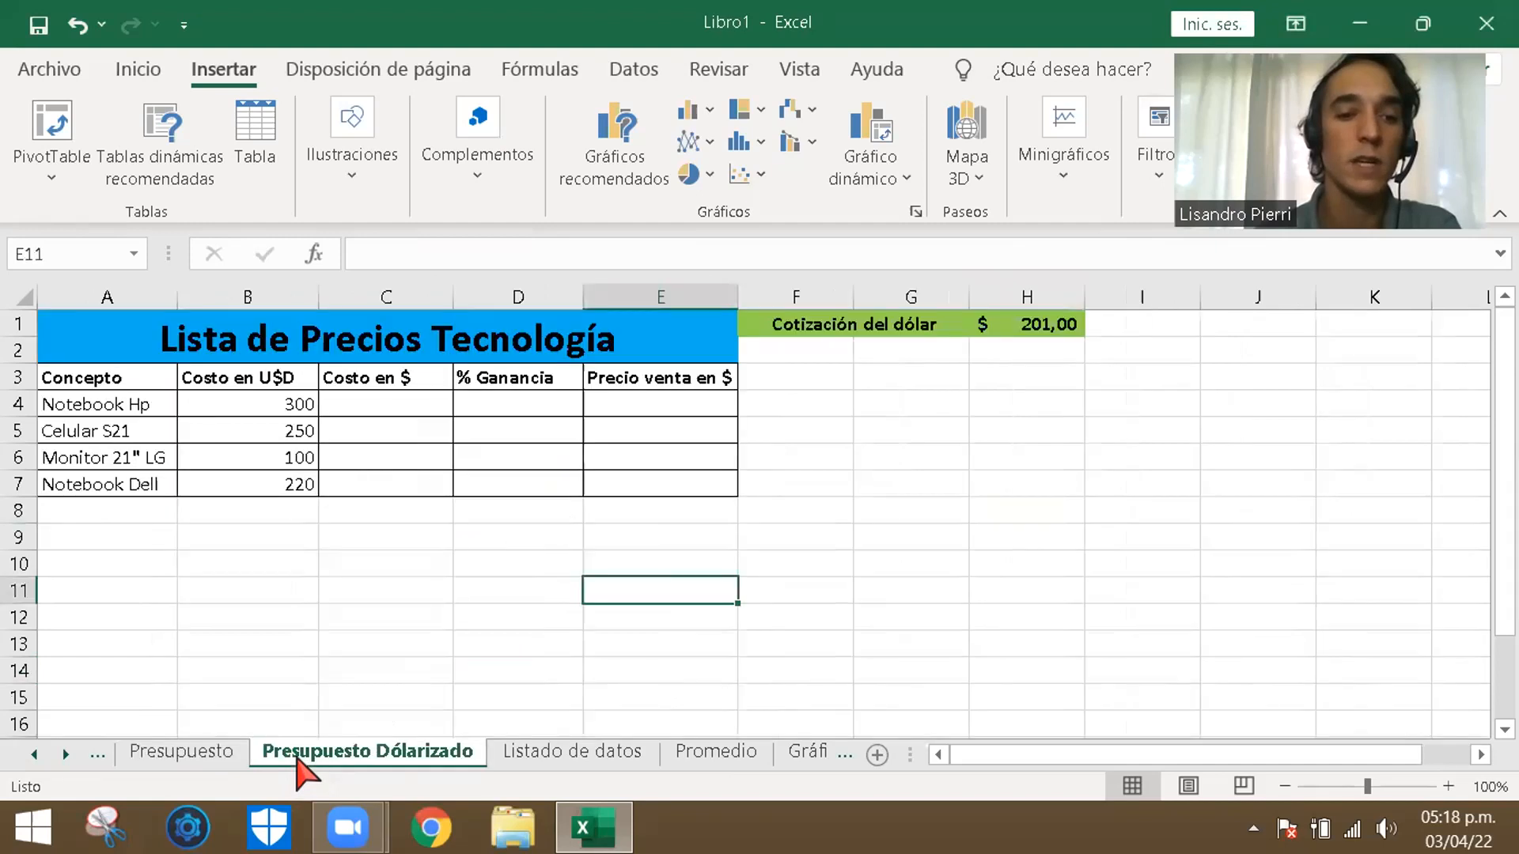
click(831, 538)
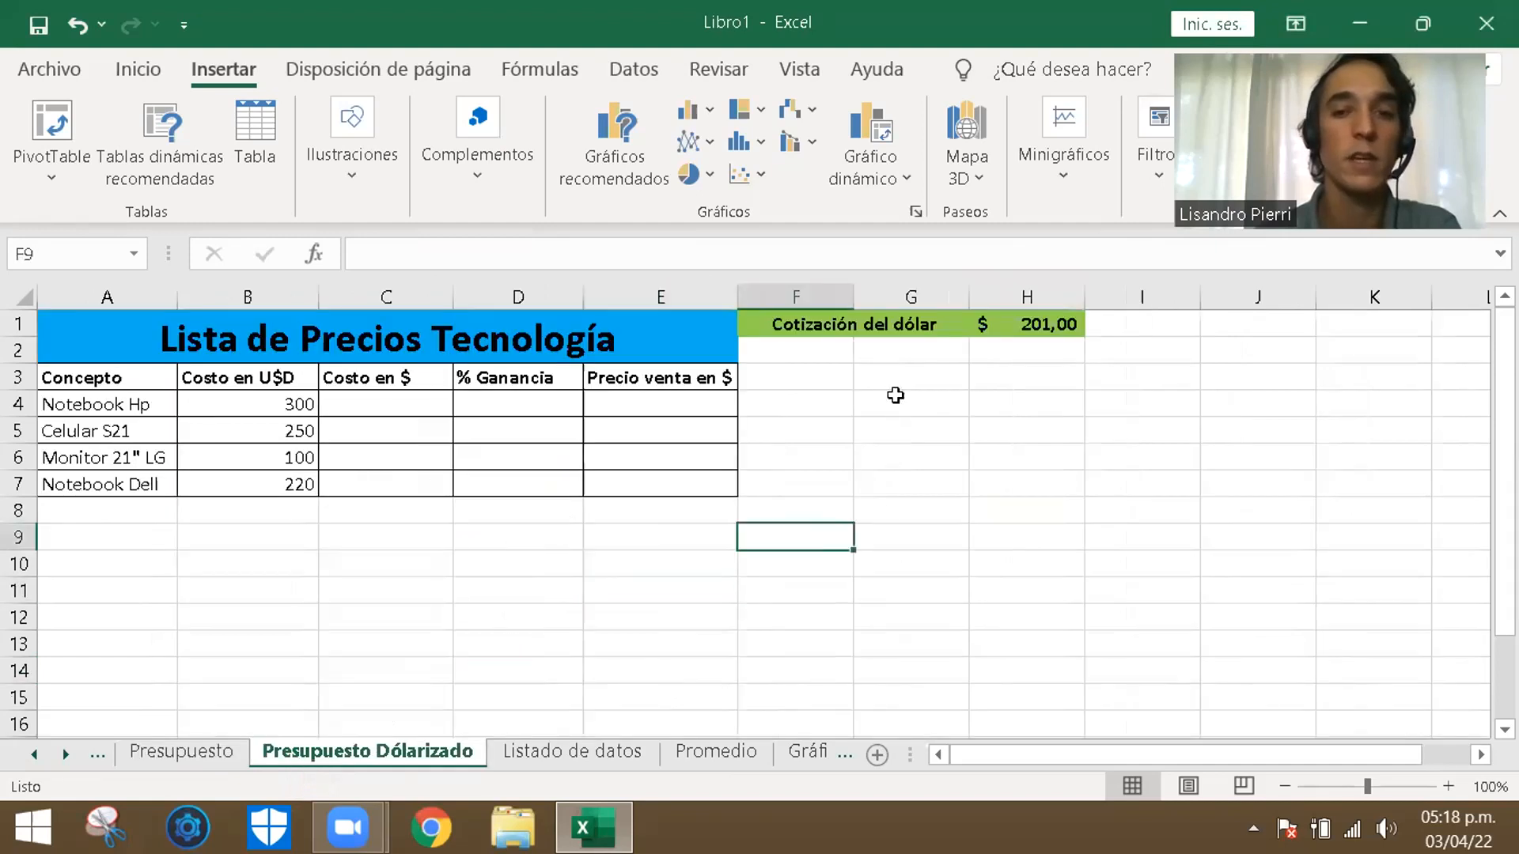
click(1006, 210)
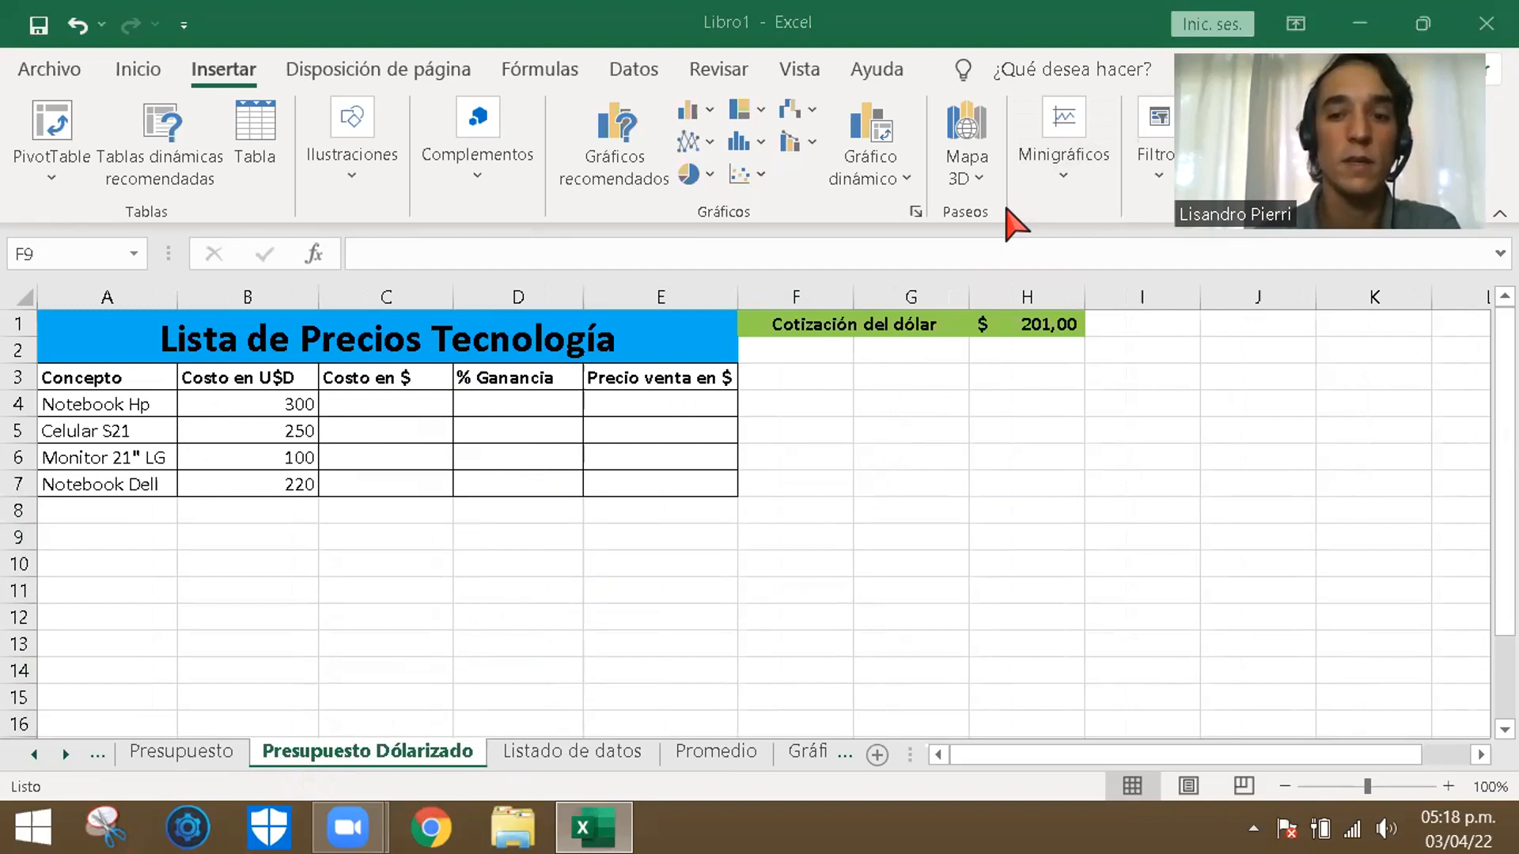
click(309, 589)
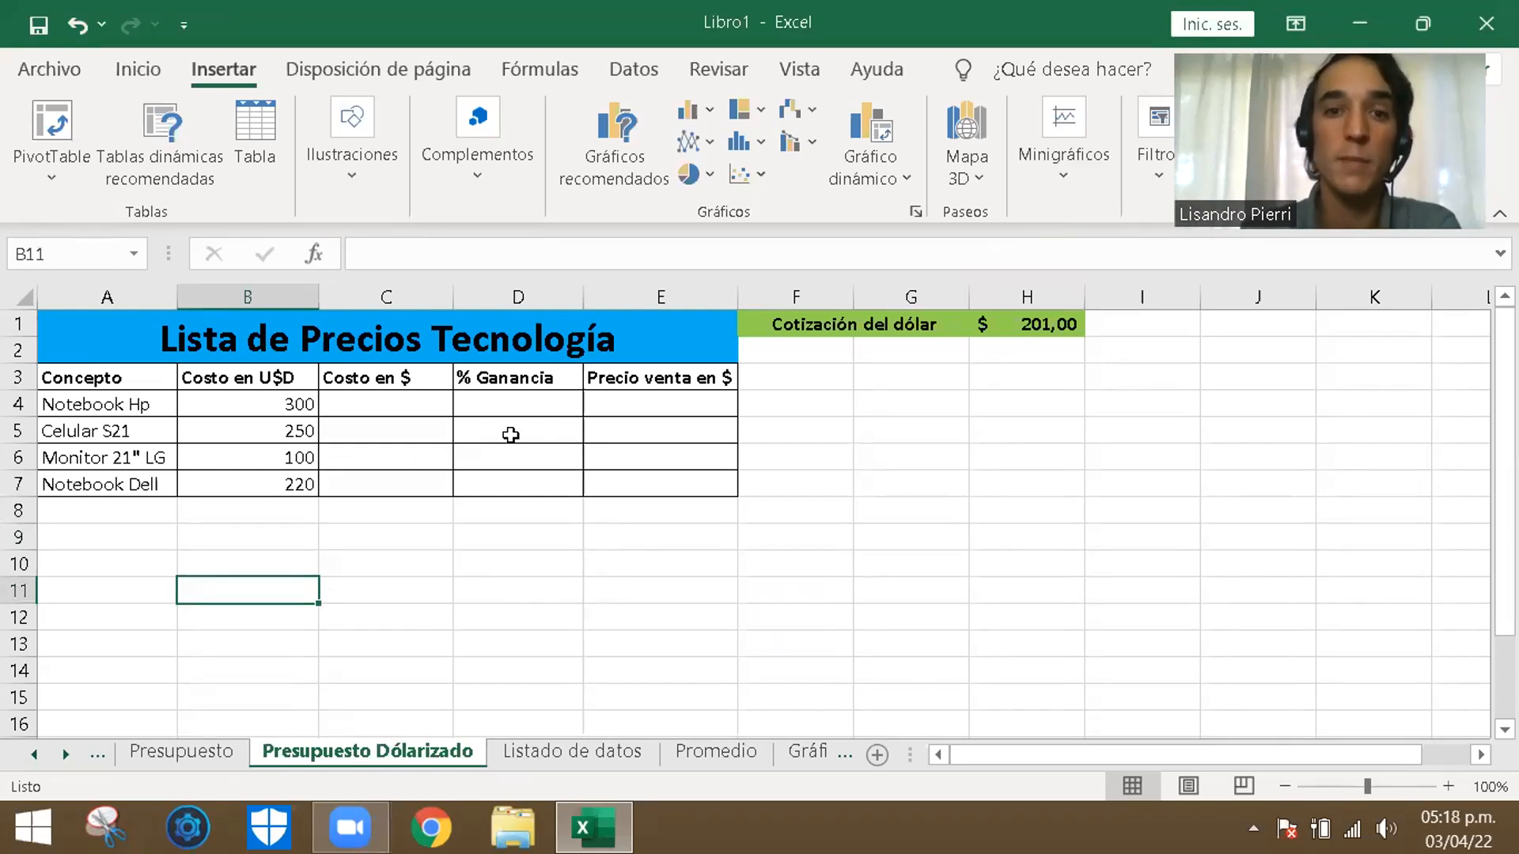
click(856, 465)
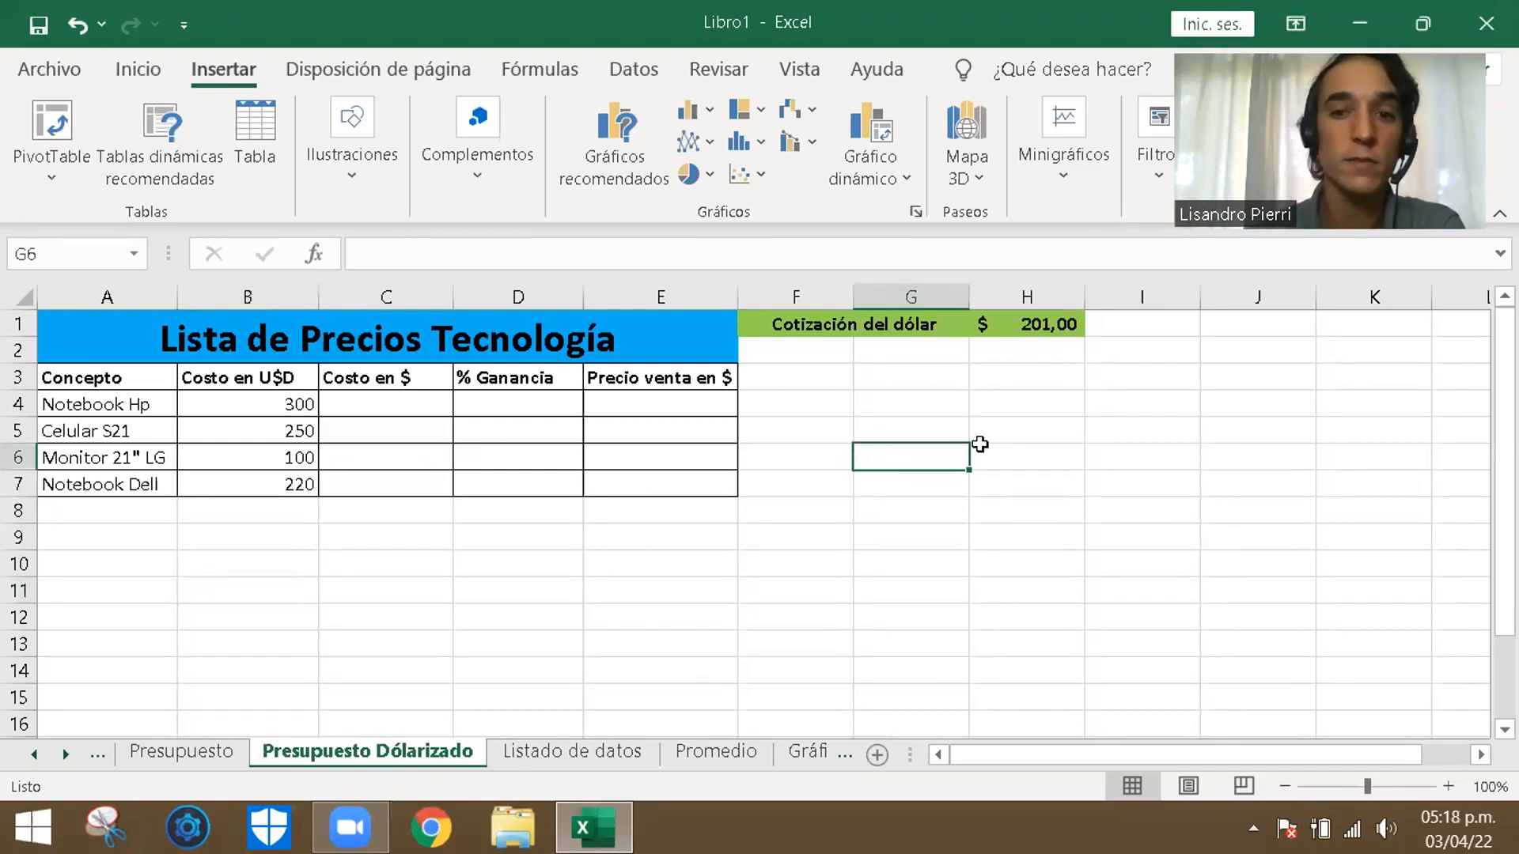
click(846, 559)
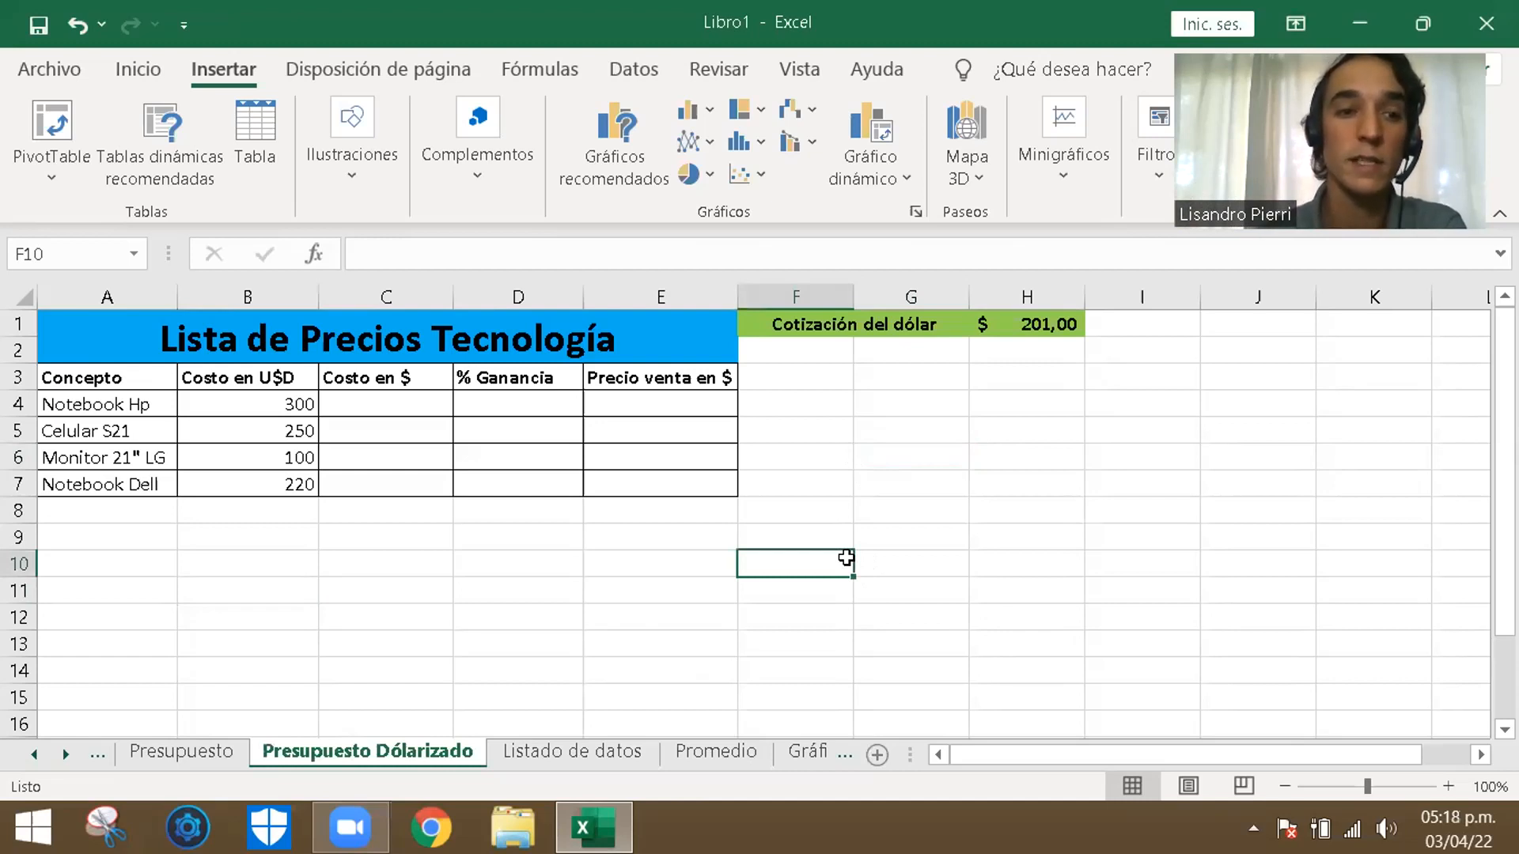
click(943, 451)
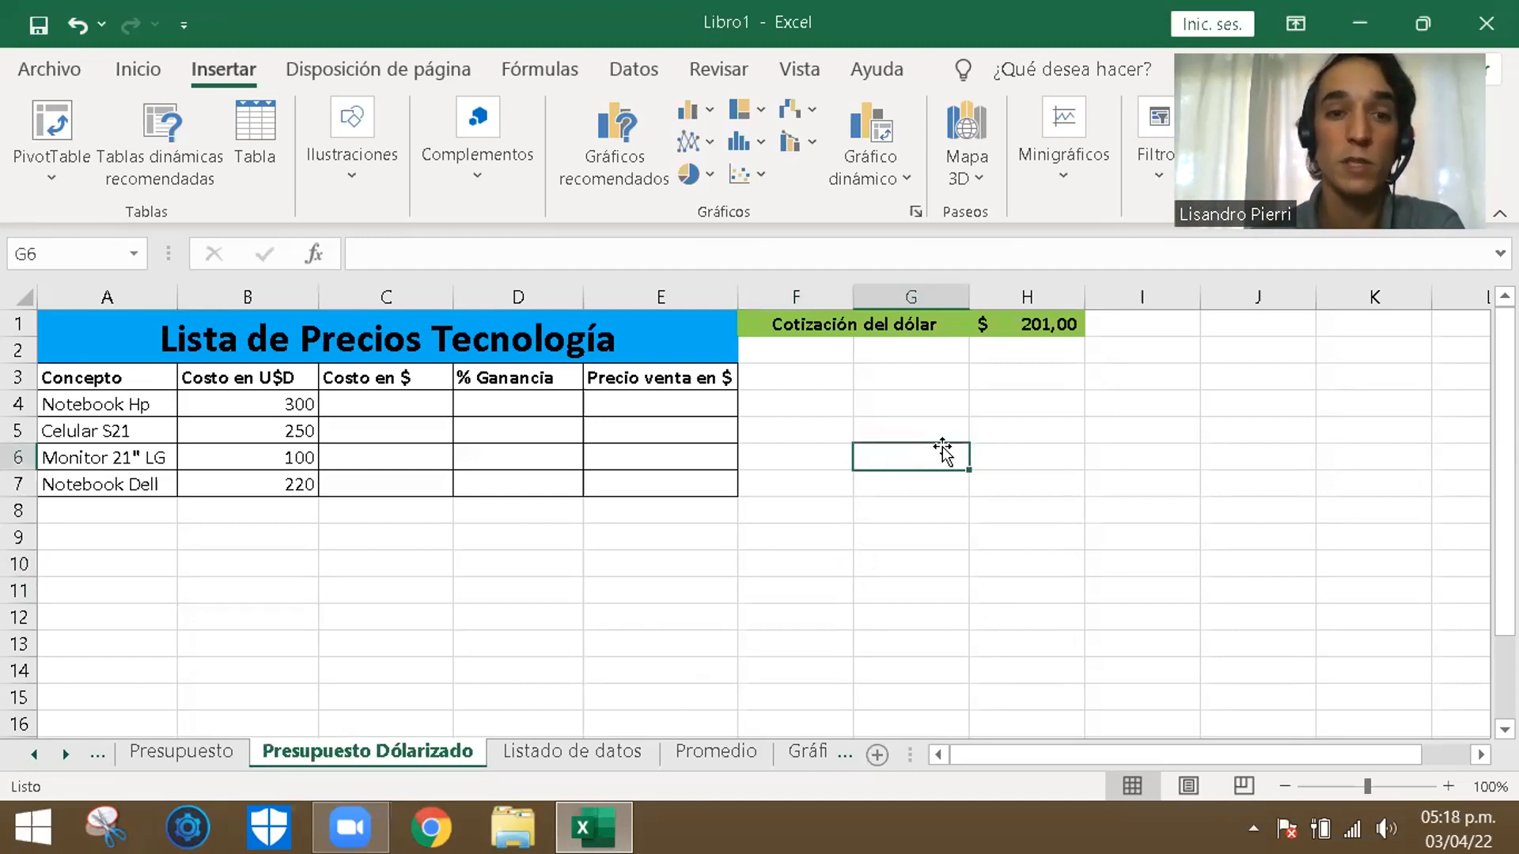
click(842, 555)
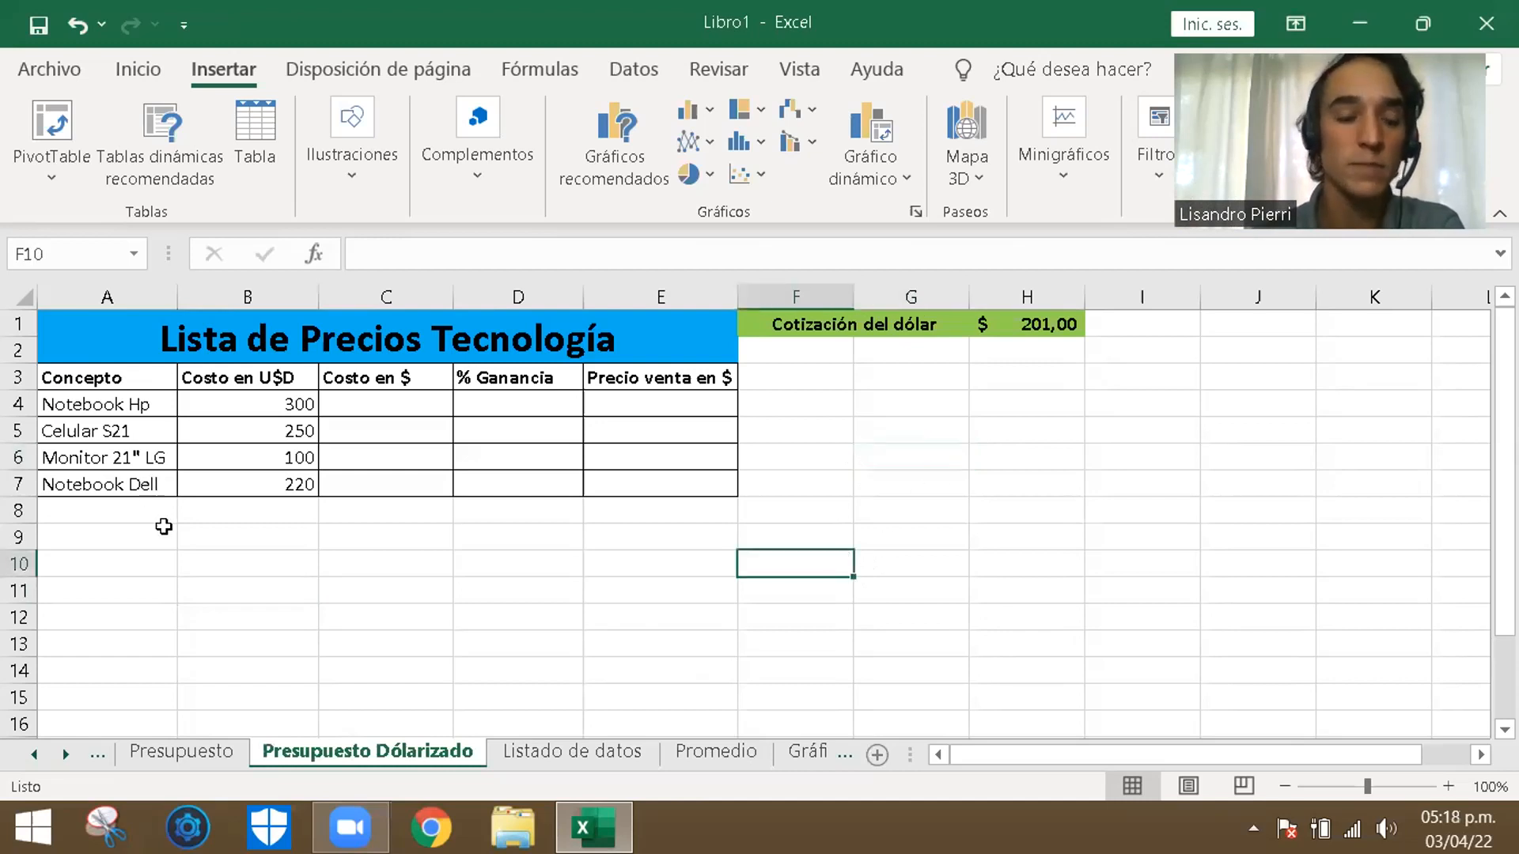
click(459, 553)
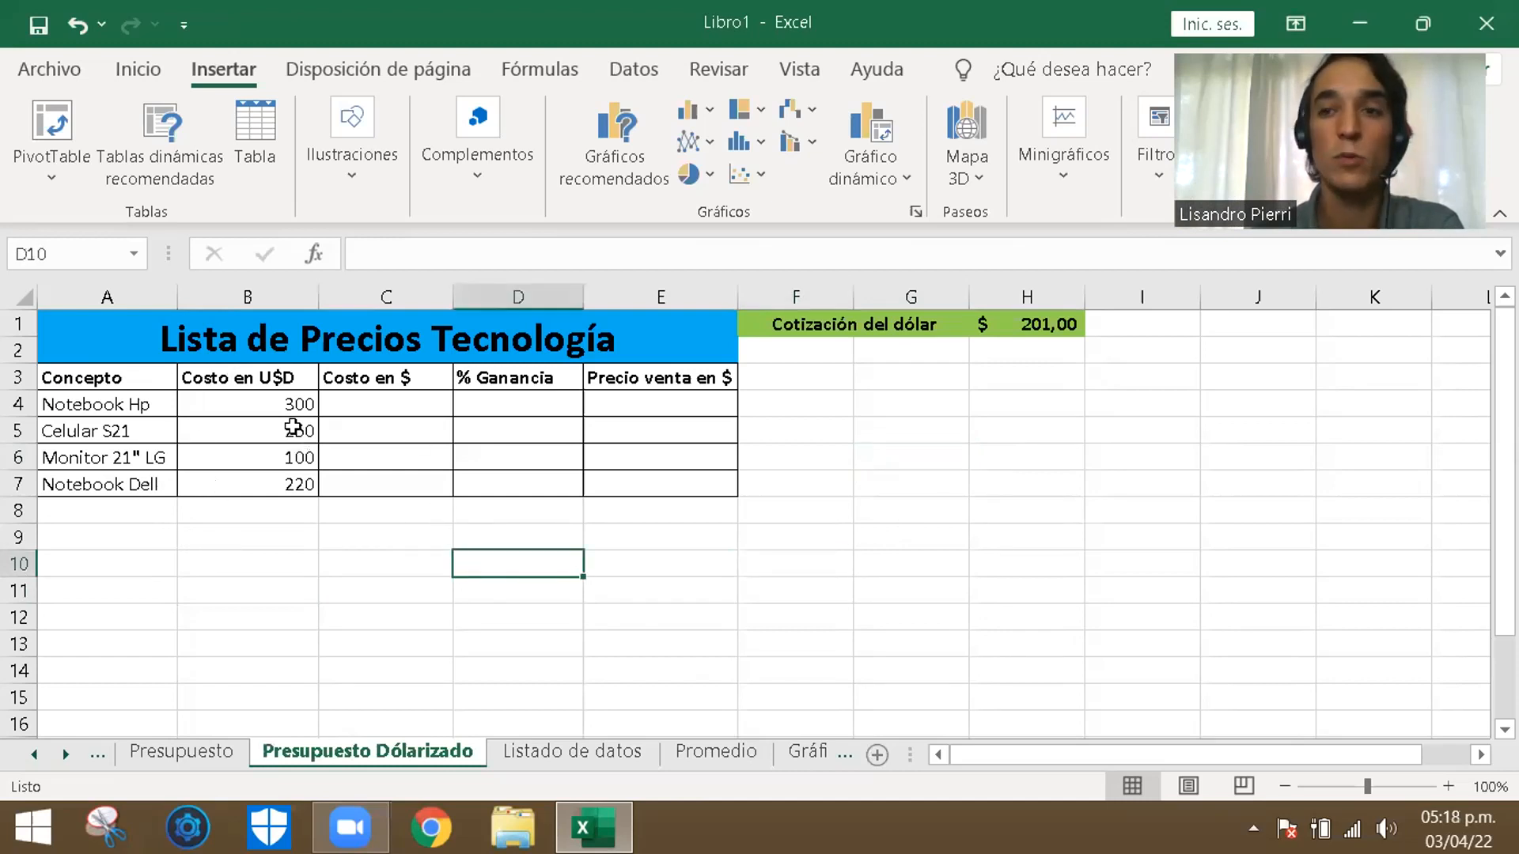
click(374, 544)
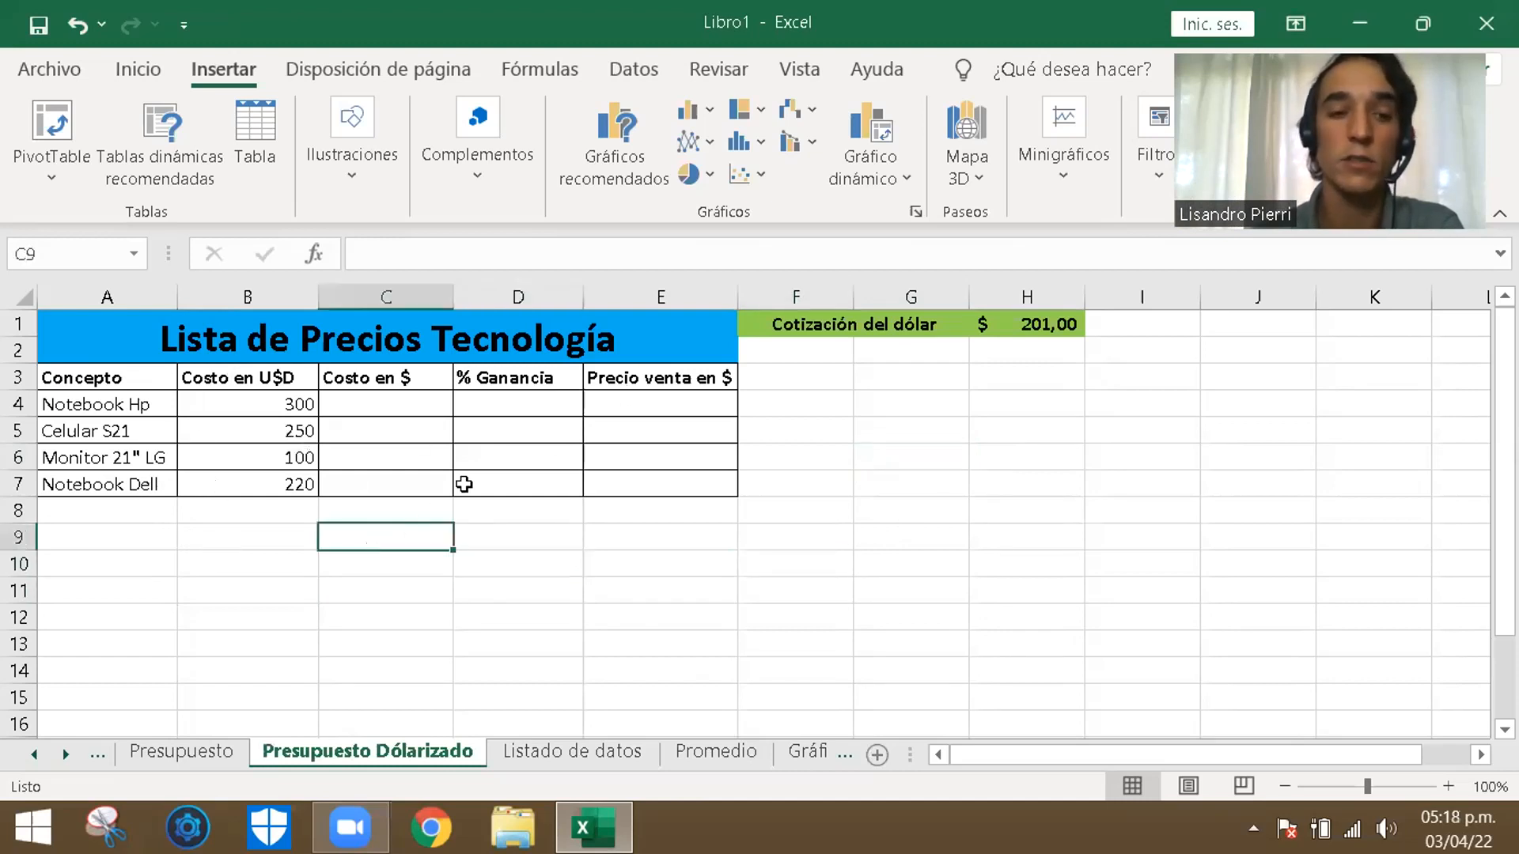
click(468, 612)
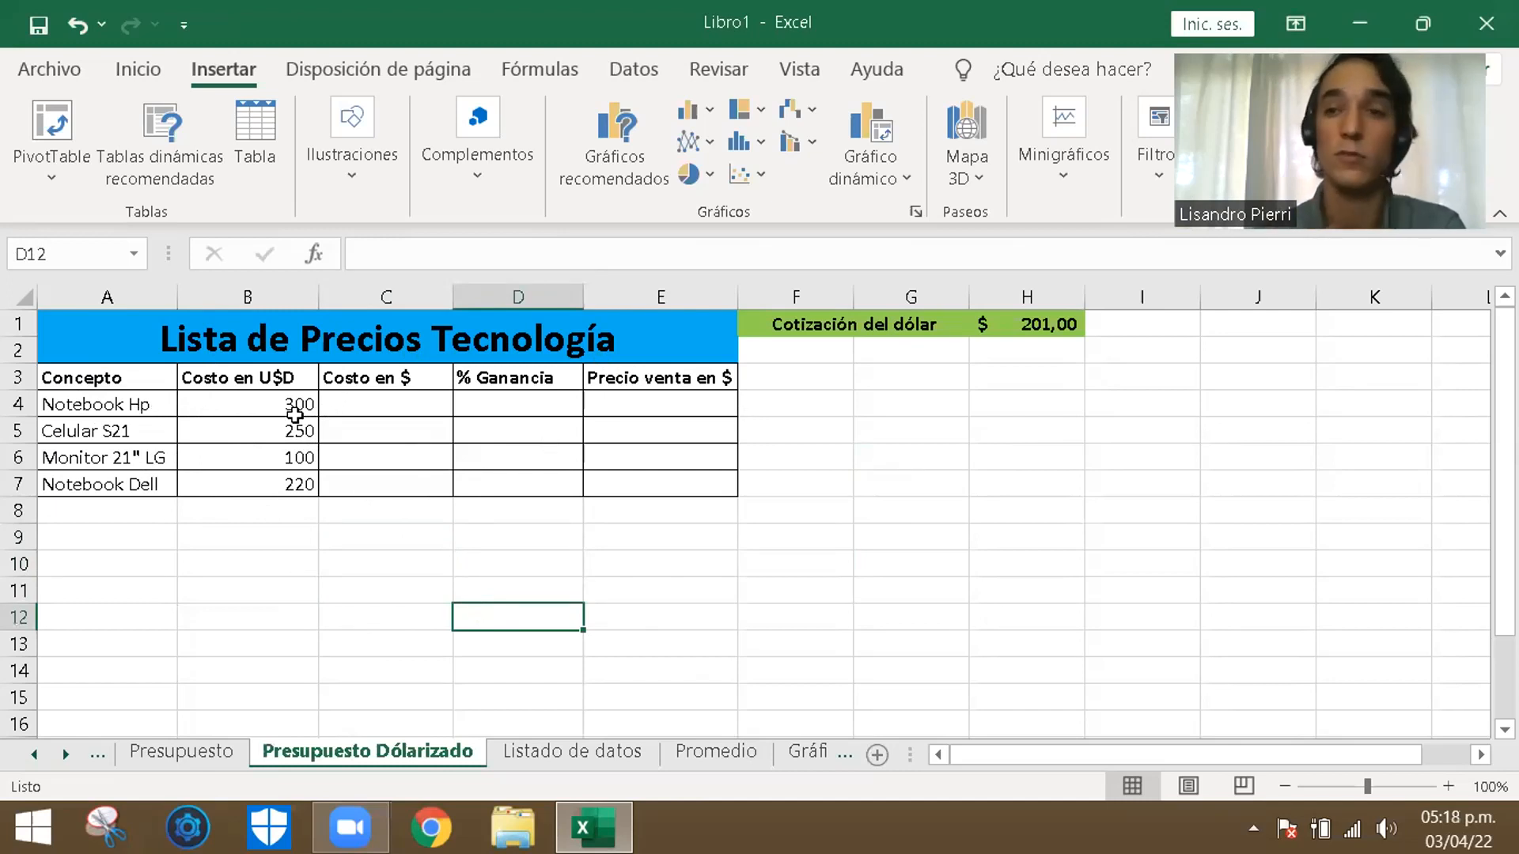
click(363, 590)
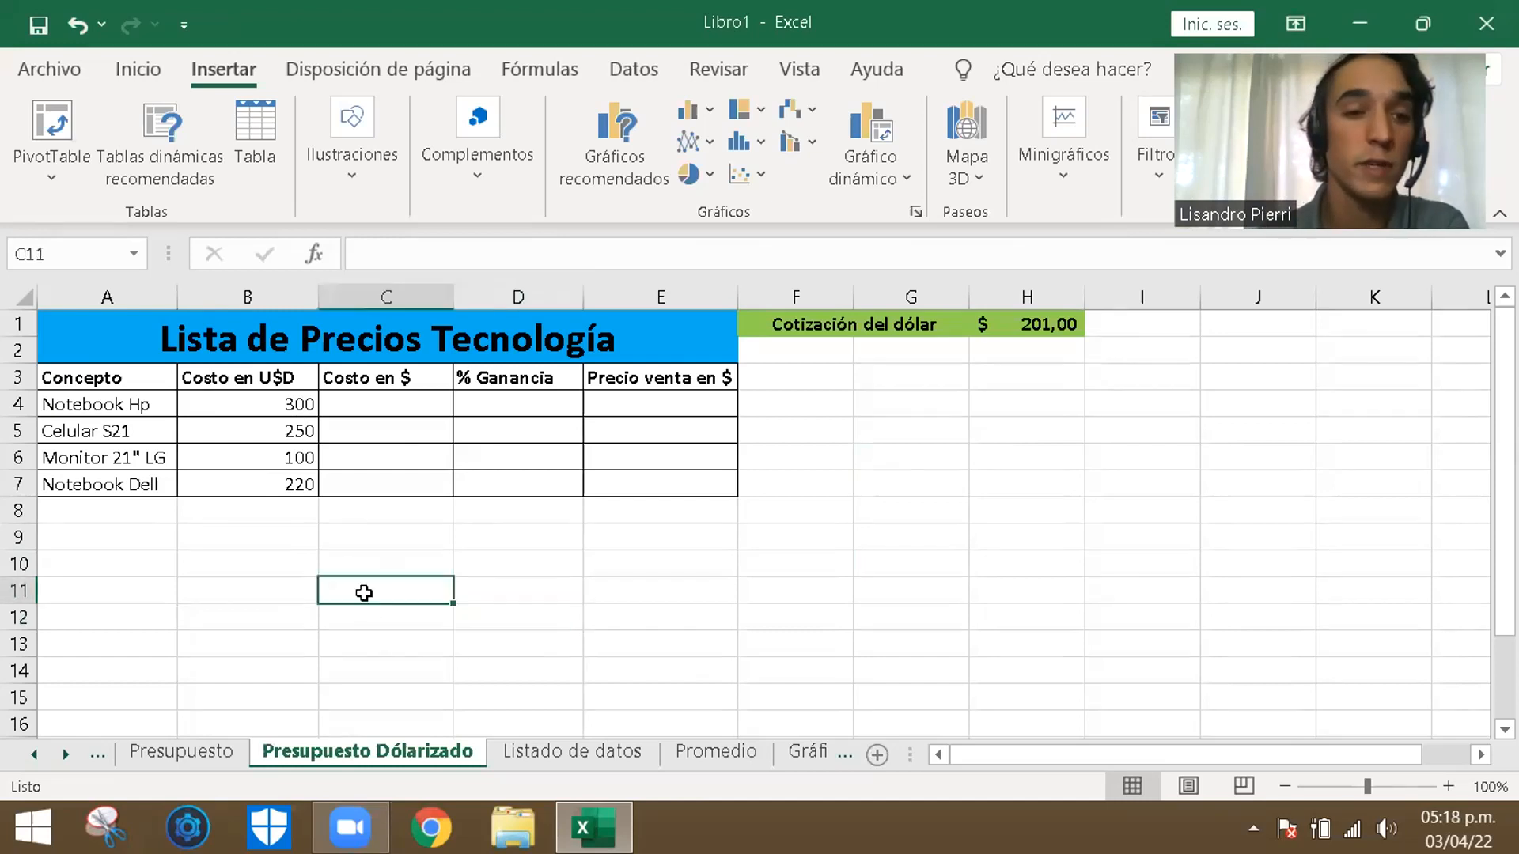
click(295, 402)
click(382, 405)
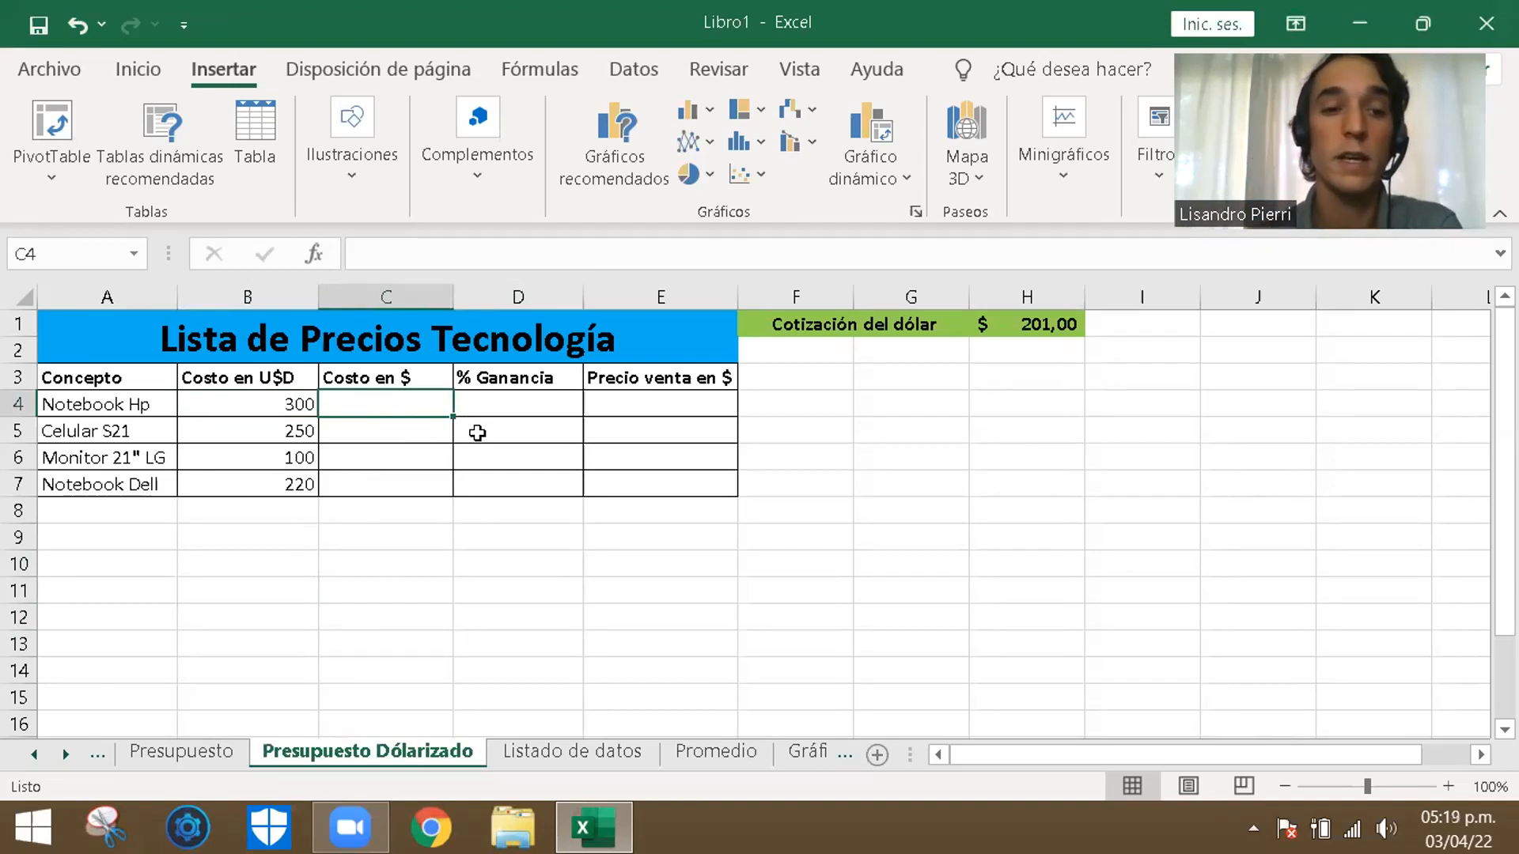
click(261, 401)
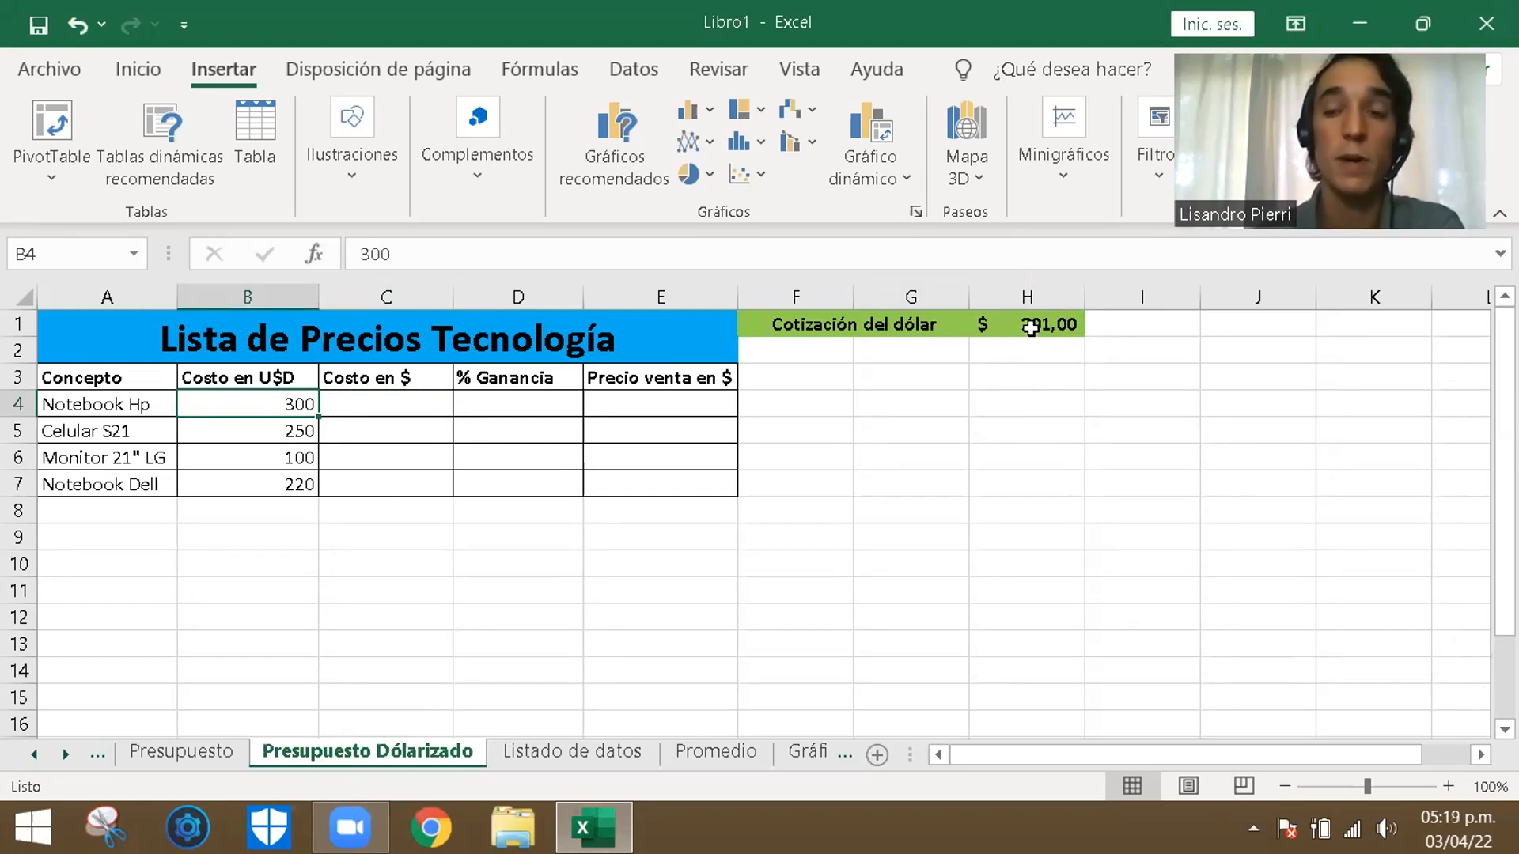
click(1046, 380)
click(1040, 321)
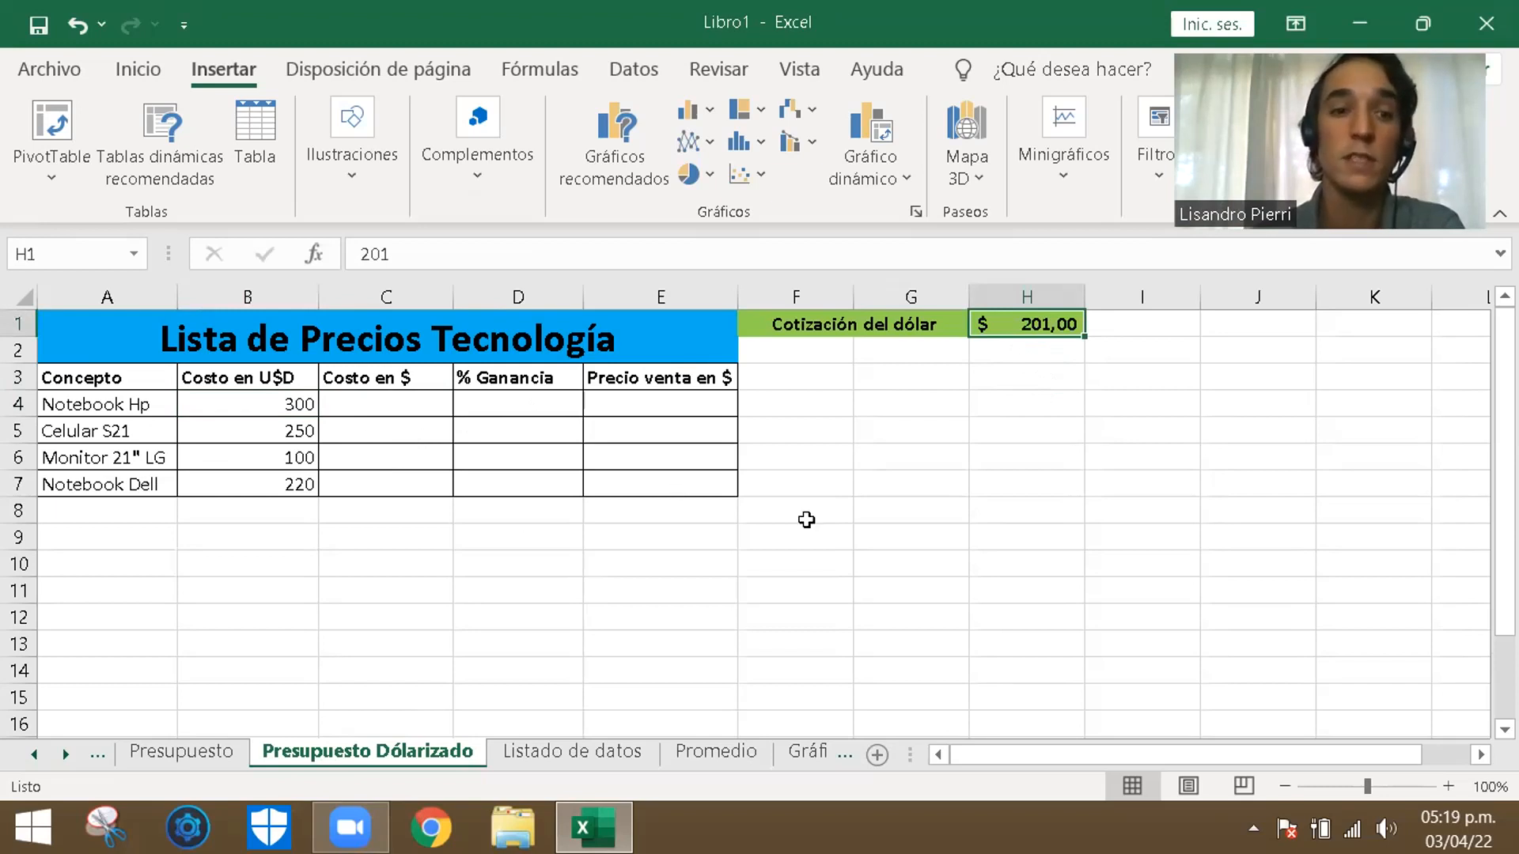
click(1043, 565)
- Set the dollar exchange rate in cell H1 to 210
click(1034, 326)
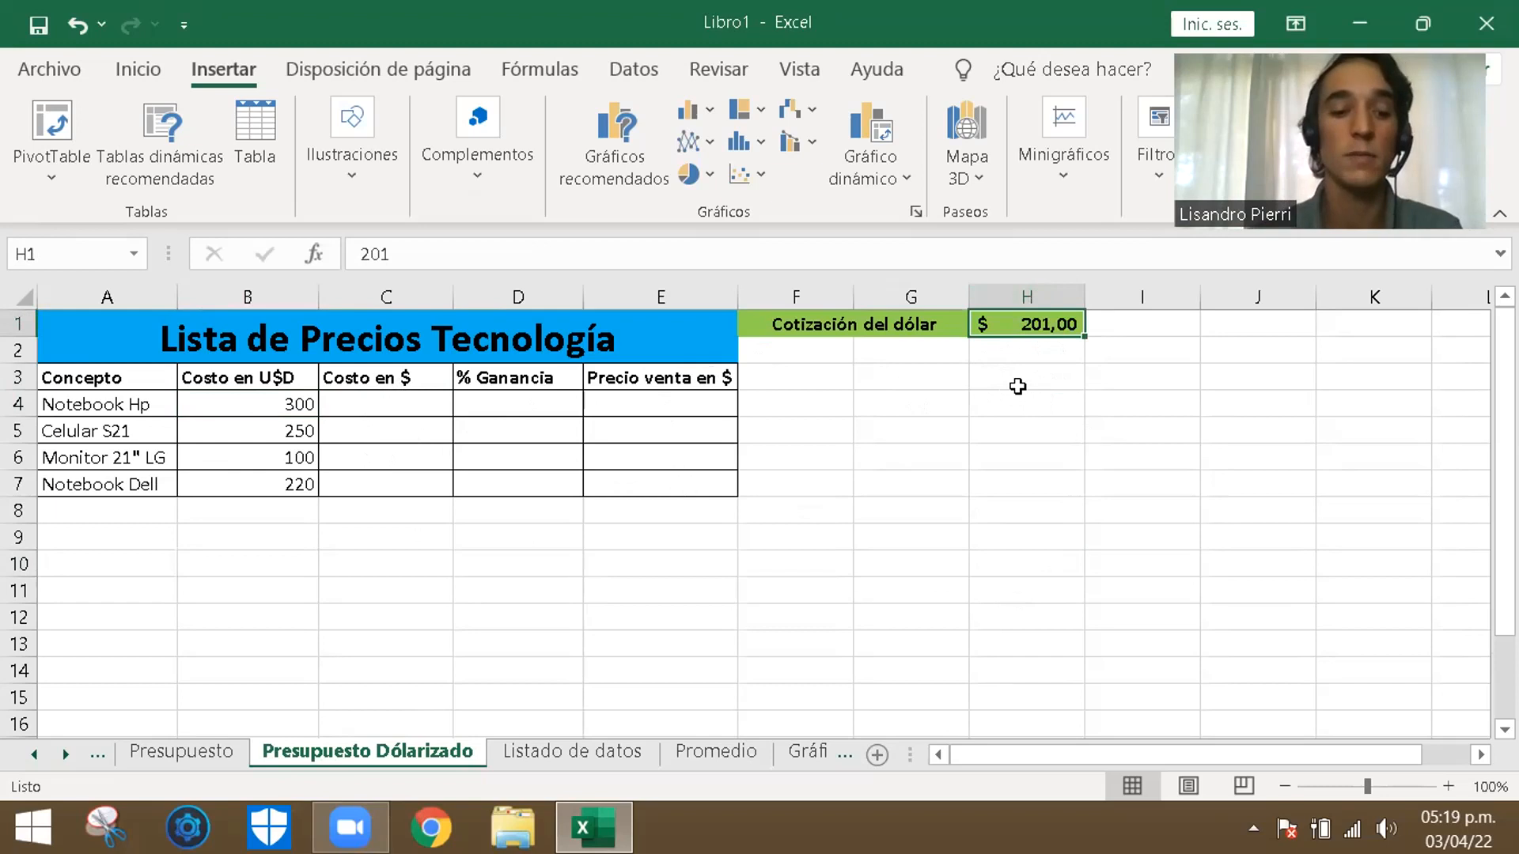
text(210)
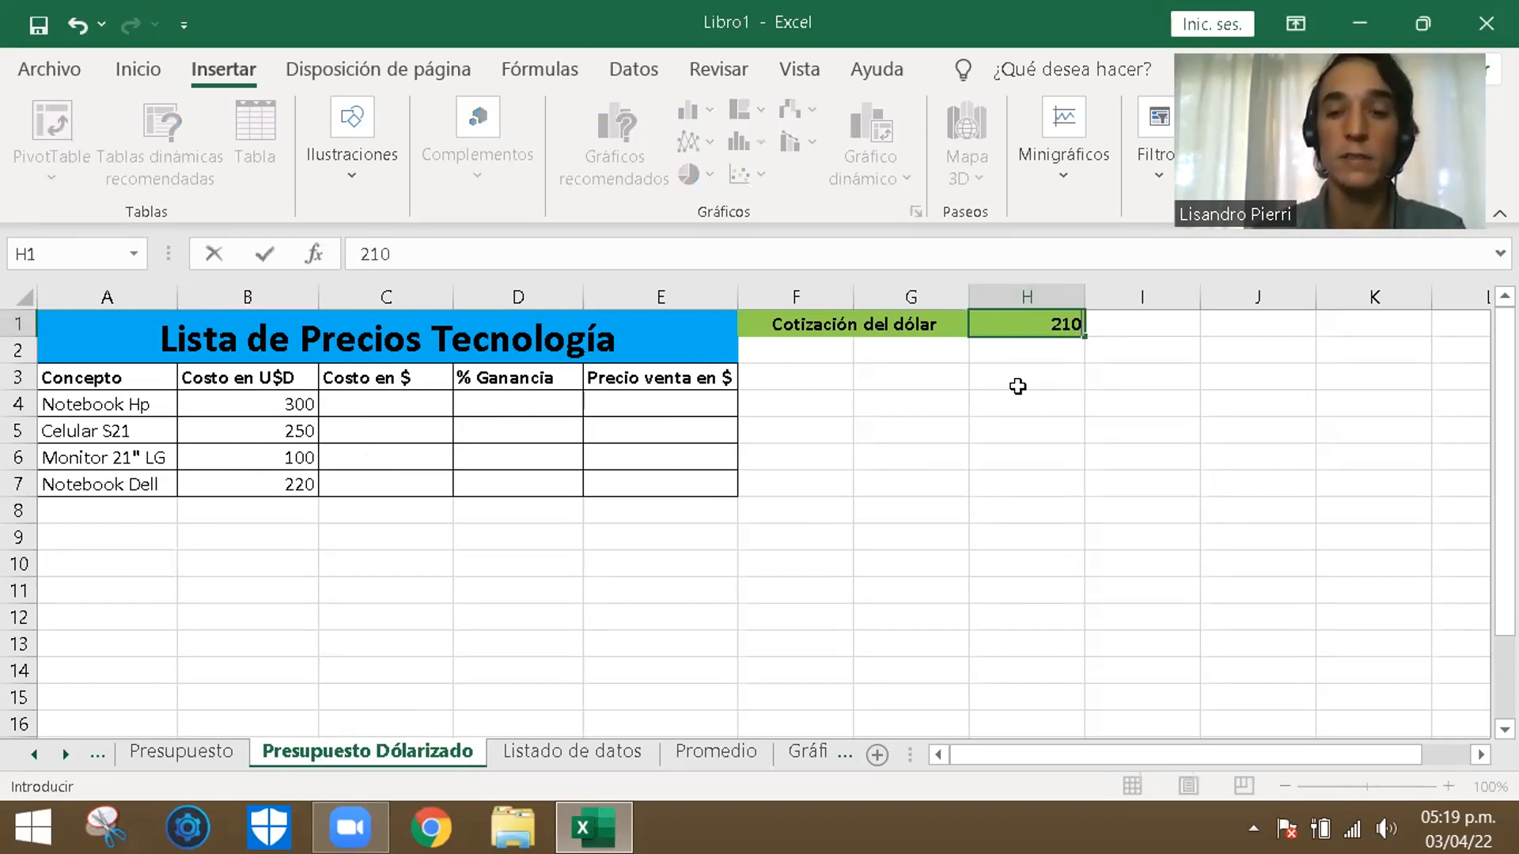
key(Return)
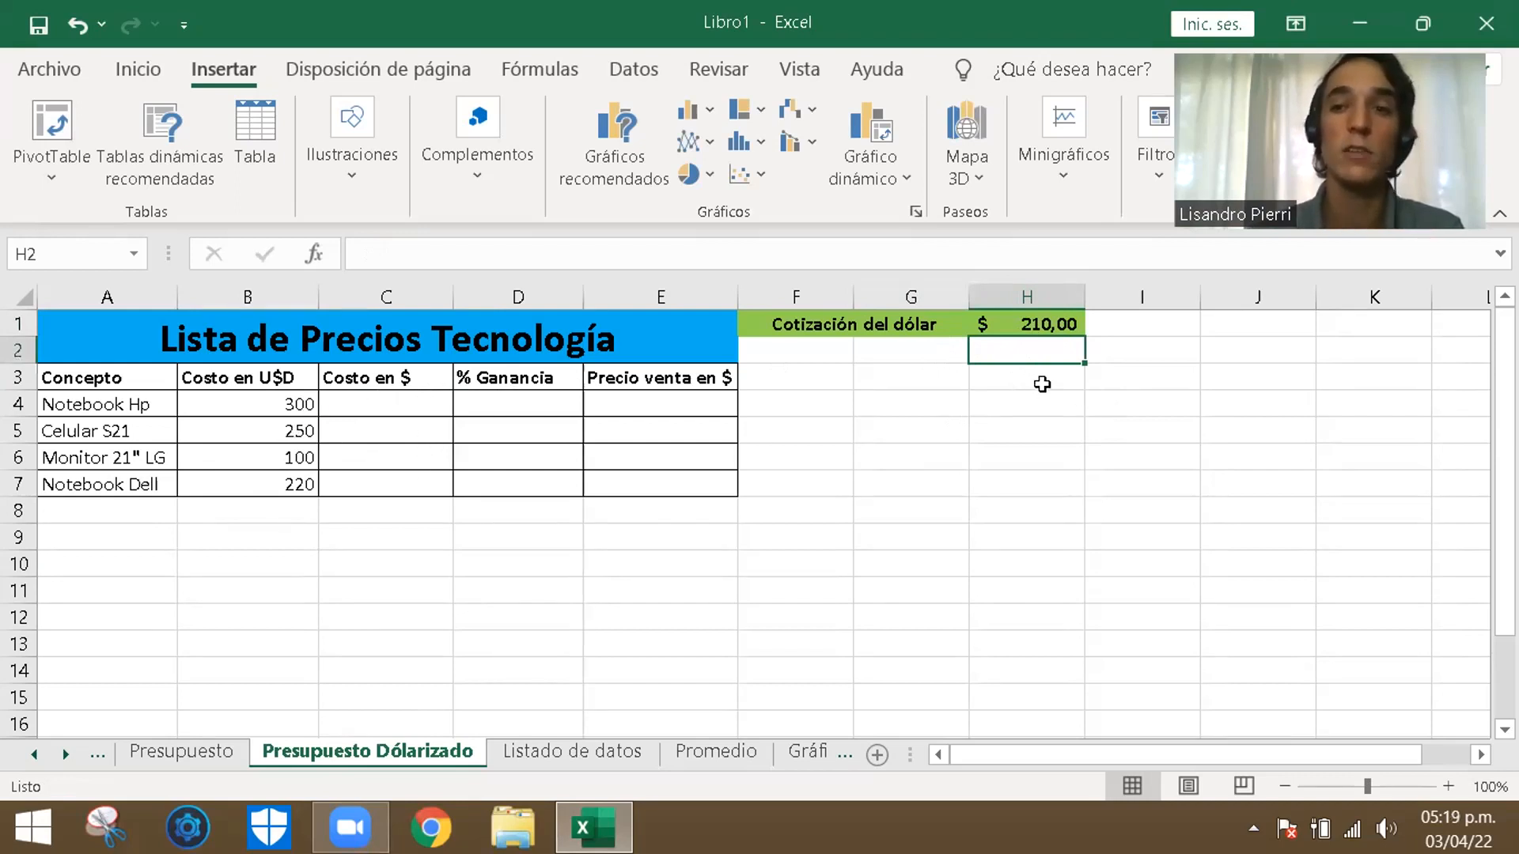
click(883, 515)
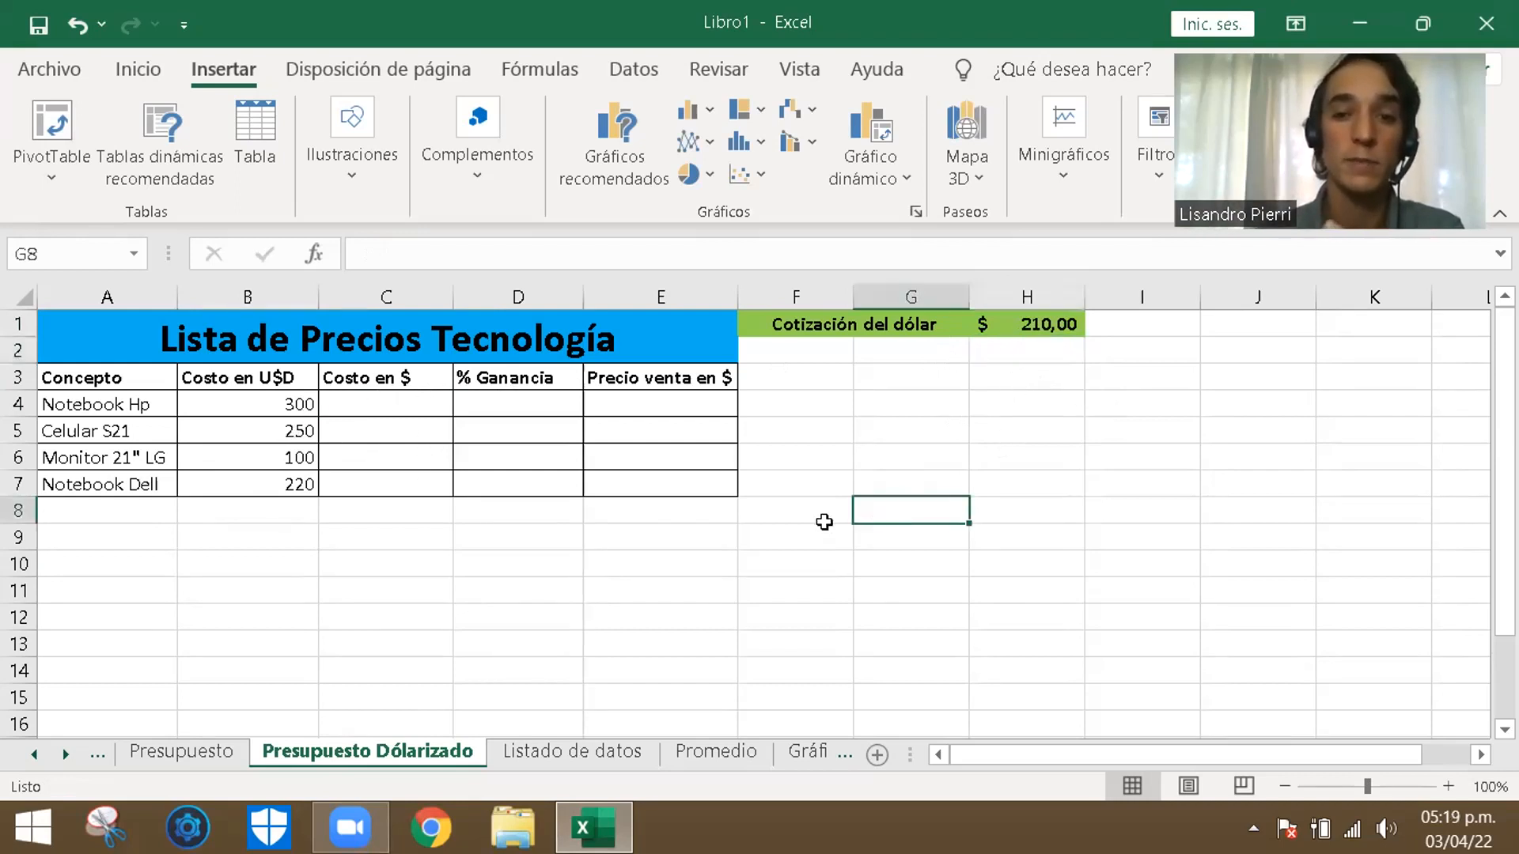
- Calculate the Notebook Hp's cost in pesos in C4 with the formula =B4*H1
click(332, 399)
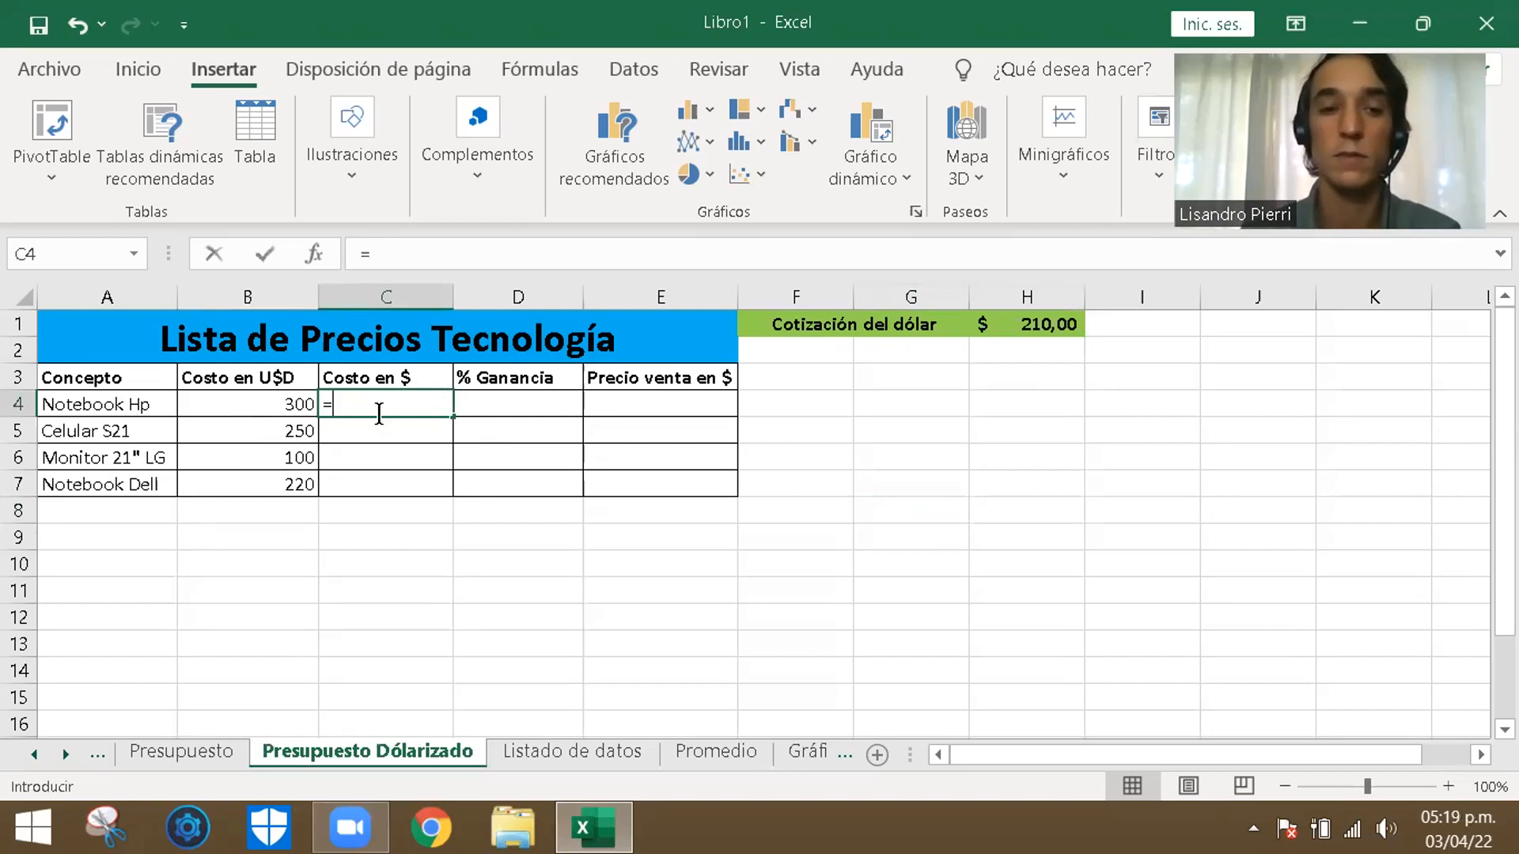
text(=)
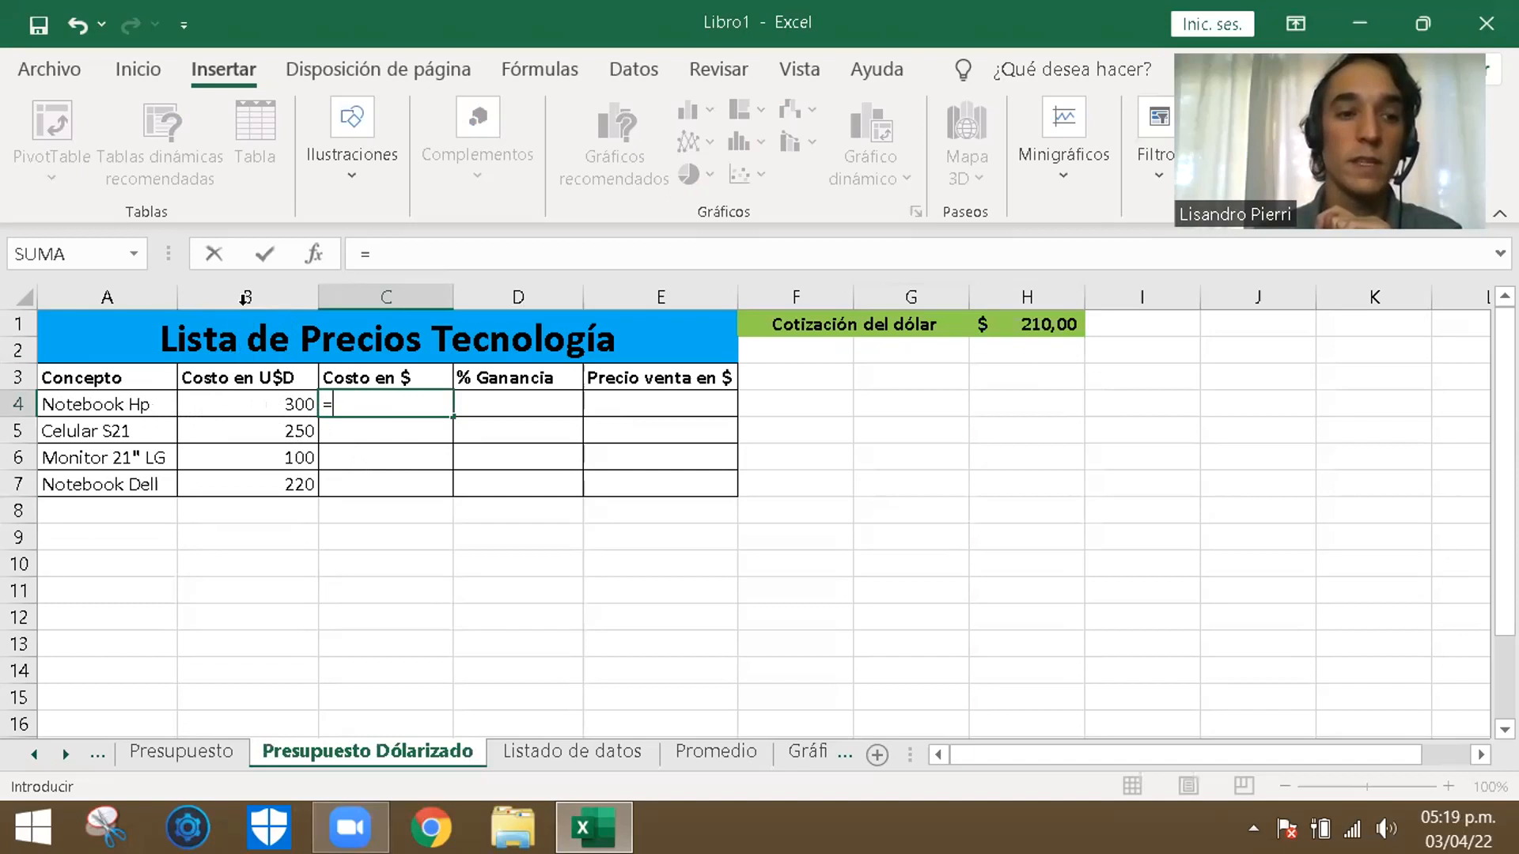
click(254, 406)
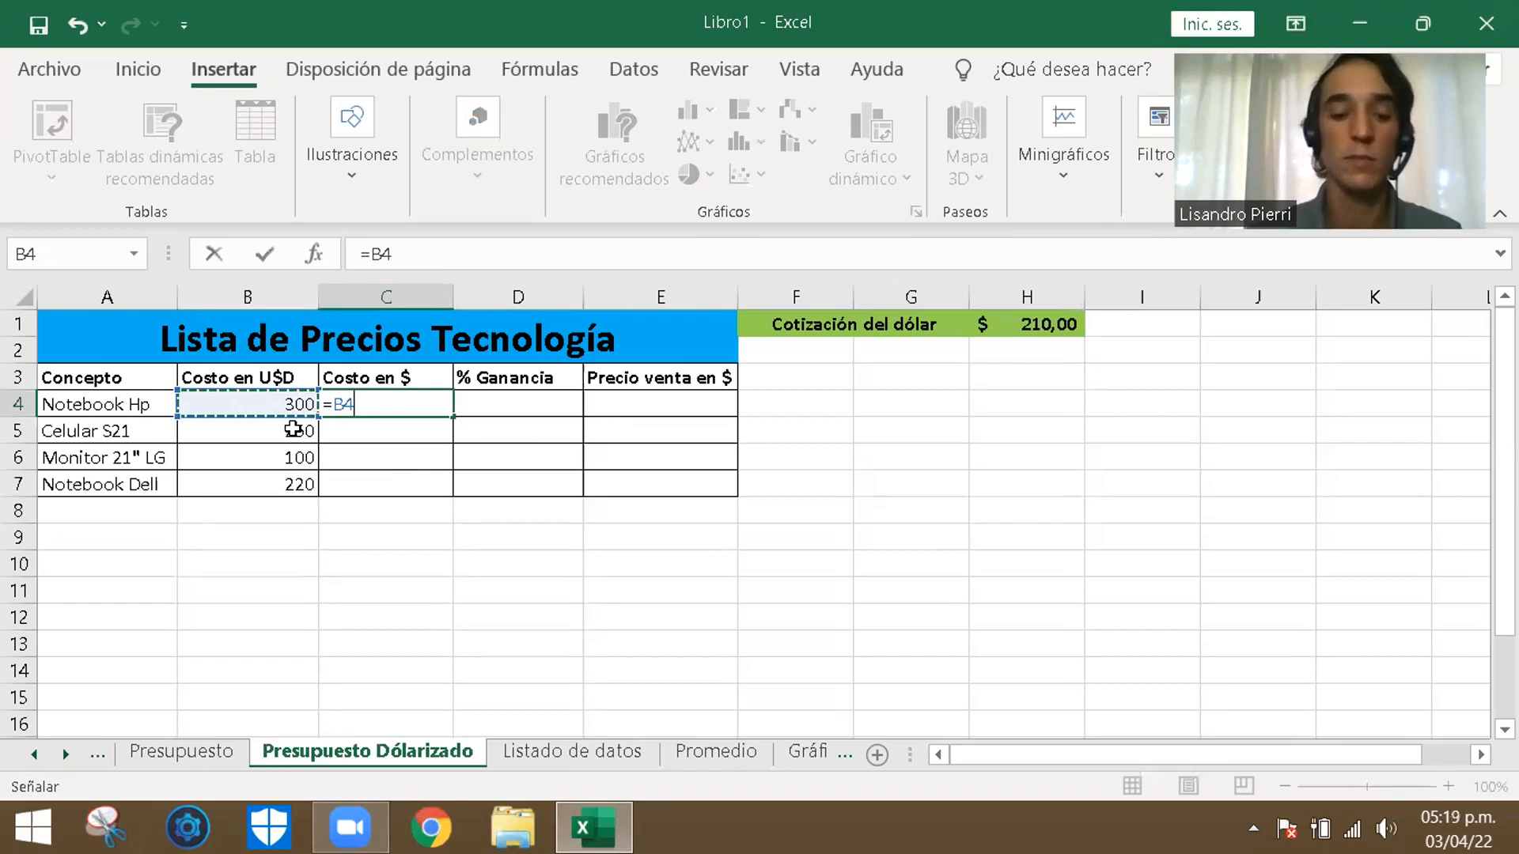
text(*)
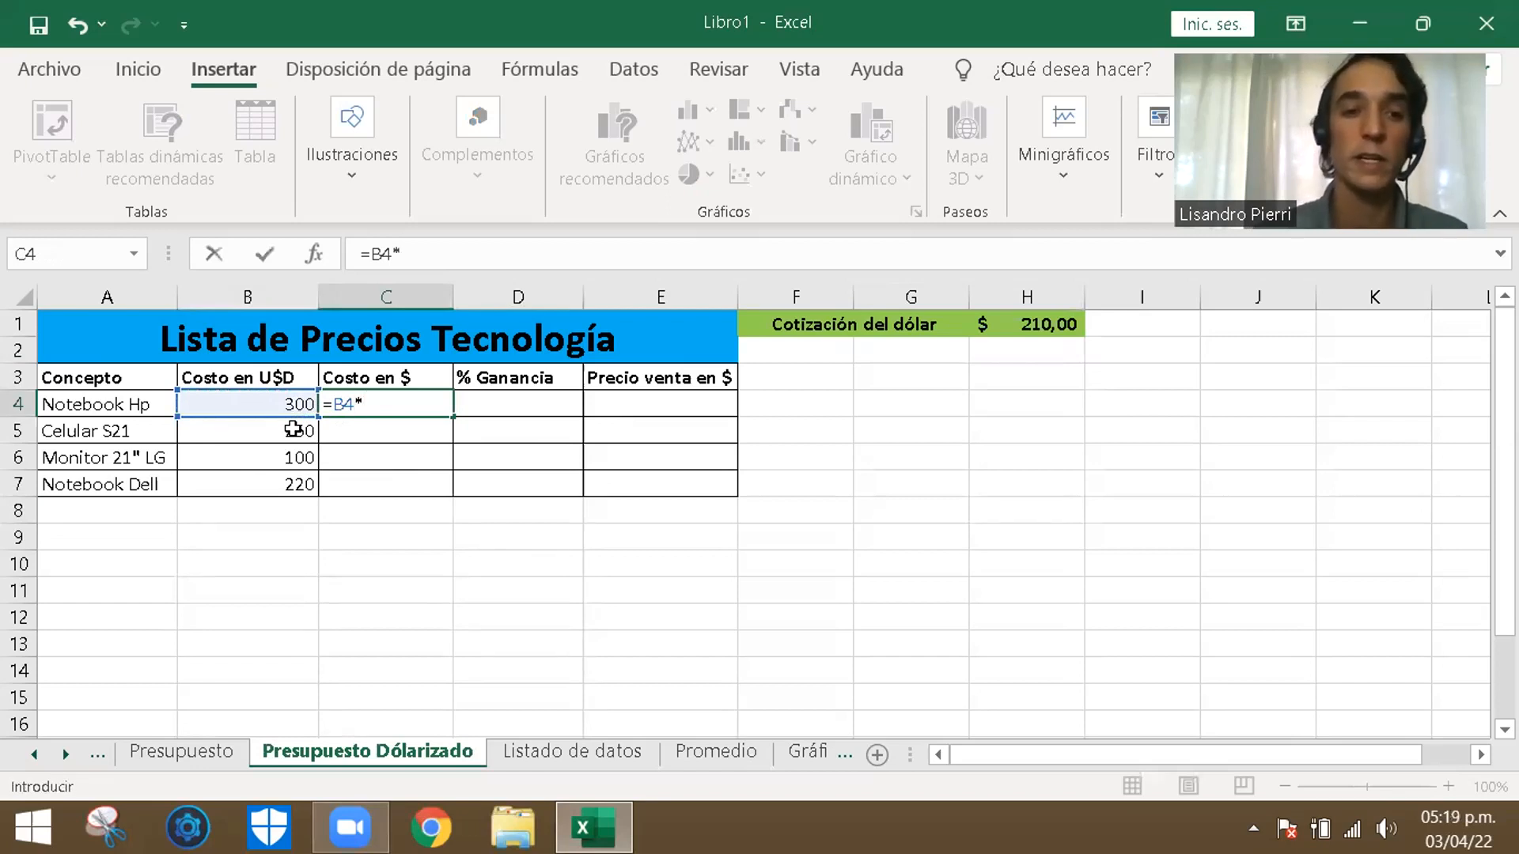
click(1038, 325)
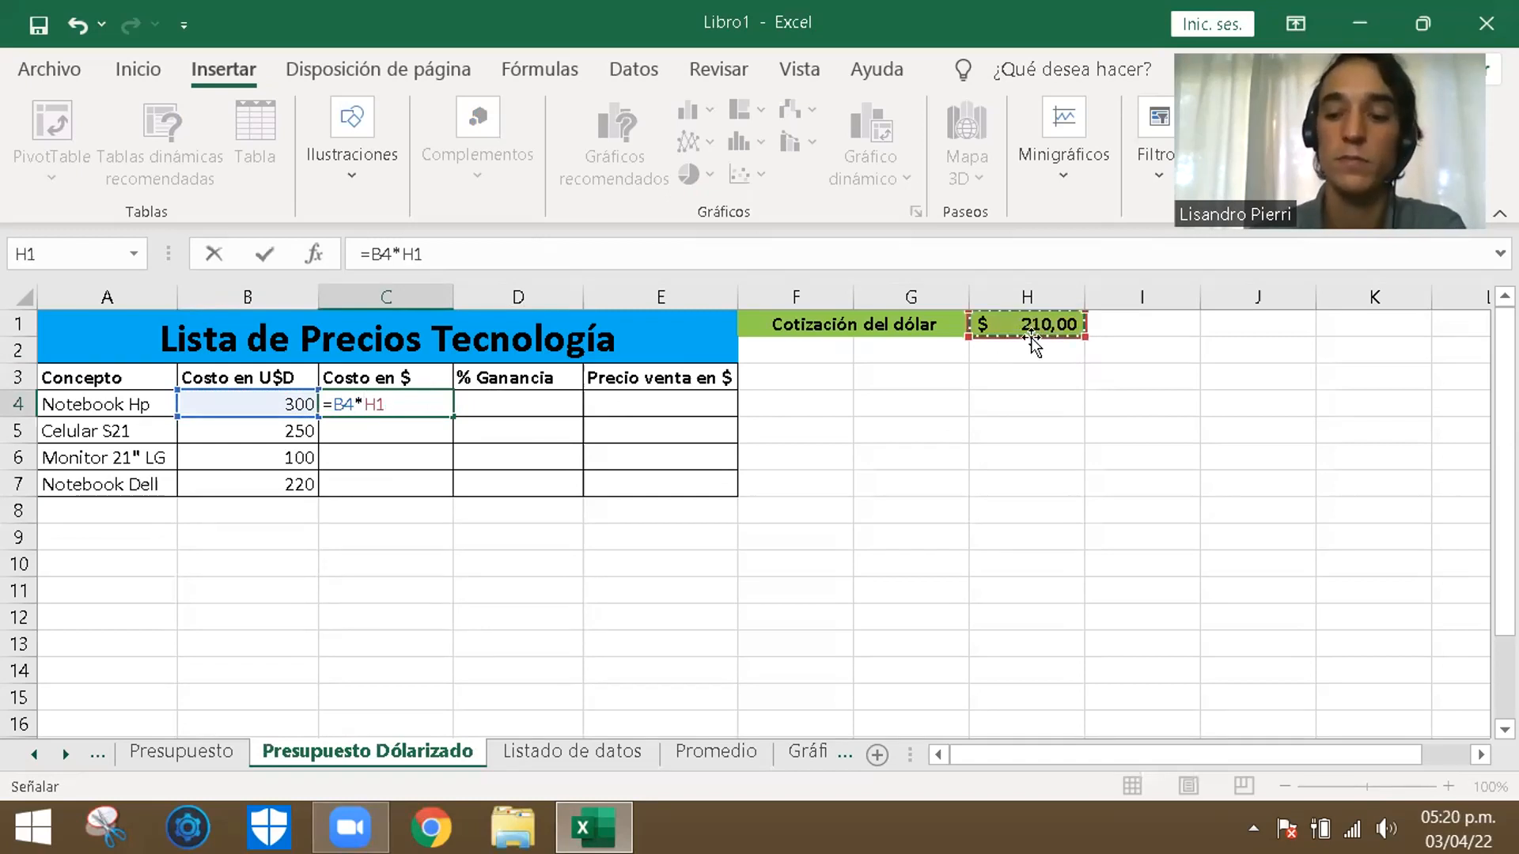
key(Return)
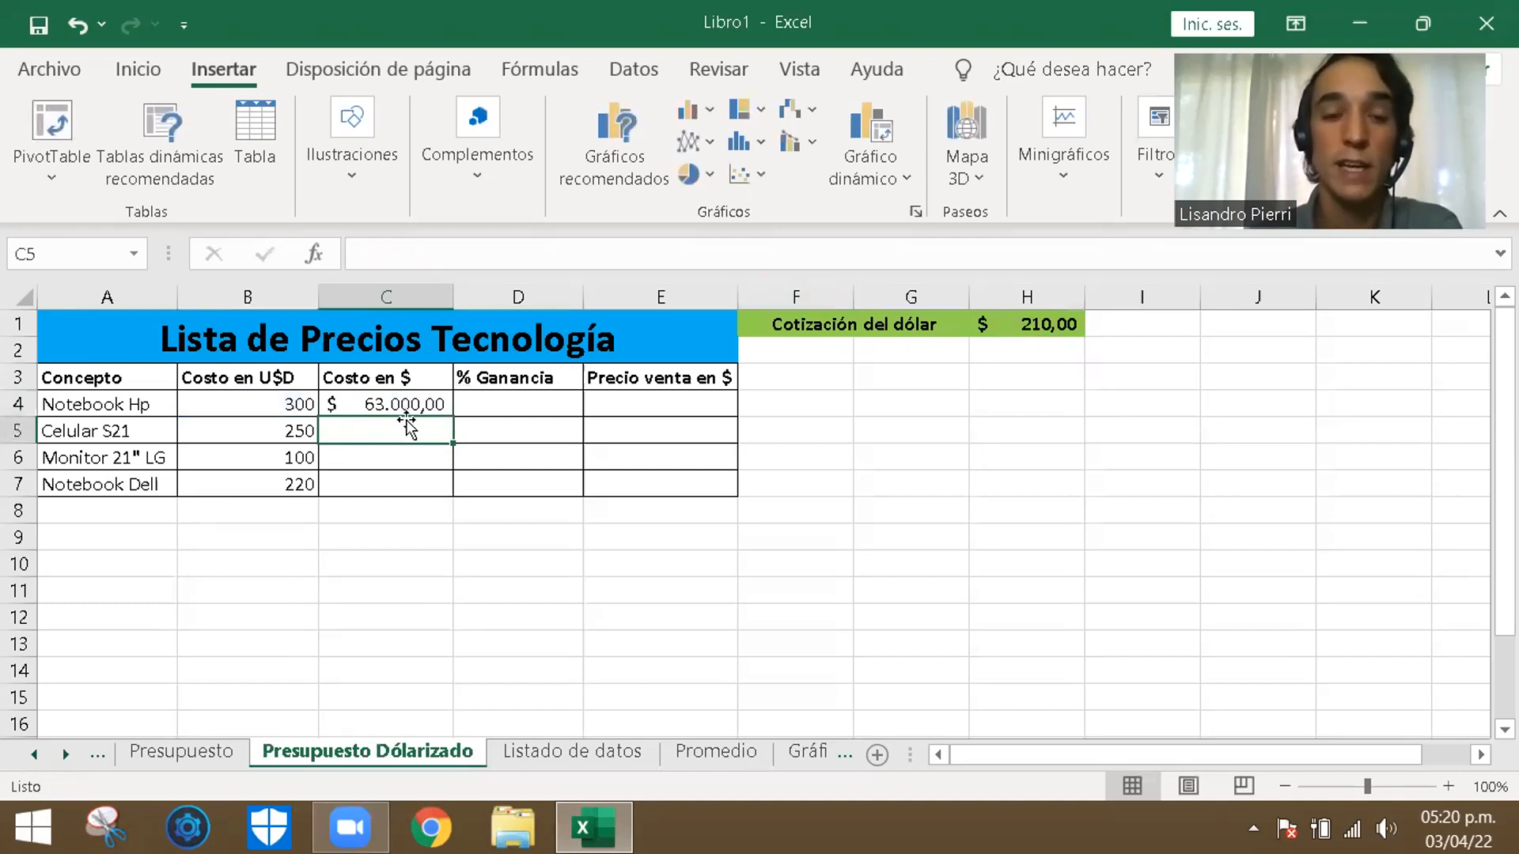
- Enter a 20% profit margin for the Notebook Hp in cell D4
click(536, 400)
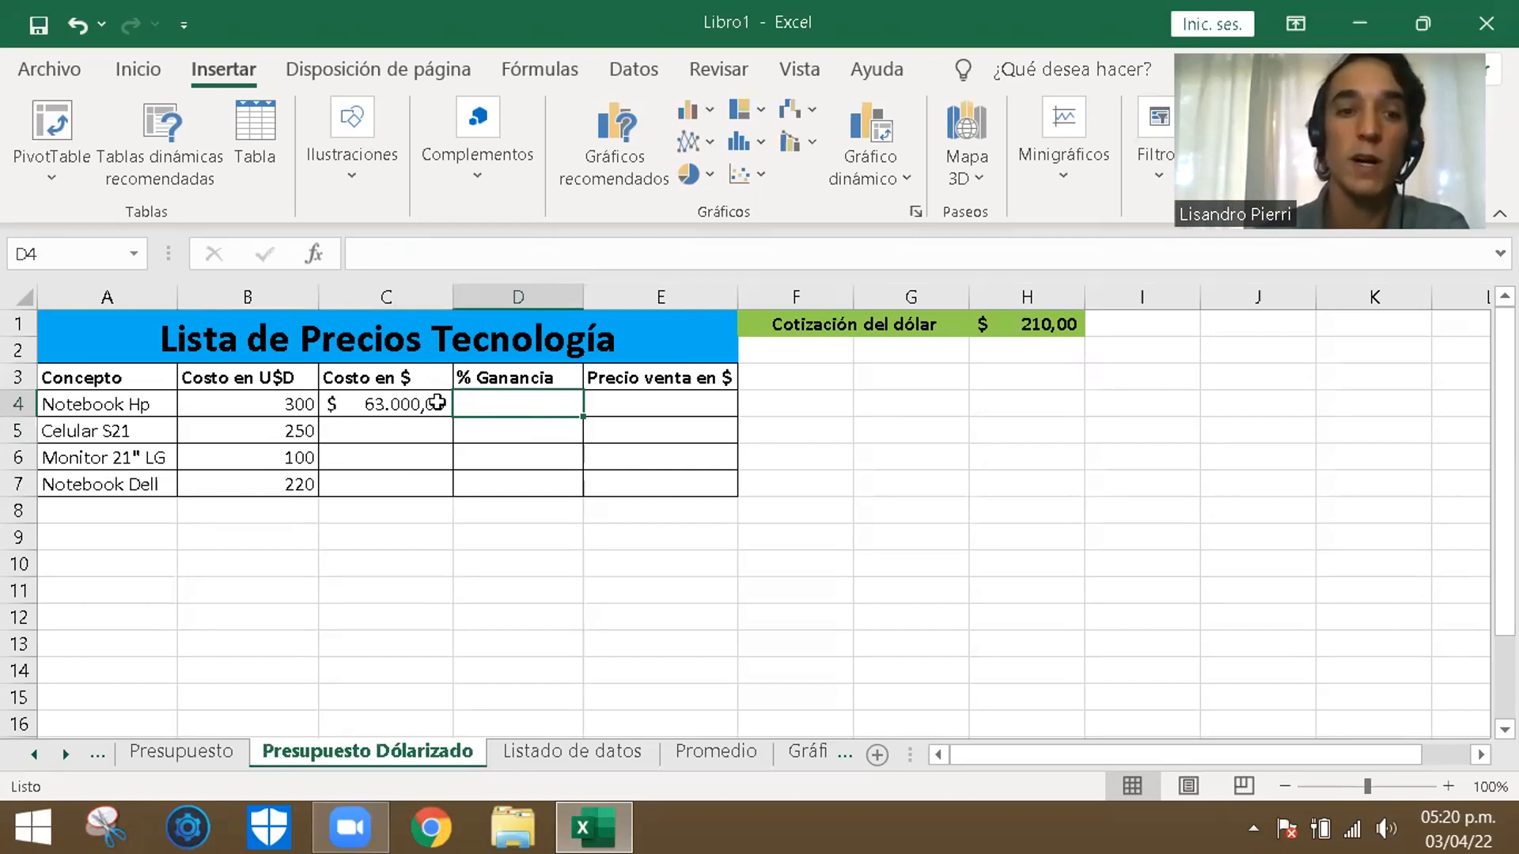
double_click(530, 403)
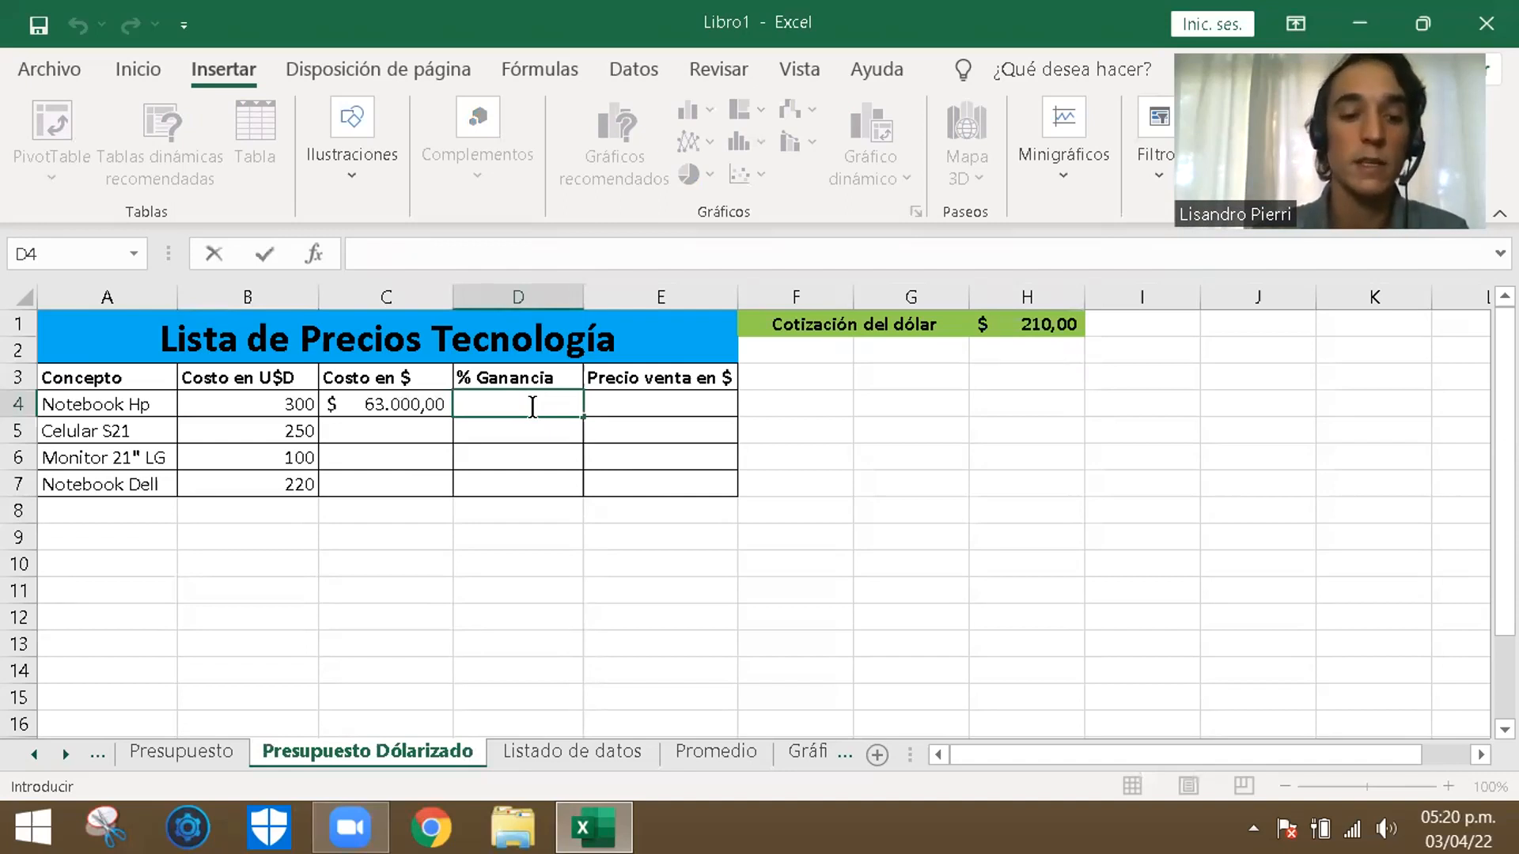
text(20)
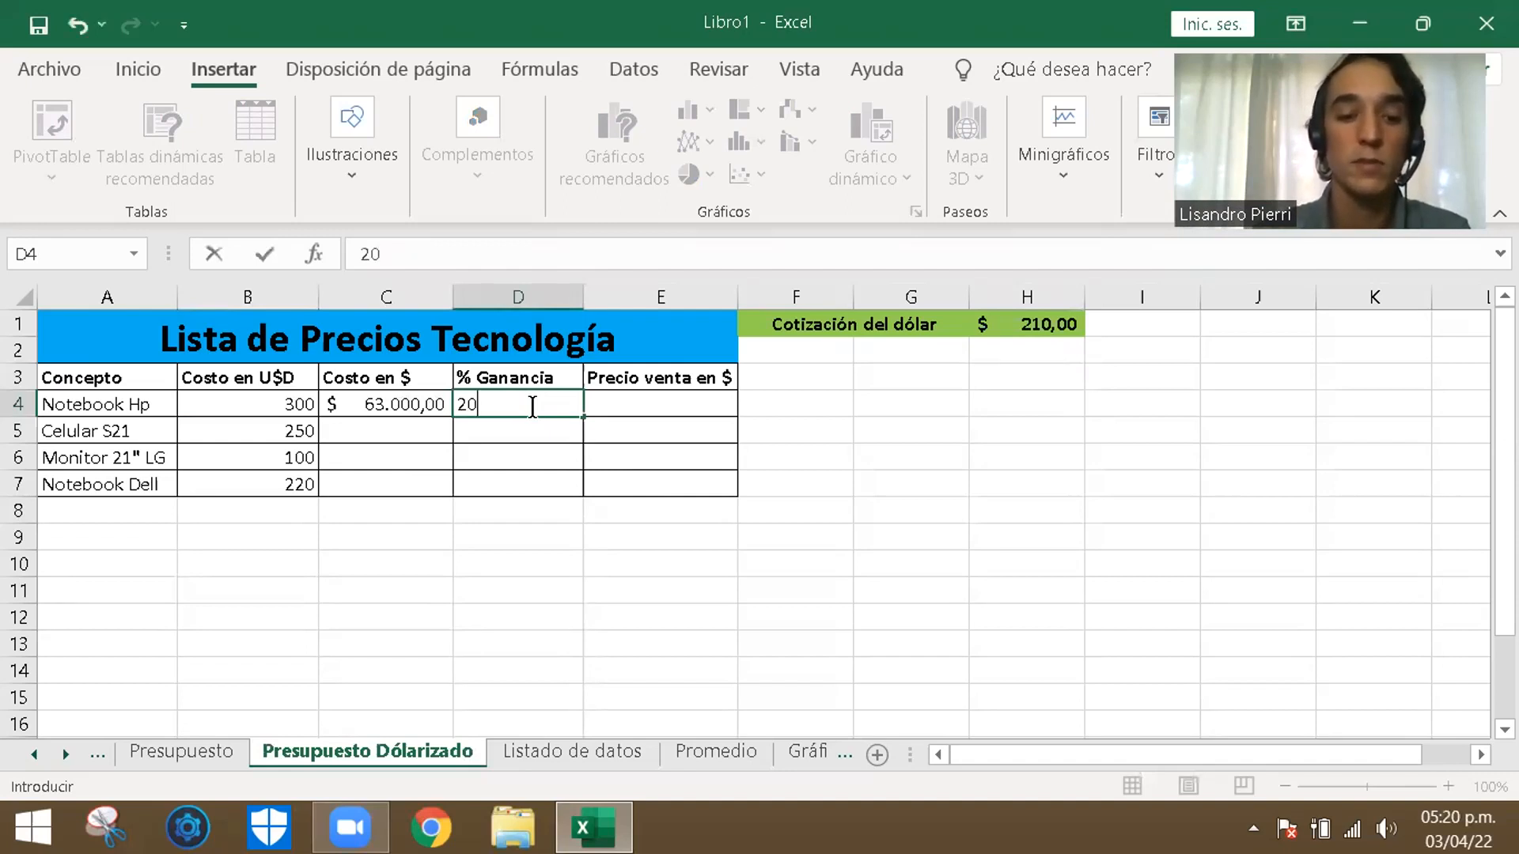
text(%)
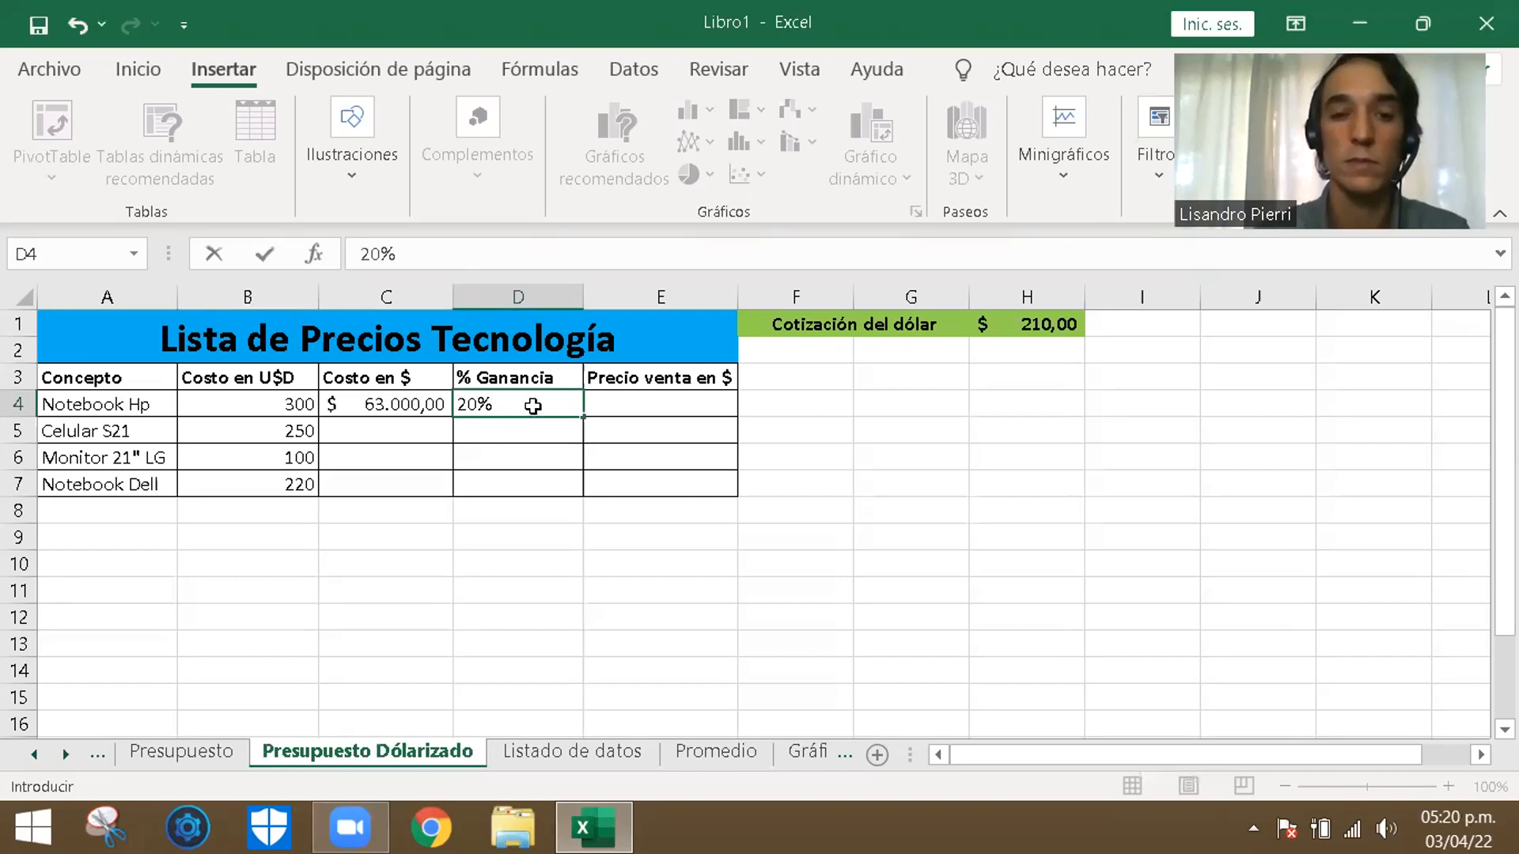
key(Return)
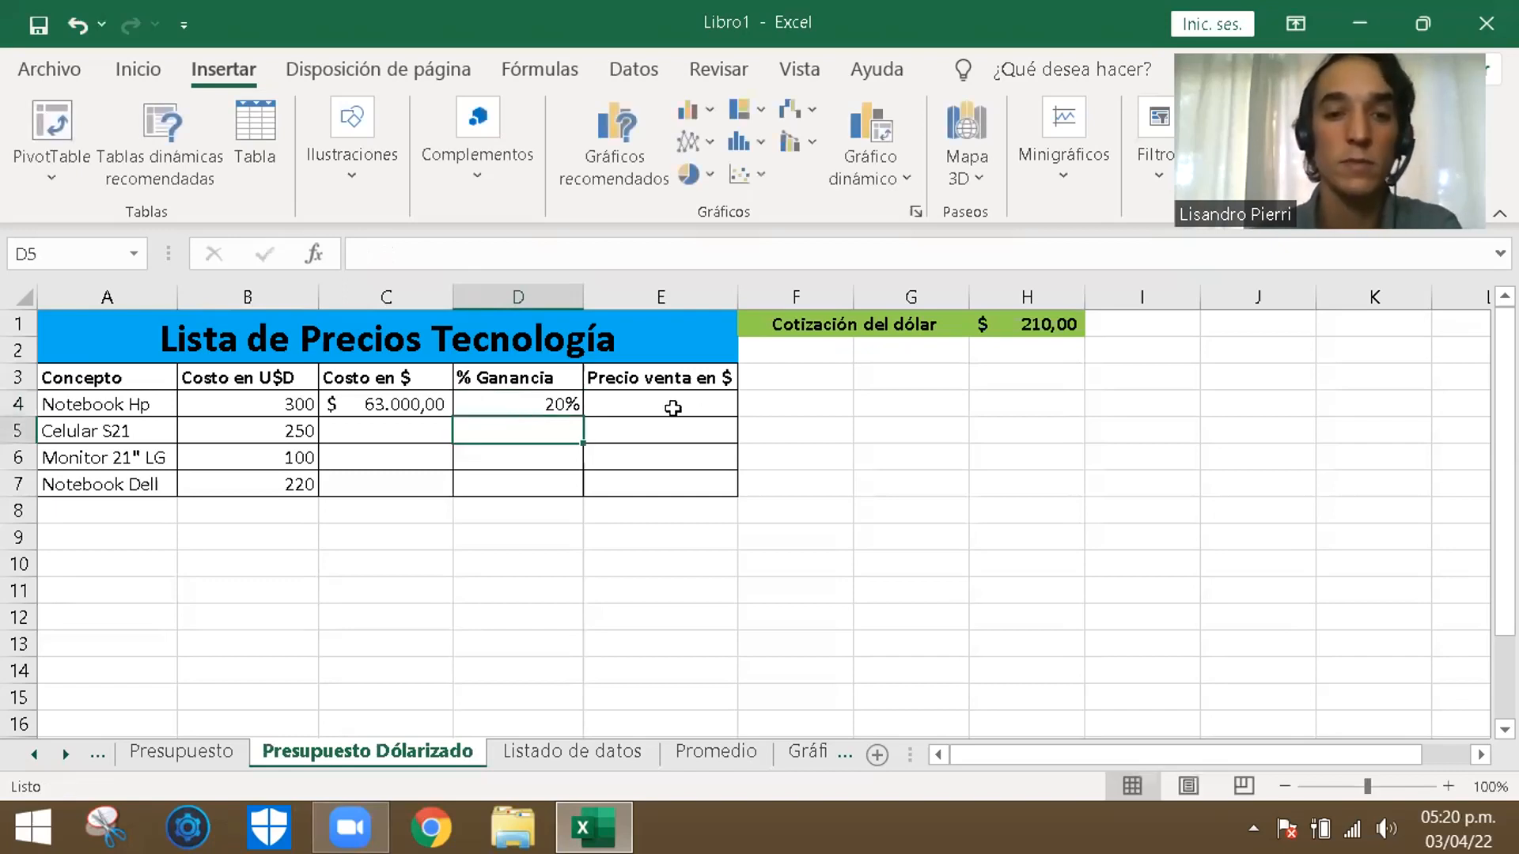
- Calculate the Notebook Hp's sale price in E4 with the formula =C4+(D4*C4)
click(673, 408)
text(=)
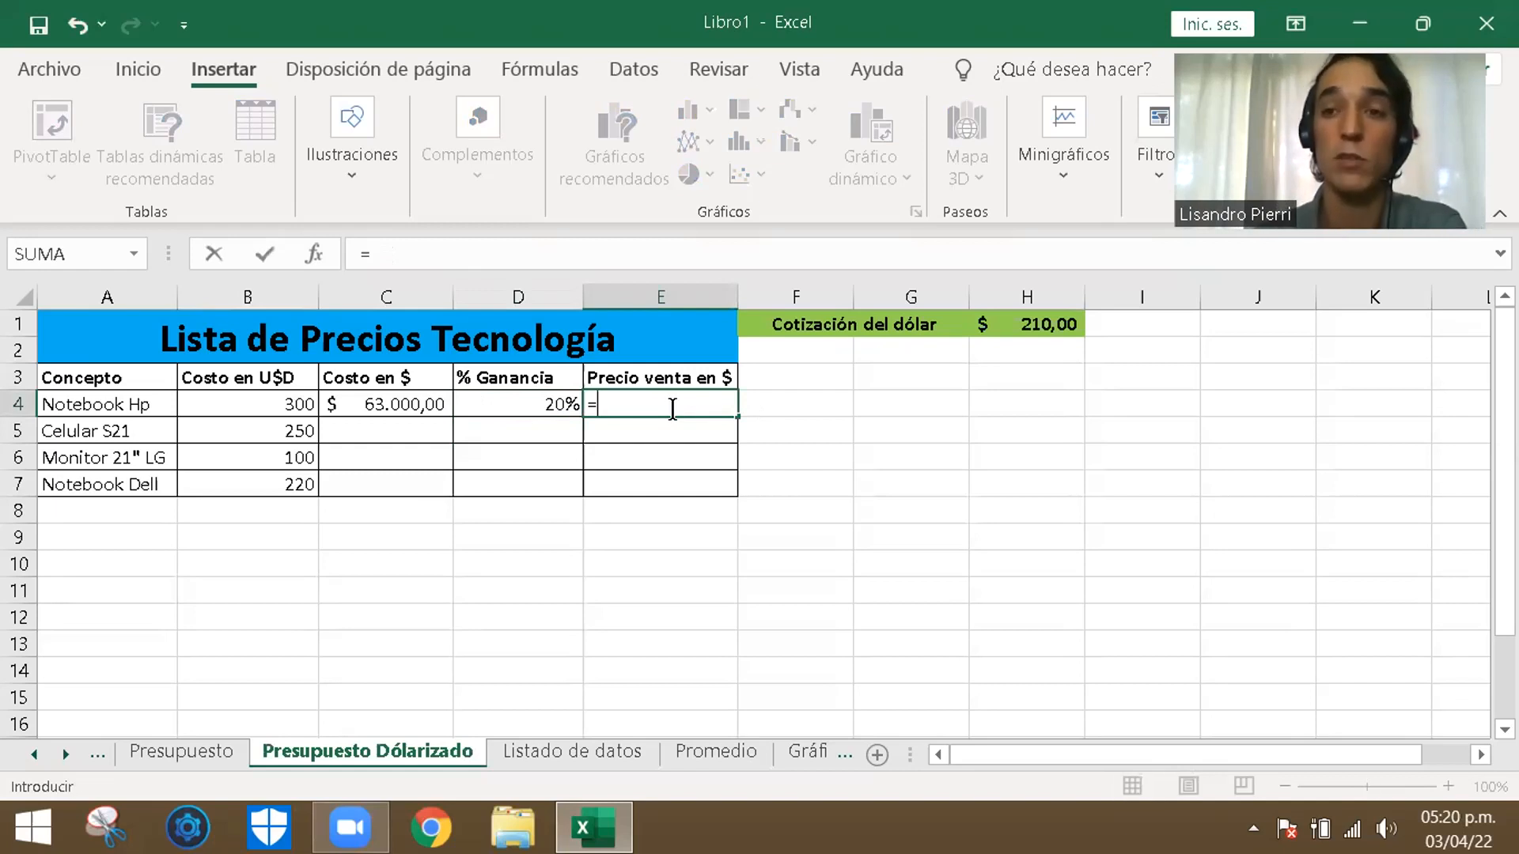
click(405, 406)
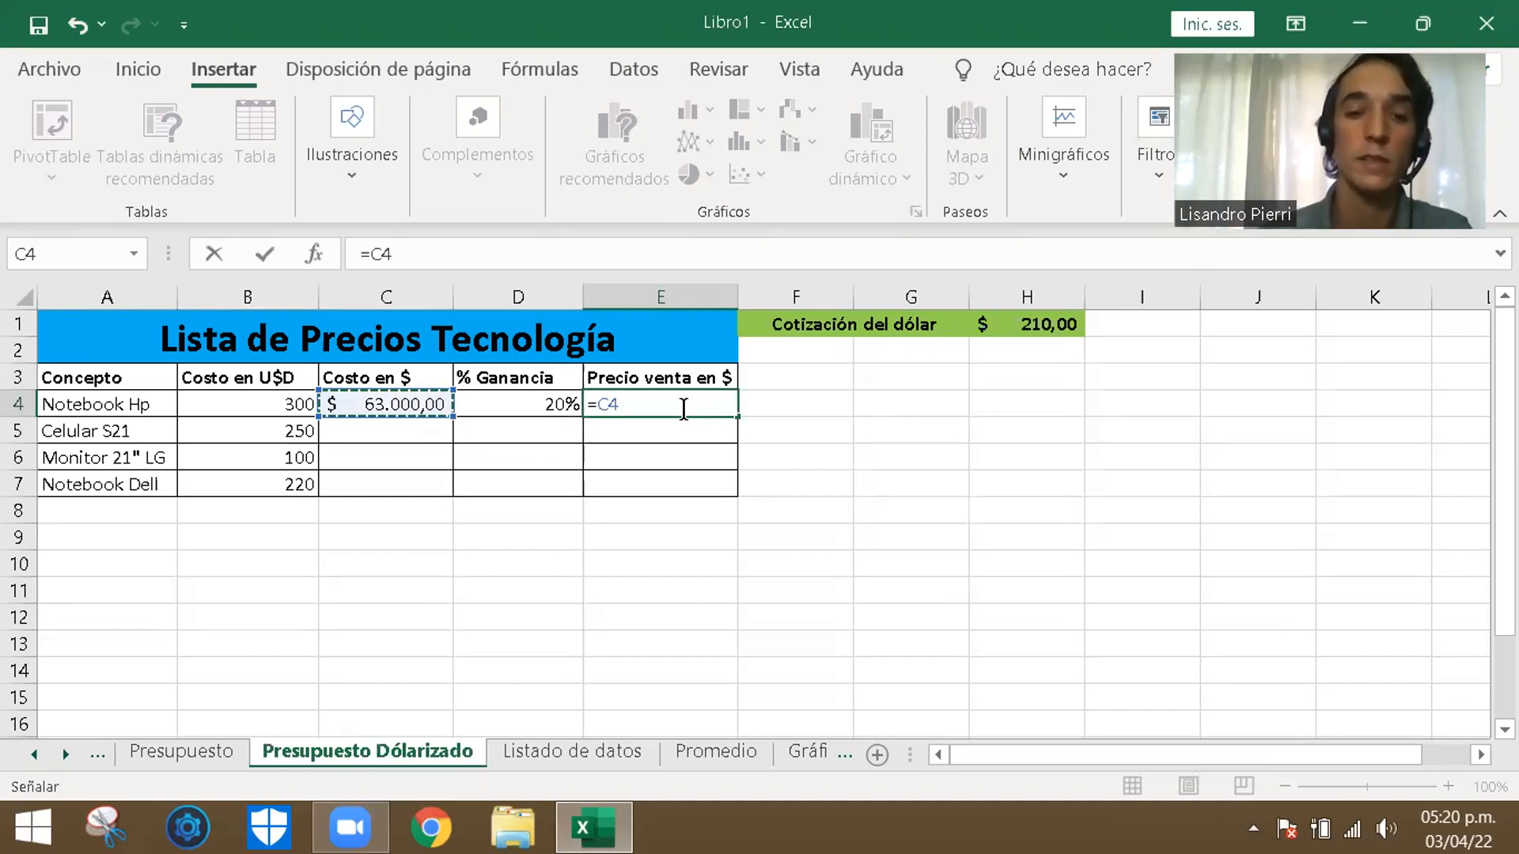
text(+)
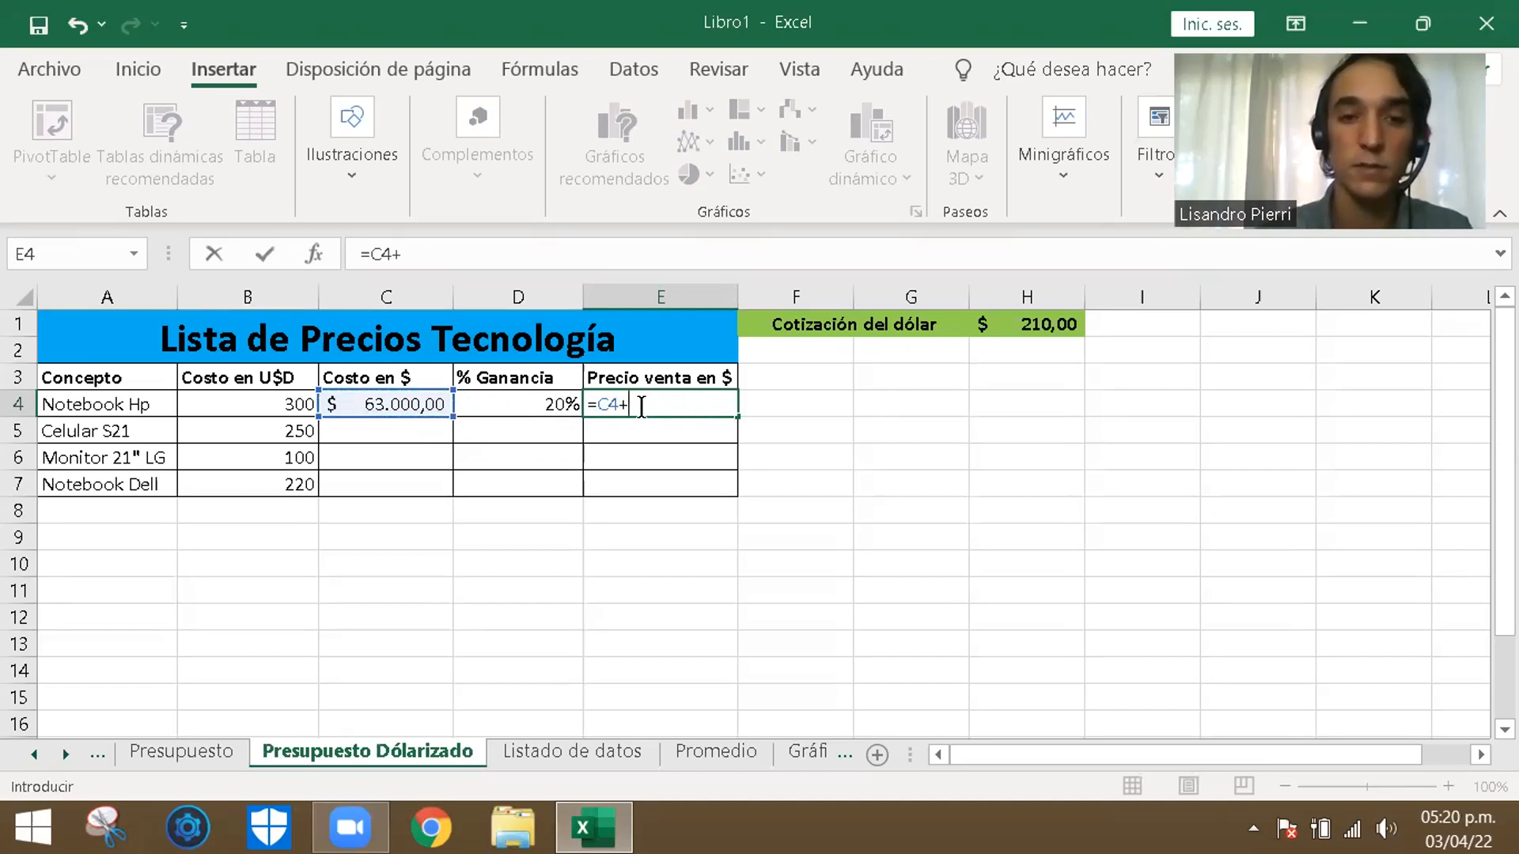
click(515, 404)
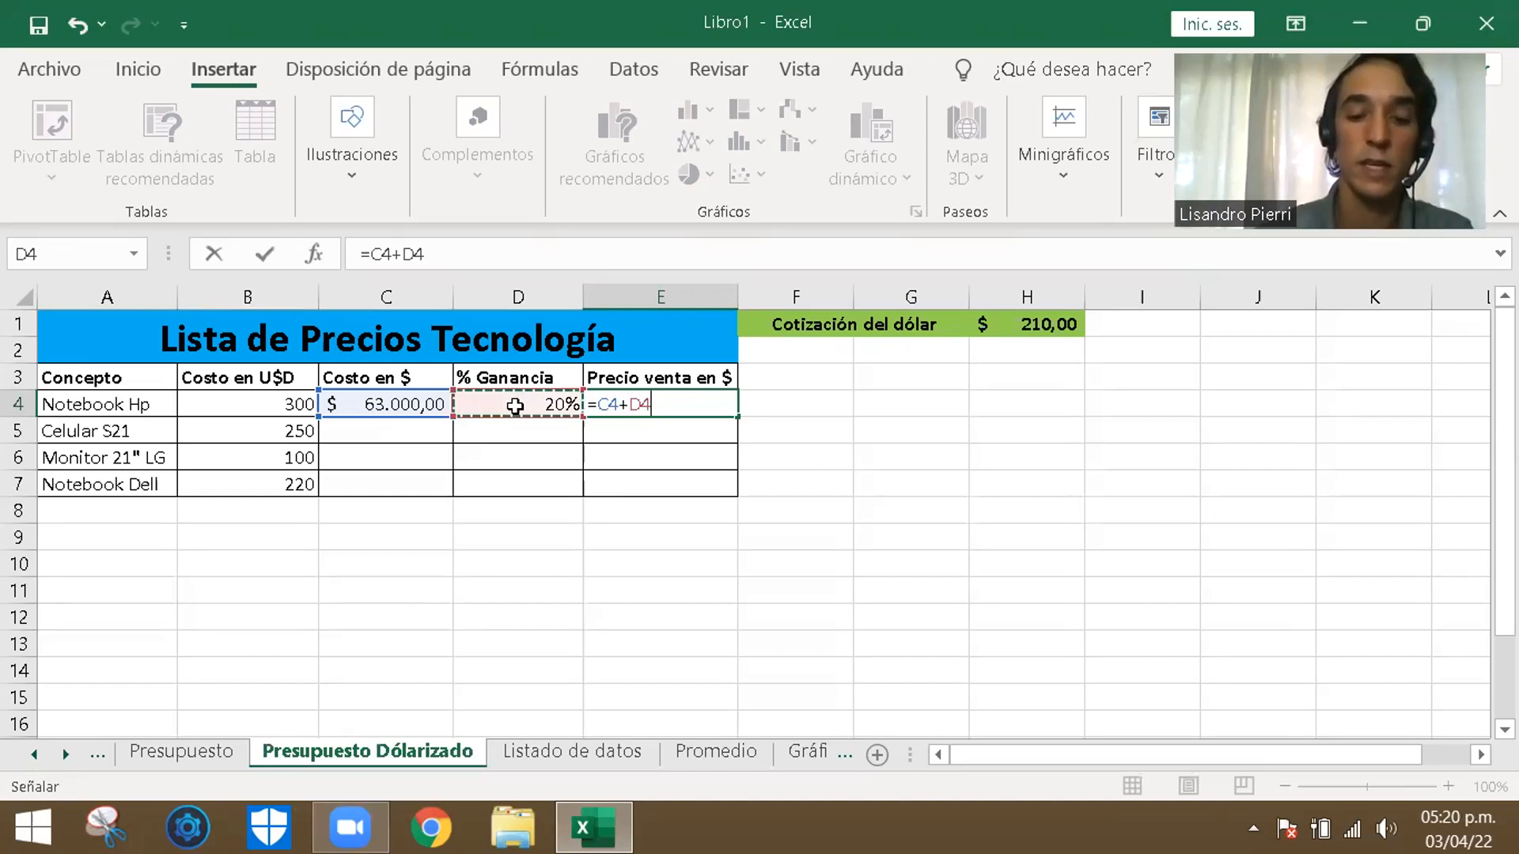
text(*)
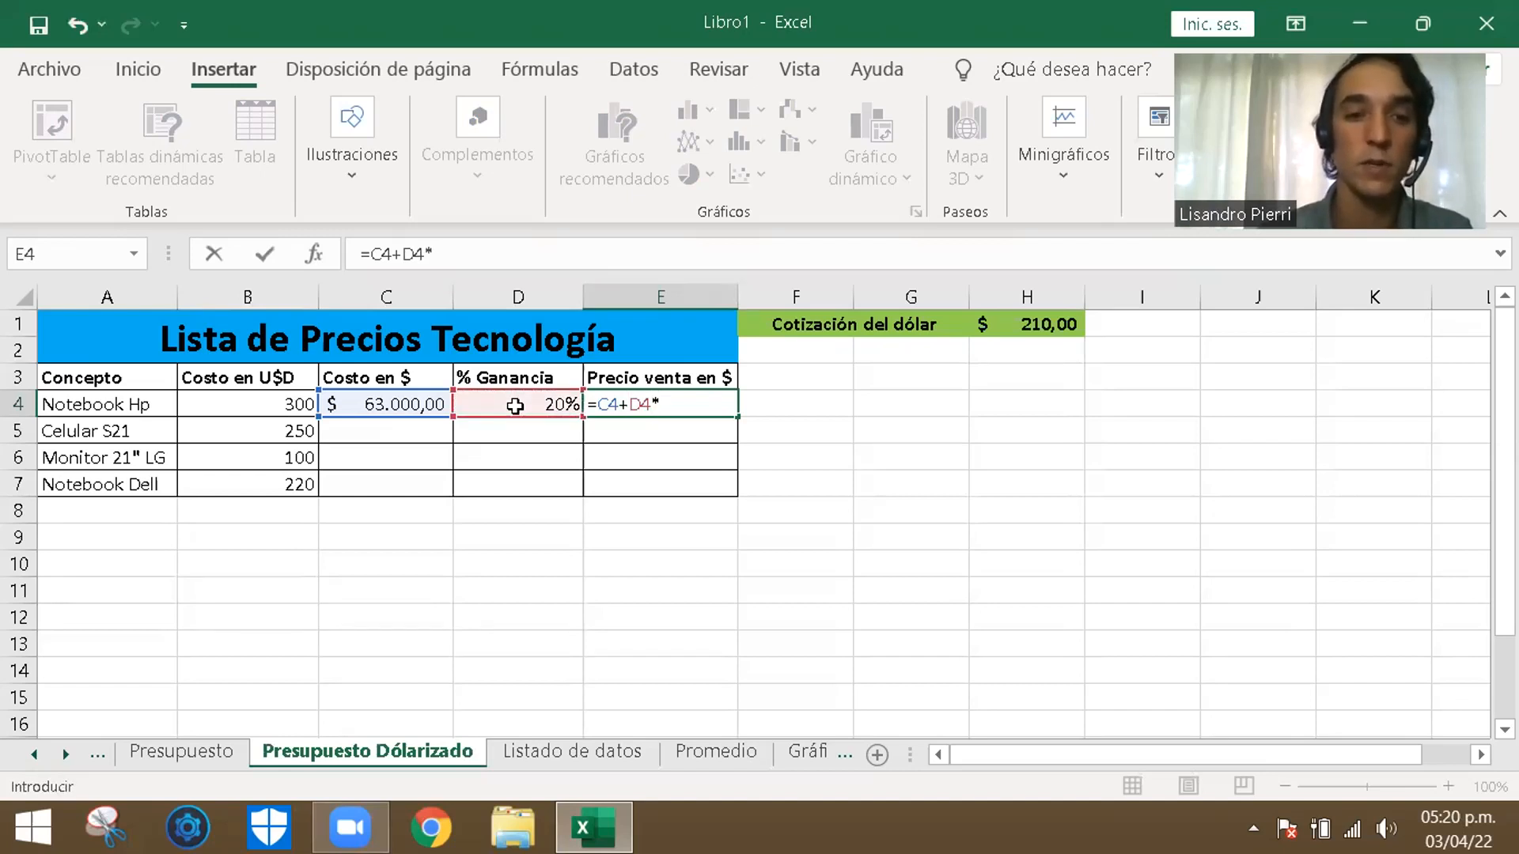
click(387, 404)
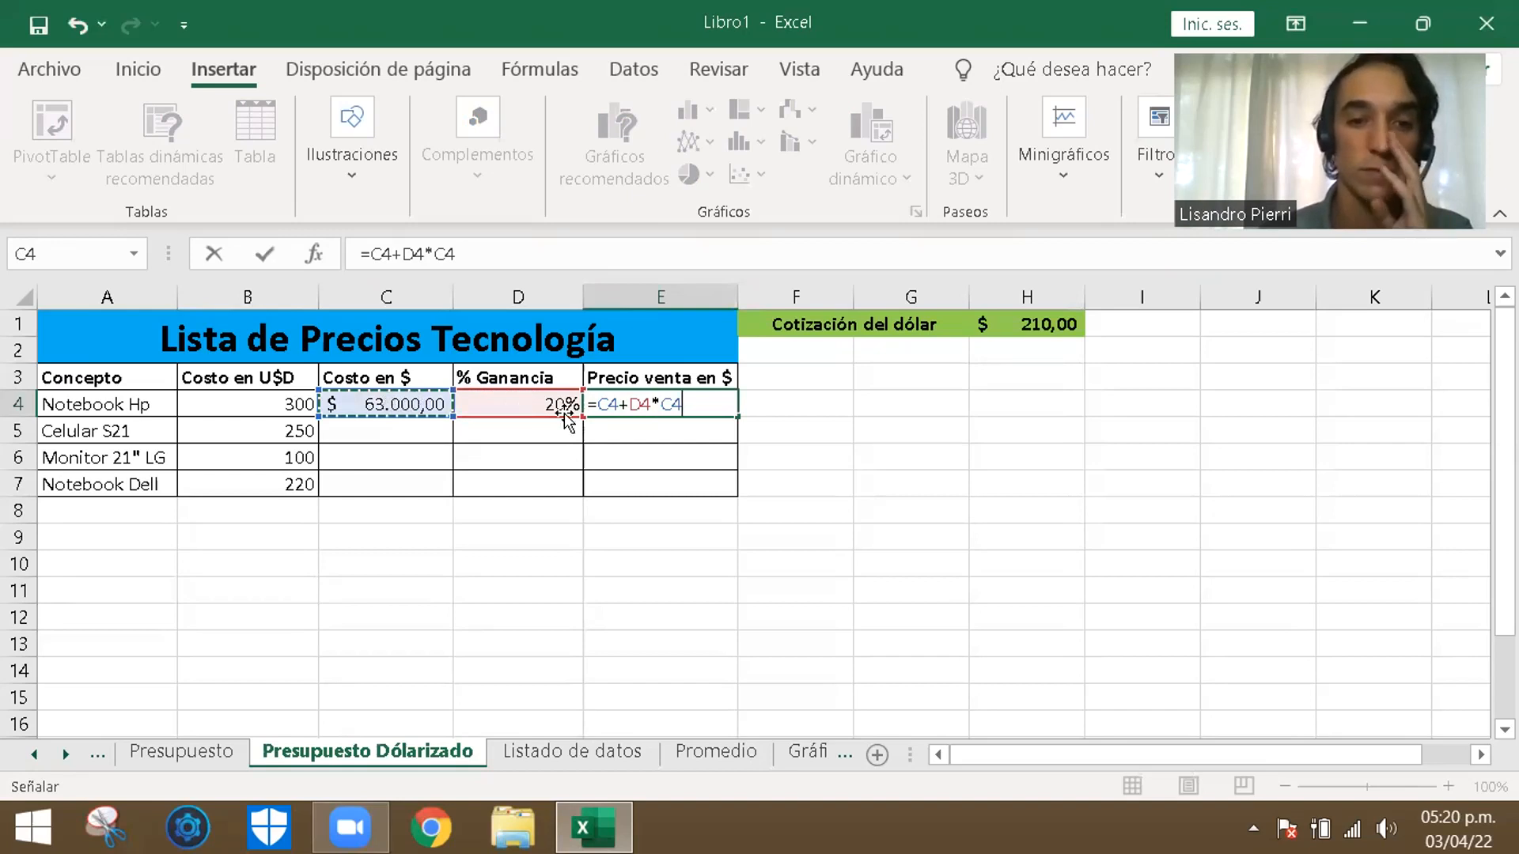
click(628, 406)
text(()
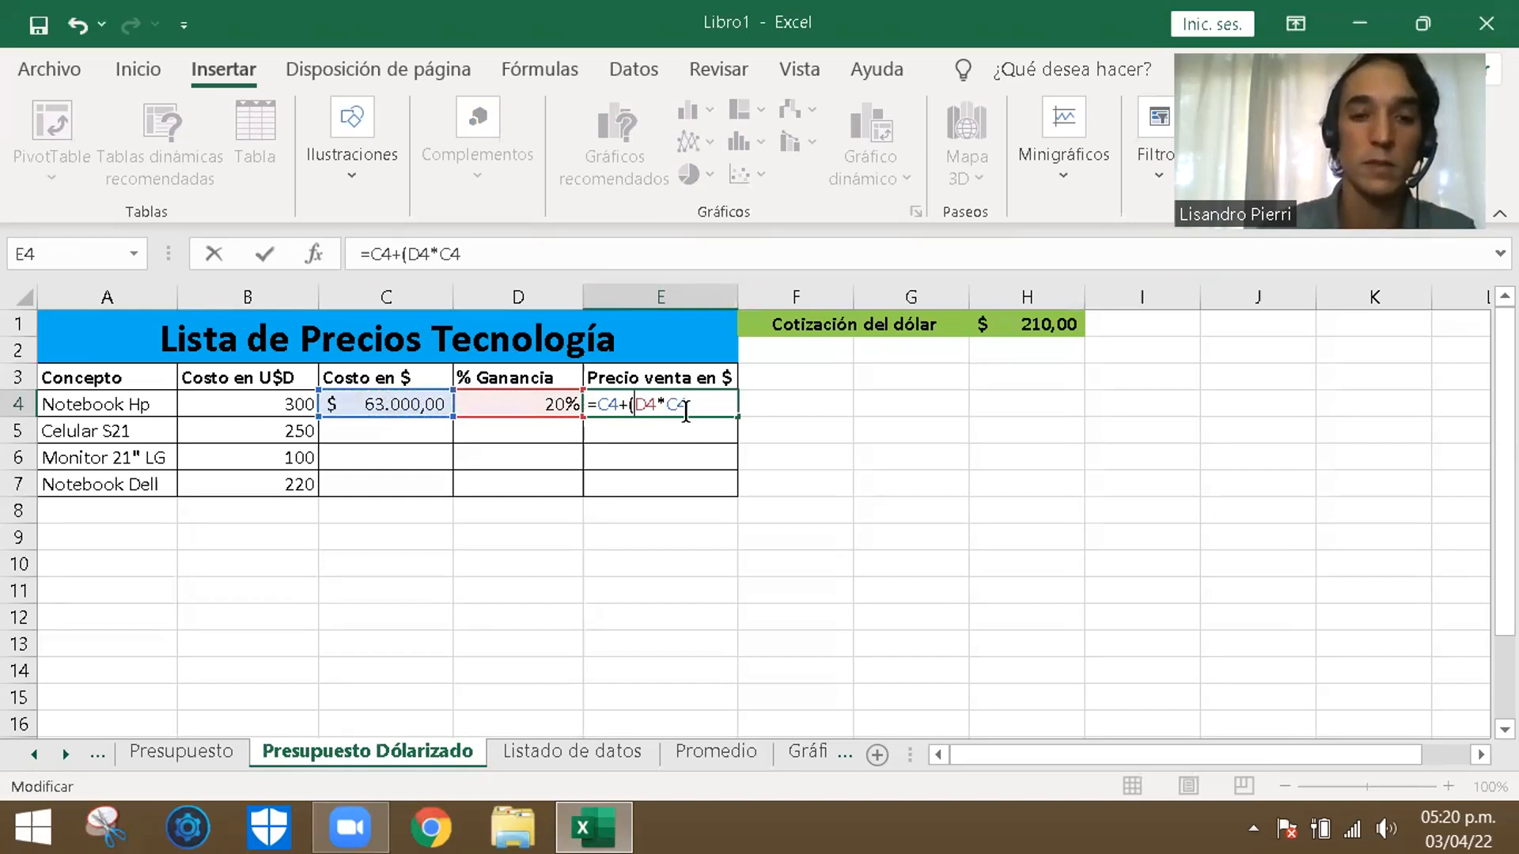
click(692, 406)
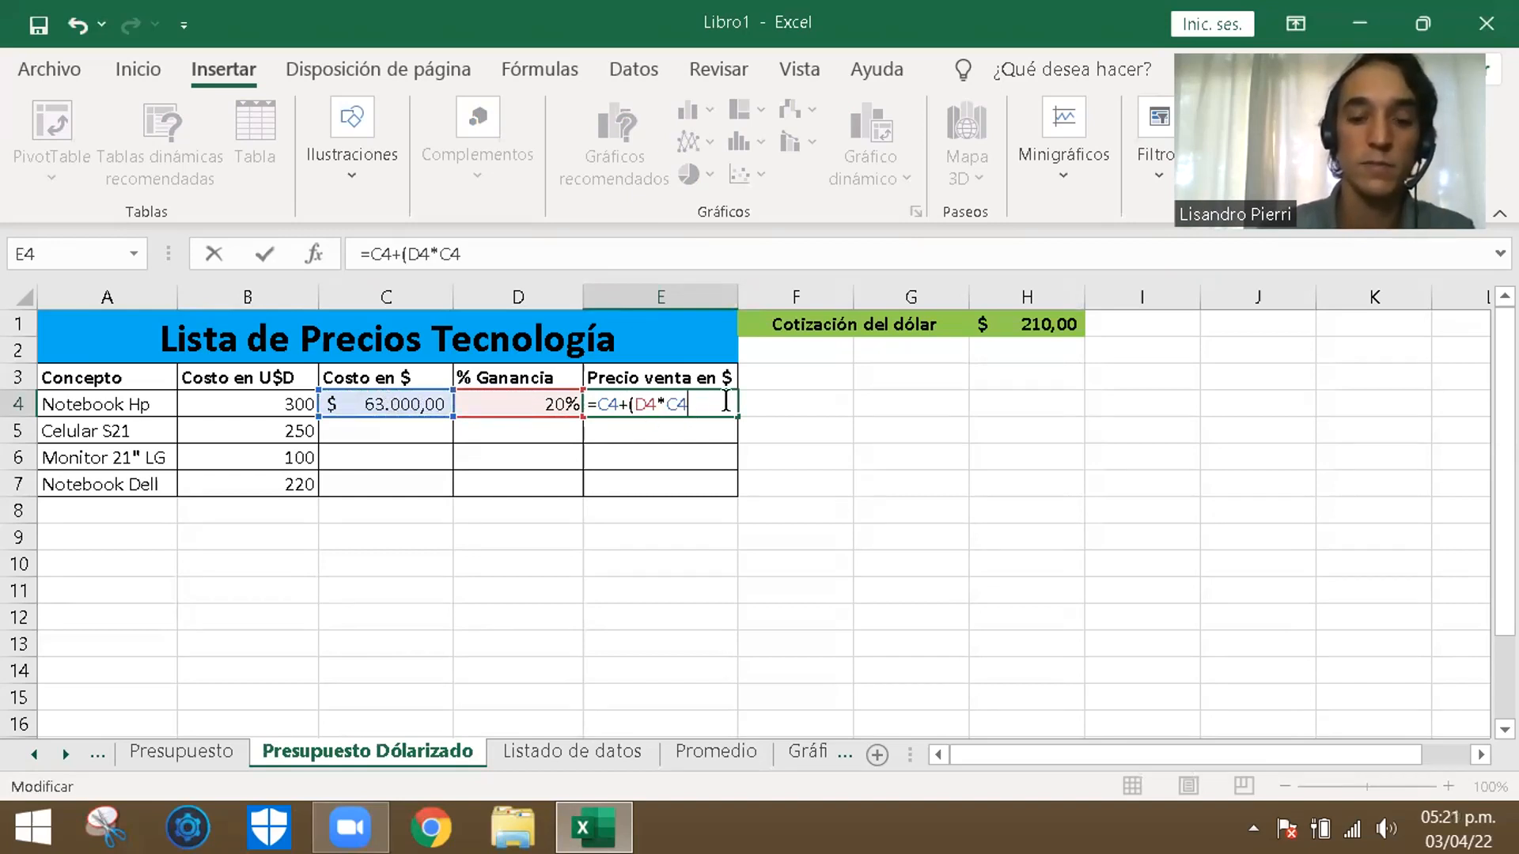
text())
key(Return)
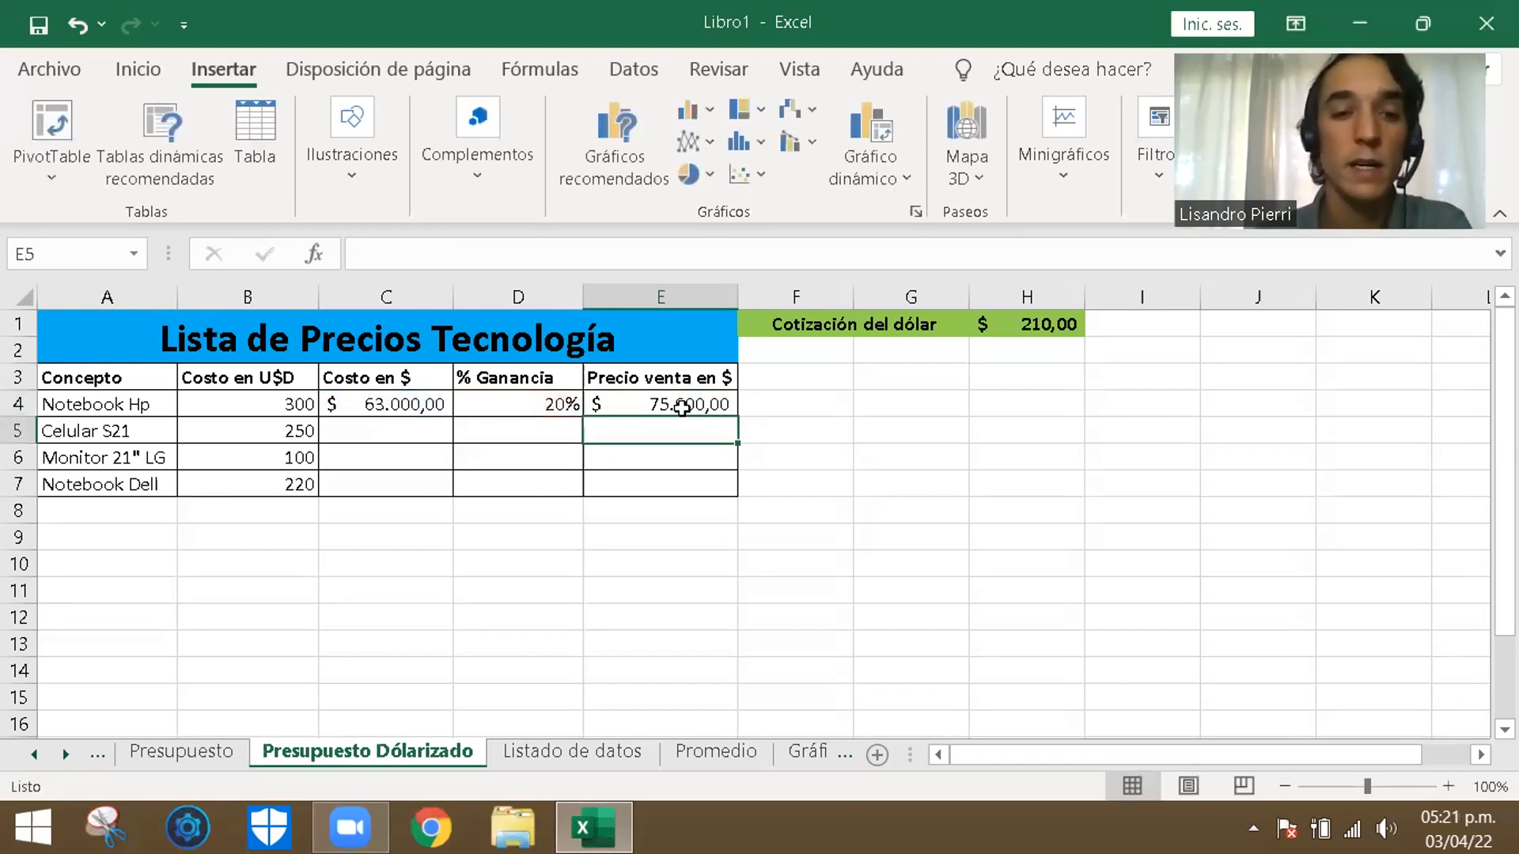
click(657, 406)
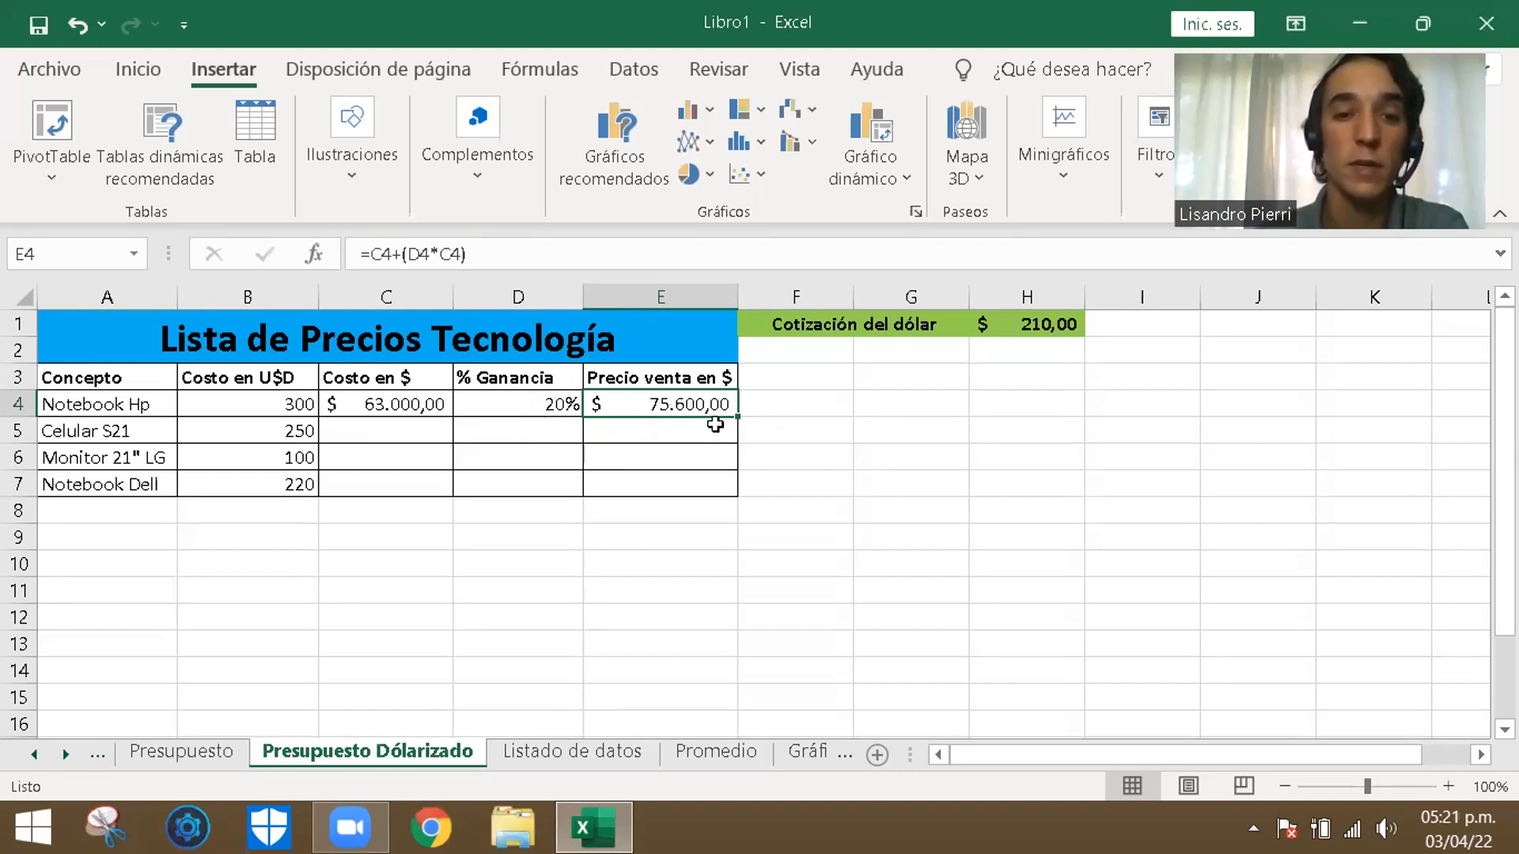
click(782, 397)
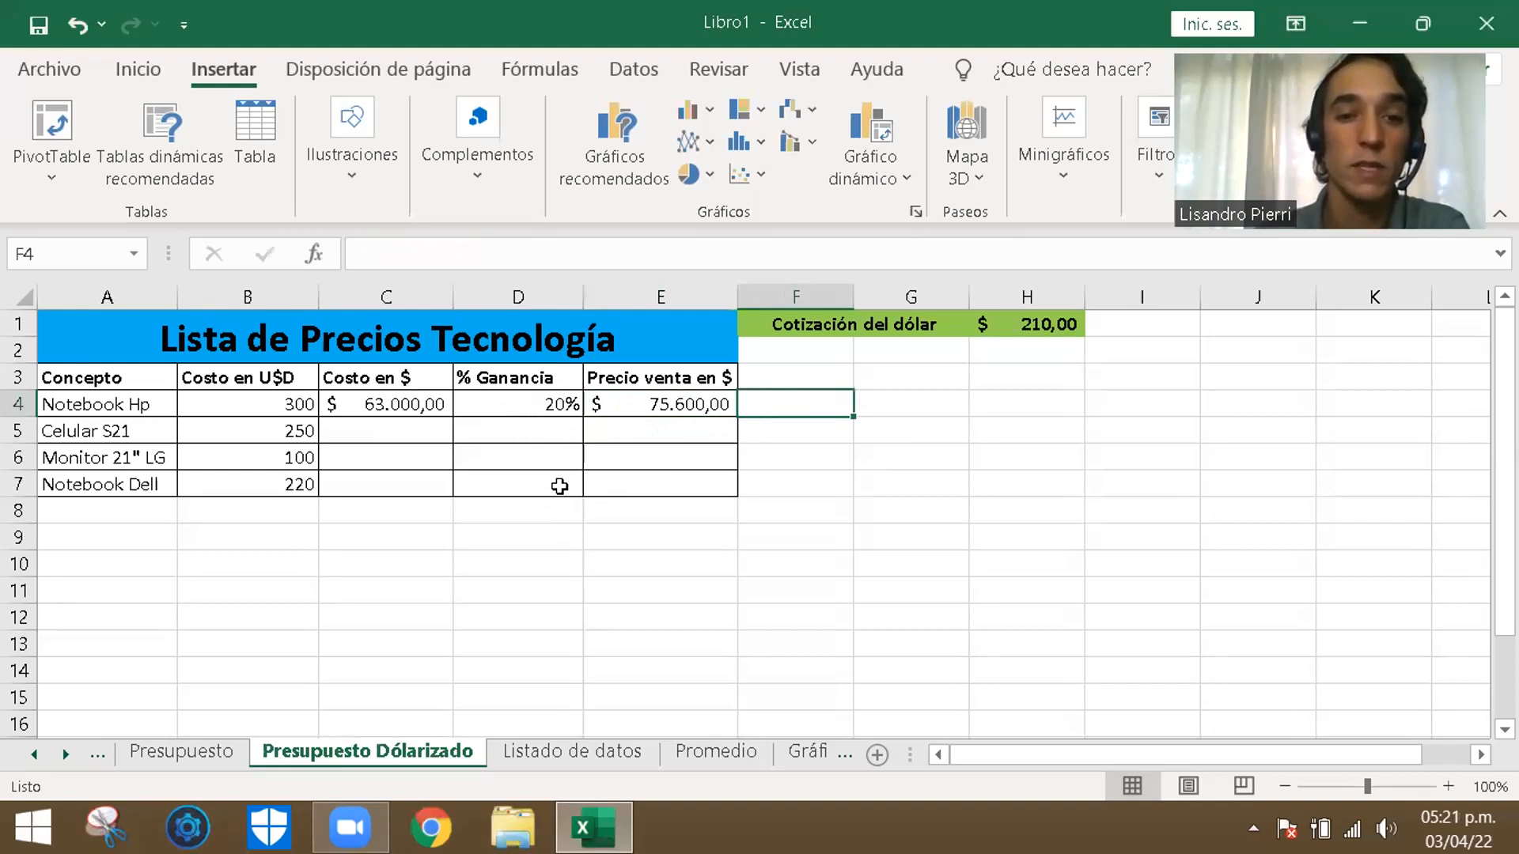
click(910, 508)
- Fill the peso cost formula from C4 down through C7 for the remaining products
click(373, 403)
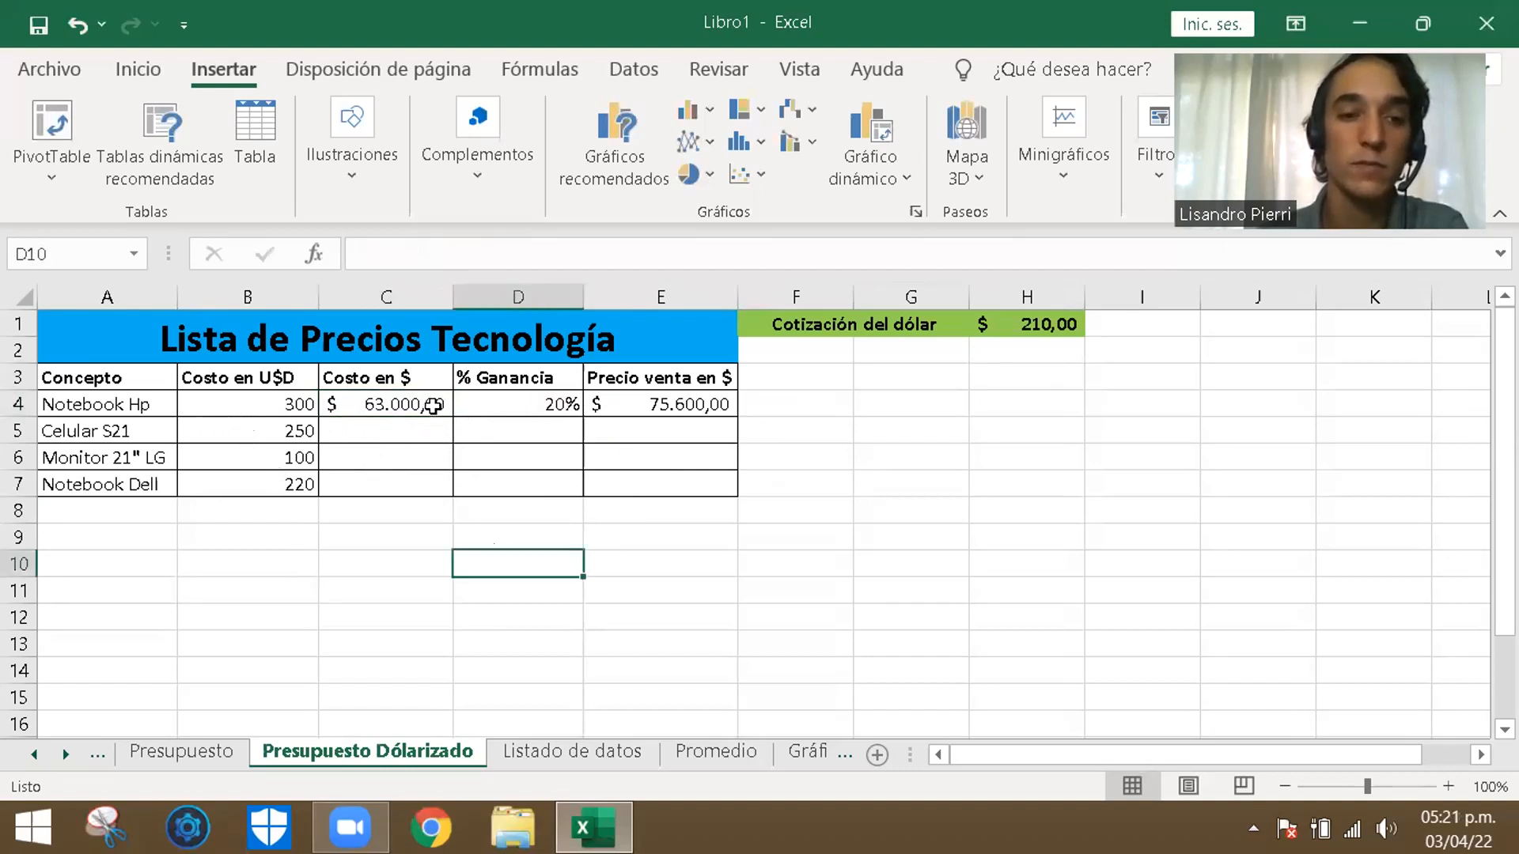
drag(455, 417, 439, 491)
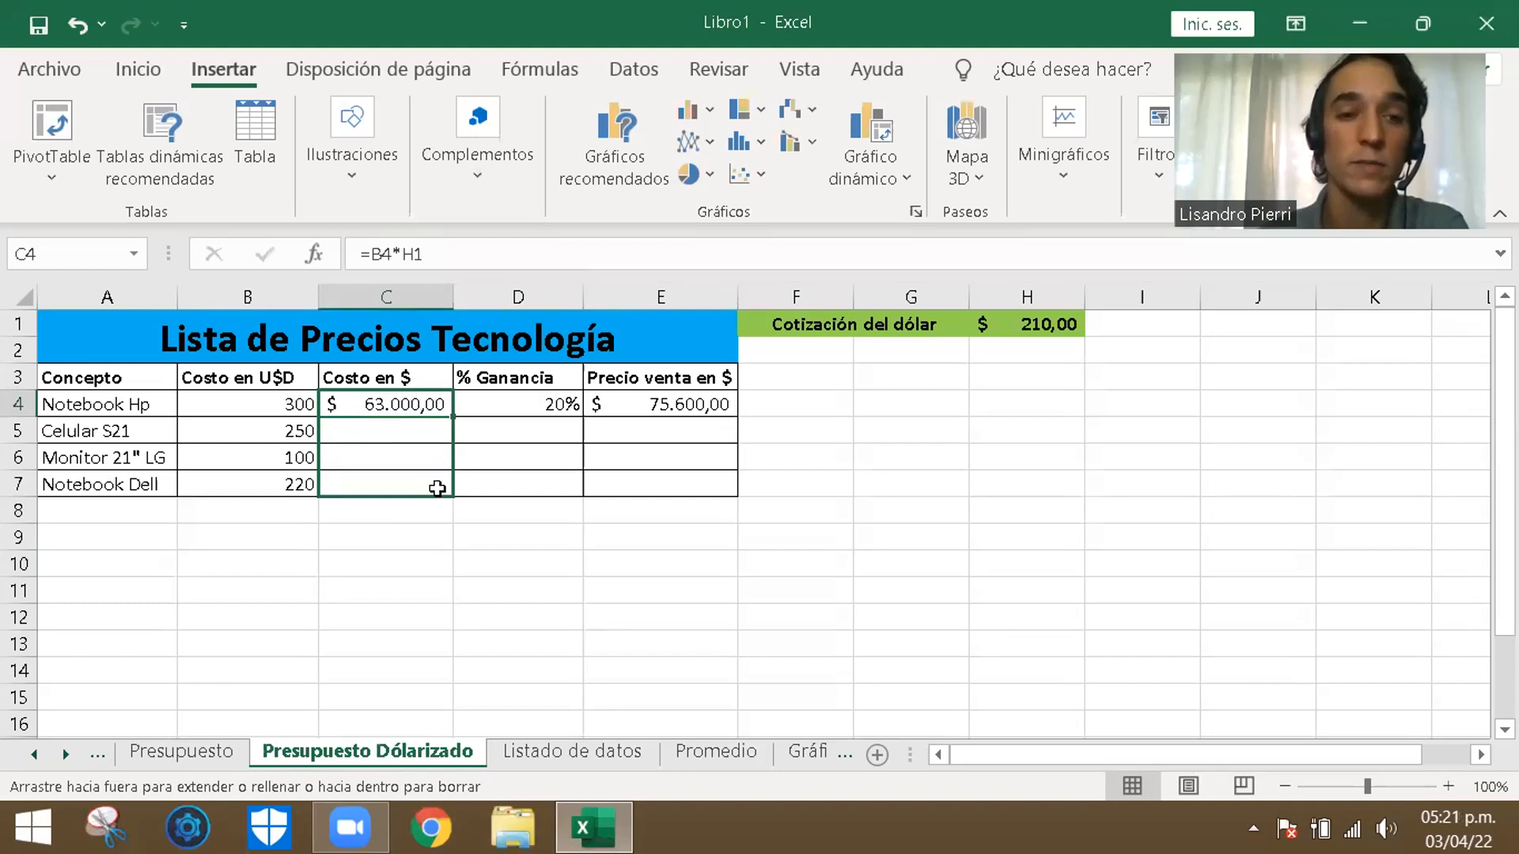
drag(438, 488, 438, 488)
click(459, 598)
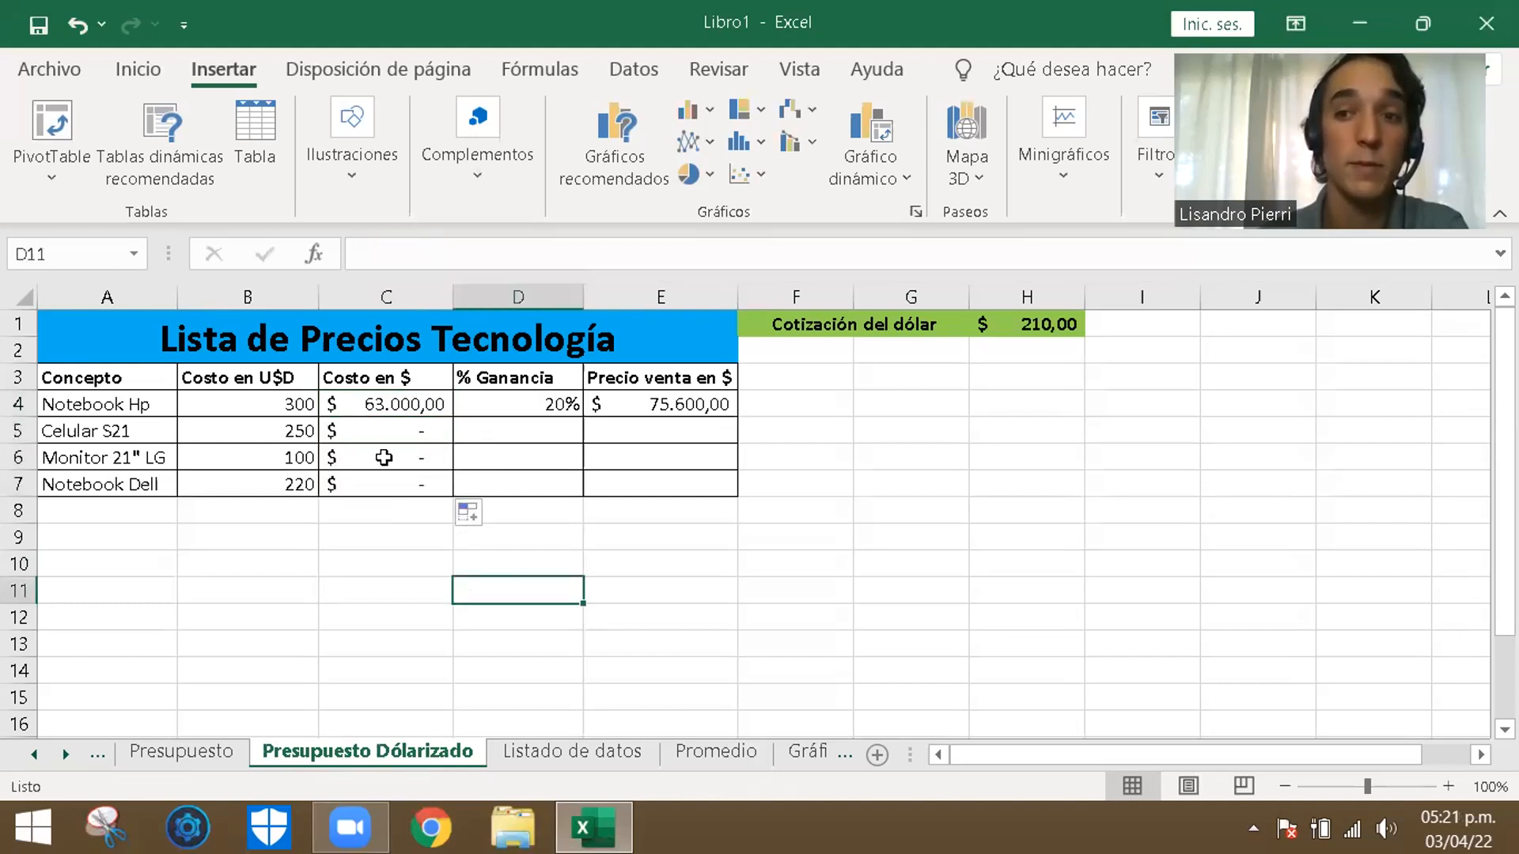
- Check the cost formulas in C4, C5 and C6 against the exchange-rate cells they refer to in column H
double_click(406, 408)
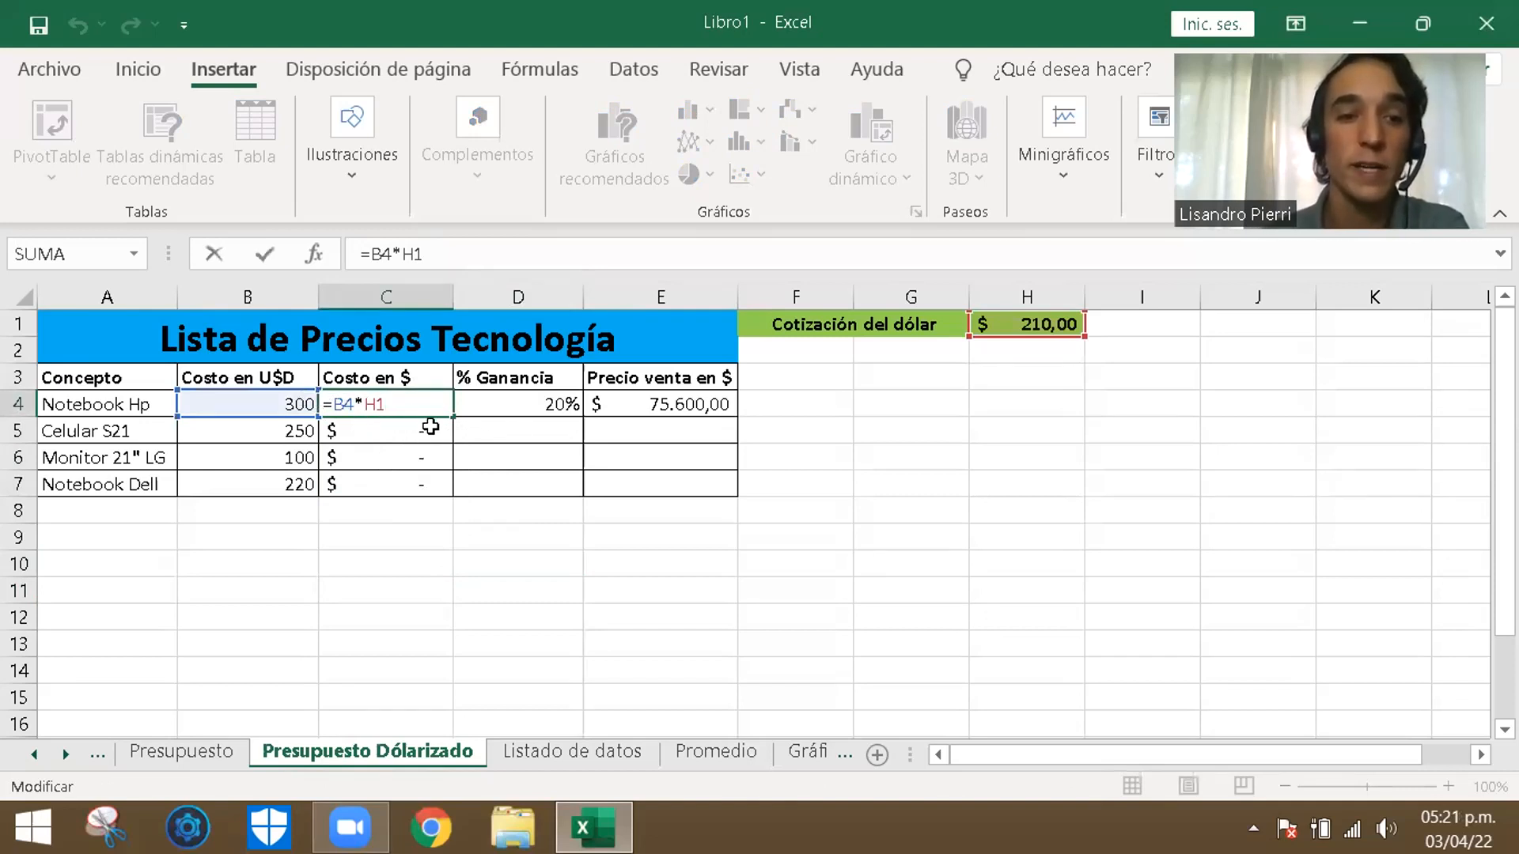
click(456, 598)
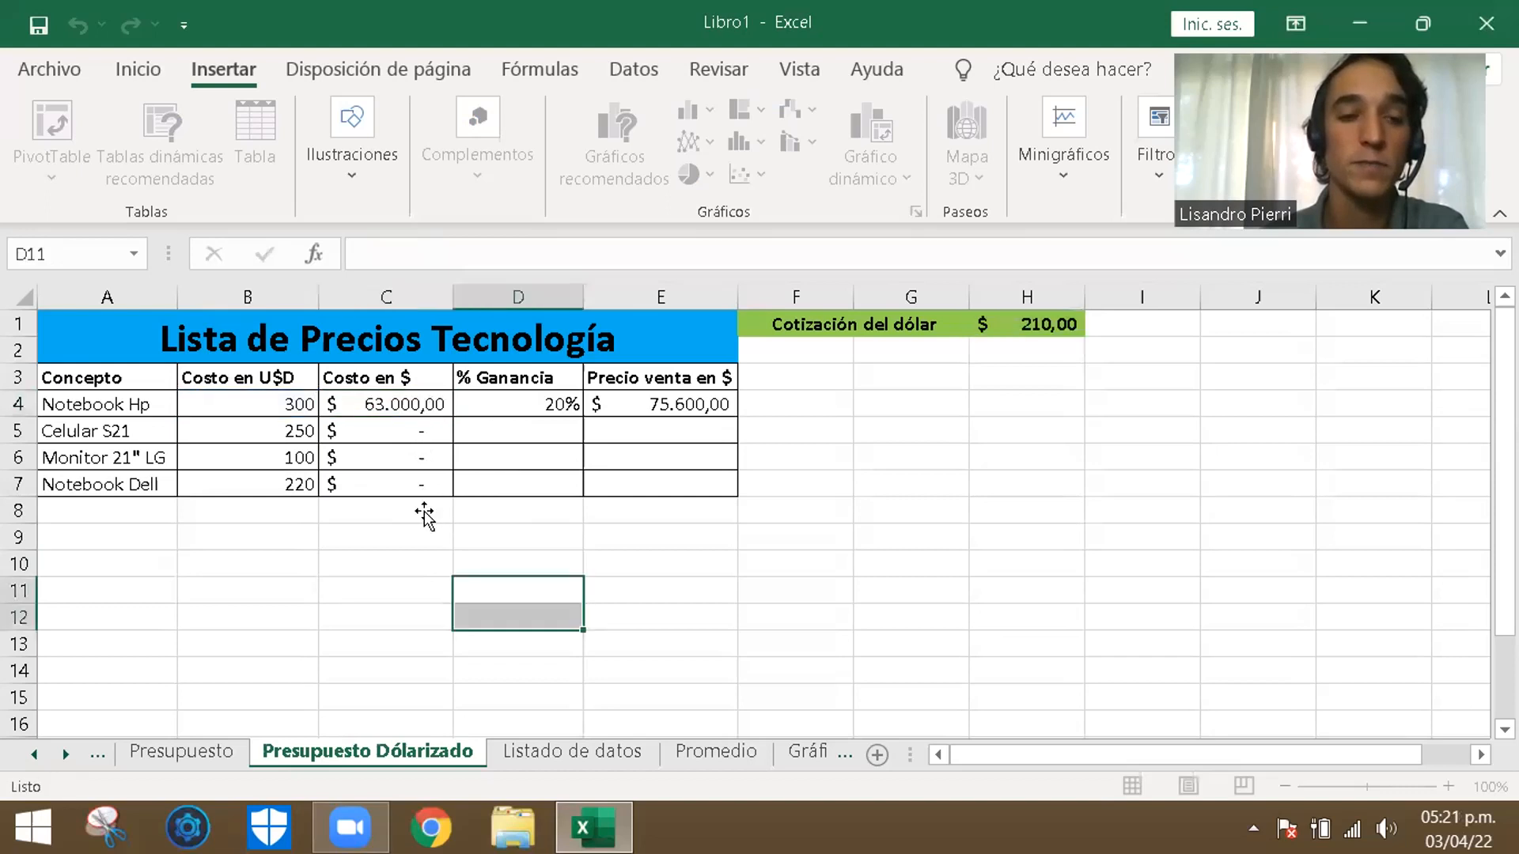
click(403, 407)
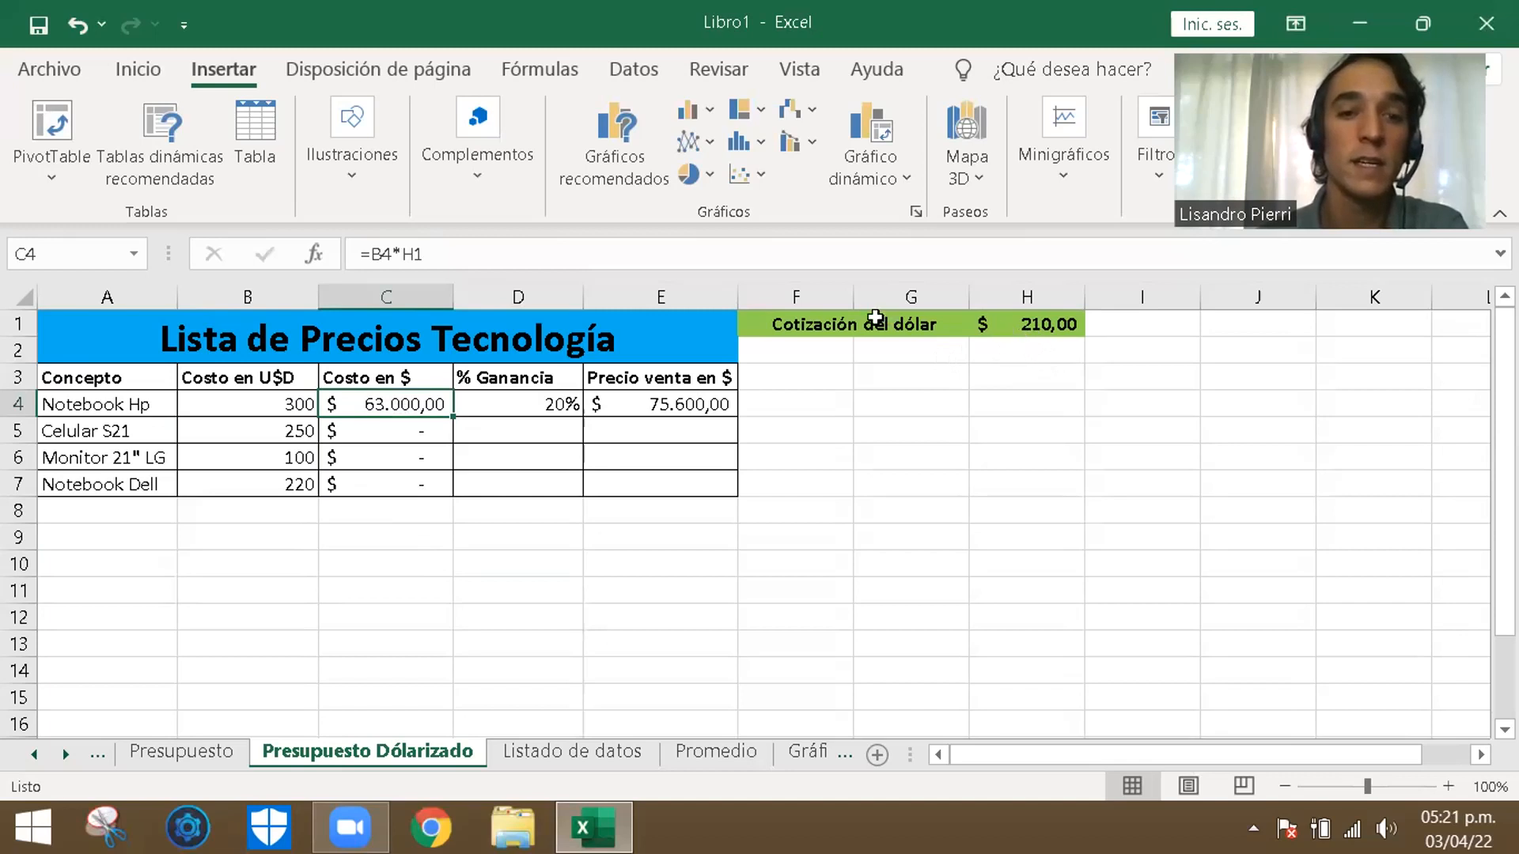
click(405, 431)
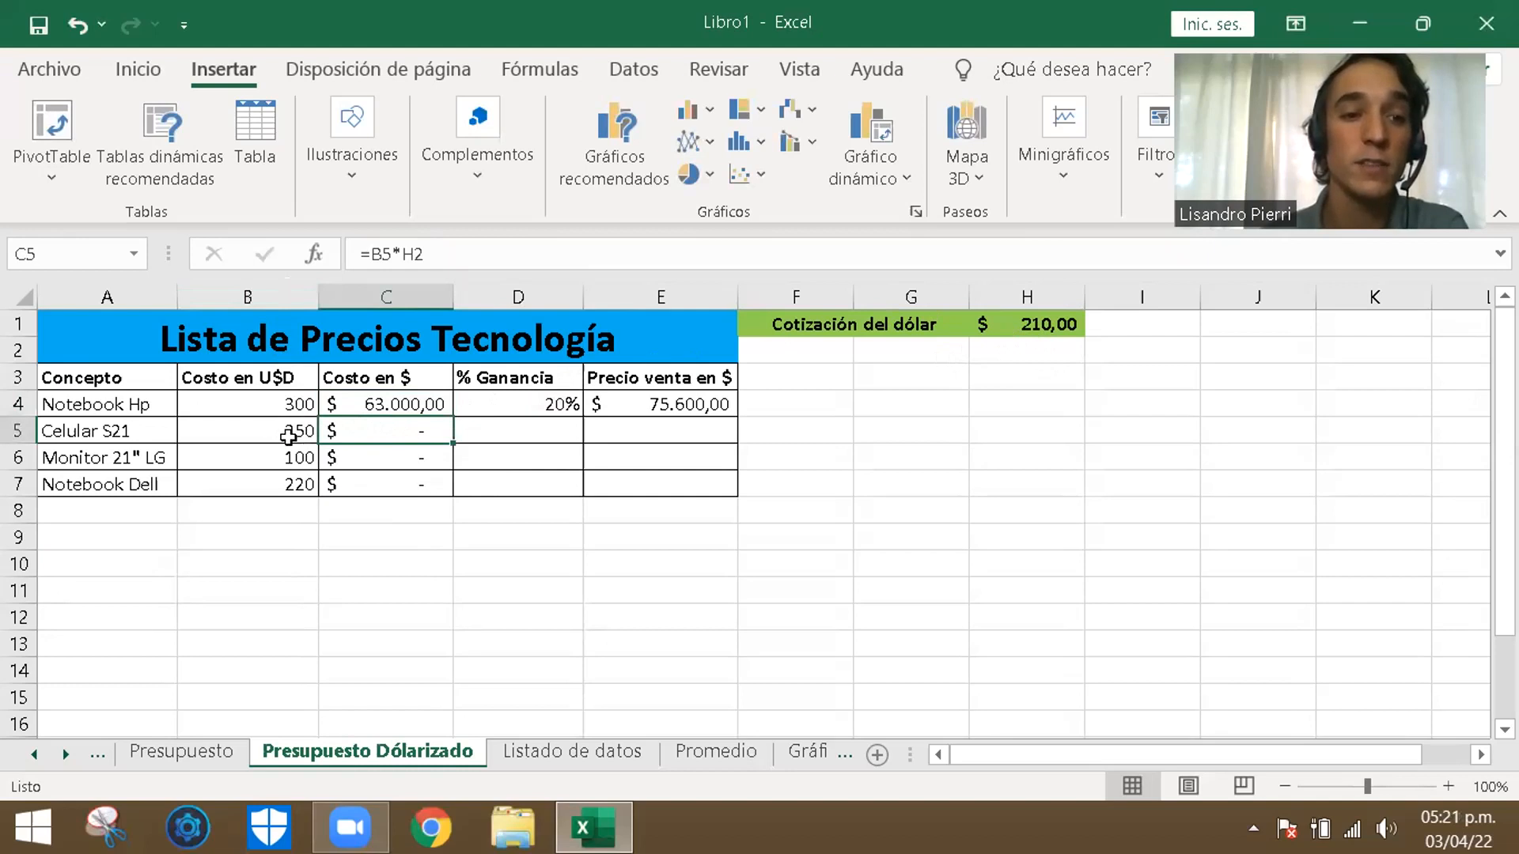
click(1060, 354)
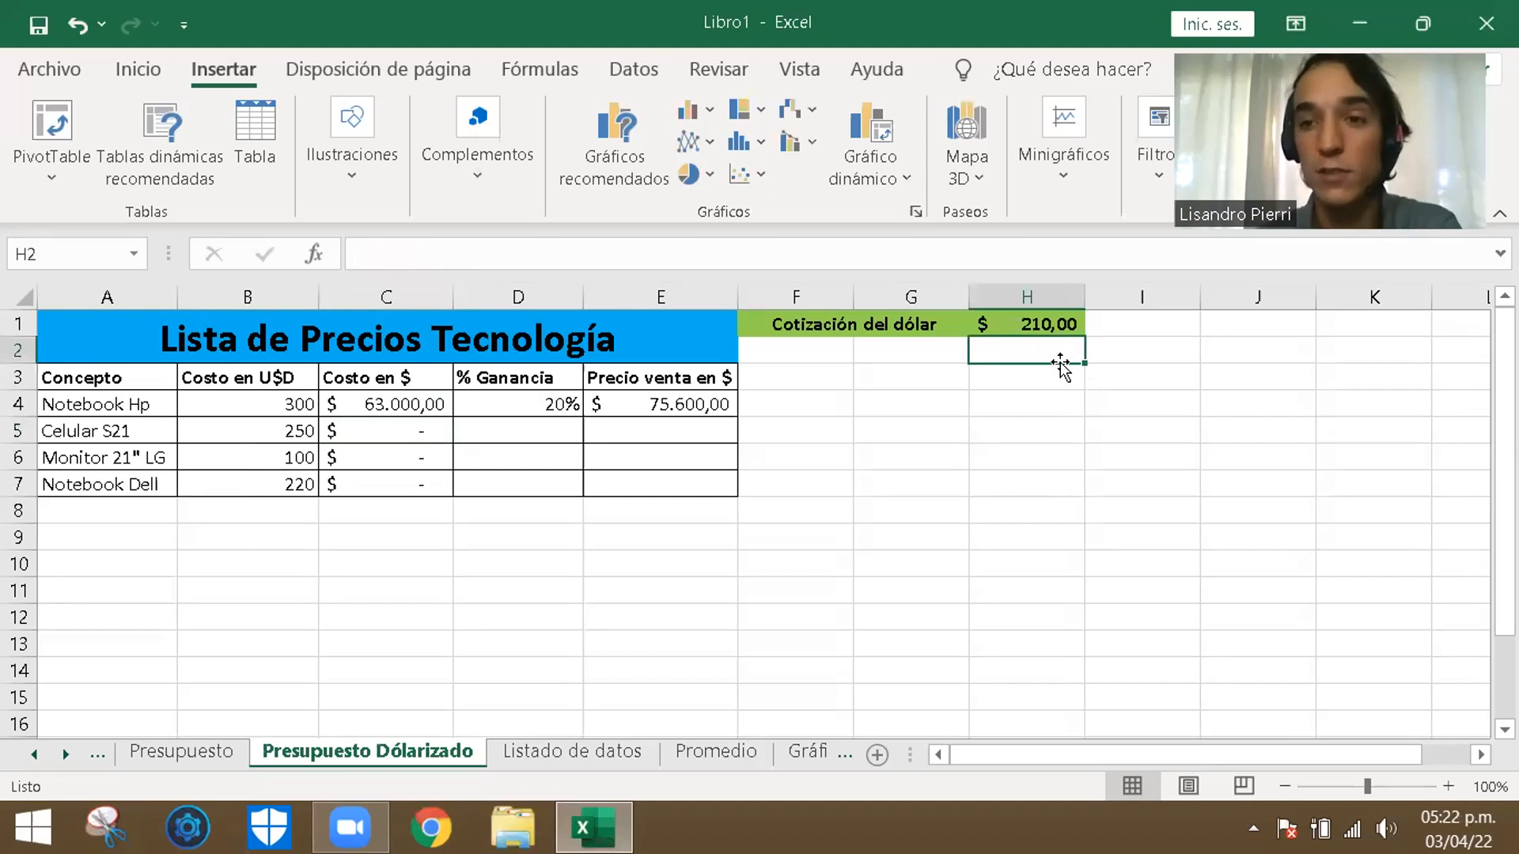
click(434, 457)
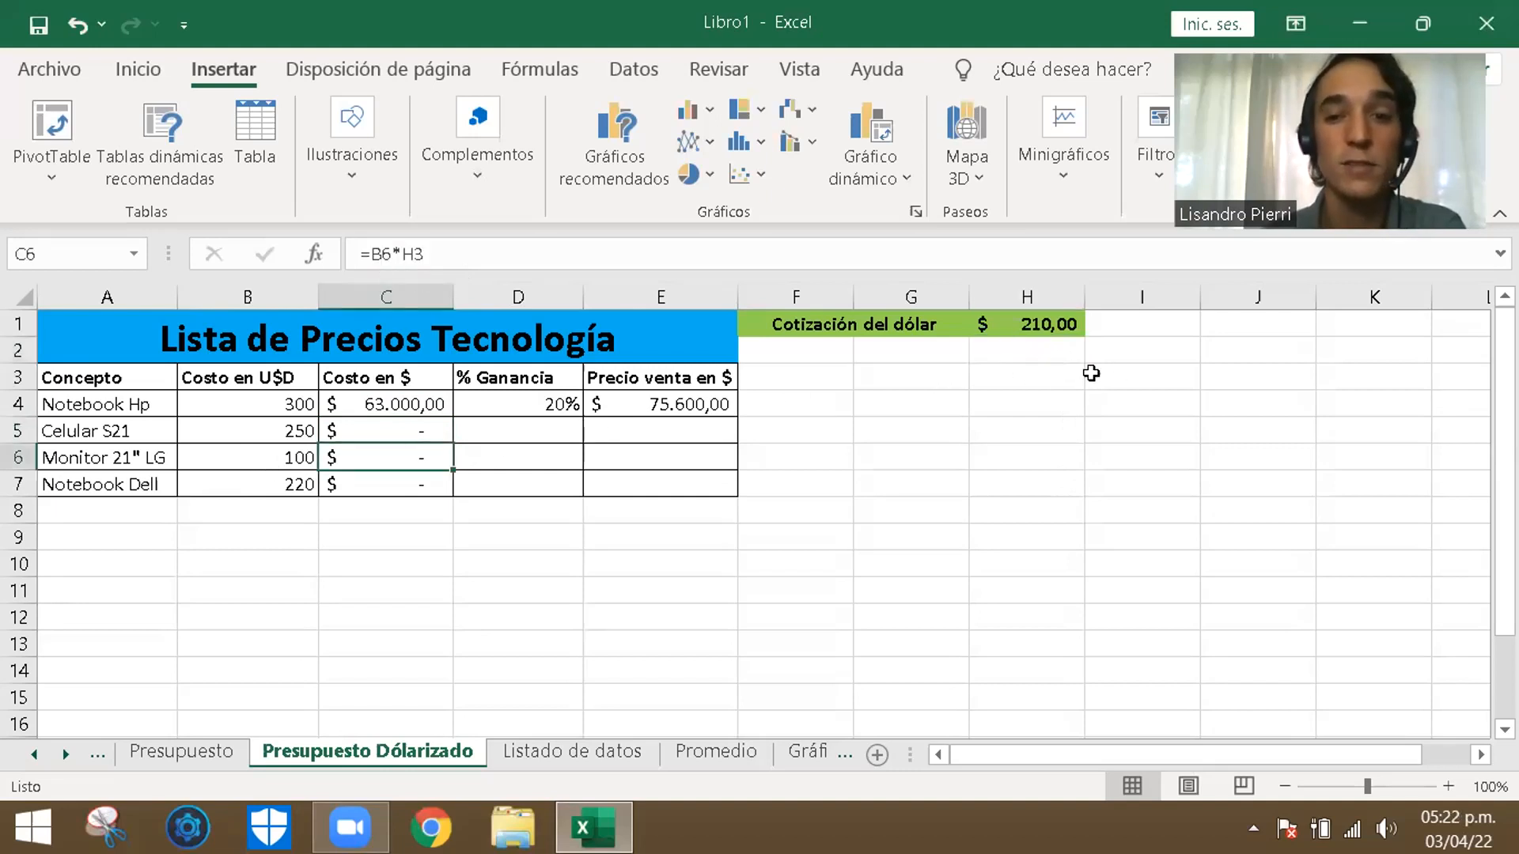
click(1037, 405)
click(1043, 379)
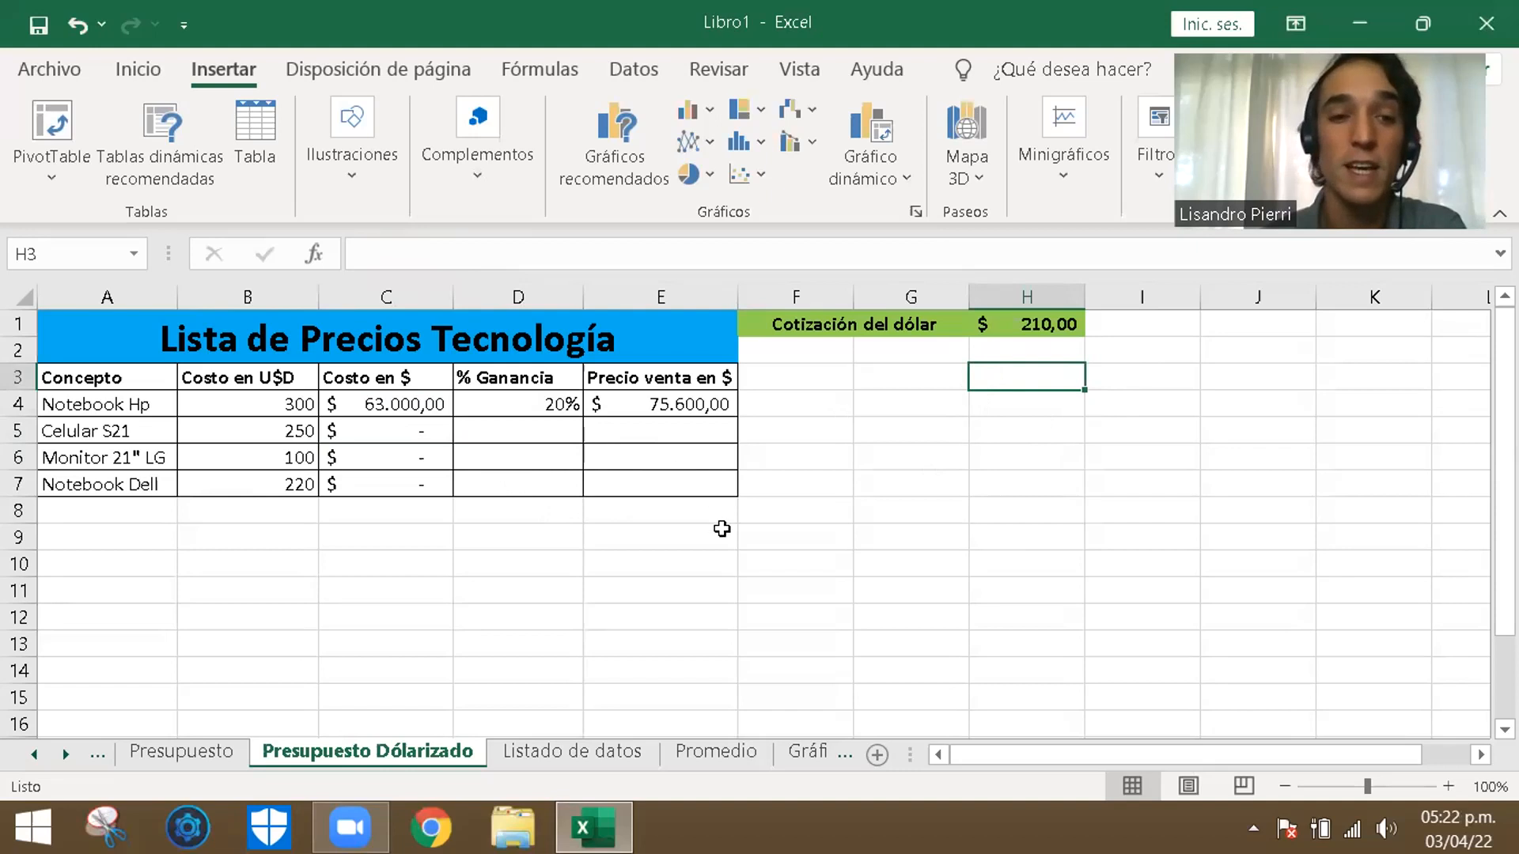
click(716, 559)
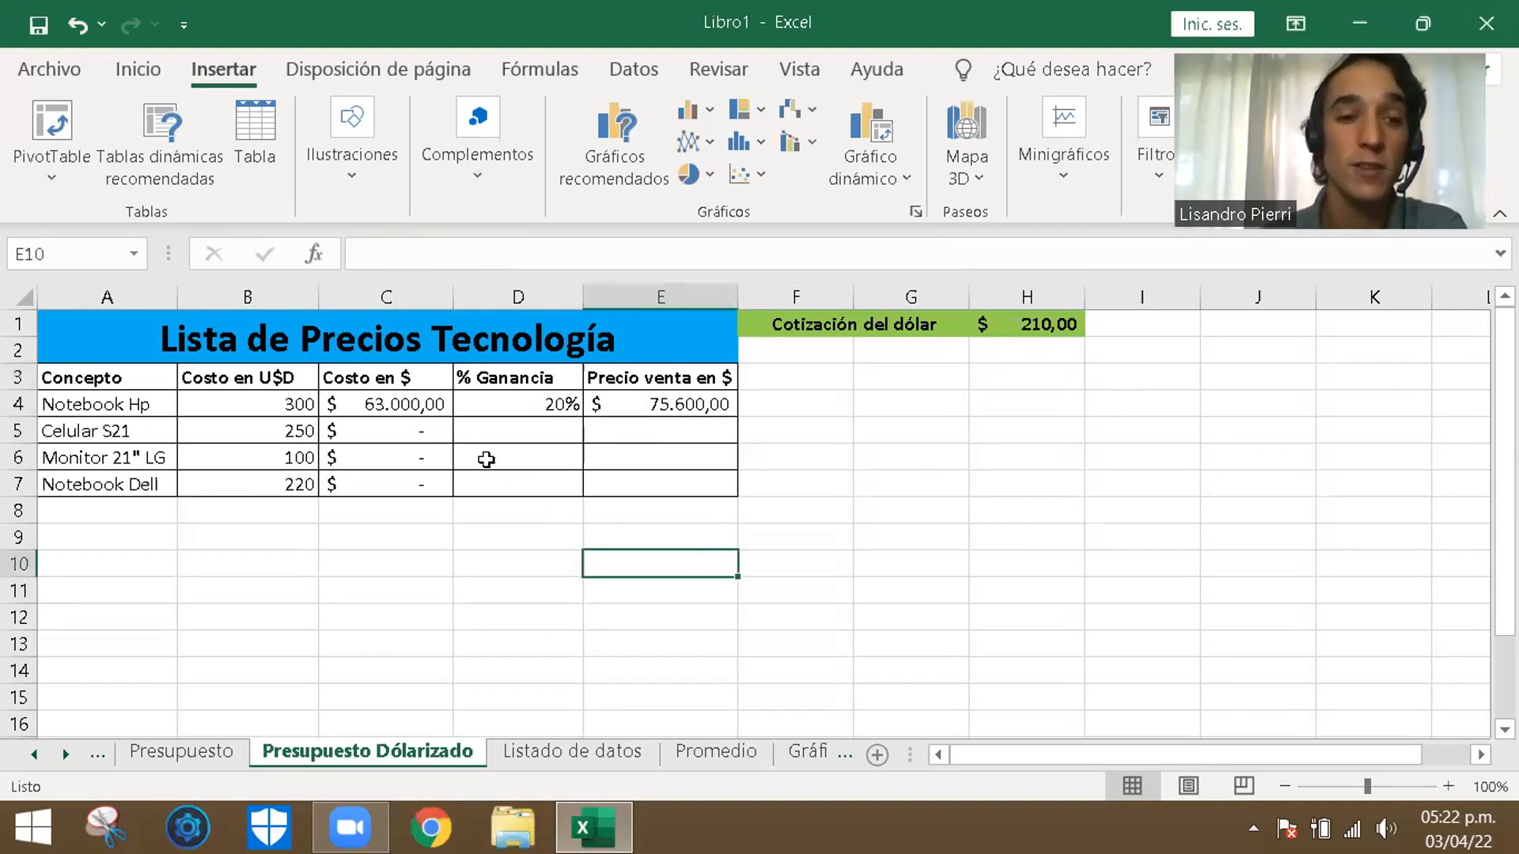
- Repeat the fill of the Notebook Hp's cost formula over C5 to C7
click(417, 427)
click(431, 405)
drag(455, 415, 440, 486)
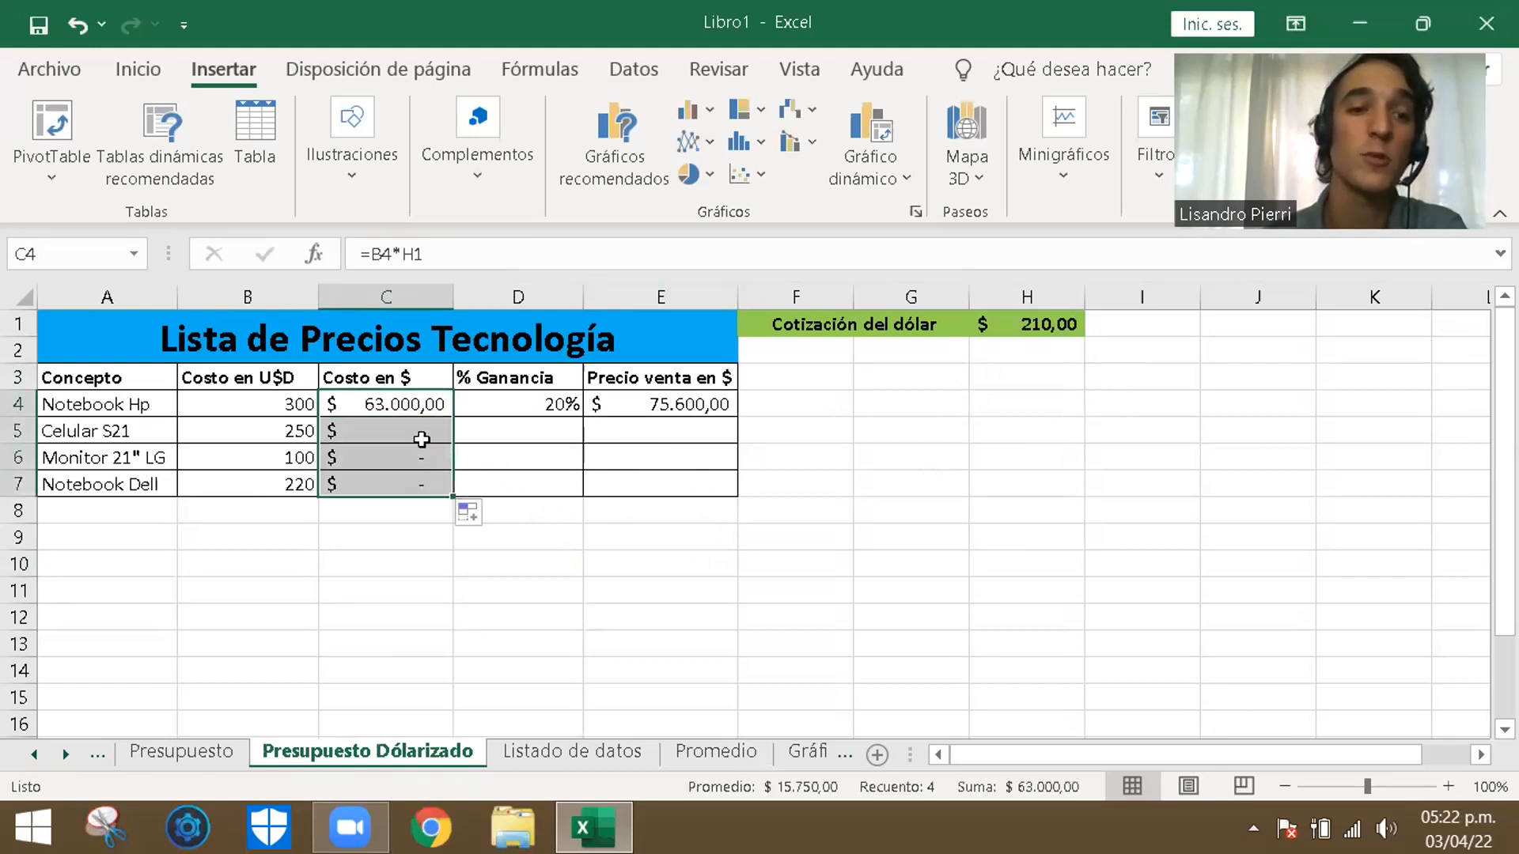
- Inspect the cell references of each cost formula from C4 to C7, comparing how the exchange-rate reference shifts per row
click(399, 405)
double_click(432, 404)
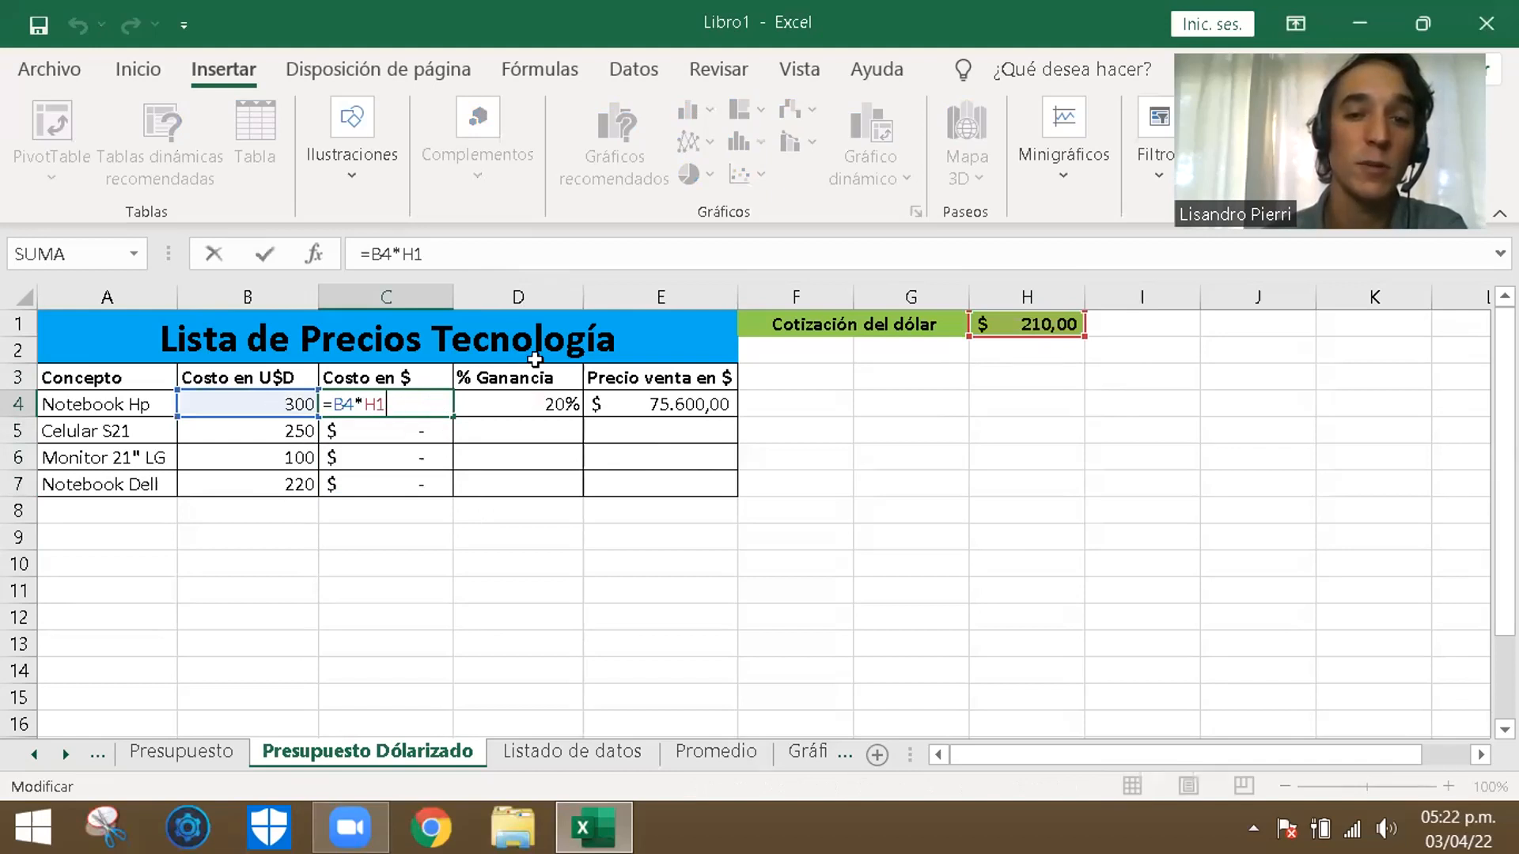
click(378, 435)
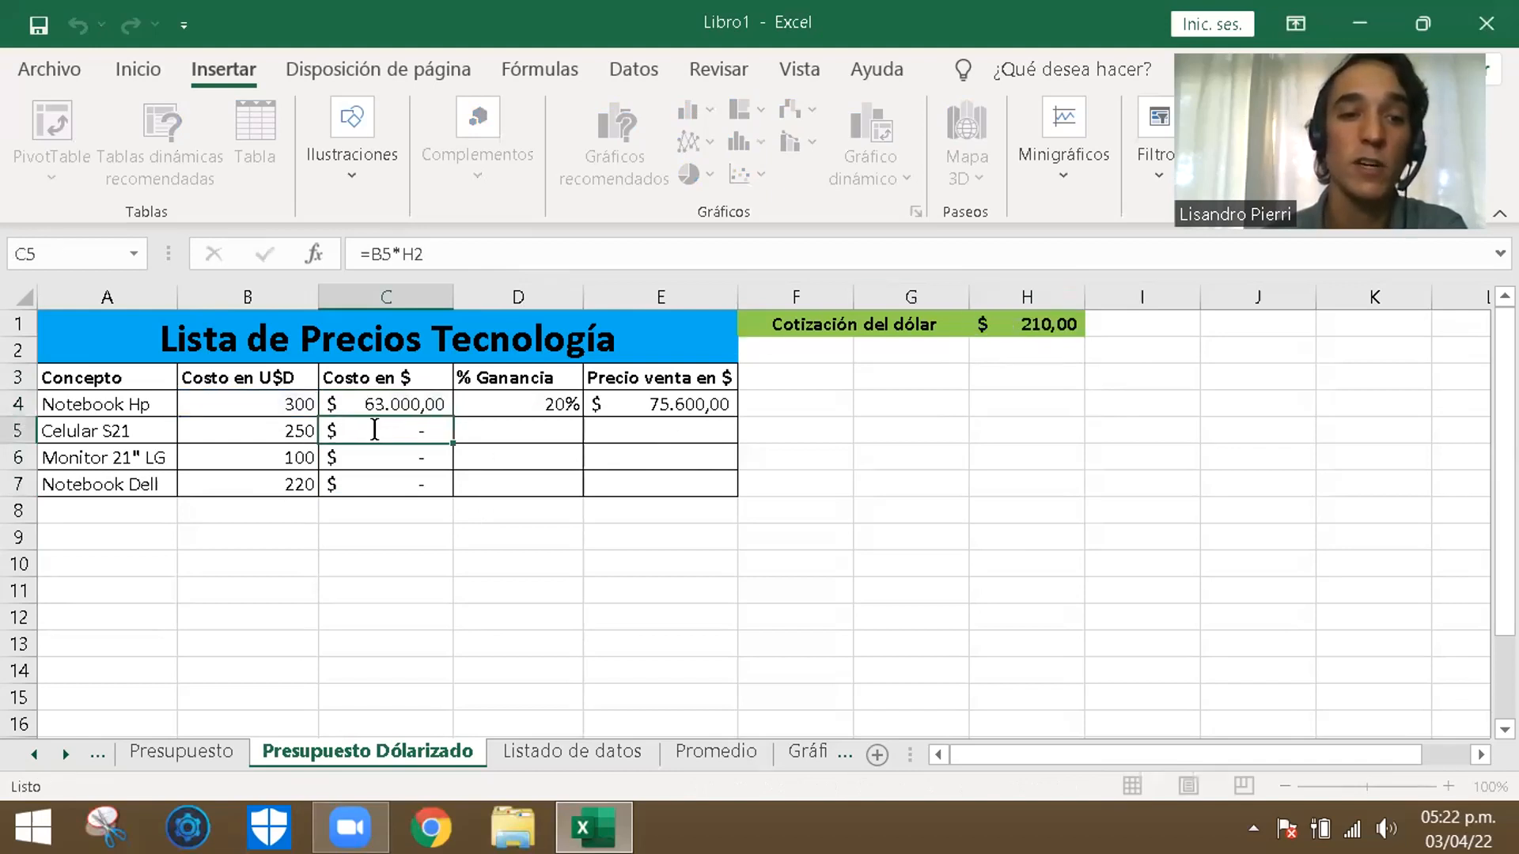
double_click(378, 434)
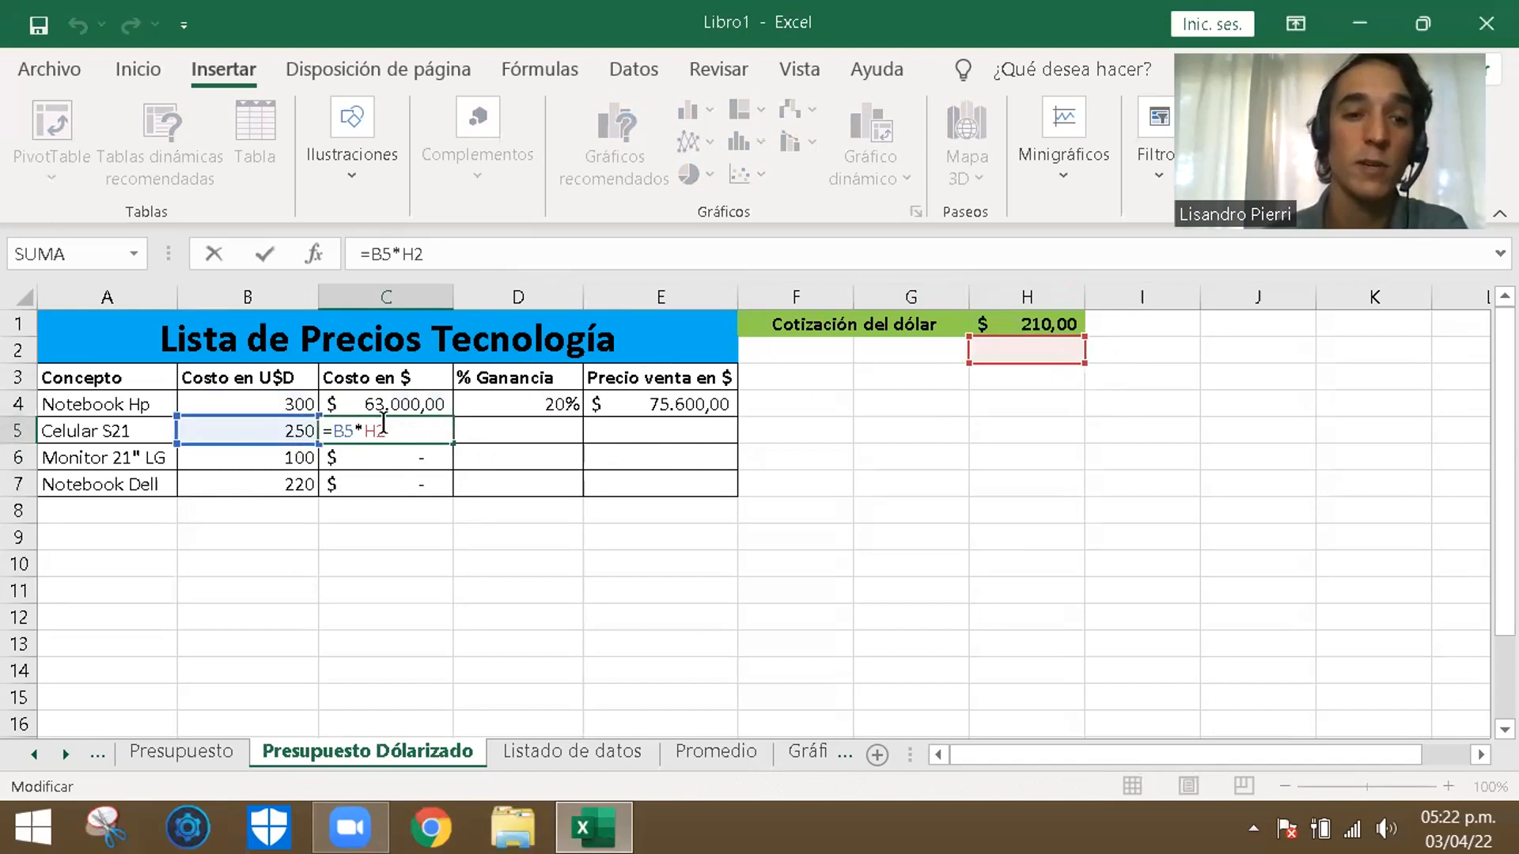
click(424, 453)
double_click(423, 453)
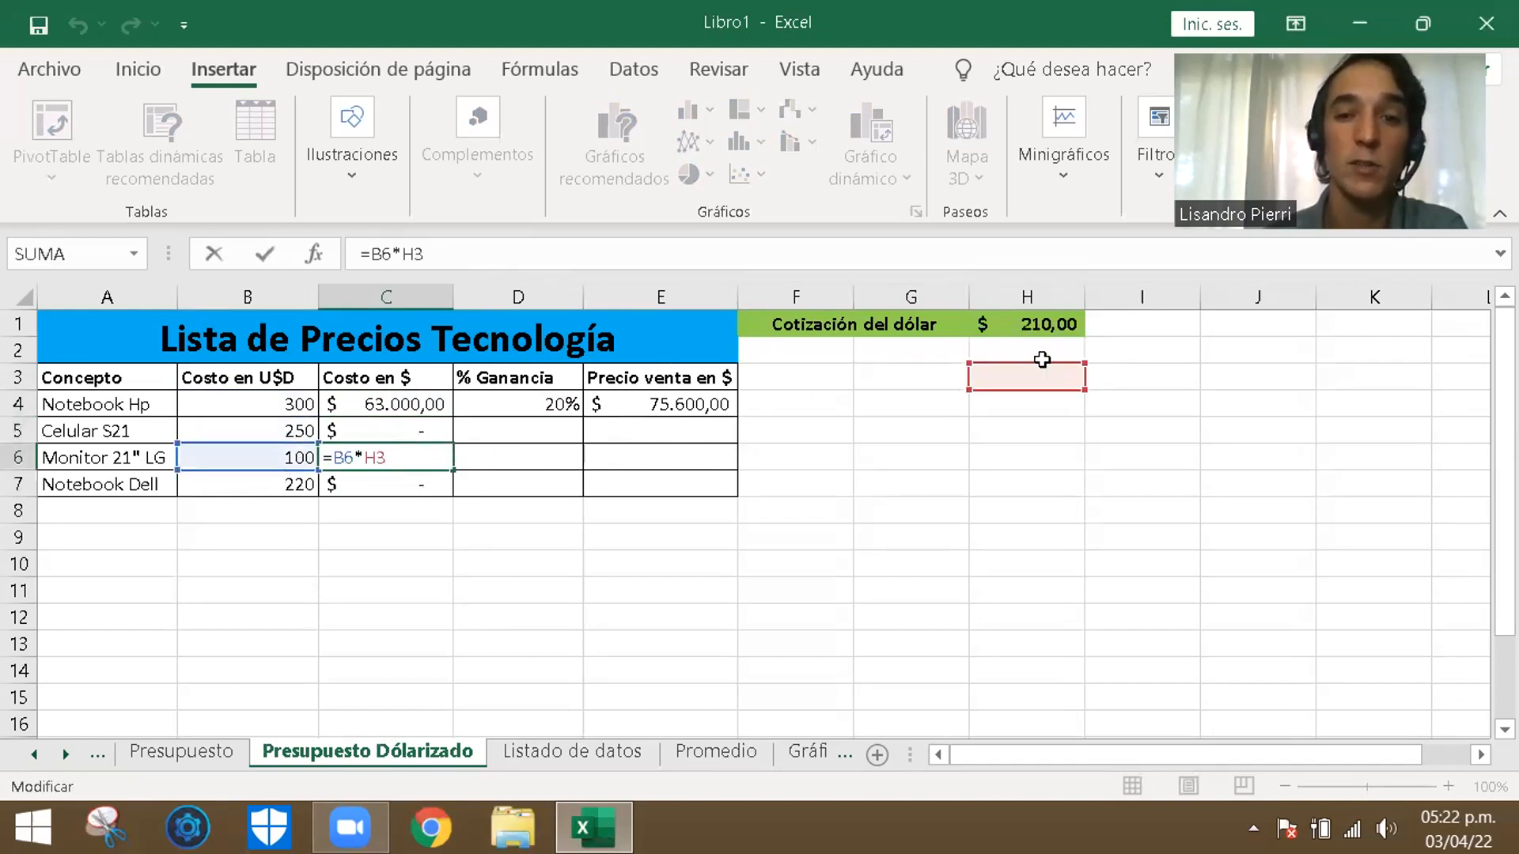
click(431, 483)
double_click(431, 482)
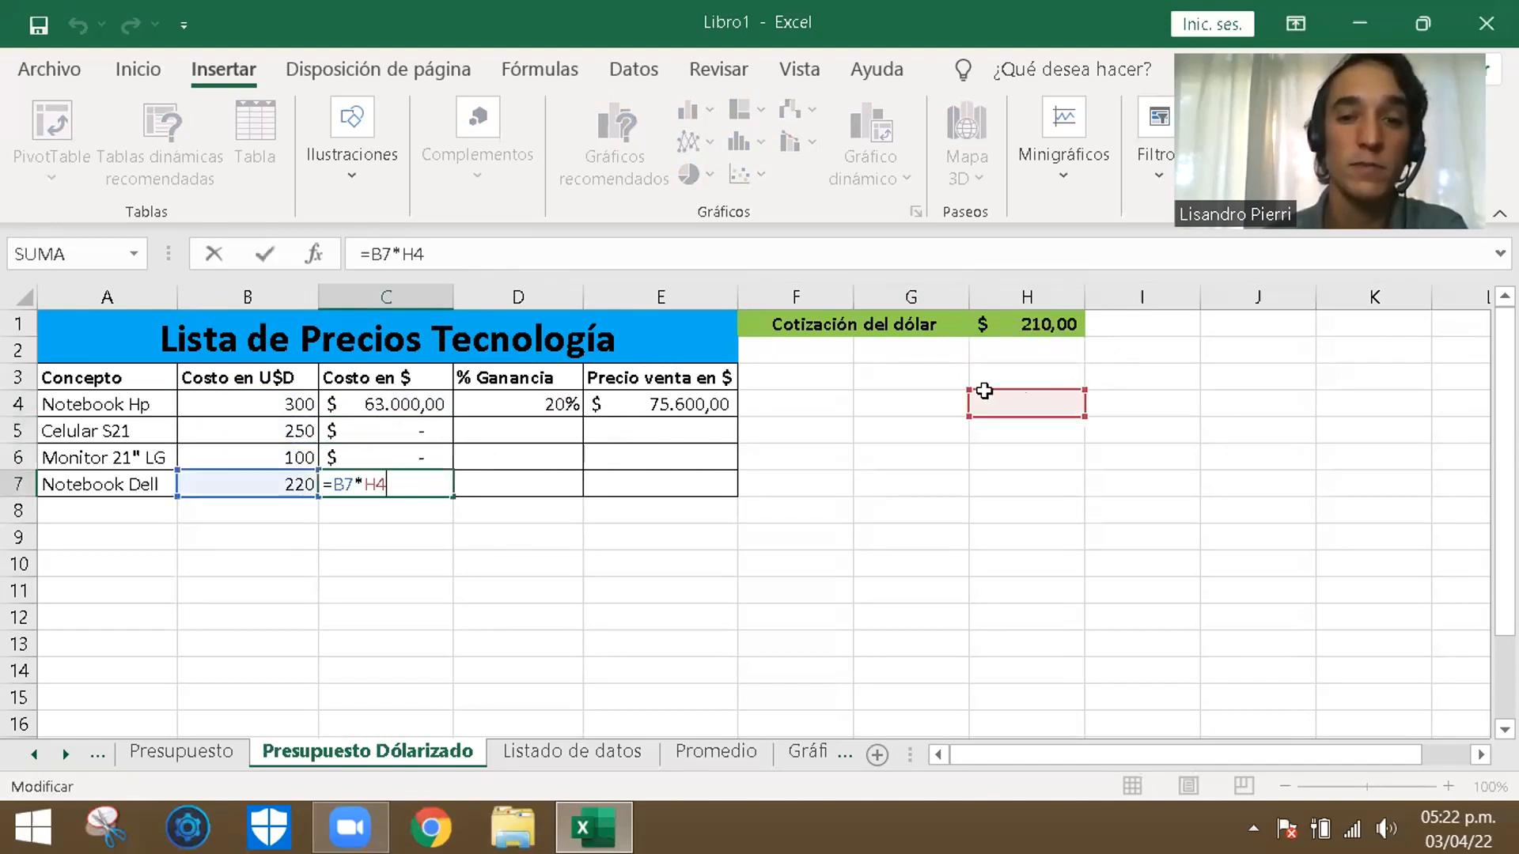
click(867, 508)
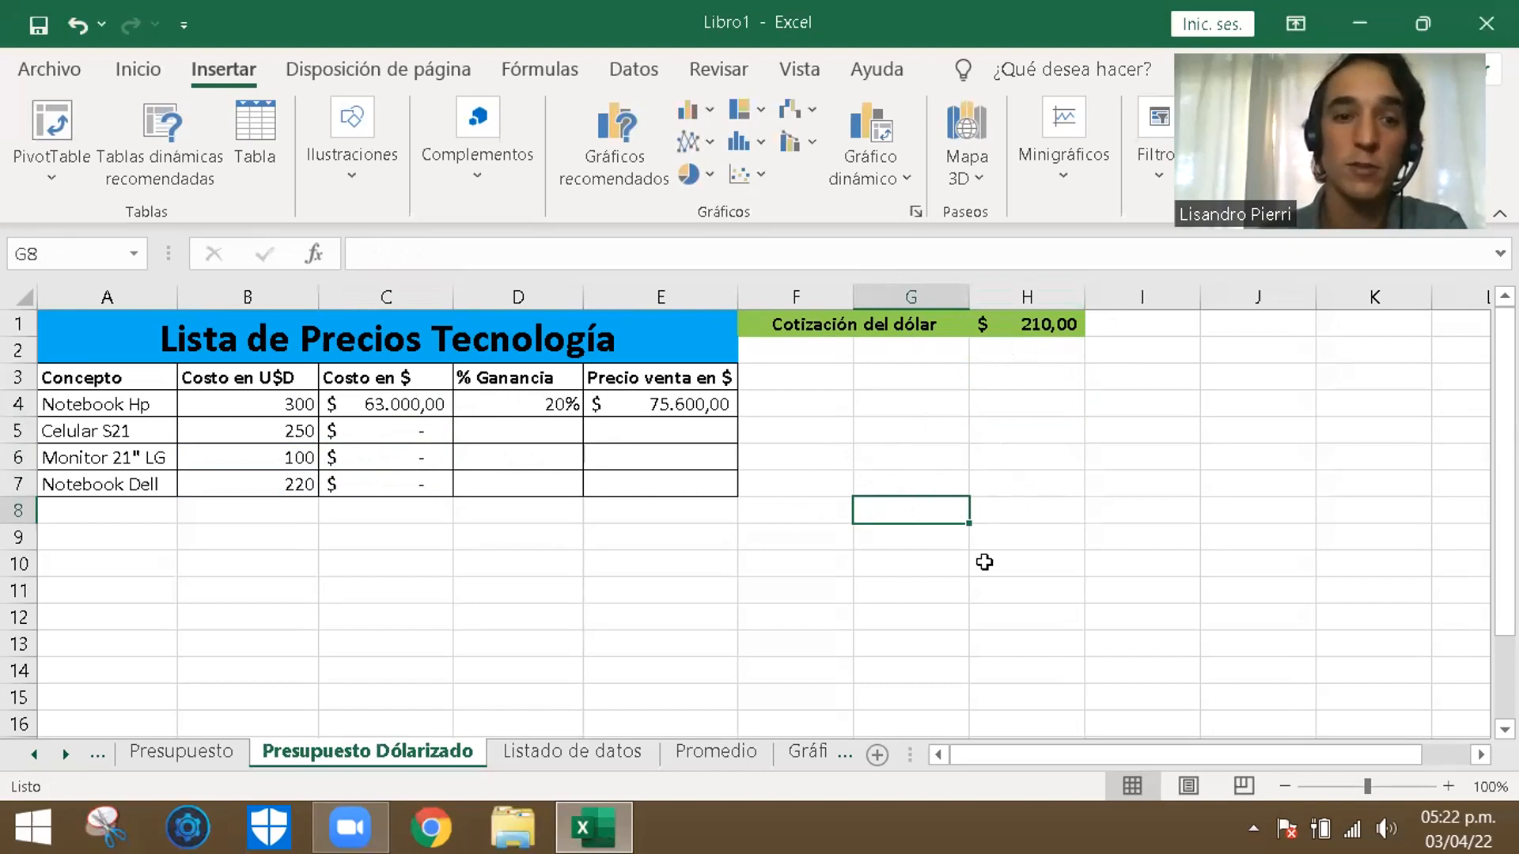
click(766, 601)
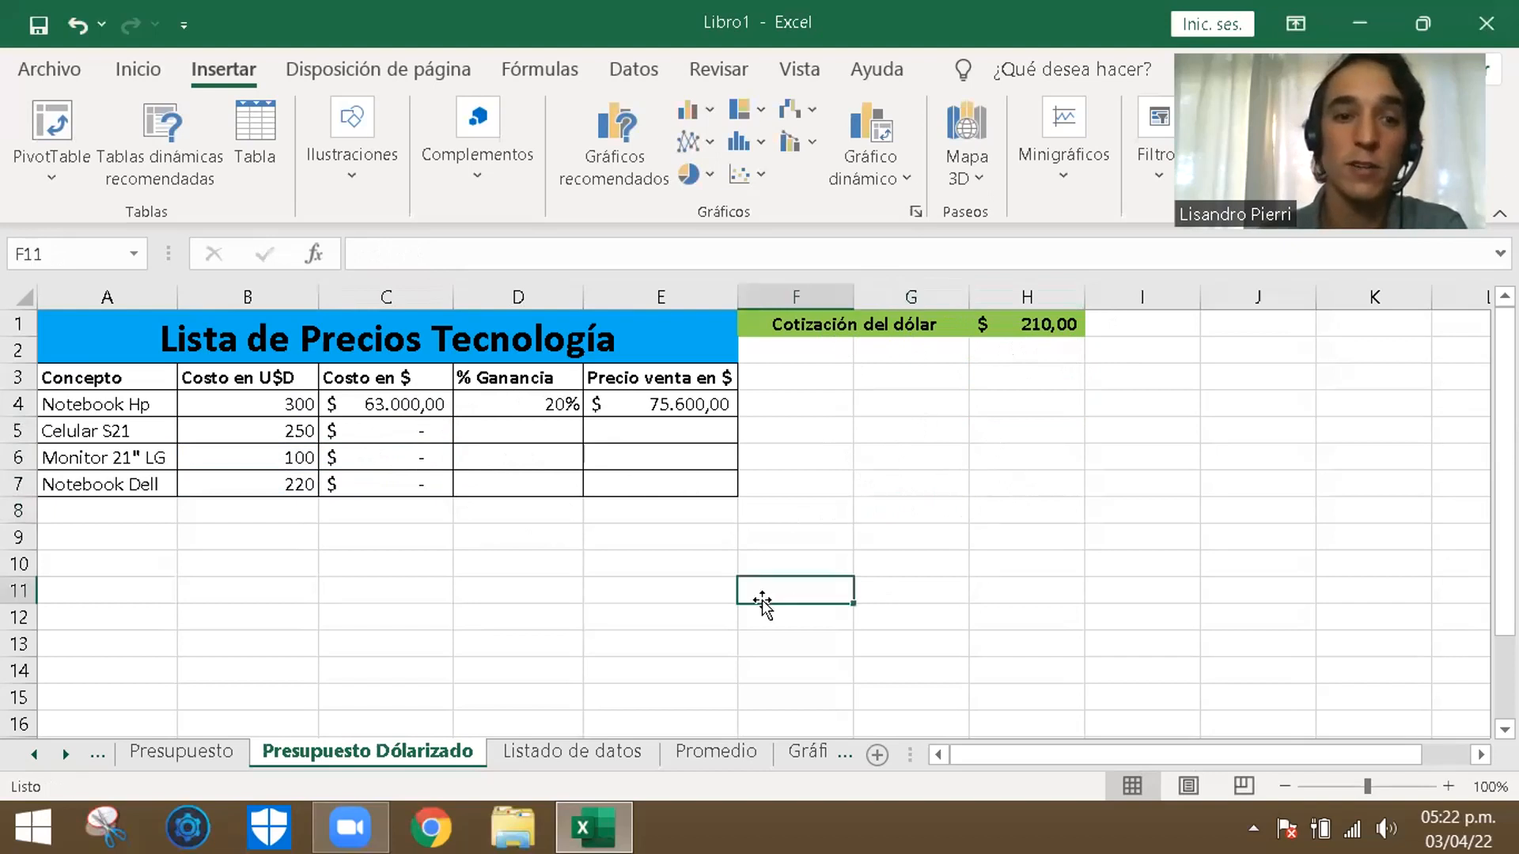
double_click(422, 404)
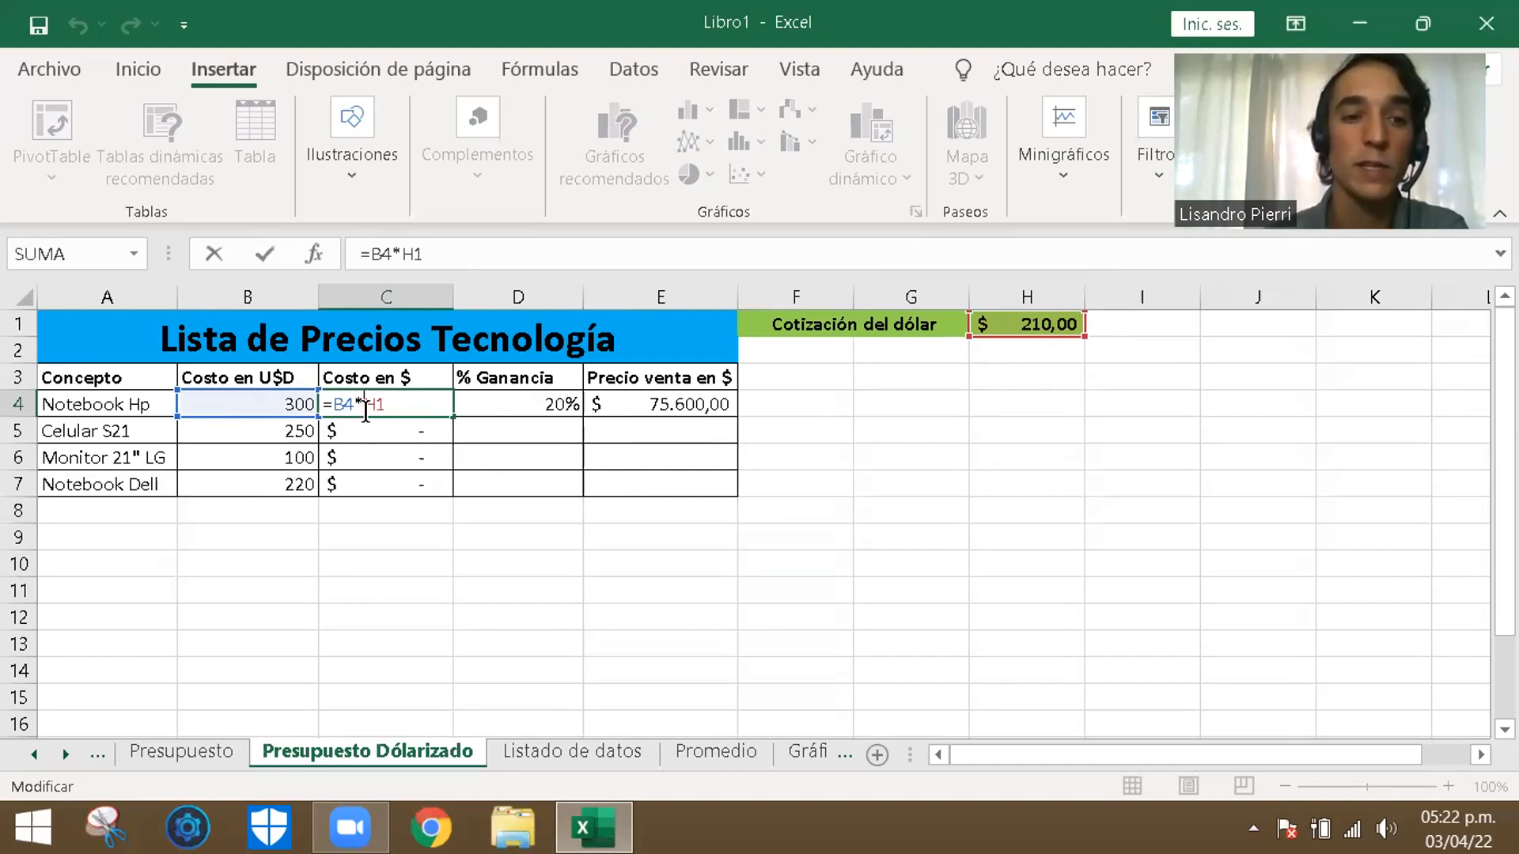
click(363, 437)
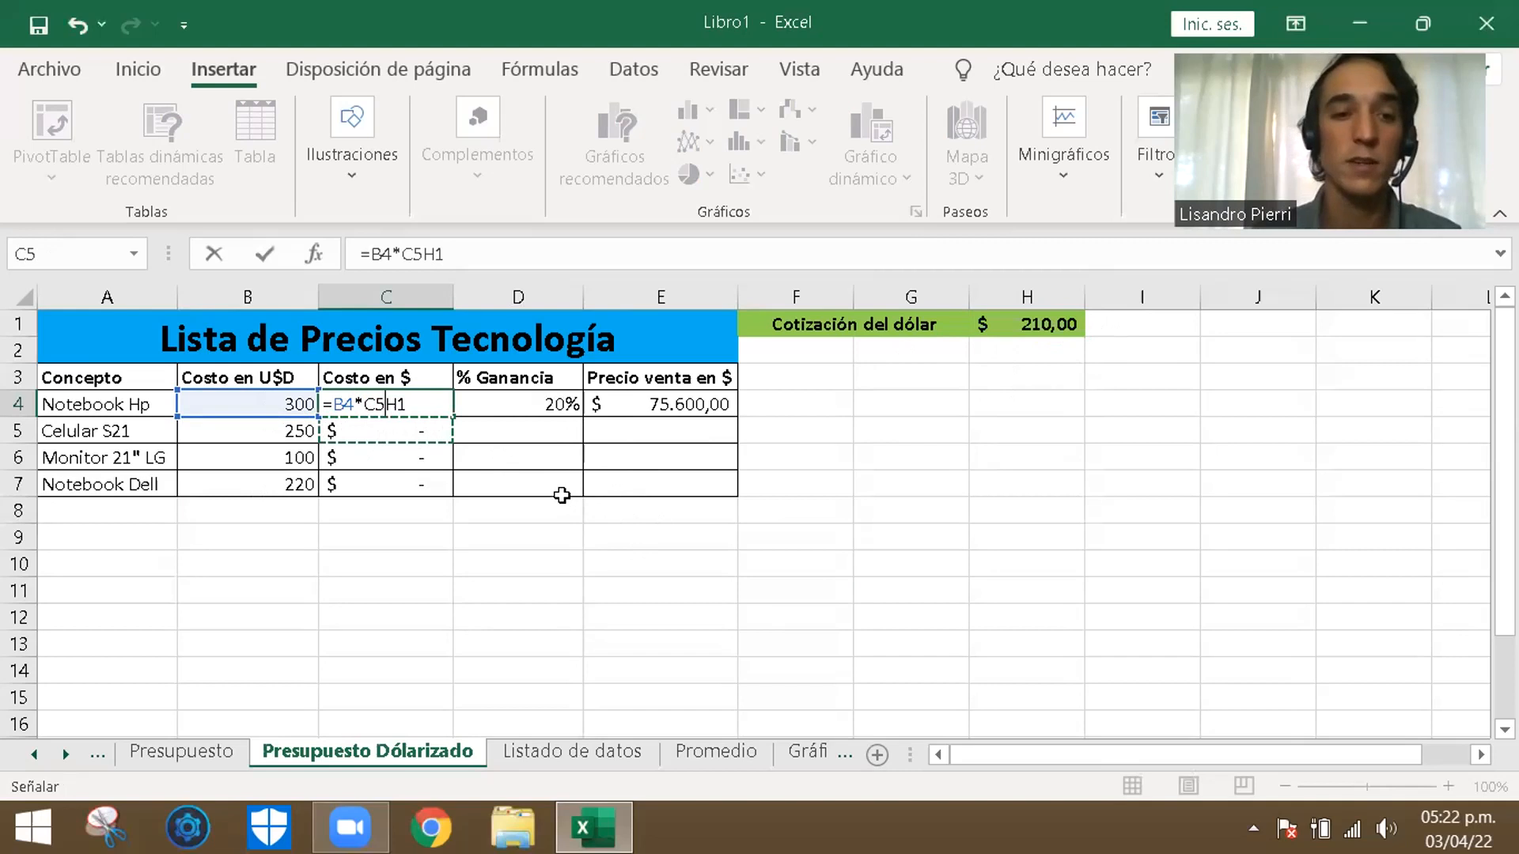
key(BackSpace)
key(BackSpace)
click(931, 552)
- Discard the unfinished edit and clear the Notebook Hp's peso cost formula from C4
click(415, 408)
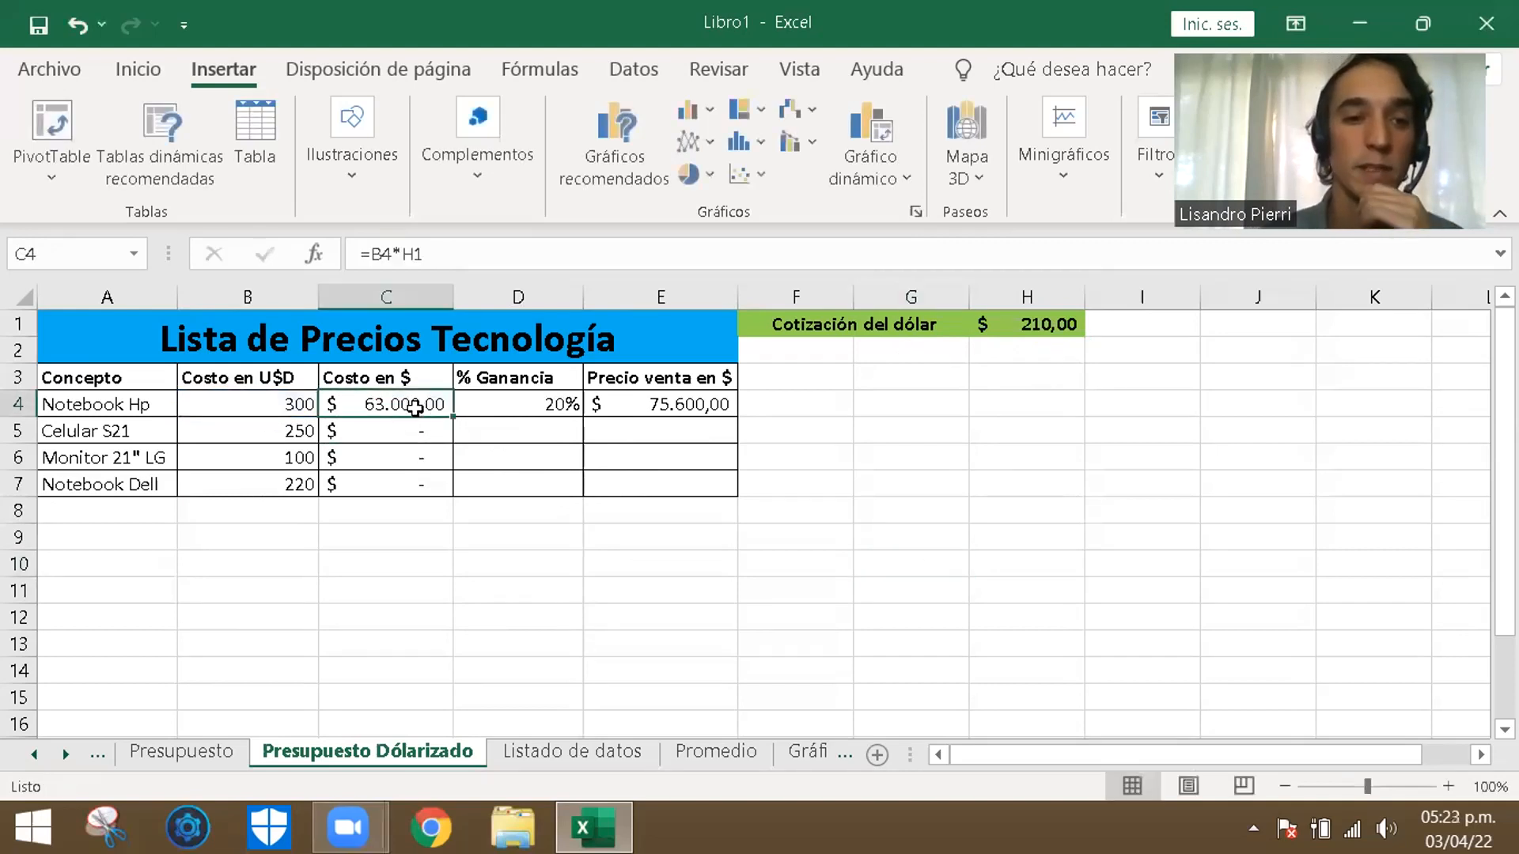
click(1171, 242)
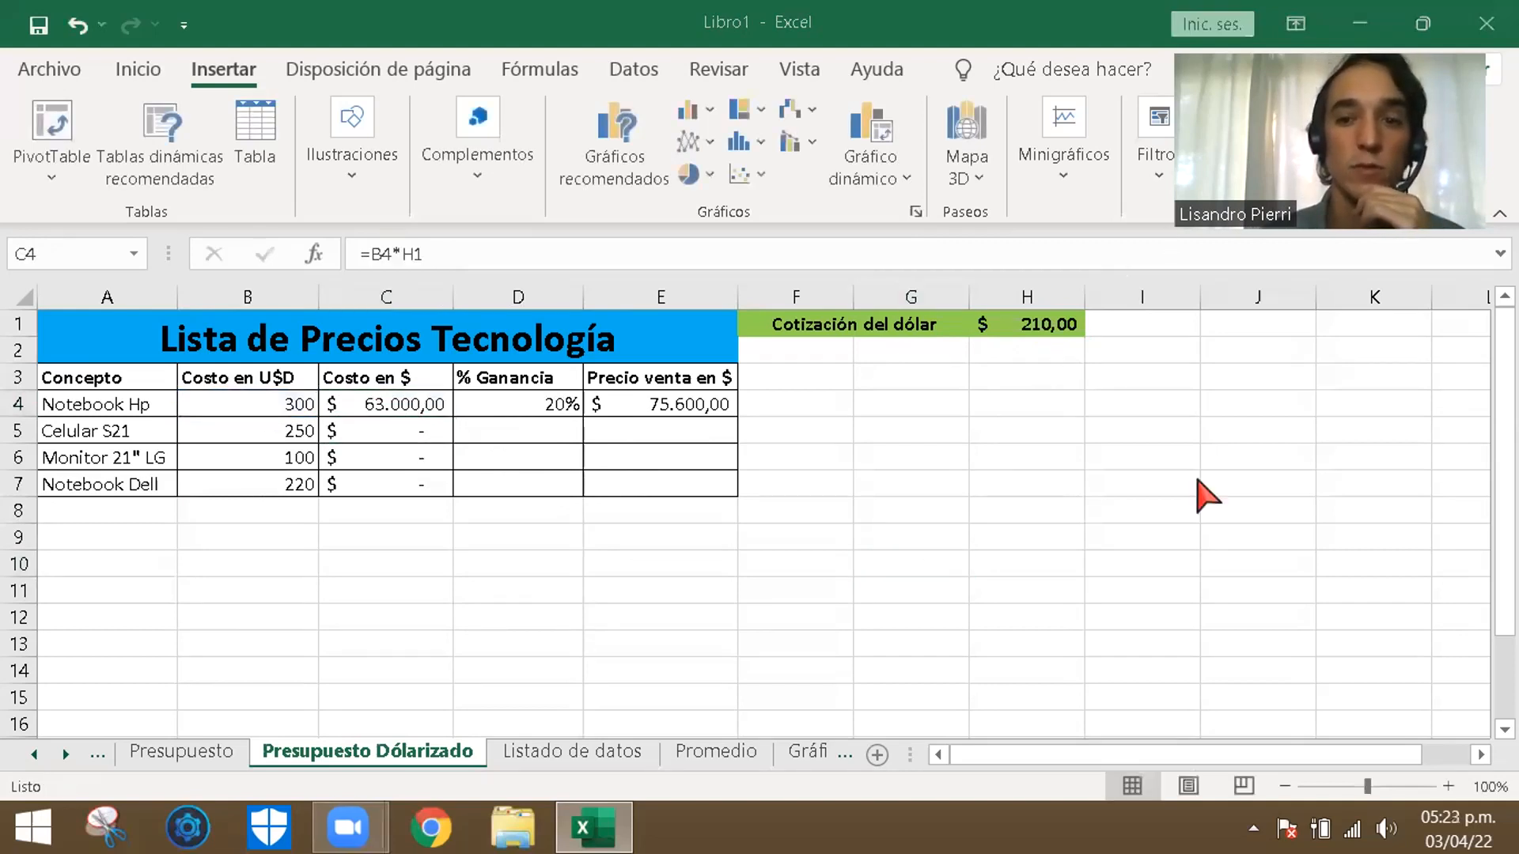
click(406, 408)
key(Delete)
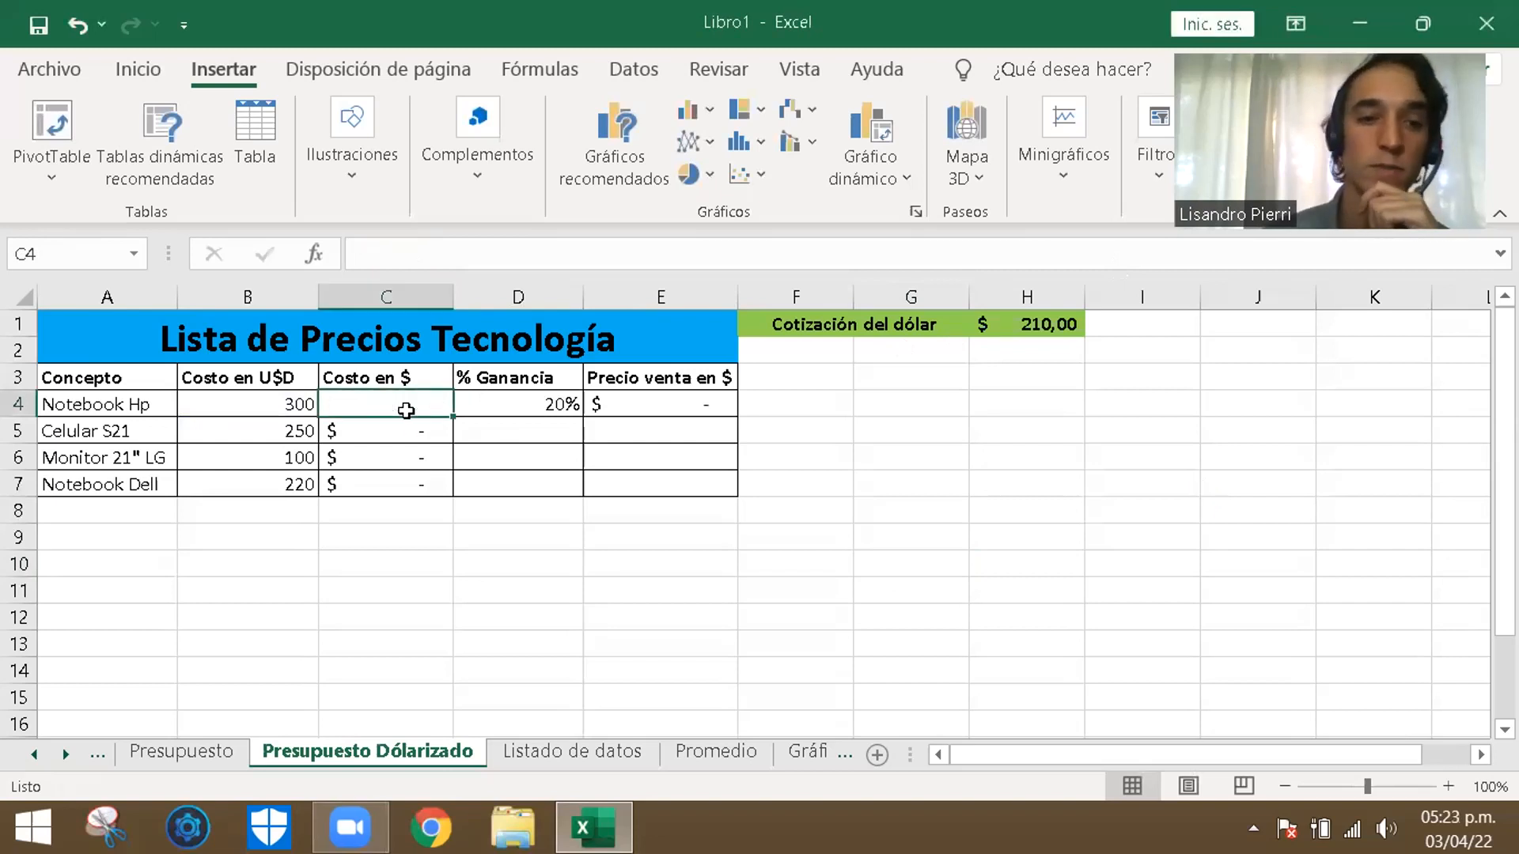
click(421, 565)
- Enter =B4*$H$1 in C4, multiplying the Notebook Hp's dollar cost by the exchange rate with an absolute reference
double_click(389, 409)
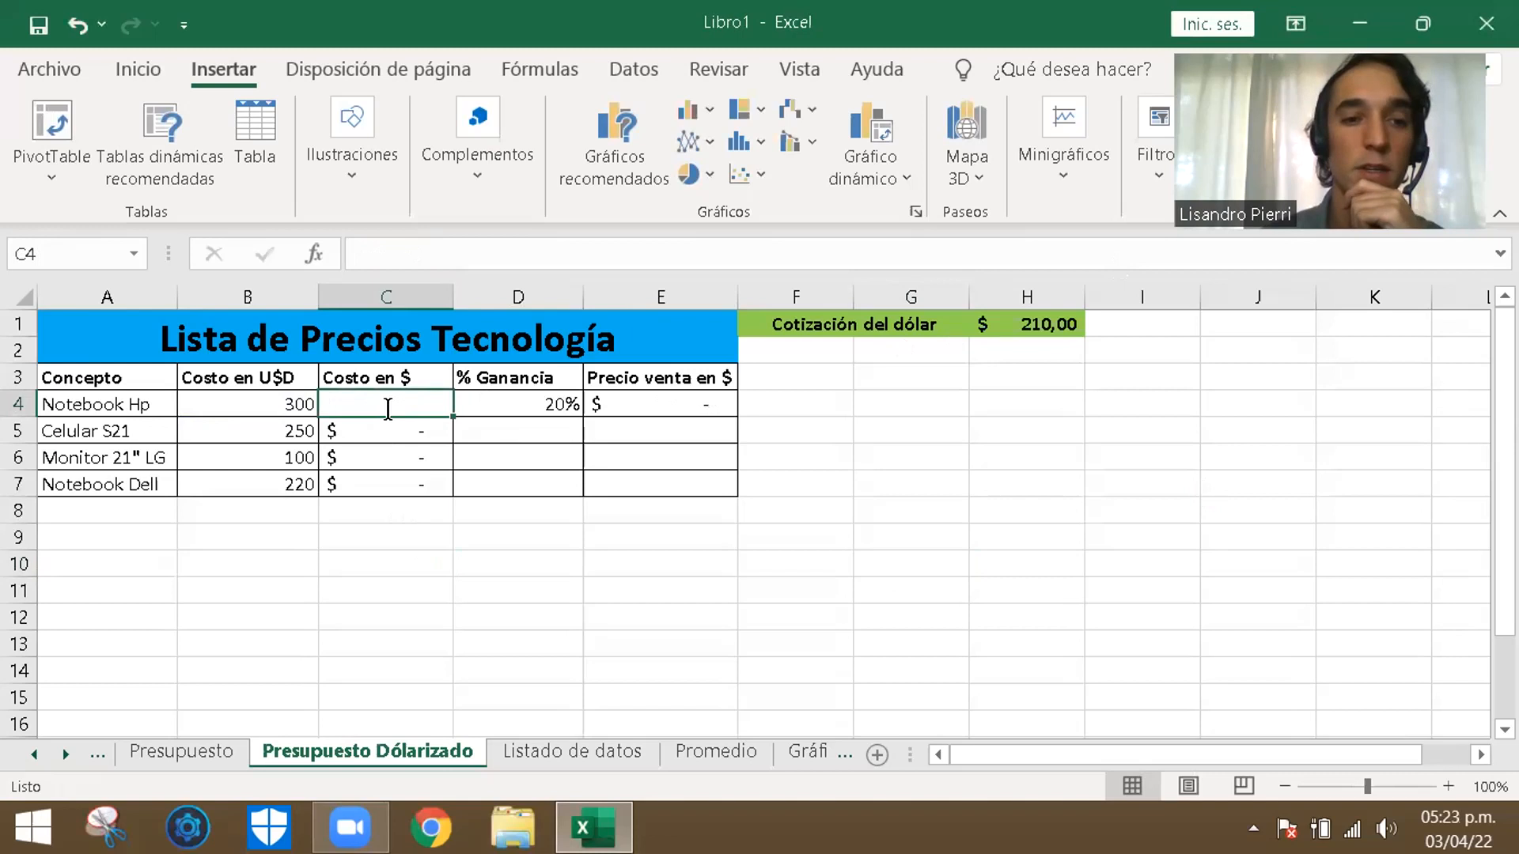
text(=)
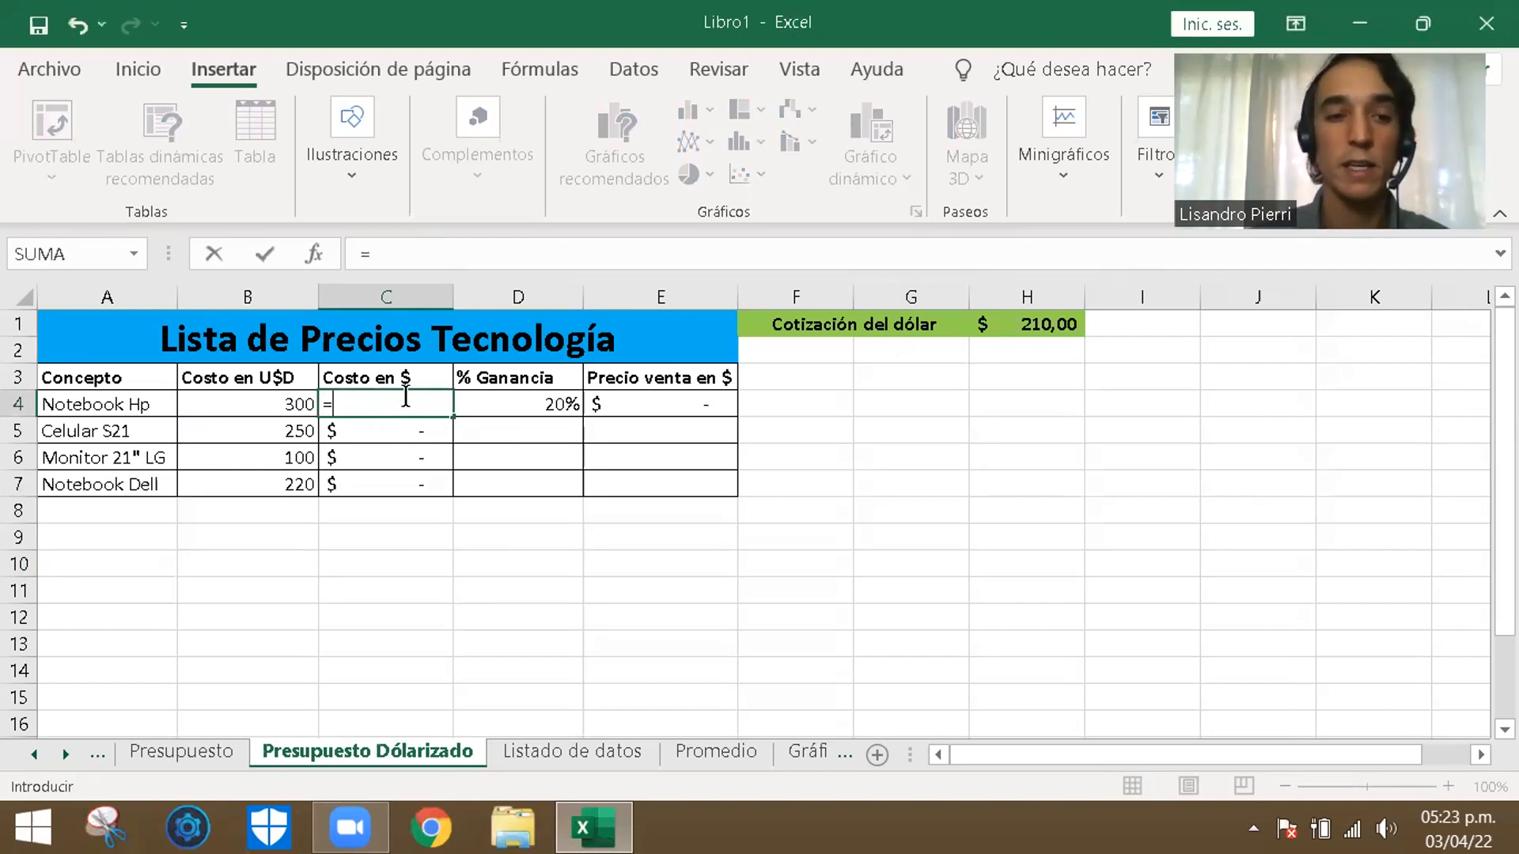
click(282, 398)
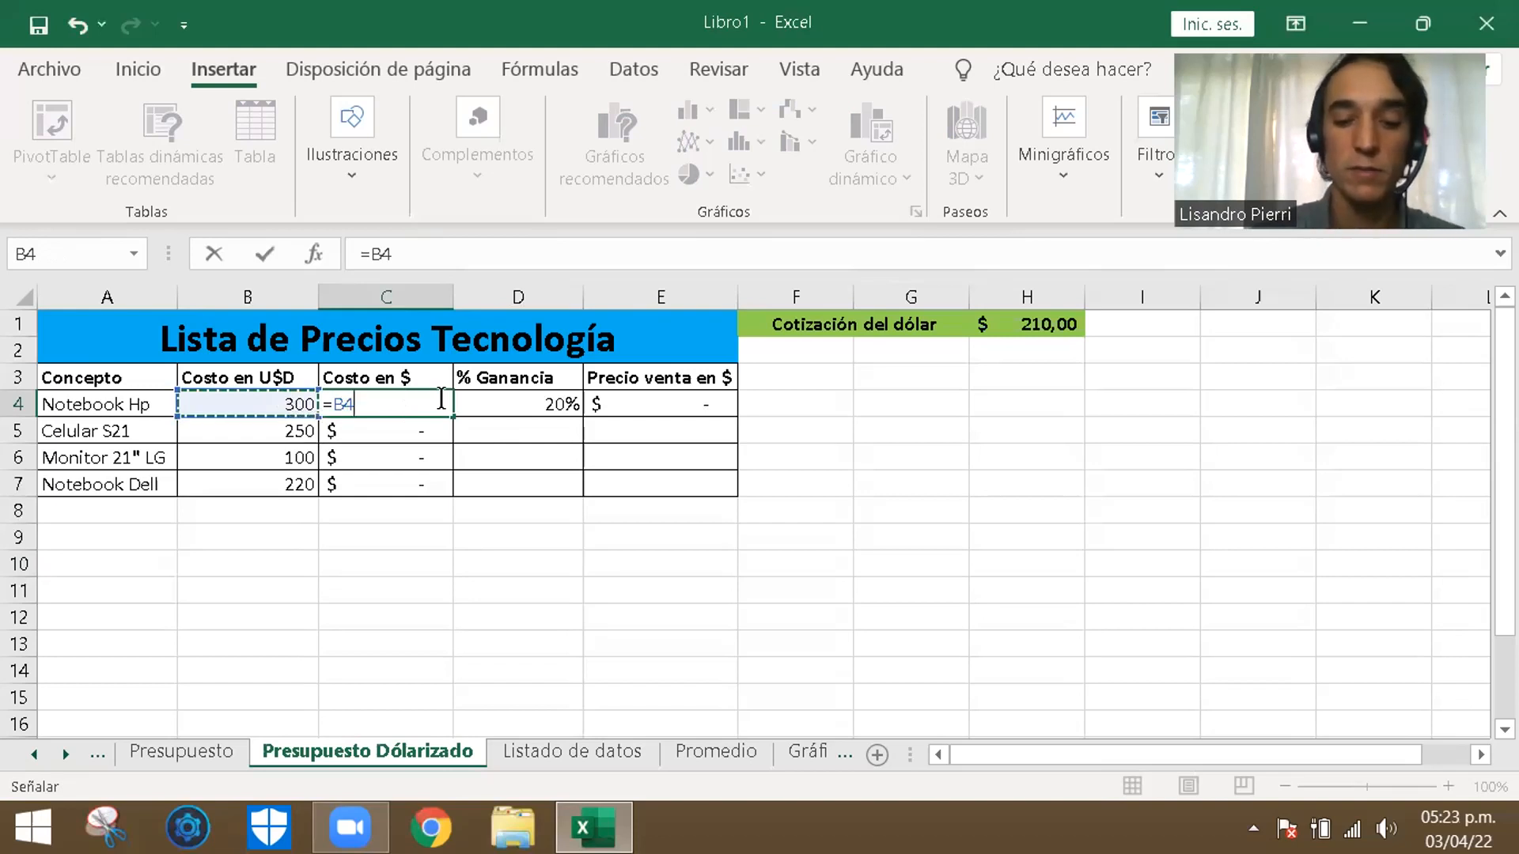
text(*)
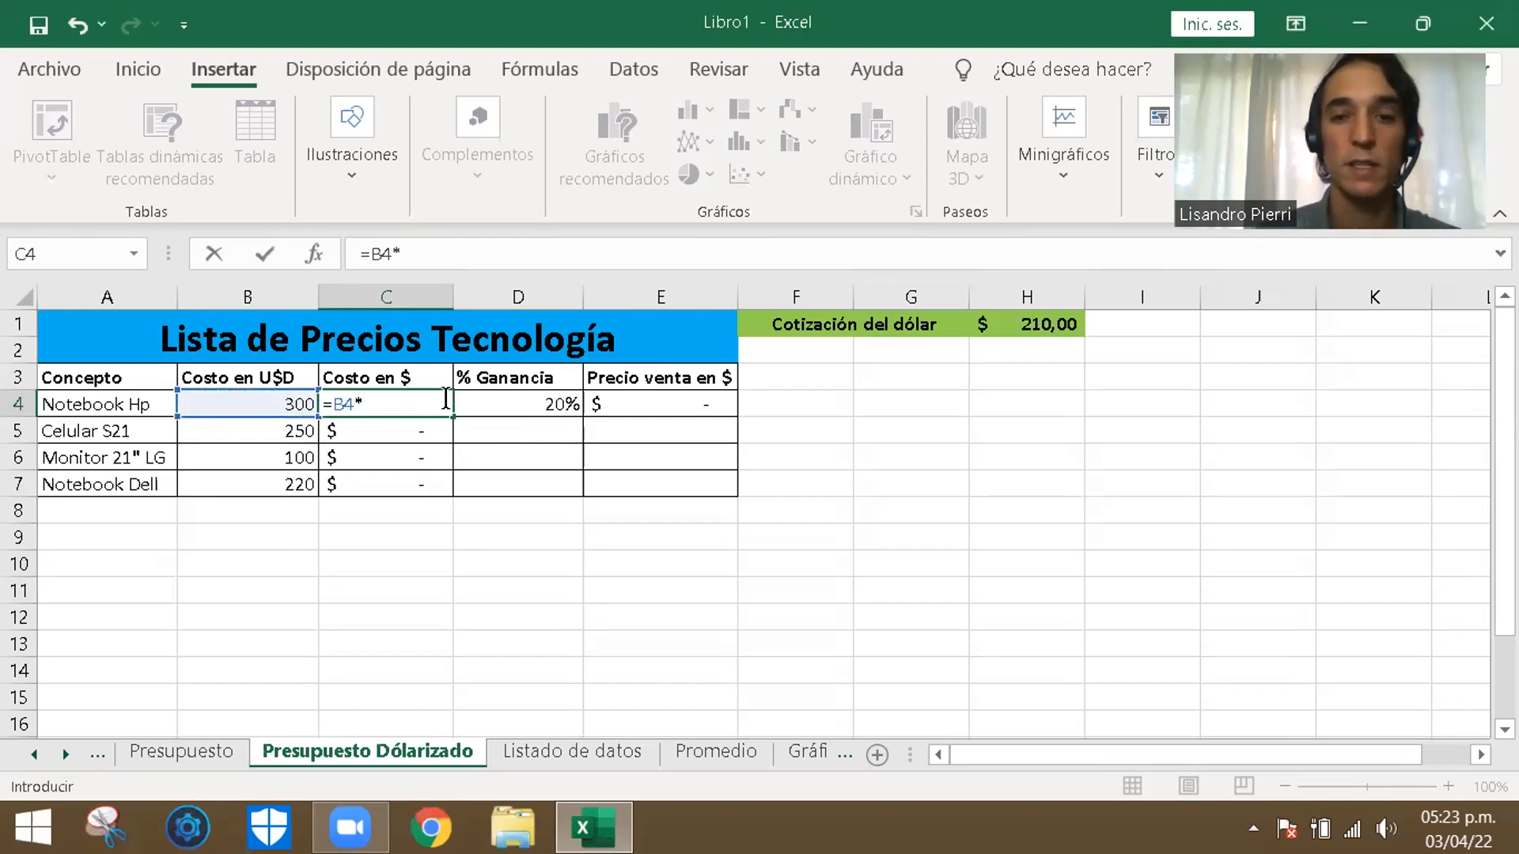
click(1043, 322)
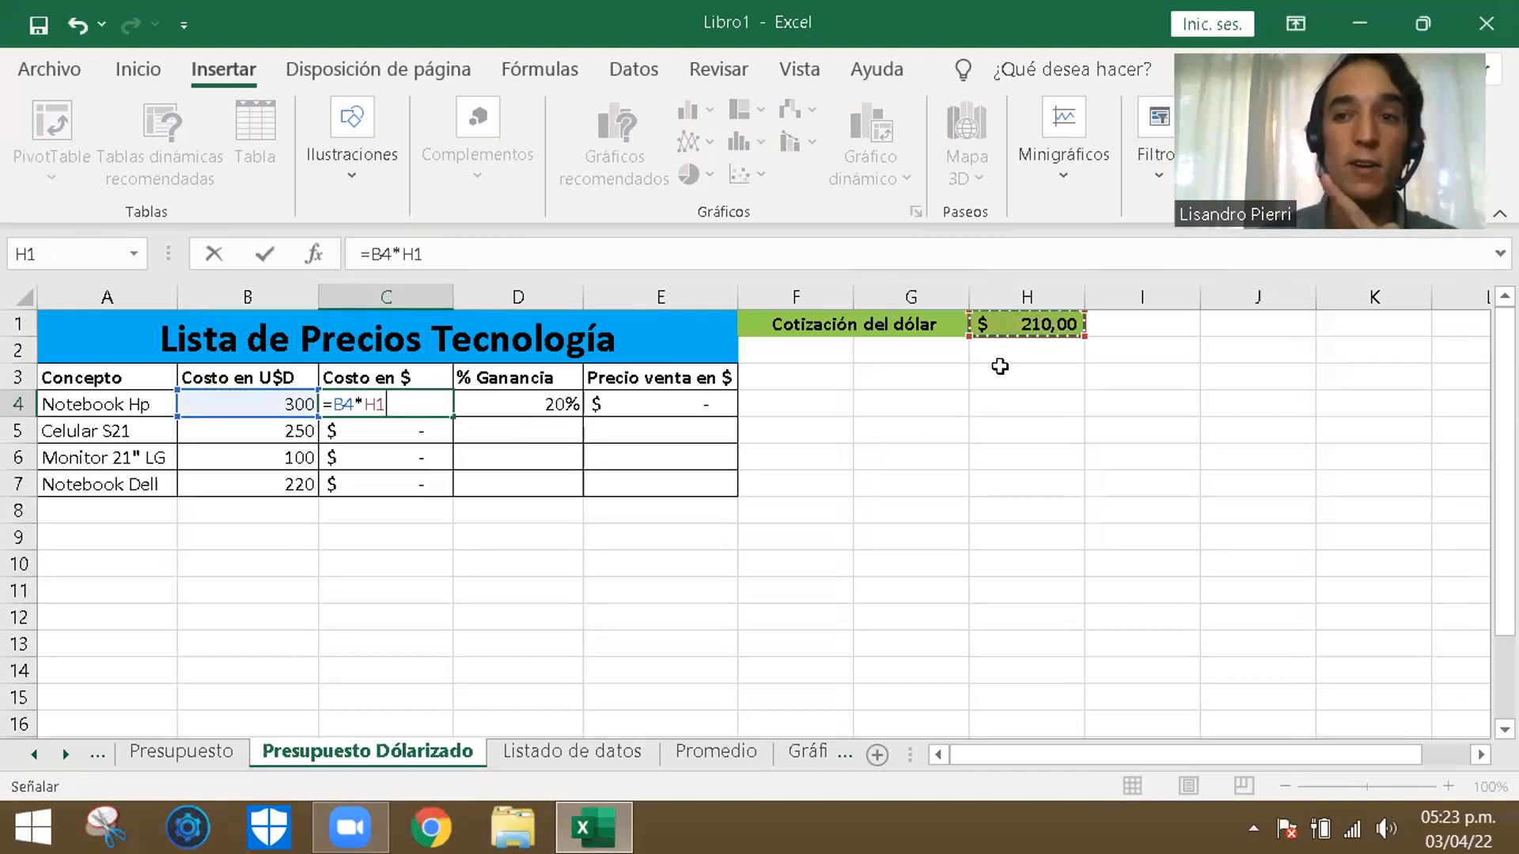
click(367, 405)
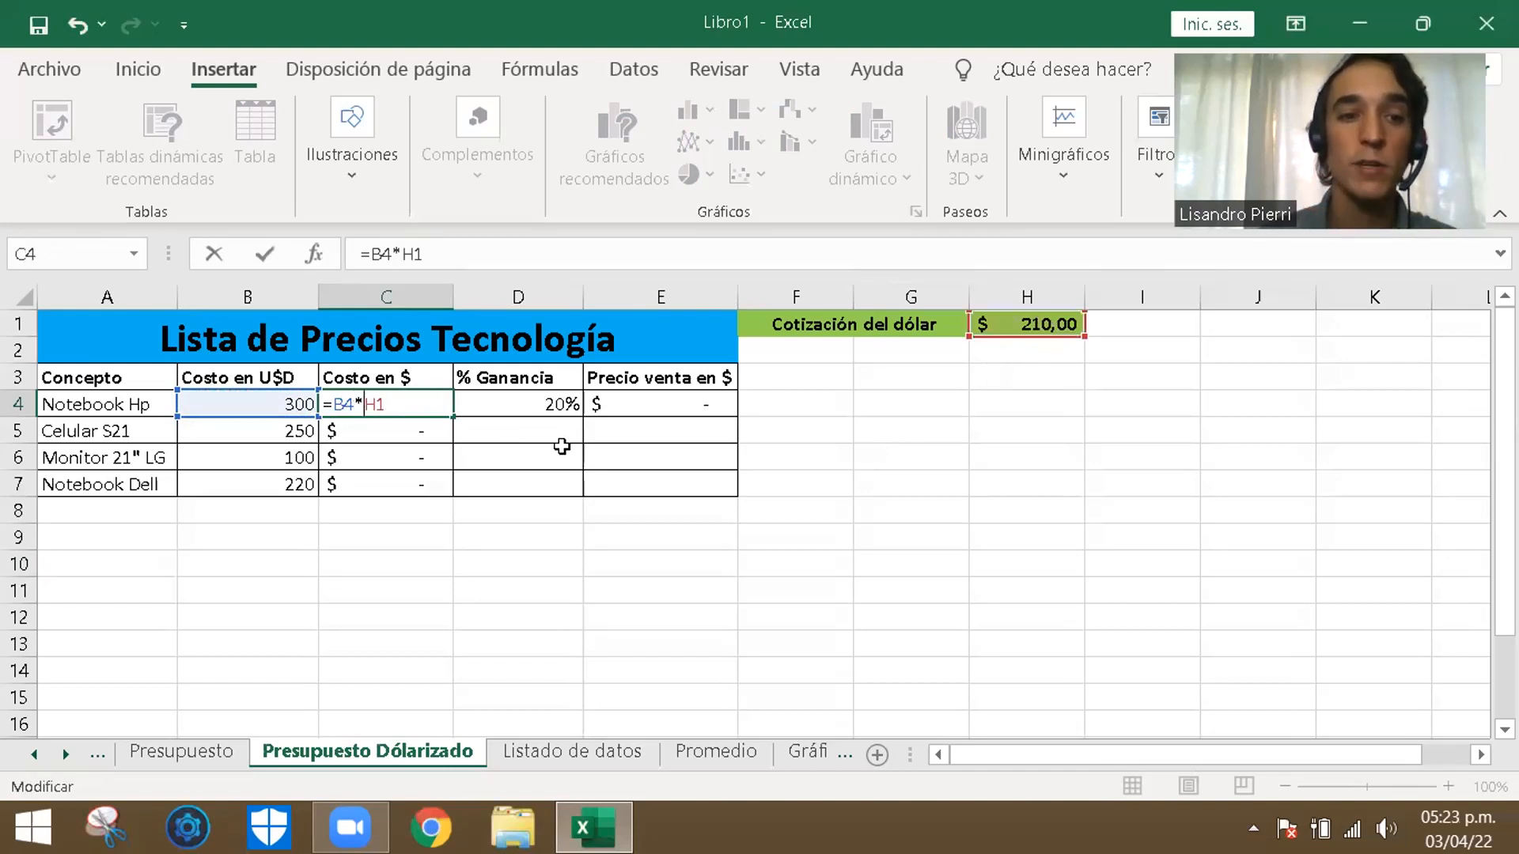
text($)
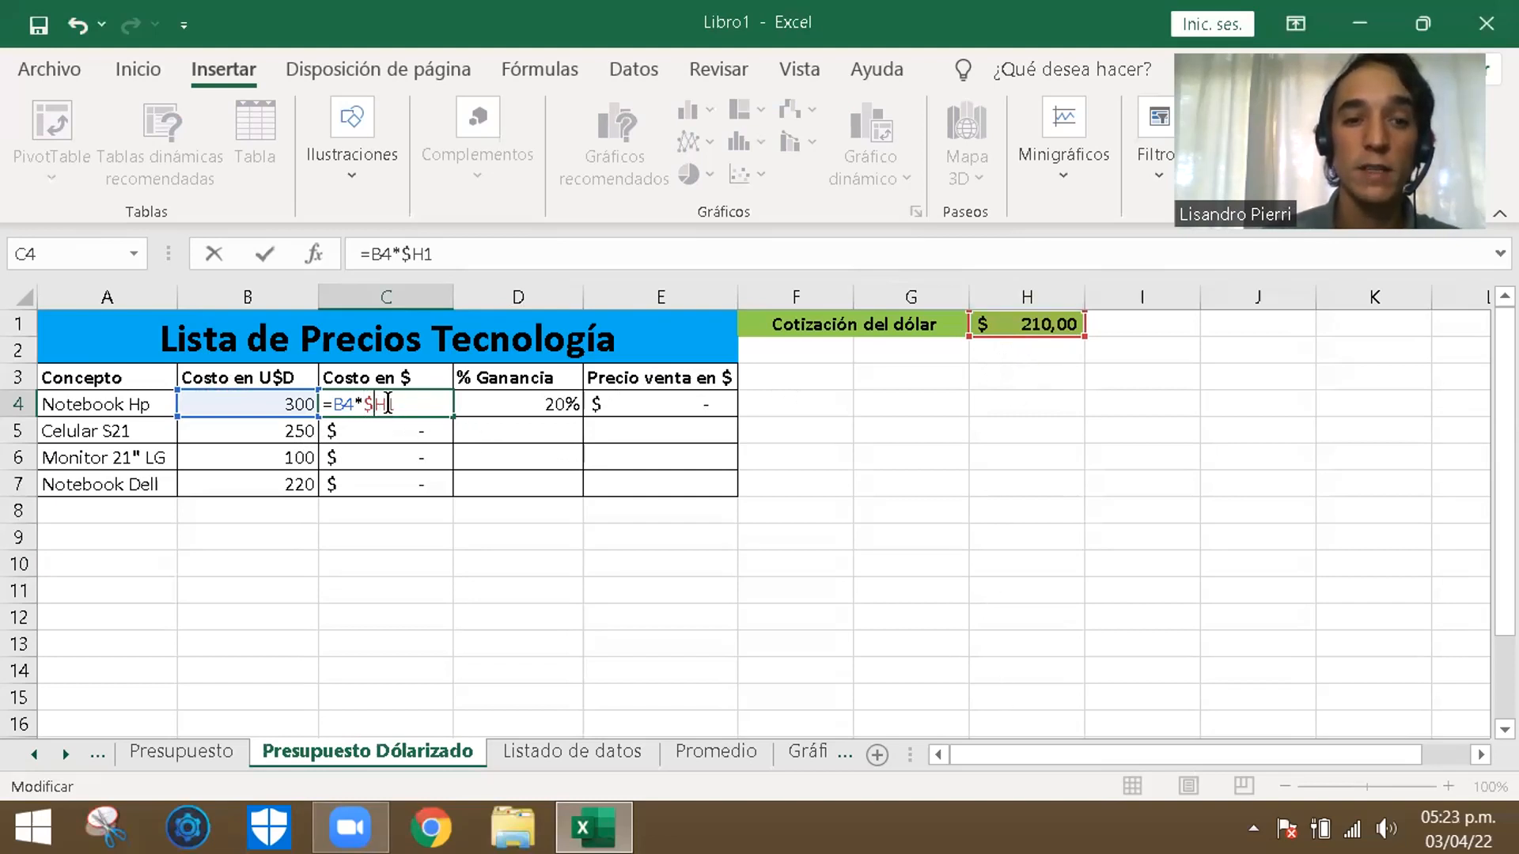
text($)
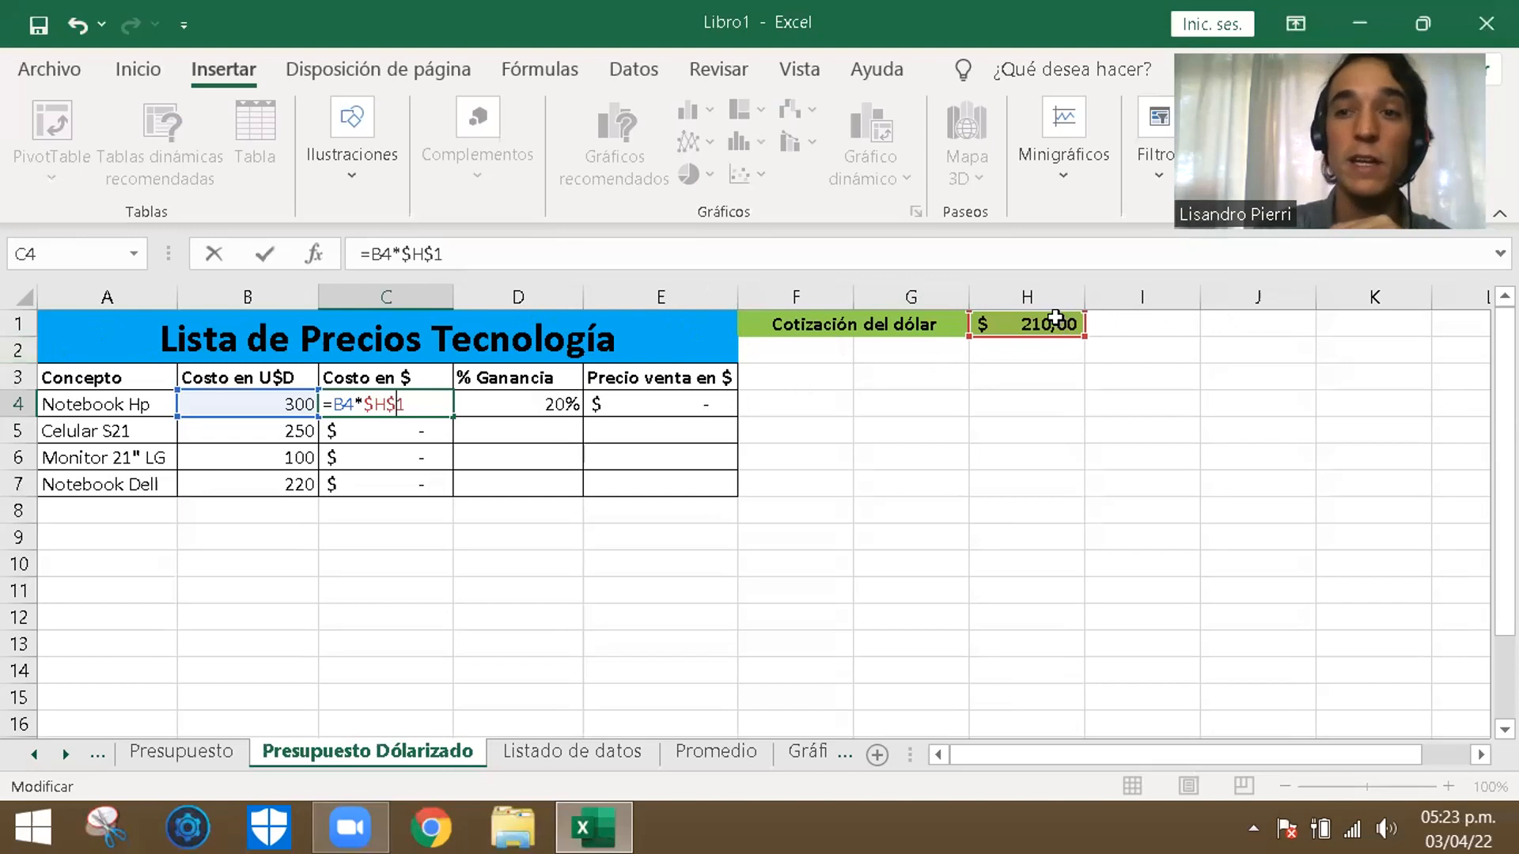
key(Return)
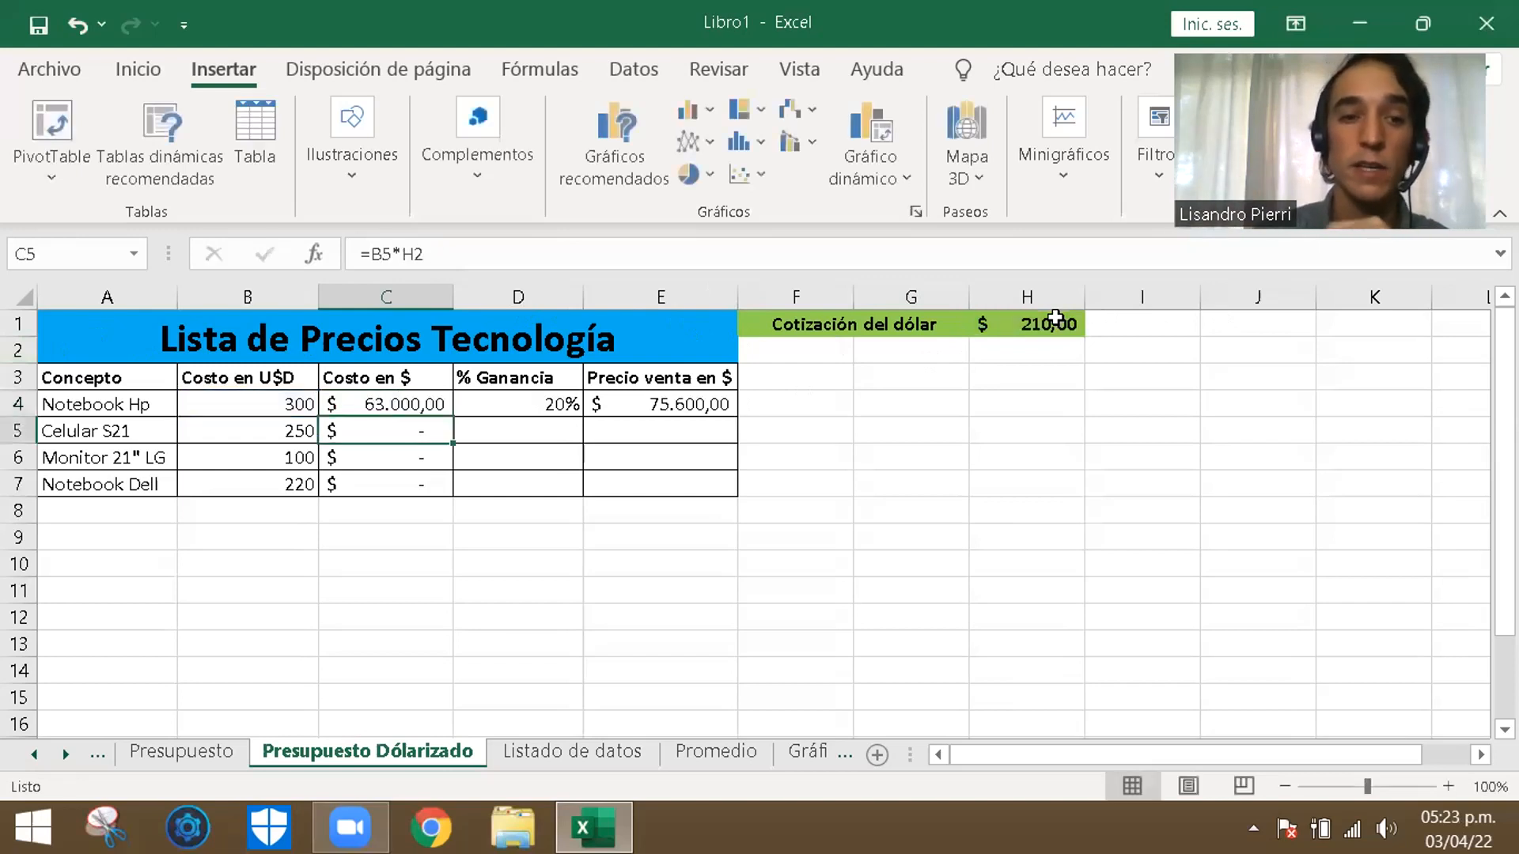
- Fill the C4 cost formula down to the Celular S21 in C5 and inspect the copied formula's references
click(420, 401)
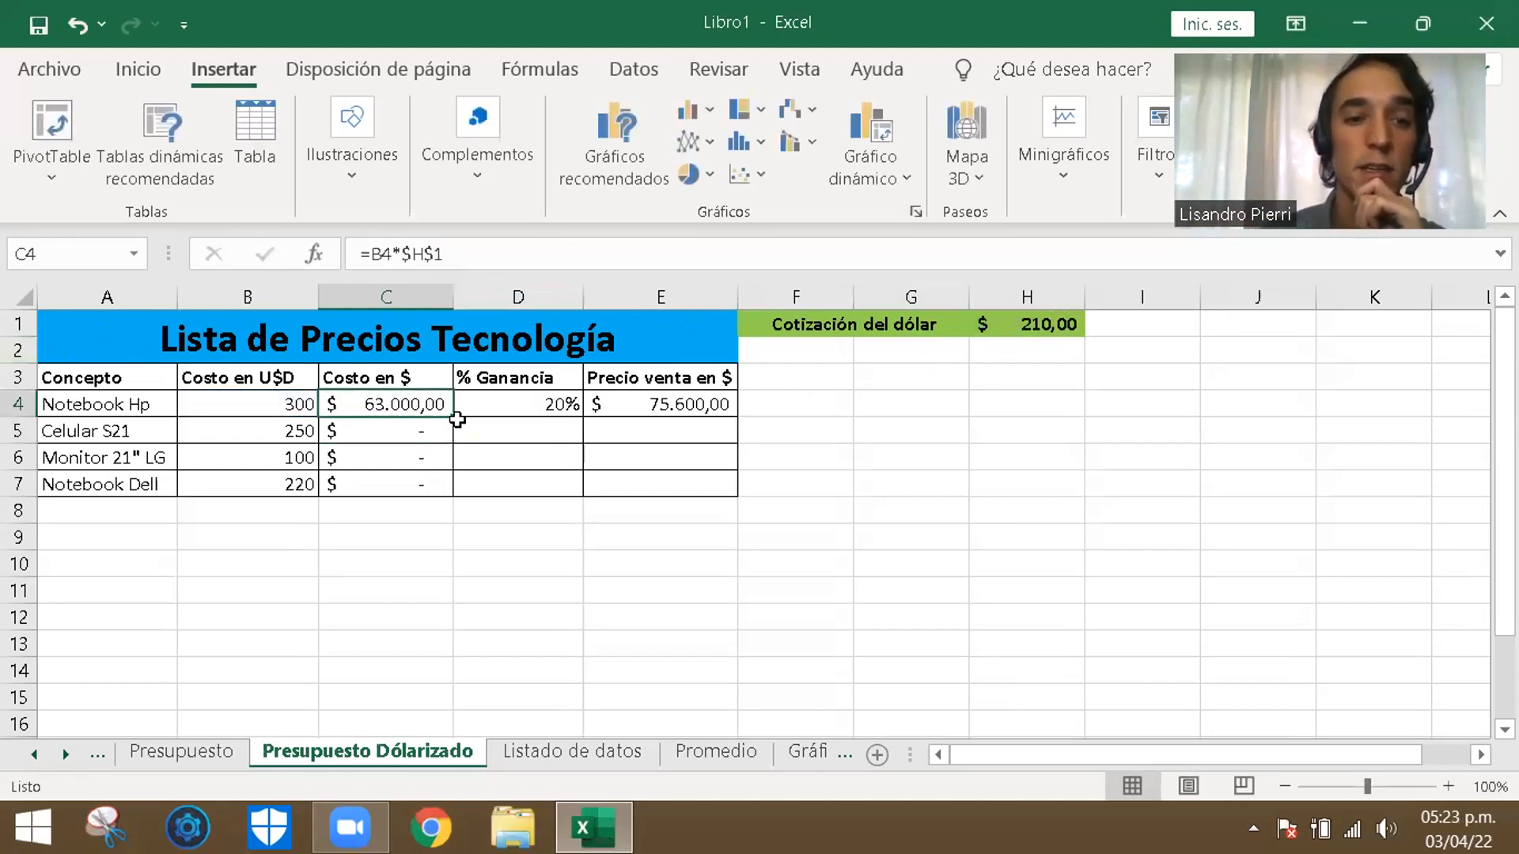
drag(452, 411, 452, 439)
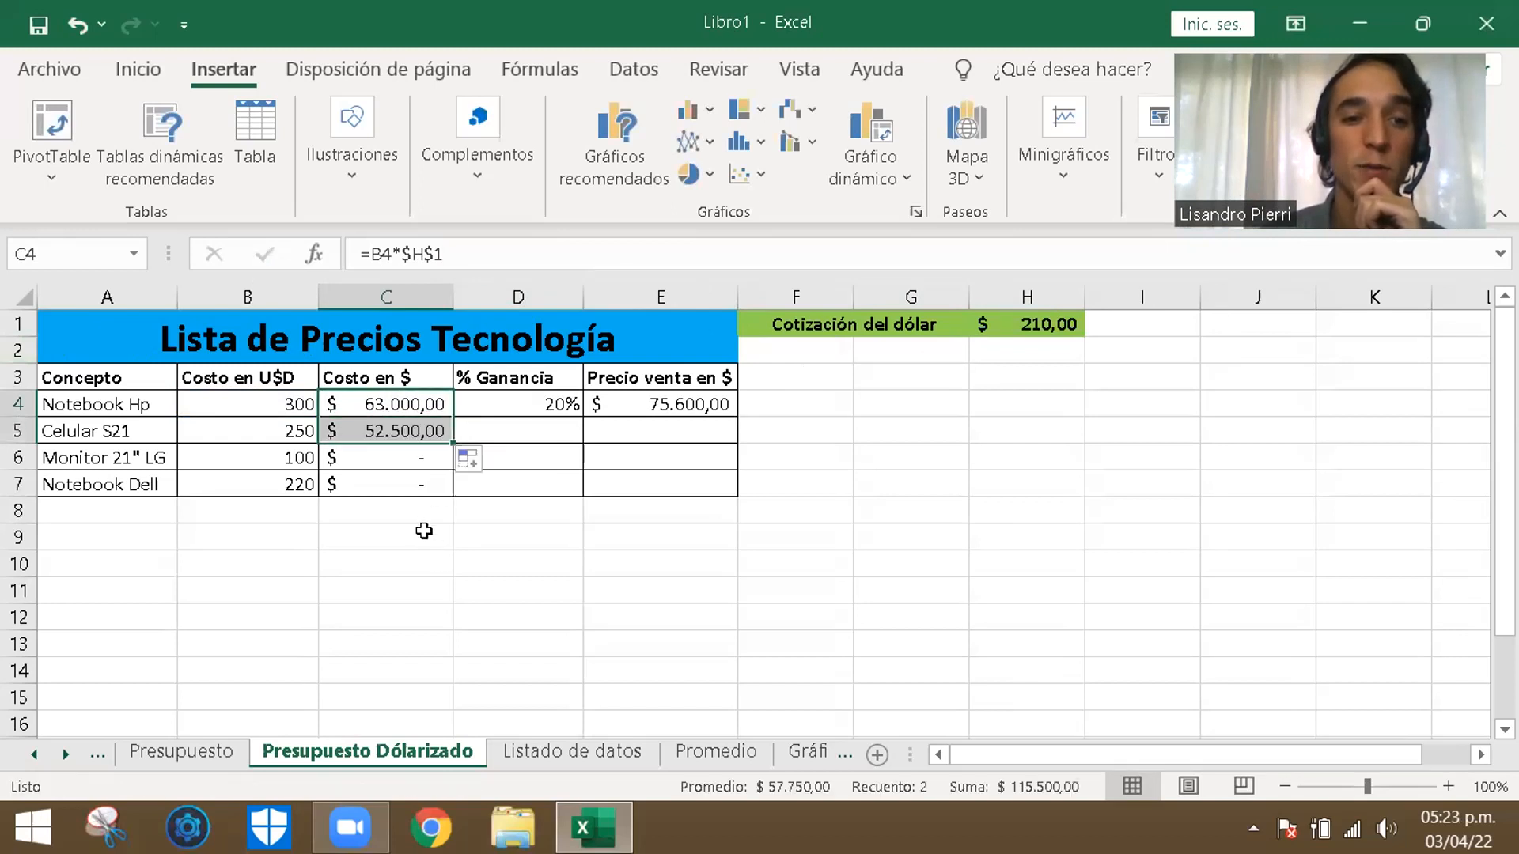
click(411, 429)
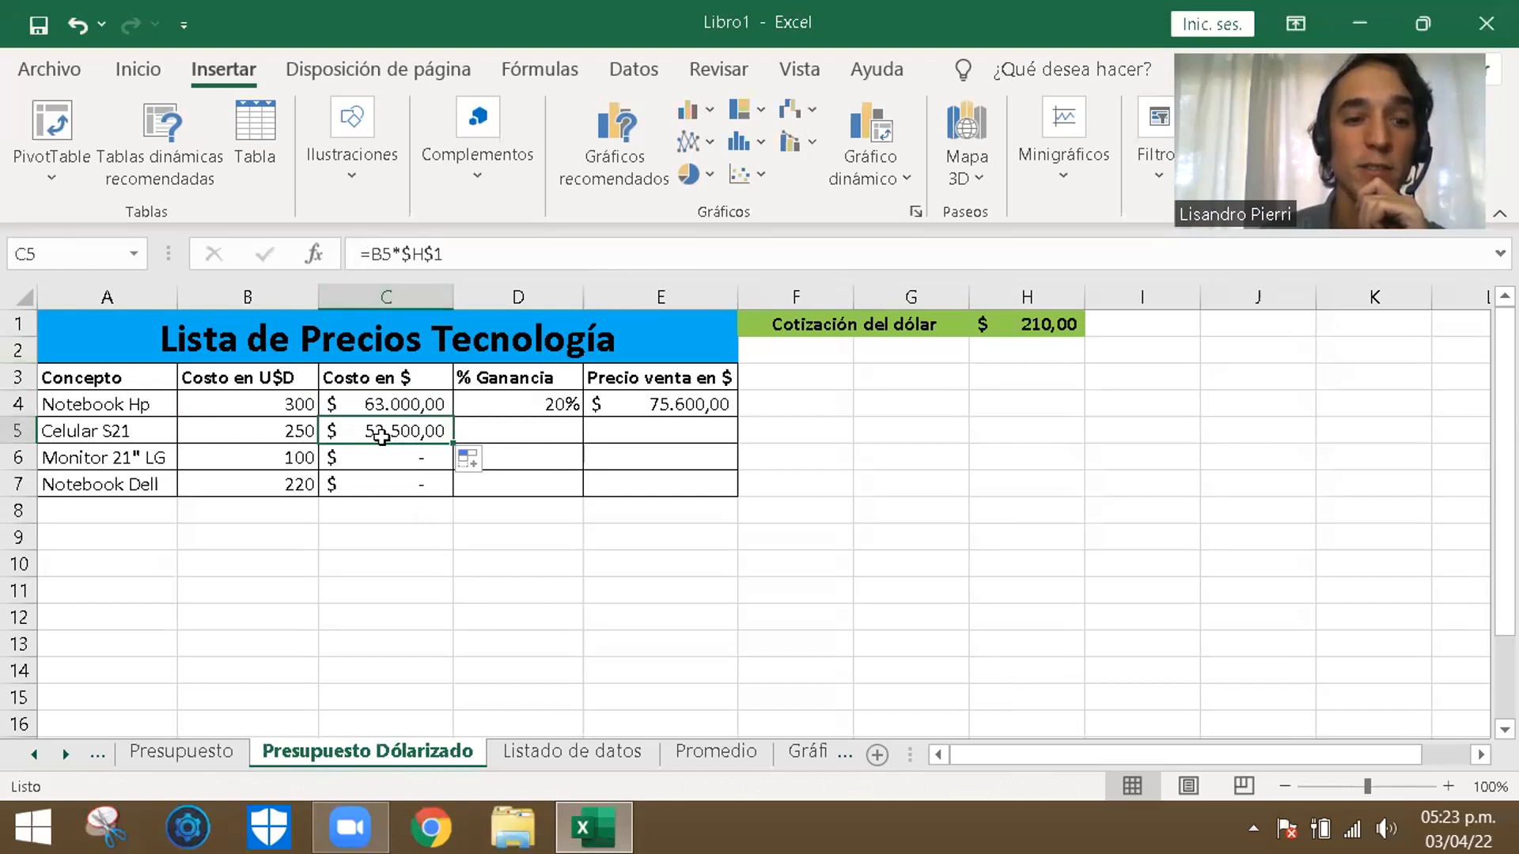
double_click(382, 437)
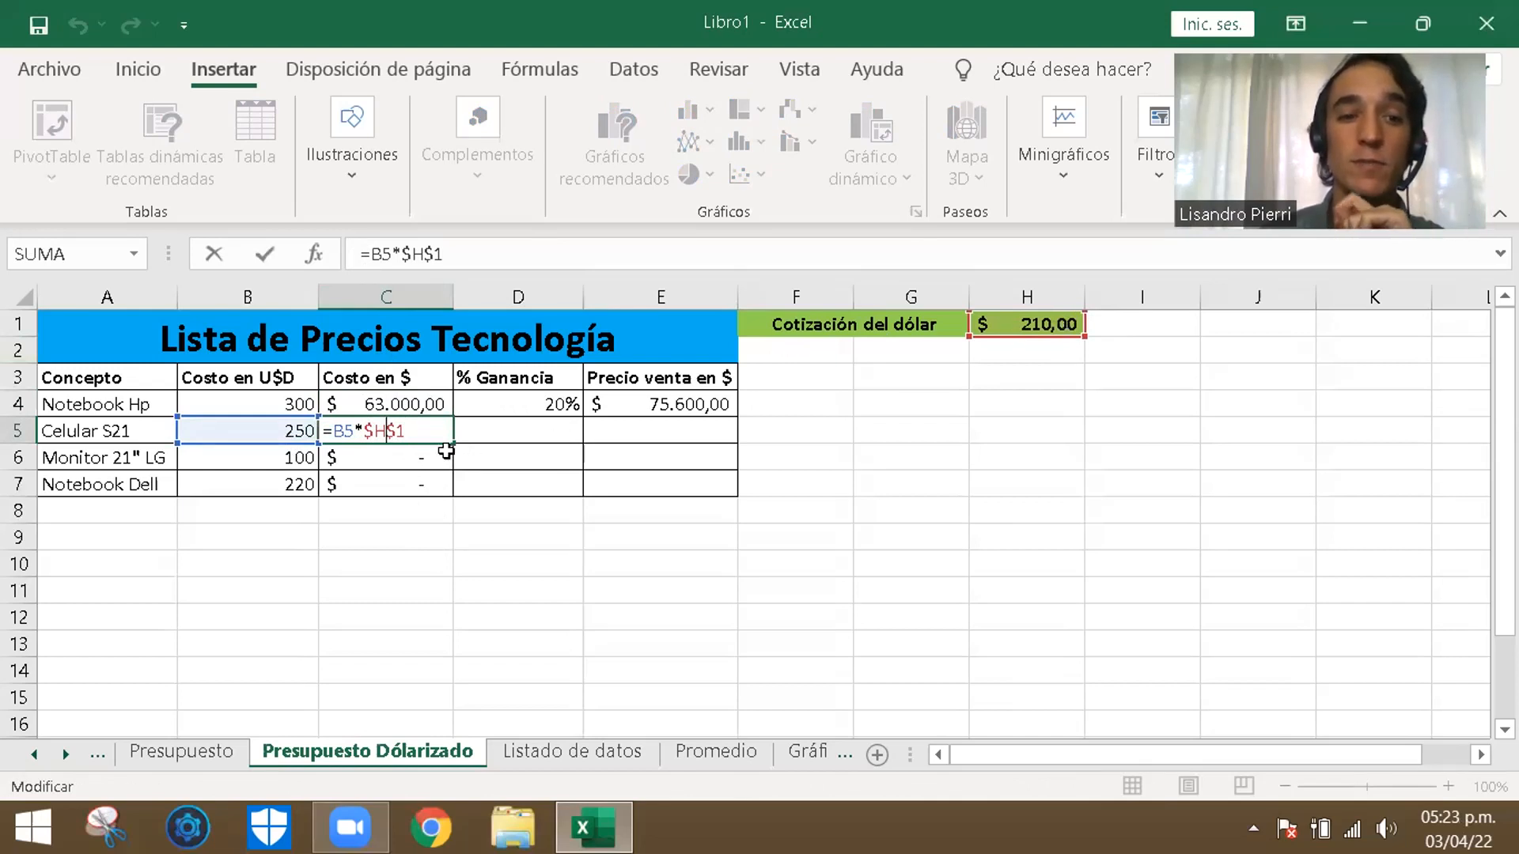
key(ctrl+Return)
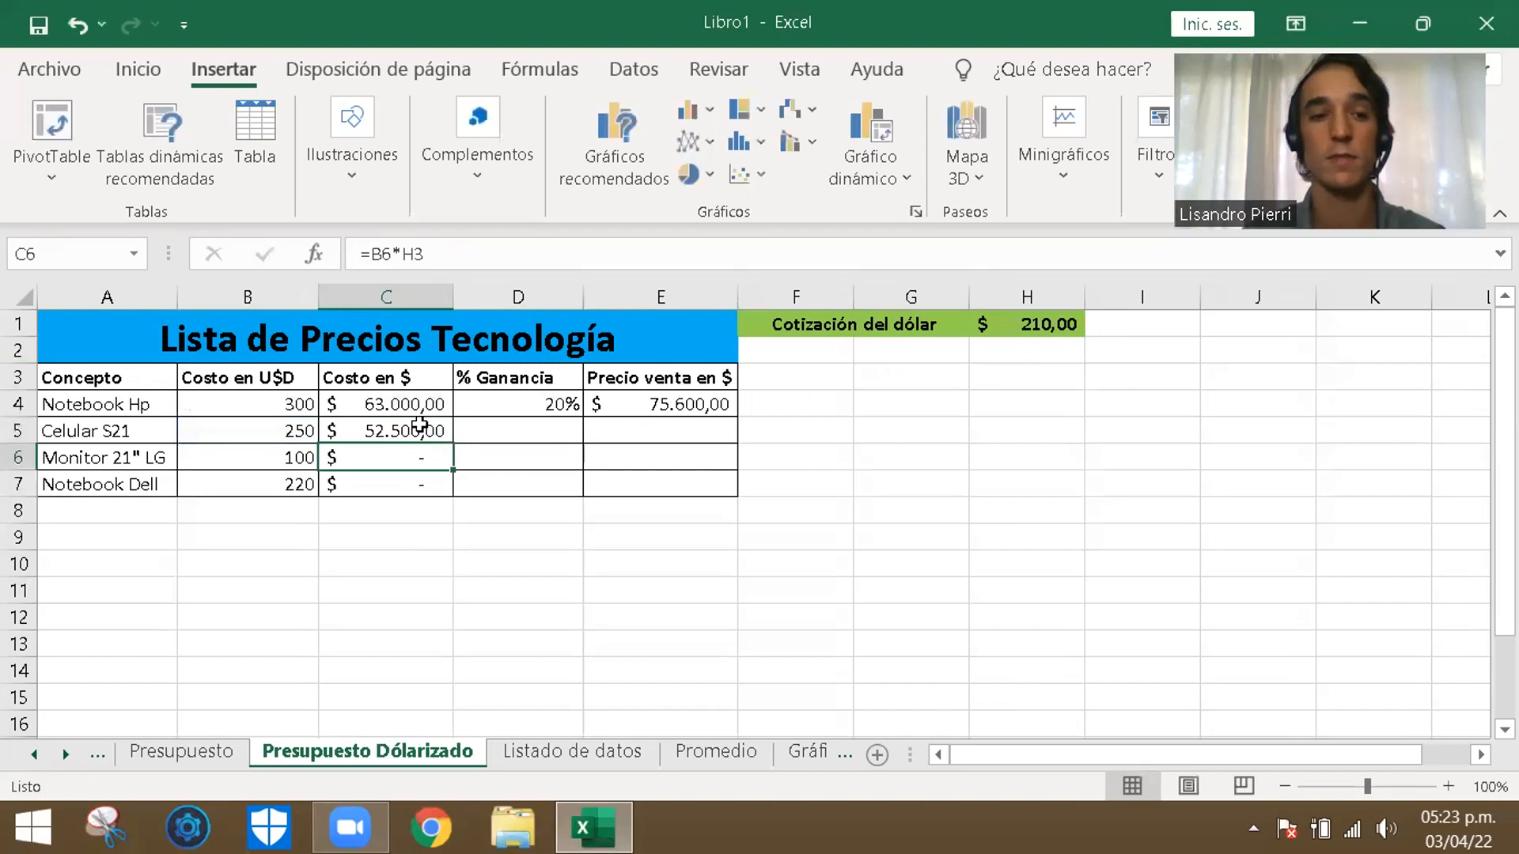
- Fill the C4 cost formula down through C7 and check the references in C6 and C7
click(428, 402)
drag(452, 419, 445, 497)
click(427, 542)
click(406, 460)
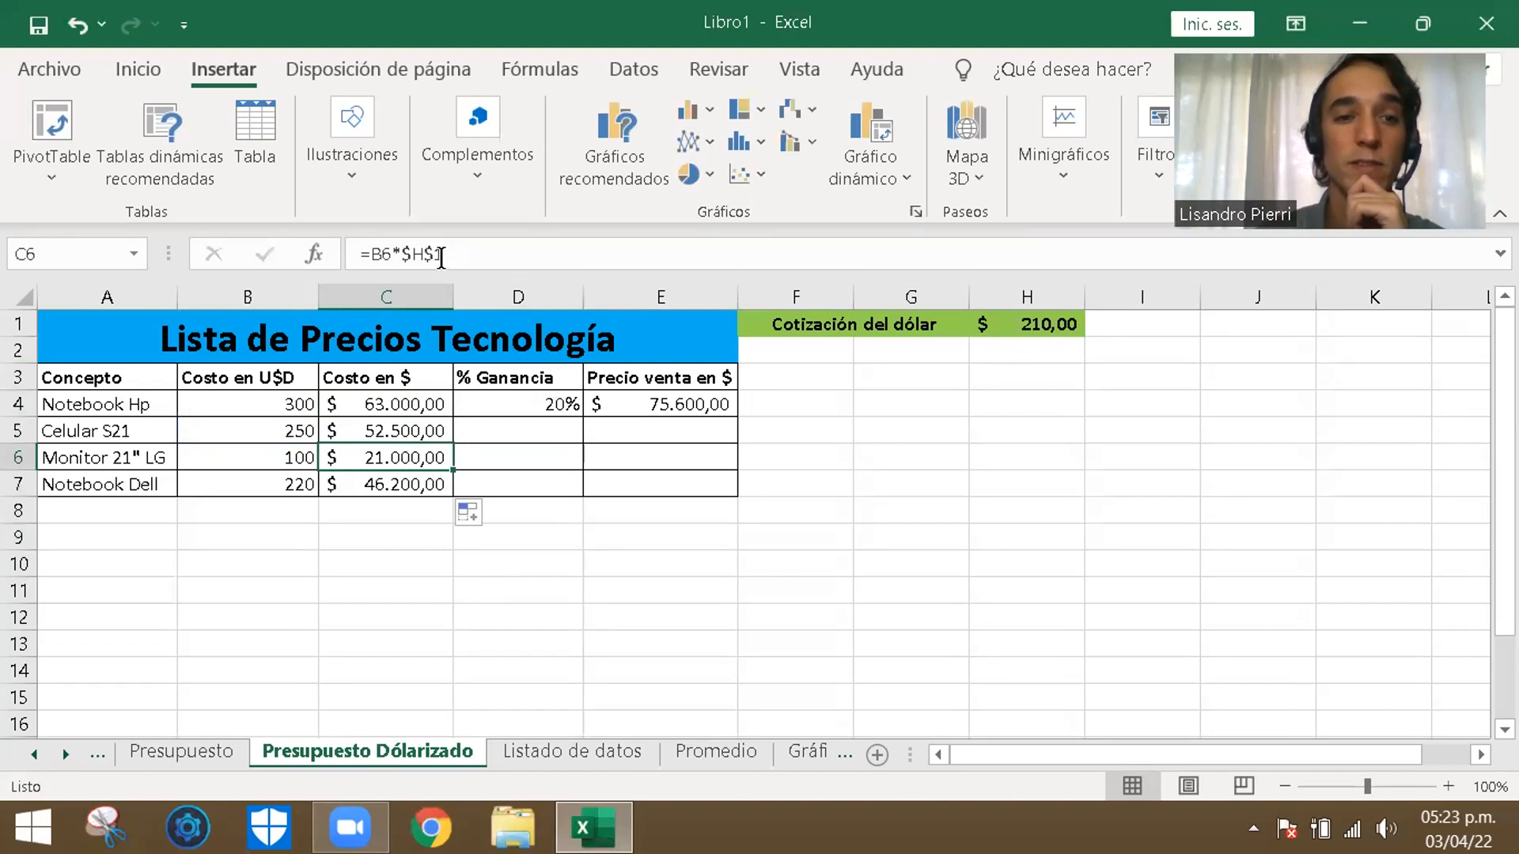
click(399, 474)
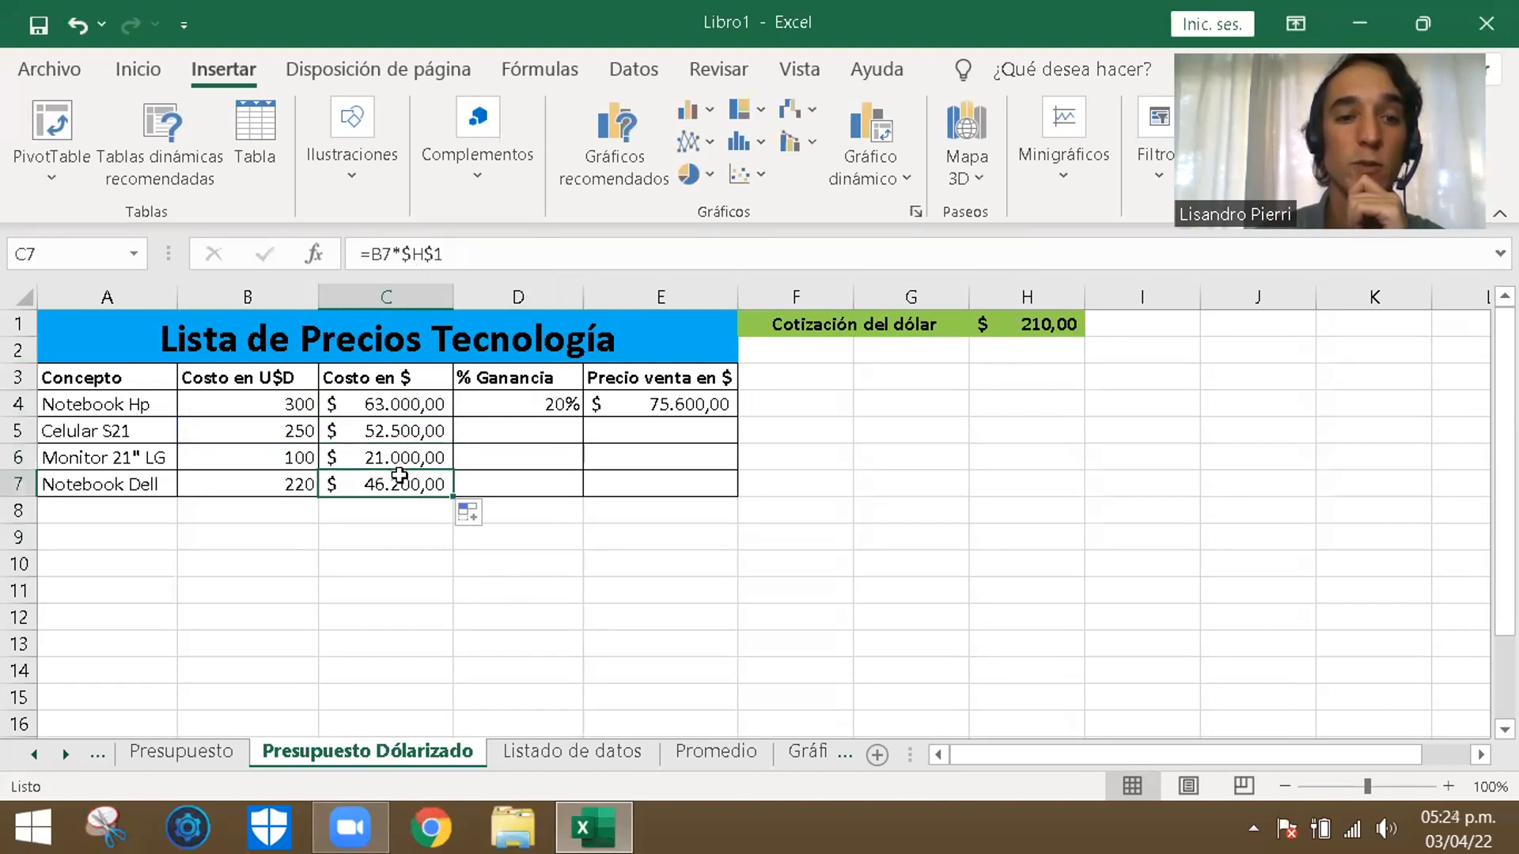
click(404, 407)
- Remove the dollar signs from the exchange-rate reference in C4 so that the formula reads =B4*H1
click(407, 254)
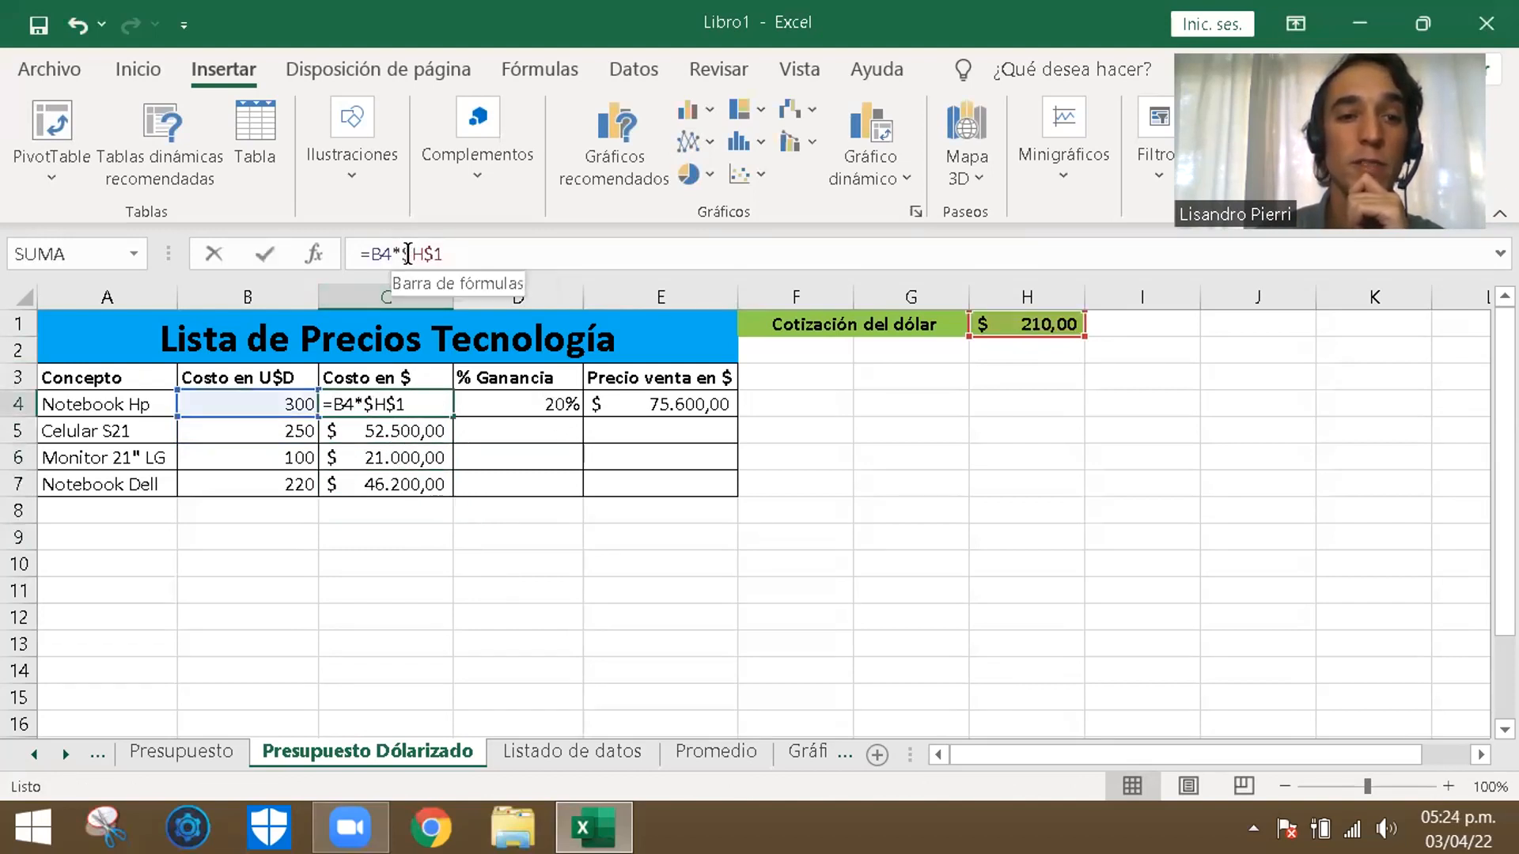
click(404, 254)
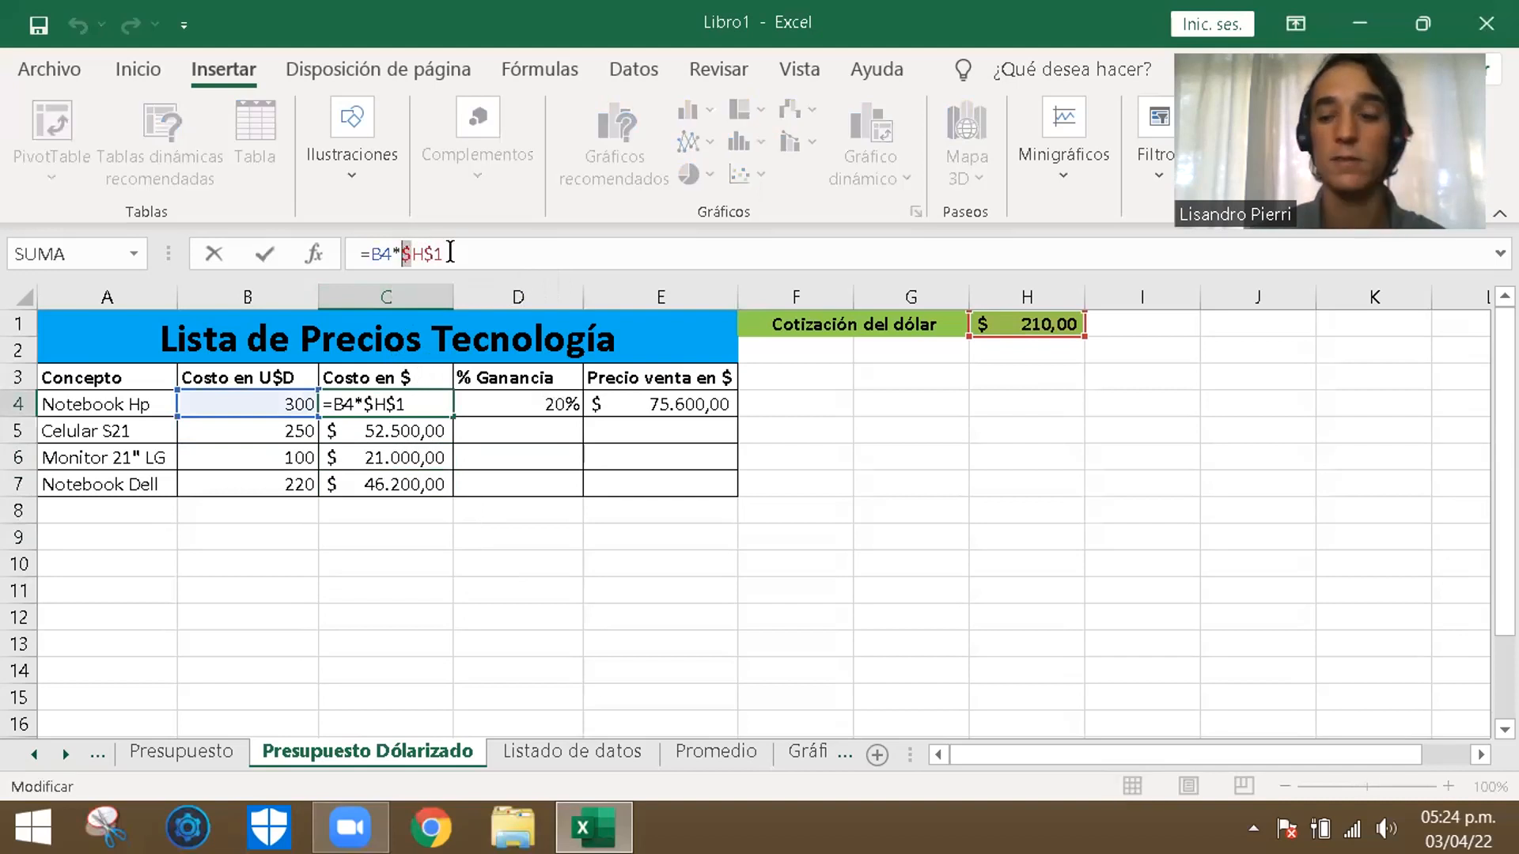
key(Delete)
click(424, 254)
key(Delete)
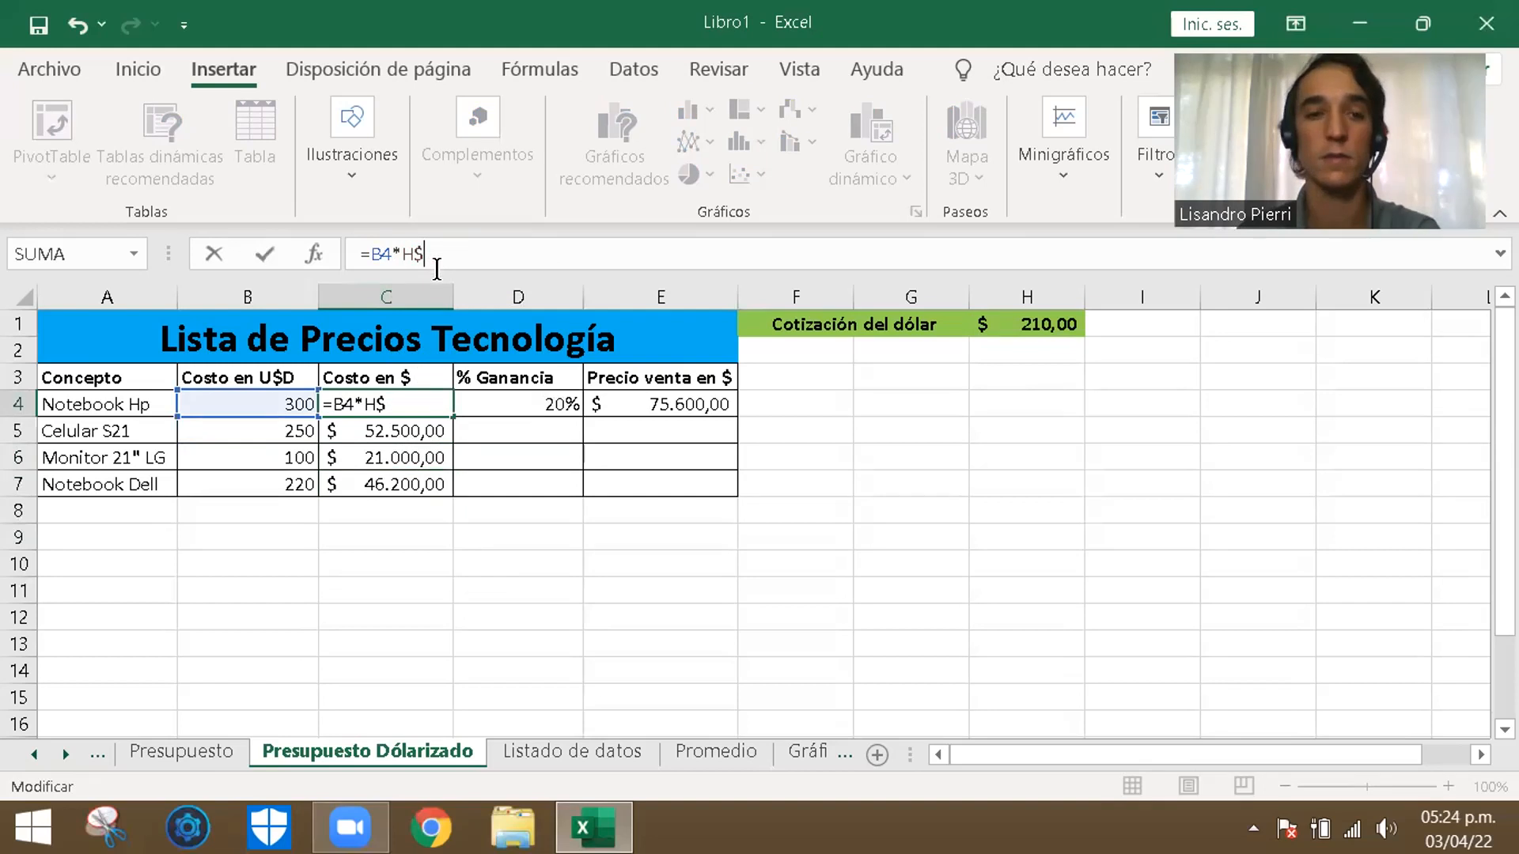
key(BackSpace)
text(1)
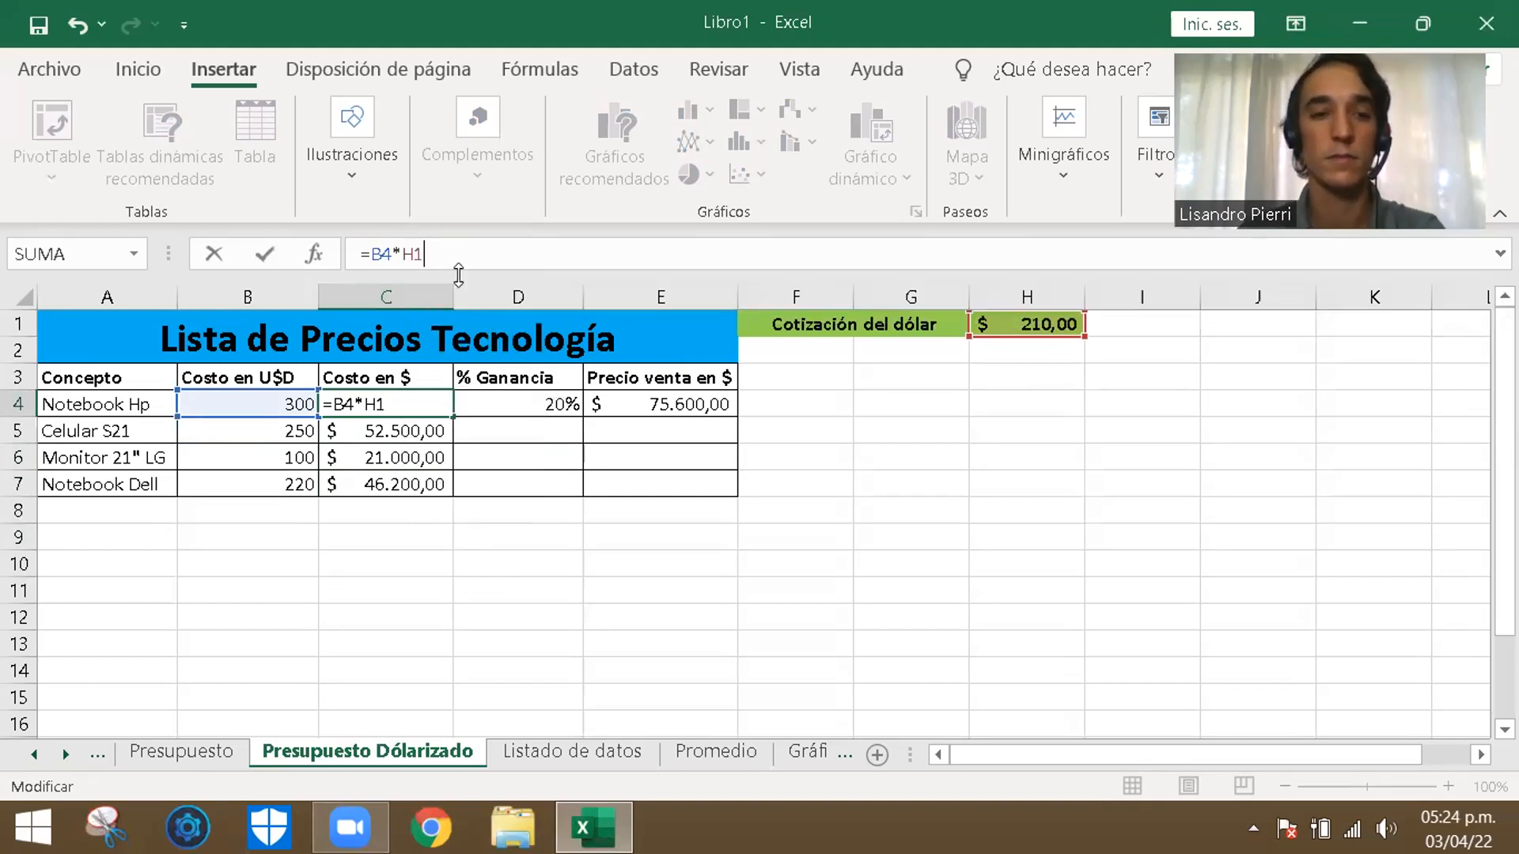
key(Return)
- Fill the relative-reference formula from C4 over C5 to C7 and check each copied formula
click(427, 401)
drag(453, 418, 461, 490)
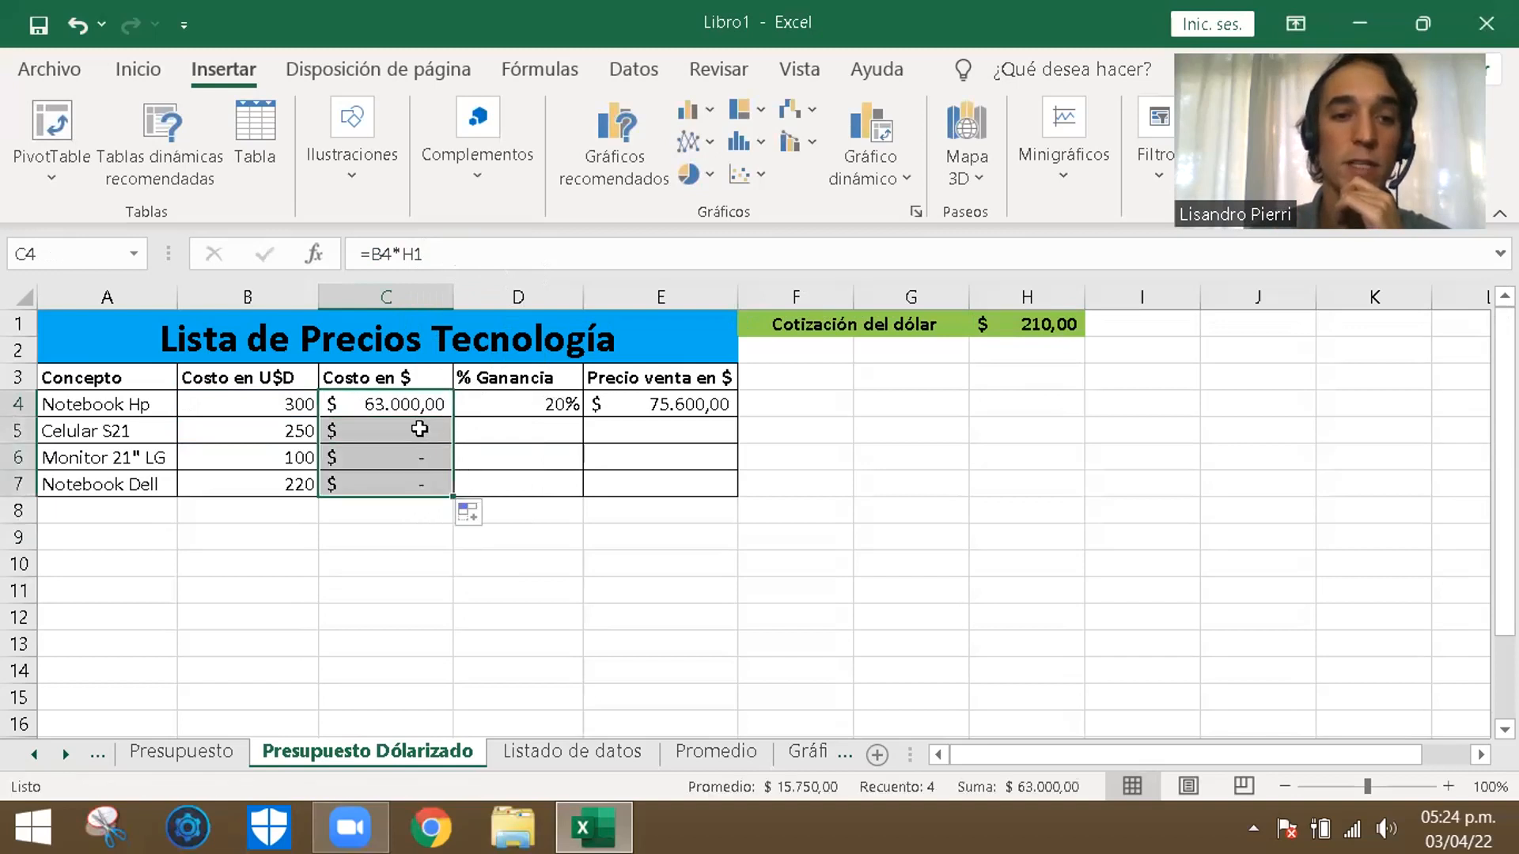
click(420, 429)
click(423, 457)
click(427, 484)
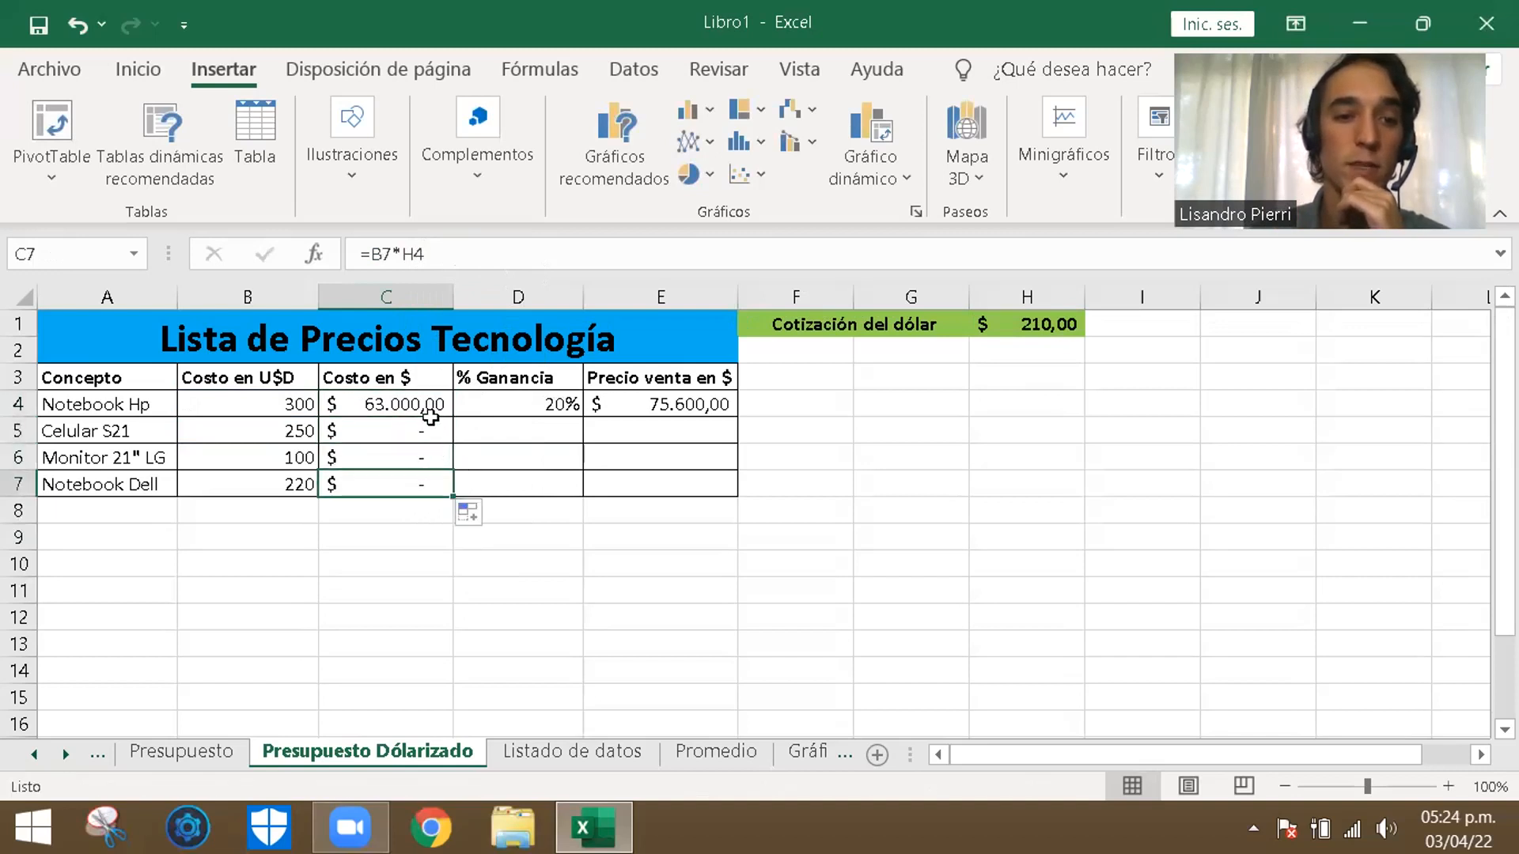
- Make the exchange-rate reference in the C4 cost formula absolute again, as =B4*$H$1
double_click(427, 404)
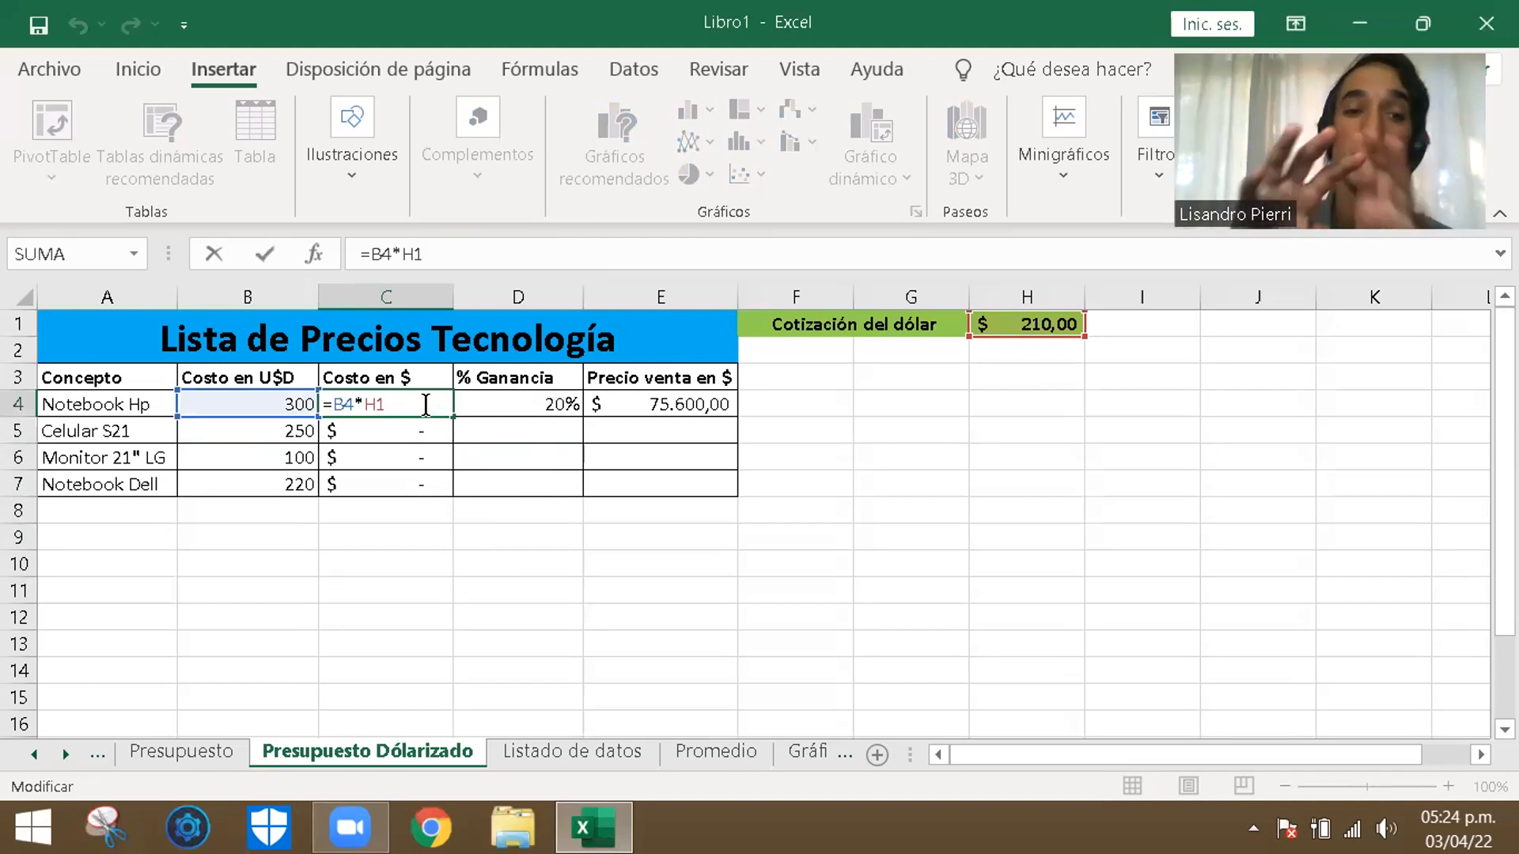
key(Left)
key(Left)
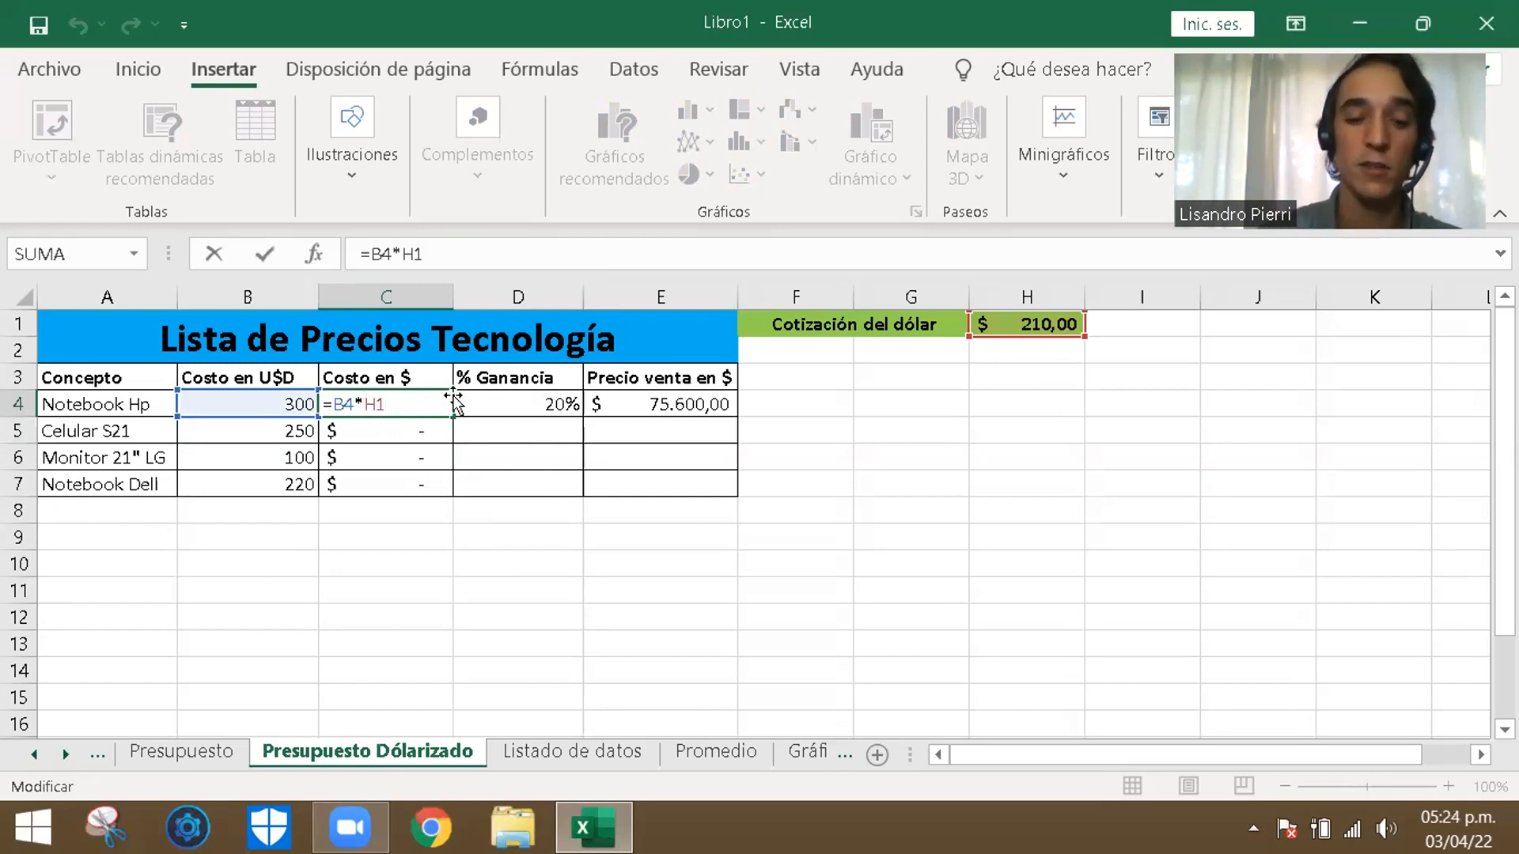
text($)
key(Right)
text($)
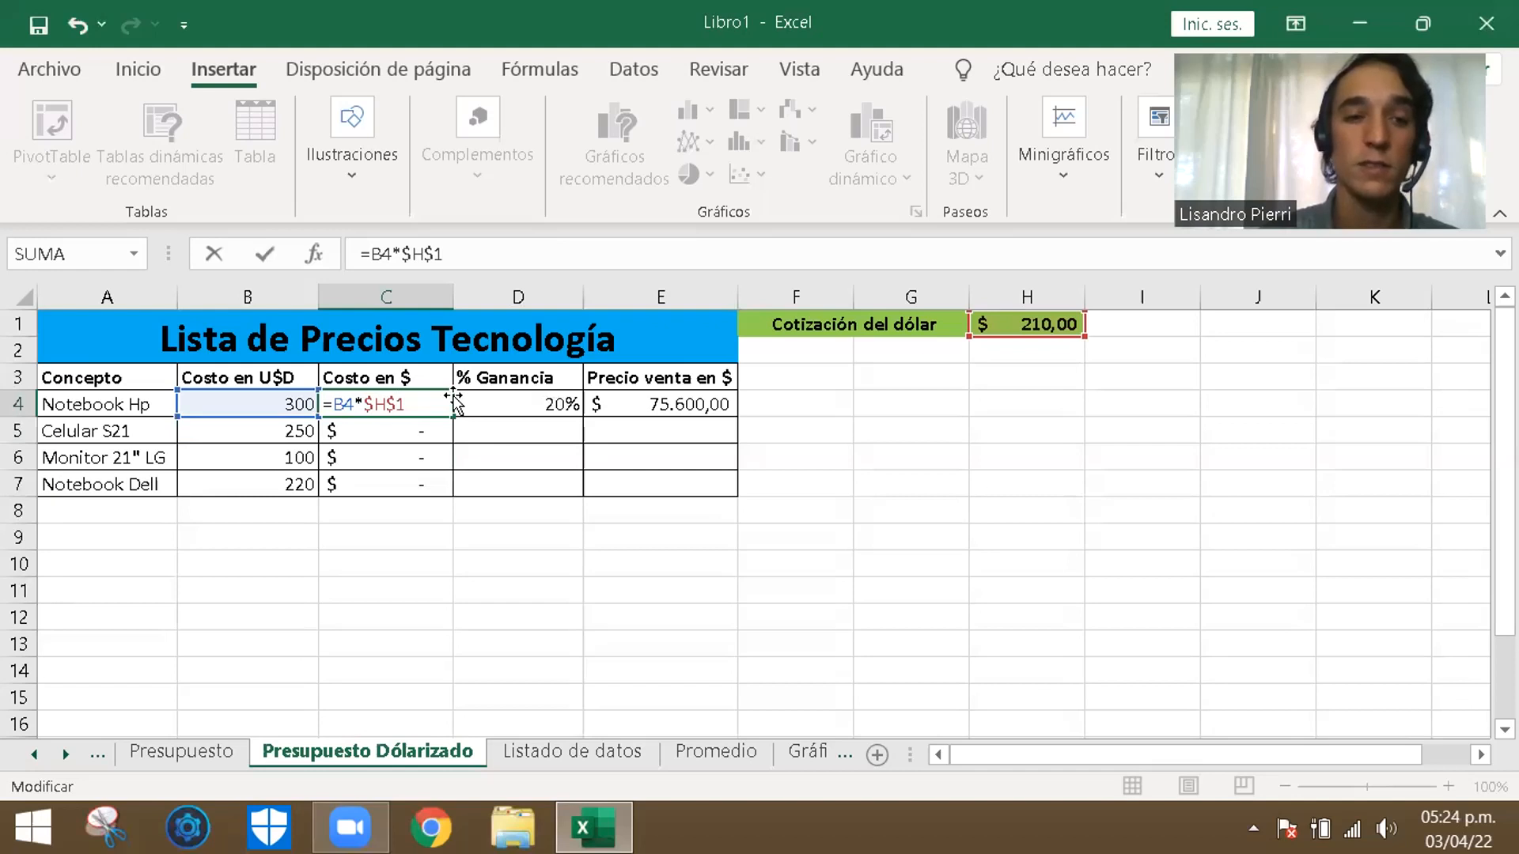
key(Return)
- Fill the absolute-reference cost formula from C4 down through C7 for the remaining products
click(439, 405)
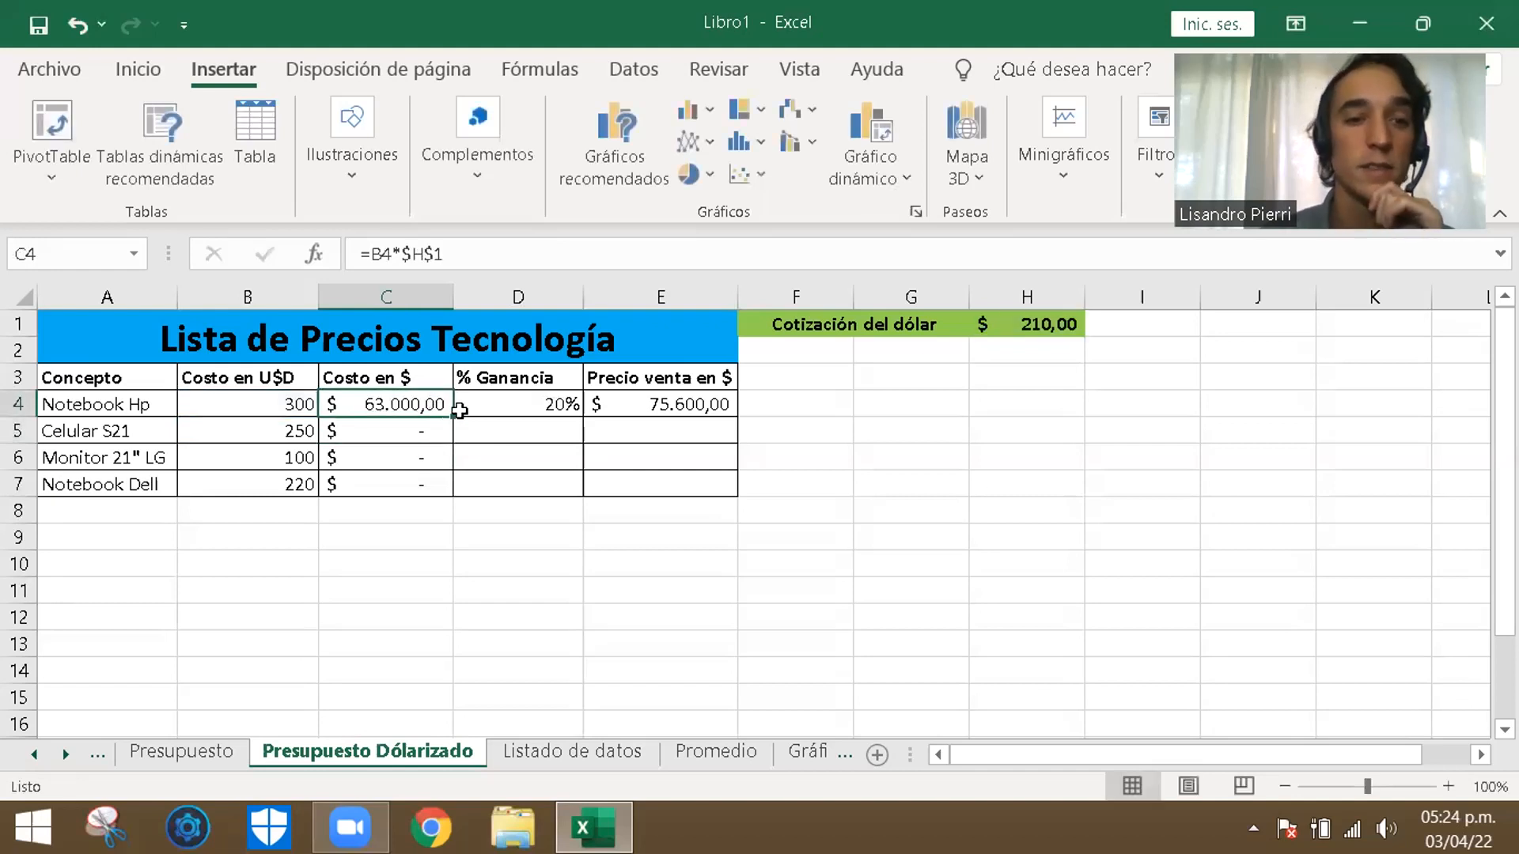
drag(454, 417, 451, 492)
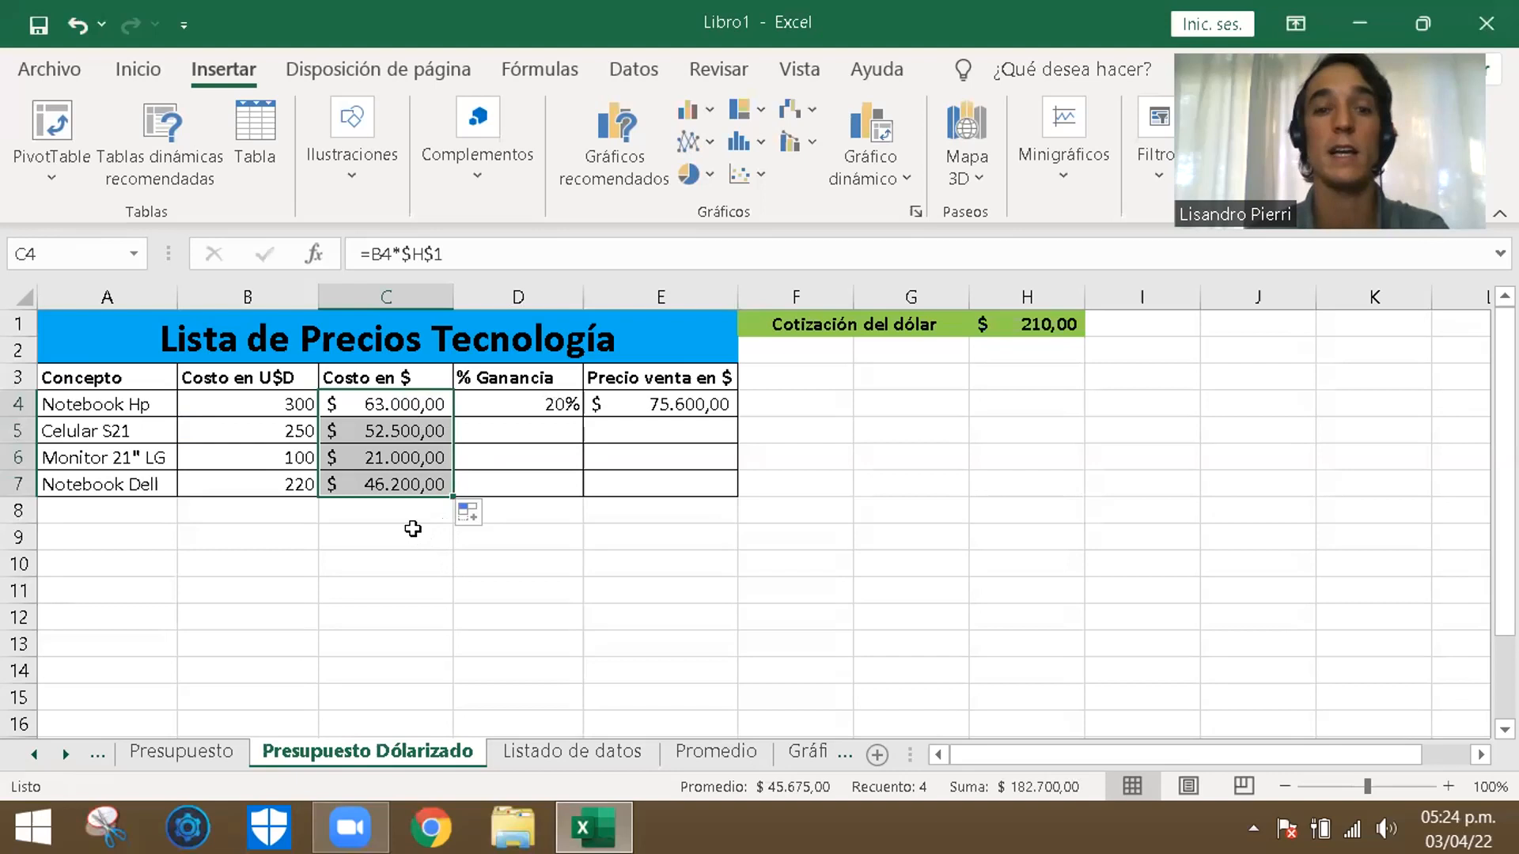
click(567, 431)
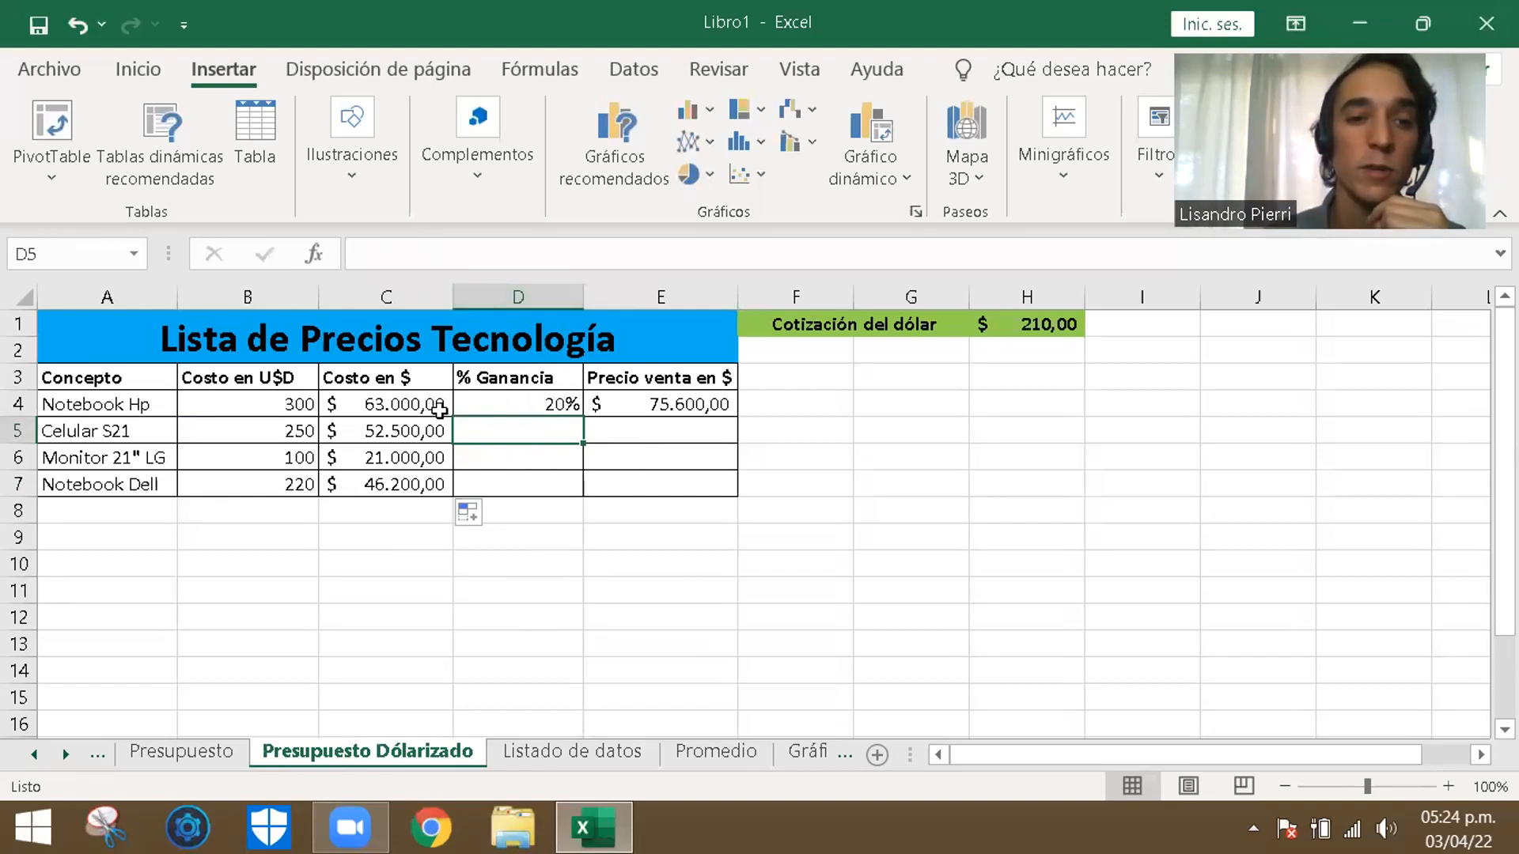
- Try inserting an empty column before the % Ganancia column, and undo the insertion
click(552, 287)
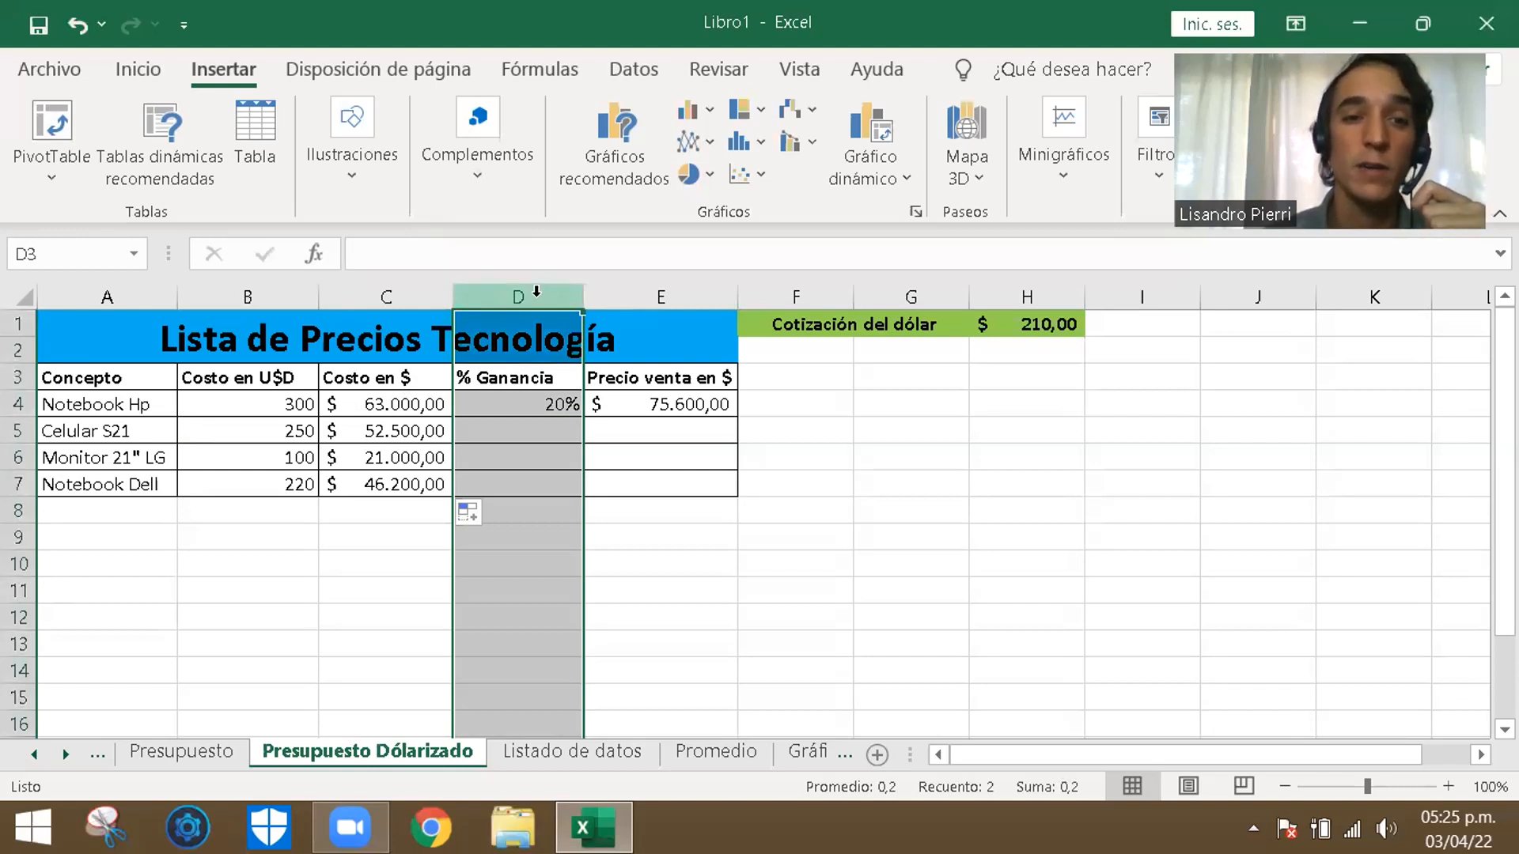
right_click(536, 292)
click(628, 519)
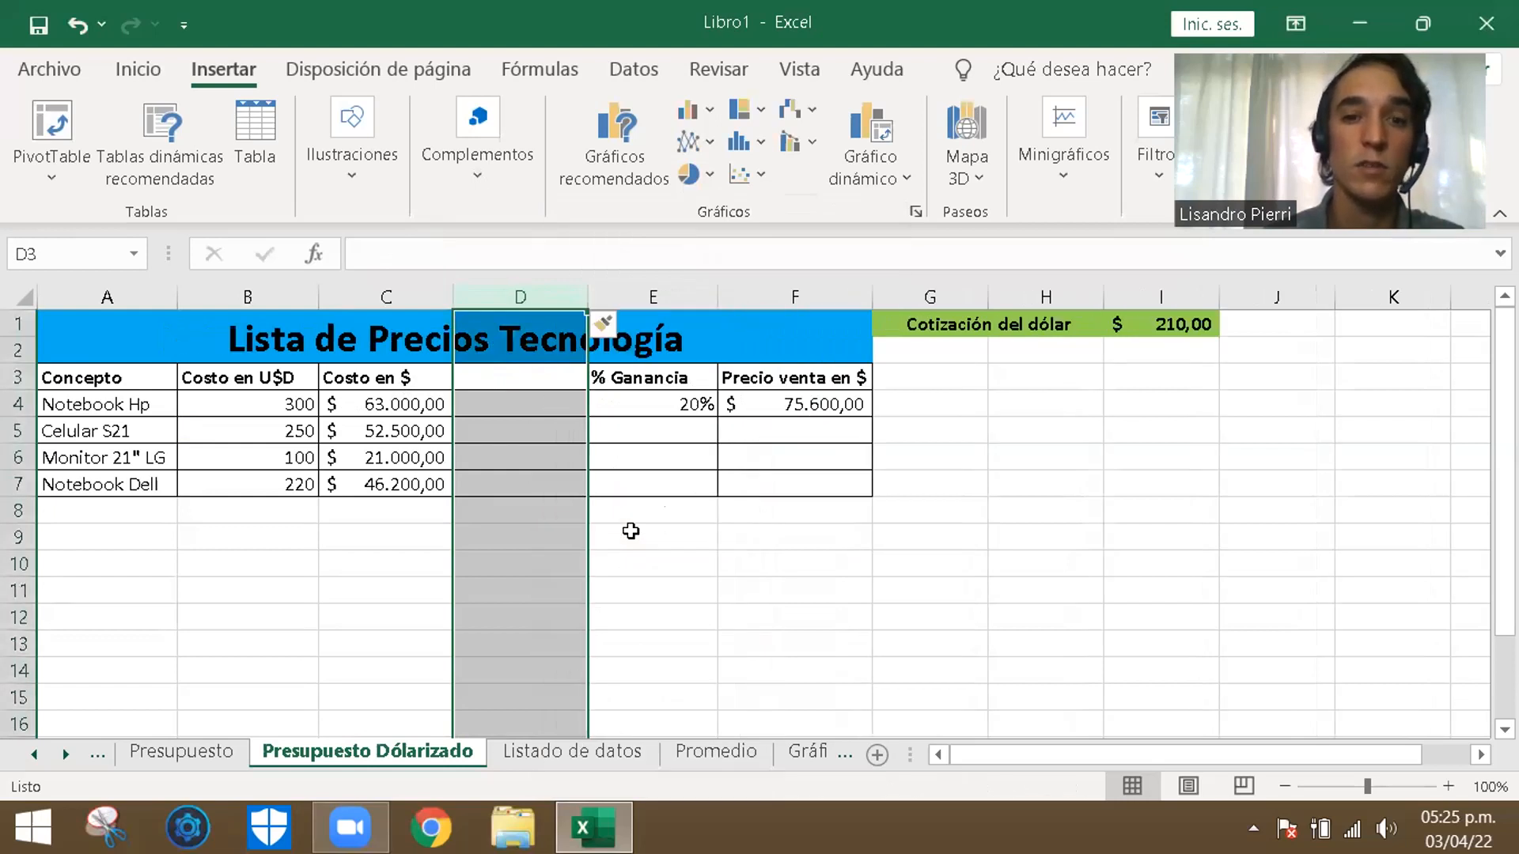
click(79, 24)
- Insert an empty column between the % Ganancia and Precio venta en $ columns
click(637, 298)
right_click(638, 299)
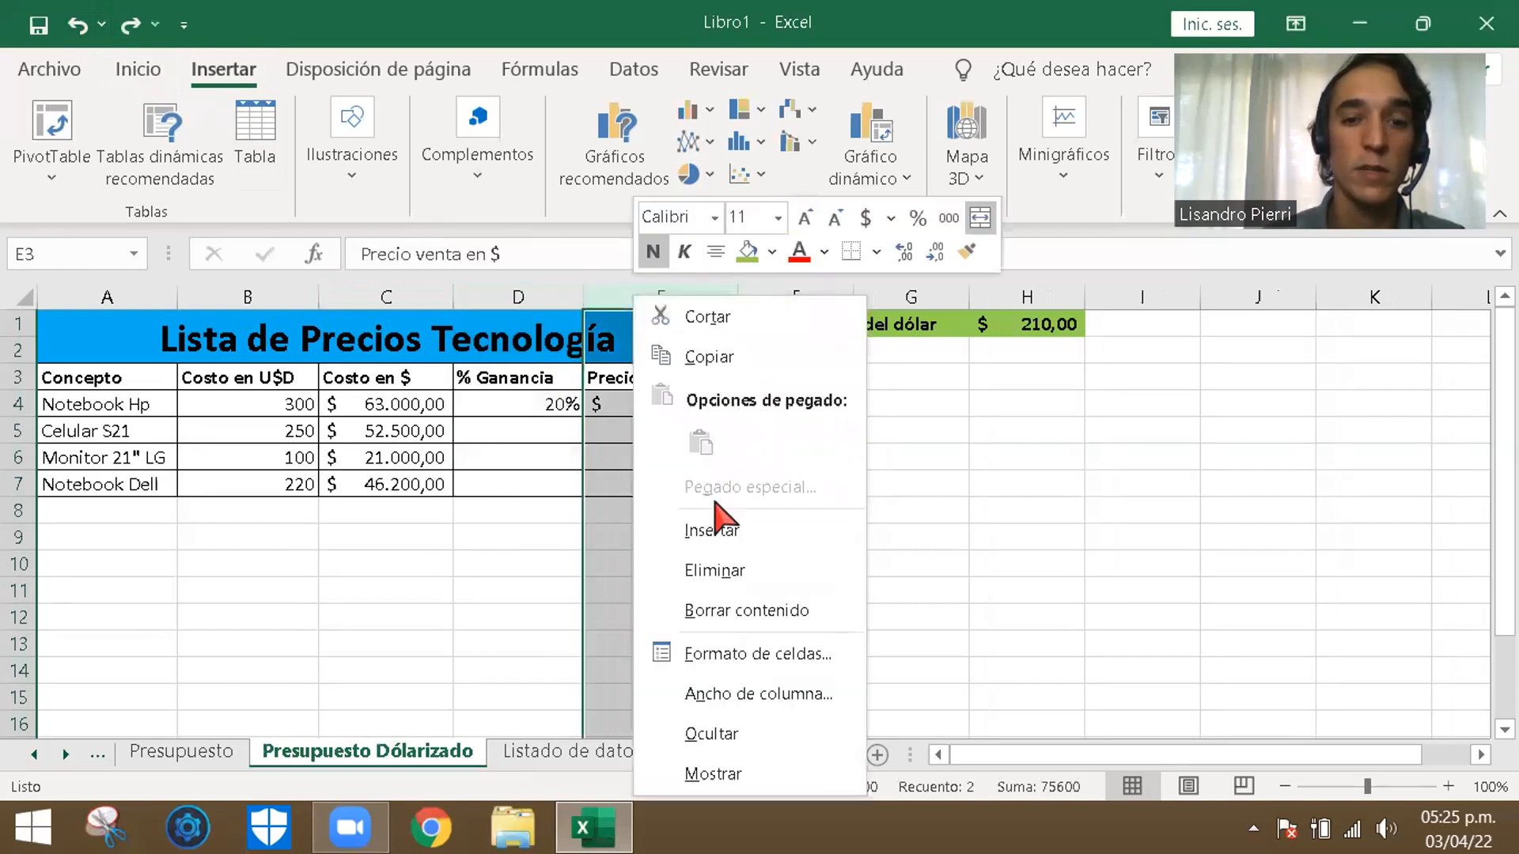
click(710, 528)
click(862, 613)
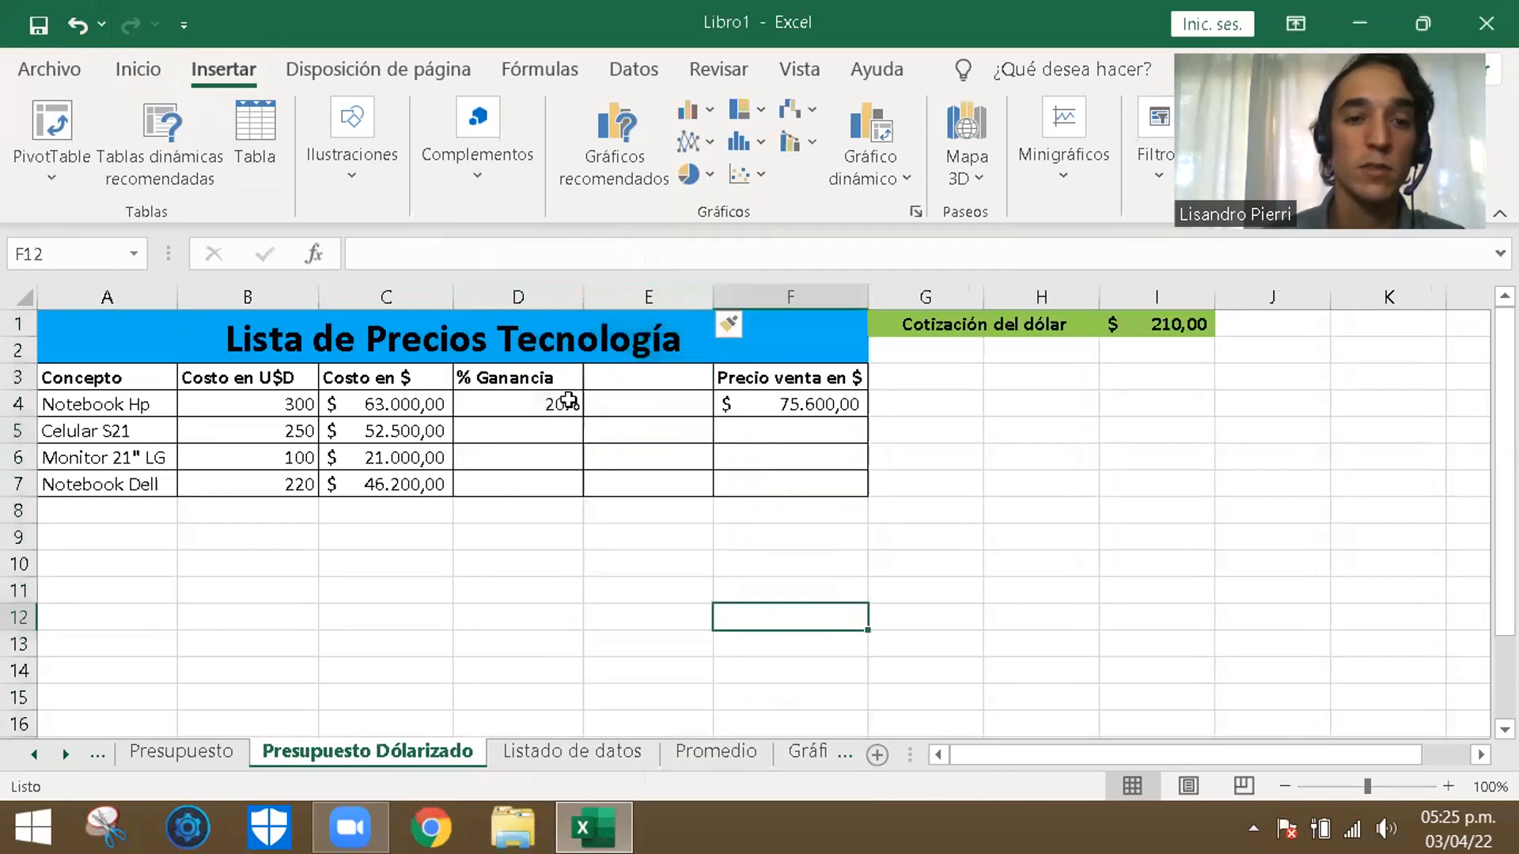
click(560, 403)
click(624, 378)
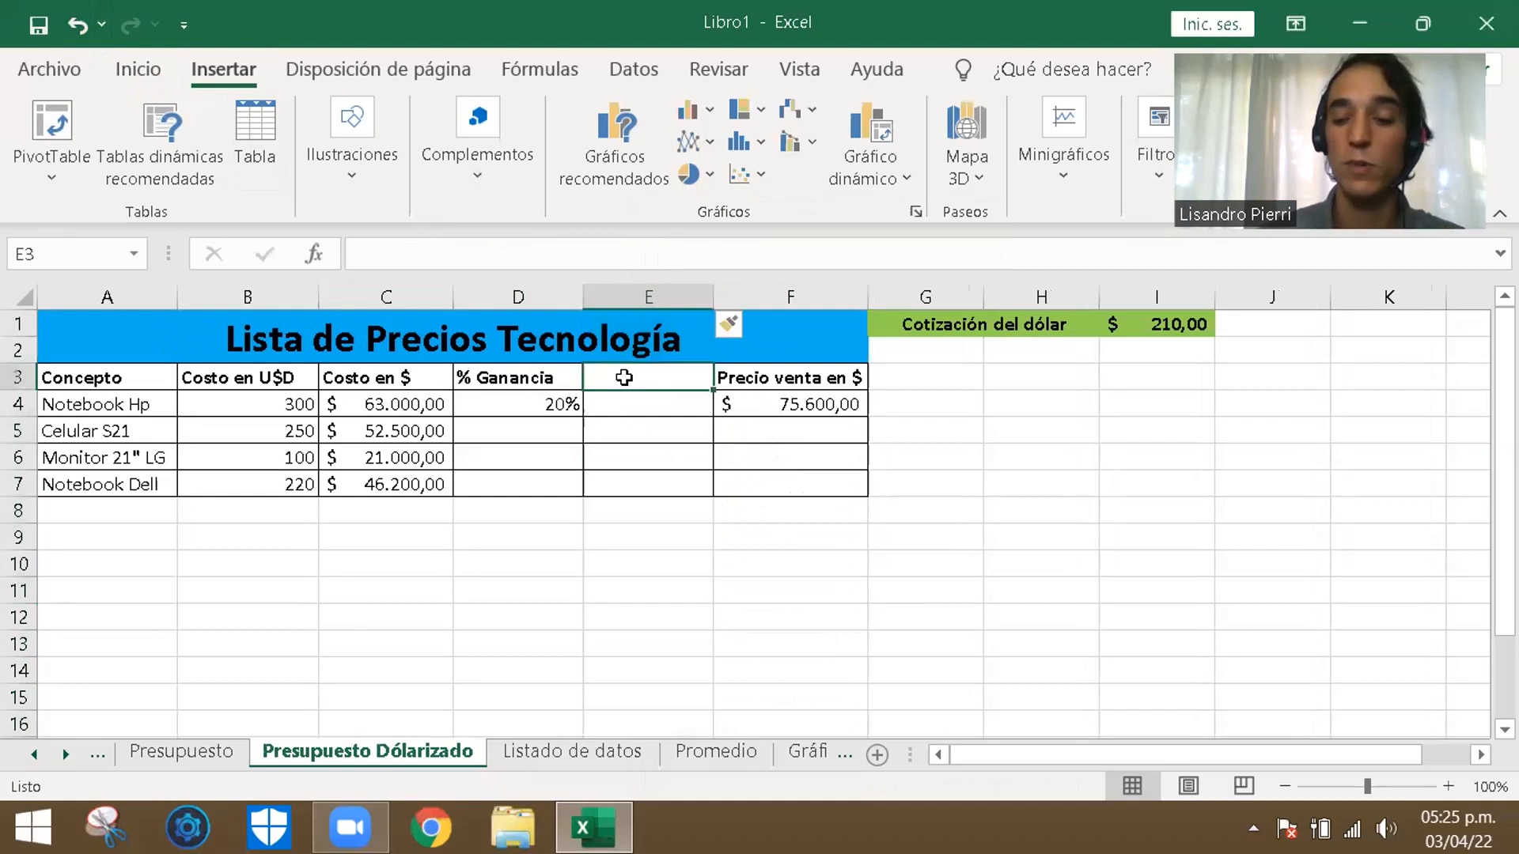
text(=)
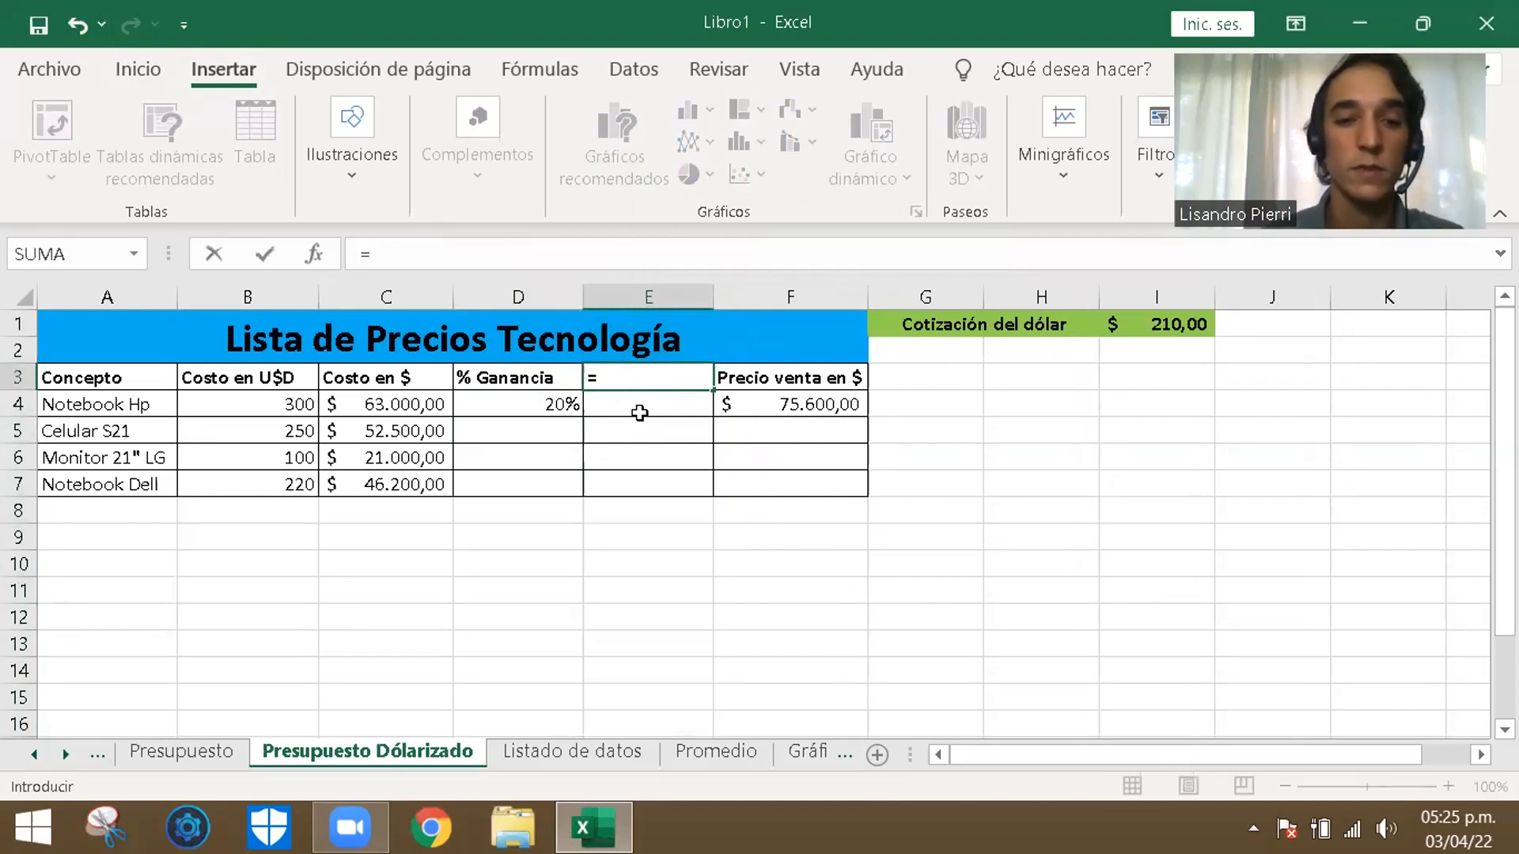
key(Escape)
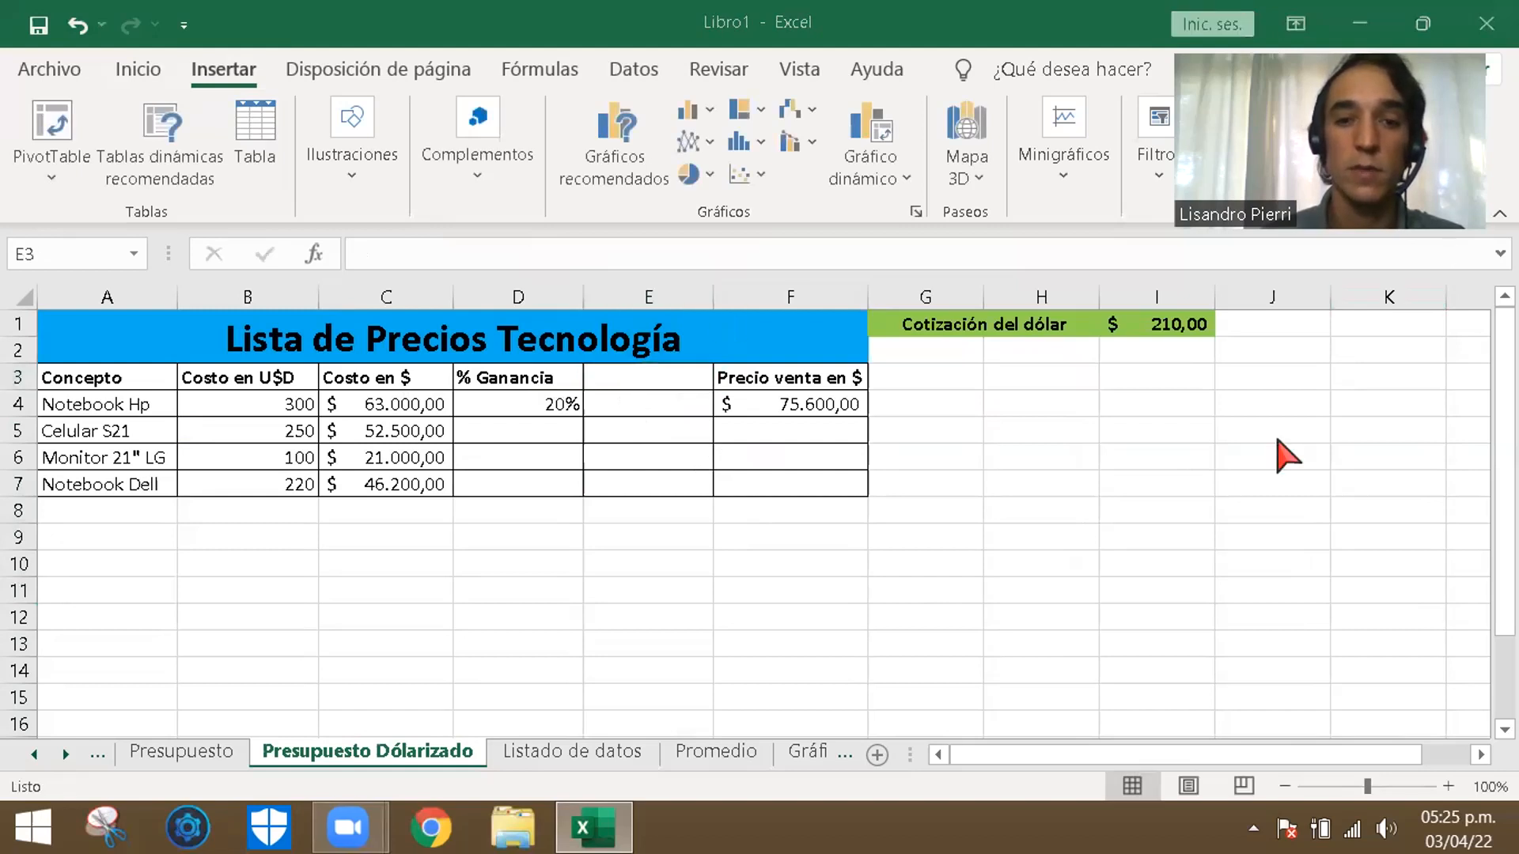
- Clear the Notebook Hp sale price in cell F4
click(562, 405)
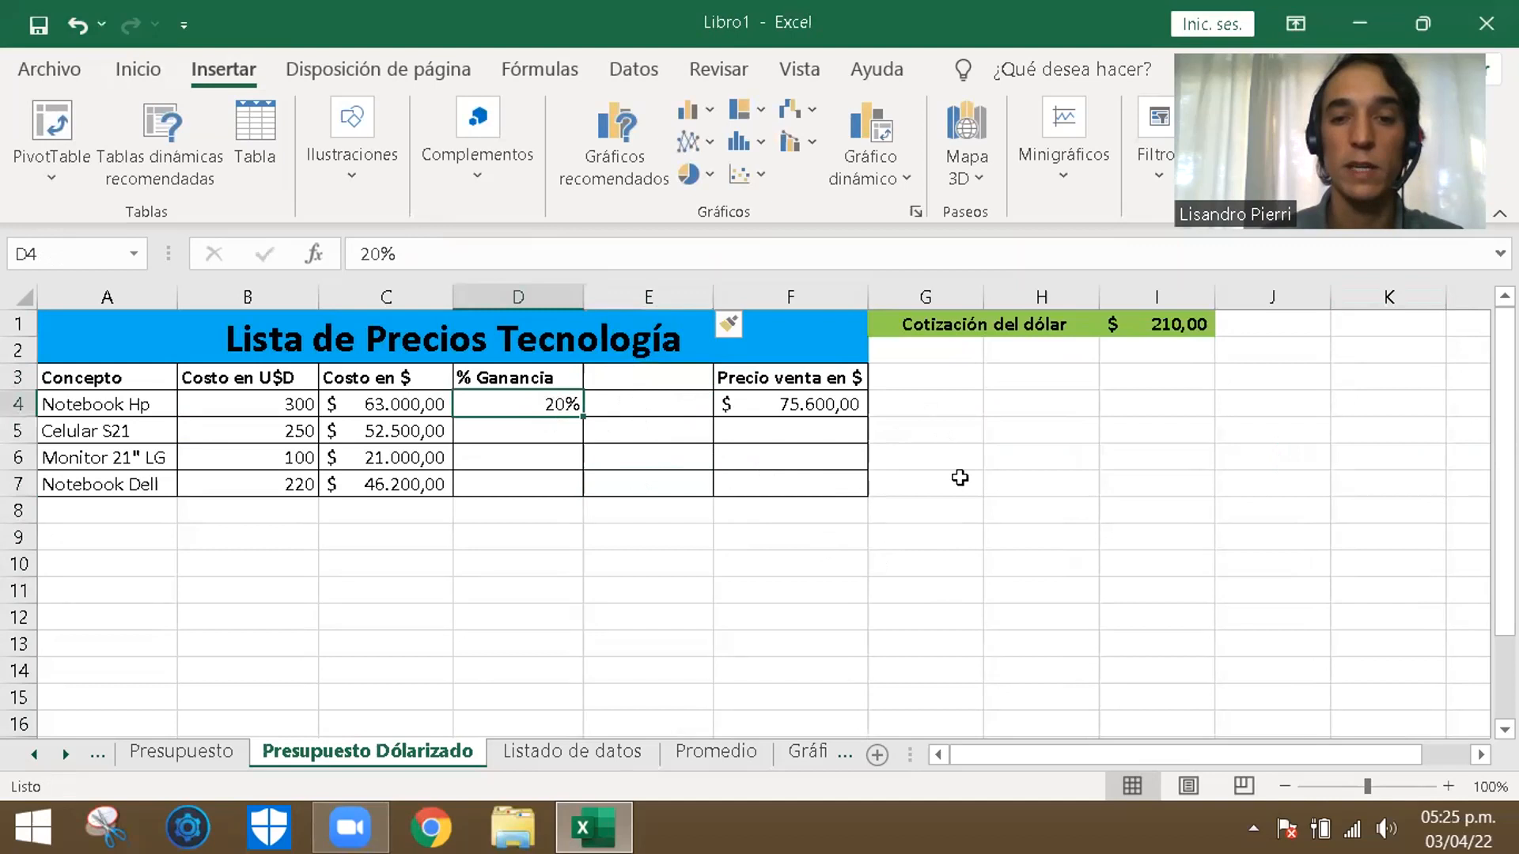
drag(967, 542, 966, 565)
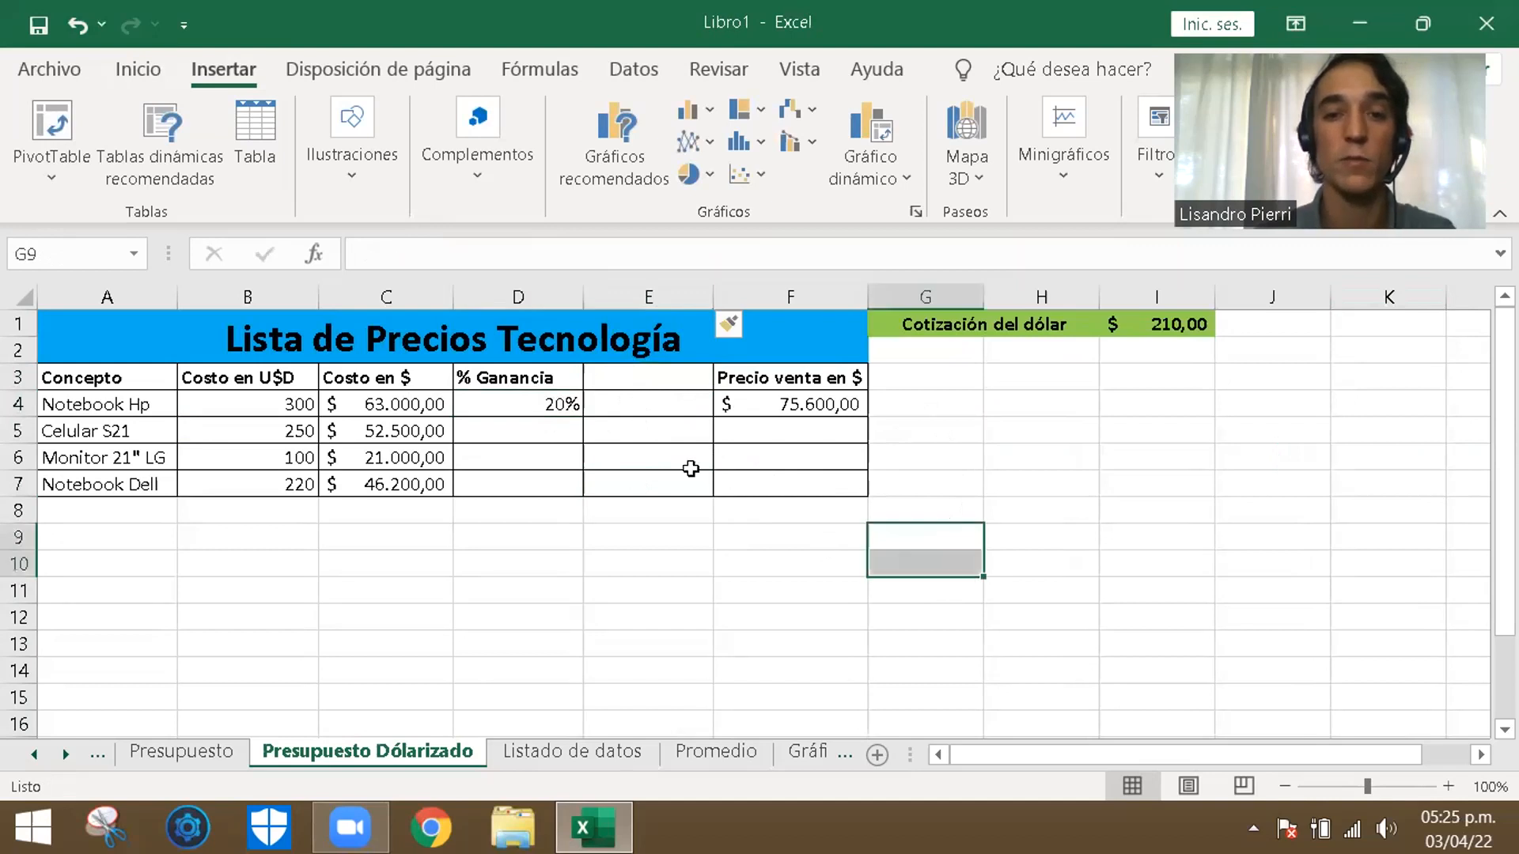
click(825, 415)
key(Delete)
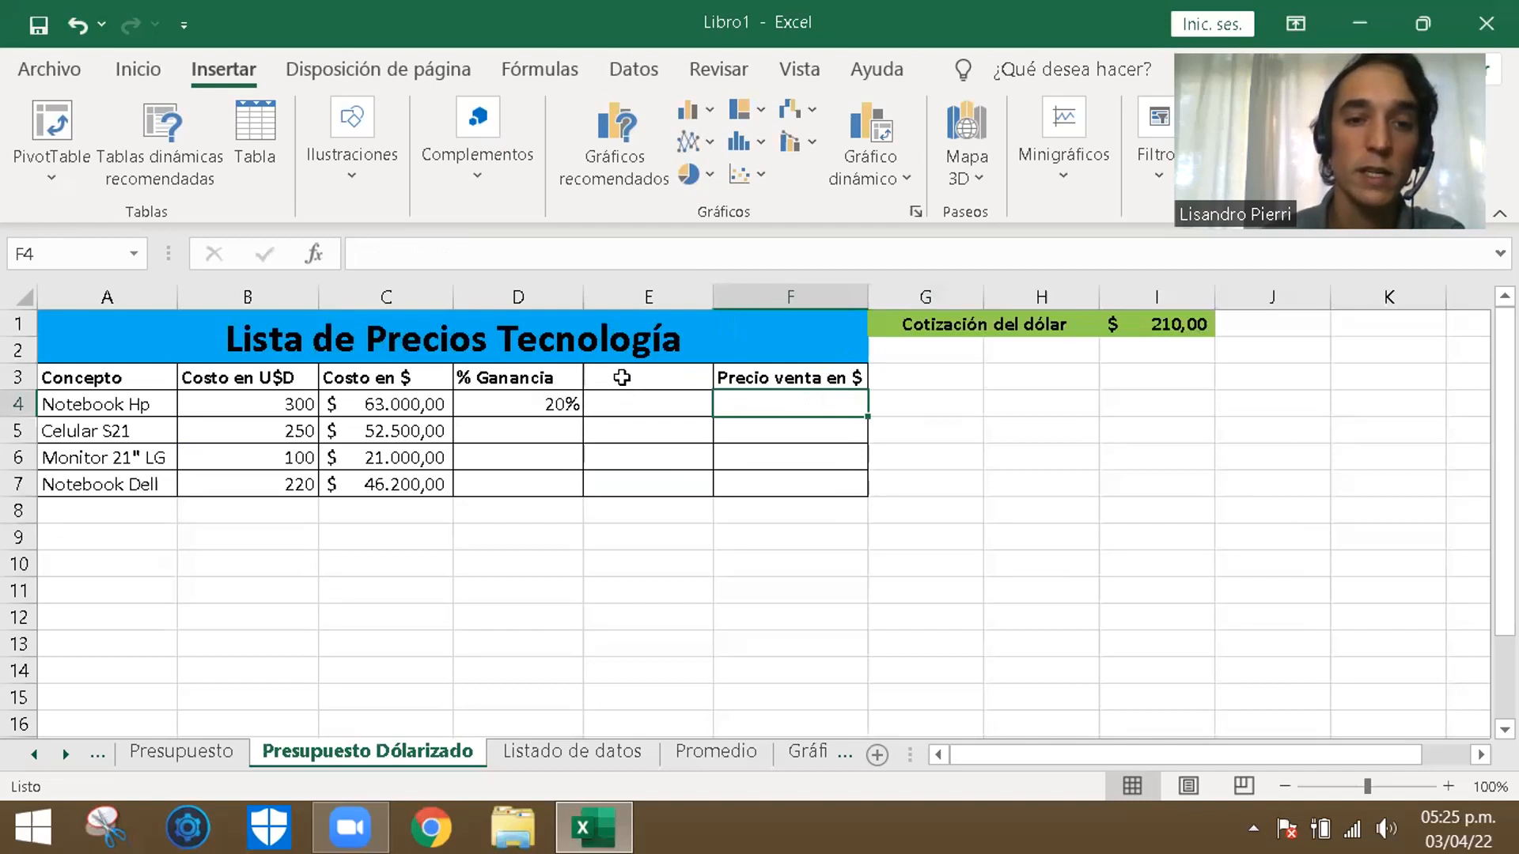
- Enter the header "% Ganancia en $" in cell E3 of the empty column
double_click(648, 369)
text(% Ganancia en $)
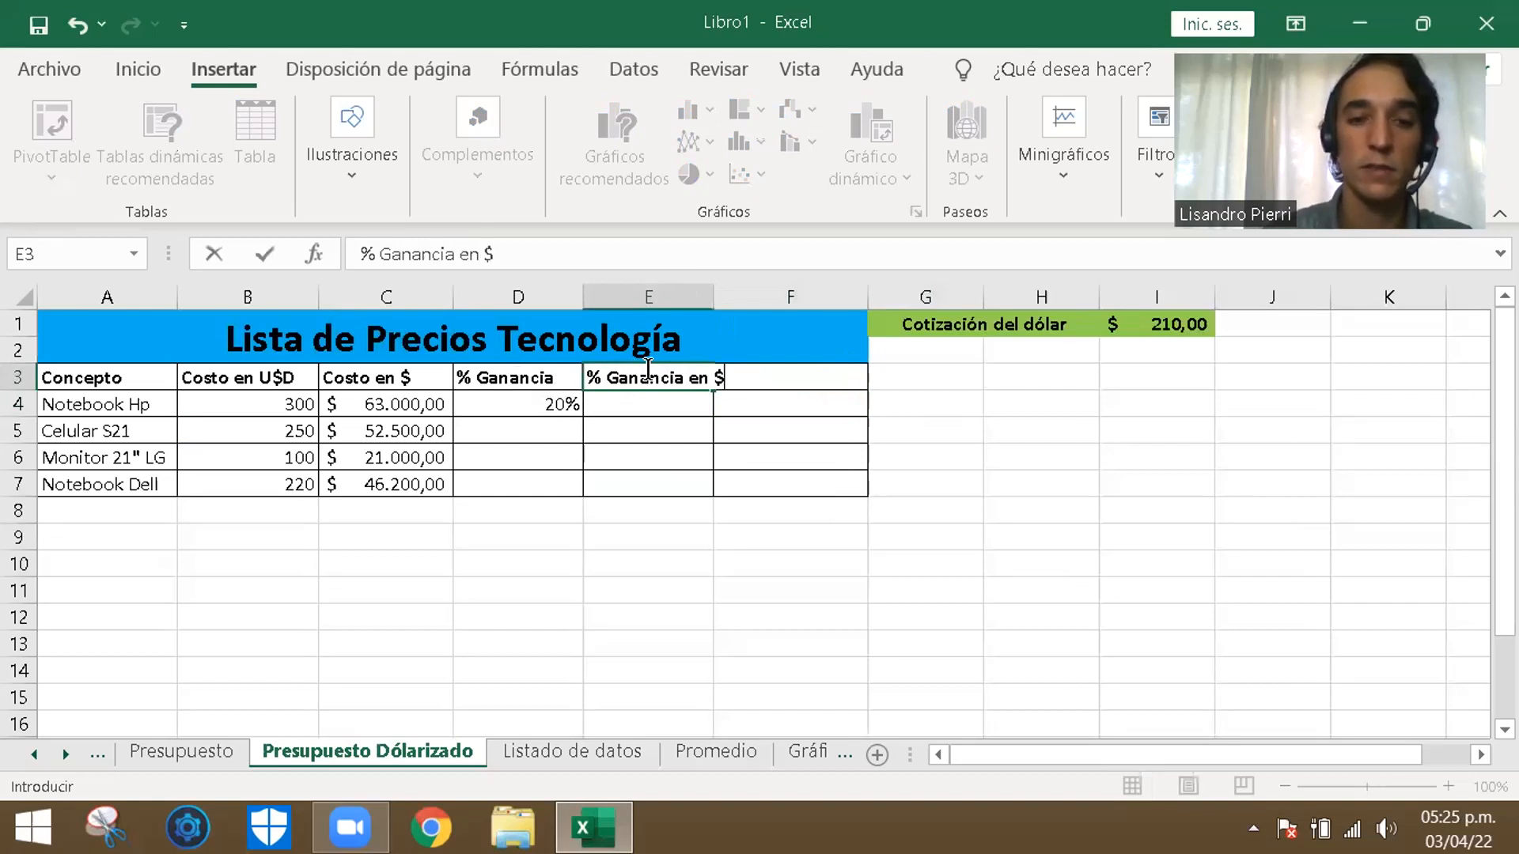
key(Return)
click(688, 621)
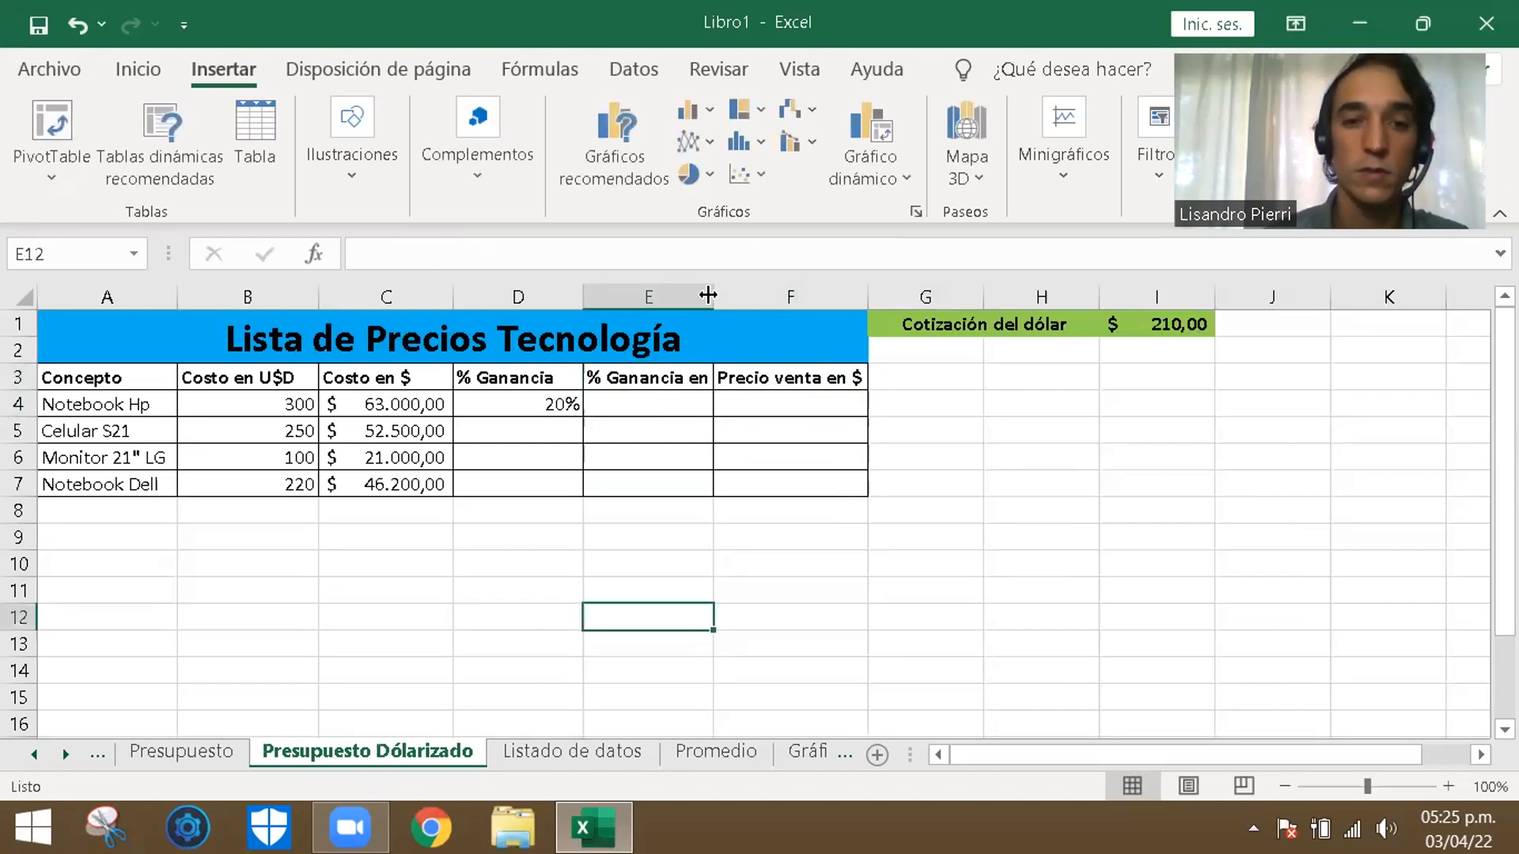
- Widen column E to fit its % Ganancia en $ header and narrow column D to fit the % Ganancia header
drag(707, 295, 724, 295)
key(Right)
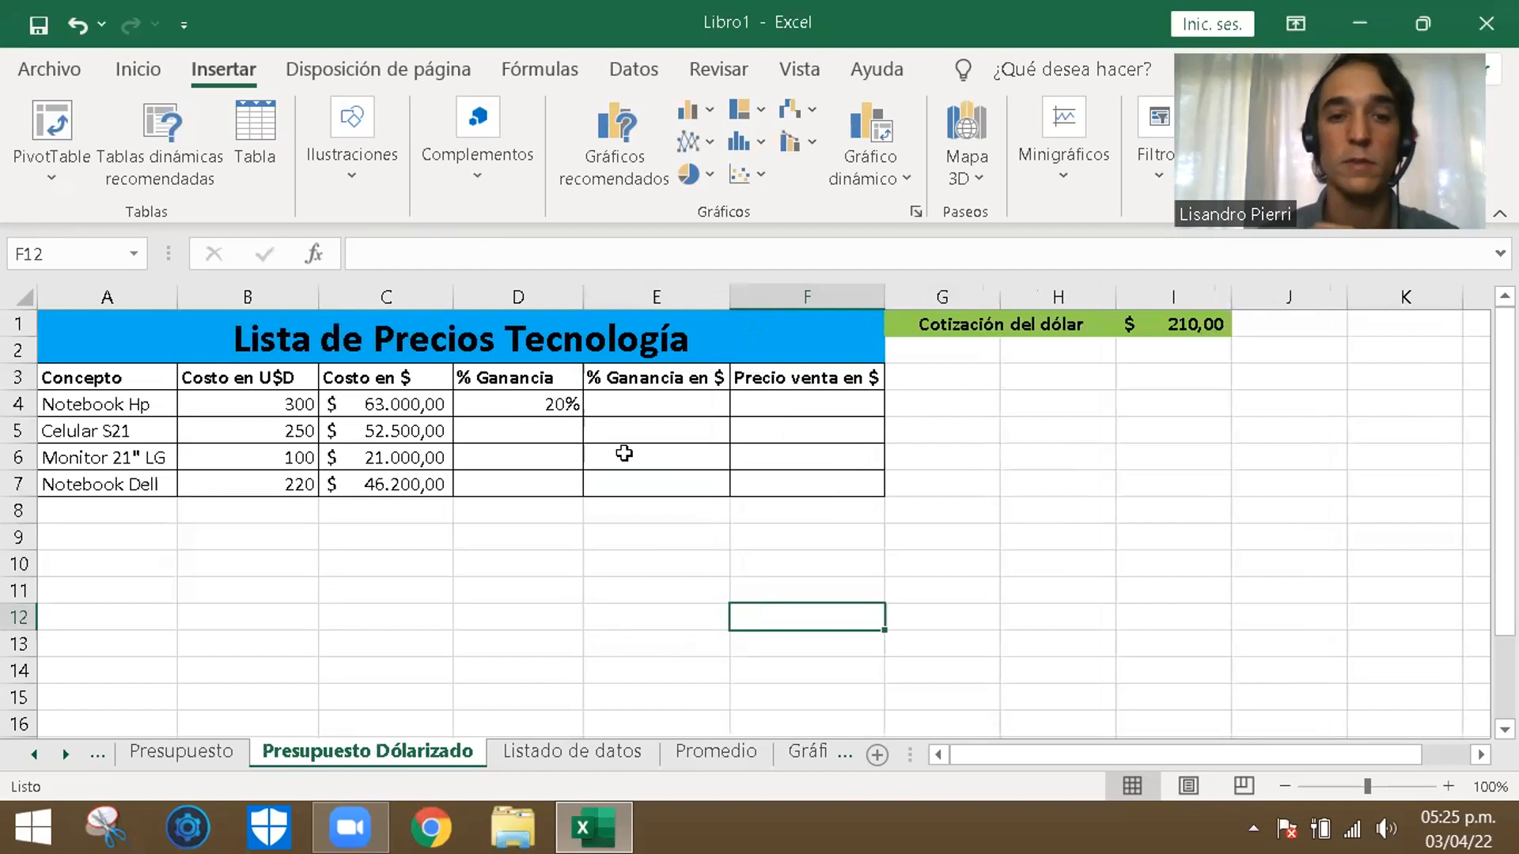
click(559, 402)
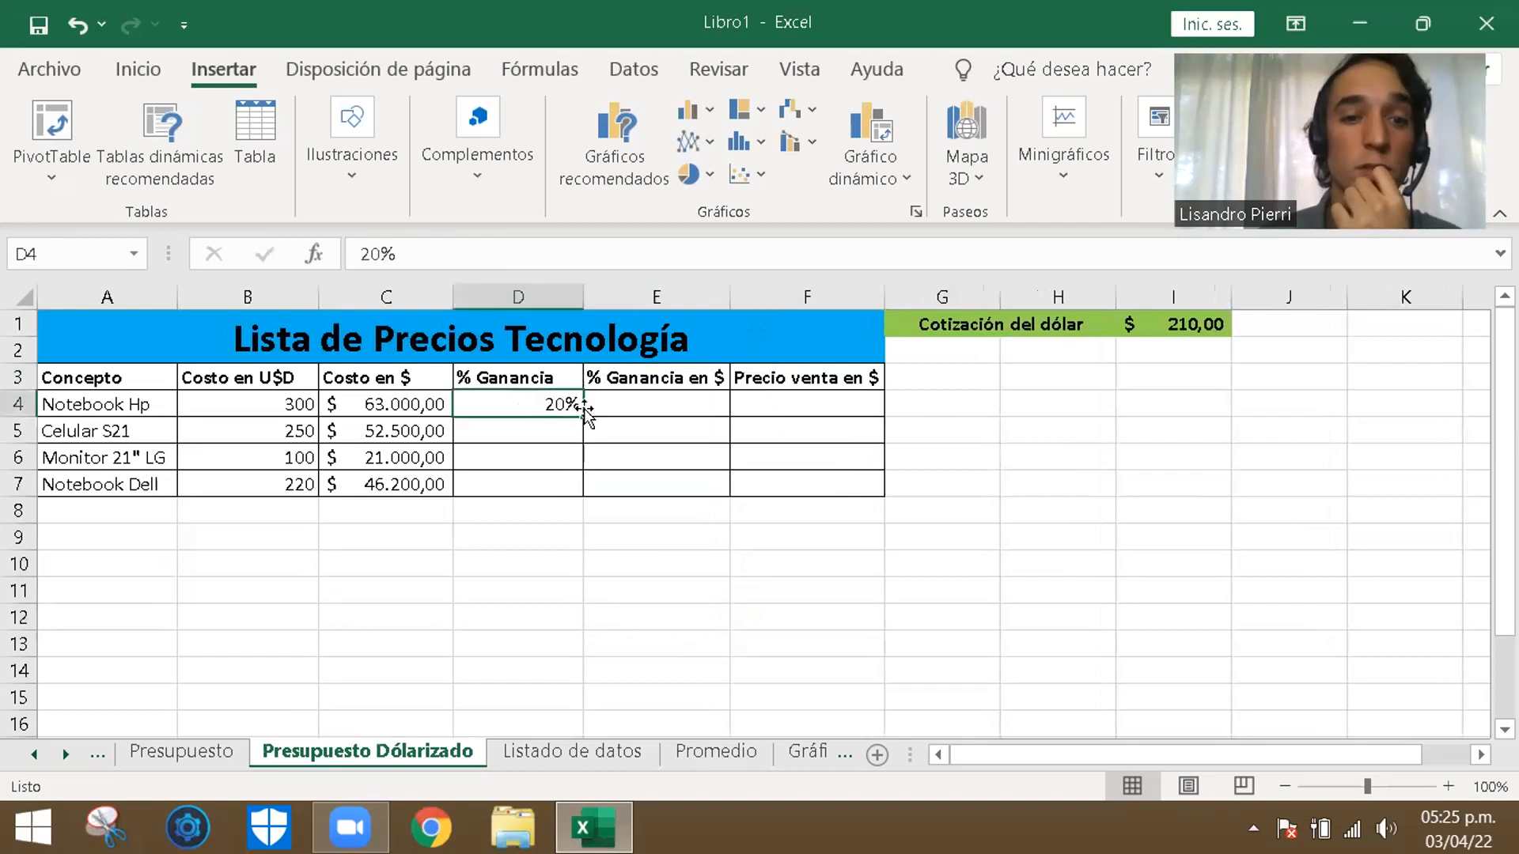
drag(585, 288, 560, 288)
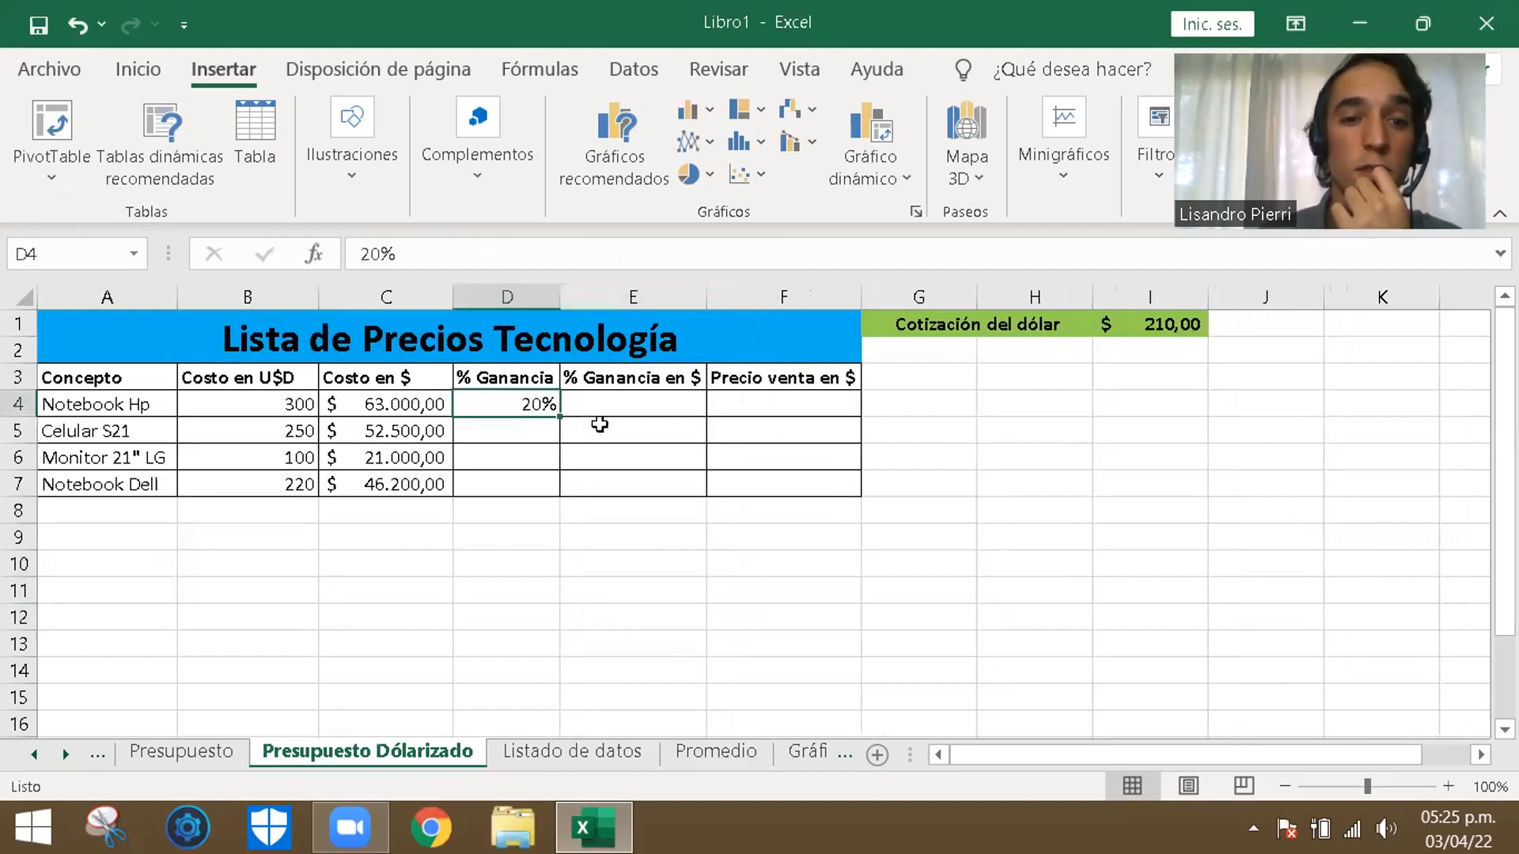
- Enter the formula =C4*D4 in E4 to calculate the Notebook Hp profit in pesos
click(601, 405)
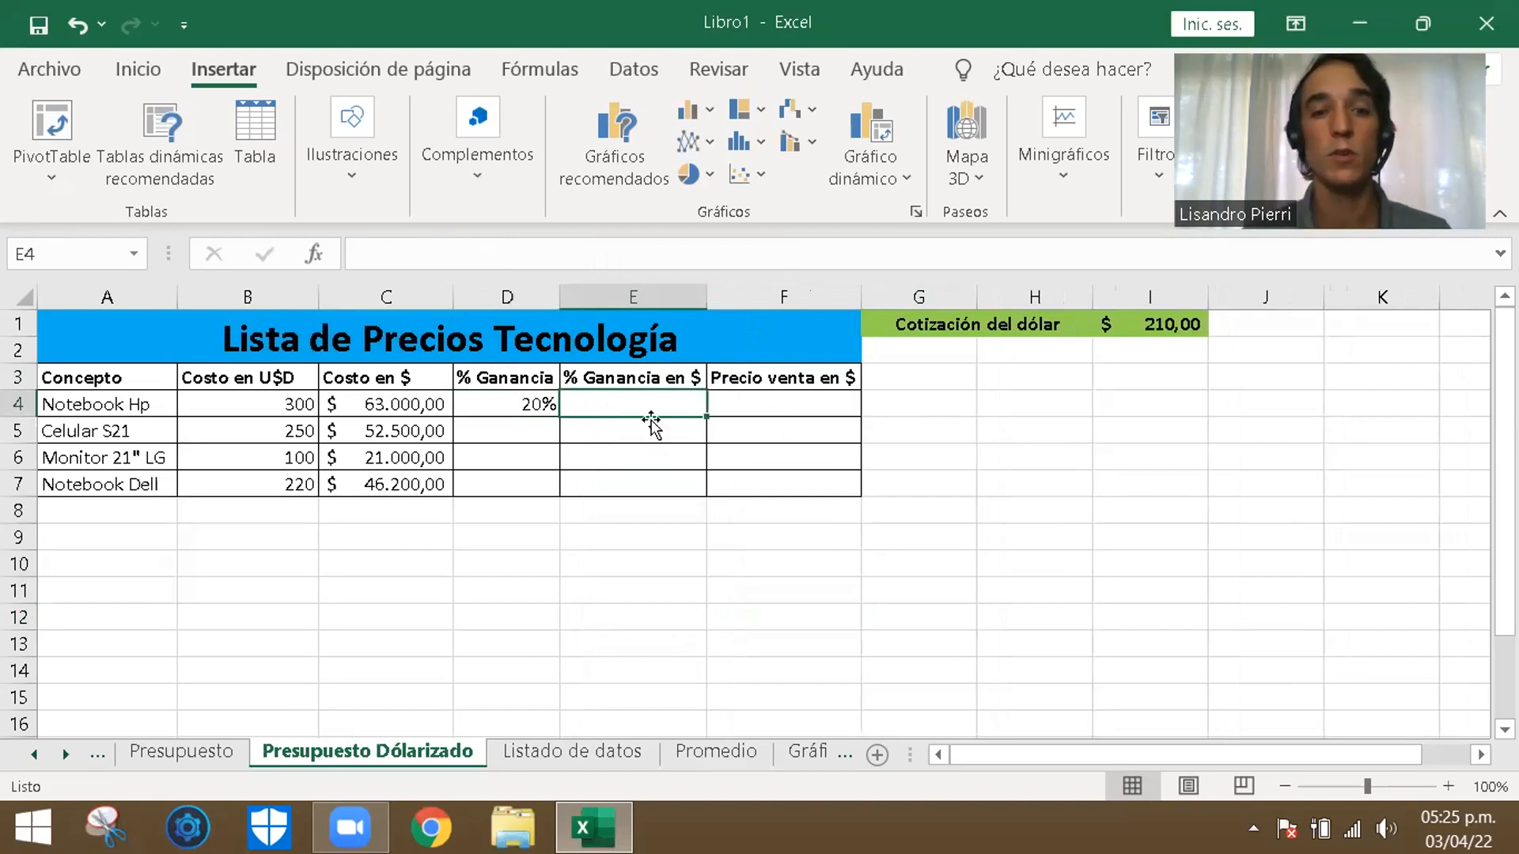
text(=)
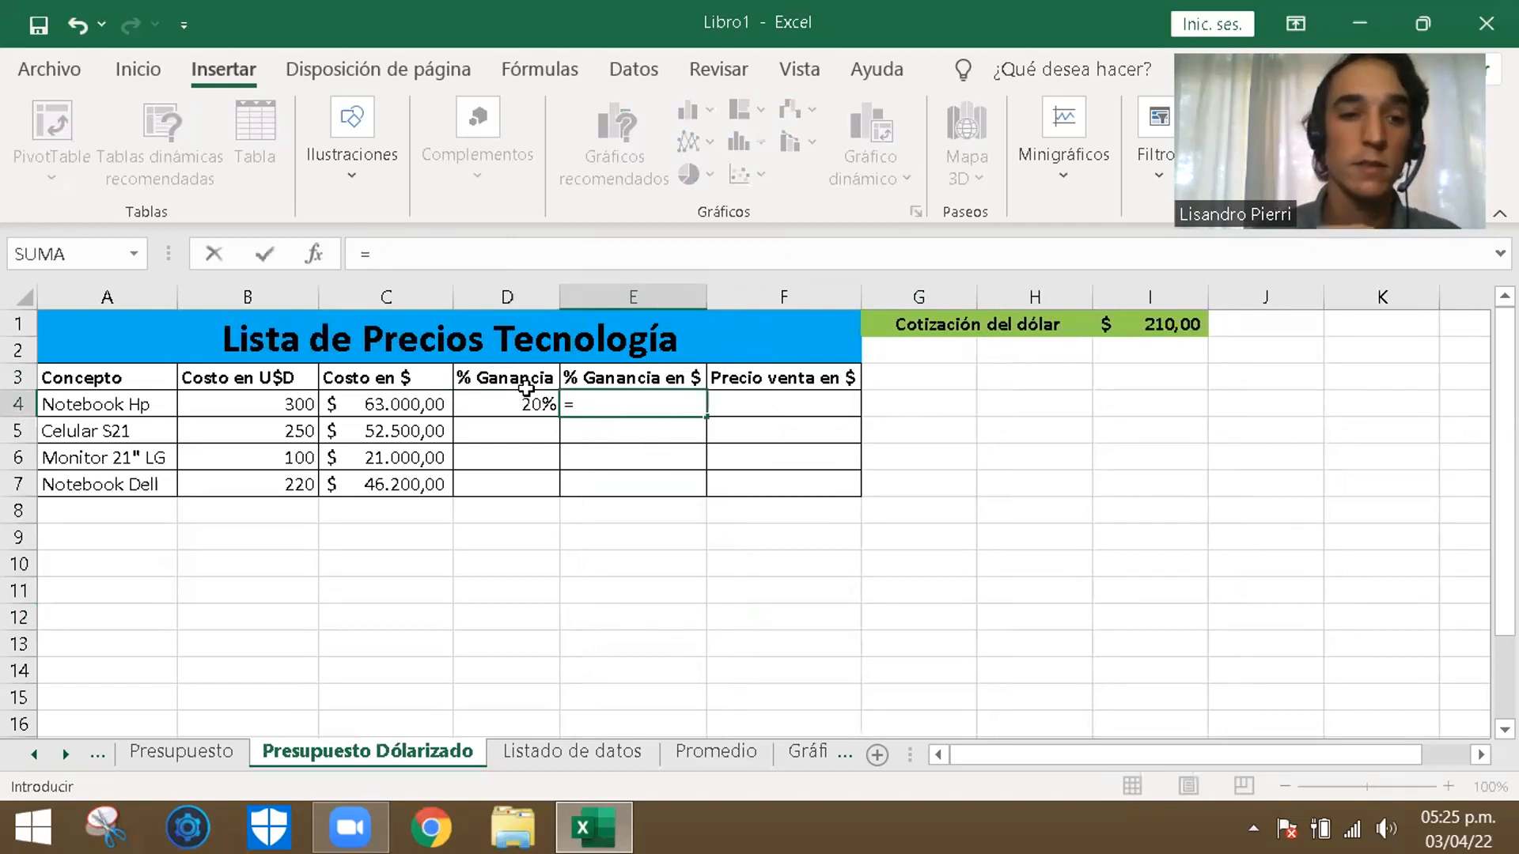
click(417, 402)
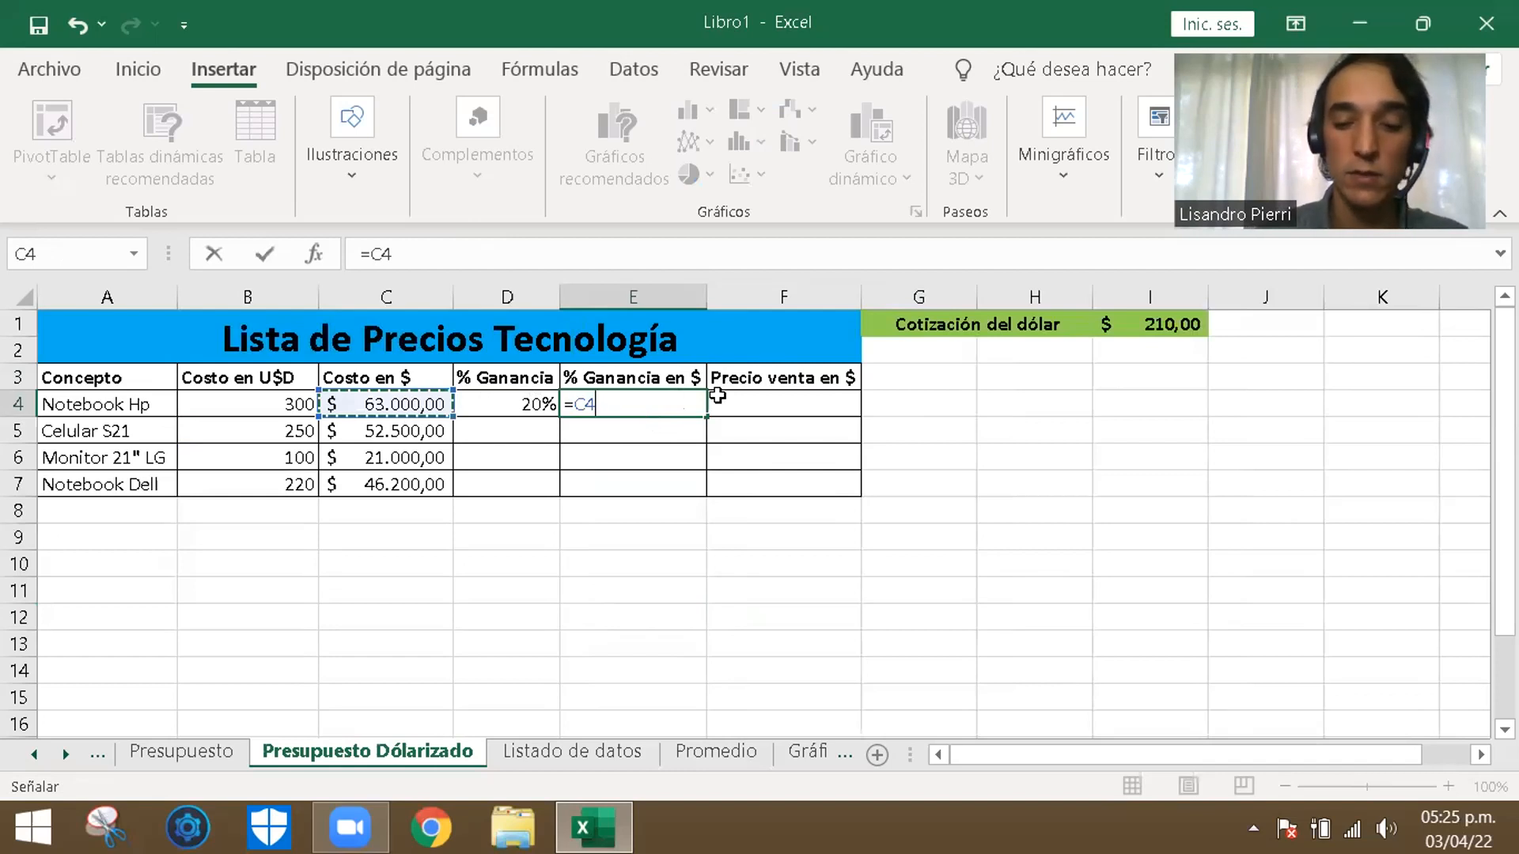
text(*)
click(527, 405)
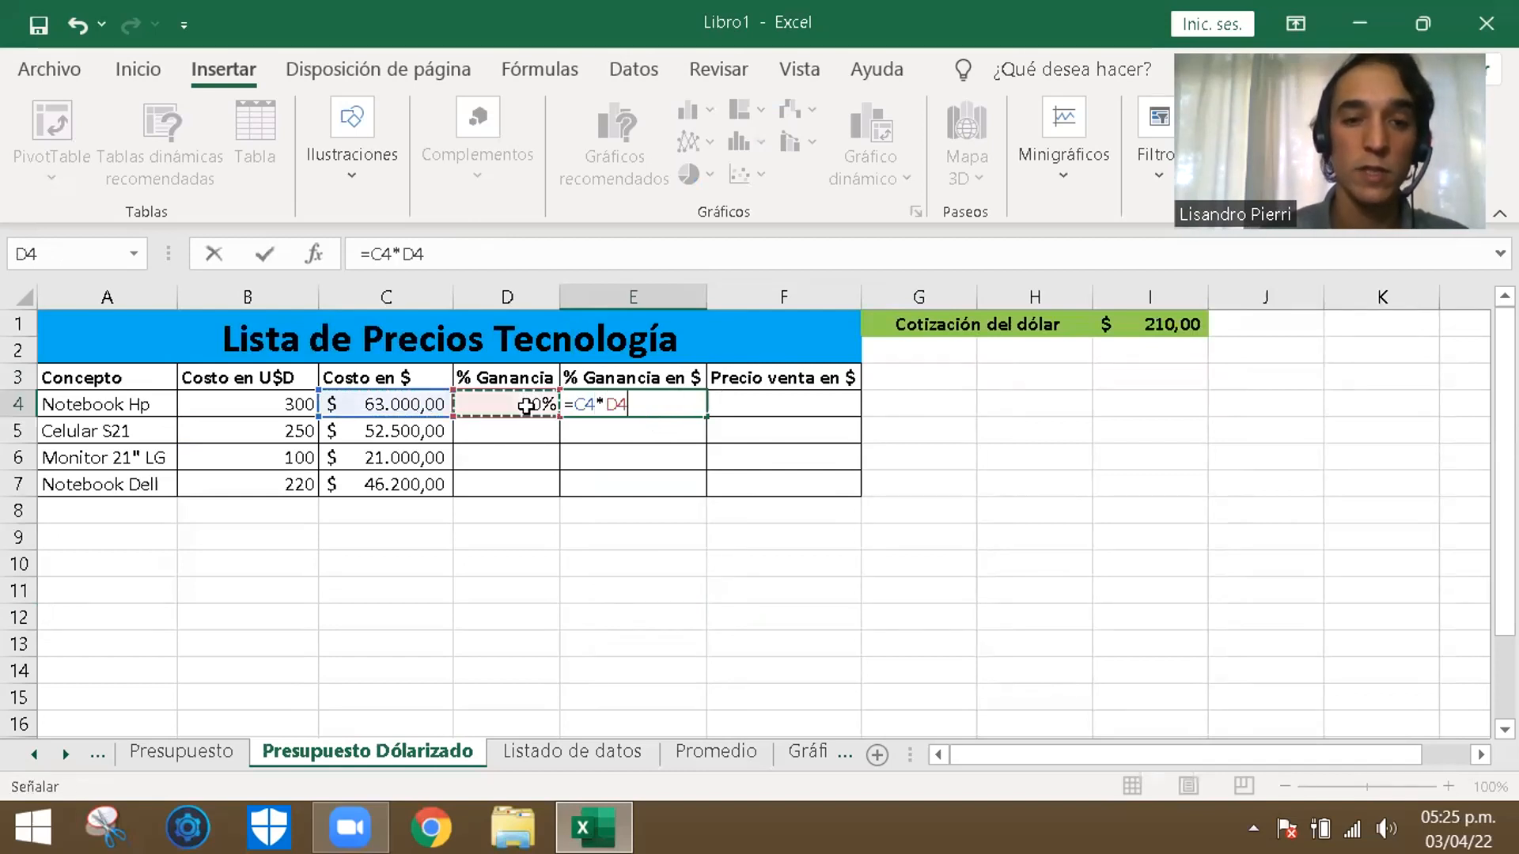
key(Return)
- Change the number format of the profit amount in E4 from percentage to thousands-separator style
click(643, 407)
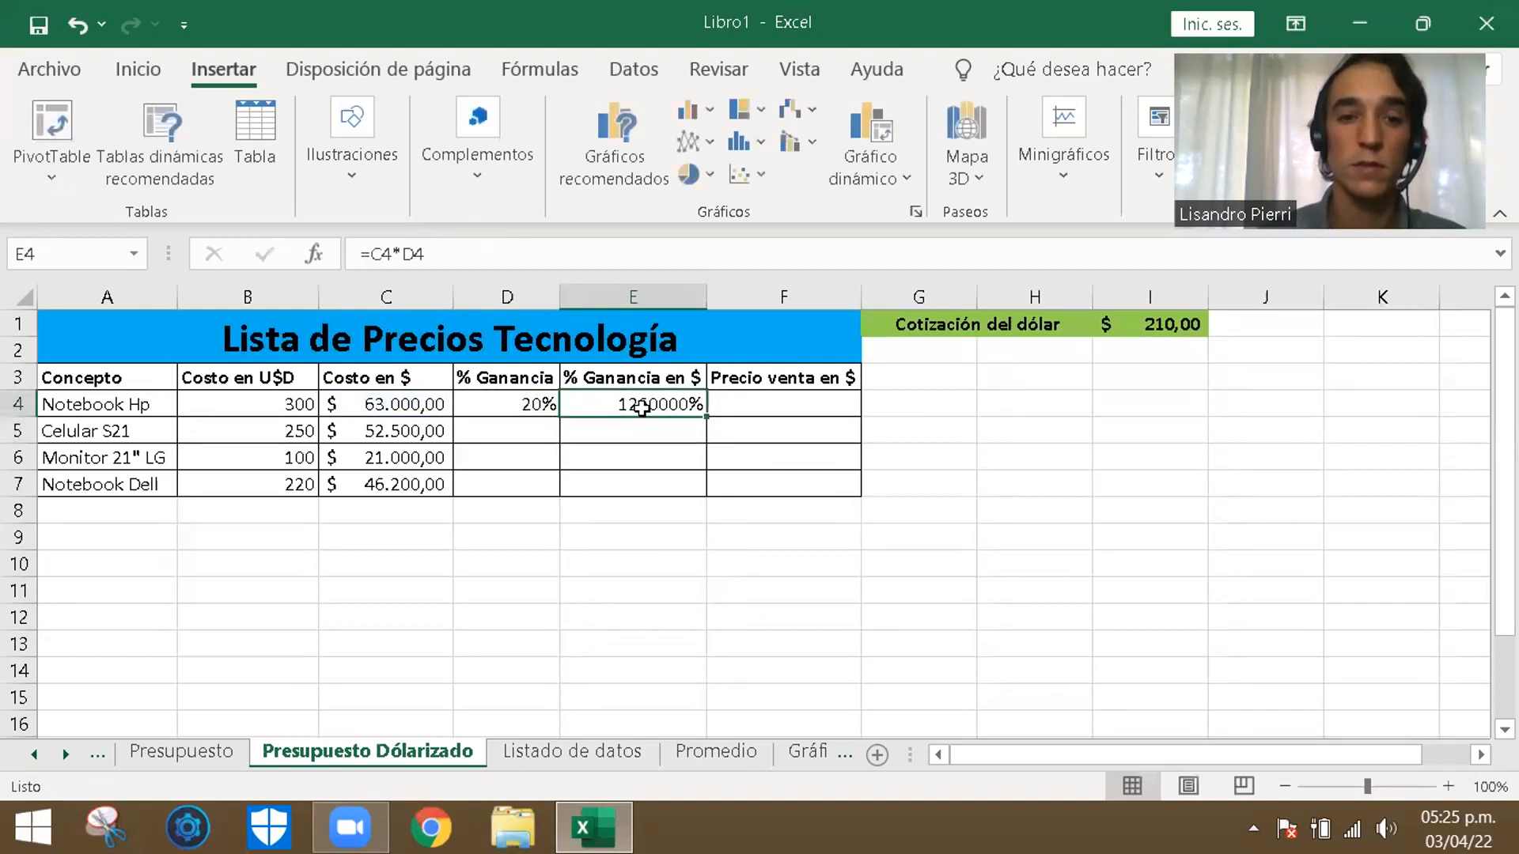
click(139, 71)
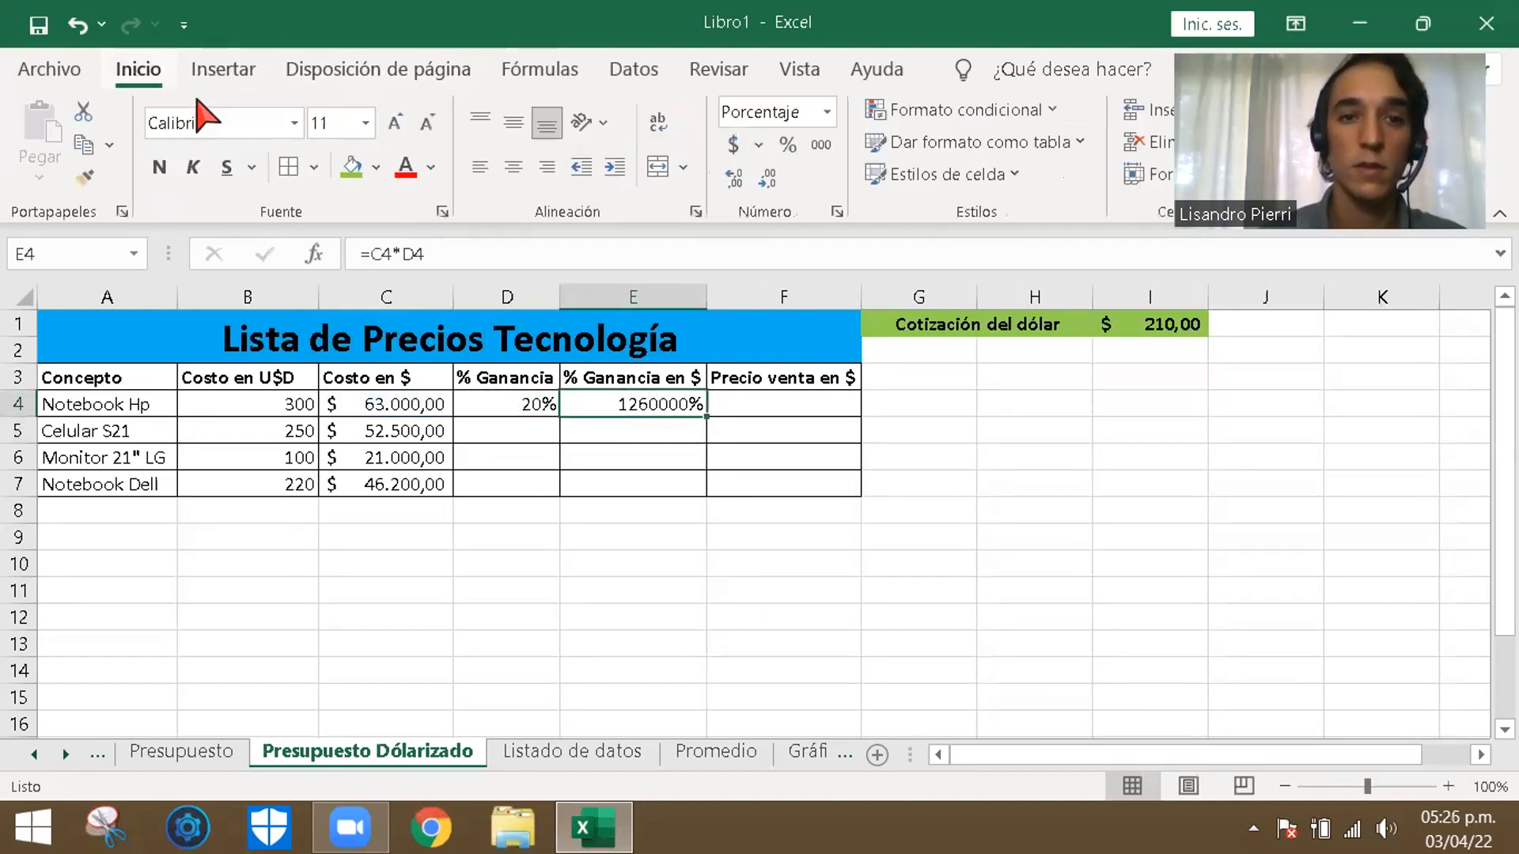
click(820, 149)
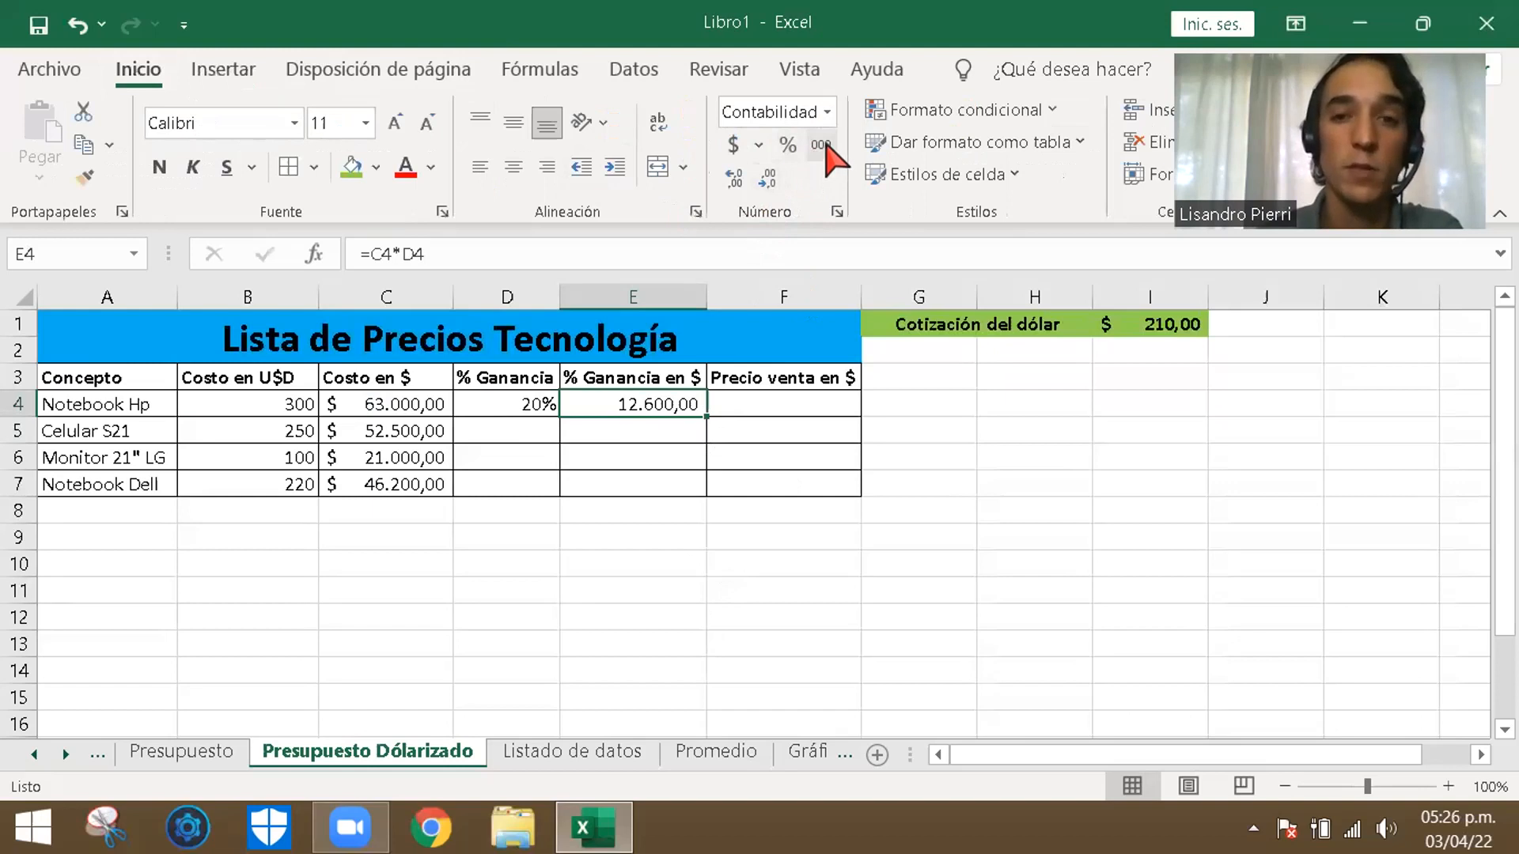
click(646, 562)
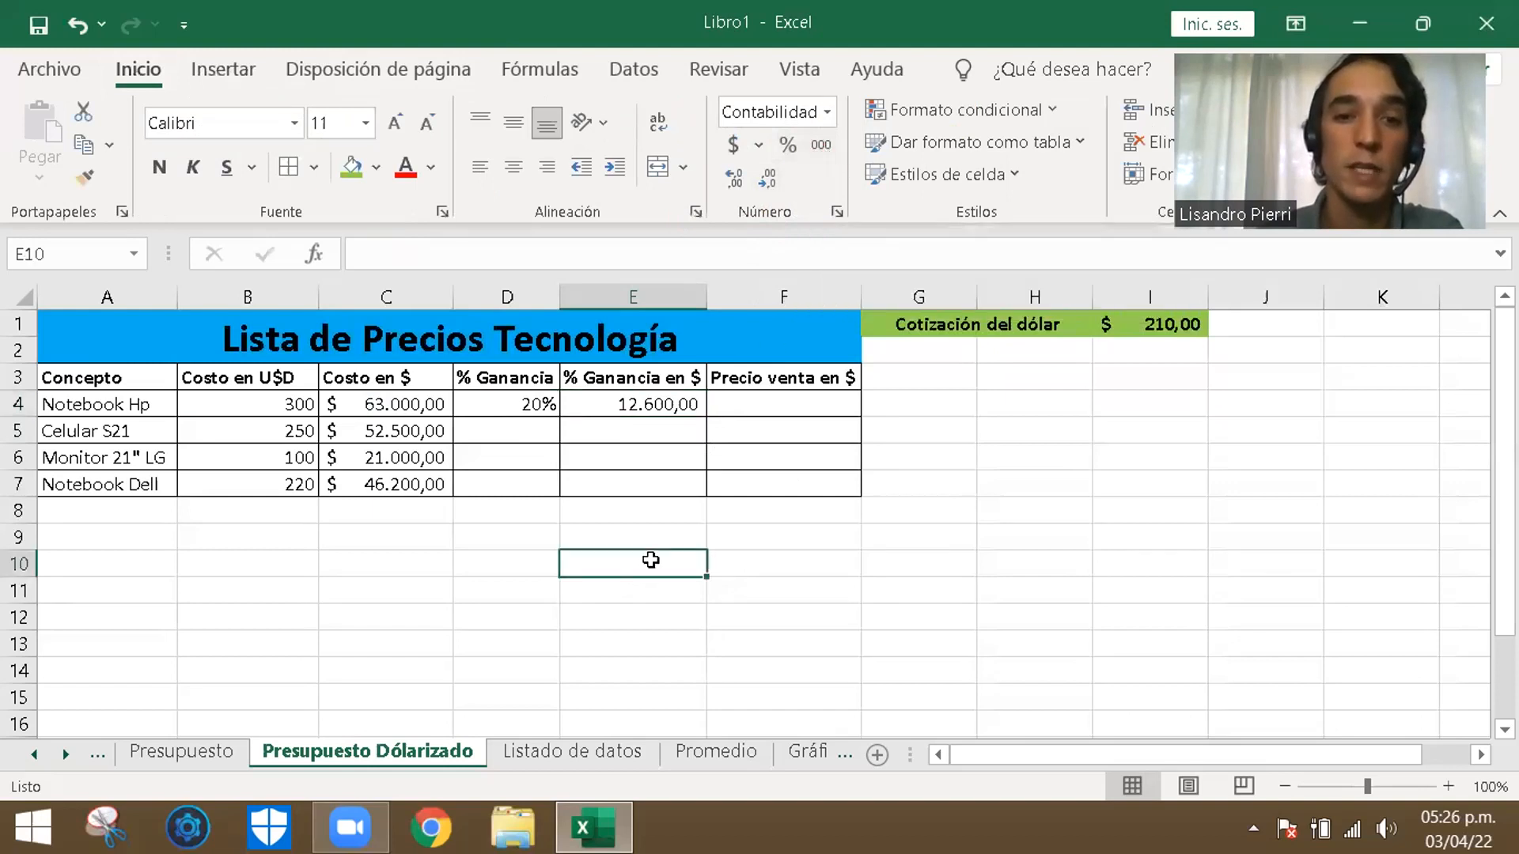
click(677, 404)
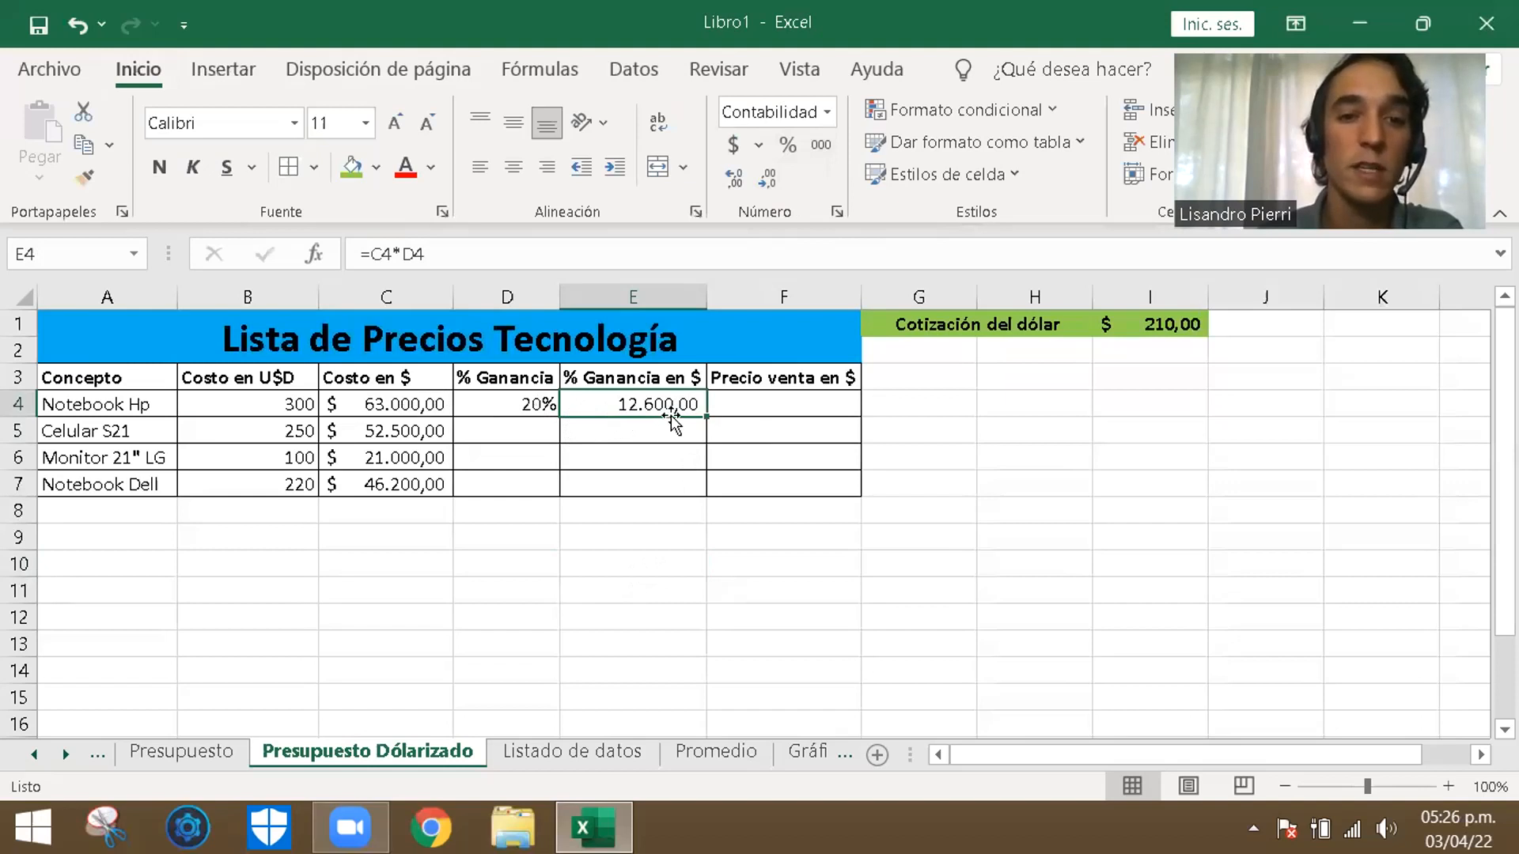
click(621, 561)
click(620, 538)
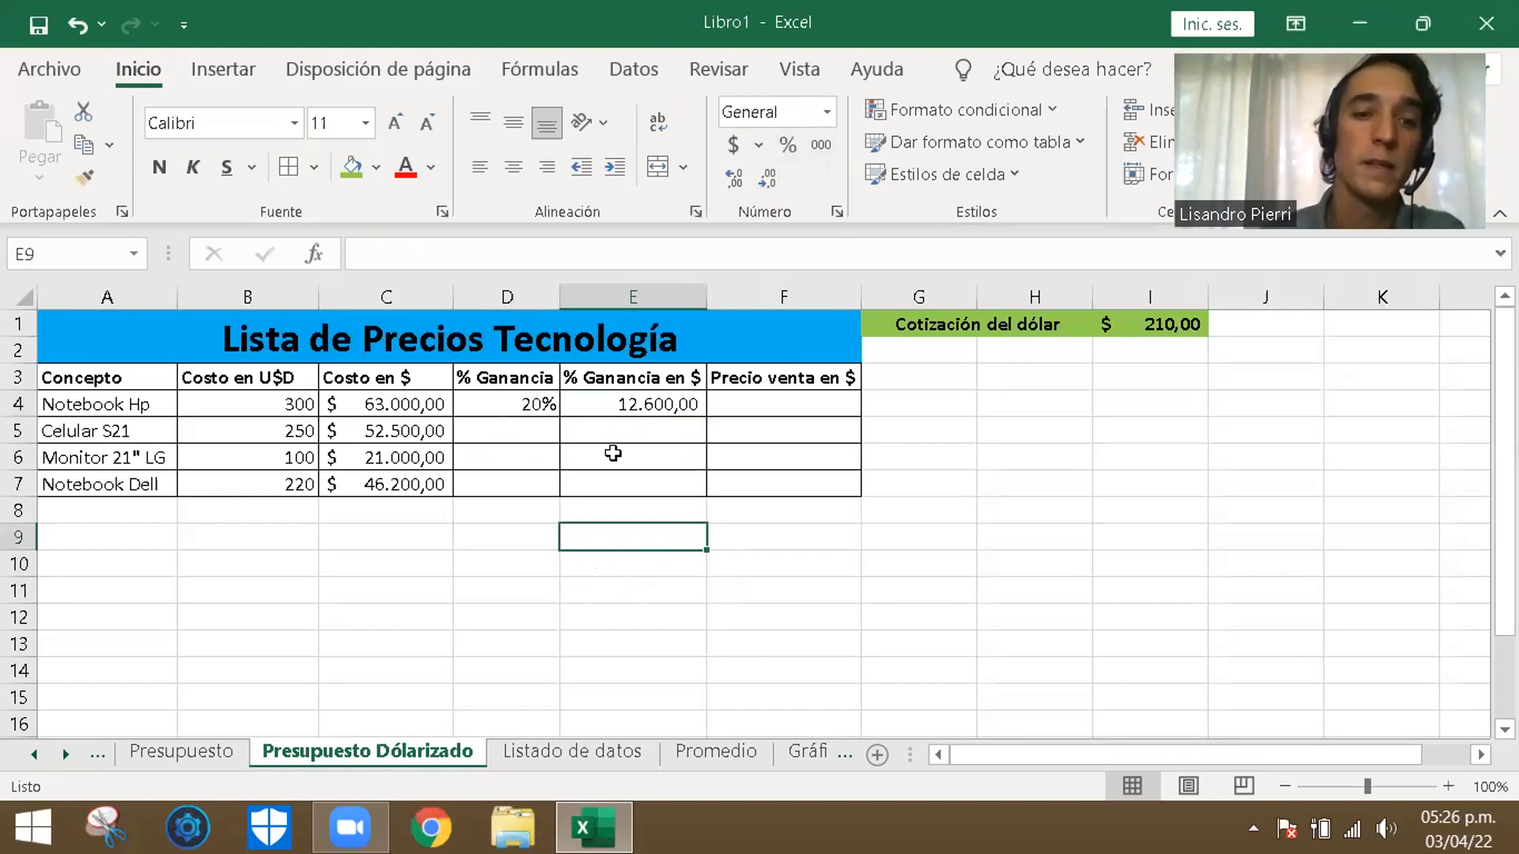
click(544, 404)
click(537, 432)
- Fill the profit formula from E4 down through E7 for the remaining products
click(639, 404)
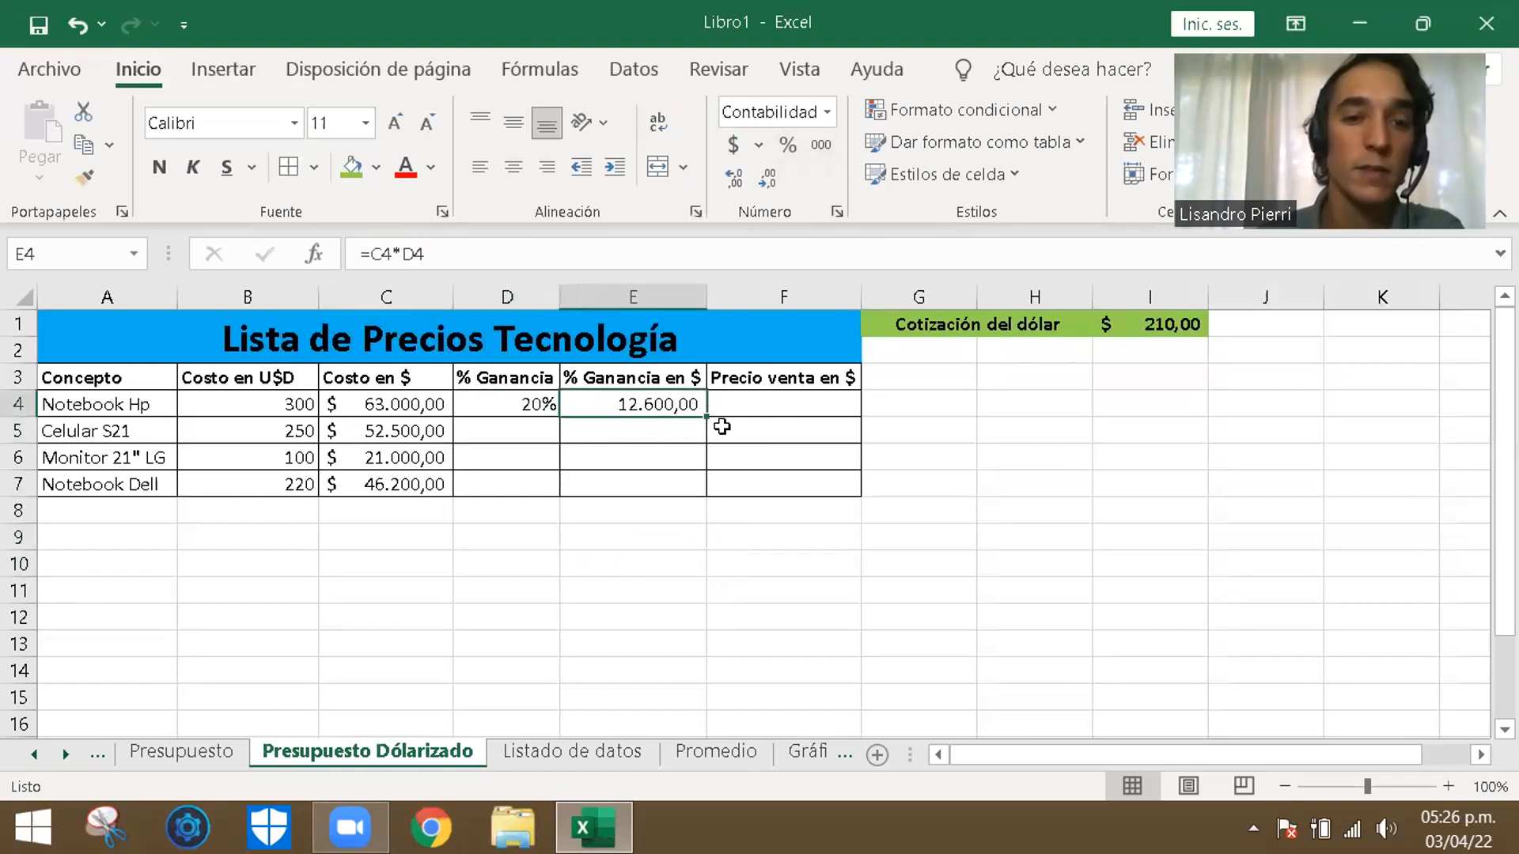
drag(709, 417, 688, 493)
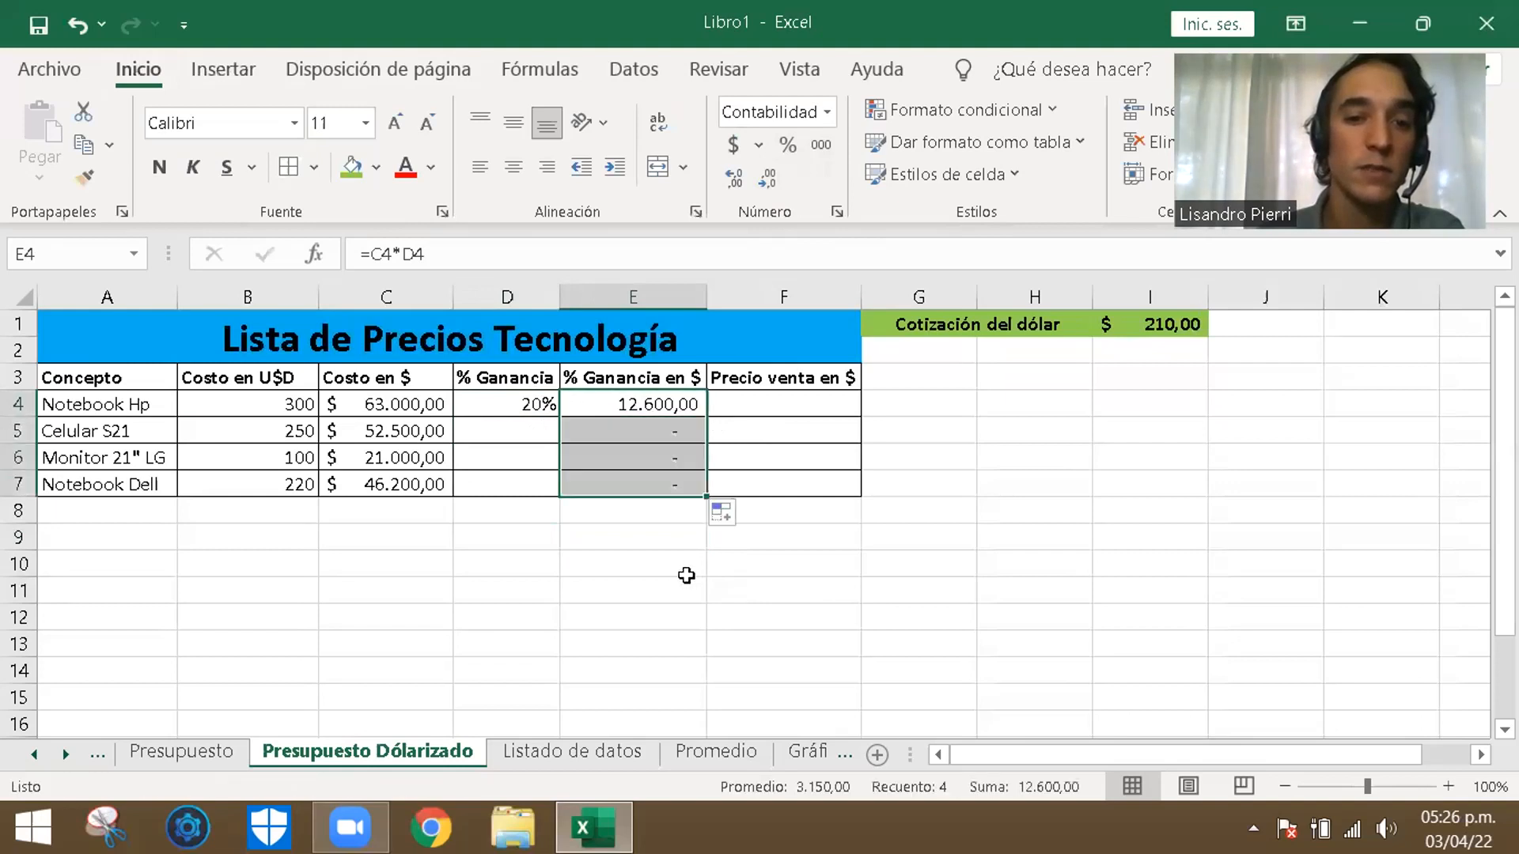
click(620, 431)
- Set the % Ganancia of Celular S21 in D5 to 15%
click(522, 427)
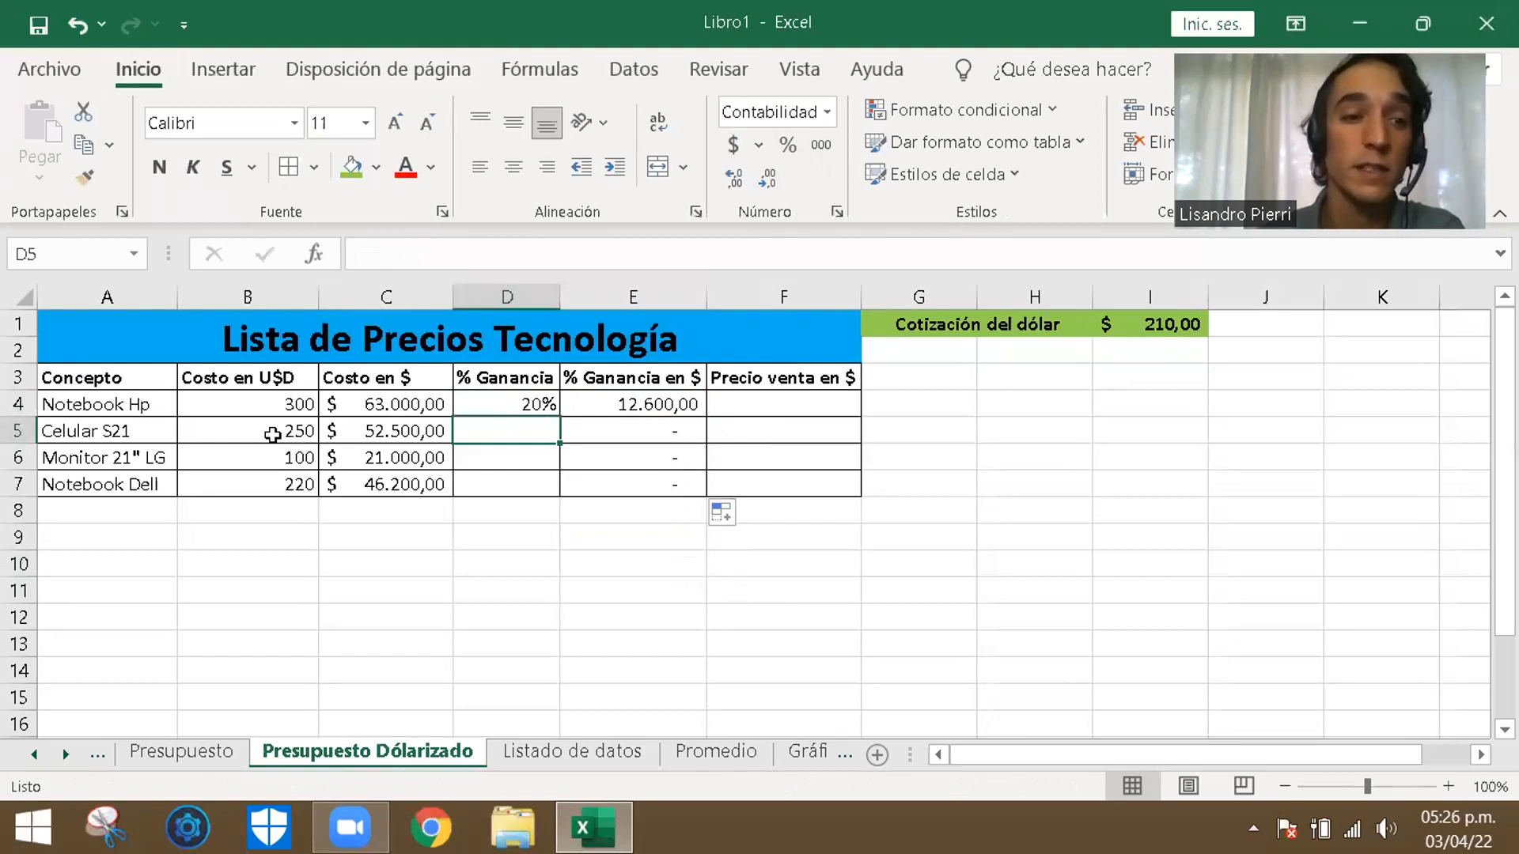
text(15)
key(Return)
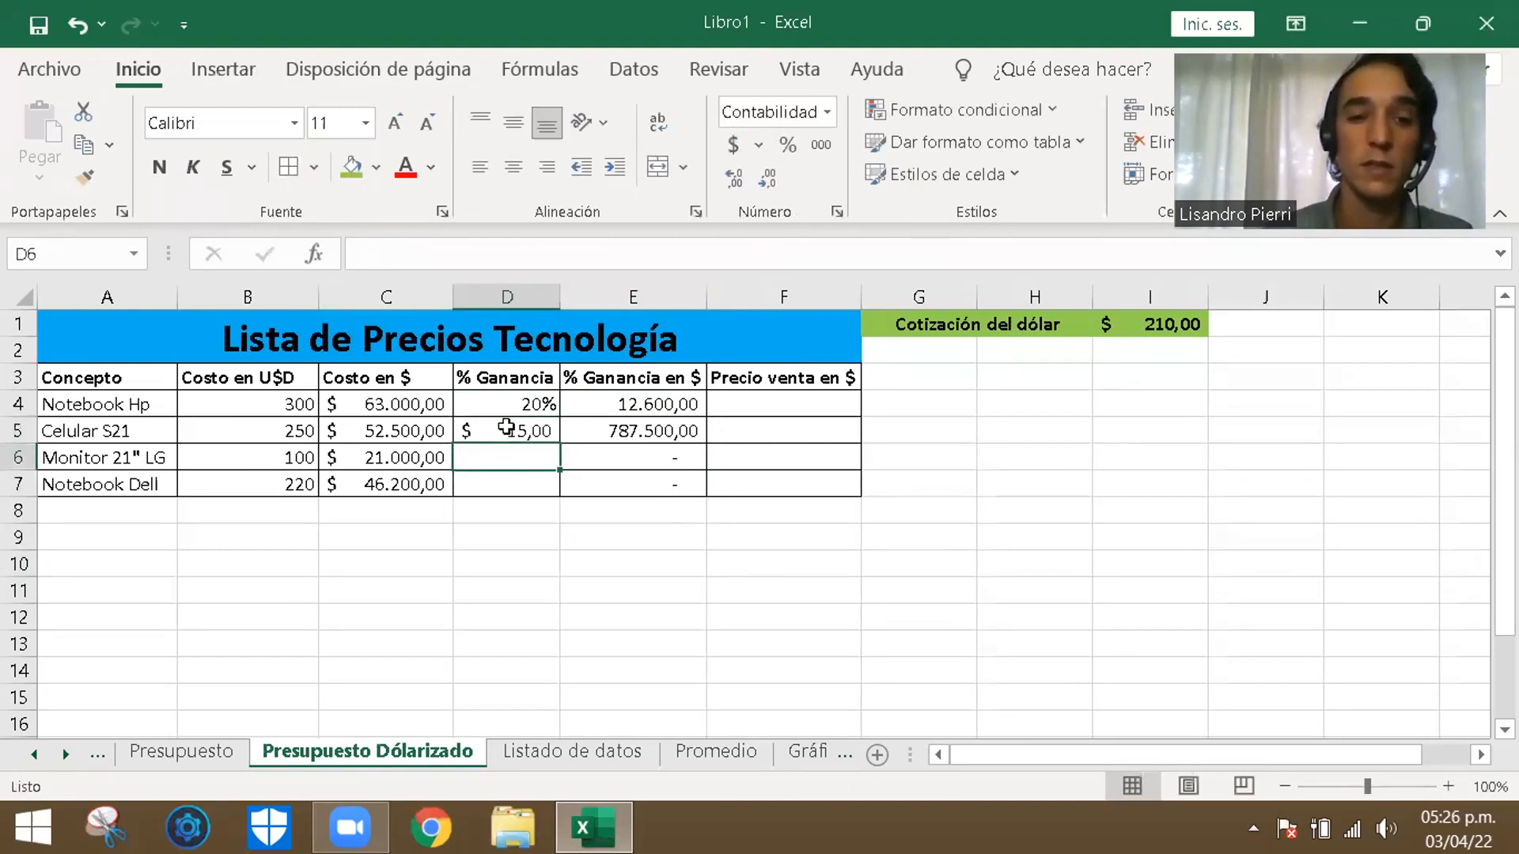
click(506, 427)
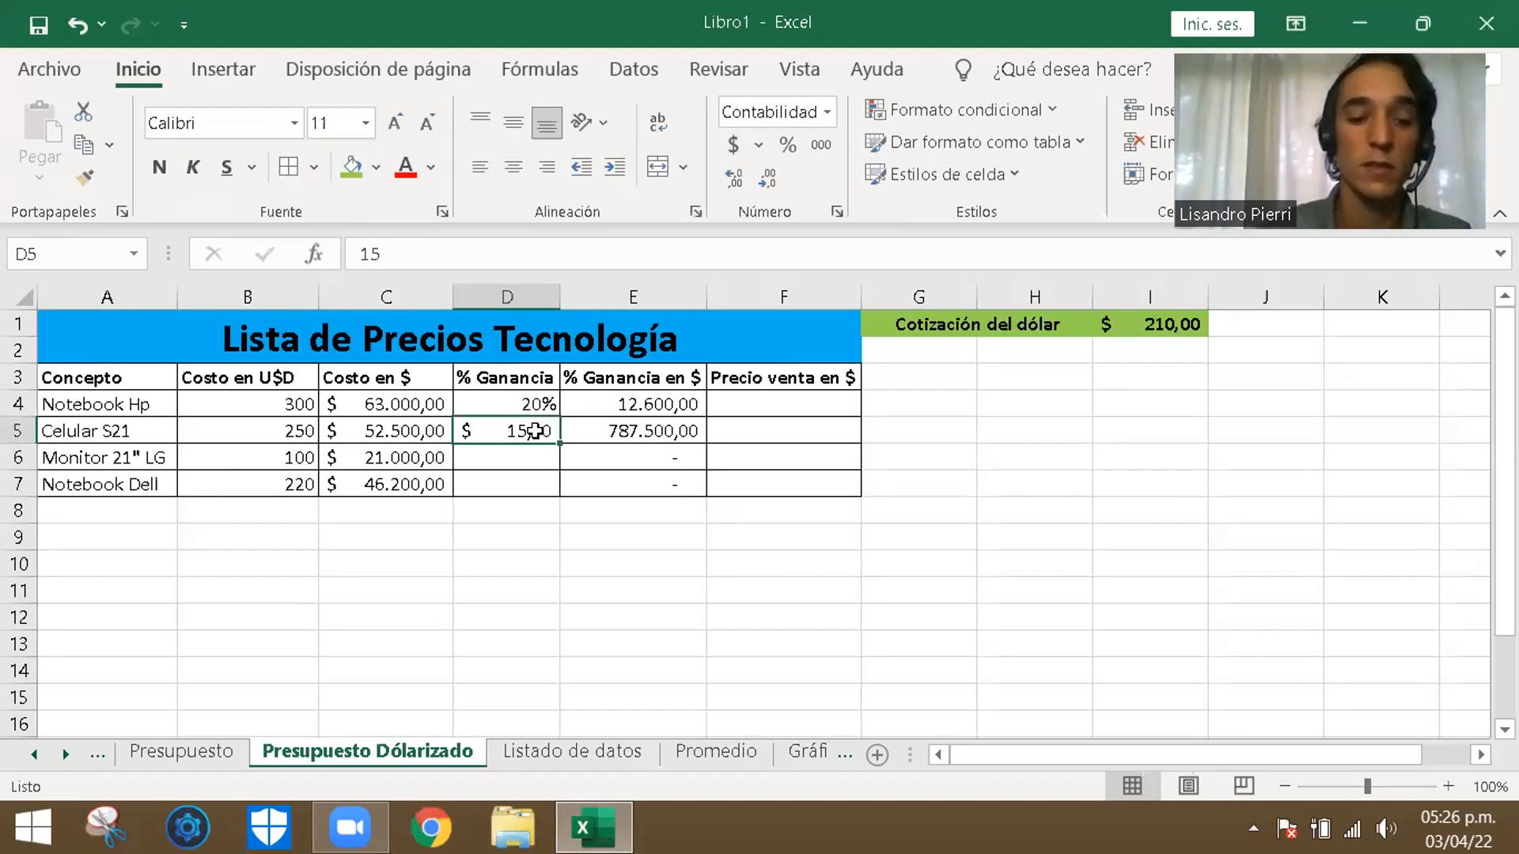
double_click(535, 432)
text(%)
key(Return)
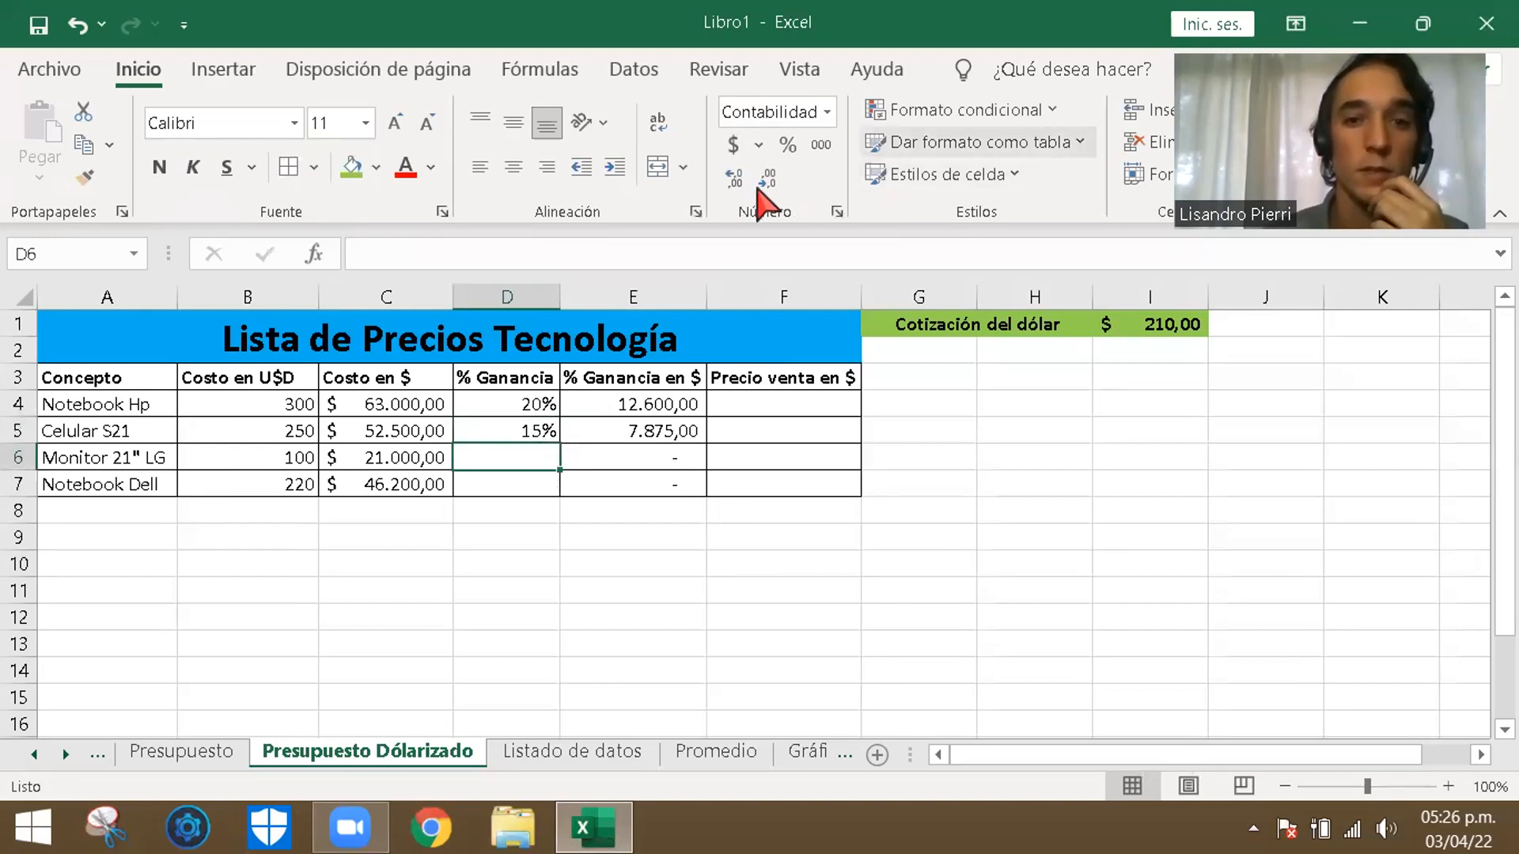
- Apply the percentage format to the empty % Ganancia cells D6 and D7
click(787, 145)
key(Return)
click(791, 145)
click(544, 458)
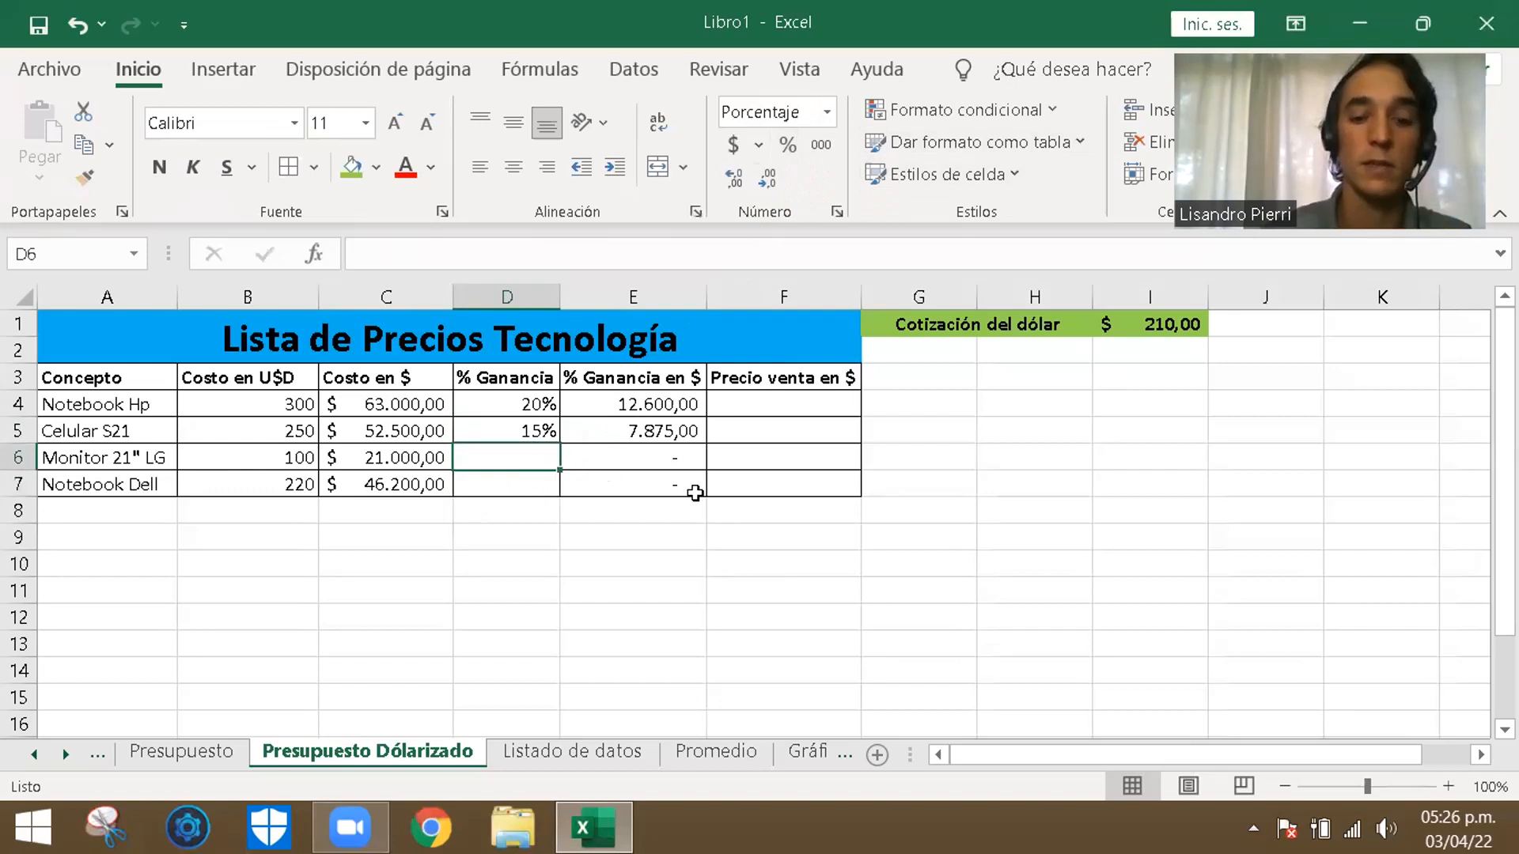
- Set the % Ganancia to 30% for Monitor 21" LG in D6 and to 25% for Notebook Dell in D7
text(10)
key(BackSpace)
key(BackSpace)
text(30)
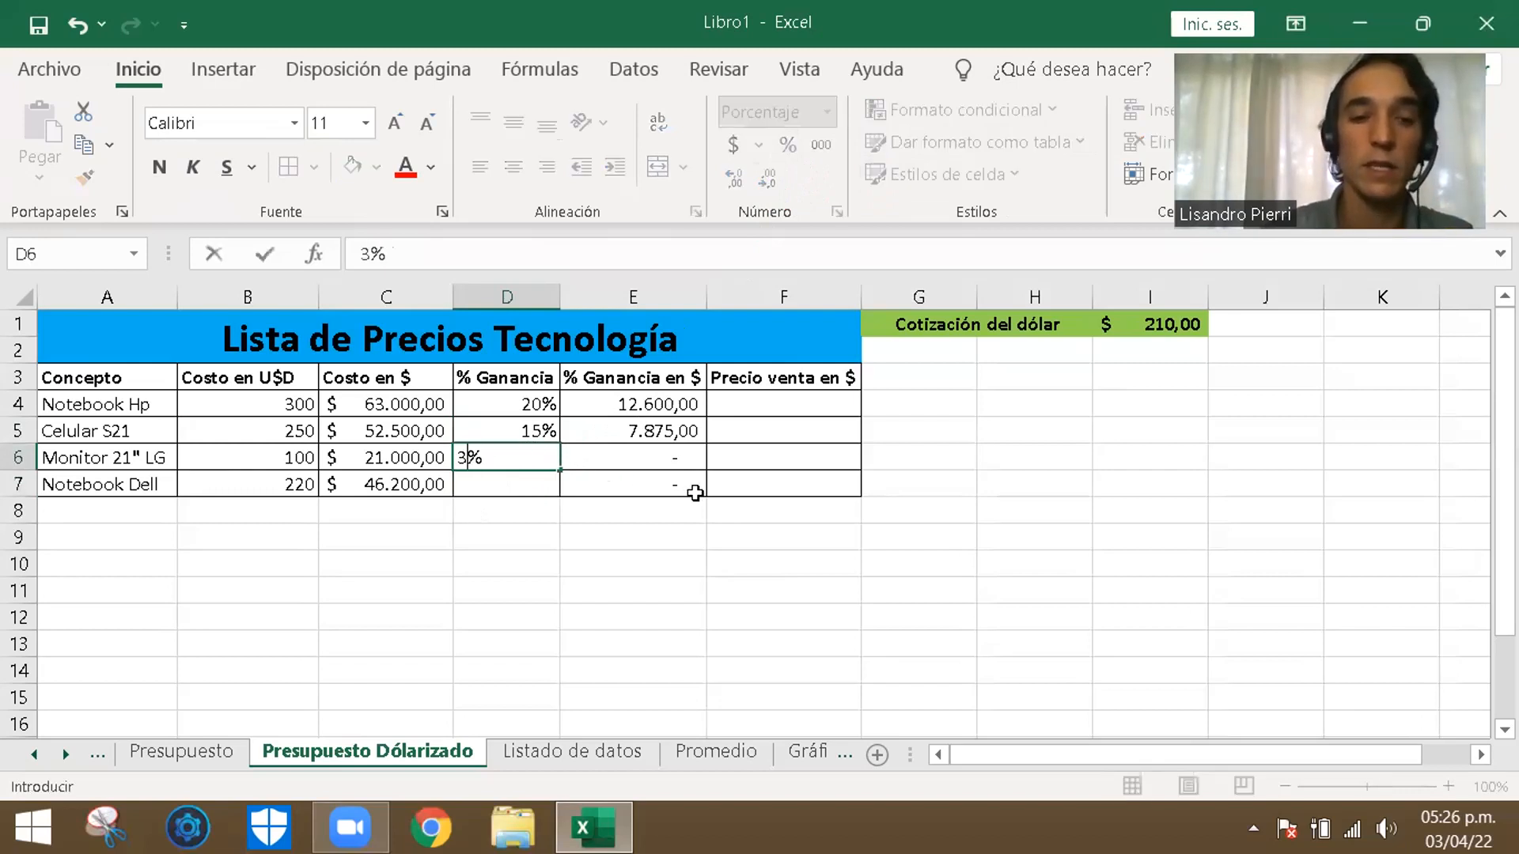
key(ctrl+Return)
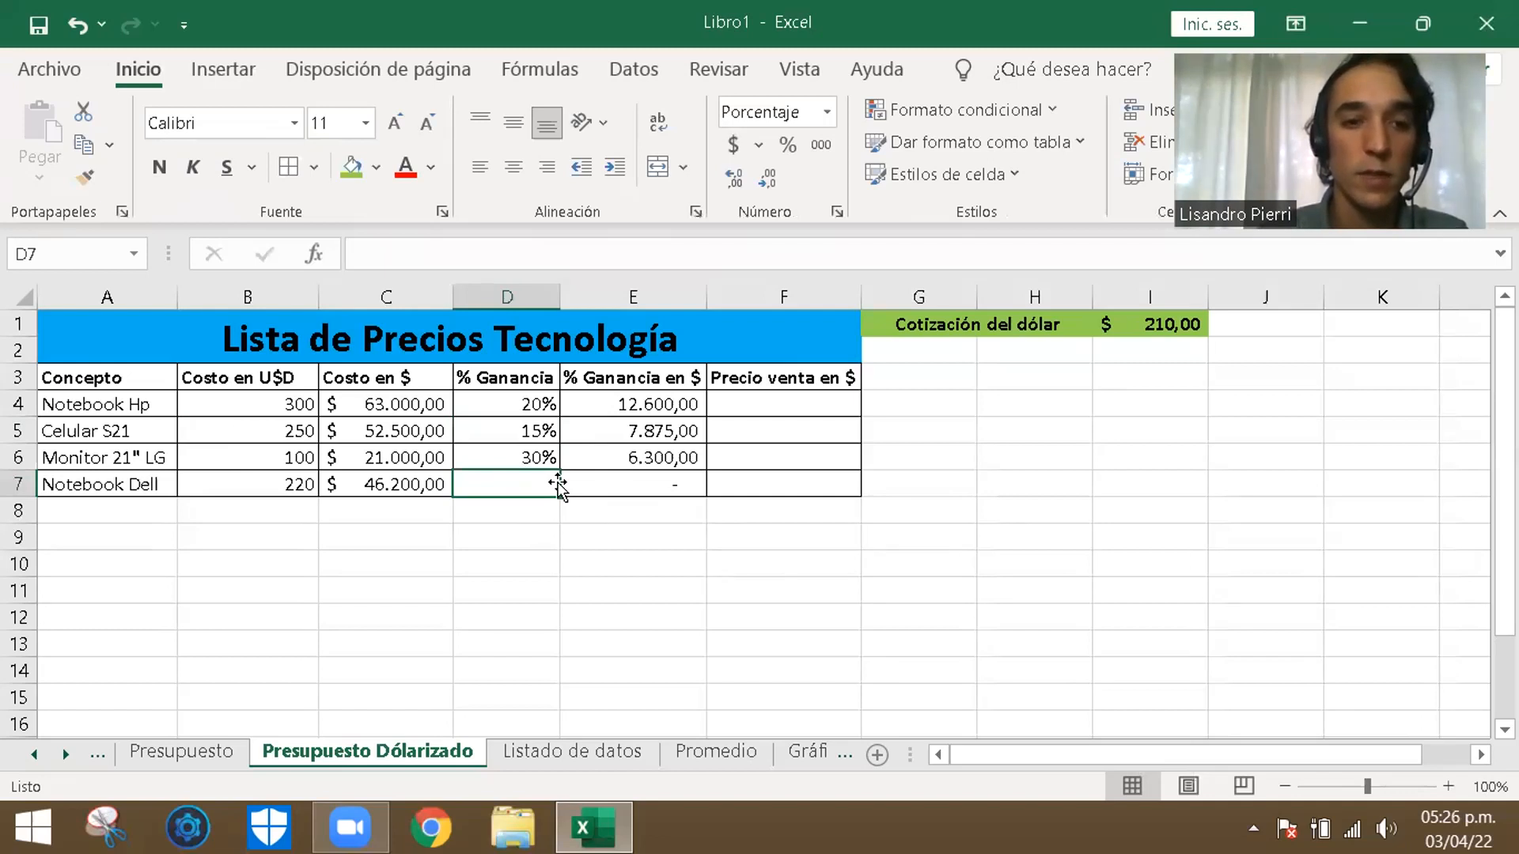
text(25)
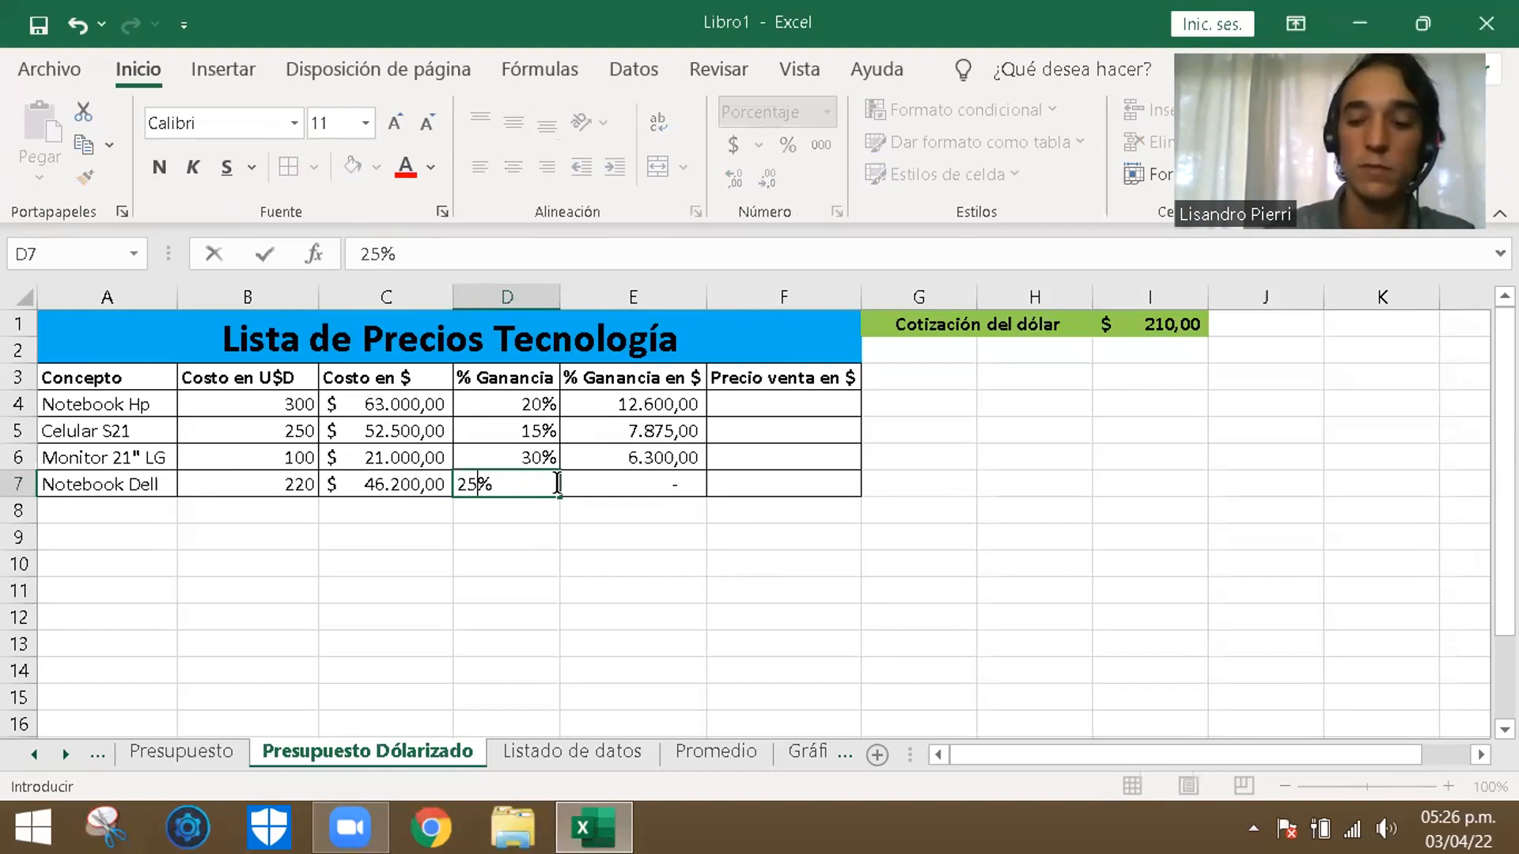
key(Return)
click(695, 562)
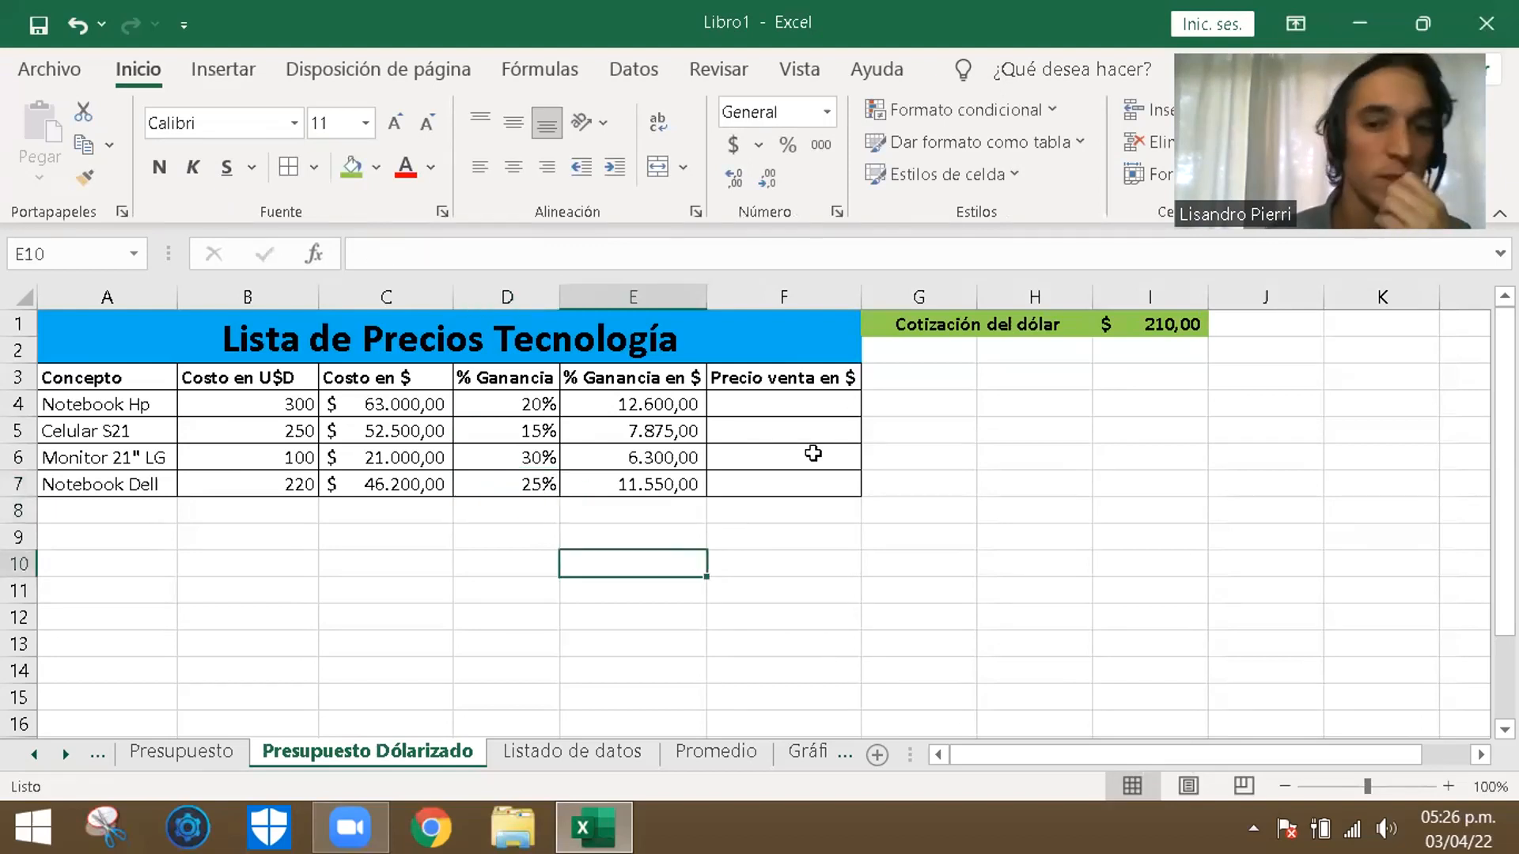
- Calculate the Precio venta en $ of Notebook Hp in F4 with the formula =C4+E4
click(839, 401)
text(=)
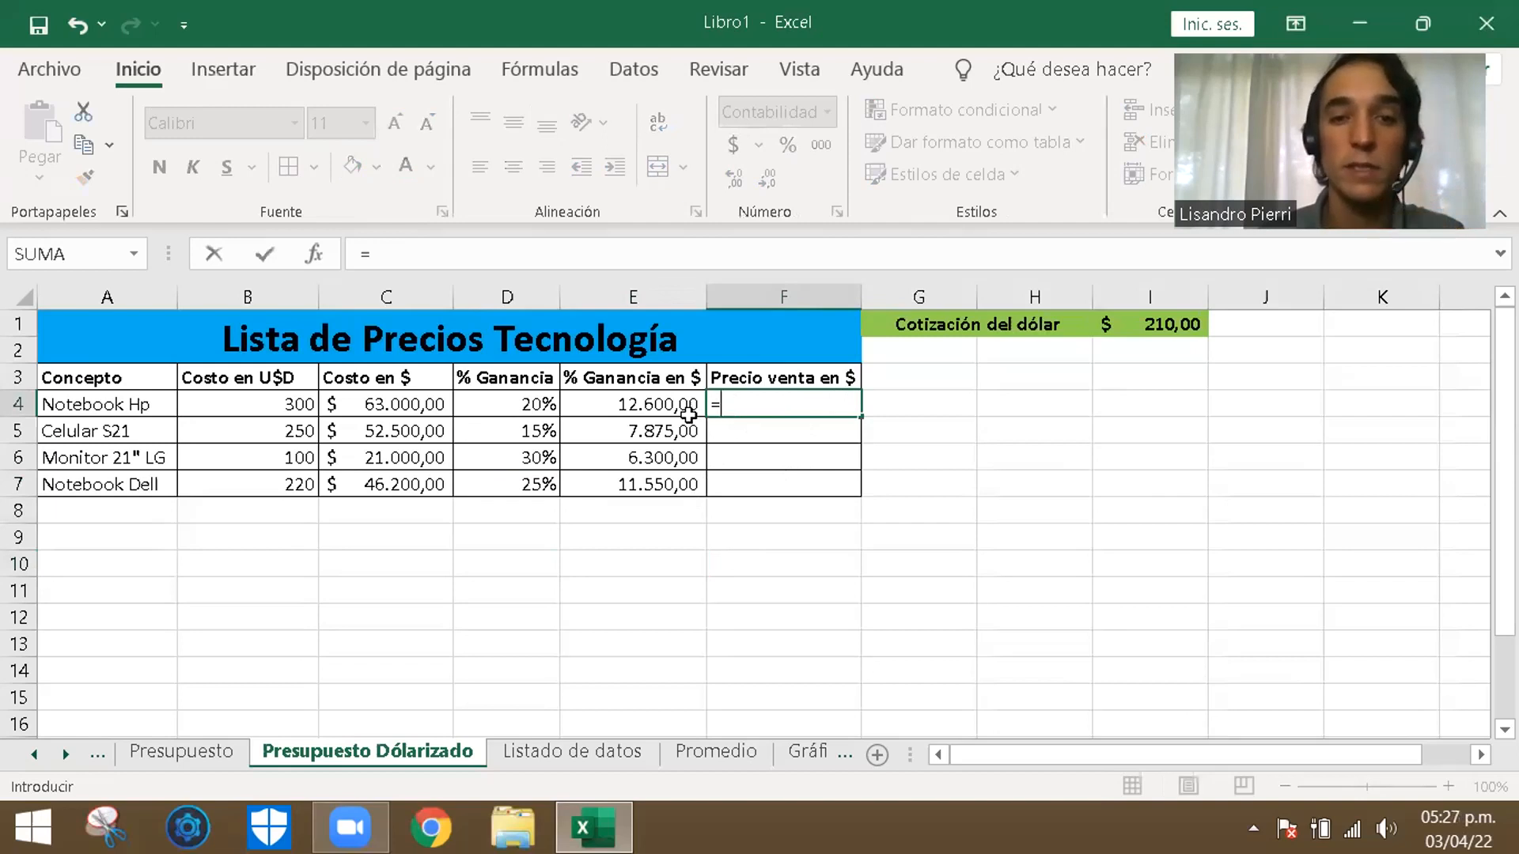
click(398, 405)
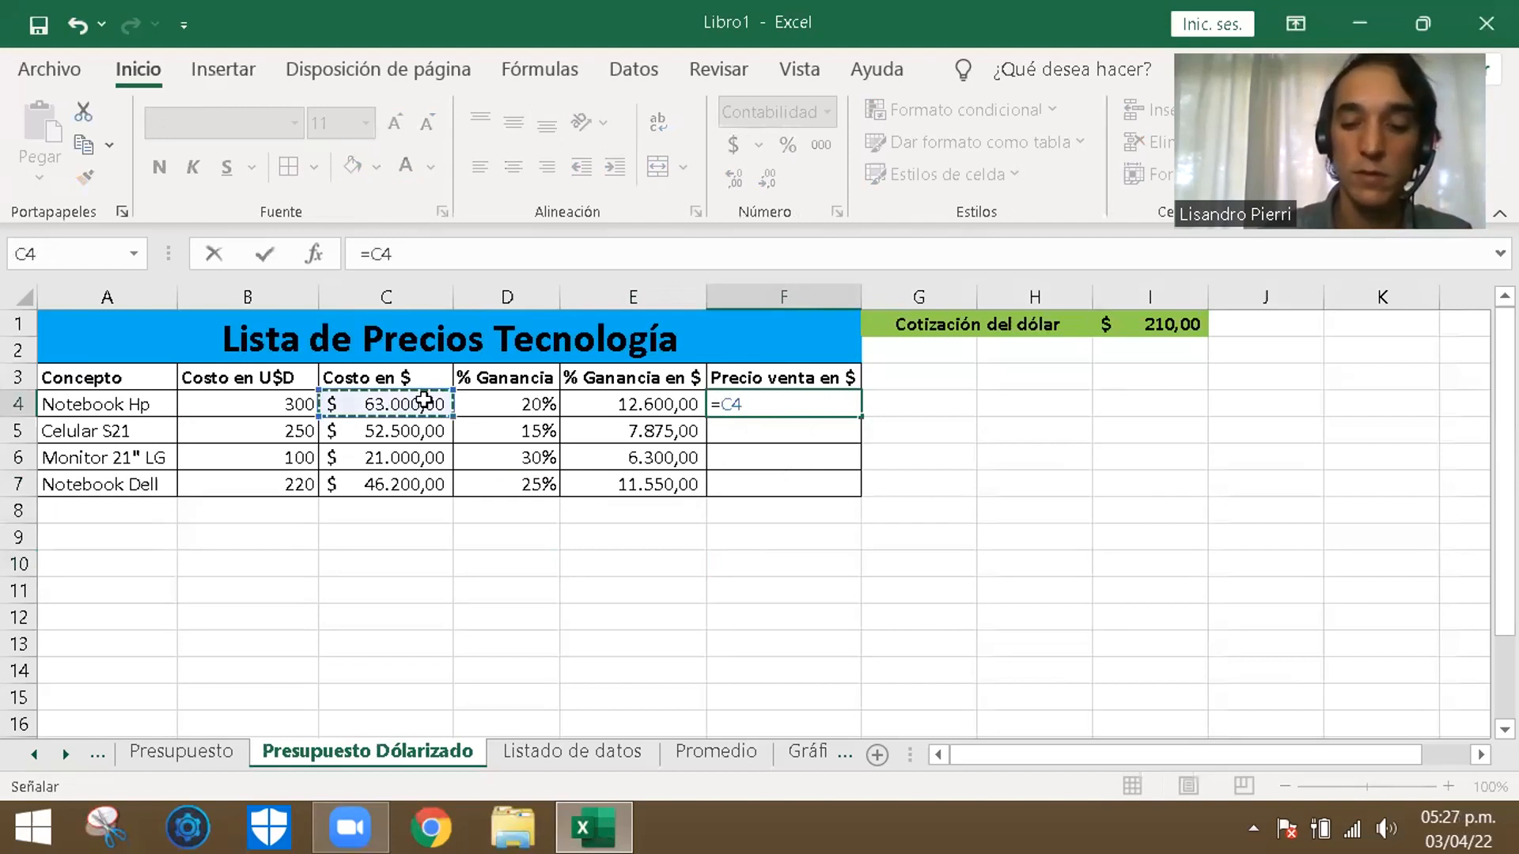
text(+)
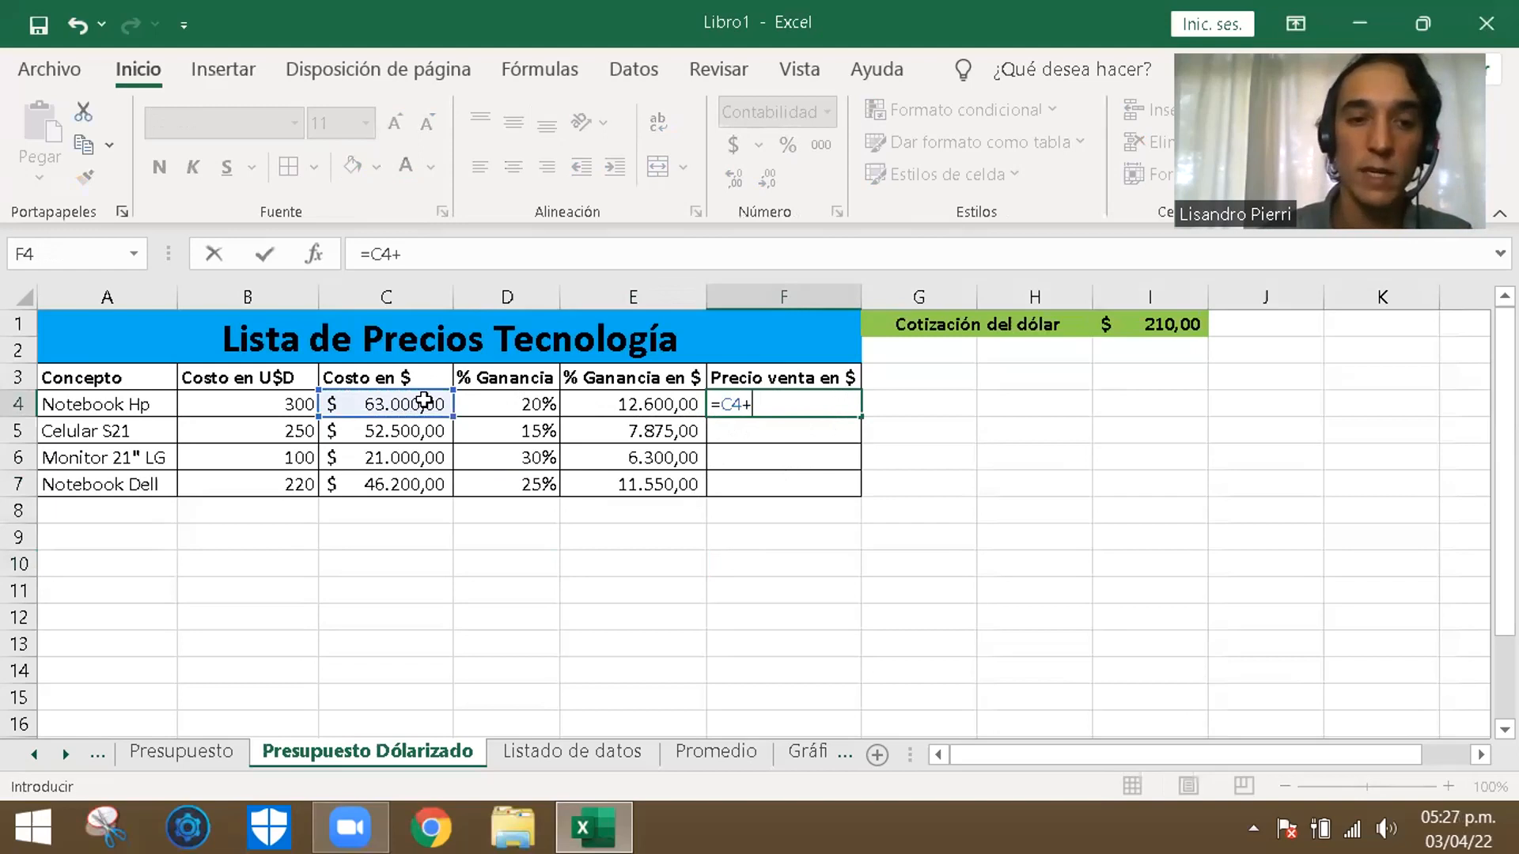
click(680, 398)
key(Return)
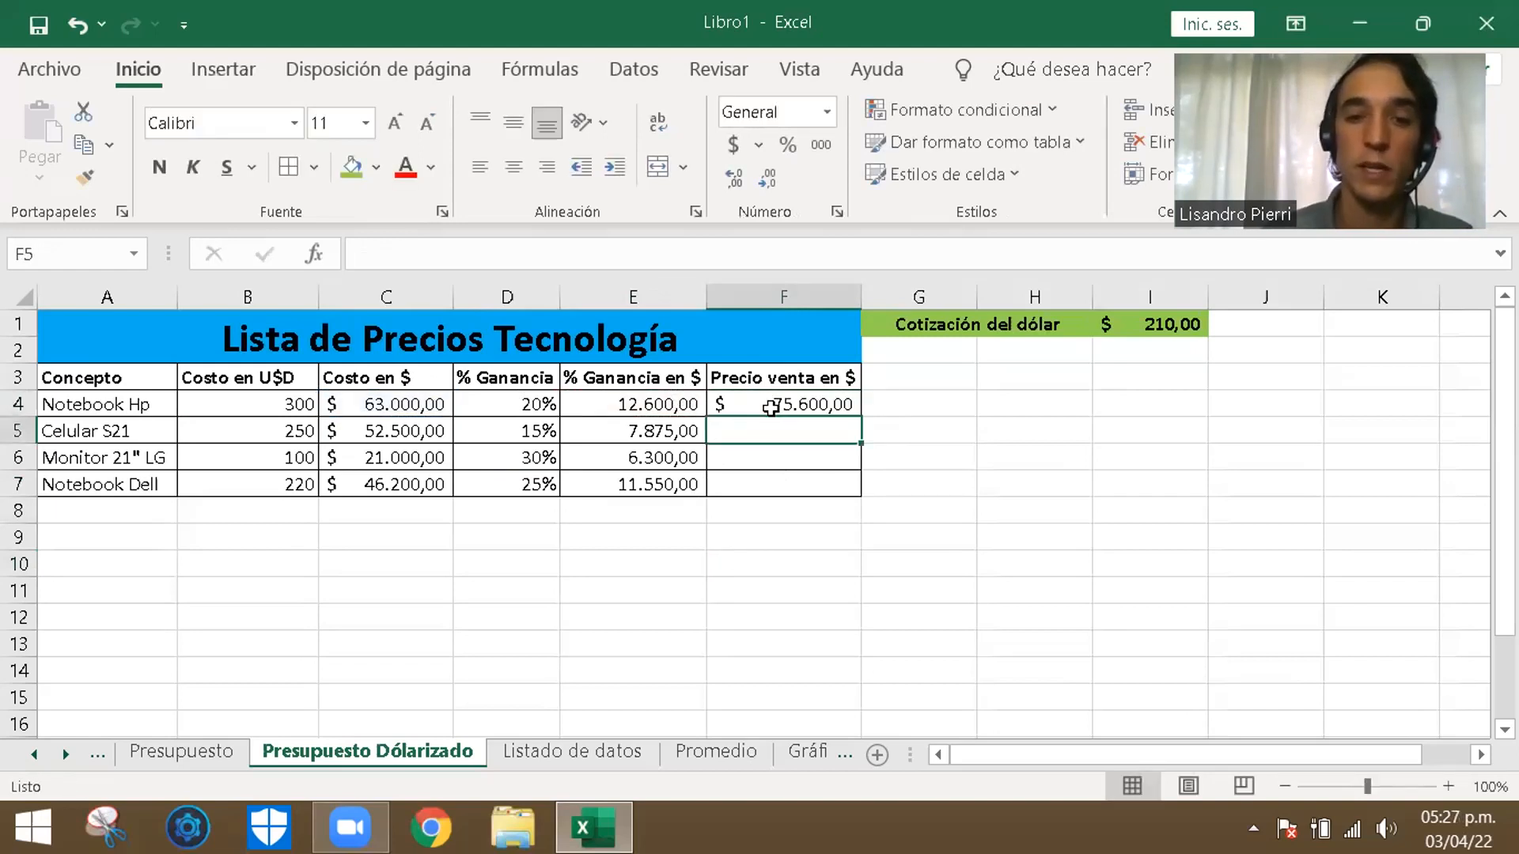
- Fill the sale price formula from F4 down through F7 for the remaining products
click(829, 398)
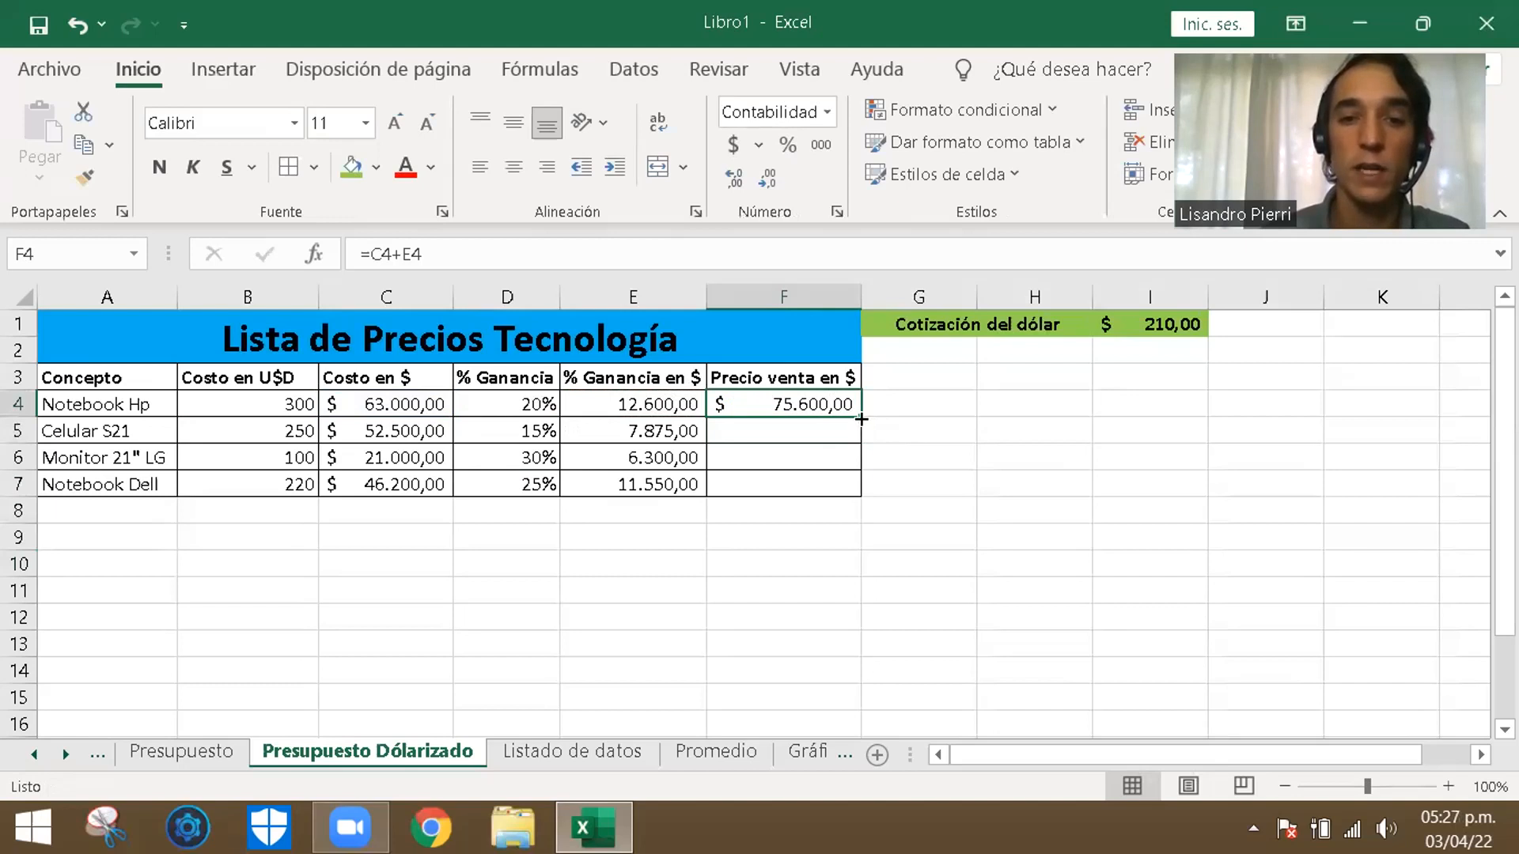
drag(861, 419, 869, 495)
click(942, 465)
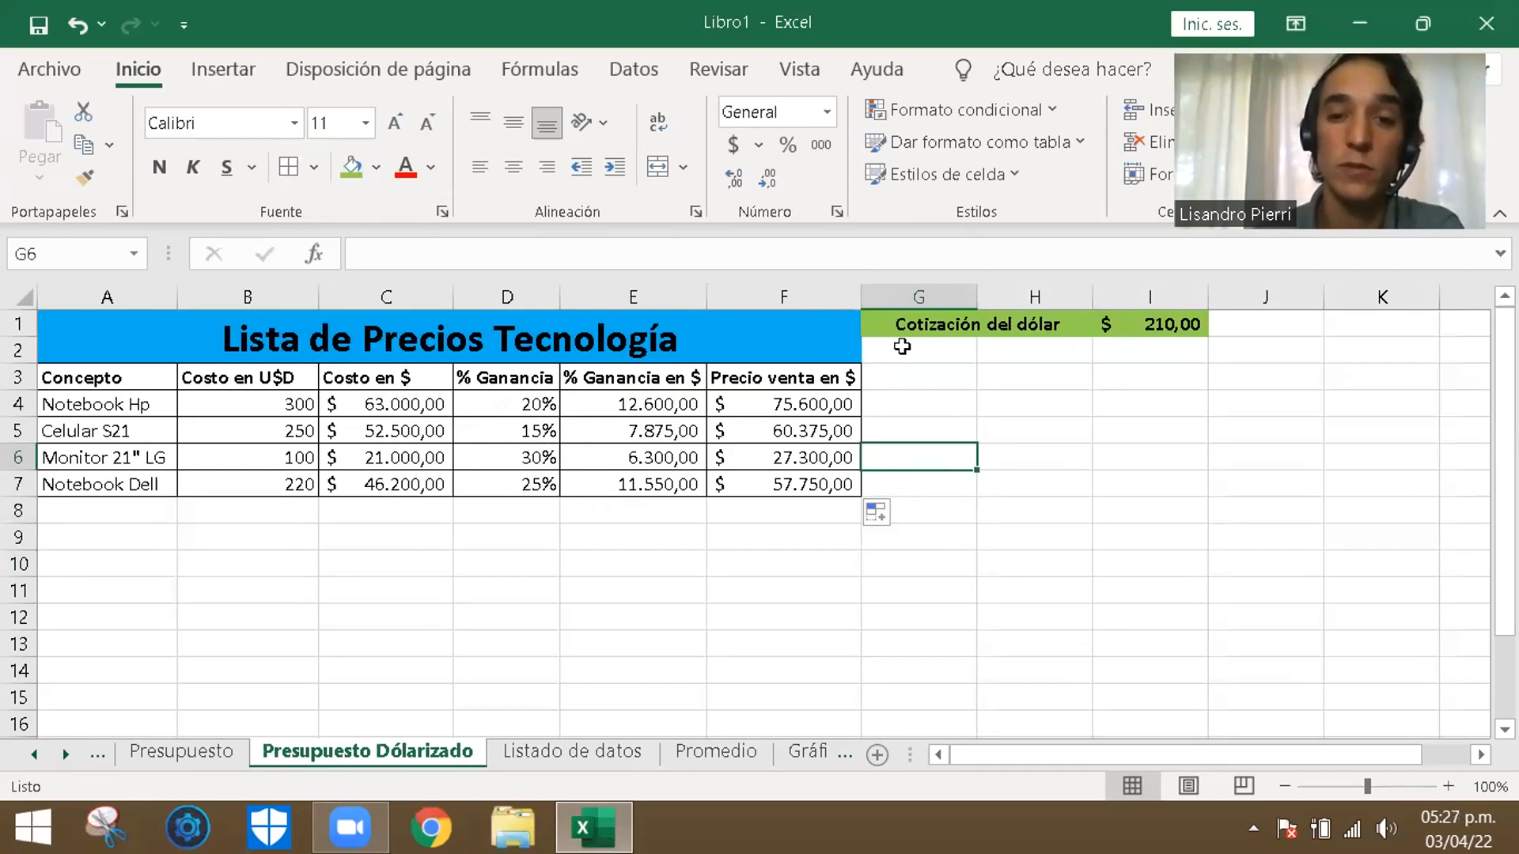
- Set the Cotización del dólar in I1 to 220
click(1010, 431)
click(1179, 325)
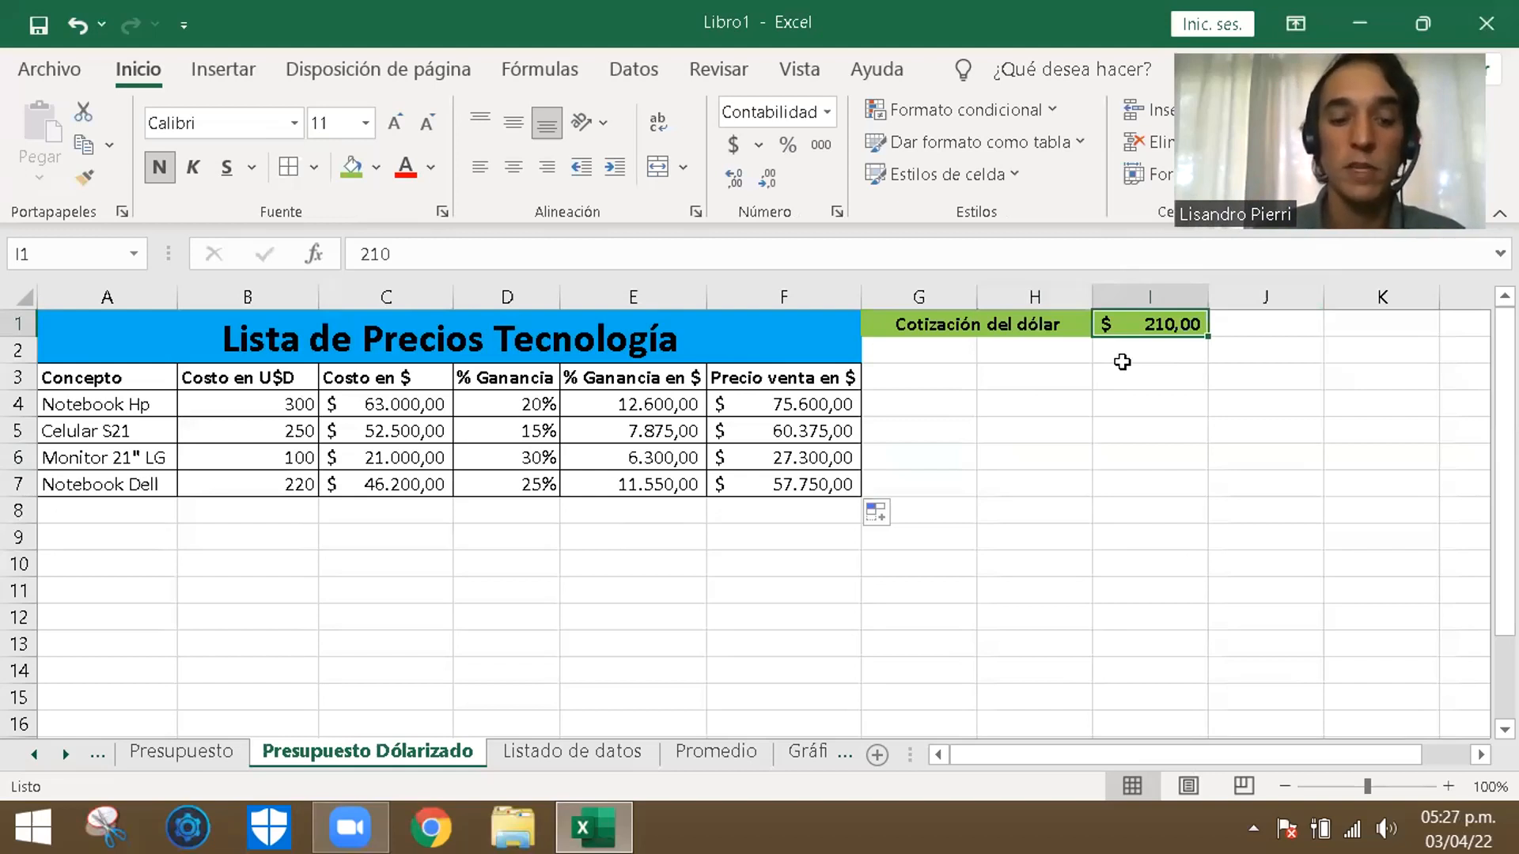
text(22)
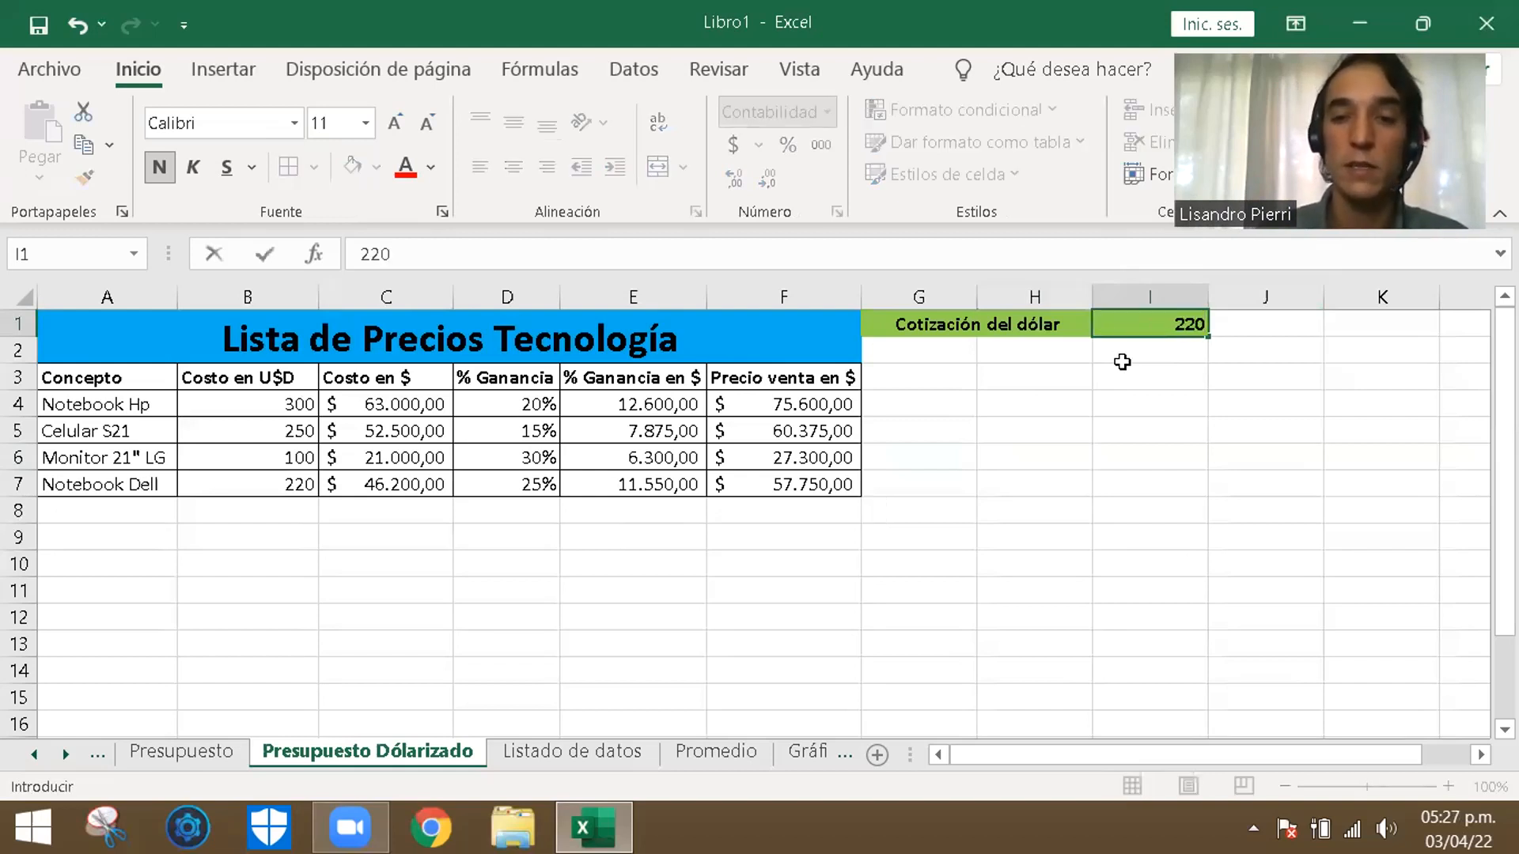
text(0)
key(Return)
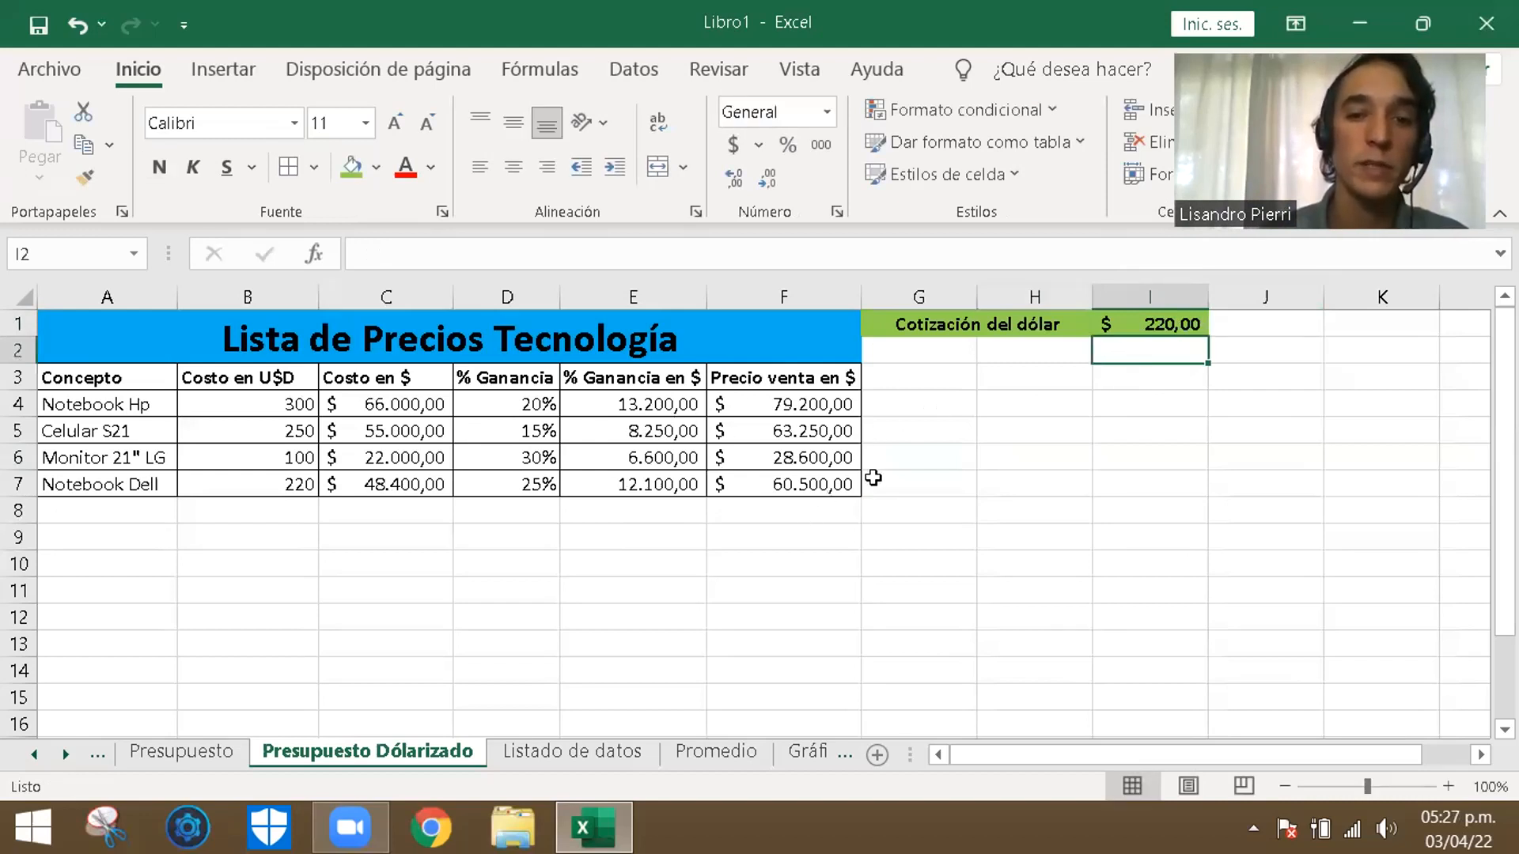
- Fill the Precio venta en $ column, header included (F3:F7), with a light blue background
drag(1009, 580, 1003, 571)
drag(821, 387, 805, 484)
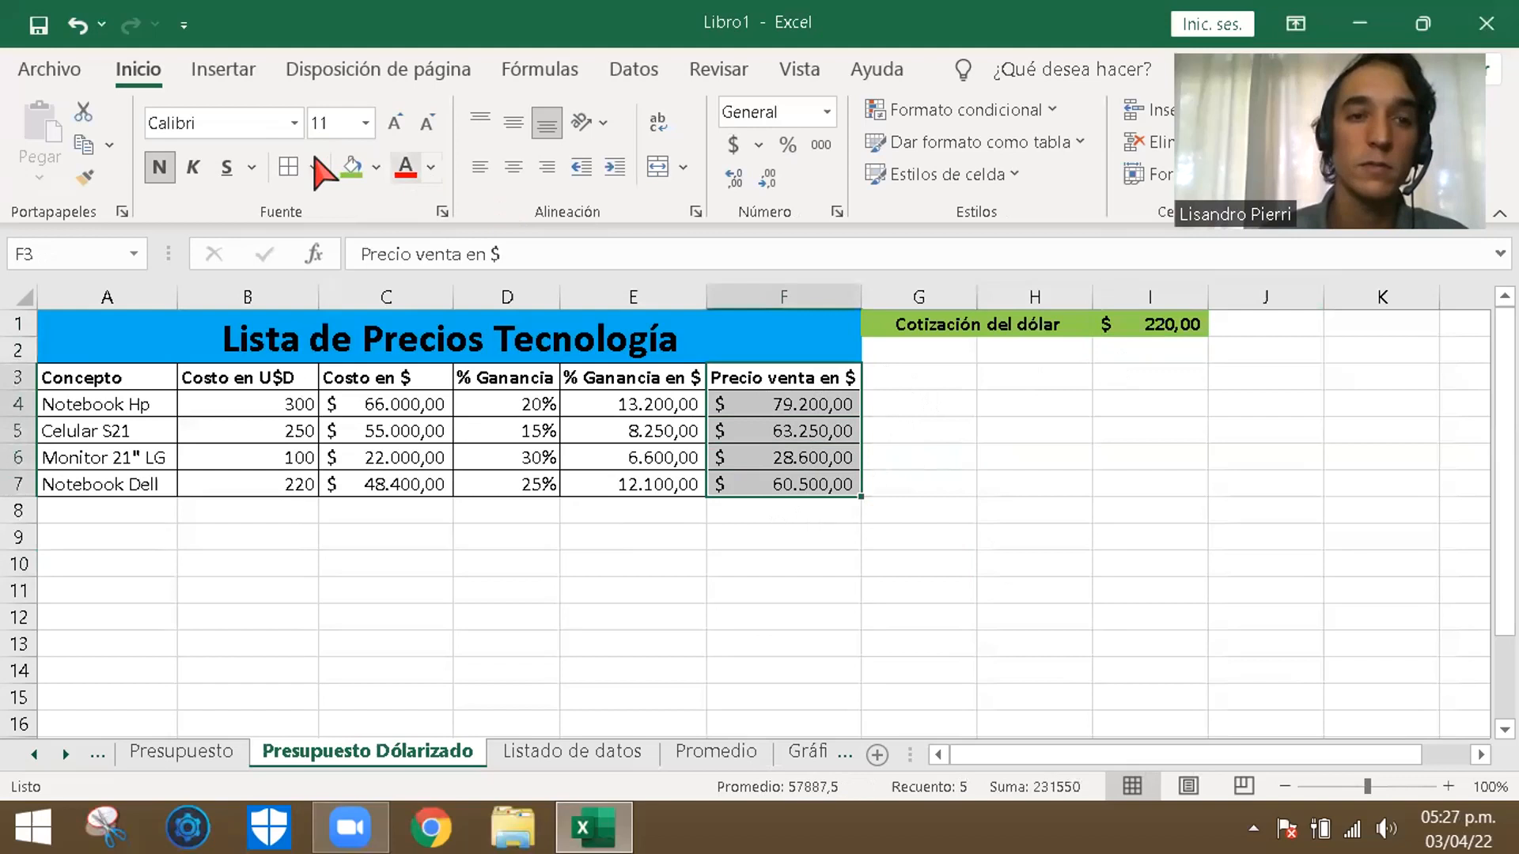
click(377, 167)
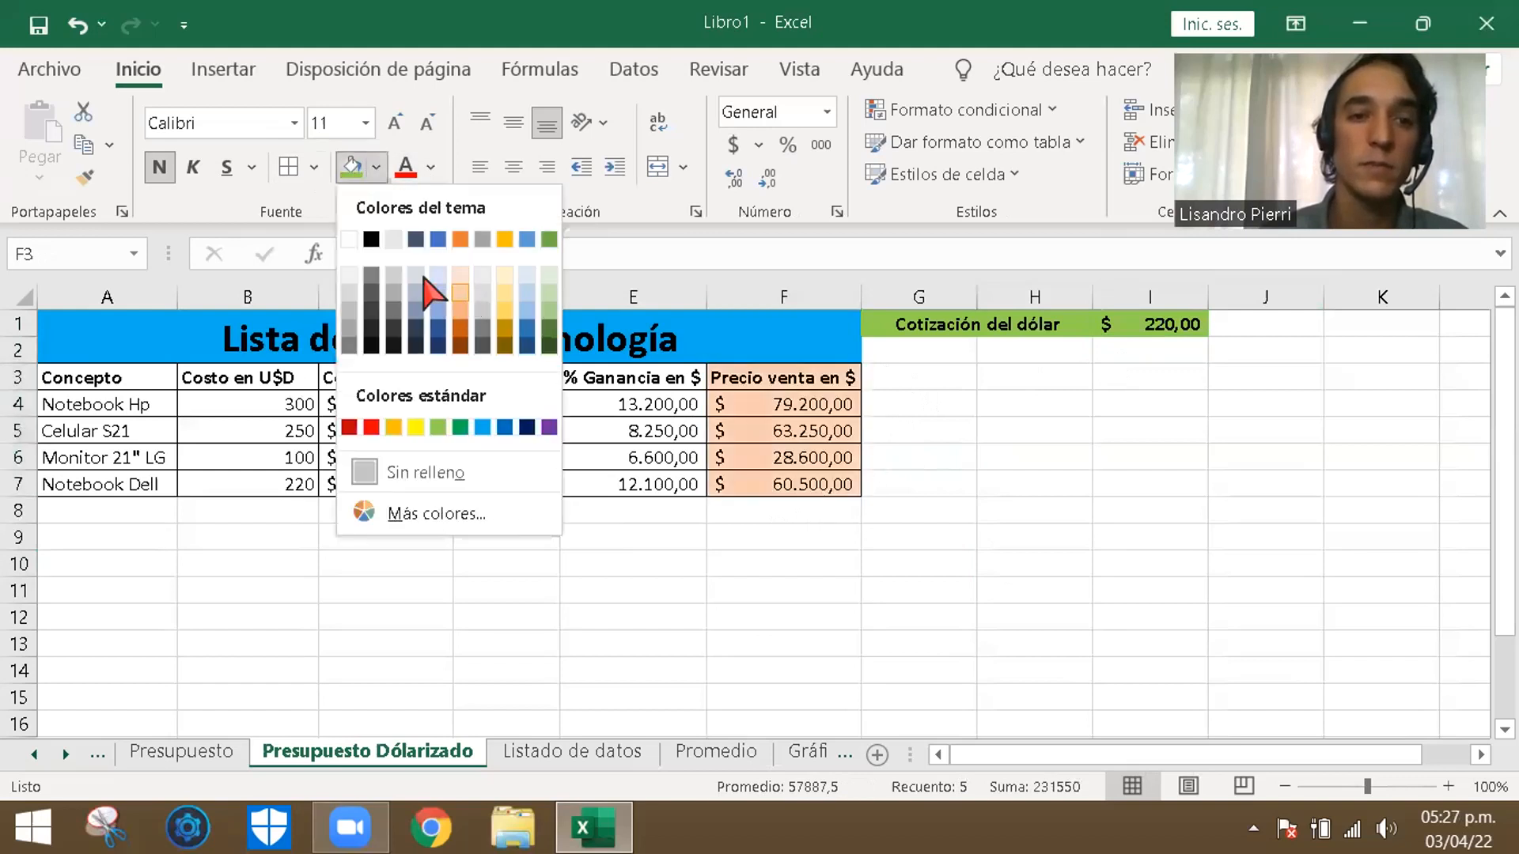
click(439, 291)
click(1140, 533)
- Make the sale prices in F4:F7 bold
drag(783, 407, 784, 498)
click(912, 592)
drag(783, 405, 791, 484)
click(159, 167)
click(924, 427)
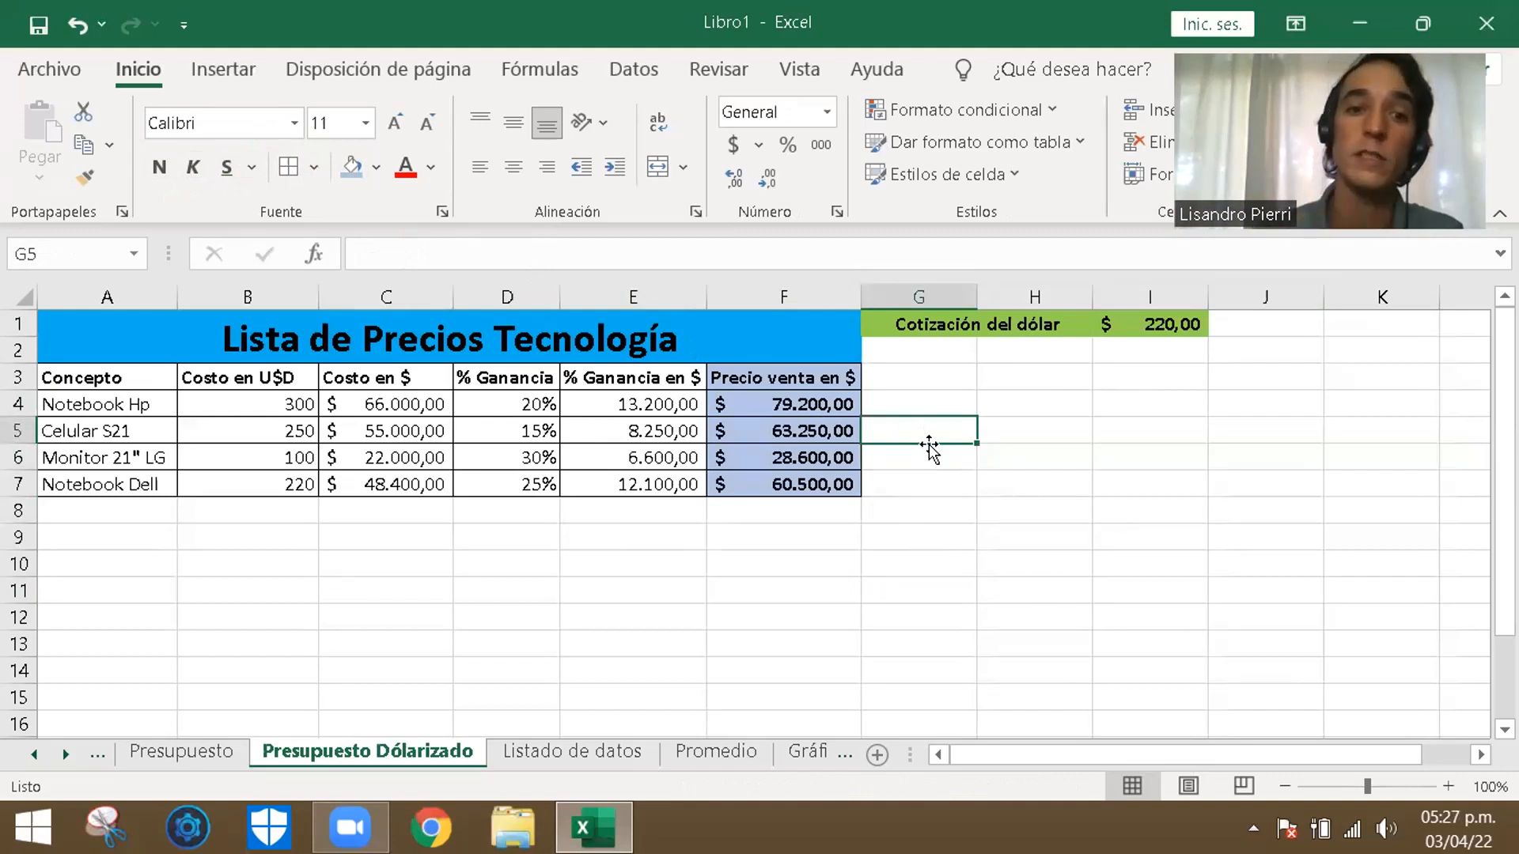
- Change the dollar exchange rate in I1 to 250
click(1164, 332)
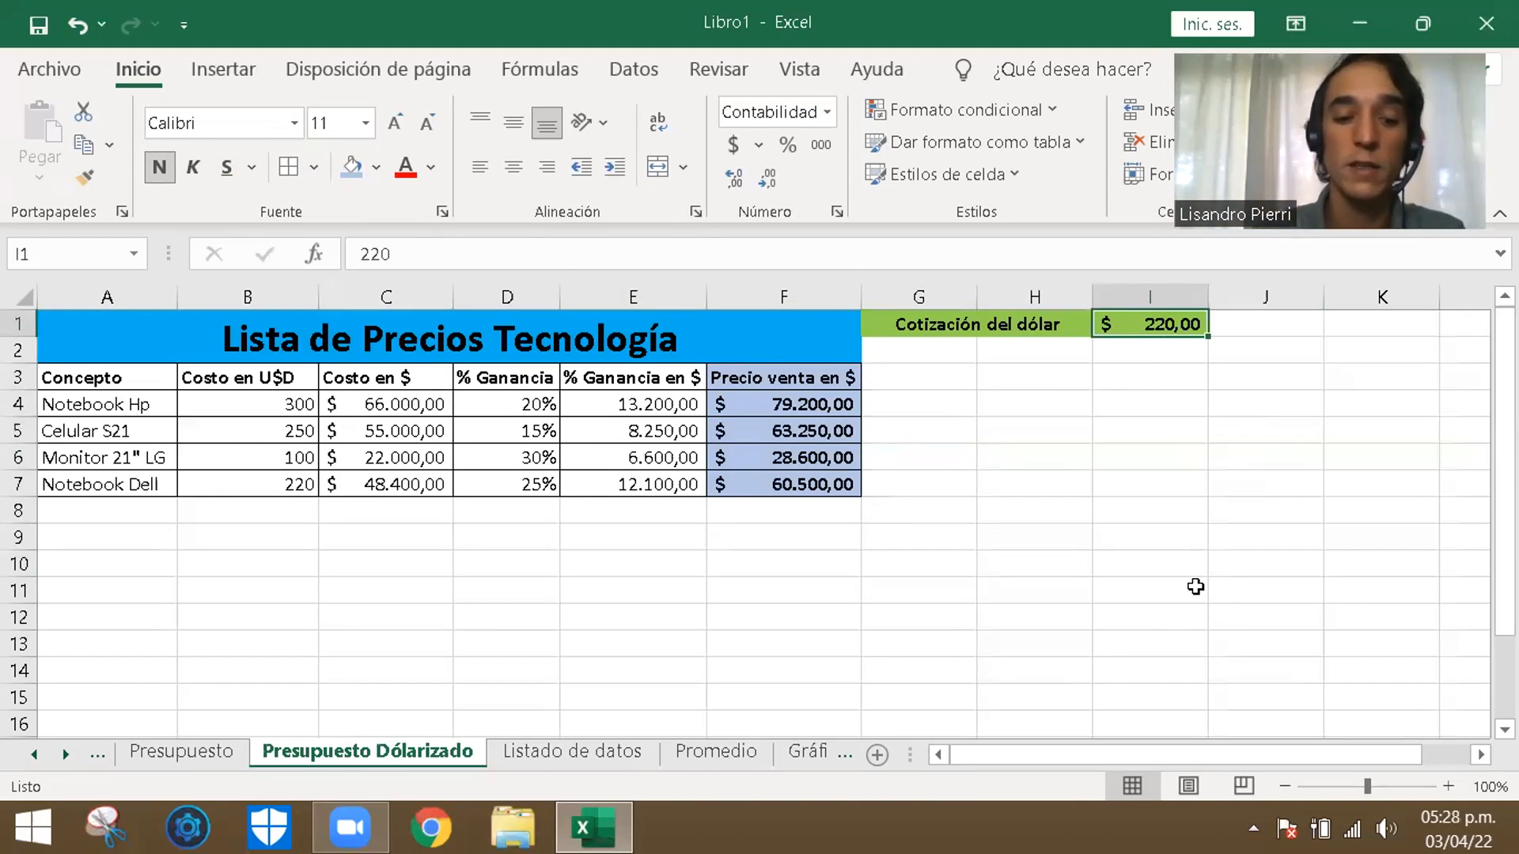
text(250)
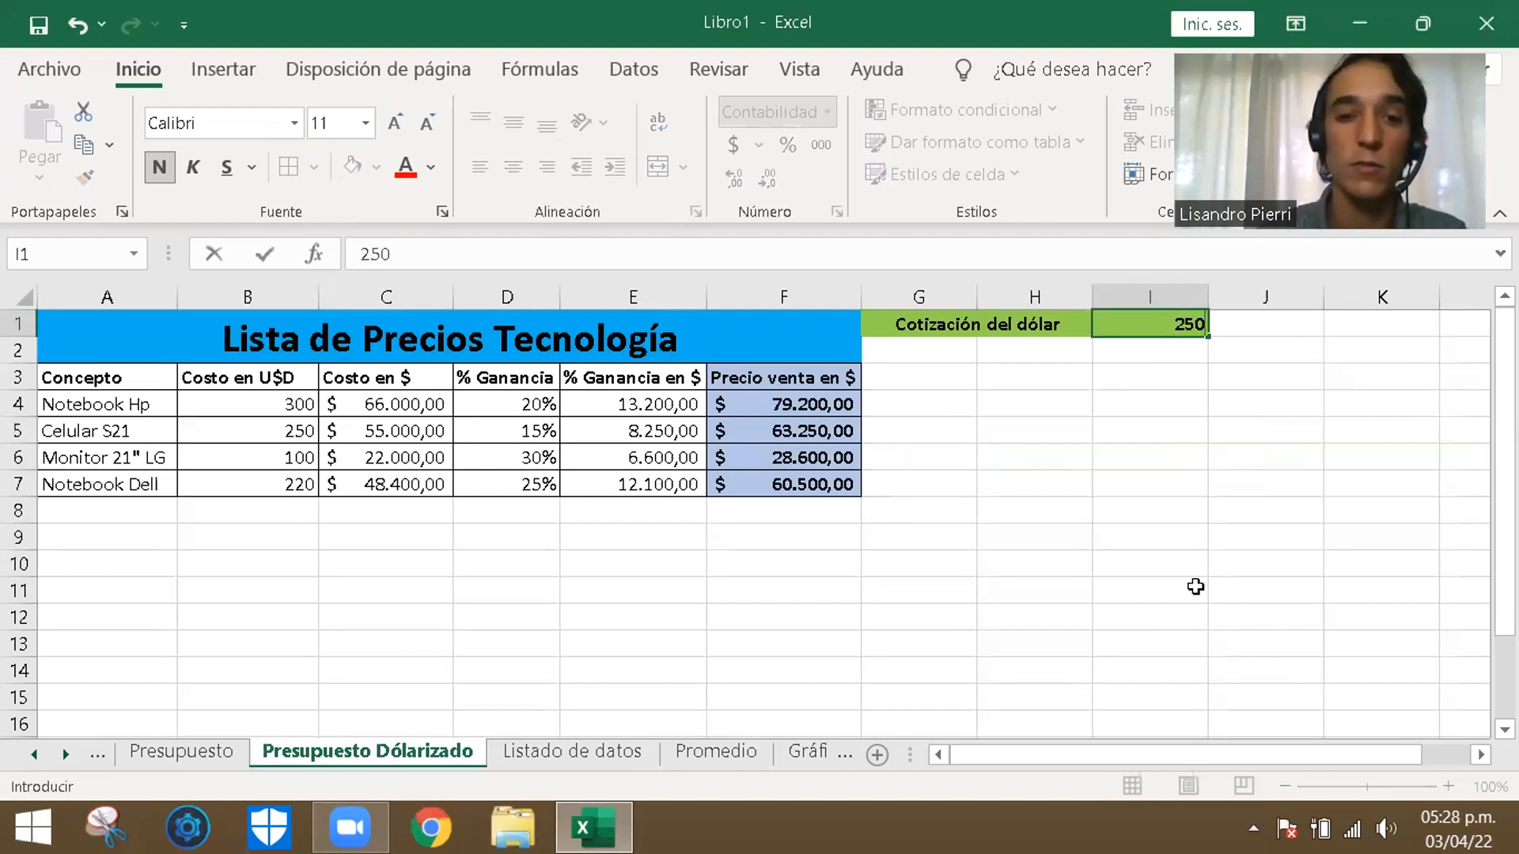
key(Return)
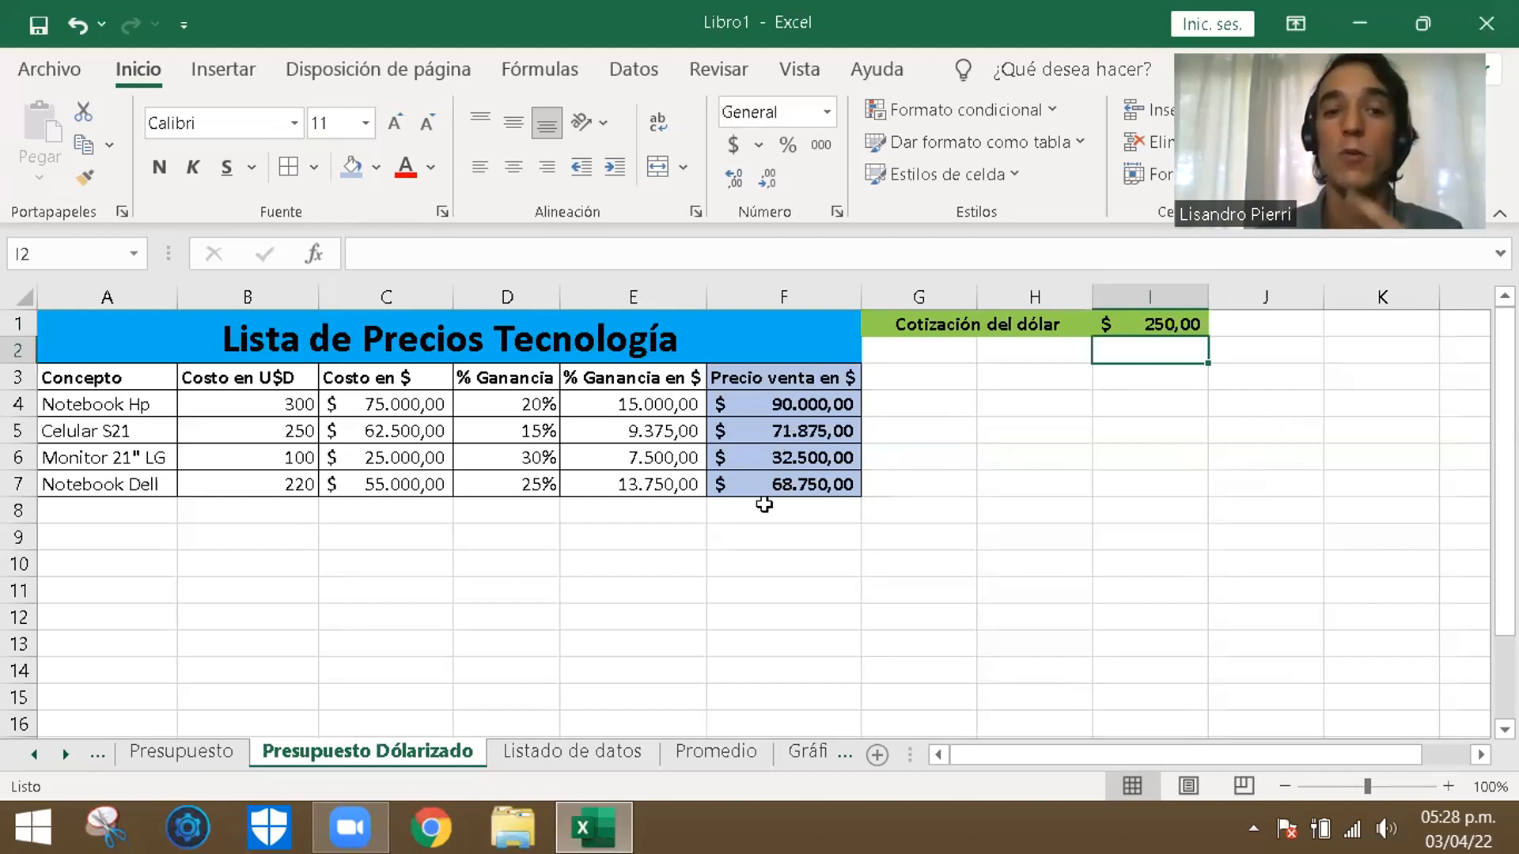
click(414, 593)
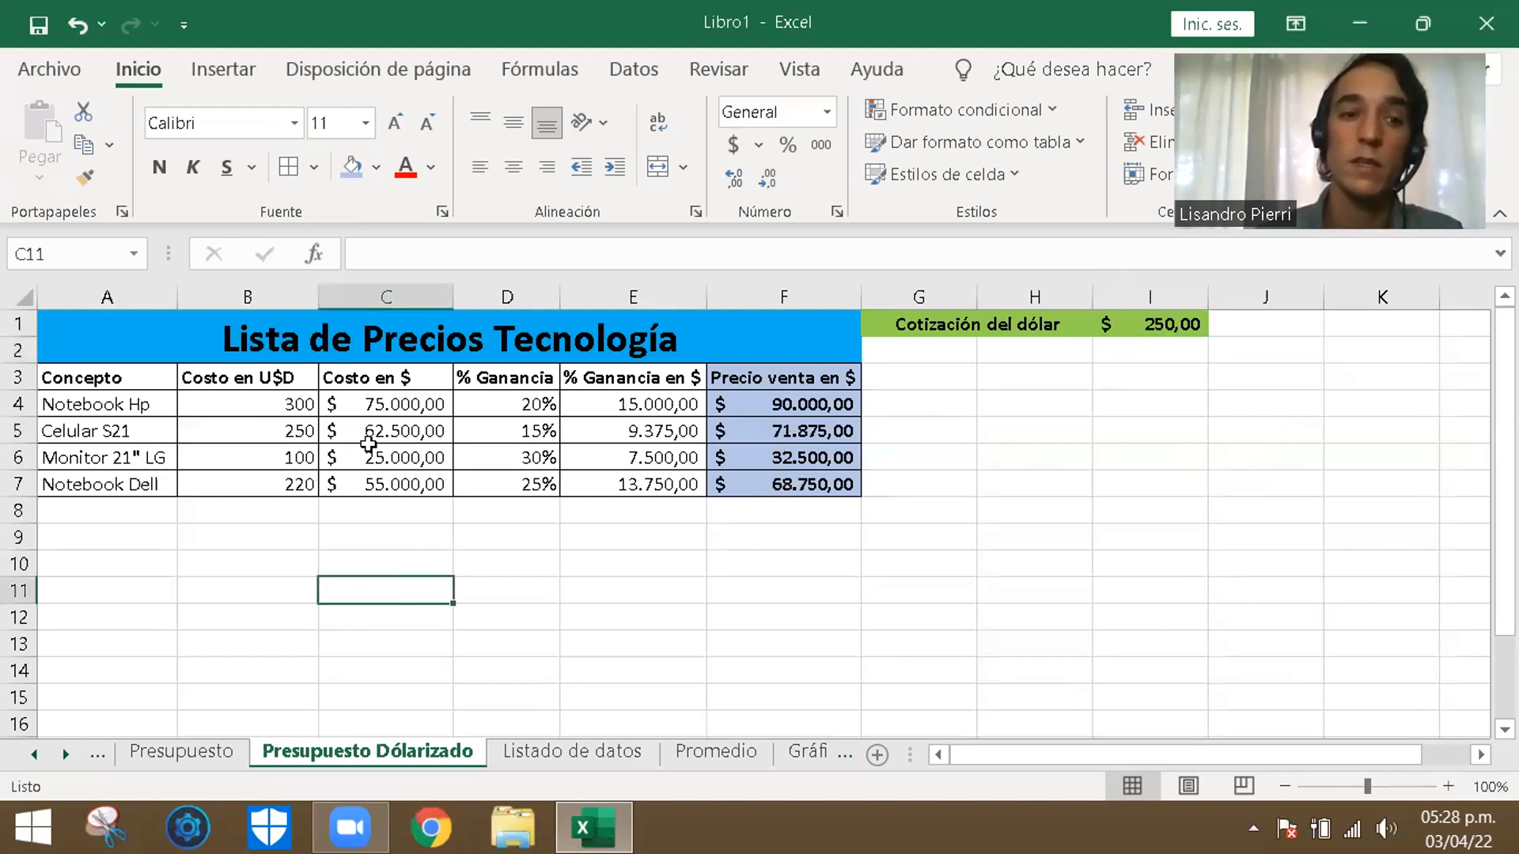
- Set the % Ganancia of Monitor 21" LG in D6 to 10% and check its sale price cell
click(270, 408)
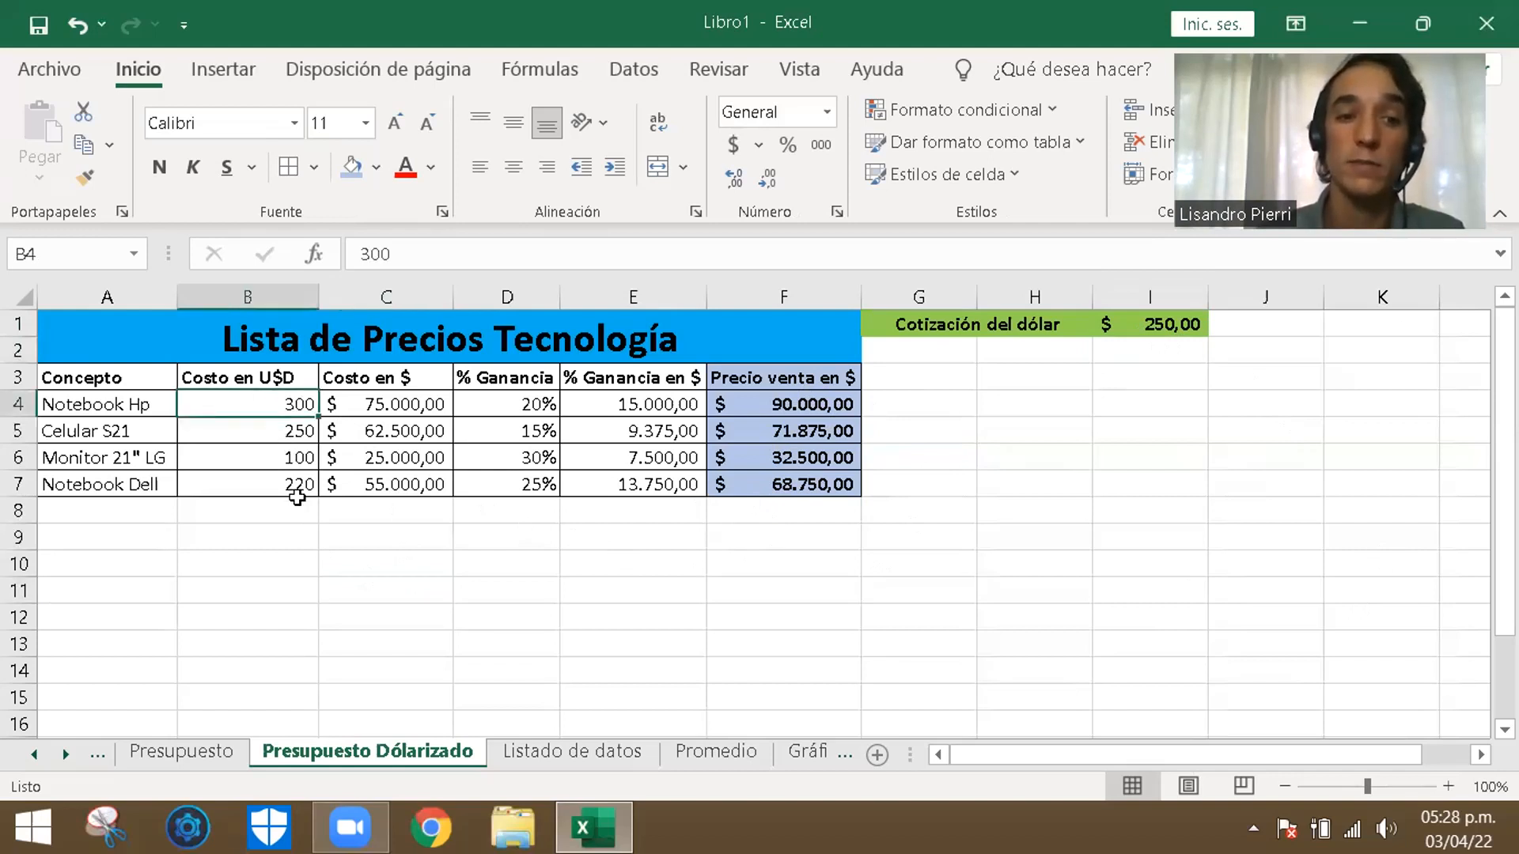
click(526, 454)
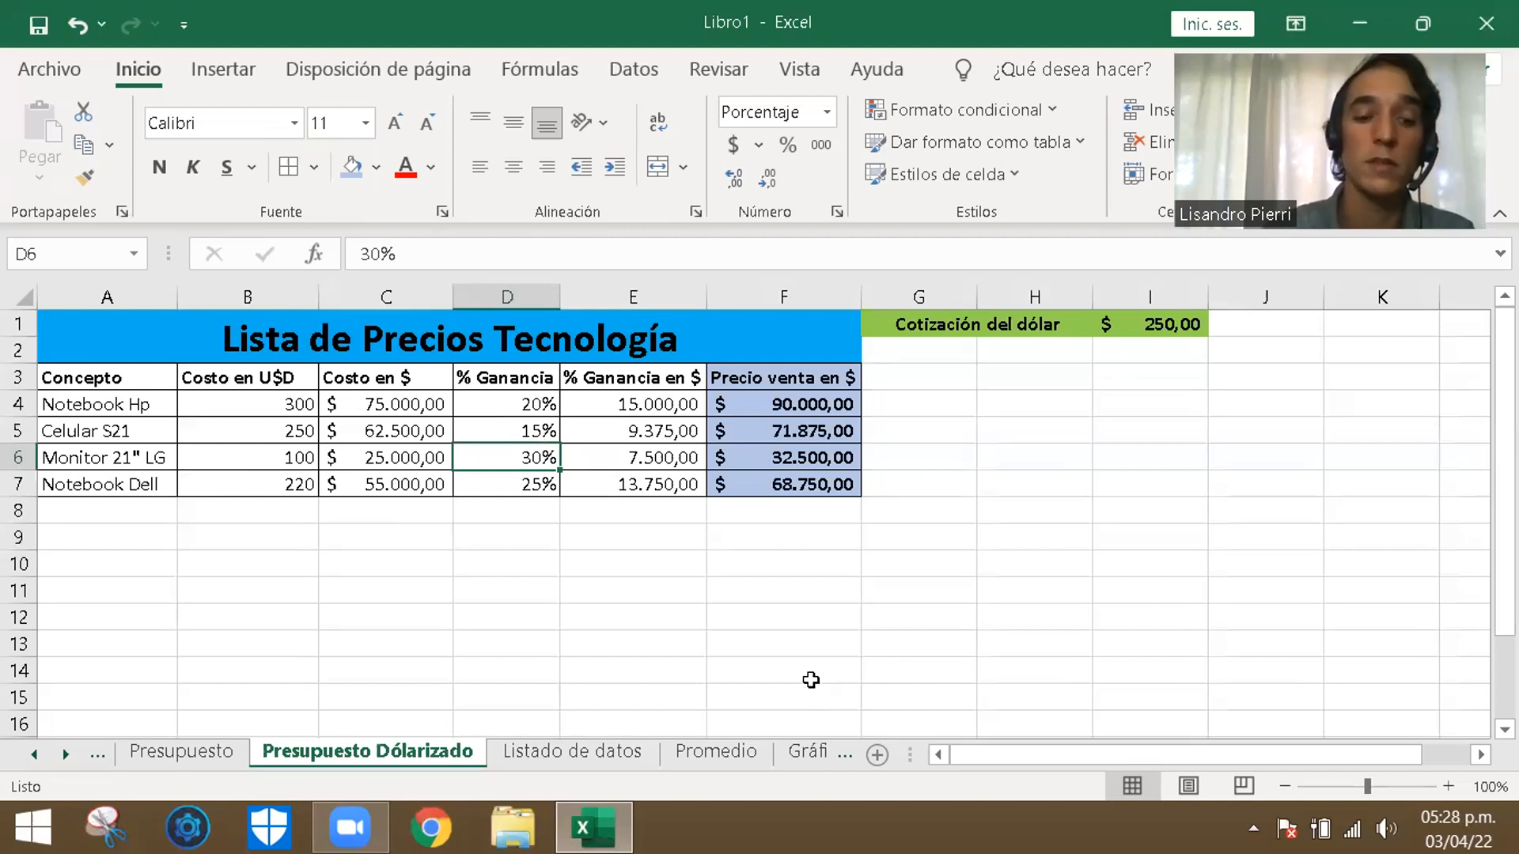
text(10)
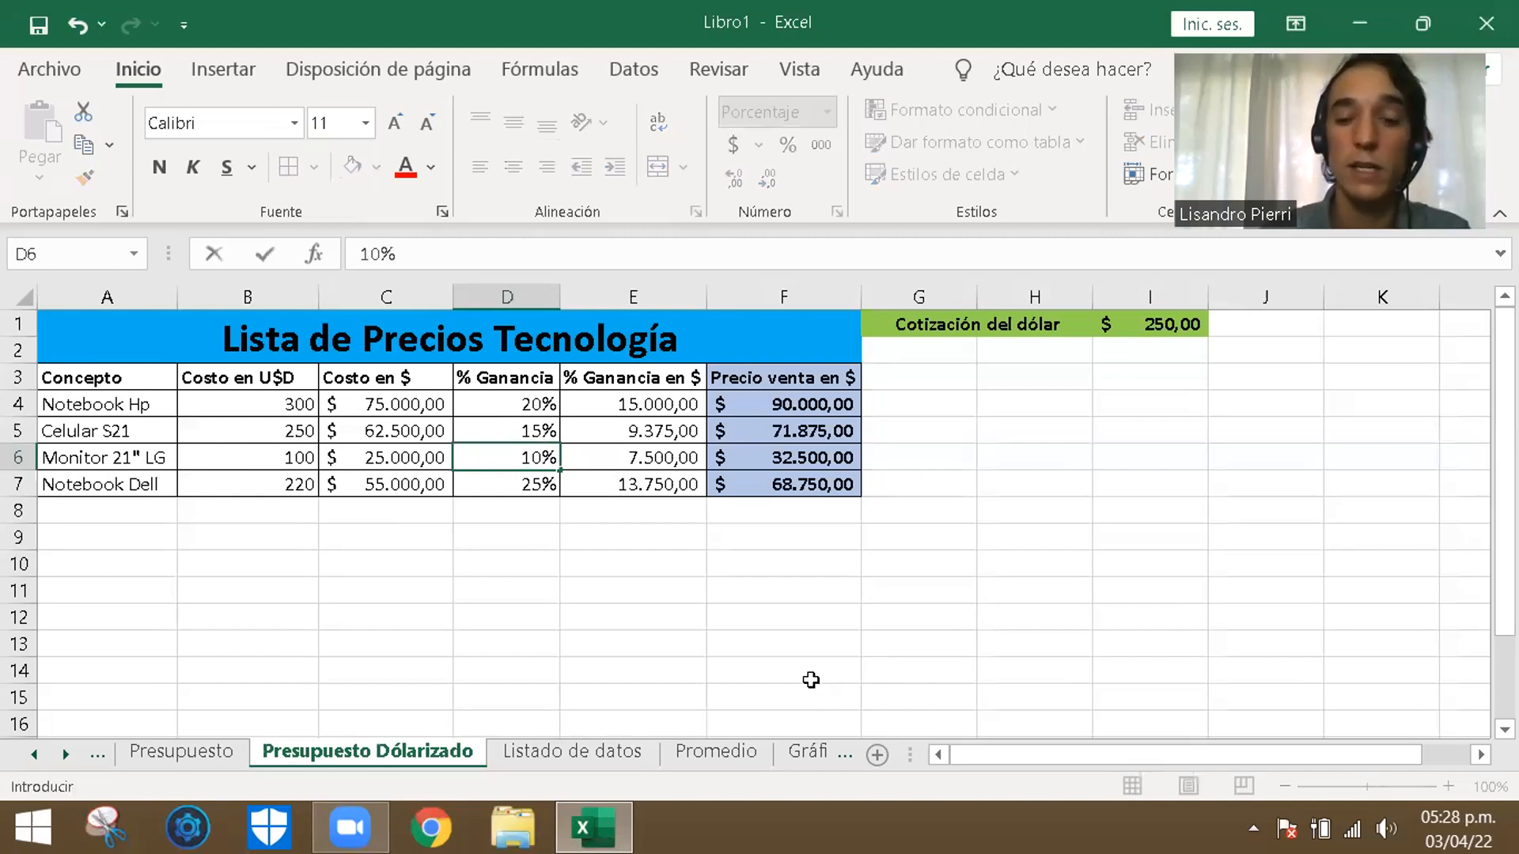
key(Return)
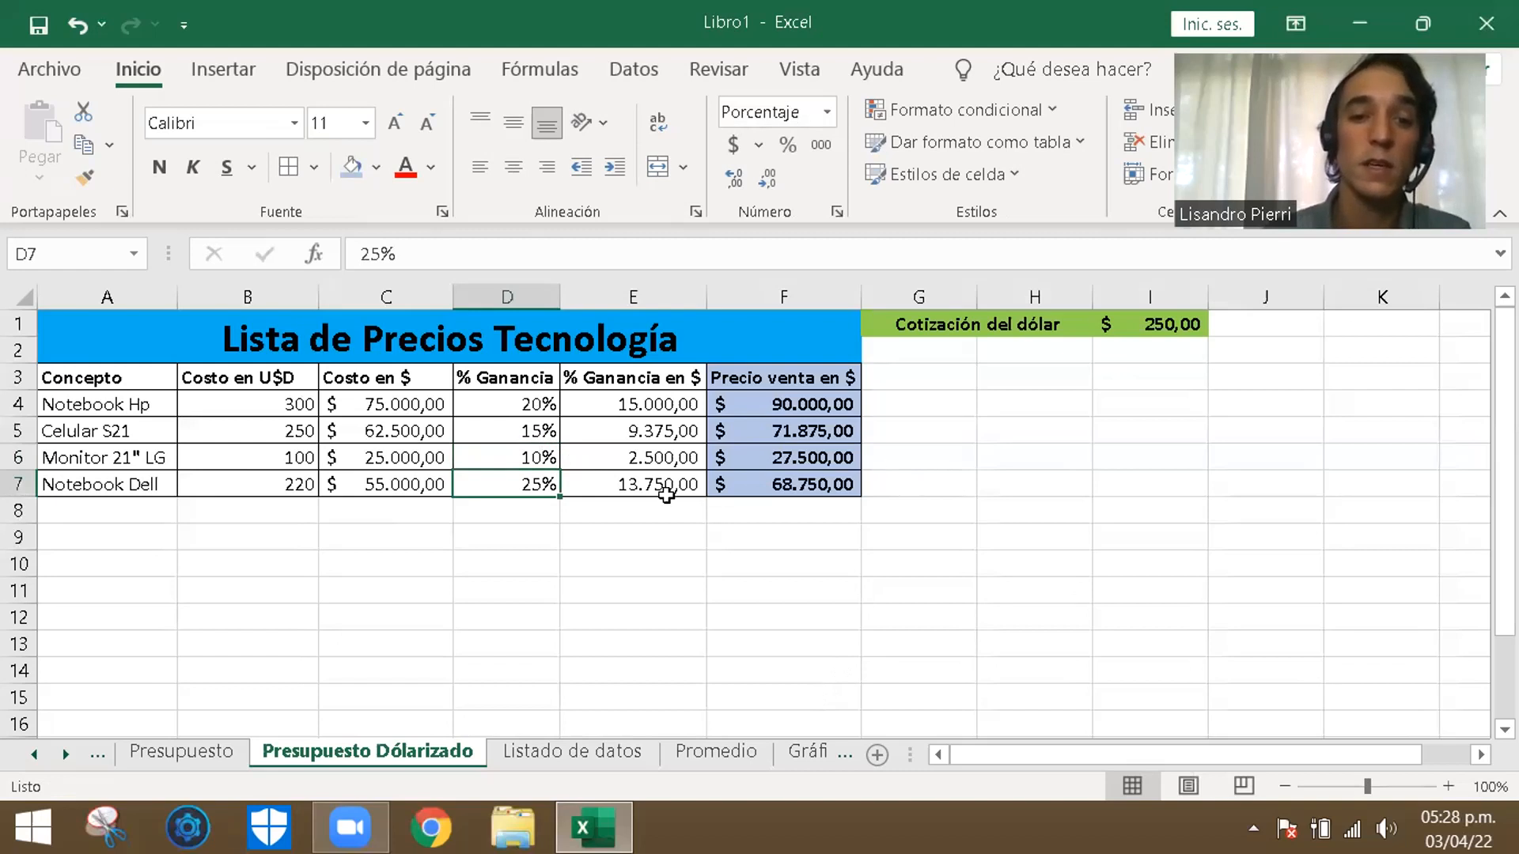
click(823, 459)
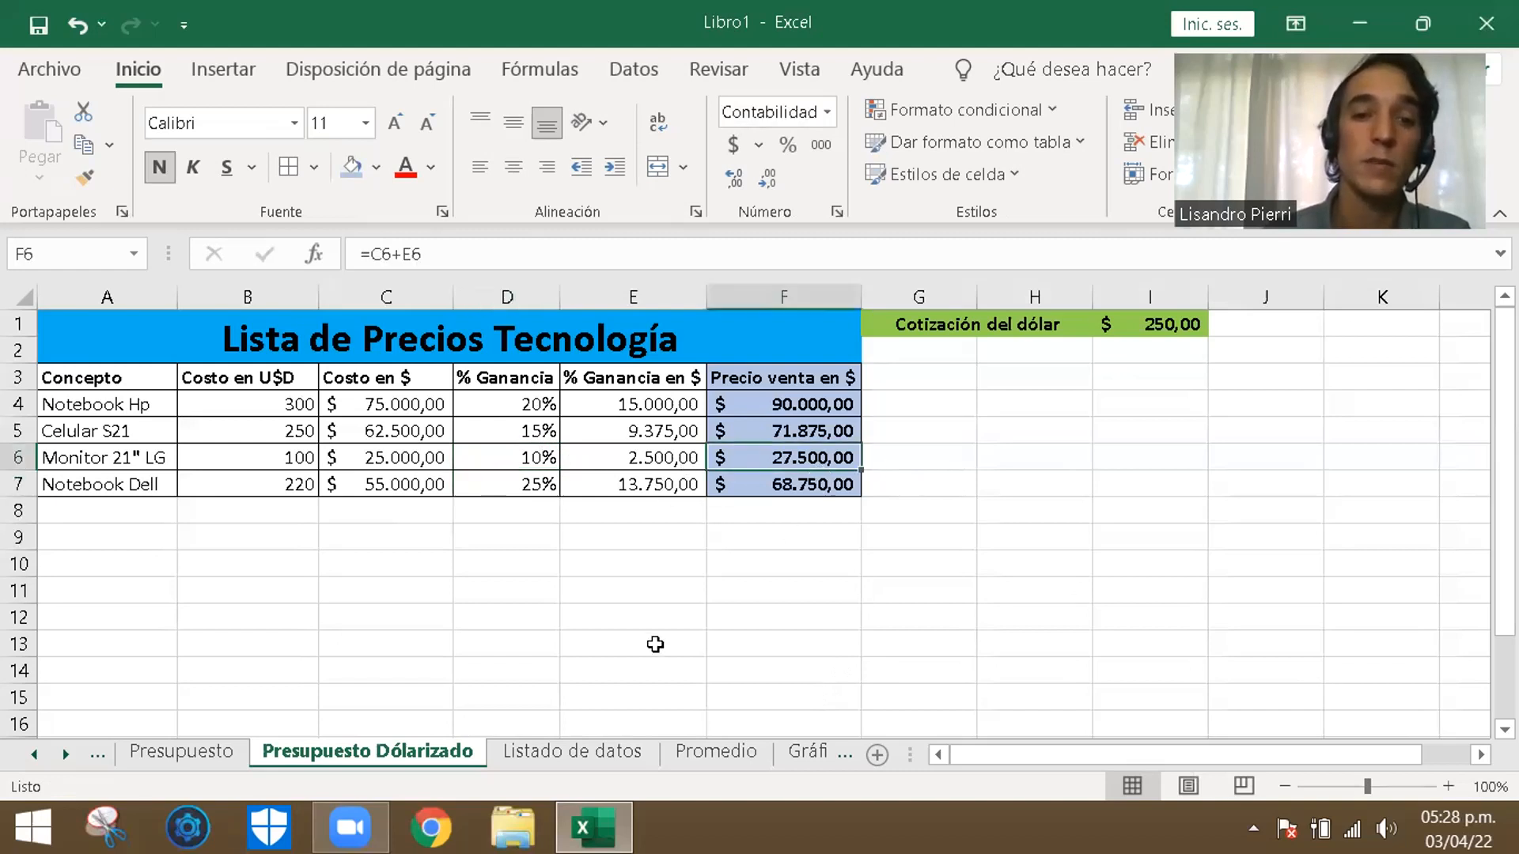
click(631, 586)
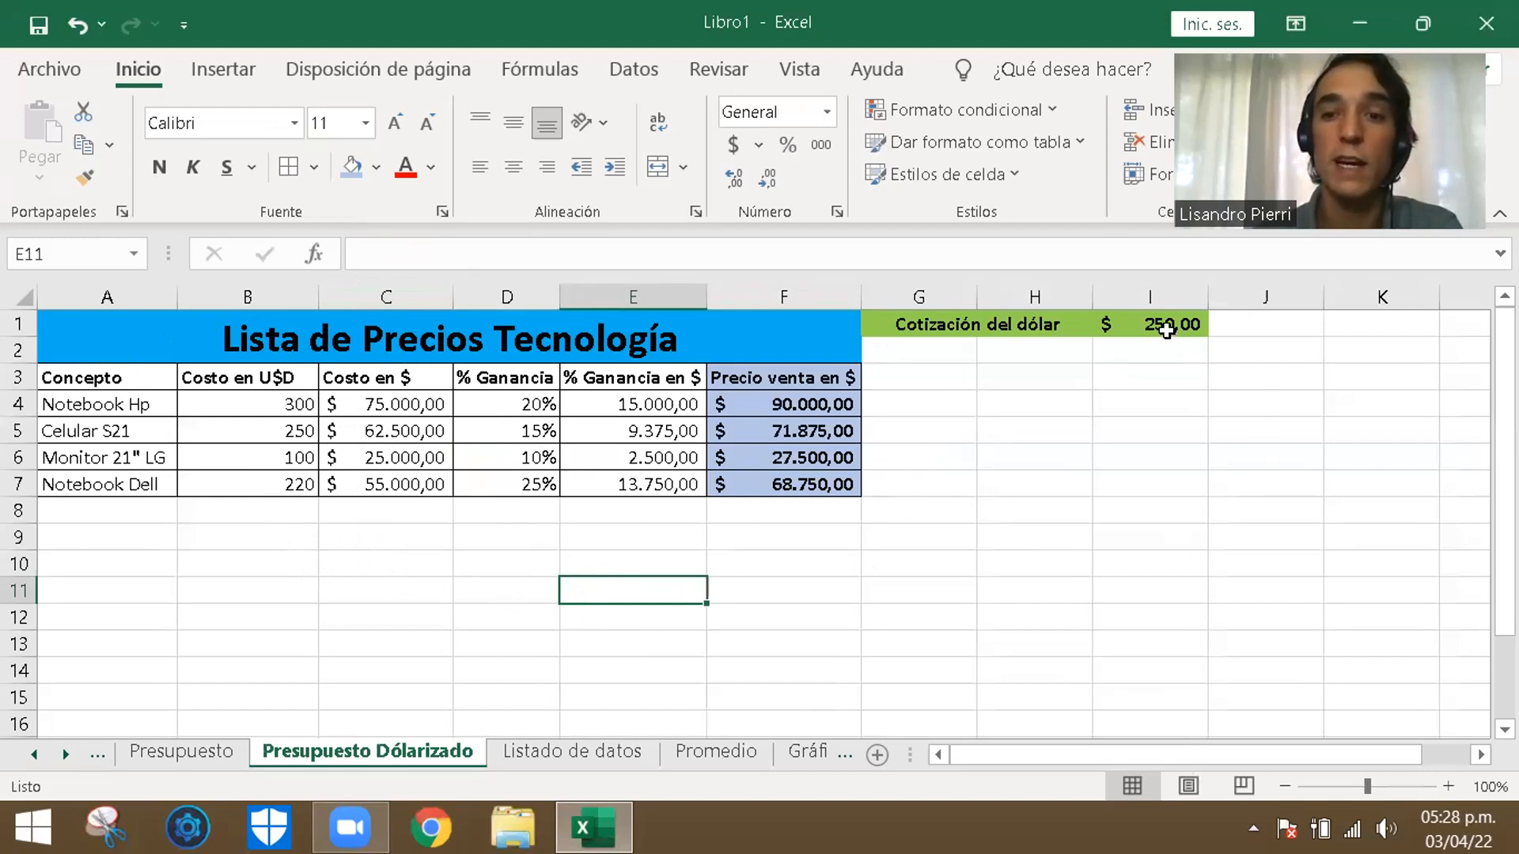
- Inspect the Costo en $ formulas in C4 through C7 for their reference to the exchange rate cell
double_click(399, 405)
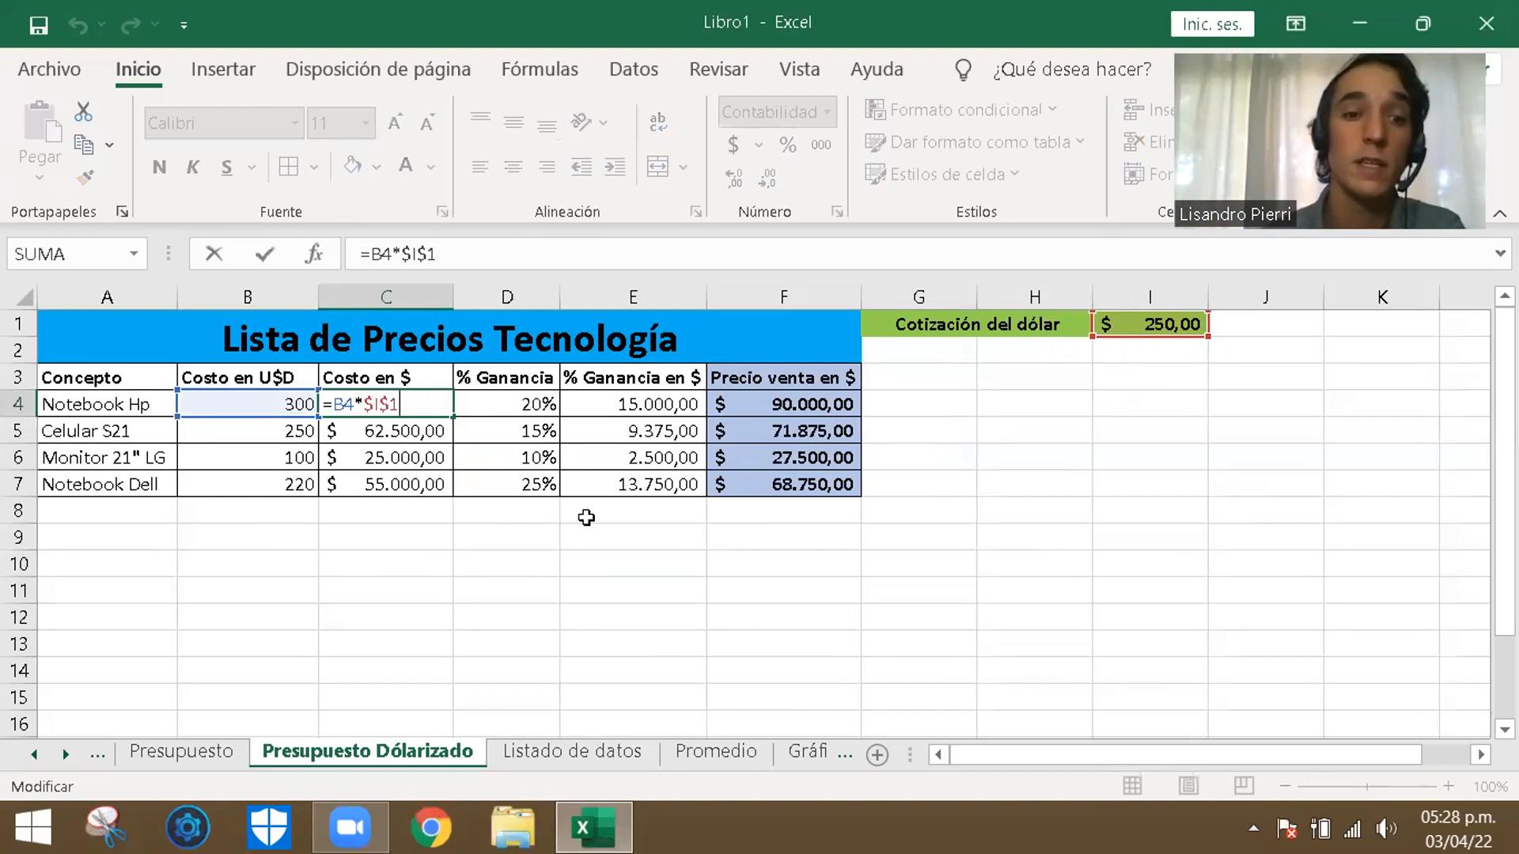
double_click(421, 431)
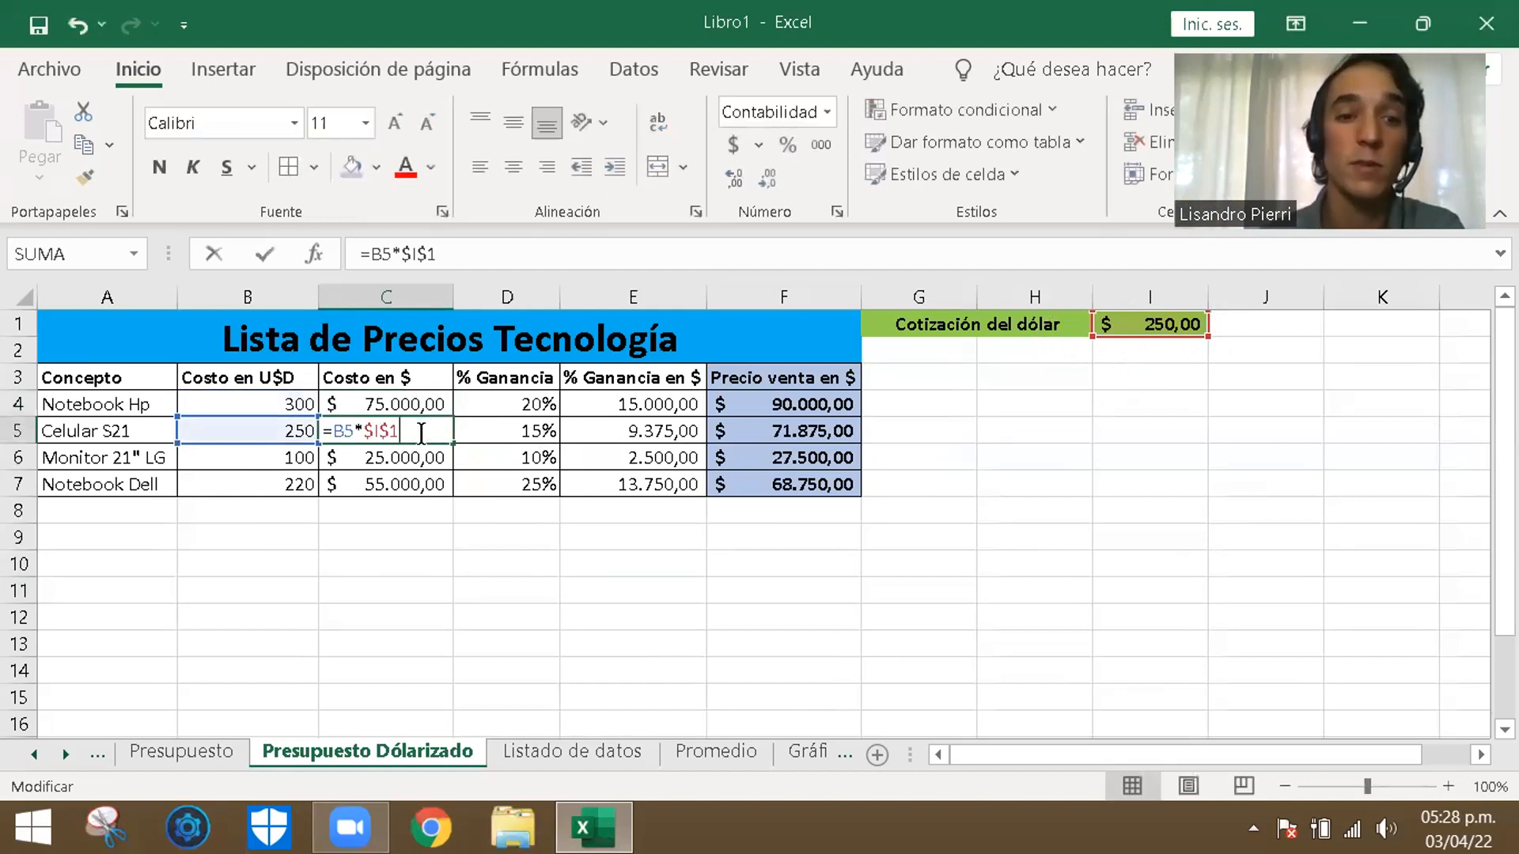
double_click(429, 475)
double_click(425, 457)
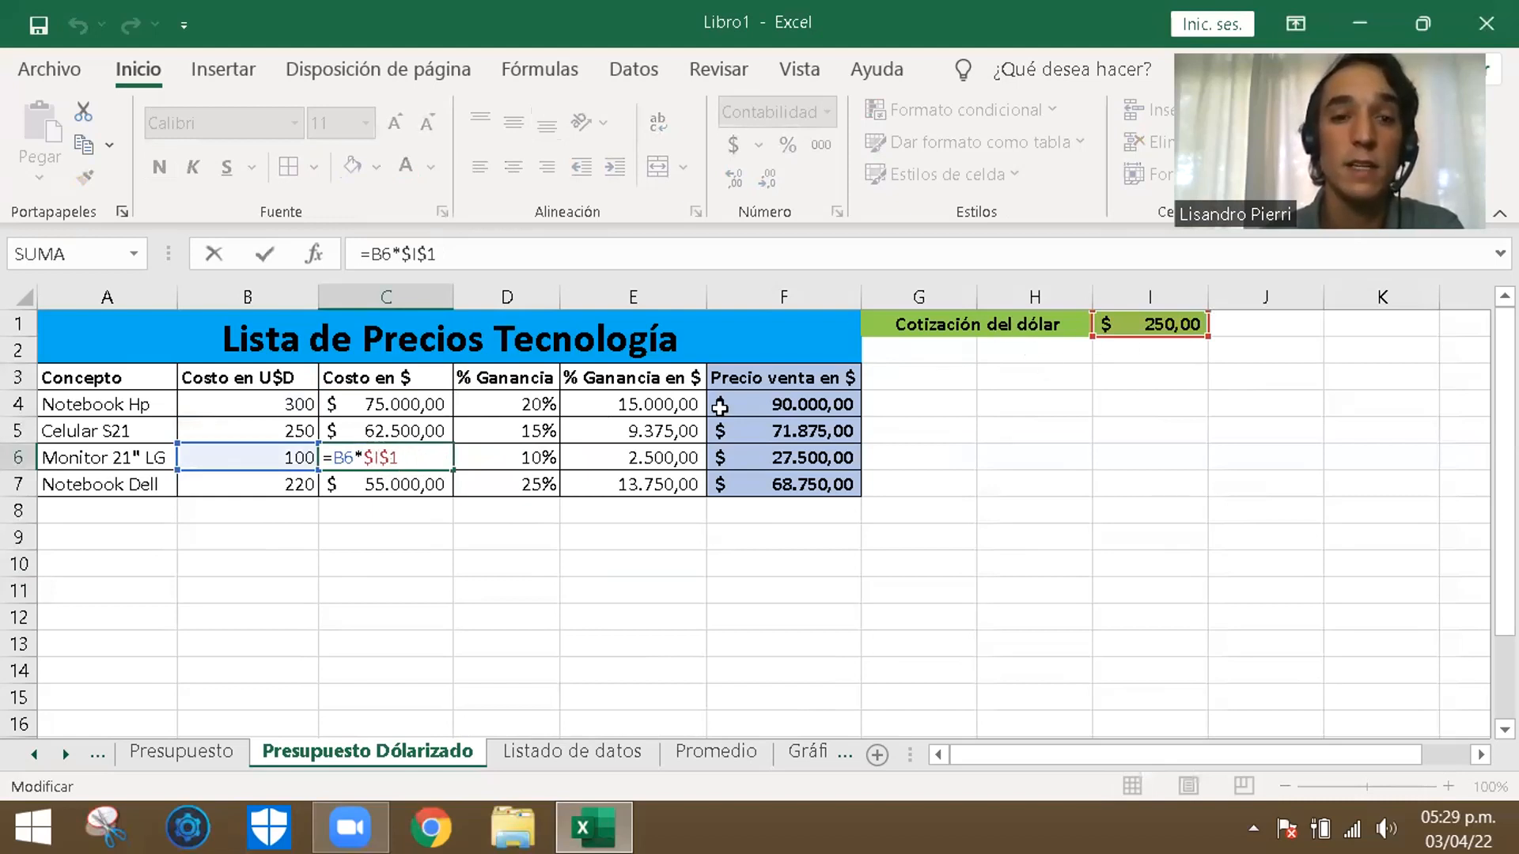
double_click(431, 484)
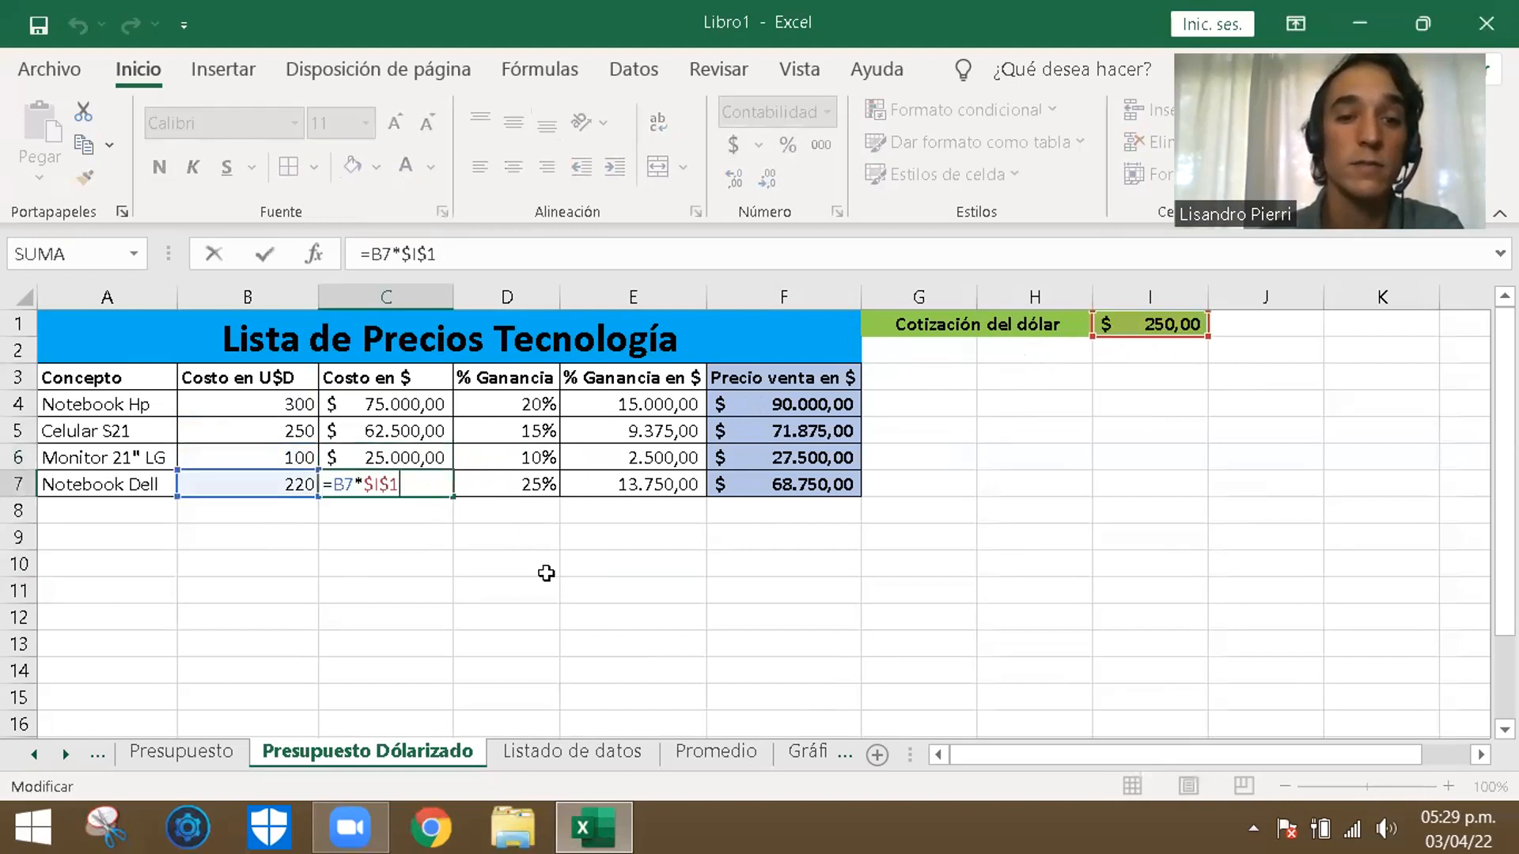
key(Return)
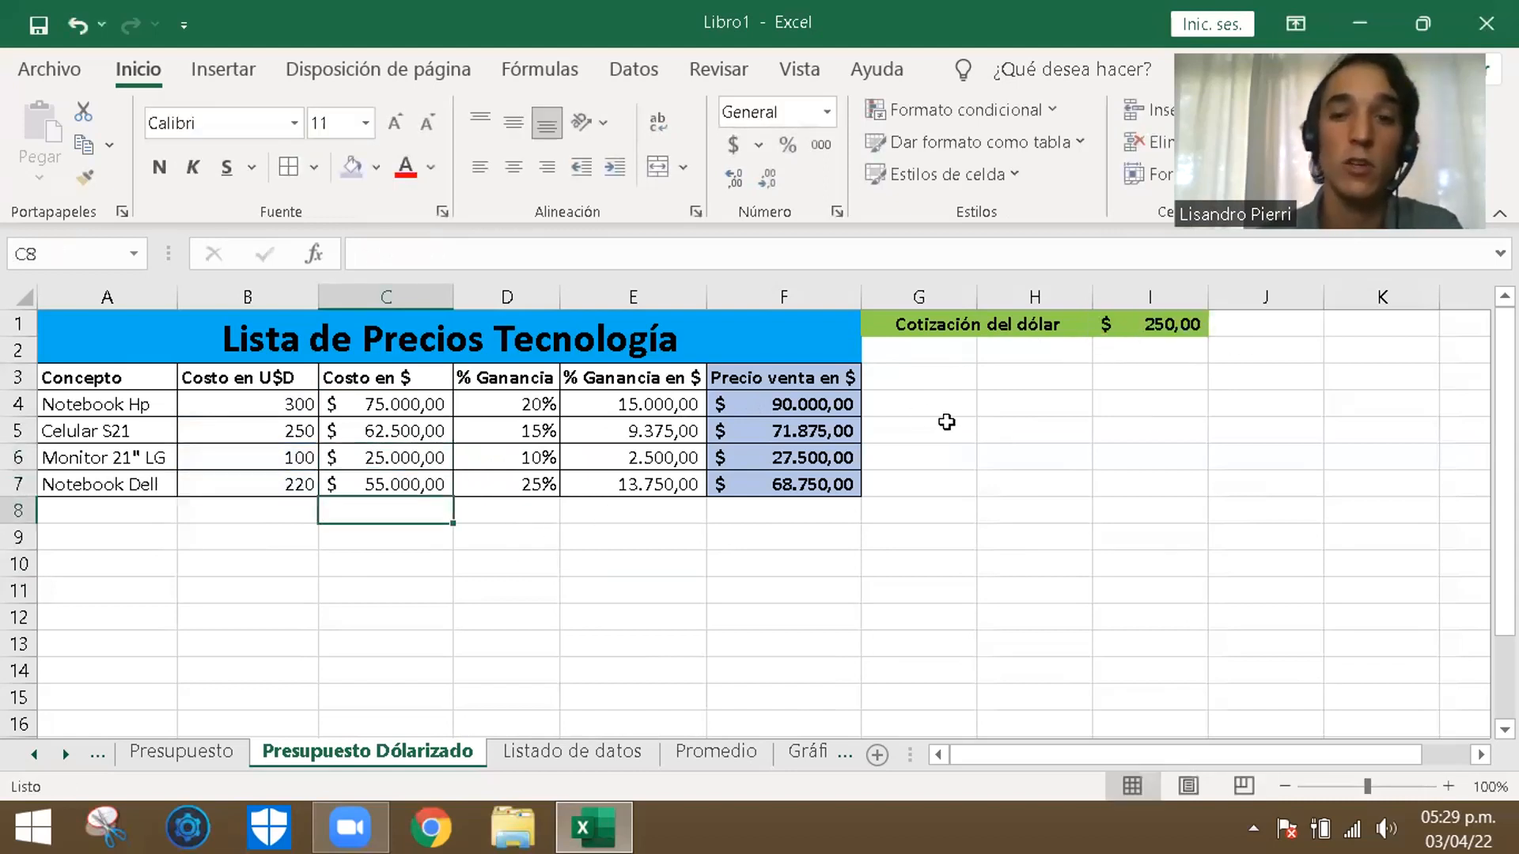
- Return the dollar exchange rate in I1 to 220
click(1143, 327)
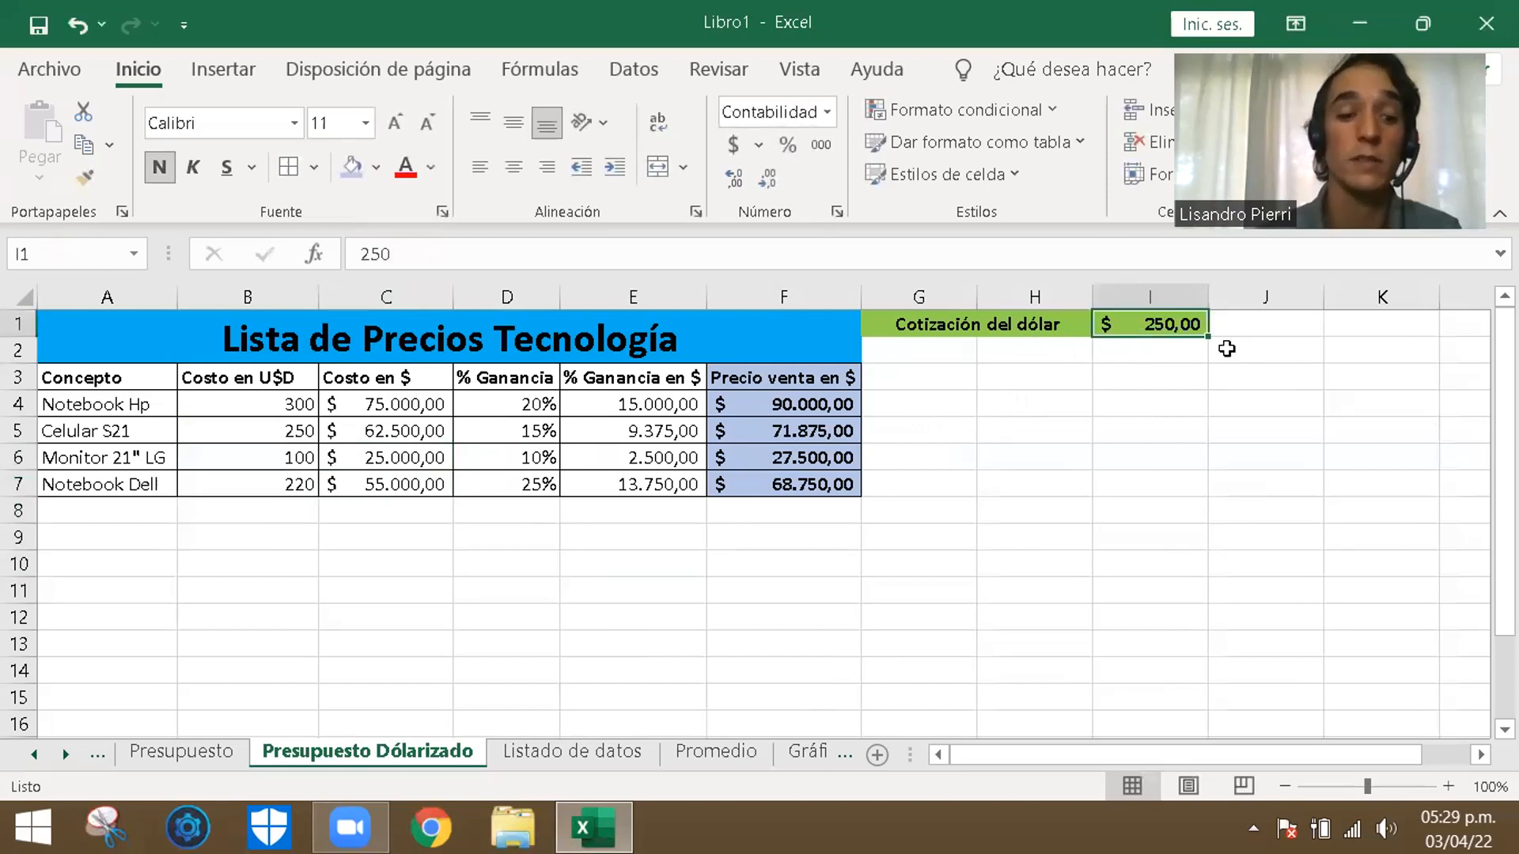
text(22)
key(Return)
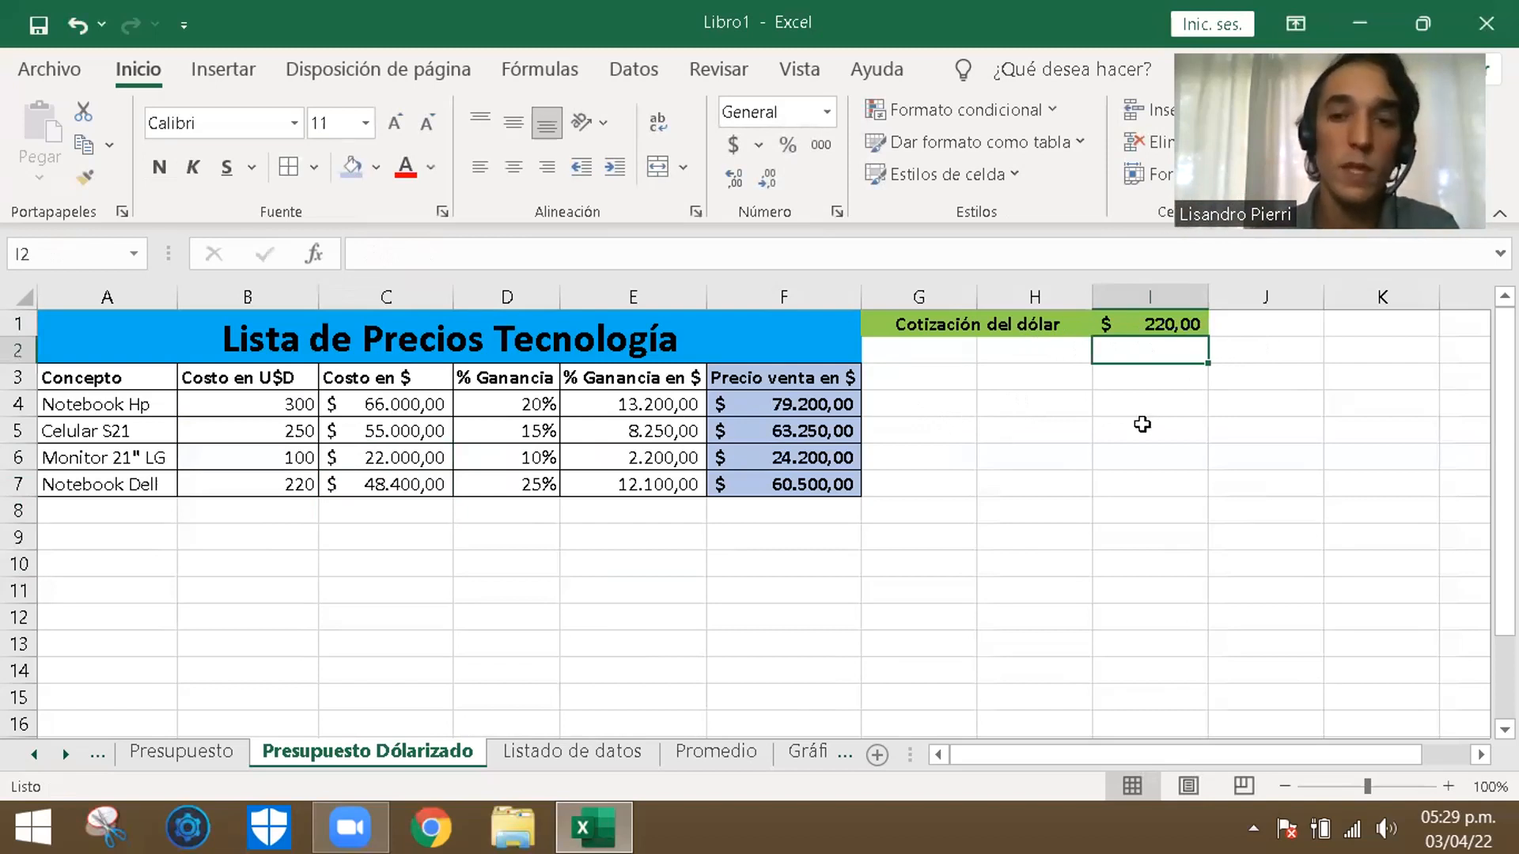
click(1066, 459)
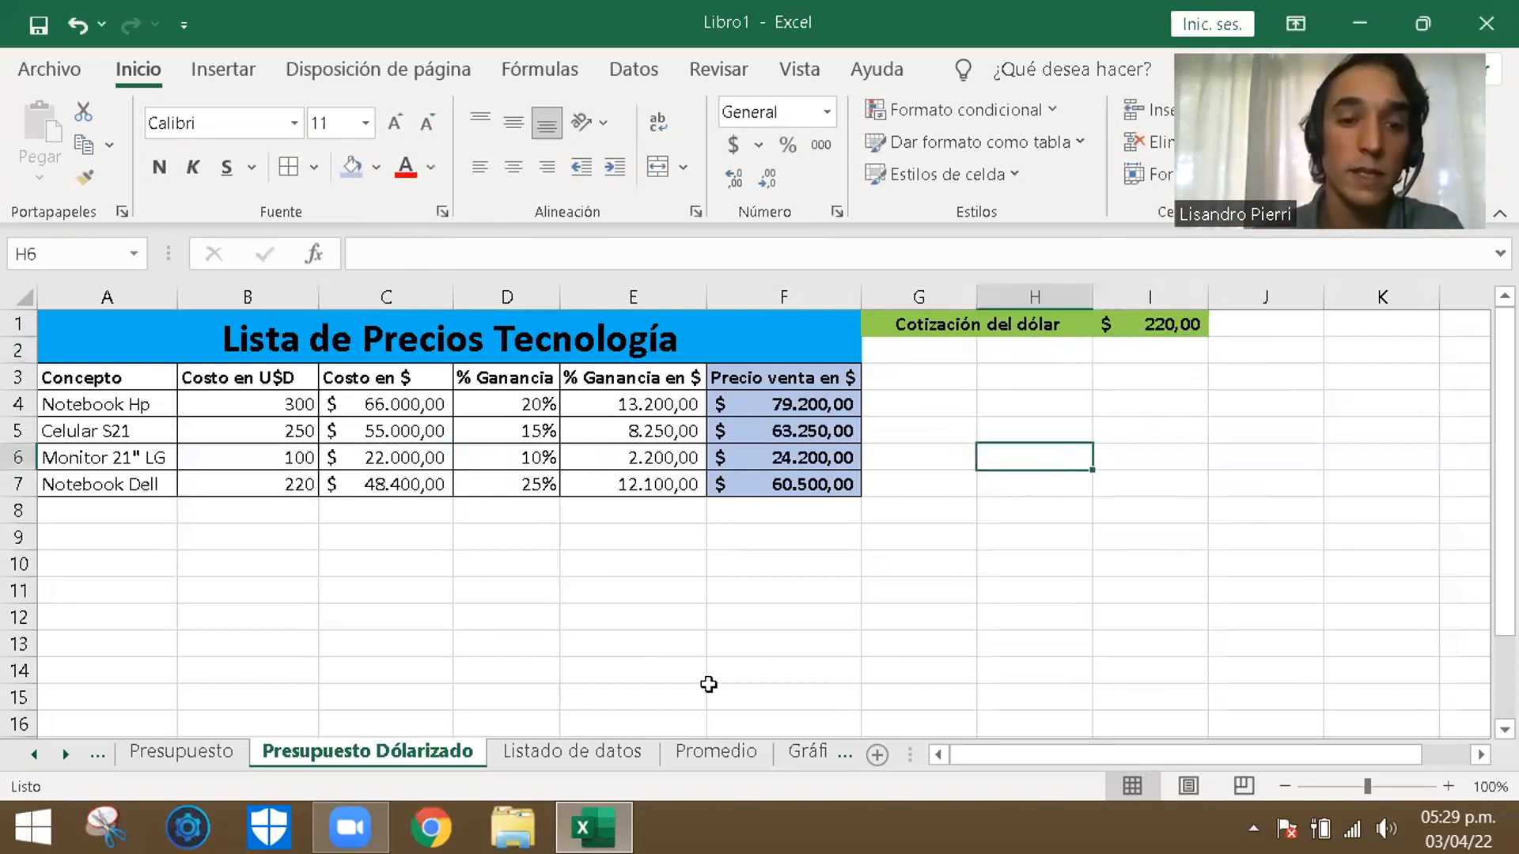
- Switch to the Listado de datos sheet with the student list
click(578, 755)
click(811, 519)
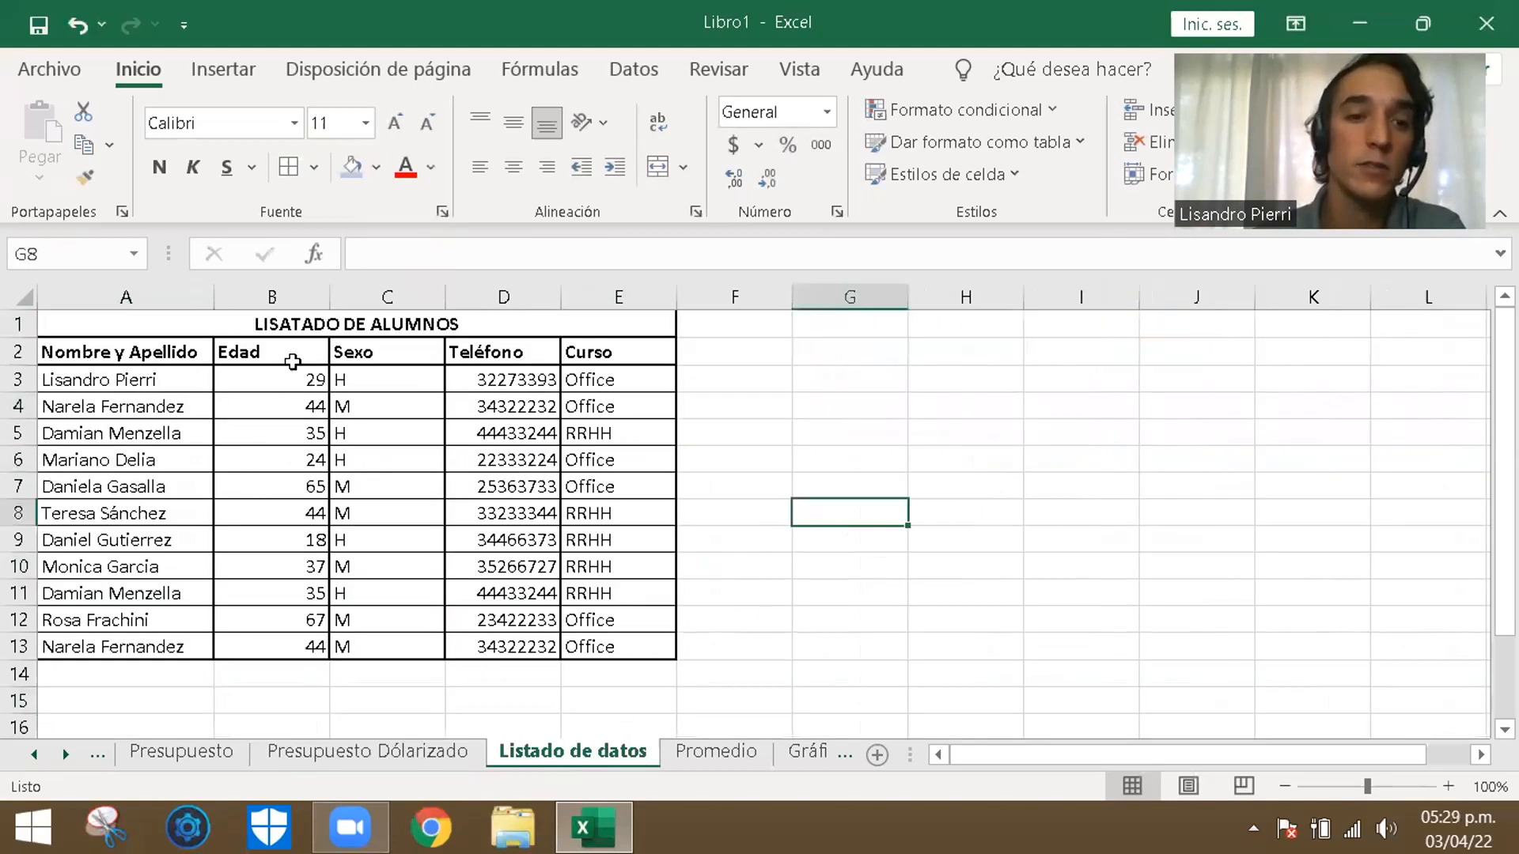
click(783, 595)
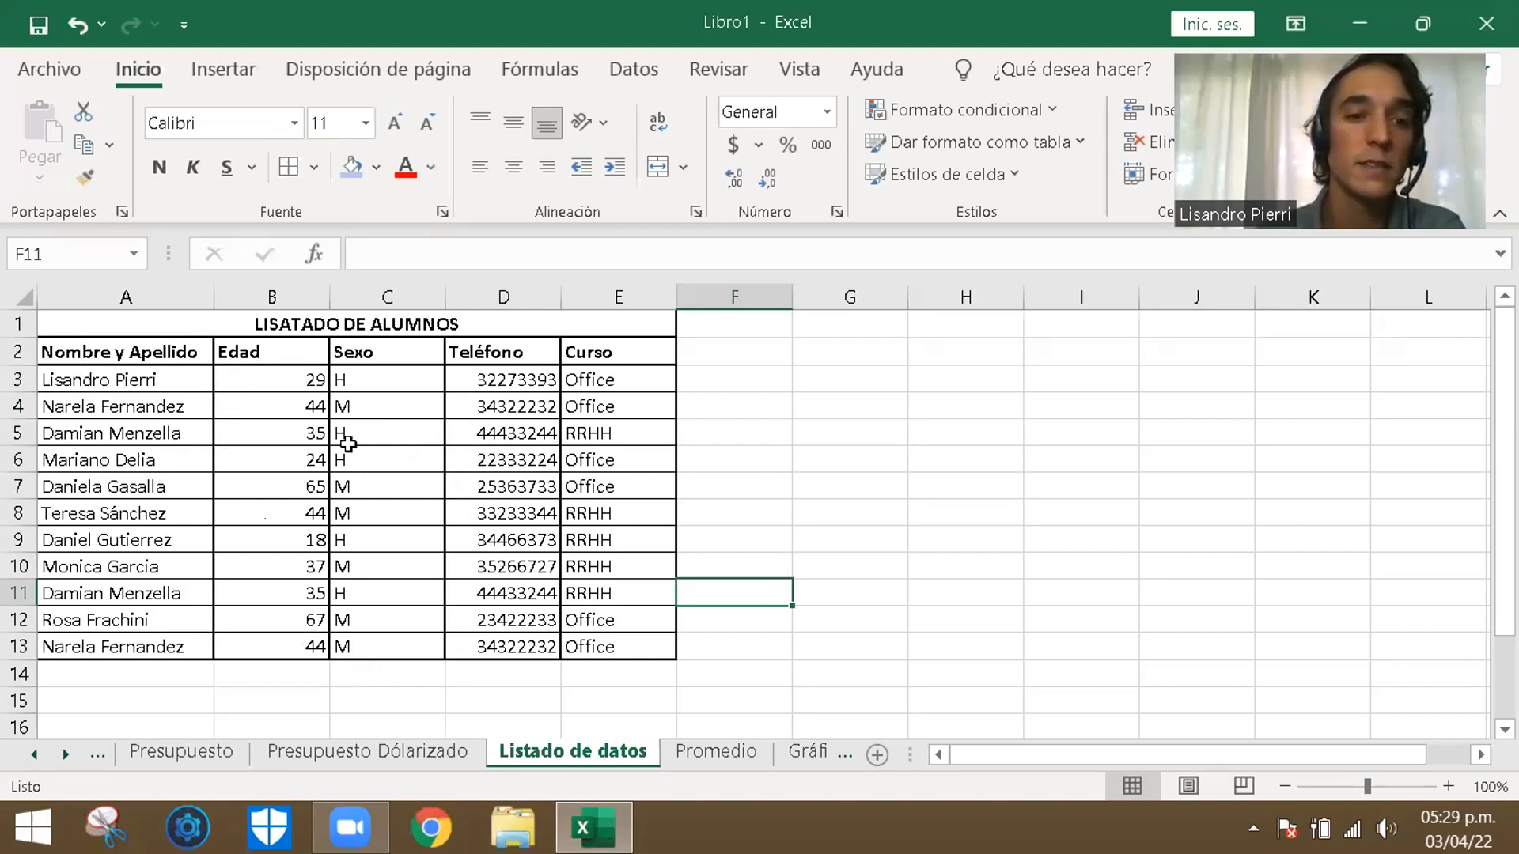
click(847, 589)
click(761, 685)
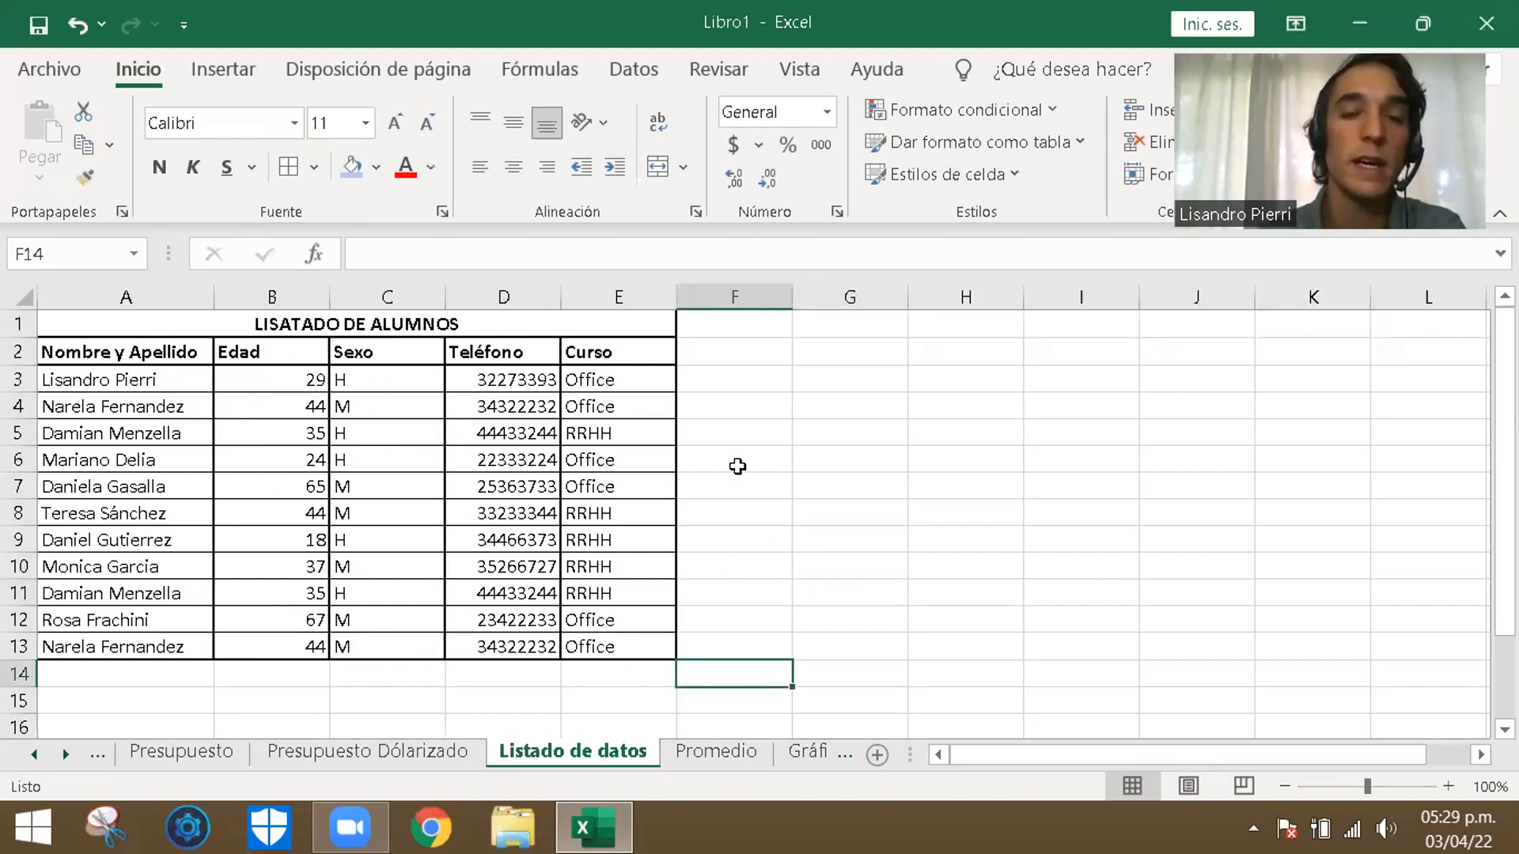
click(833, 394)
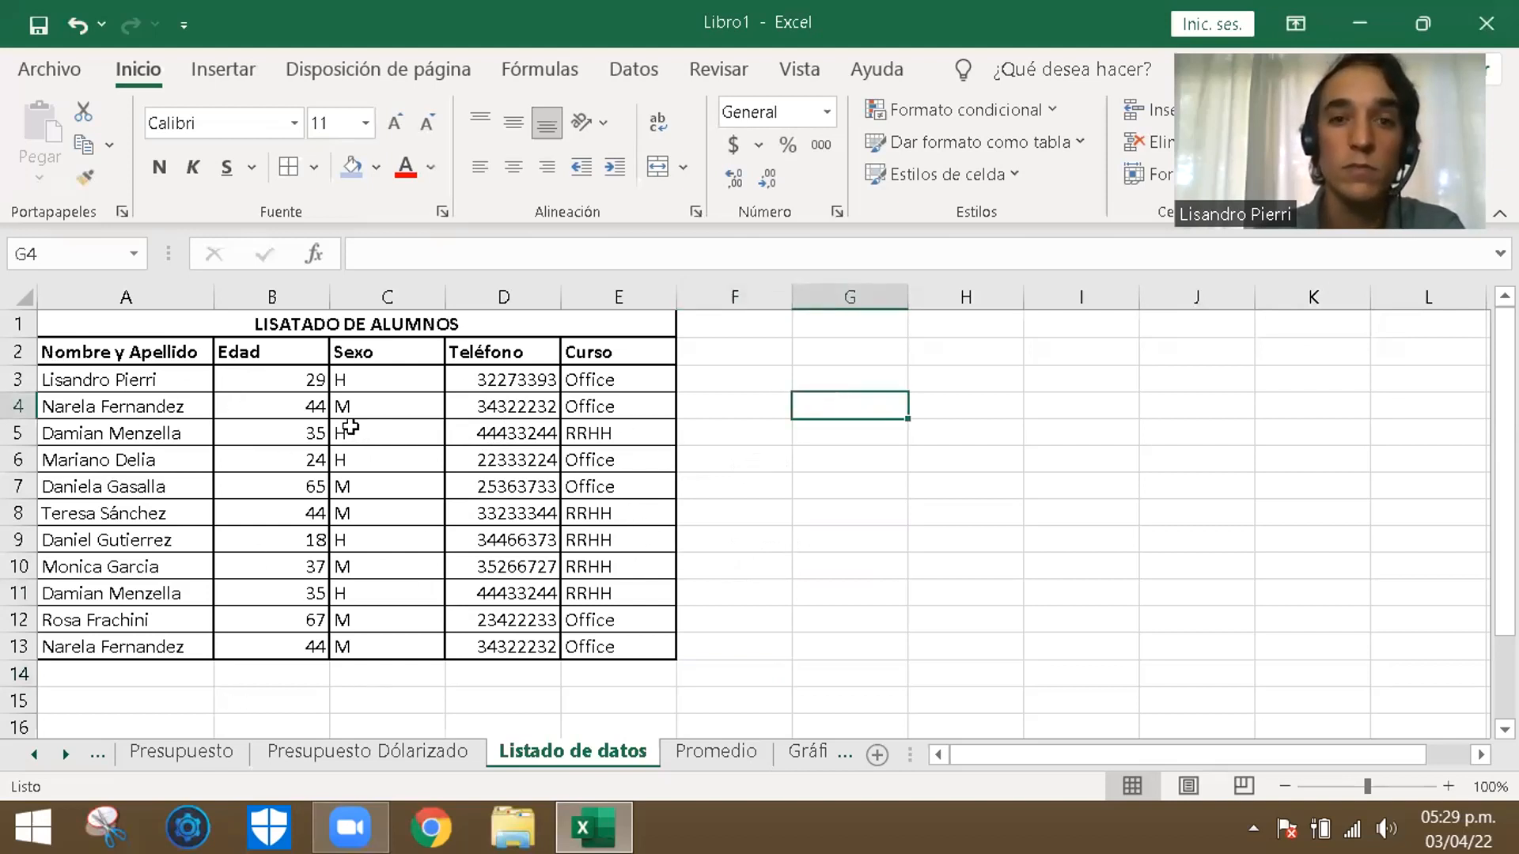
click(838, 541)
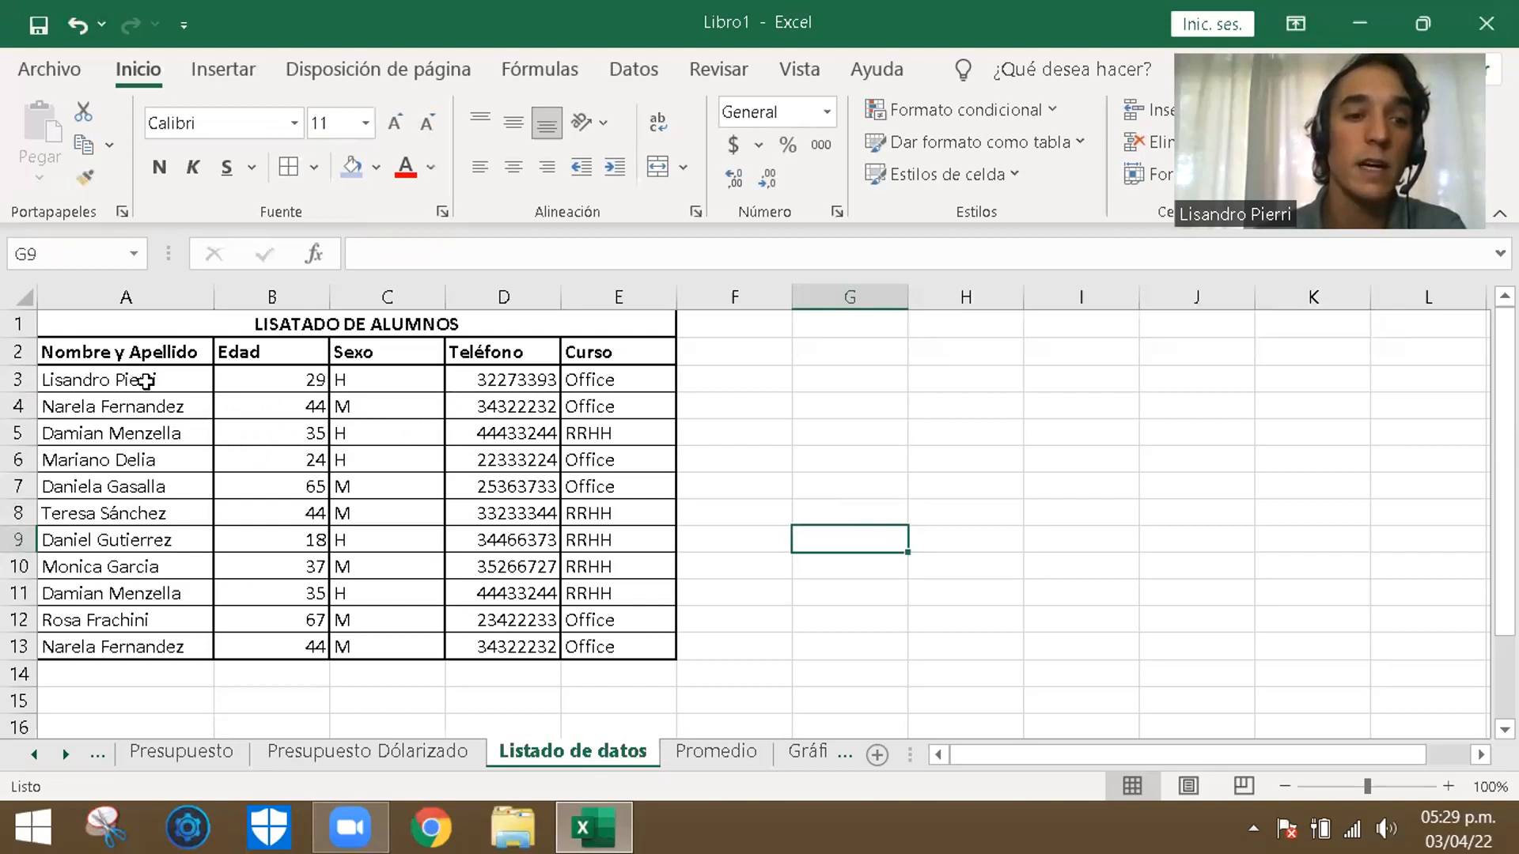
- Review the Nombre y Apellido and Teléfono columns of the student list for repeated entries
drag(174, 381, 173, 646)
click(312, 429)
drag(166, 378, 182, 647)
drag(506, 381, 524, 649)
click(911, 460)
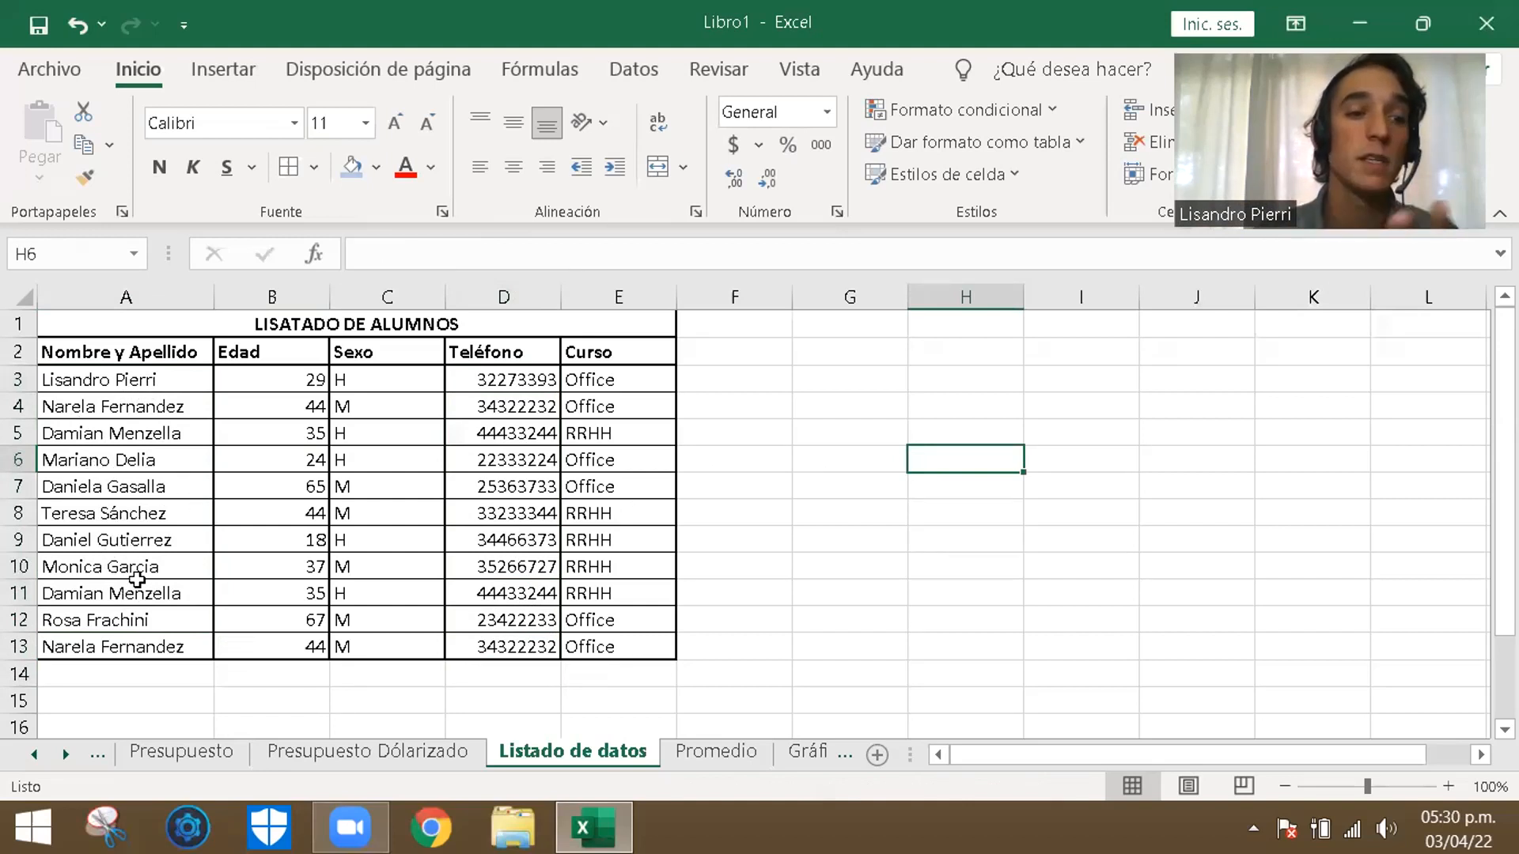
- Highlight duplicate values among the student names in A3:A13 with conditional formatting, using light red fill with dark red text
drag(165, 385, 130, 647)
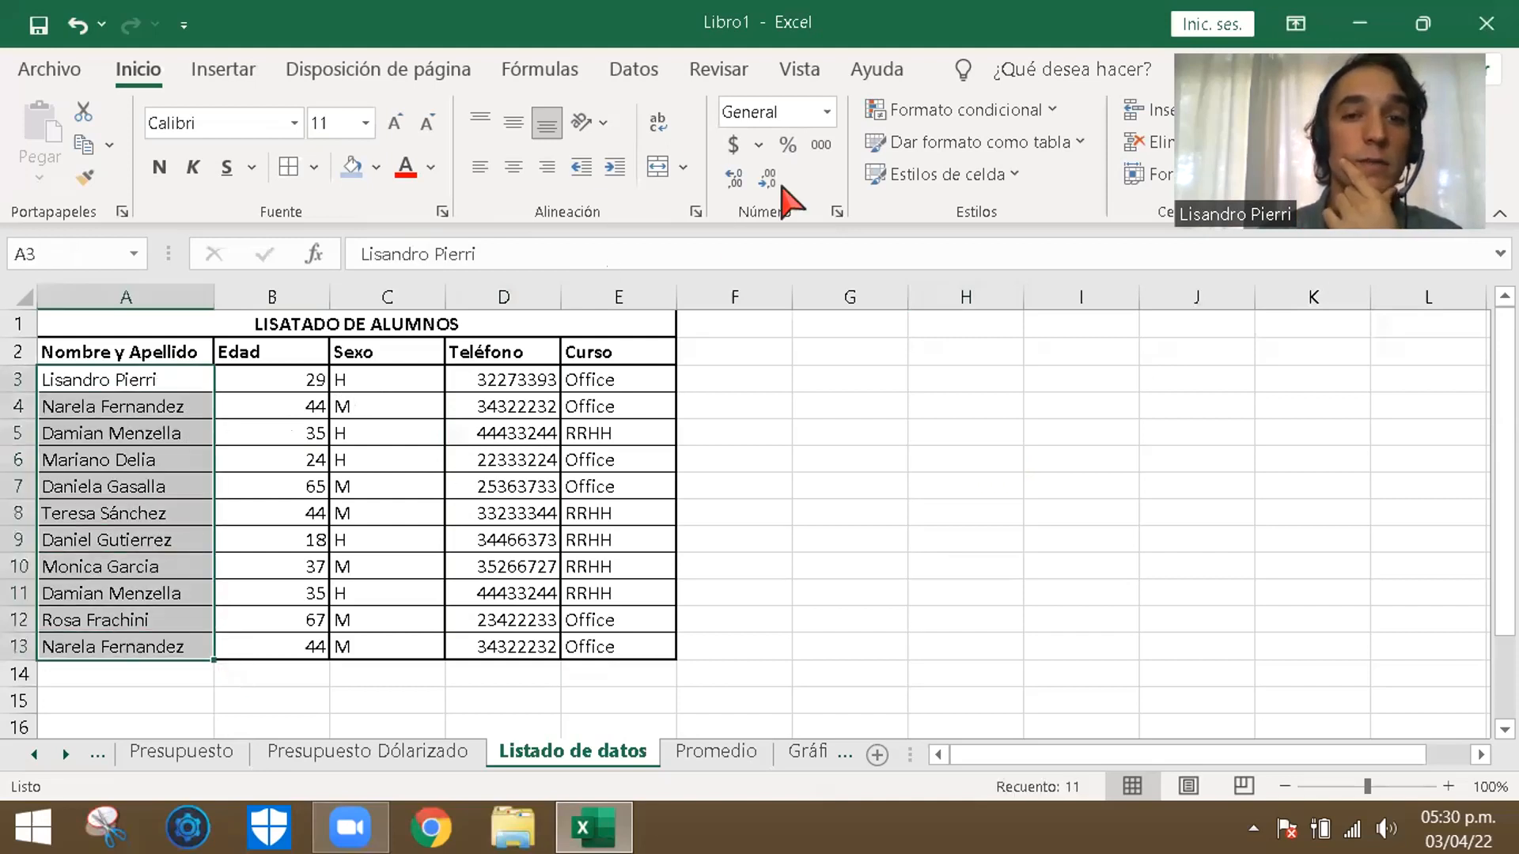
click(1004, 115)
mouse_move(993, 173)
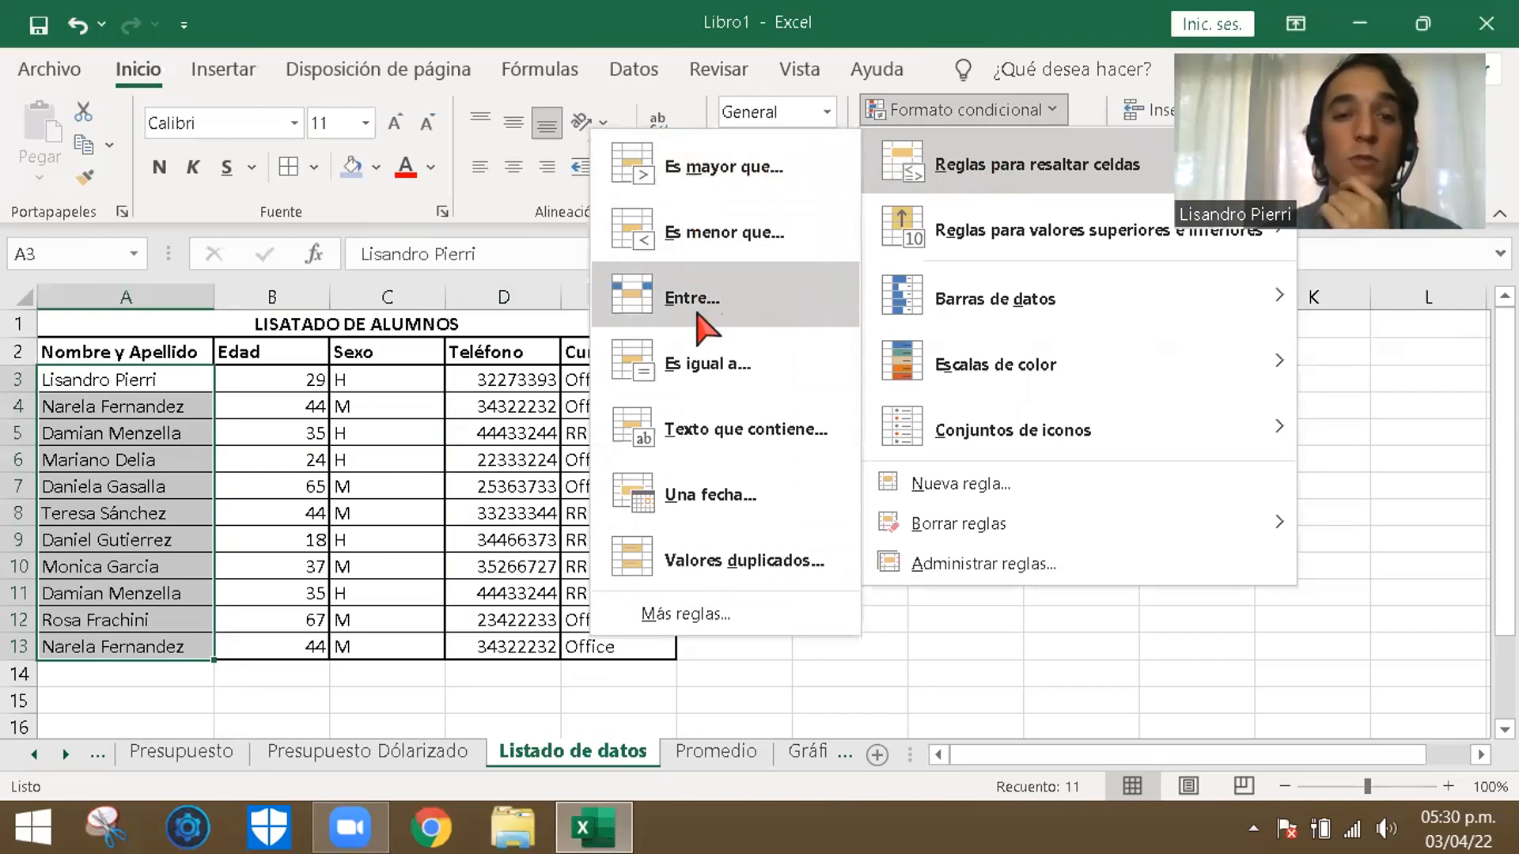
click(730, 559)
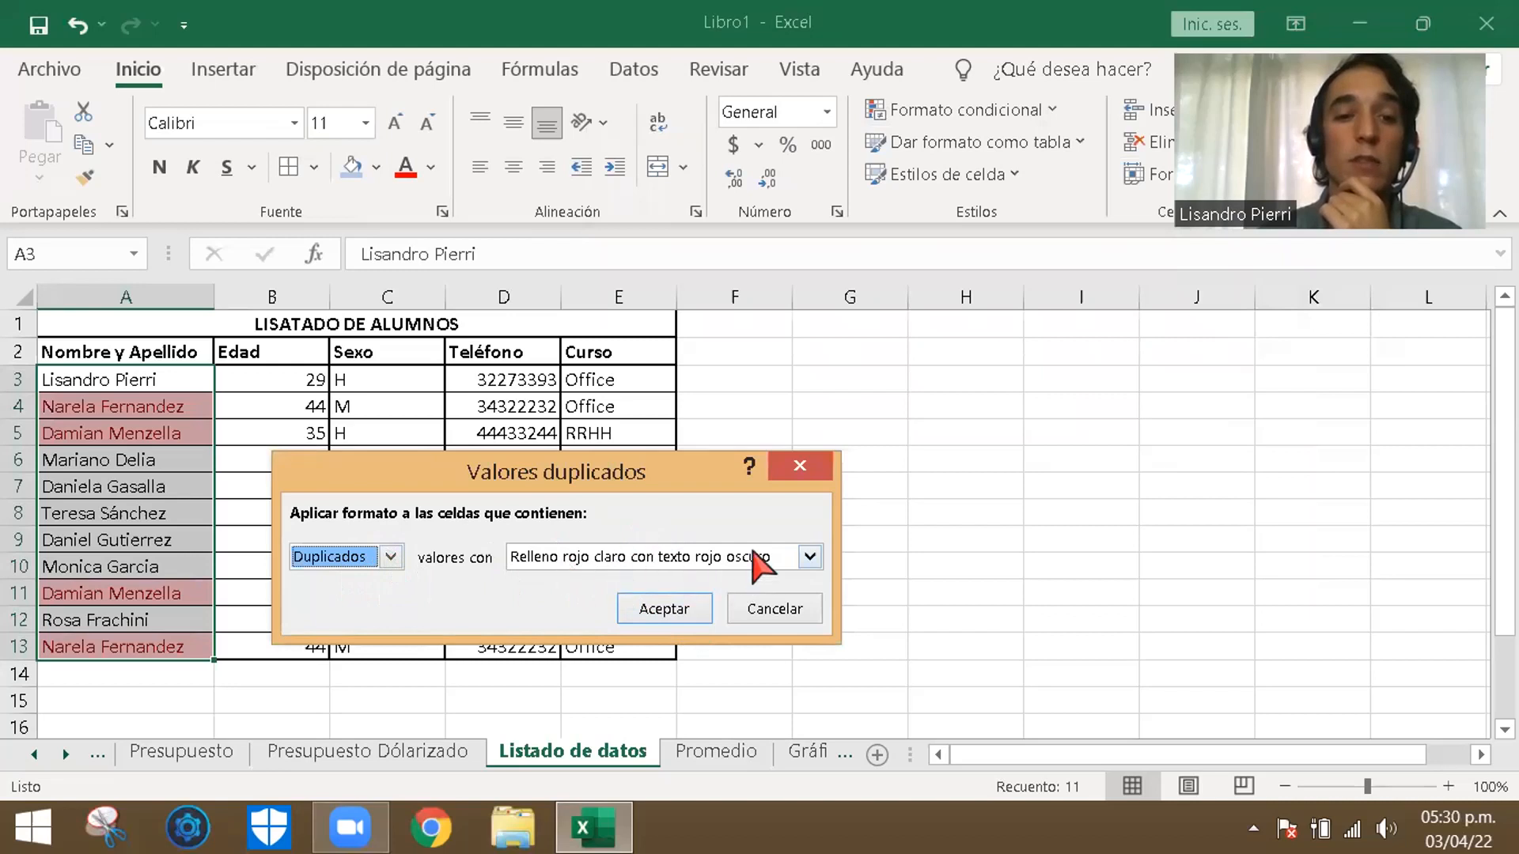
click(653, 560)
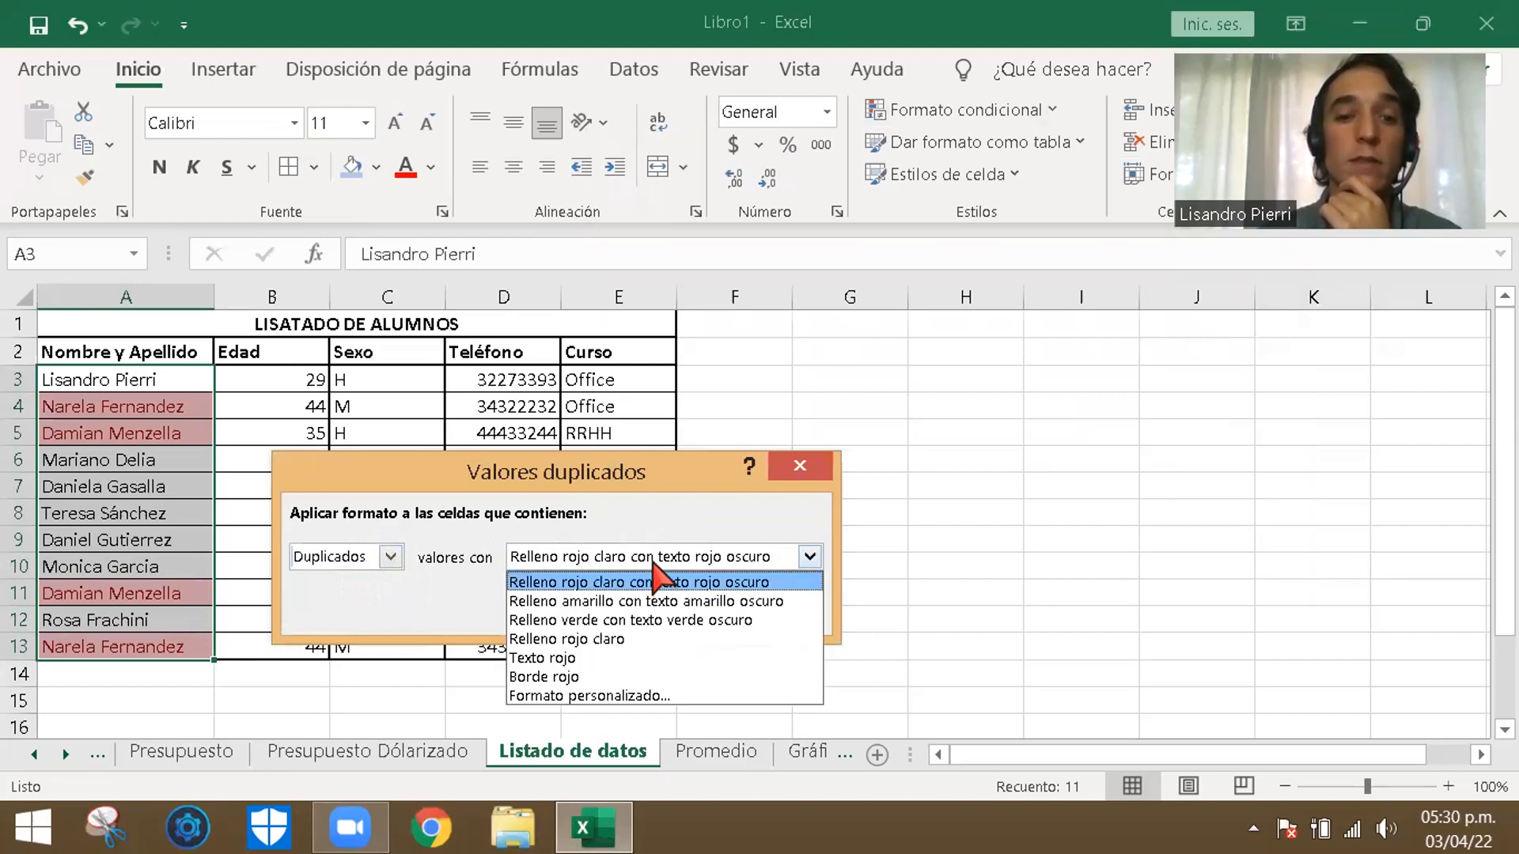
click(686, 527)
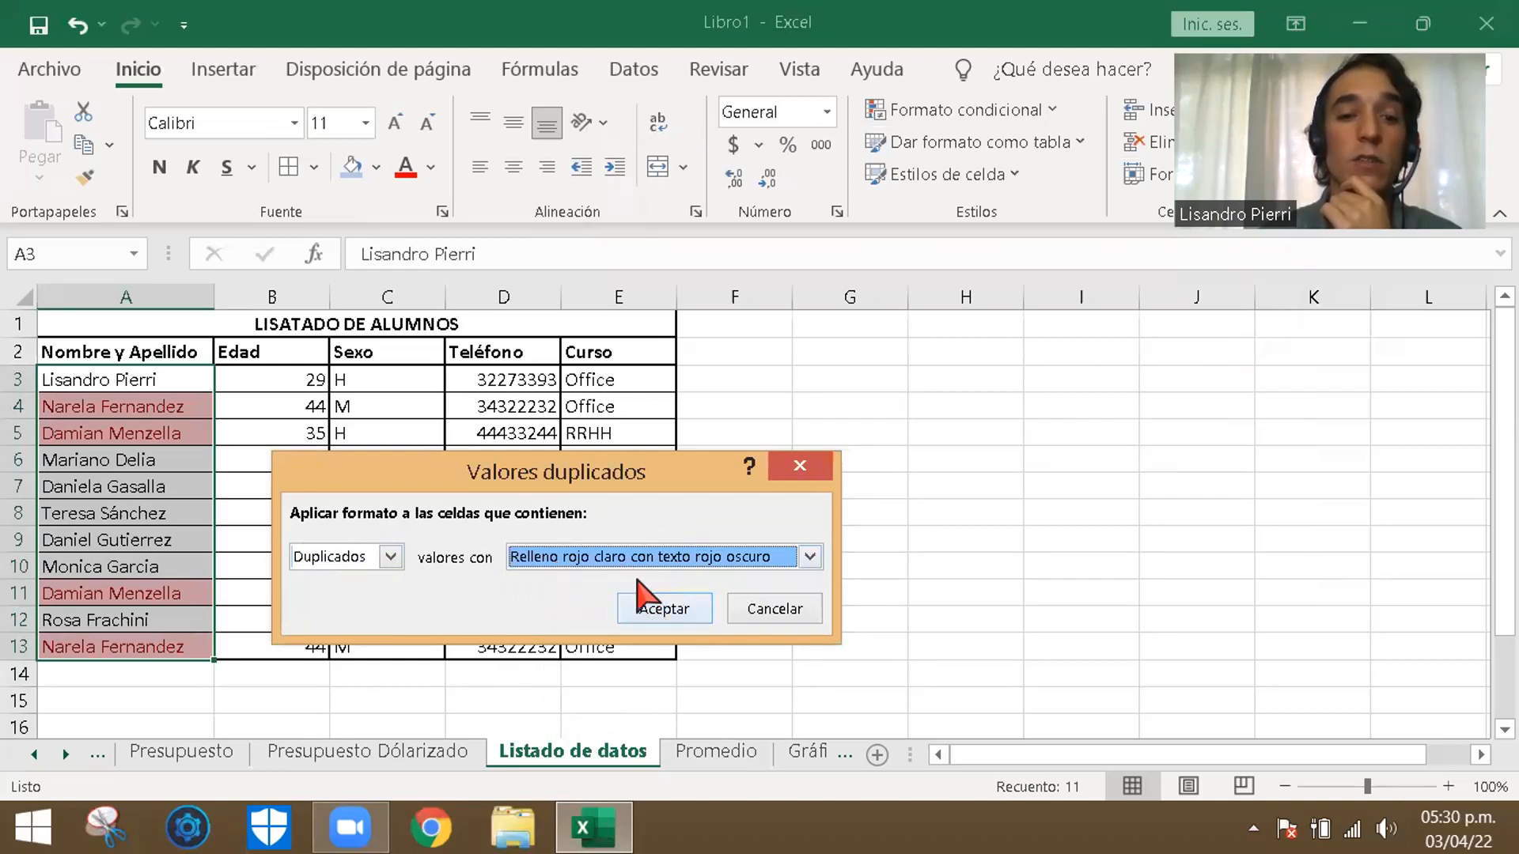
click(678, 619)
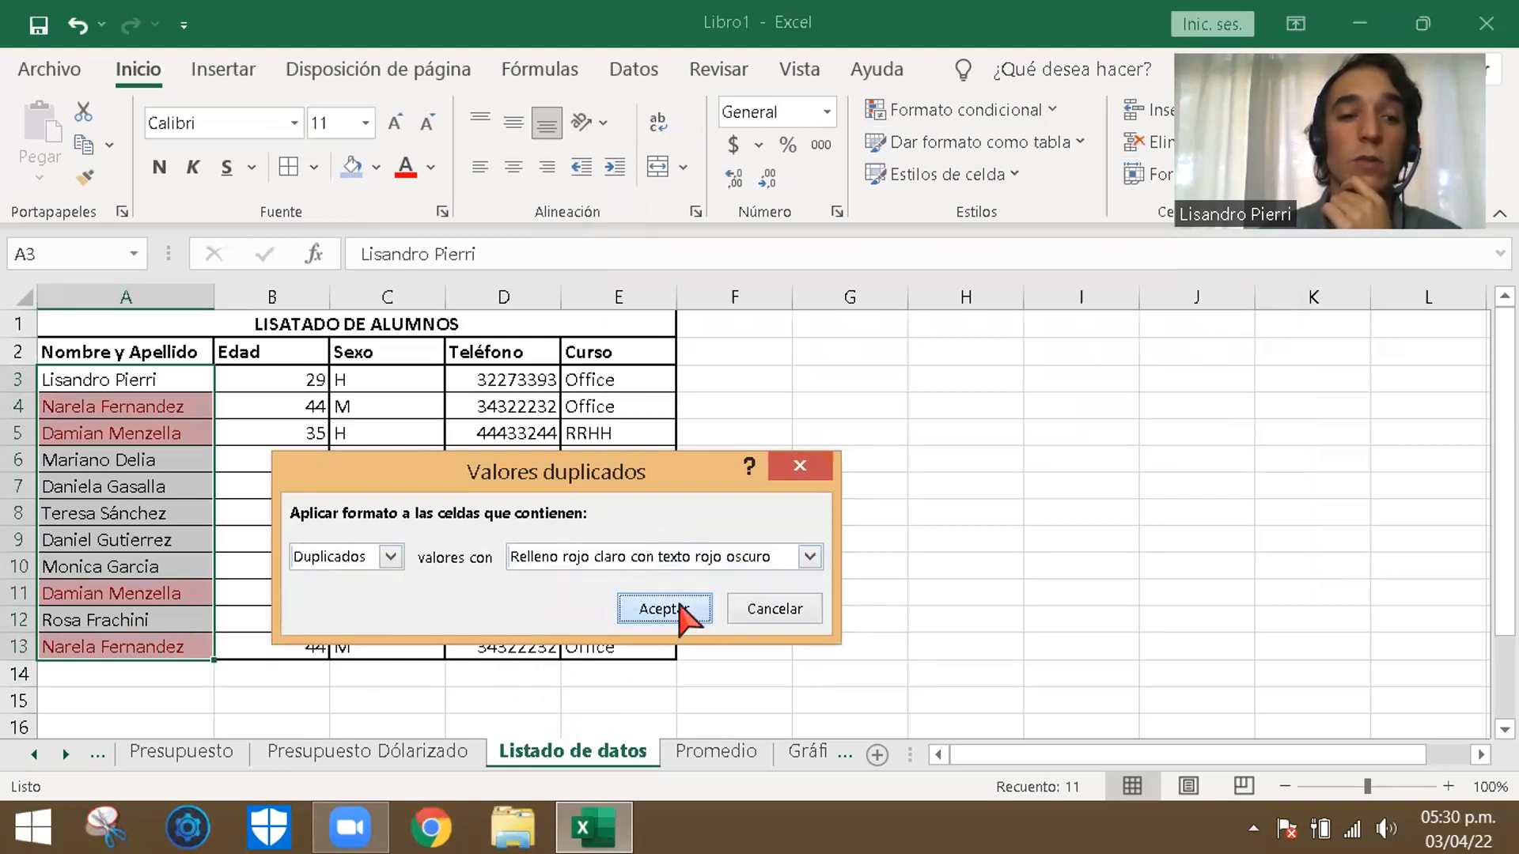
click(976, 538)
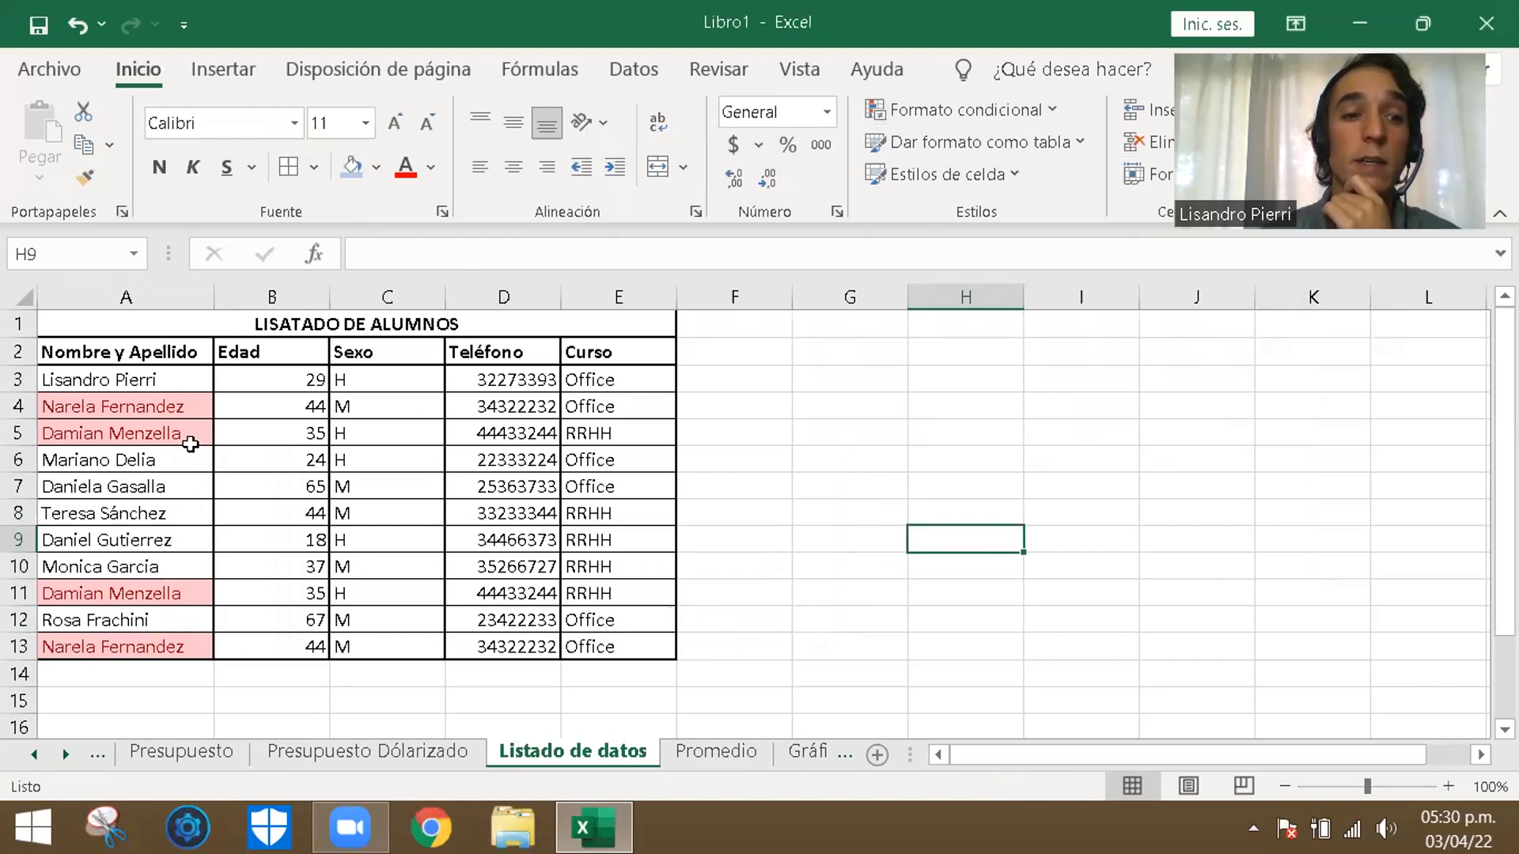
- Delete the whole of row 11, the second entry of the duplicated 35-year-old RRHH student
click(773, 613)
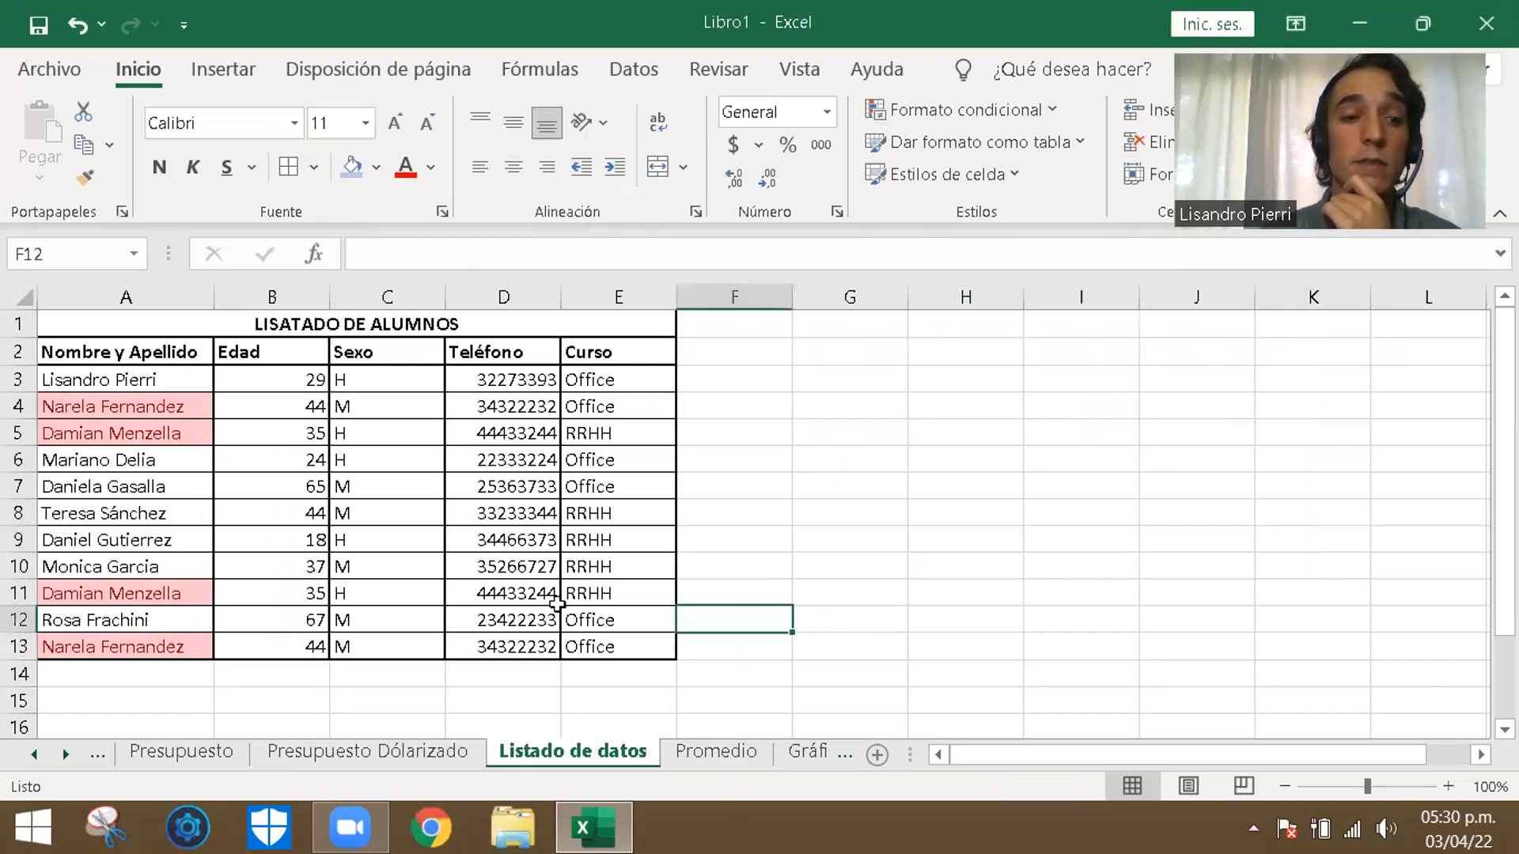
click(17, 592)
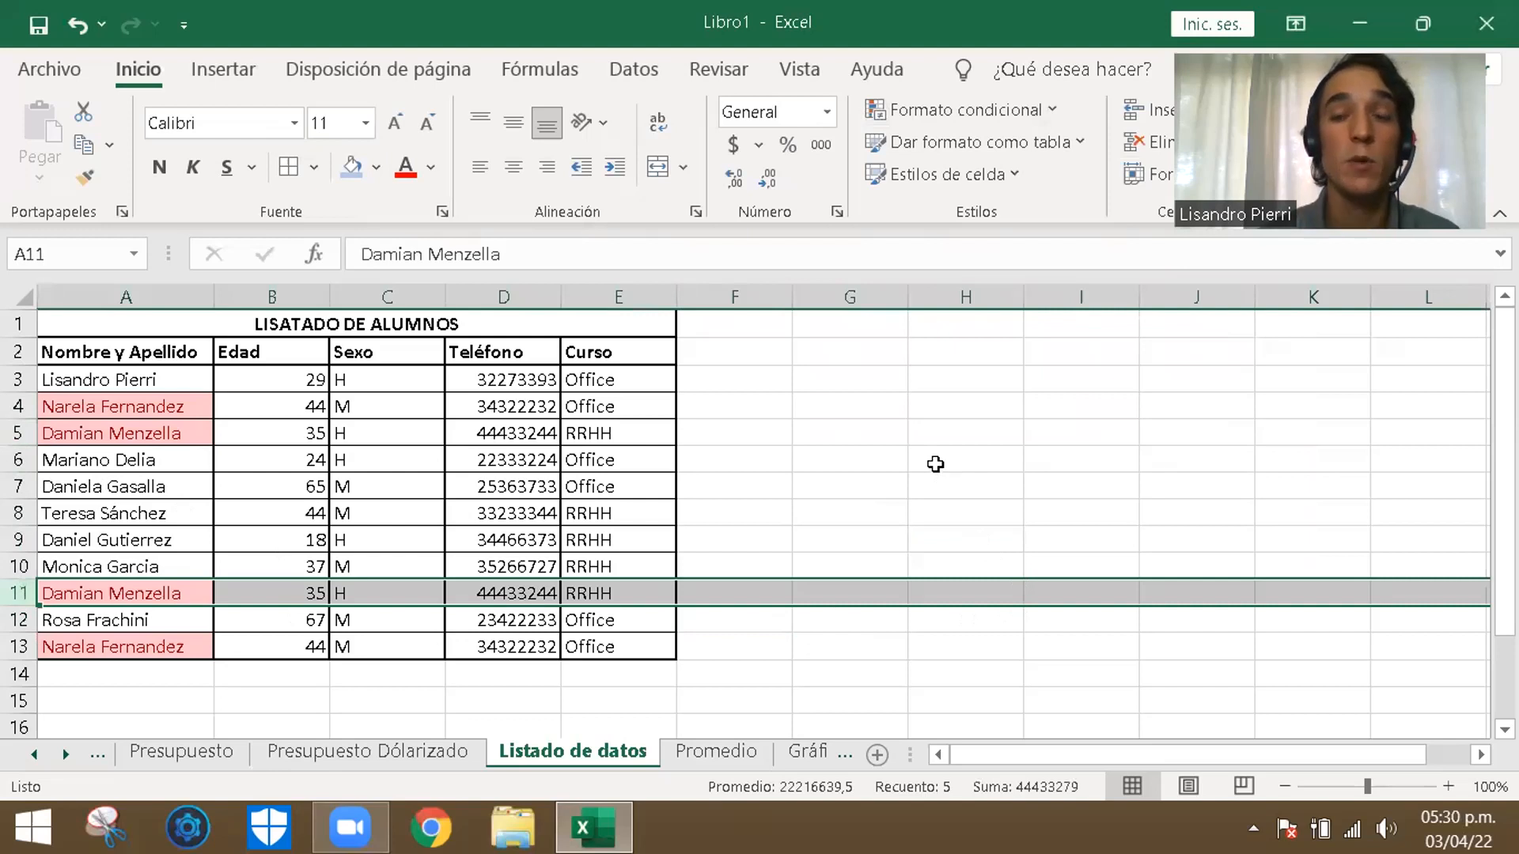
click(850, 488)
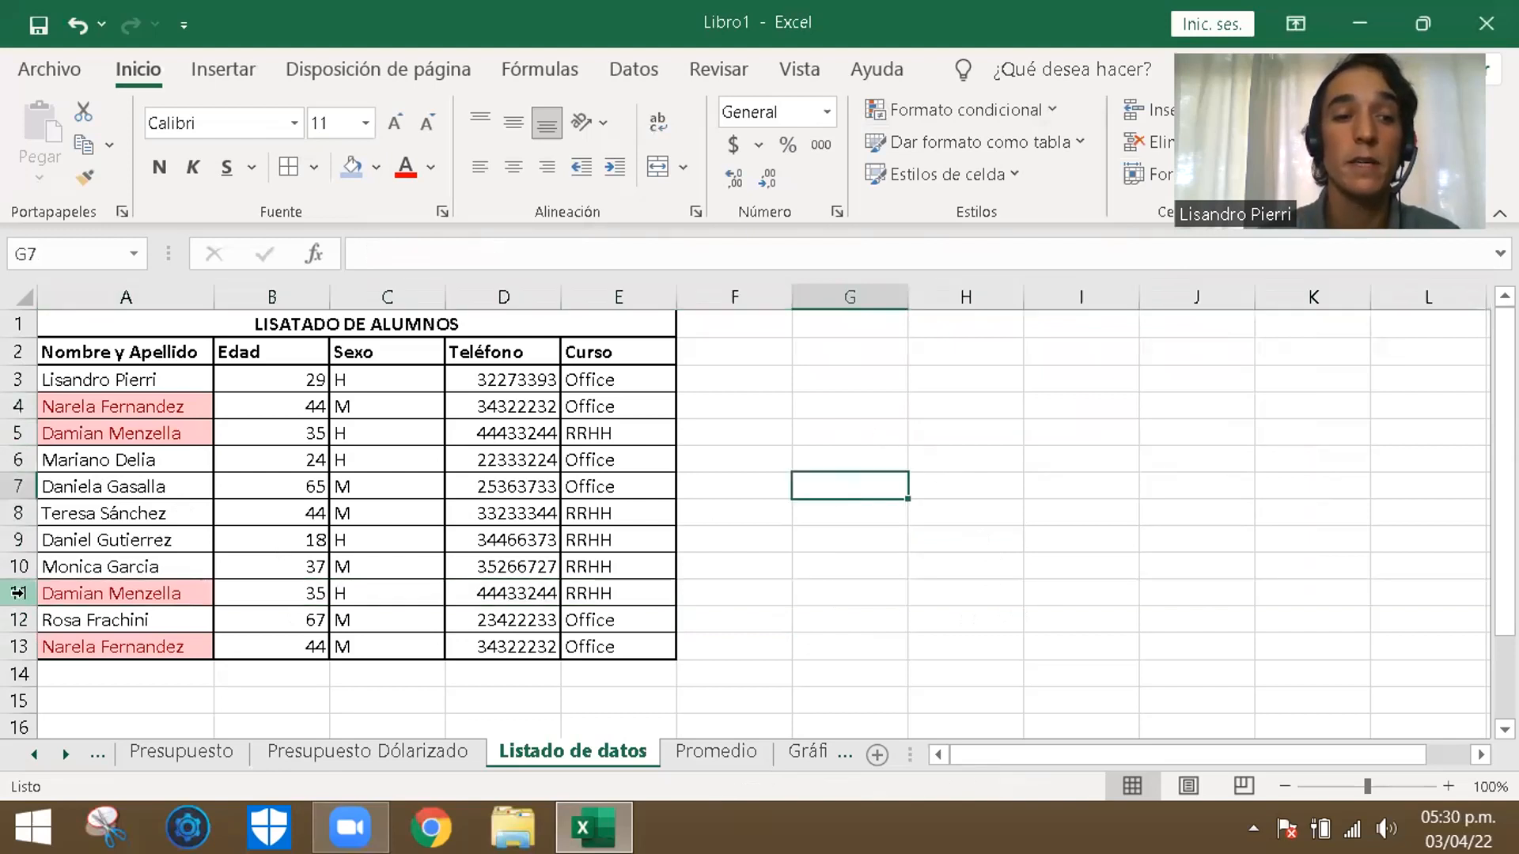
click(18, 592)
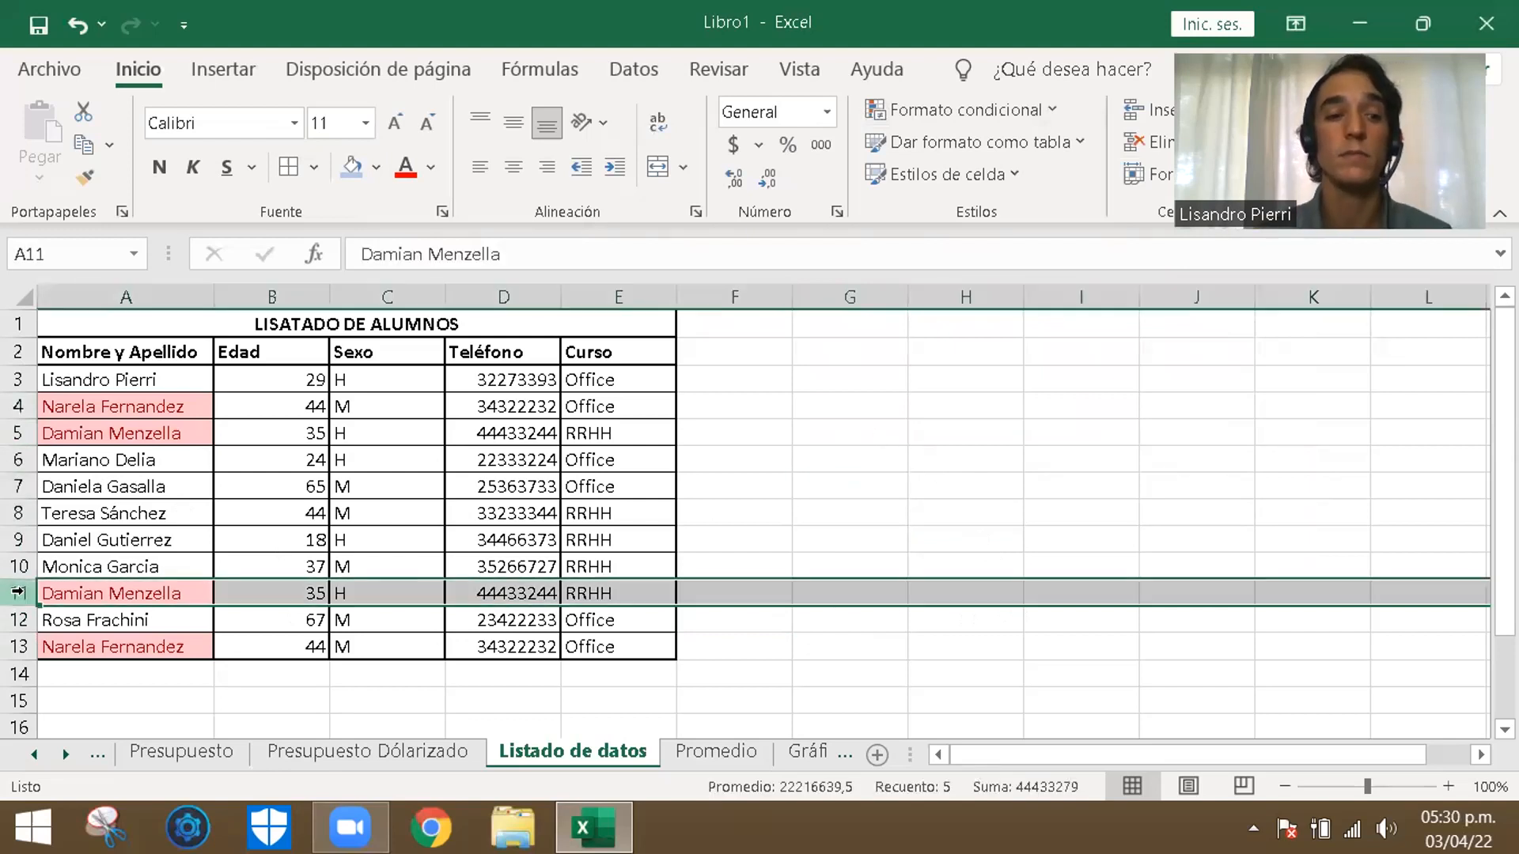
right_click(17, 593)
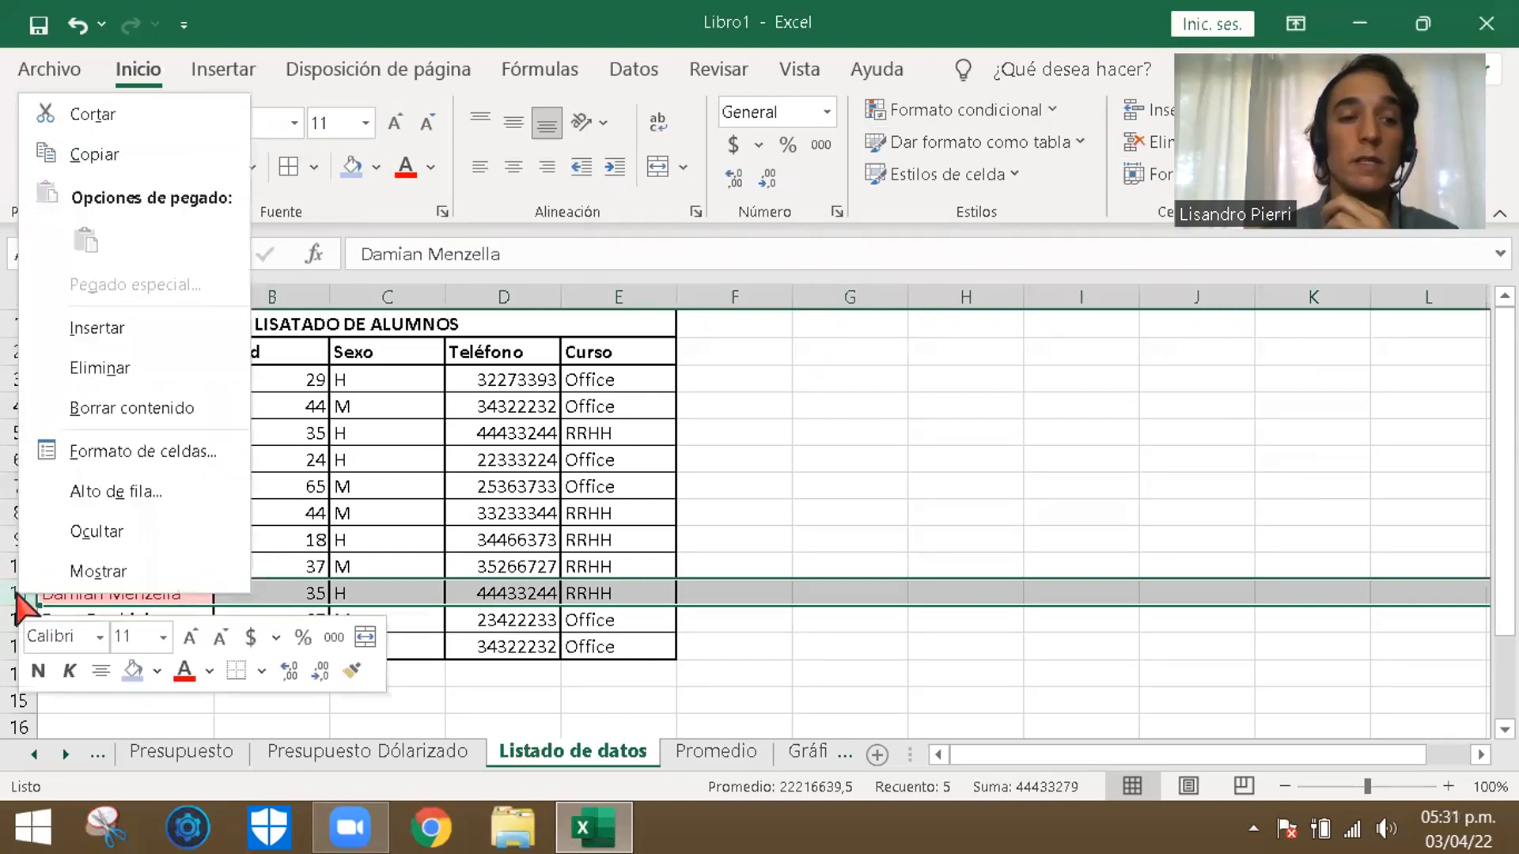
click(79, 368)
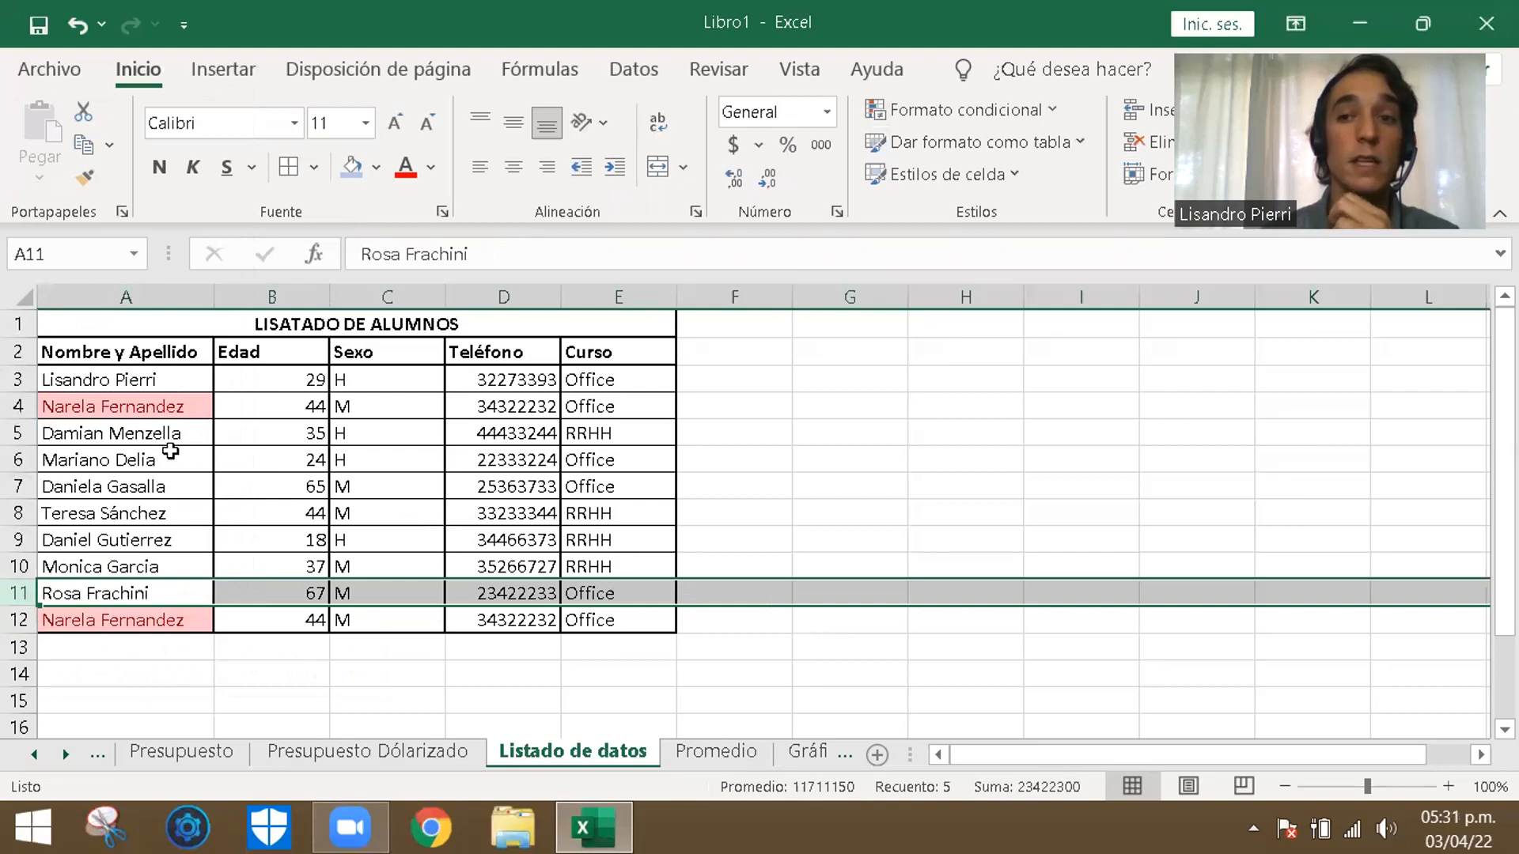
- Delete the whole of row 12, the second entry of the duplicated 44-year-old Office student
click(17, 620)
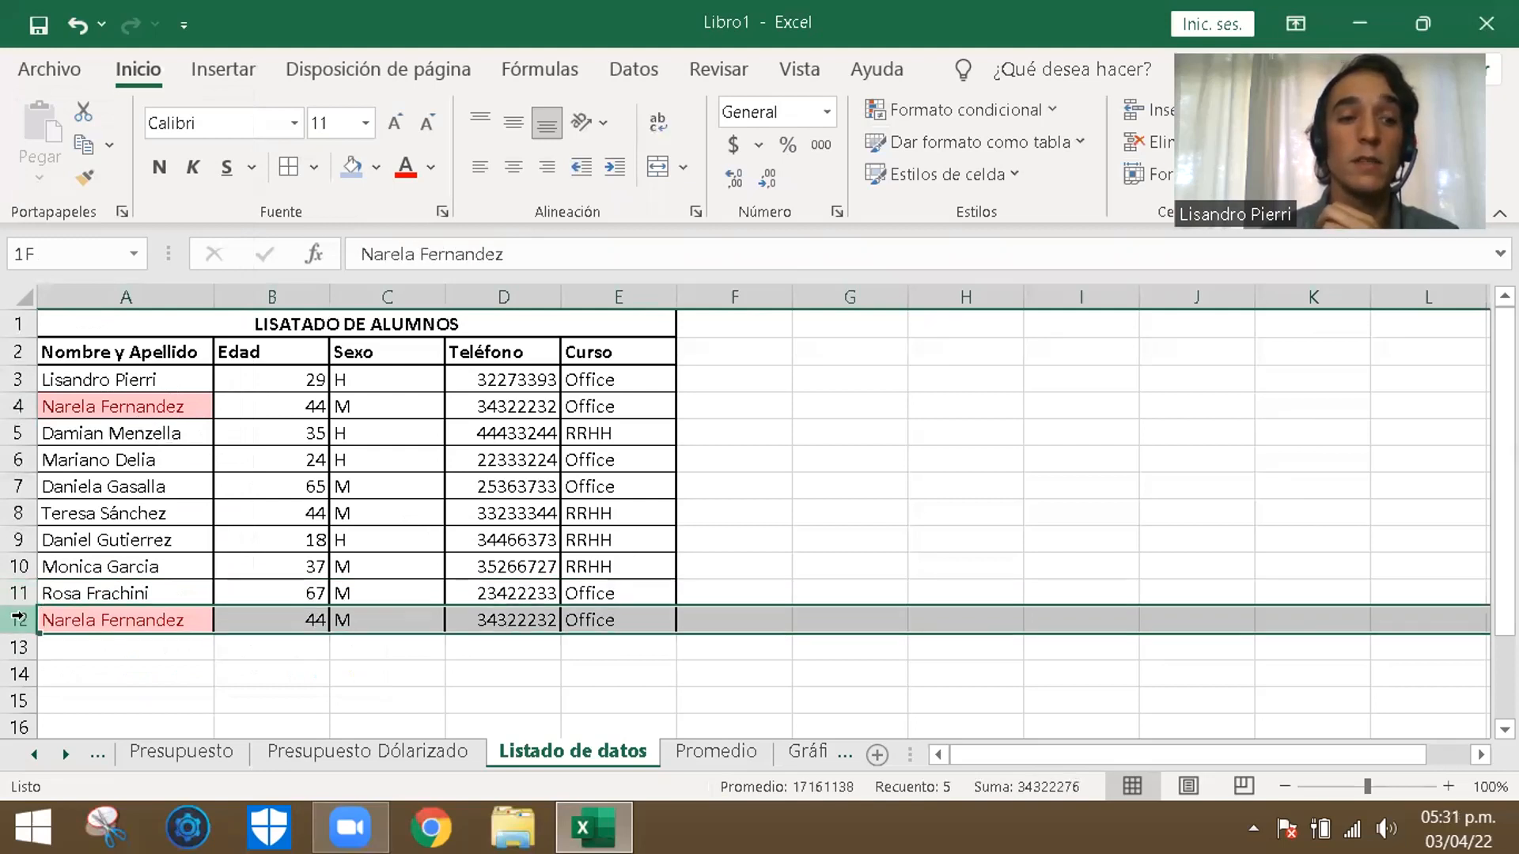
right_click(18, 621)
click(47, 392)
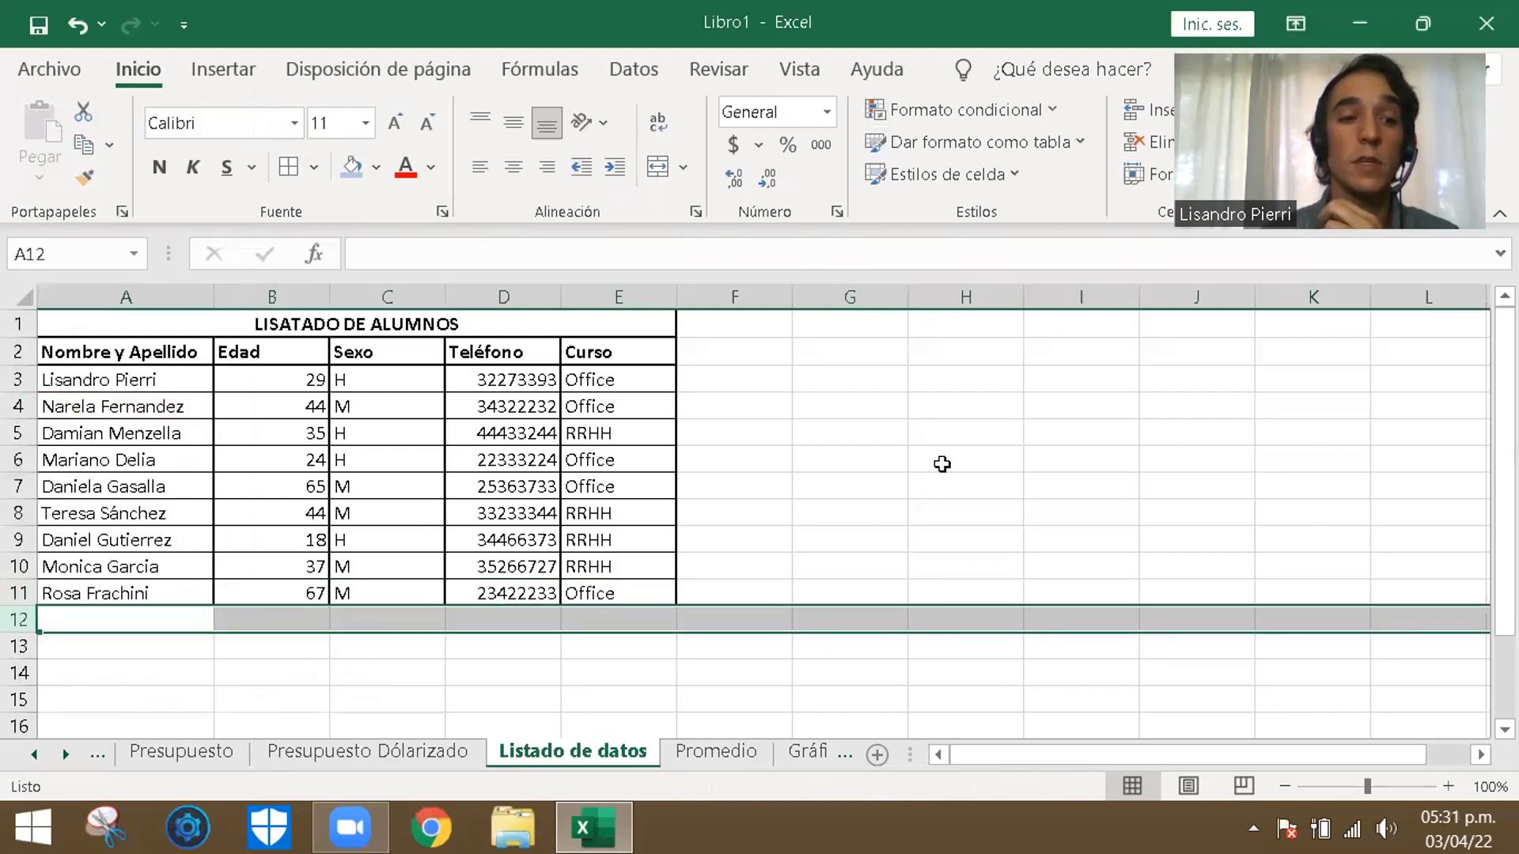
click(965, 513)
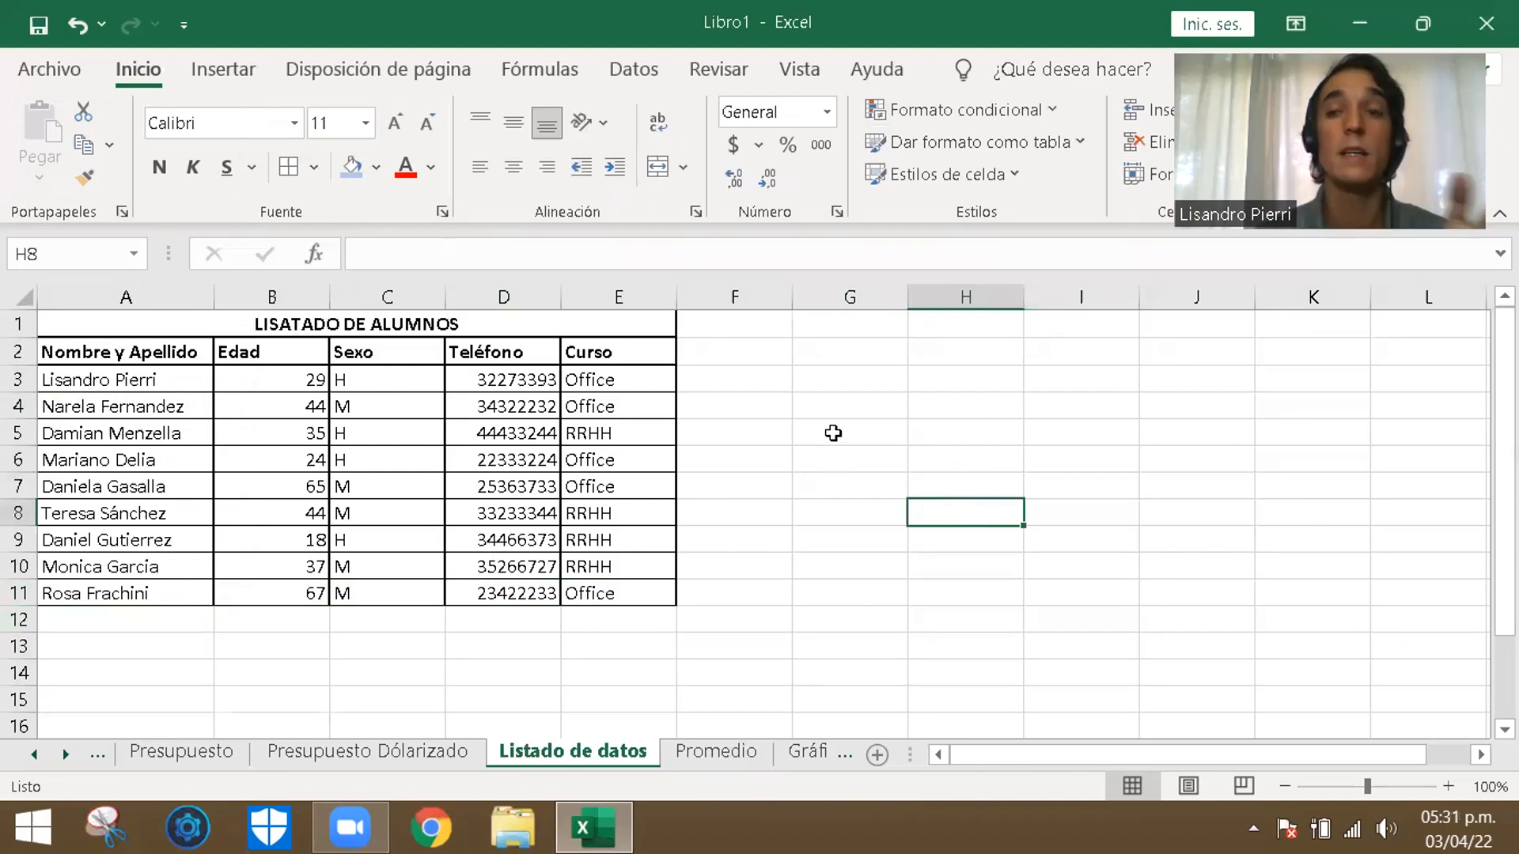
key(ctrl+z)
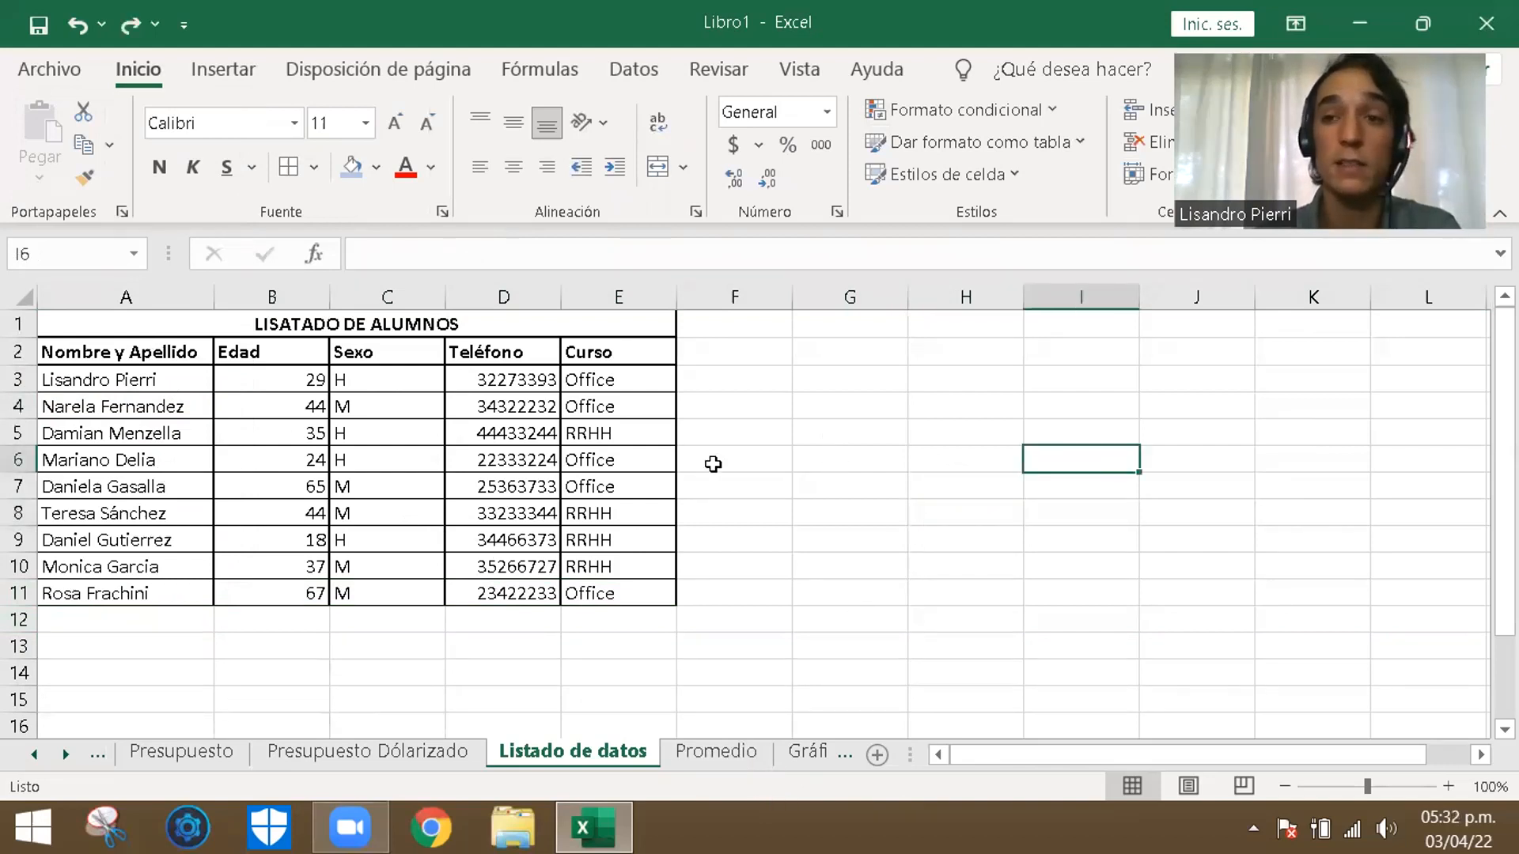
click(797, 531)
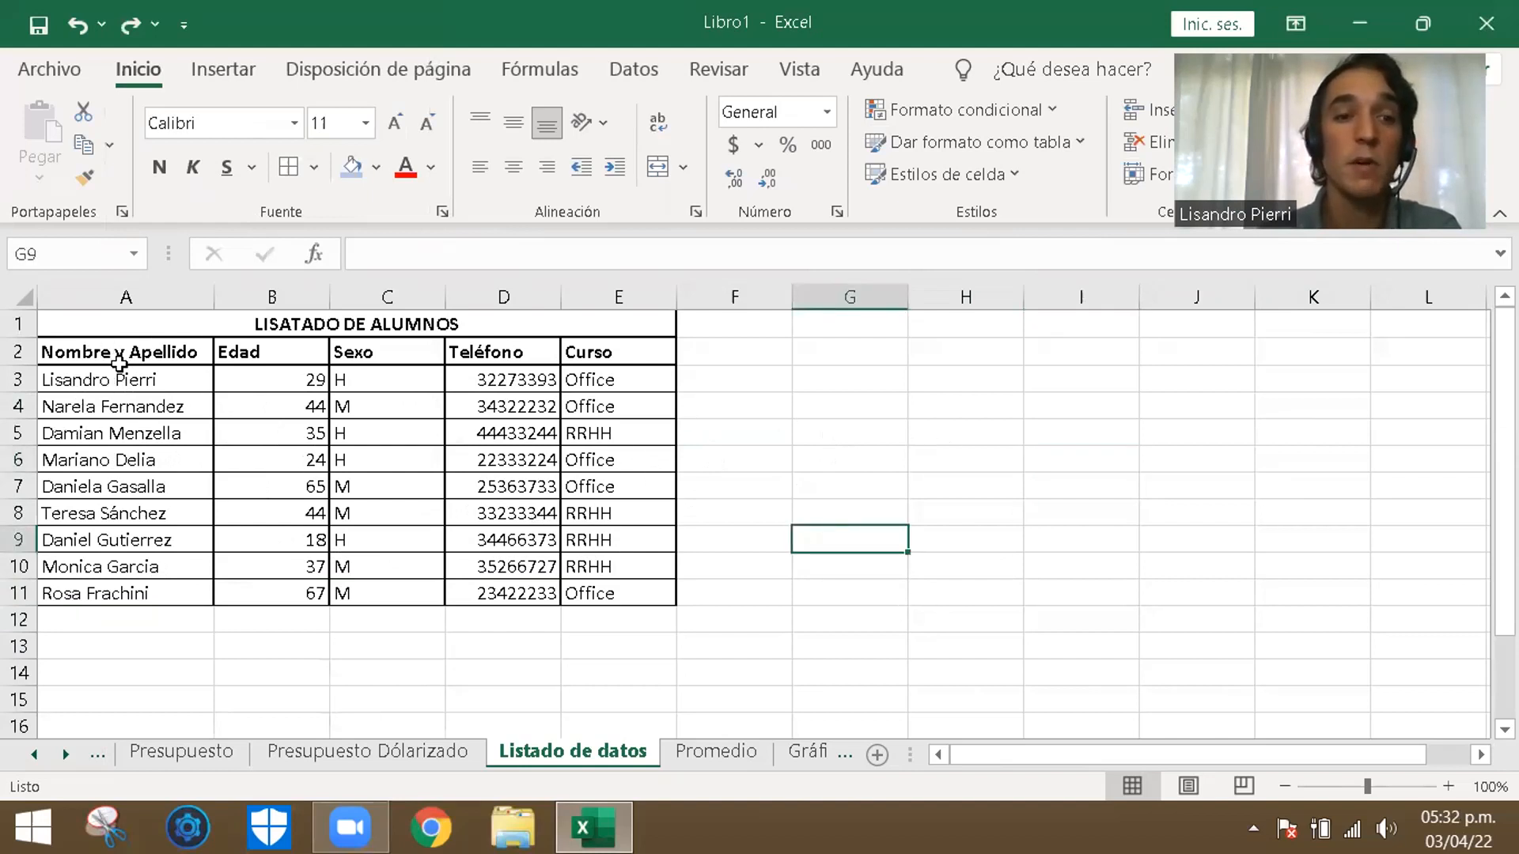
- Convert the student list range A2:E11 into a table with headers
drag(110, 353, 308, 589)
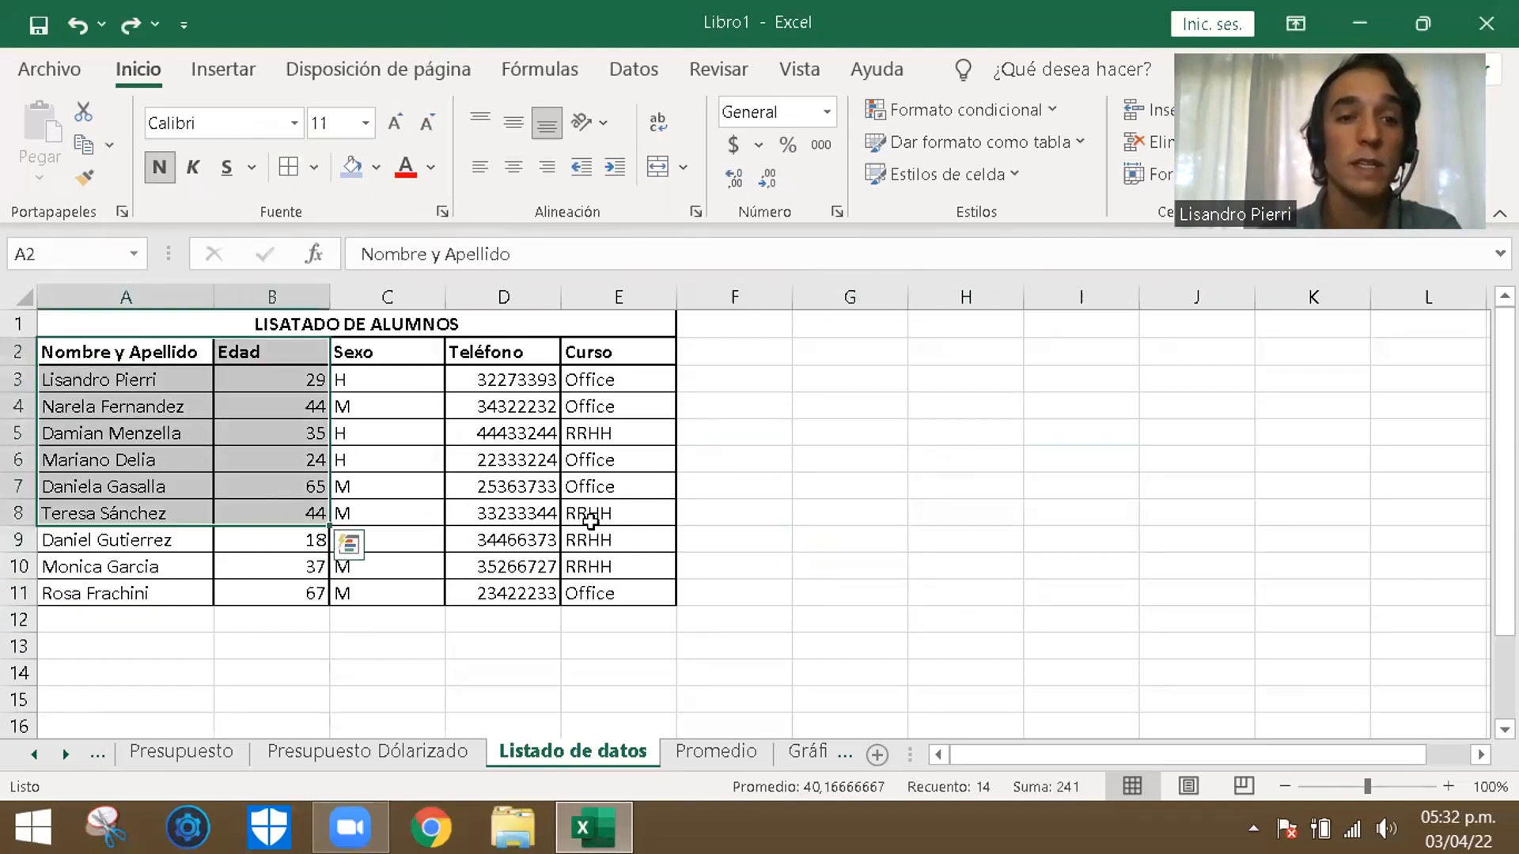
click(1115, 531)
drag(103, 354, 632, 593)
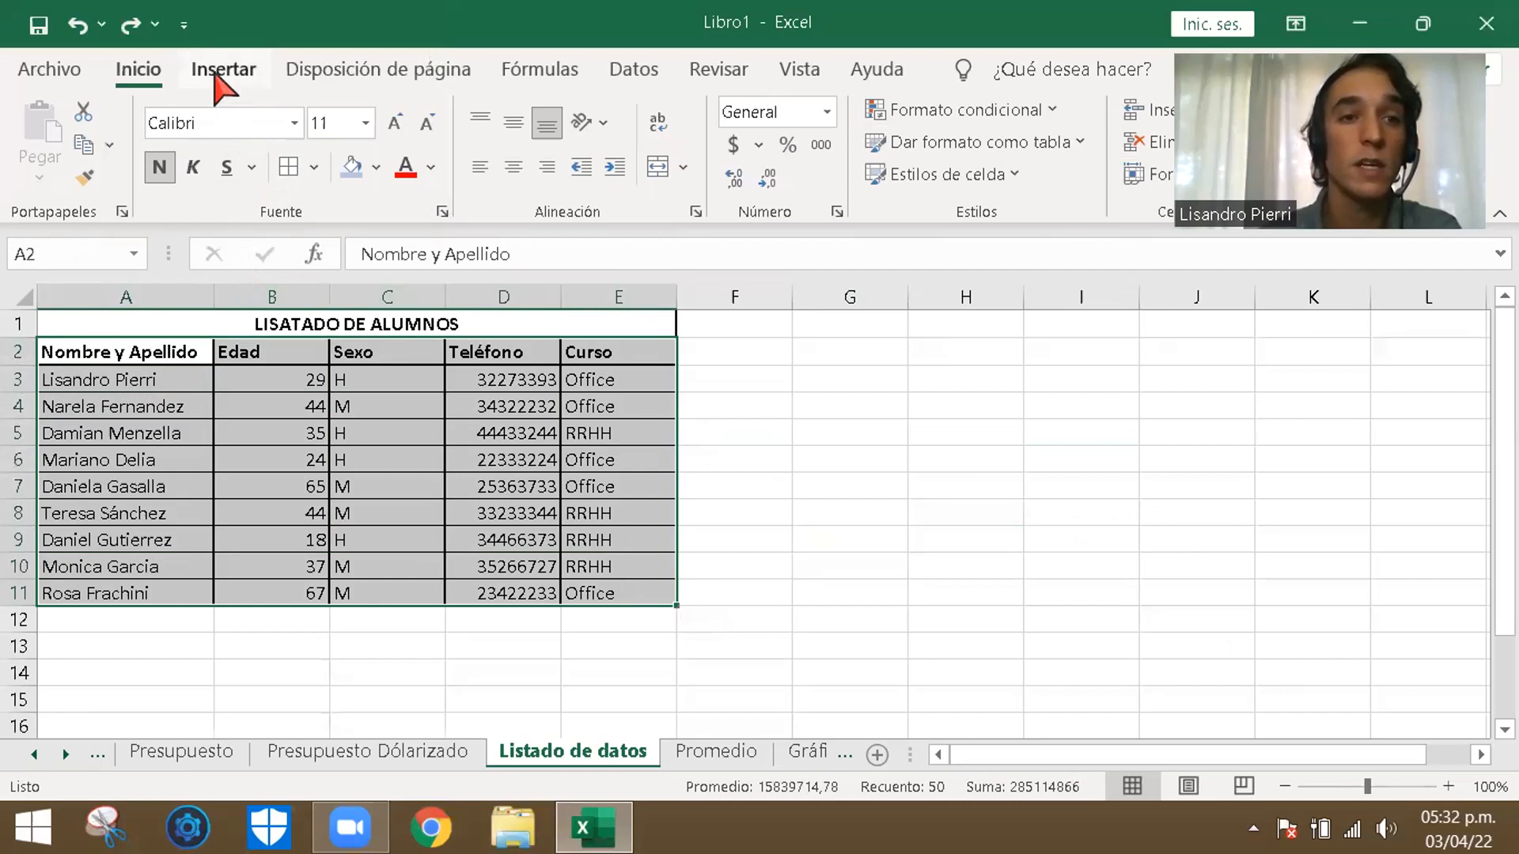
click(218, 81)
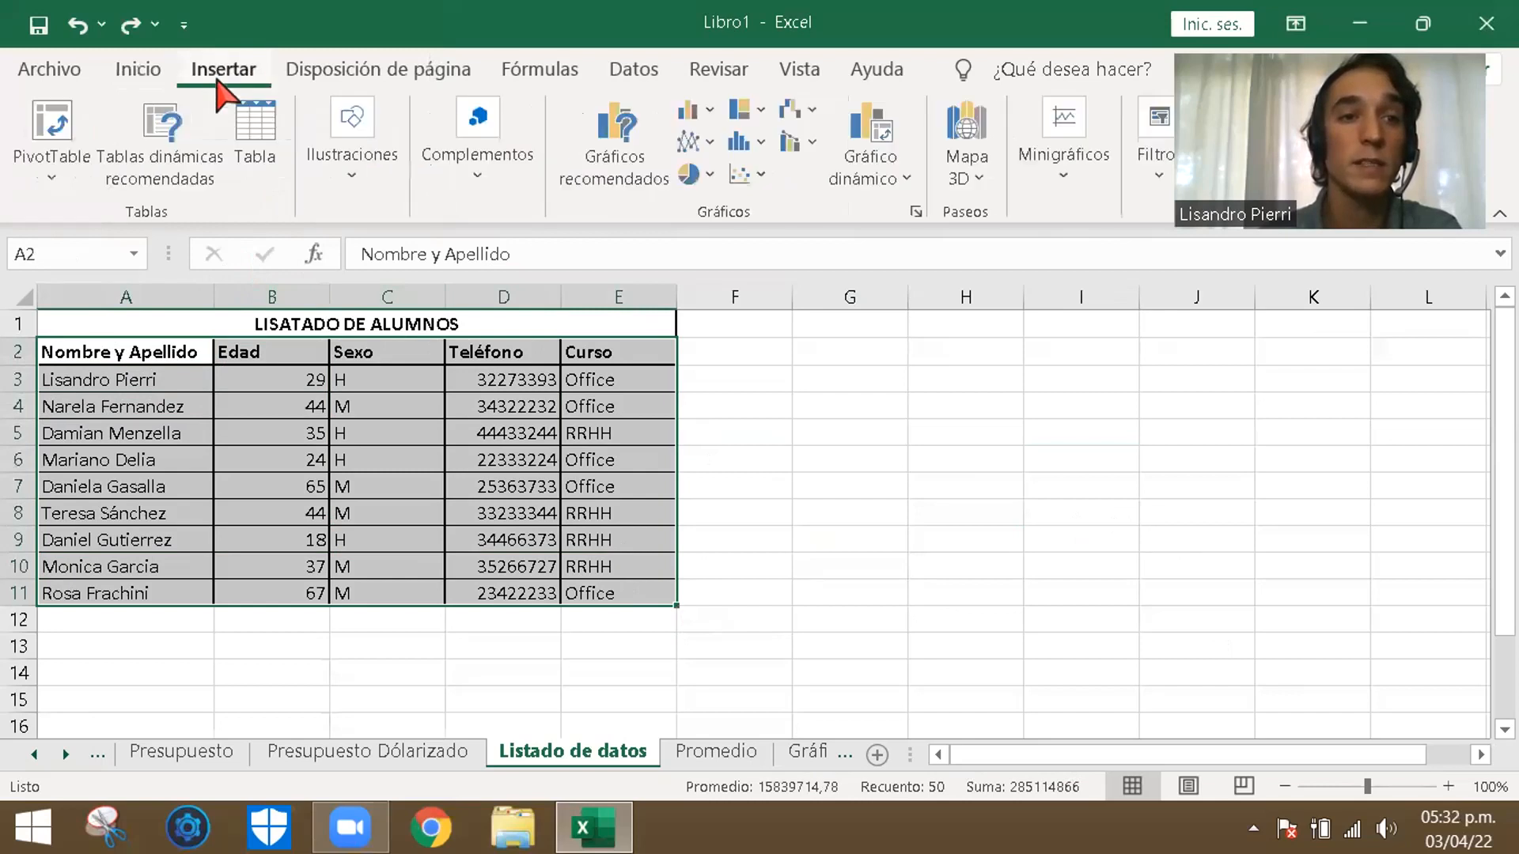
click(257, 131)
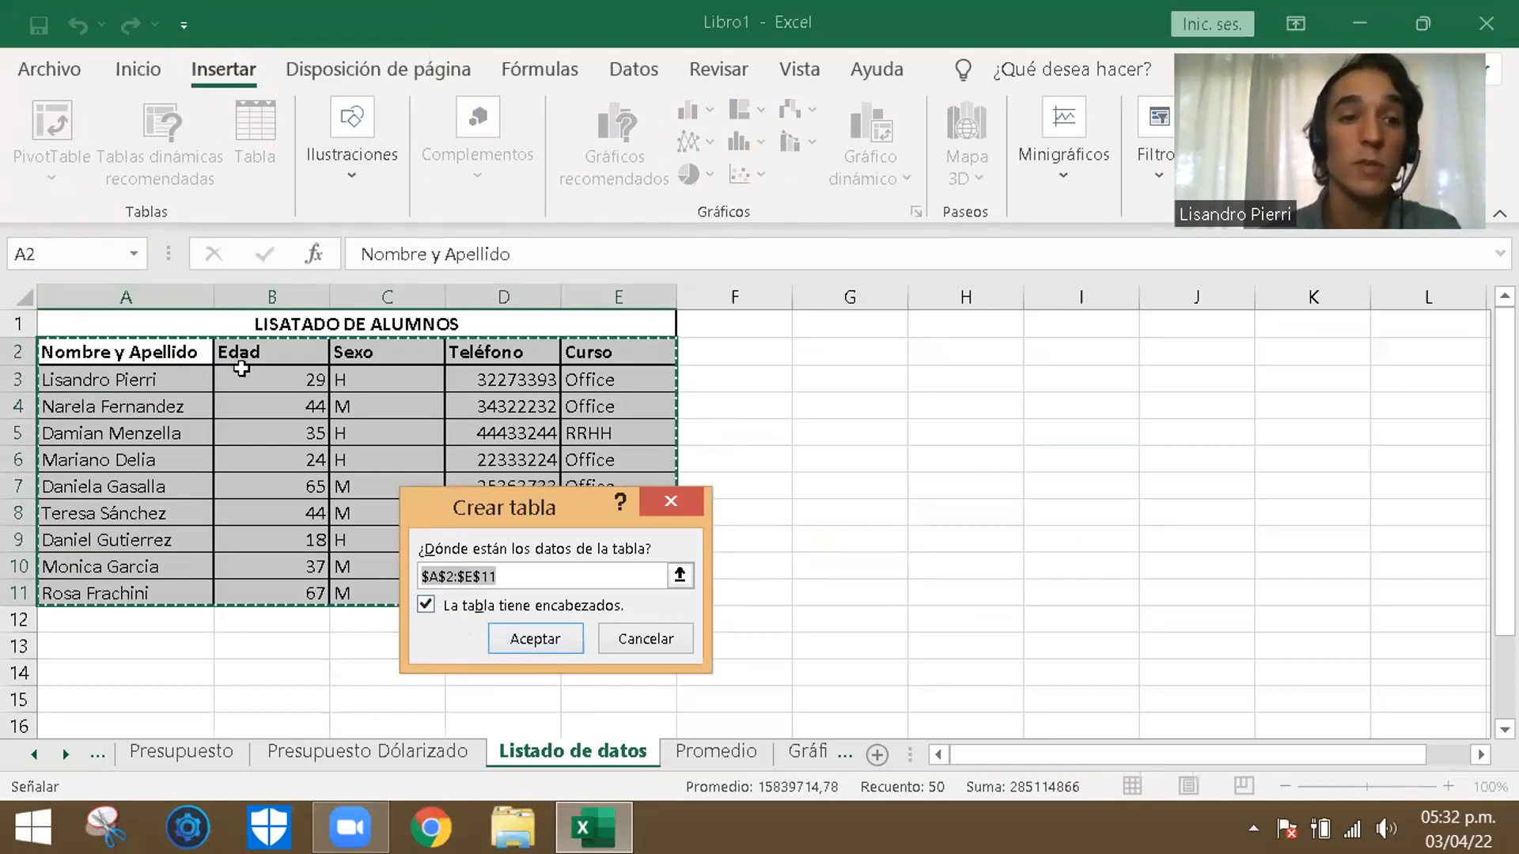
click(536, 639)
click(851, 515)
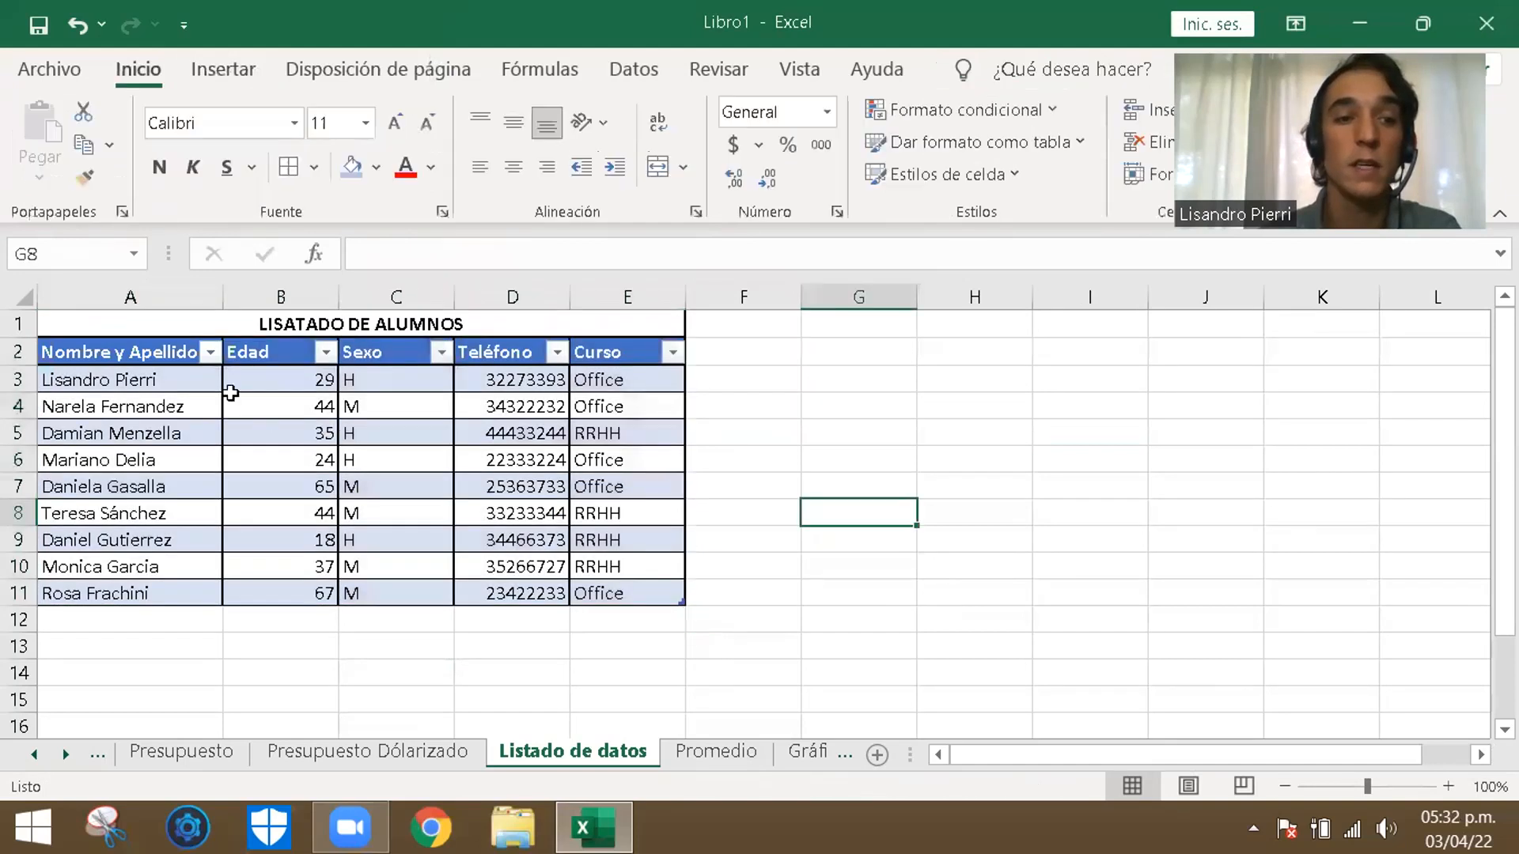
- Sort the table by Nombre y Apellido from A to Z, try Z to A, and return it to A to Z
click(210, 352)
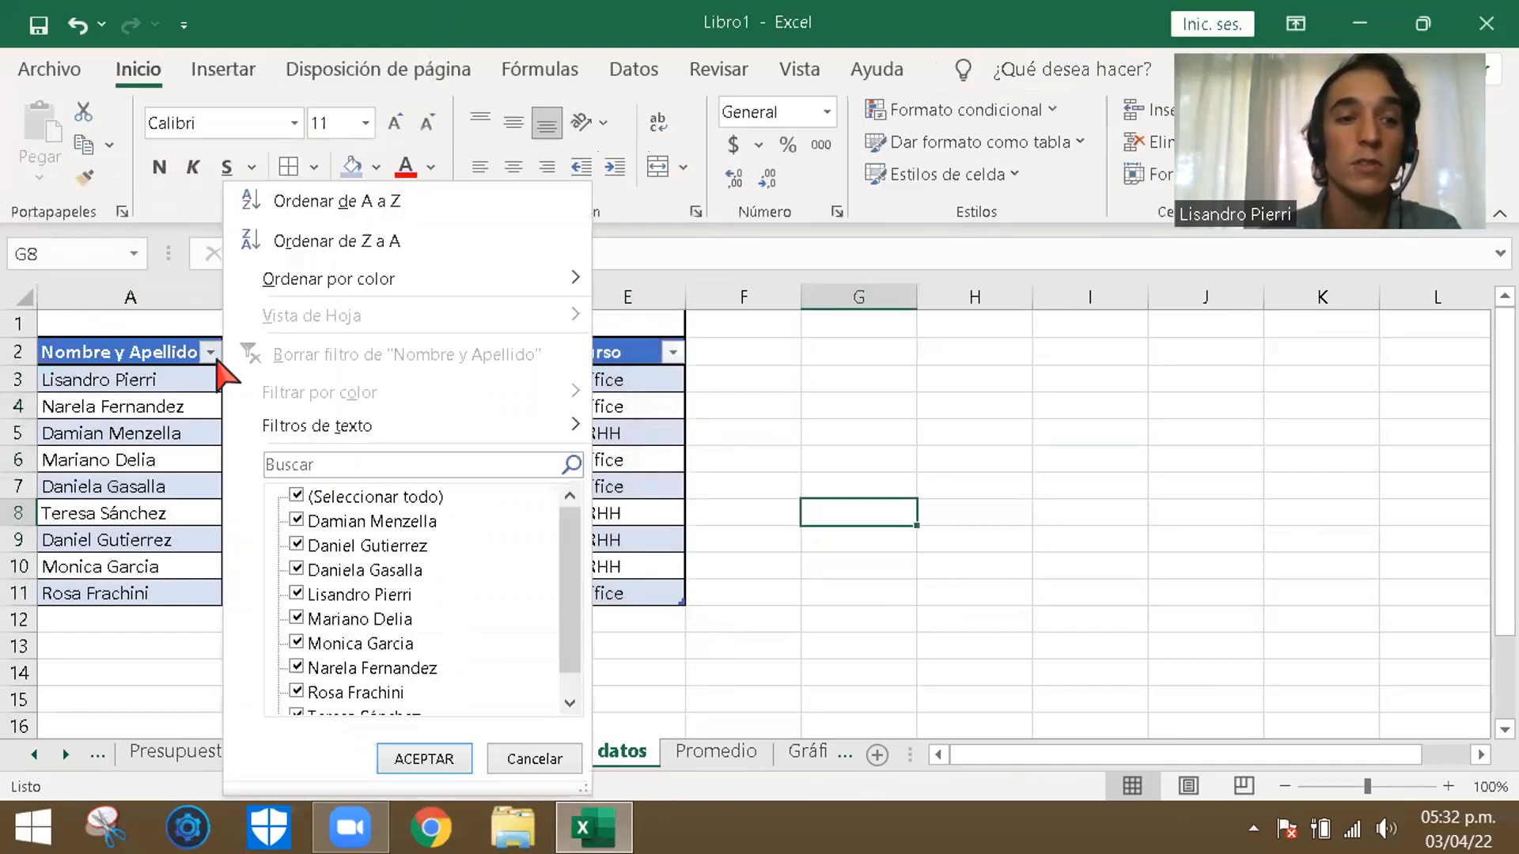
click(402, 204)
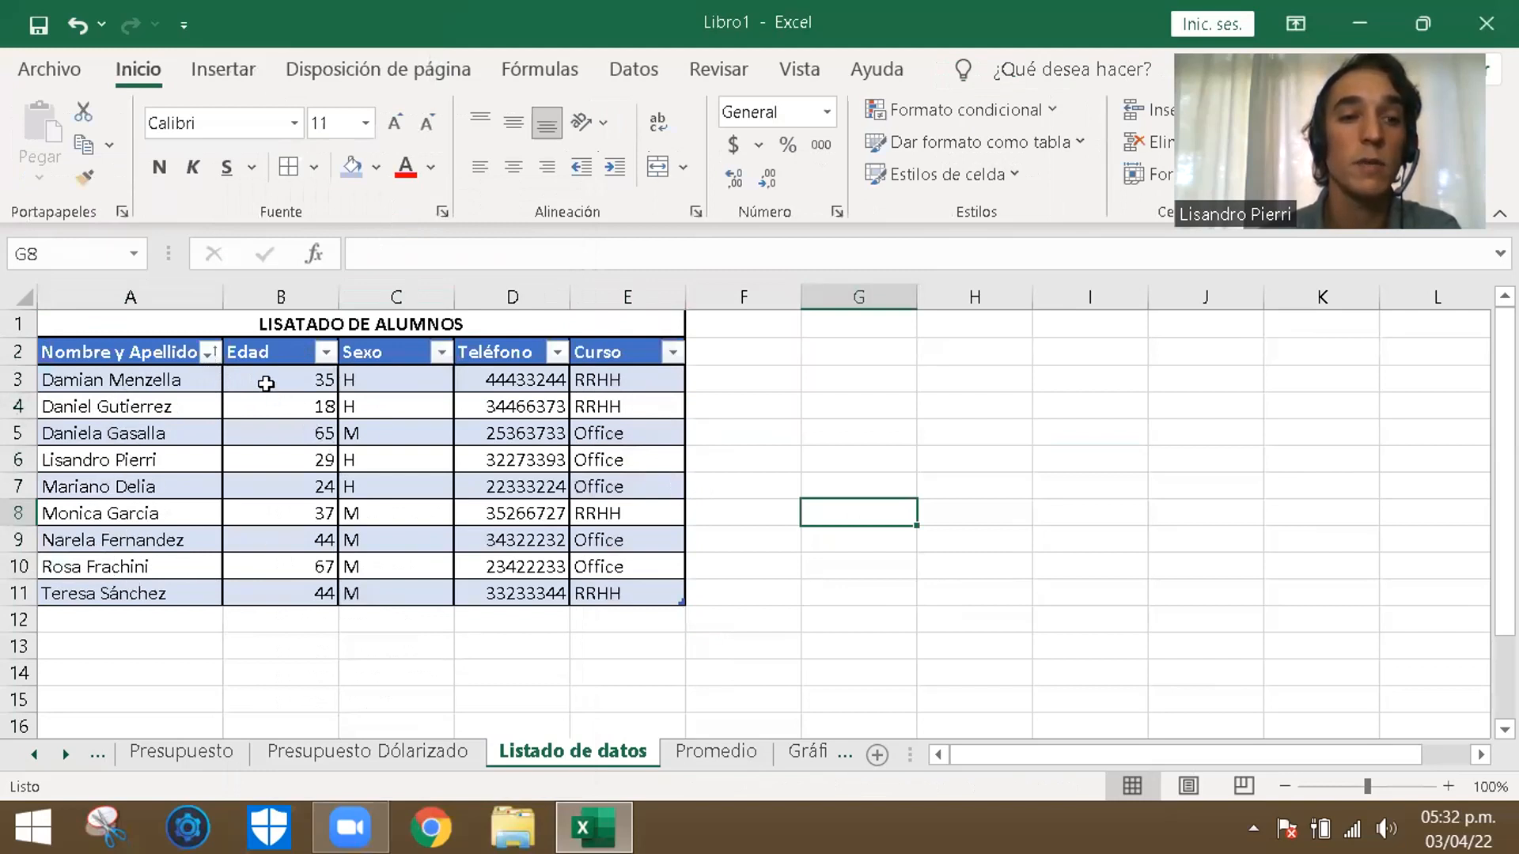
click(210, 352)
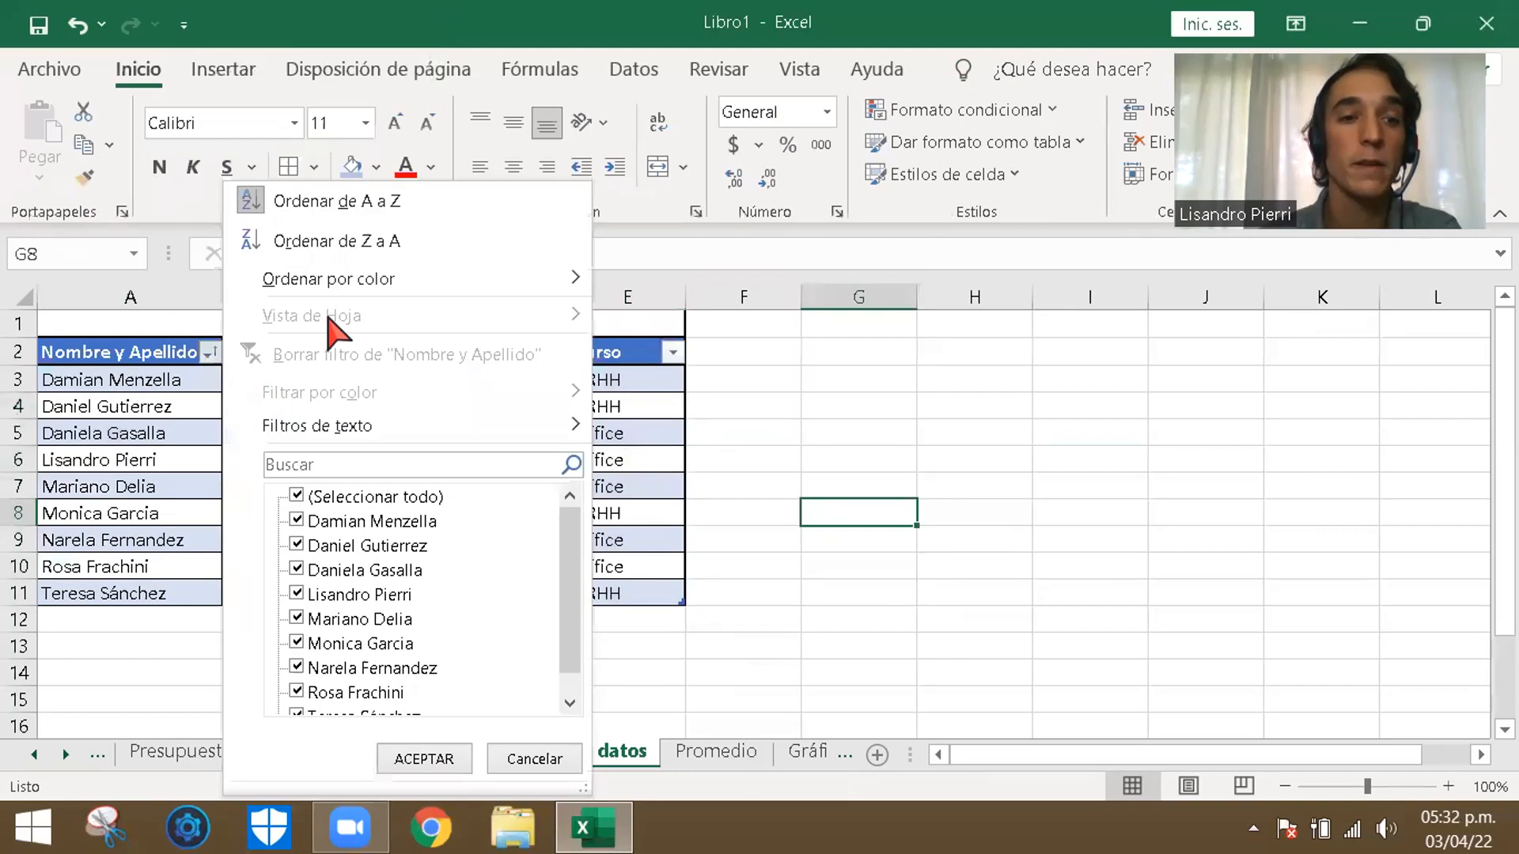
click(346, 241)
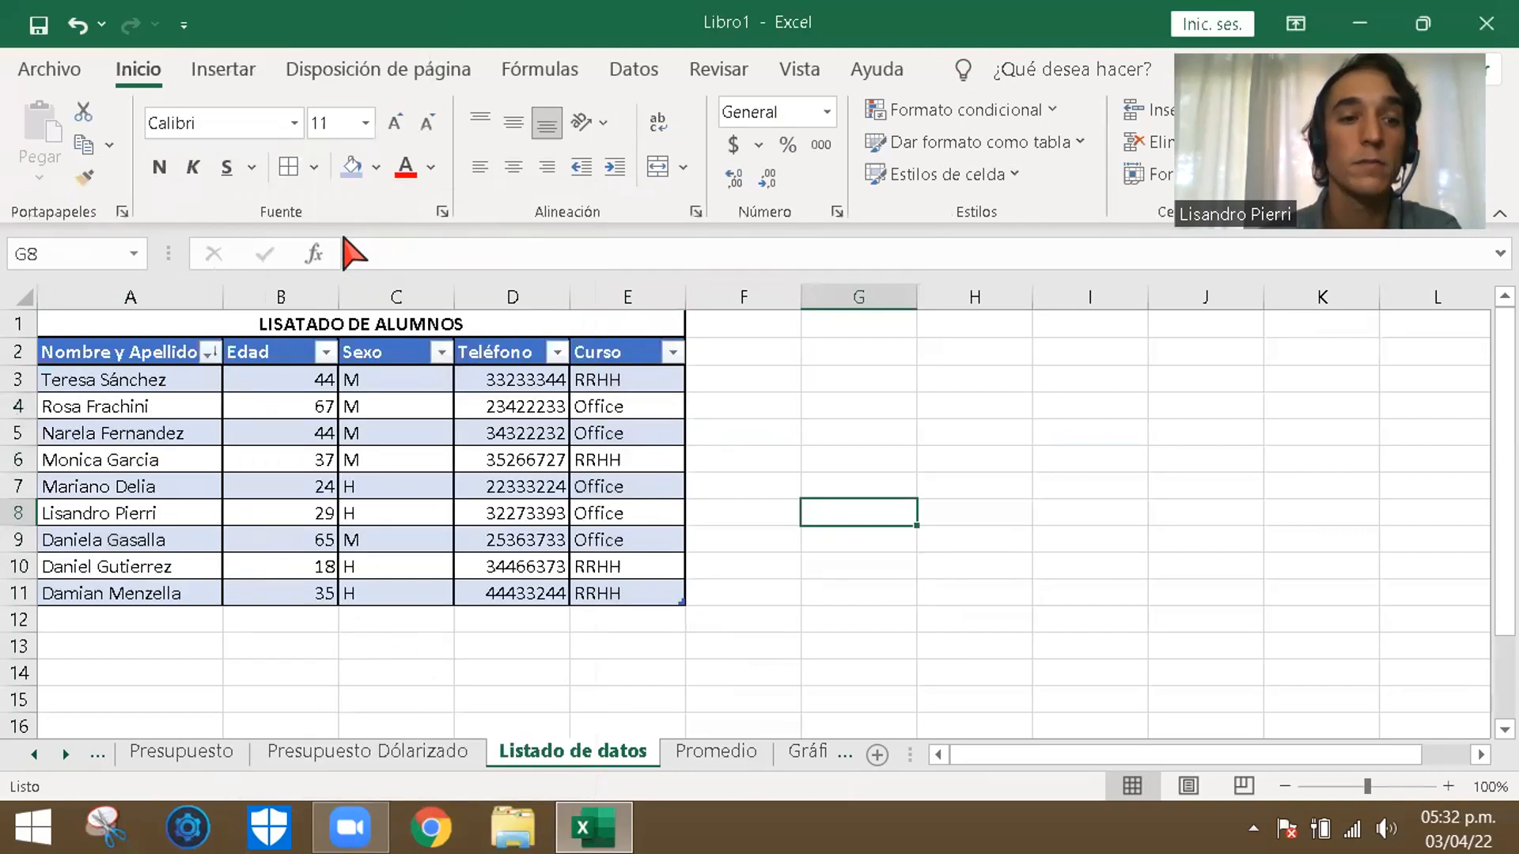
click(211, 354)
click(360, 208)
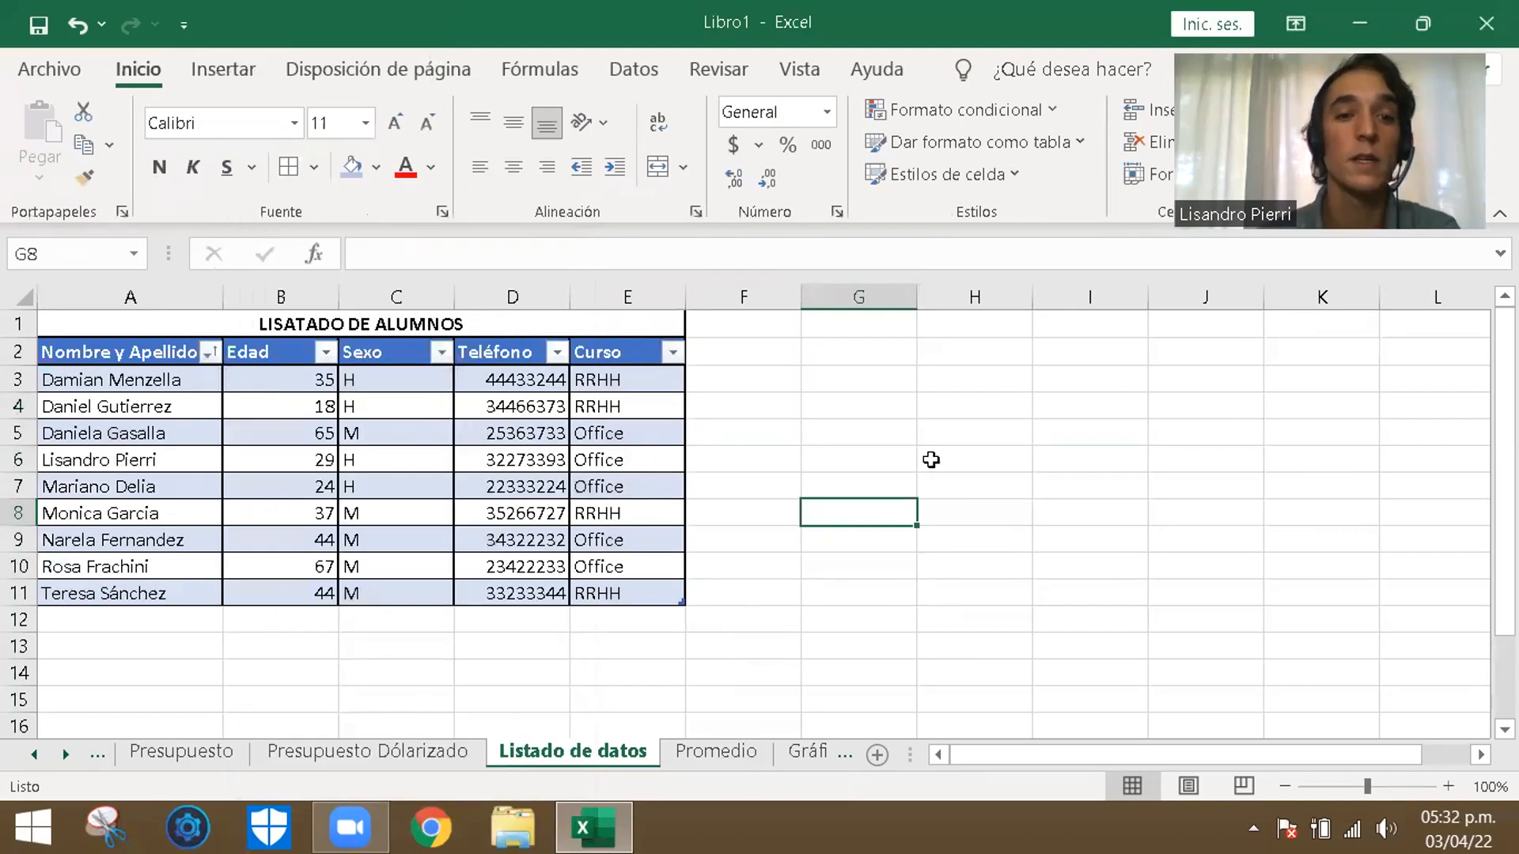
- Filter the Nombre y Apellido column by the full name of the 29-year-old Office student in row 6
click(210, 352)
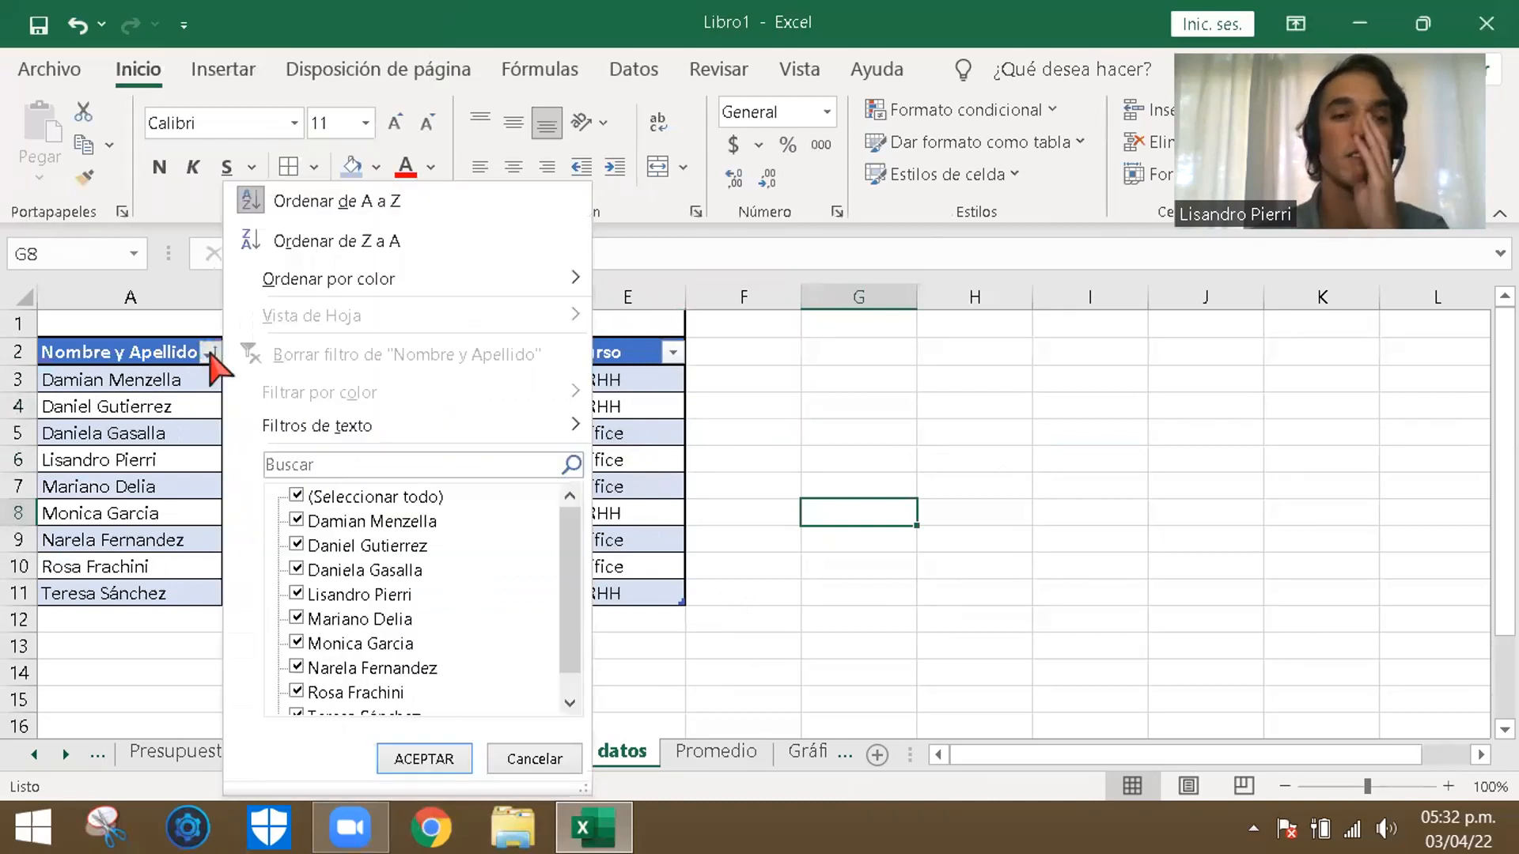
click(350, 463)
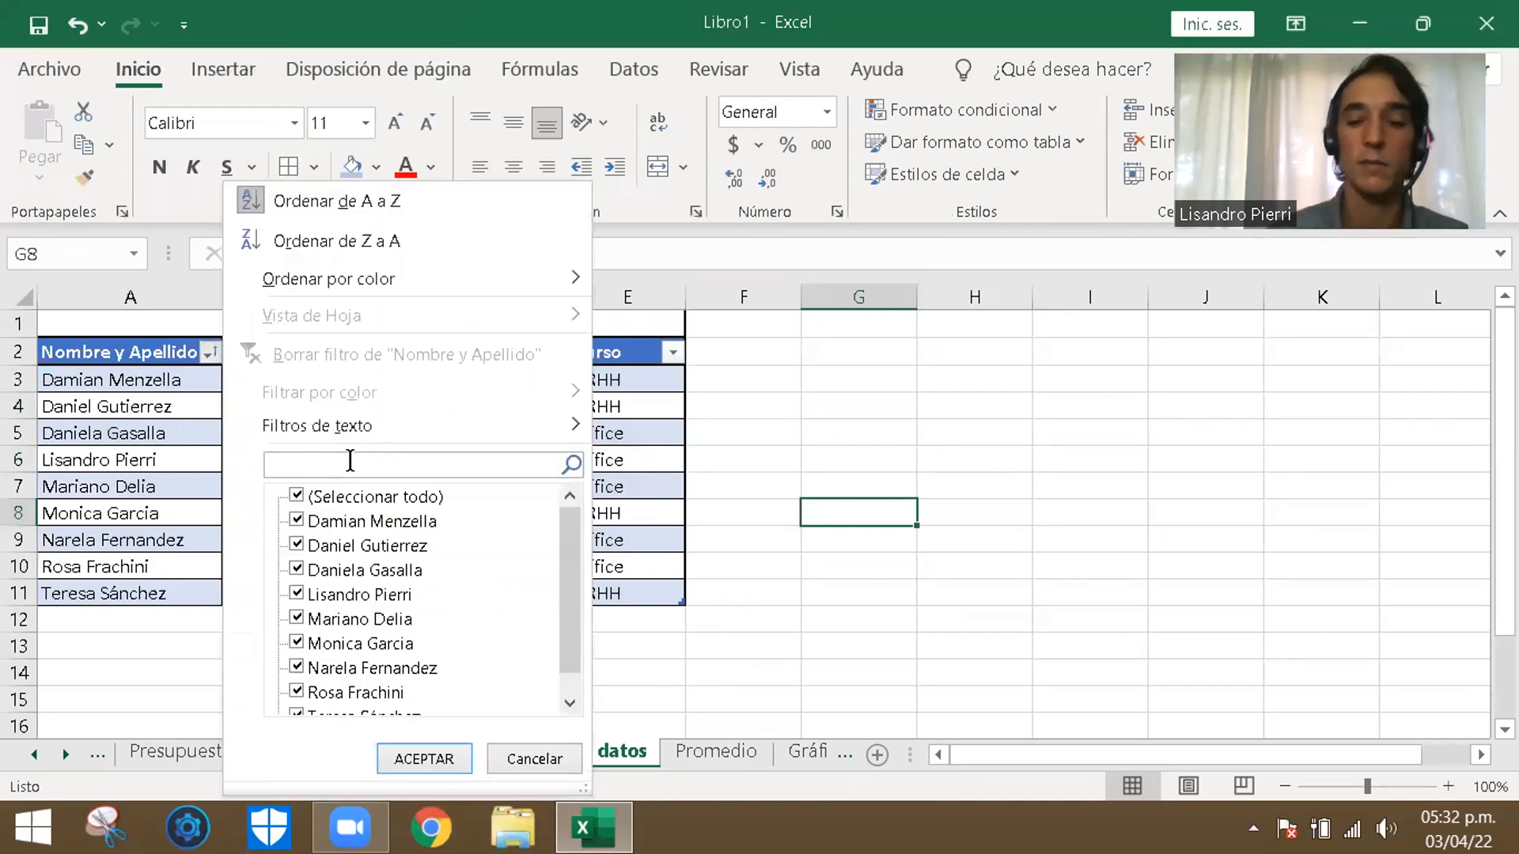
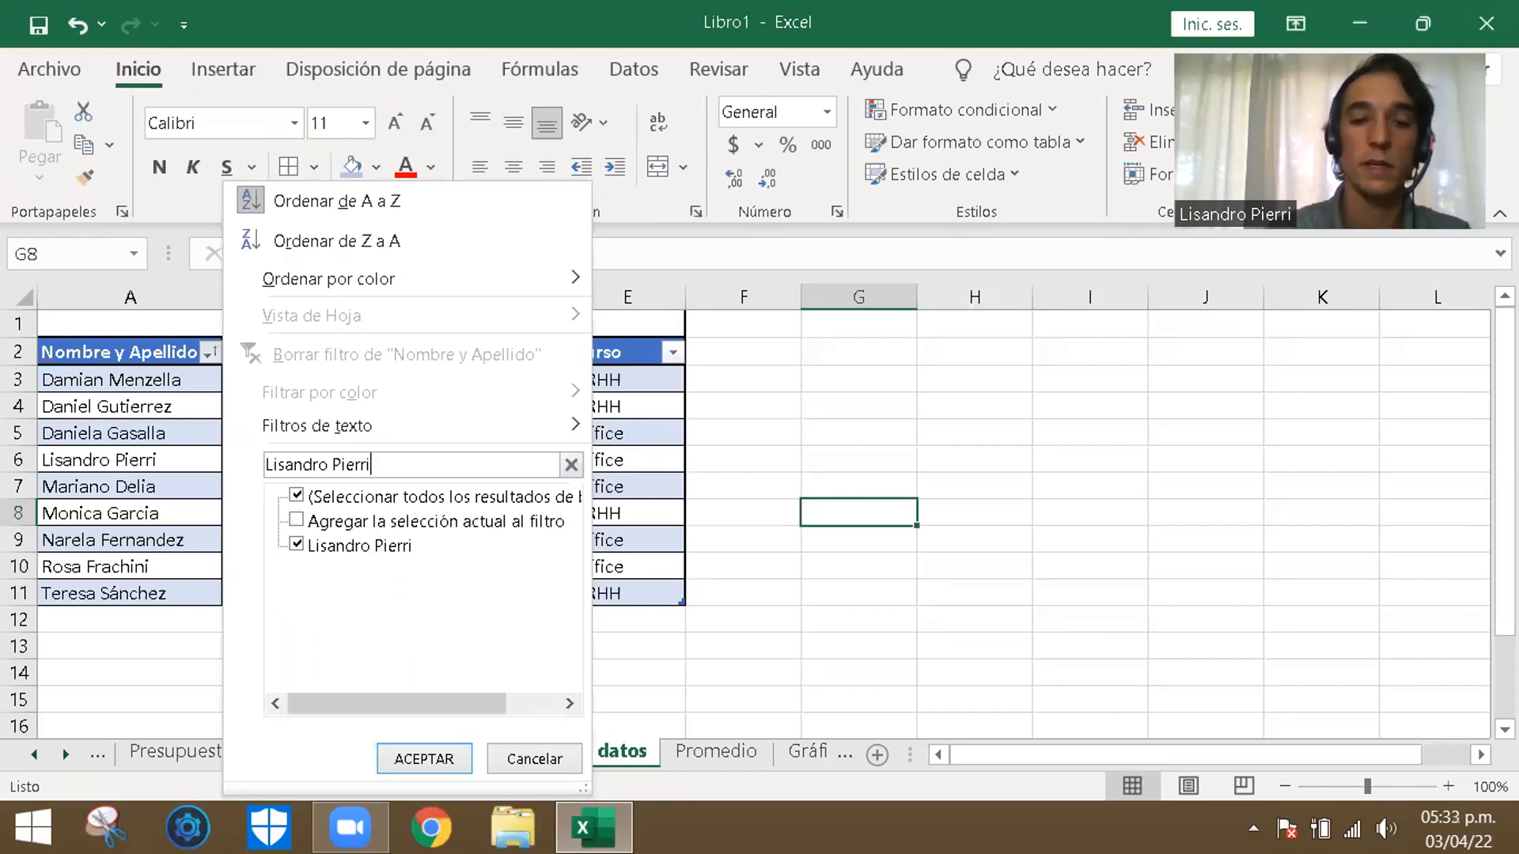
key(Return)
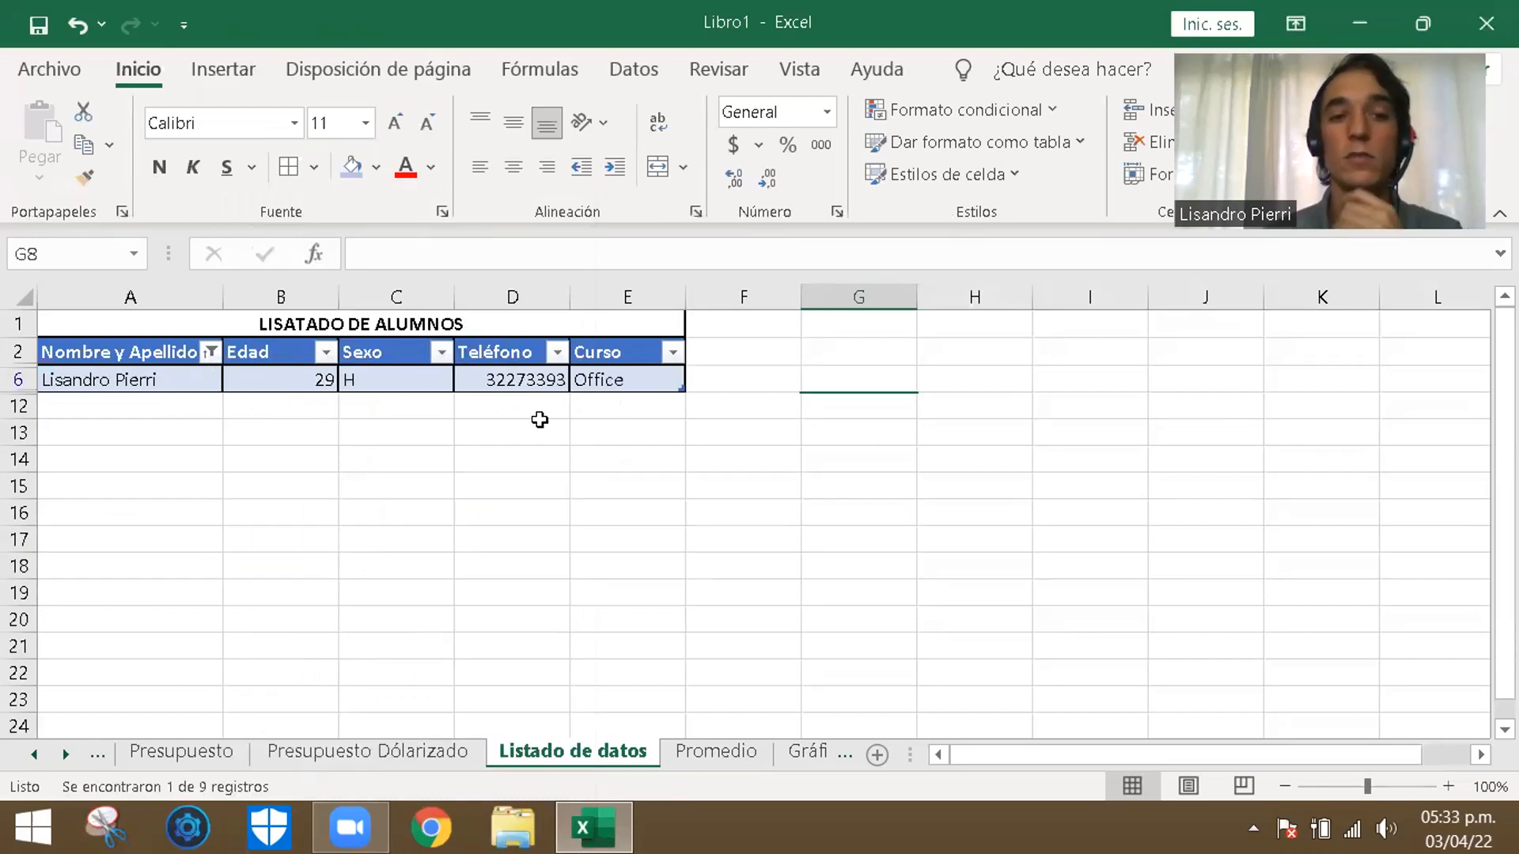
click(211, 353)
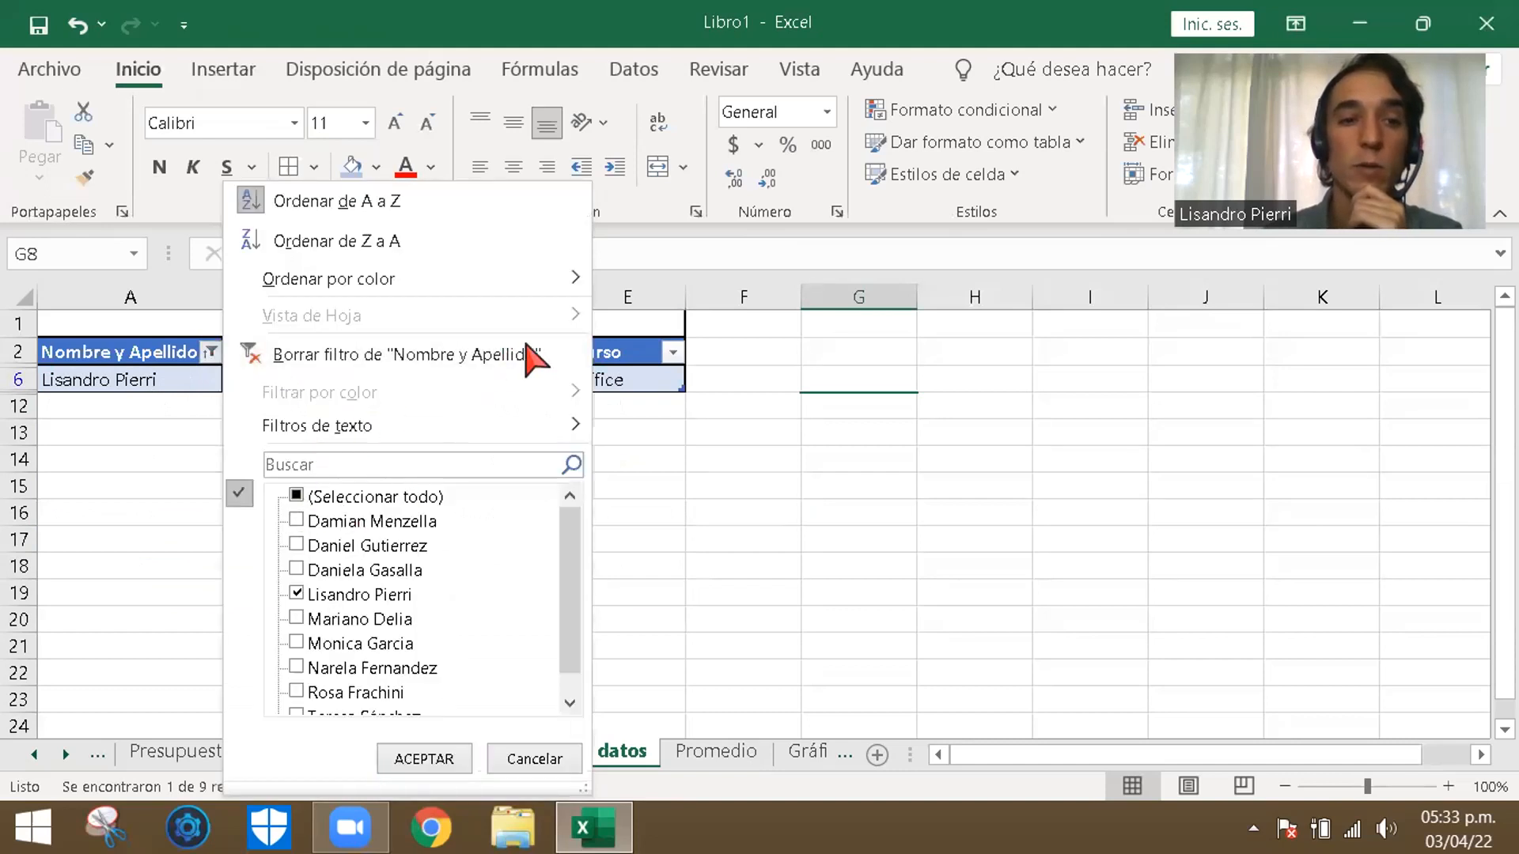
click(544, 757)
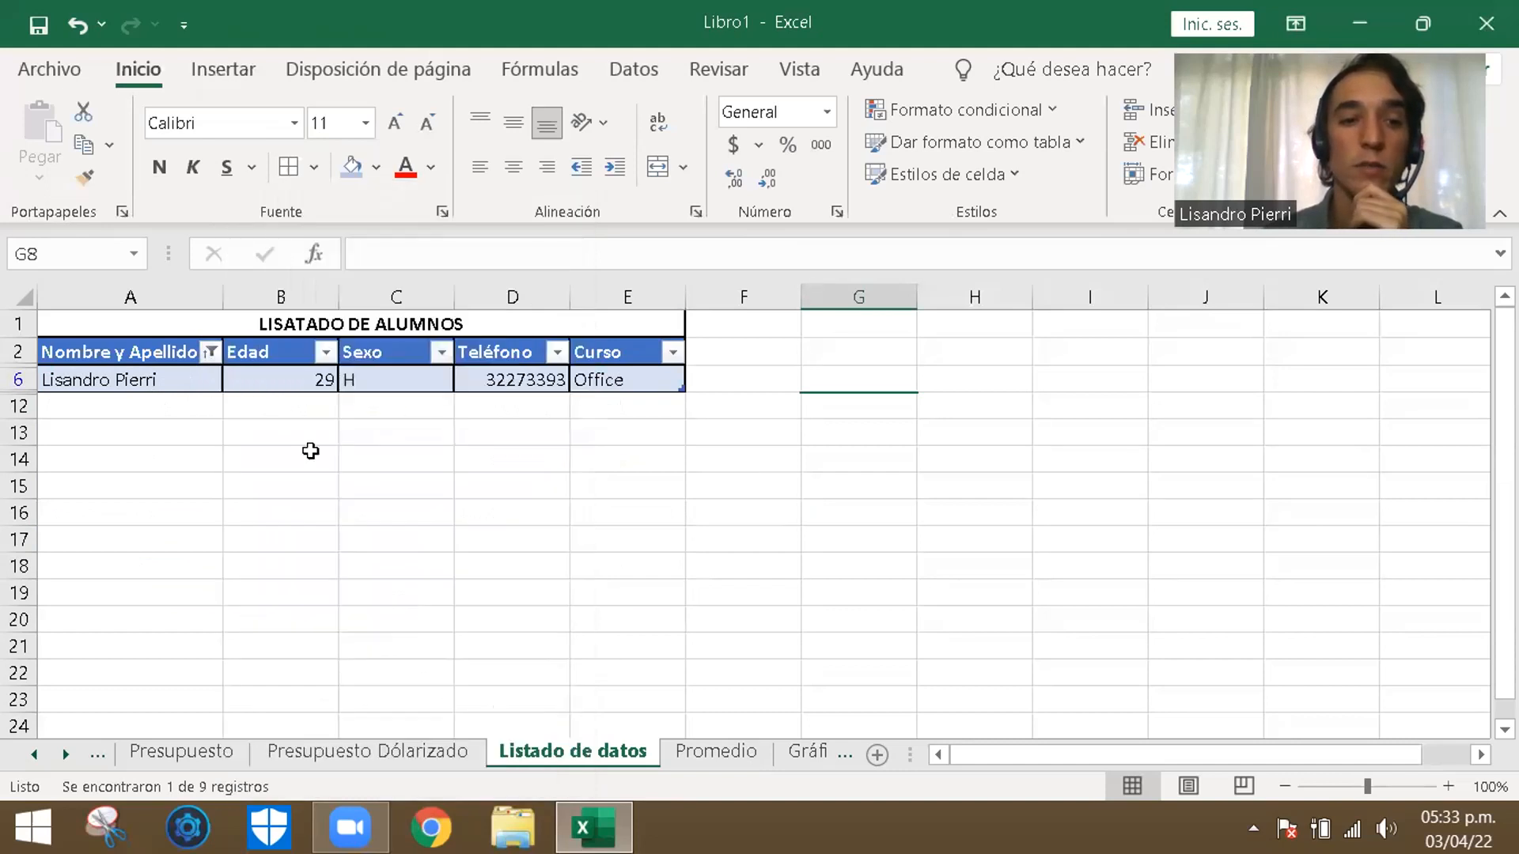
- Reset the Nombre y Apellido filter to include every student name
click(210, 352)
click(296, 496)
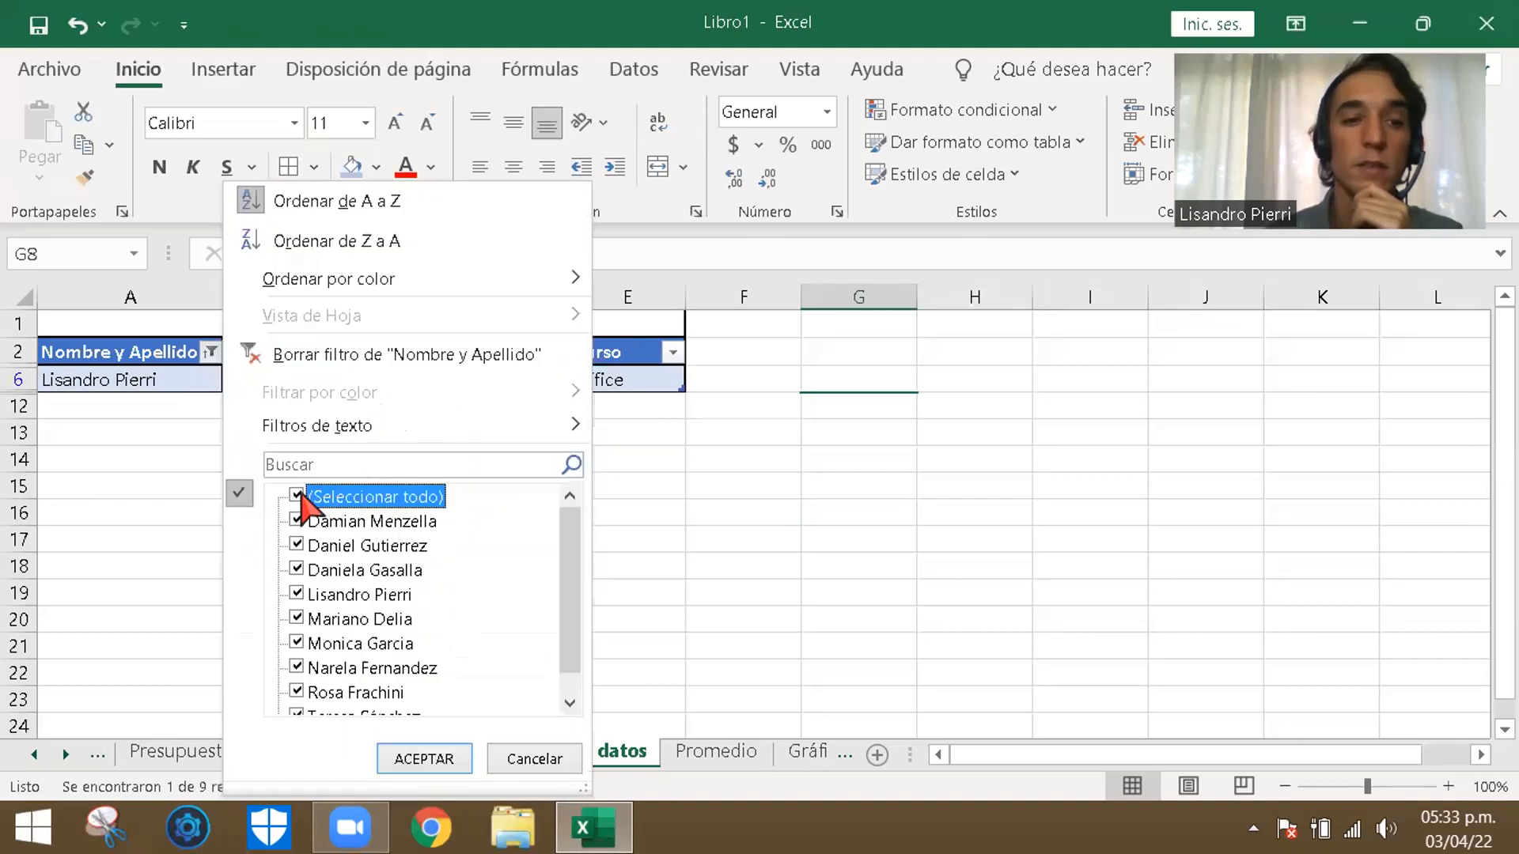
click(427, 758)
click(953, 597)
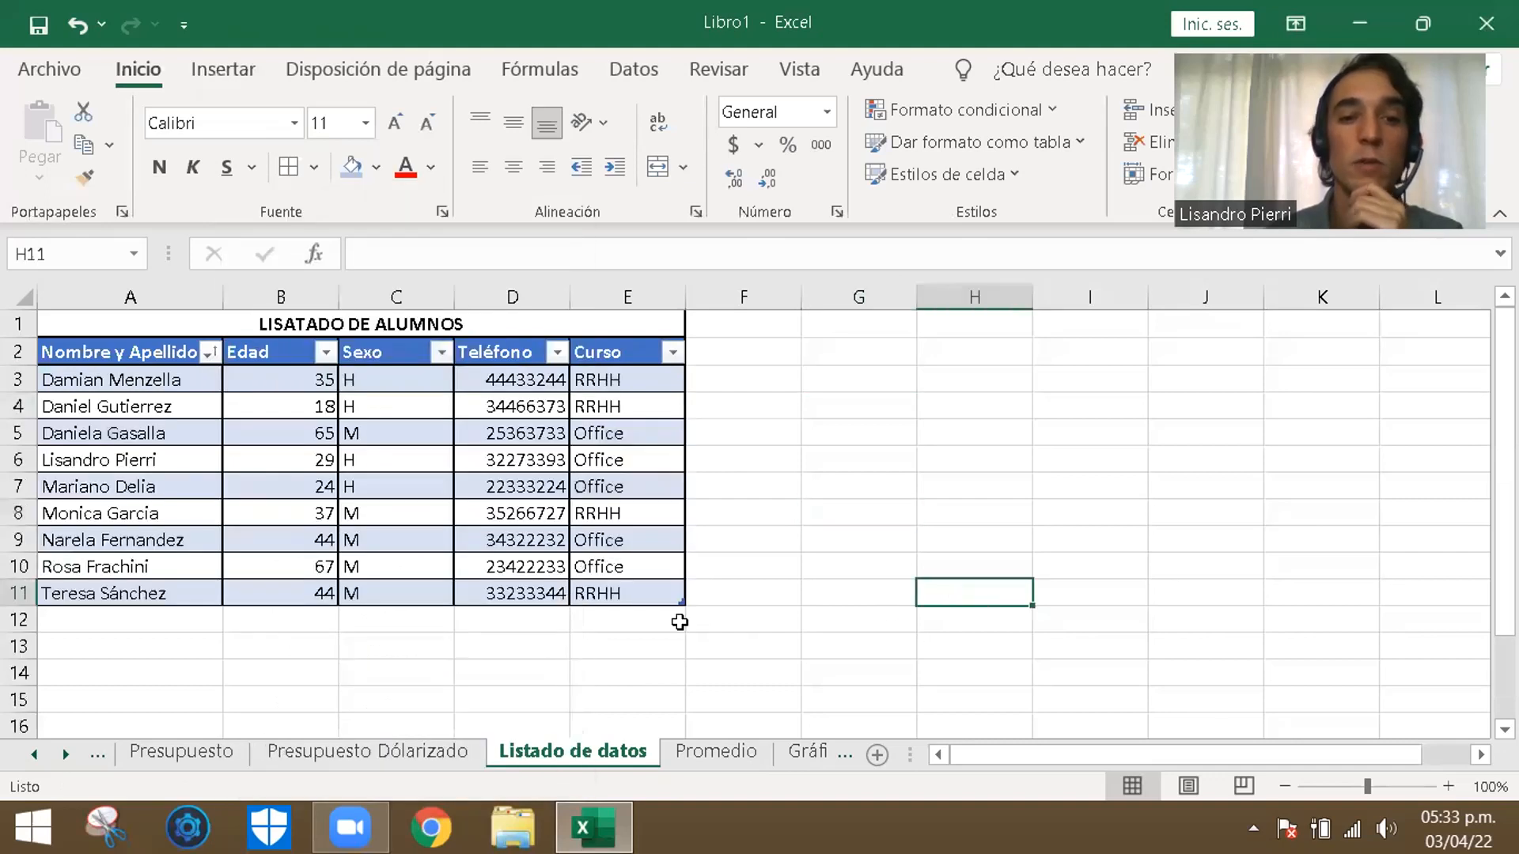
- Filter the Curso column by Office only, excluding RRHH
click(672, 354)
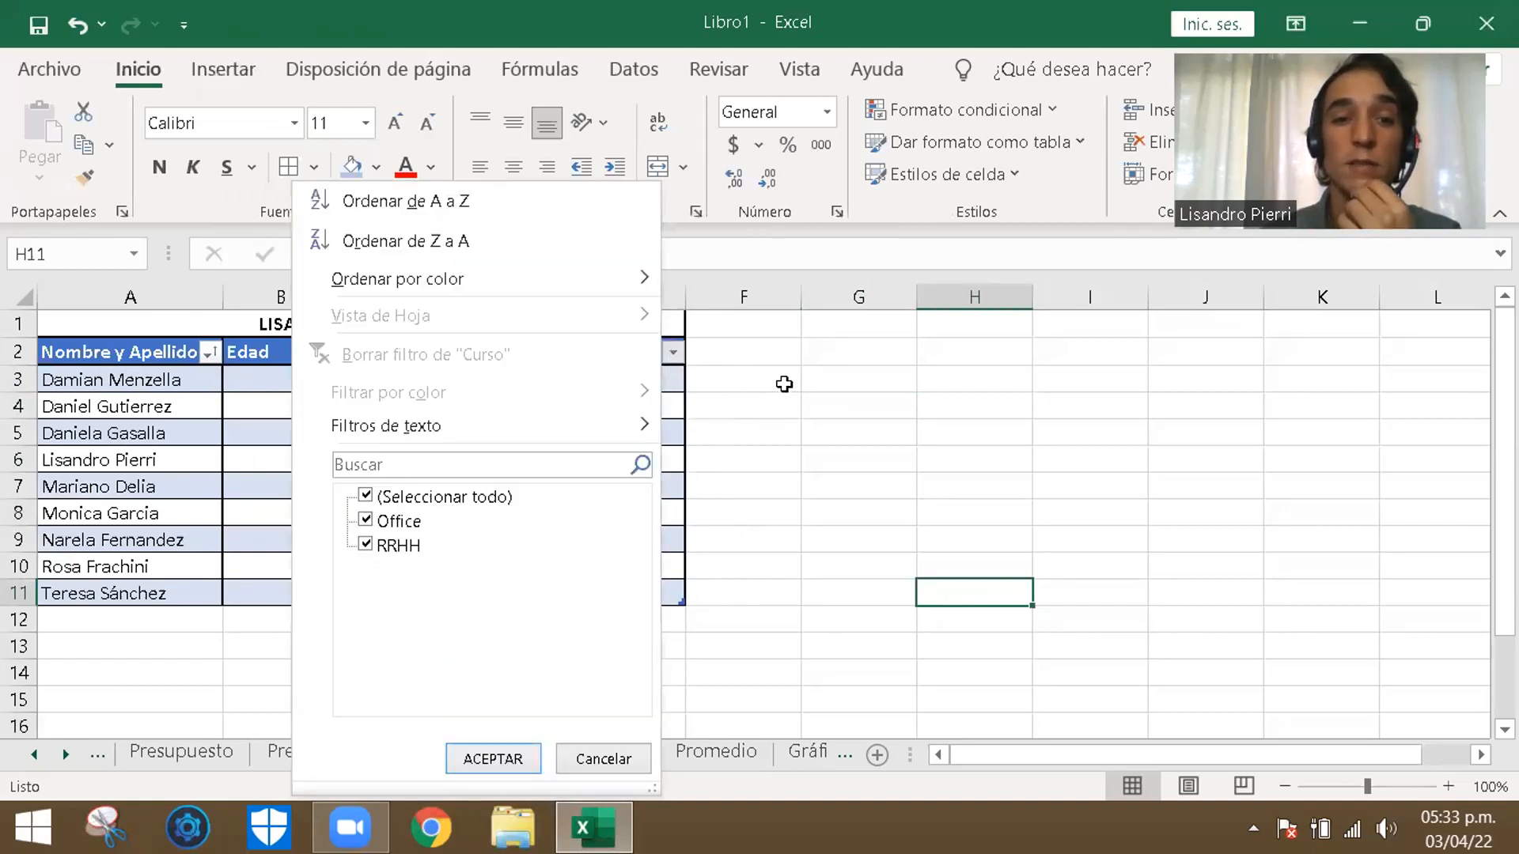
click(678, 358)
click(683, 366)
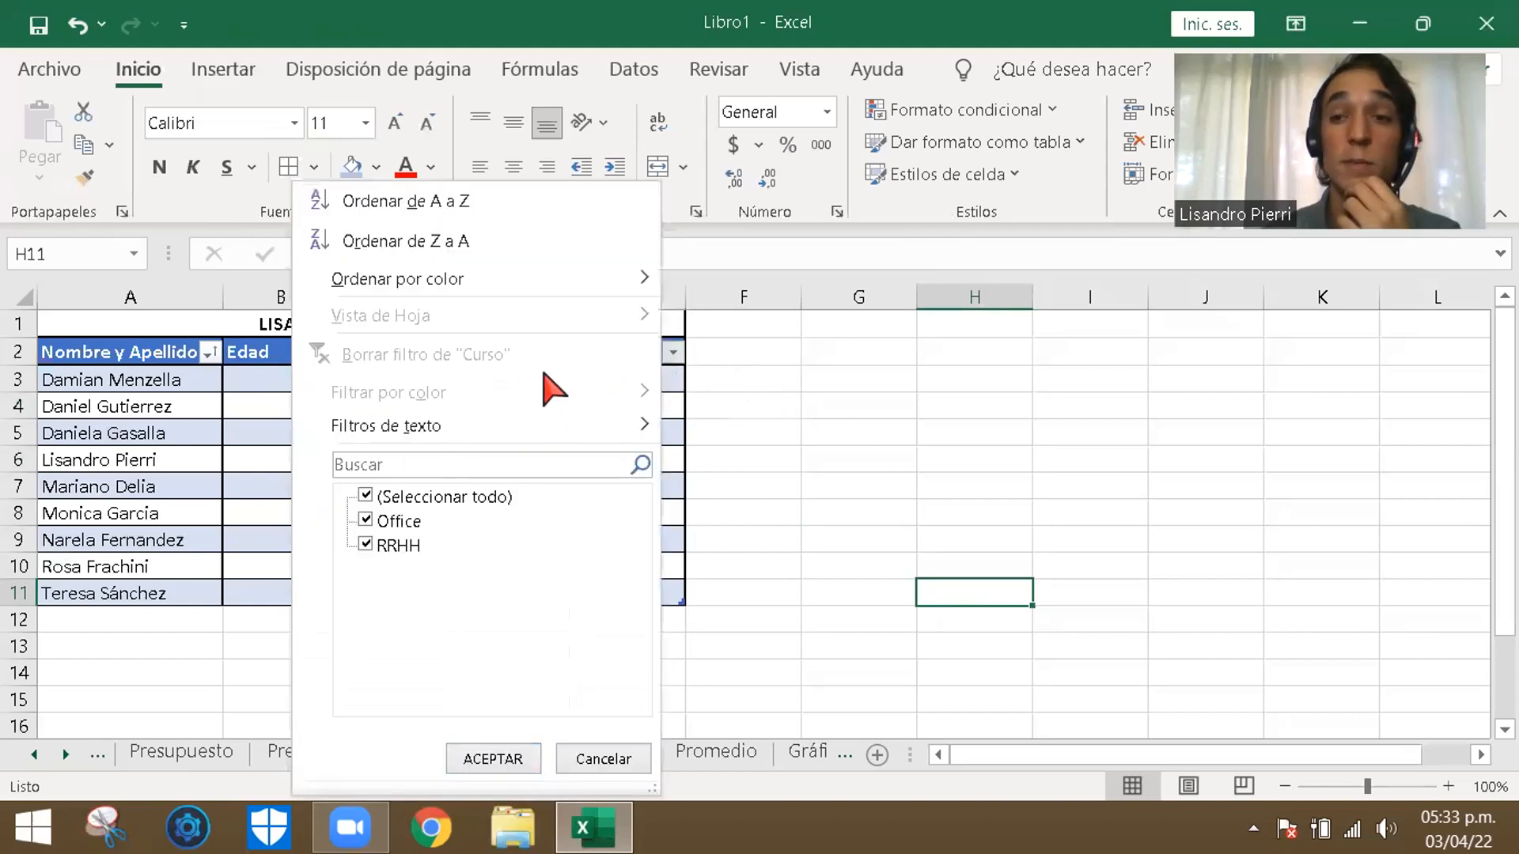
click(365, 546)
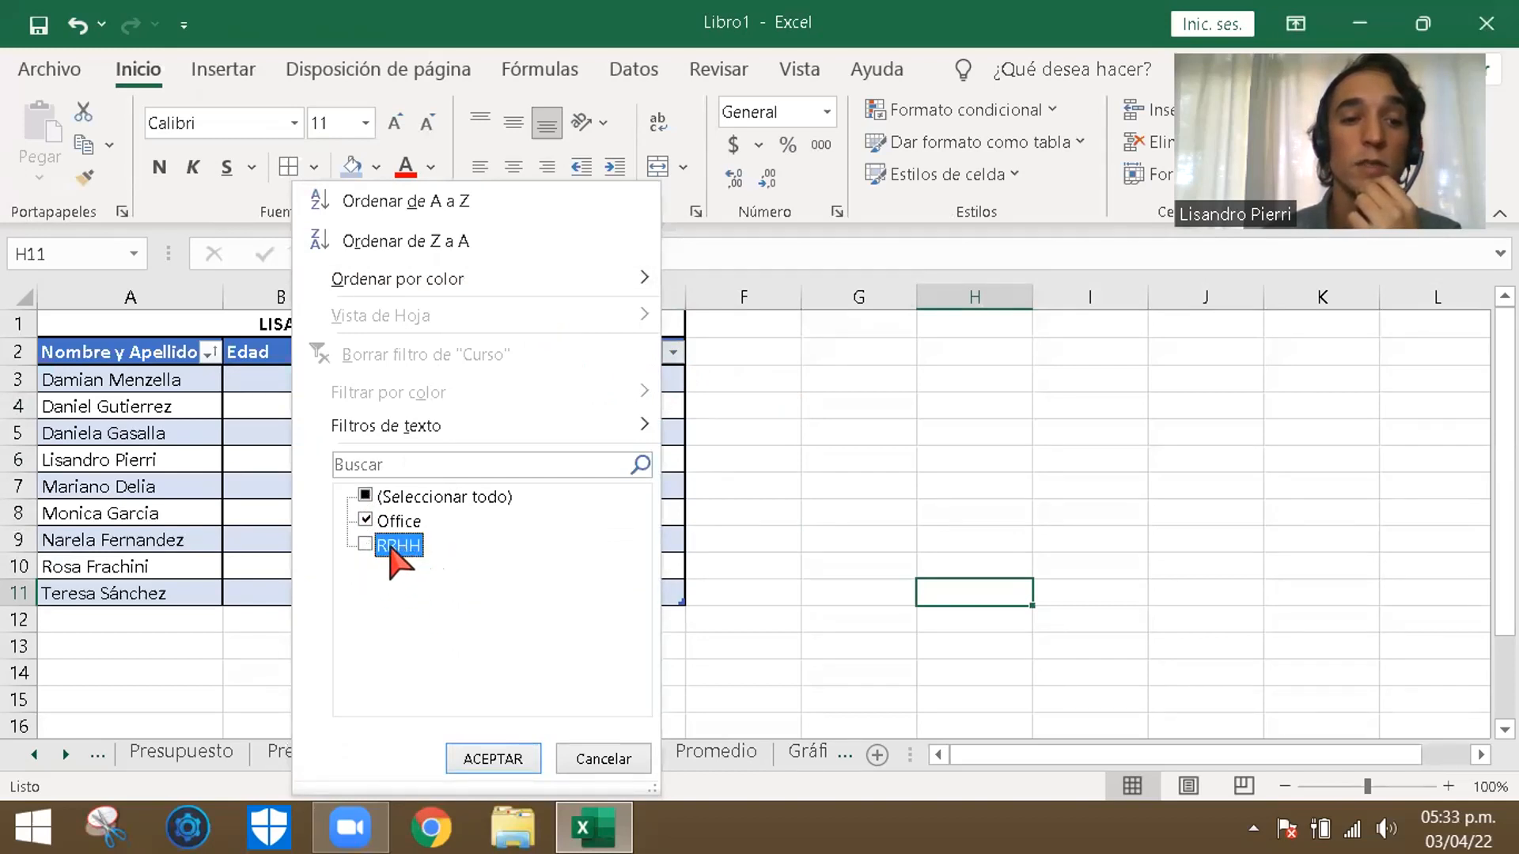
click(493, 760)
click(580, 567)
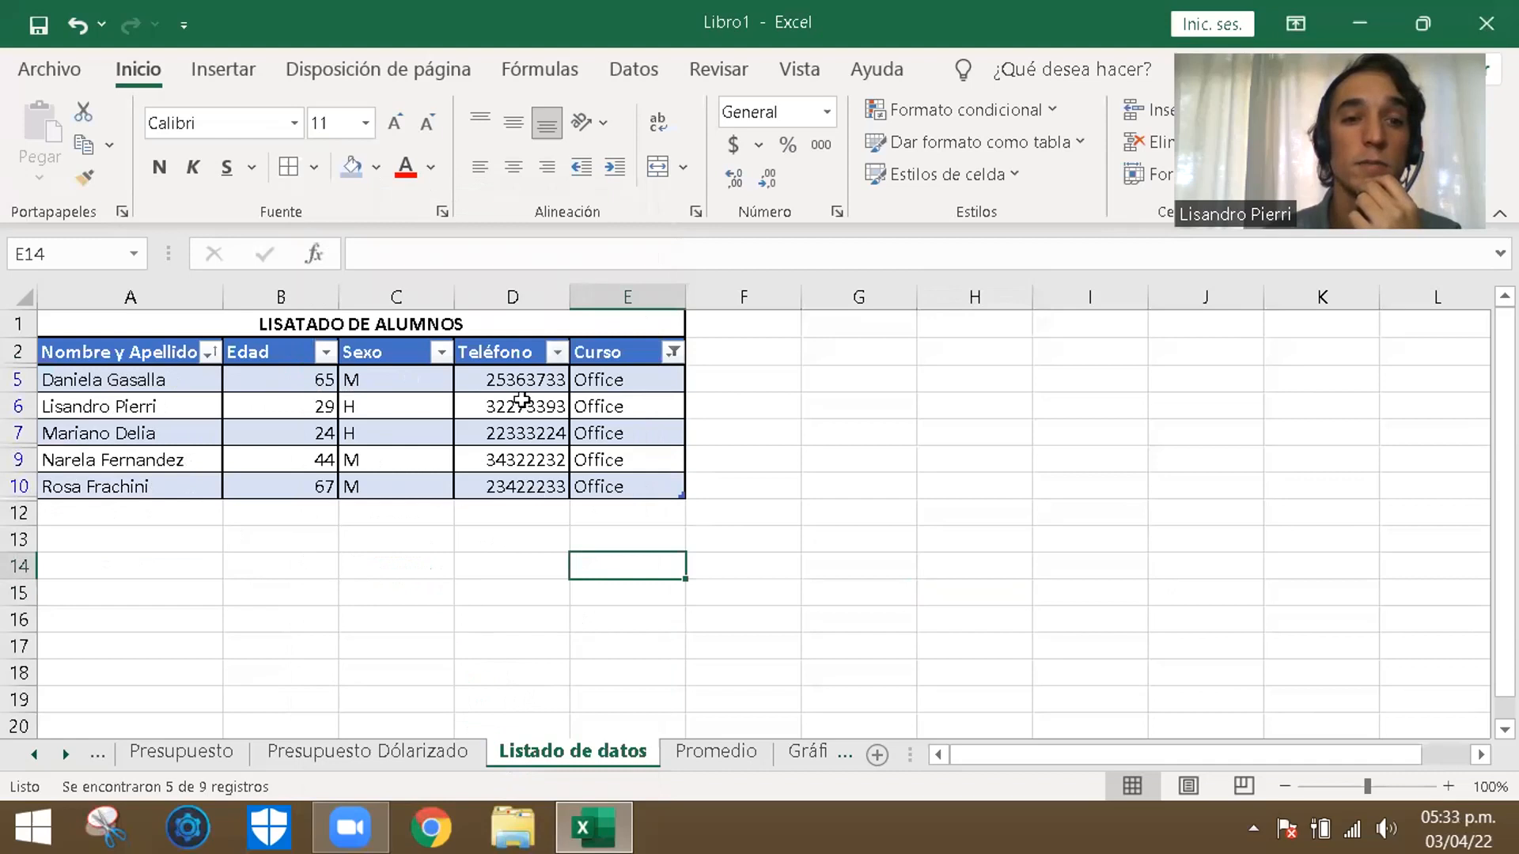
- Include RRHH in the Curso filter again so it covers every course
click(672, 352)
click(672, 352)
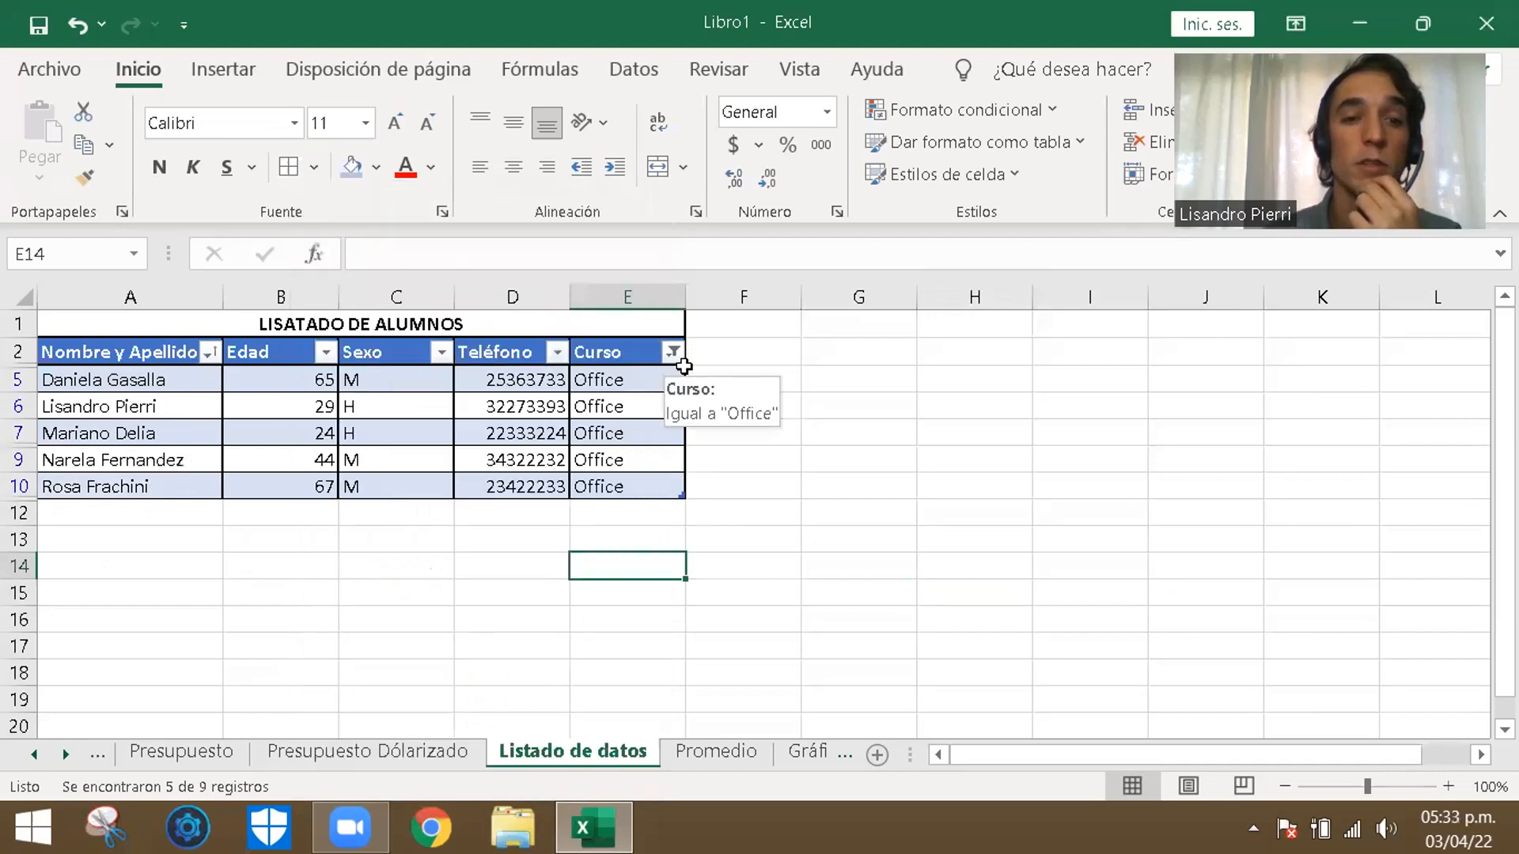
click(674, 353)
click(365, 546)
click(504, 761)
click(823, 494)
- Select all the student names in A3:A11 of the unfiltered table to check how many there are
click(383, 646)
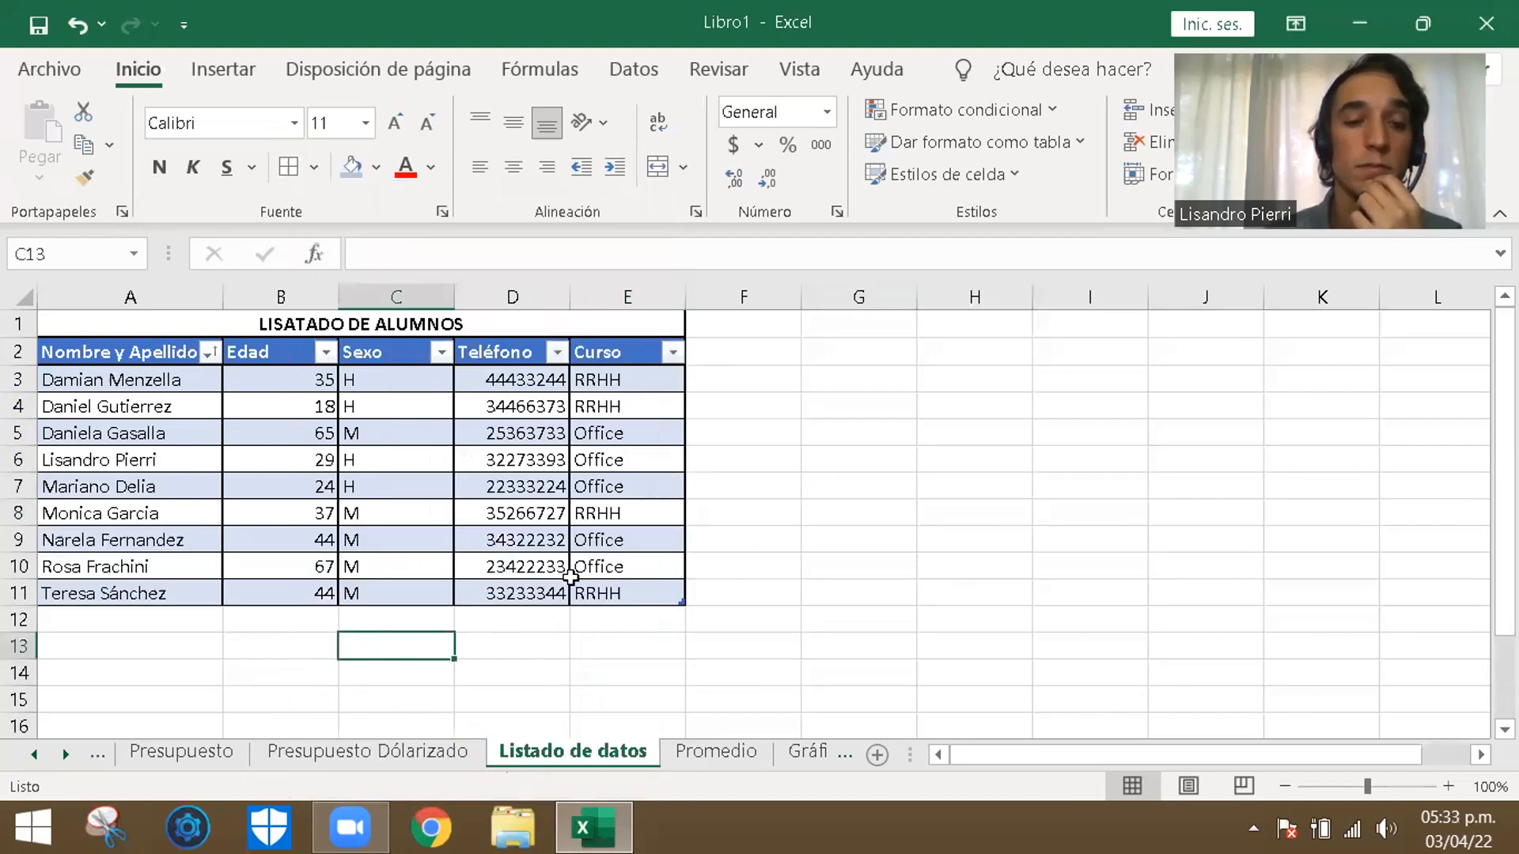
click(807, 515)
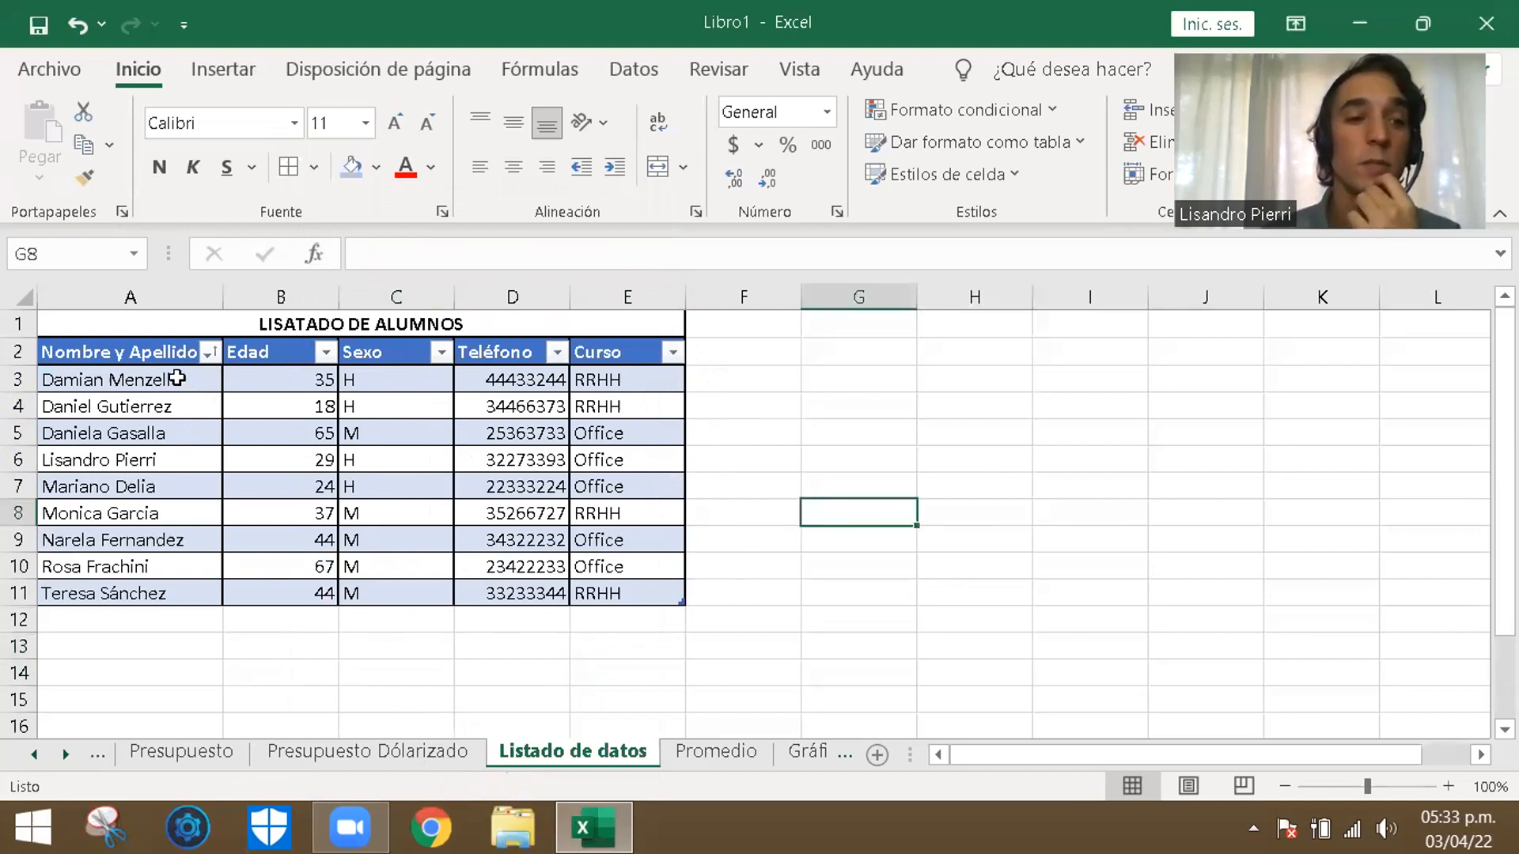
click(133, 659)
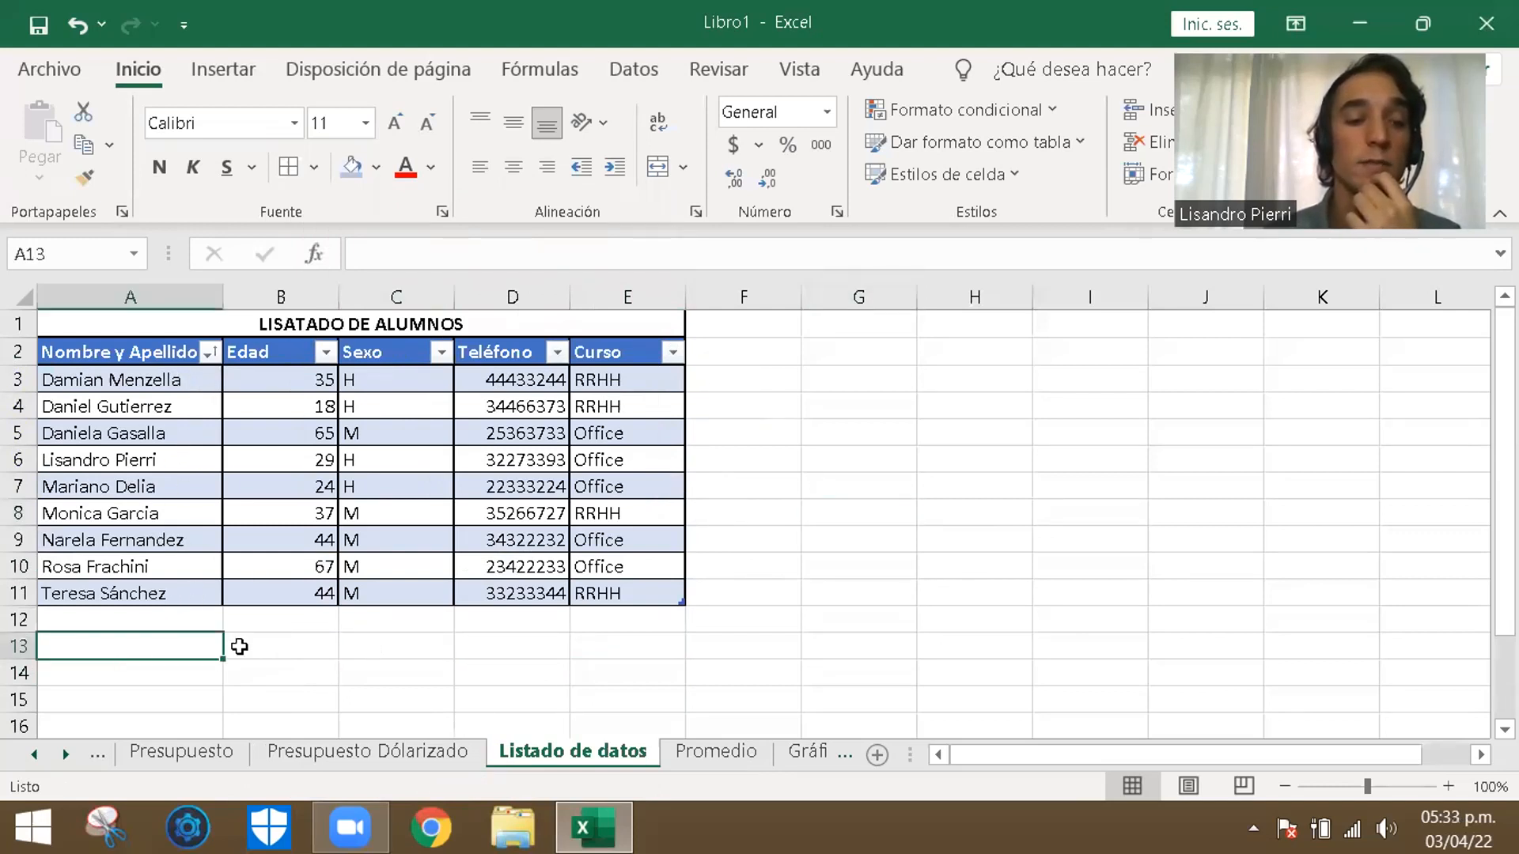
drag(144, 377, 141, 616)
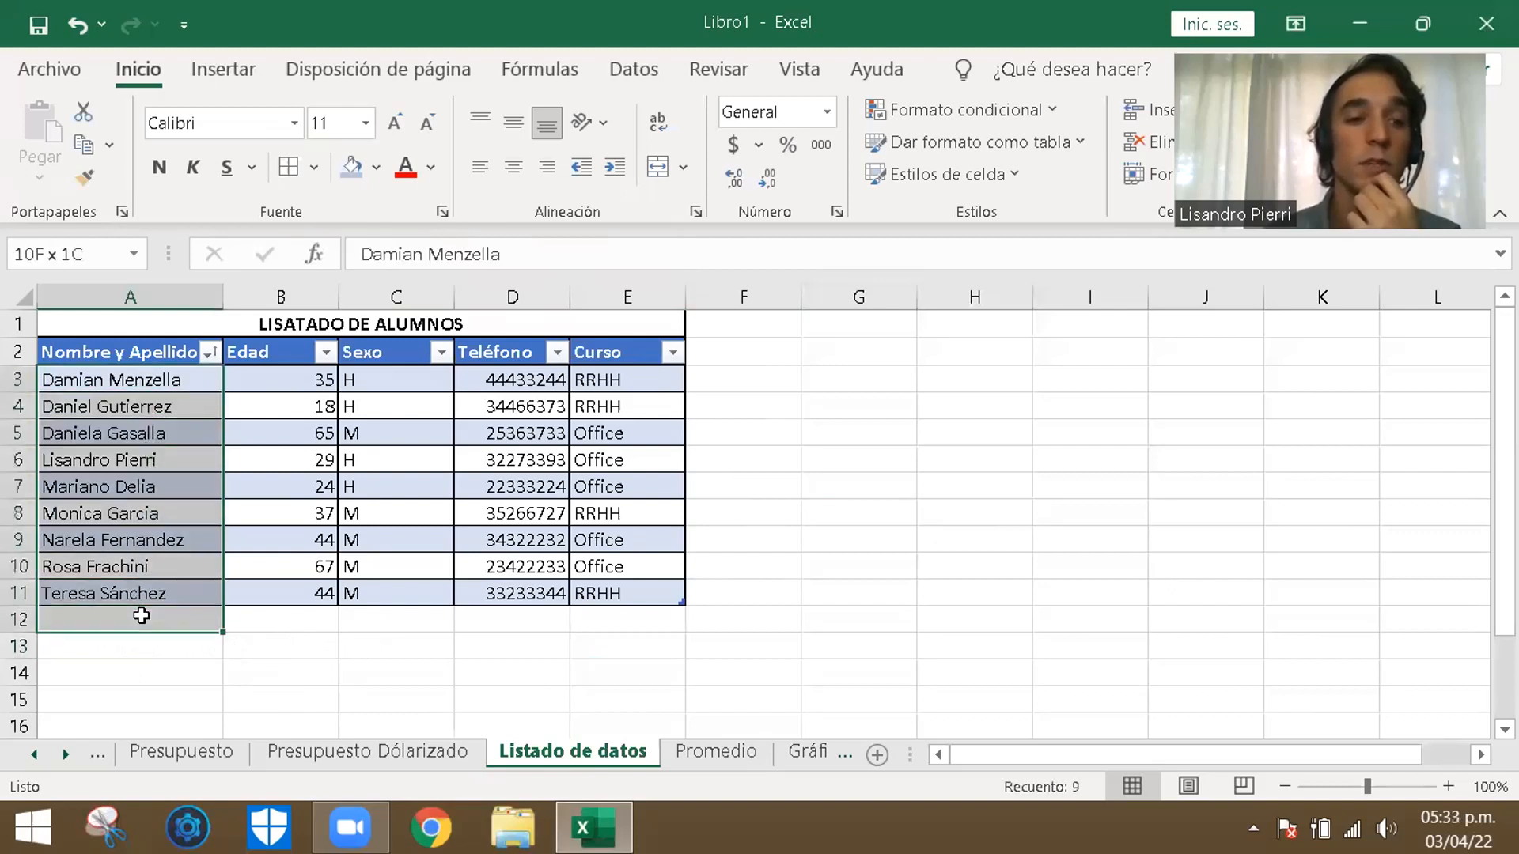
click(334, 653)
drag(163, 380, 146, 580)
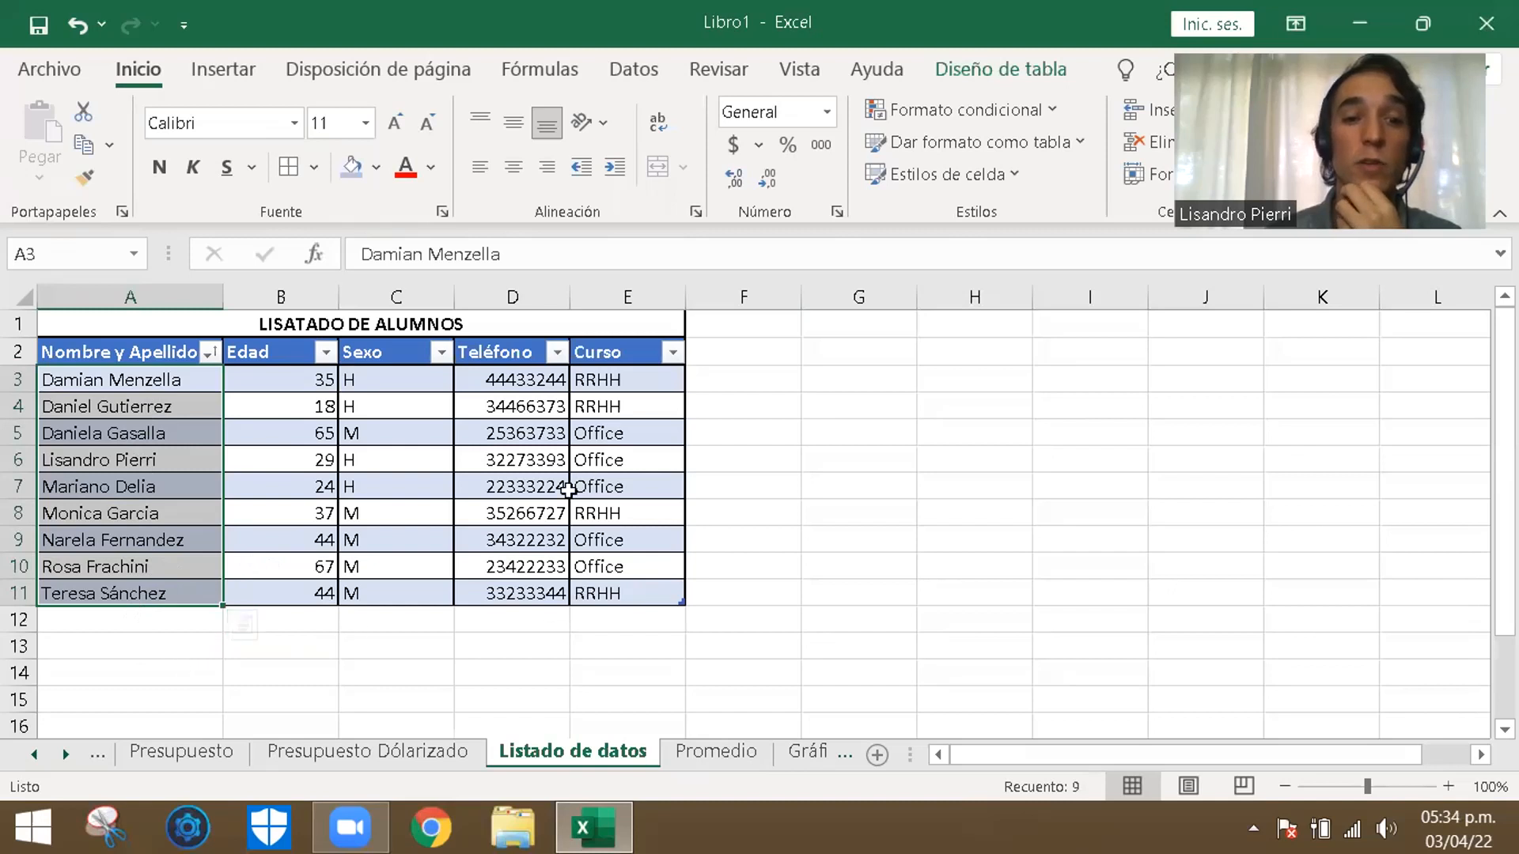
- Exclude RRHH from the Curso column so only Office is kept, and select the filtered names to check their count
click(672, 356)
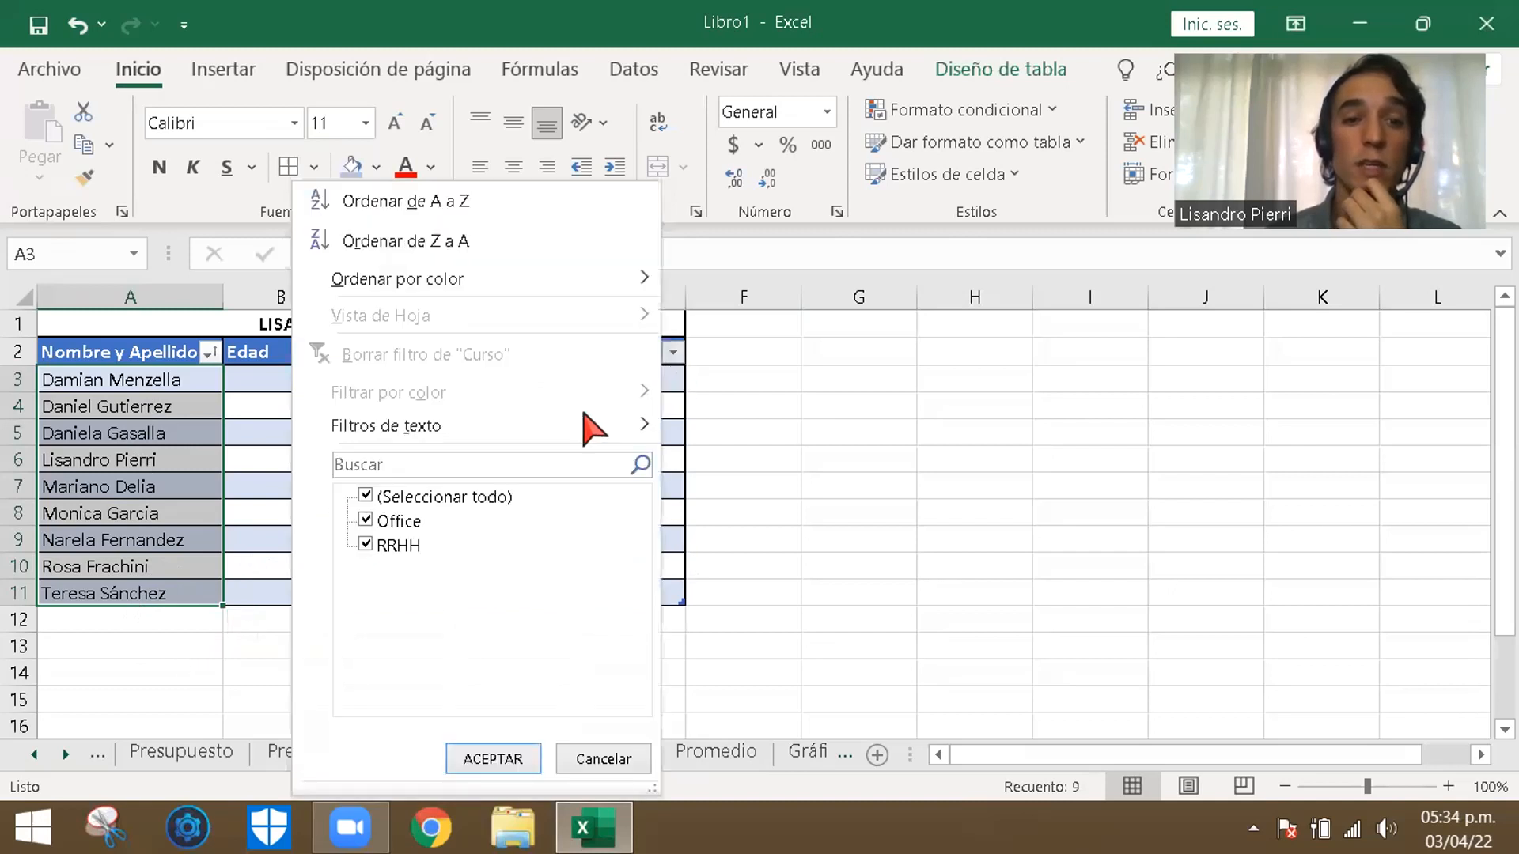
click(366, 545)
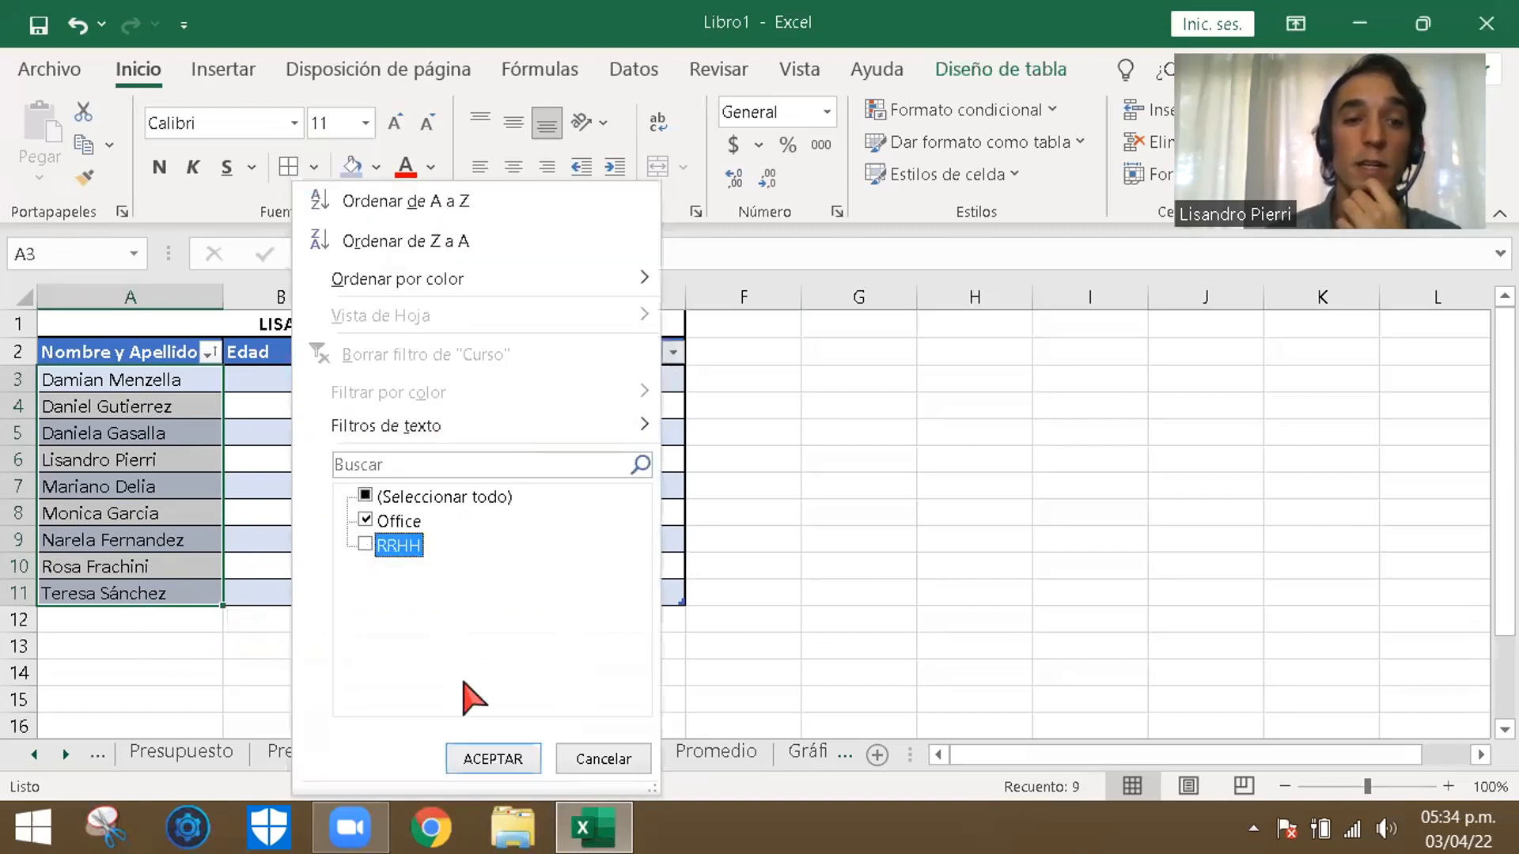
click(492, 761)
click(743, 672)
drag(159, 381, 162, 599)
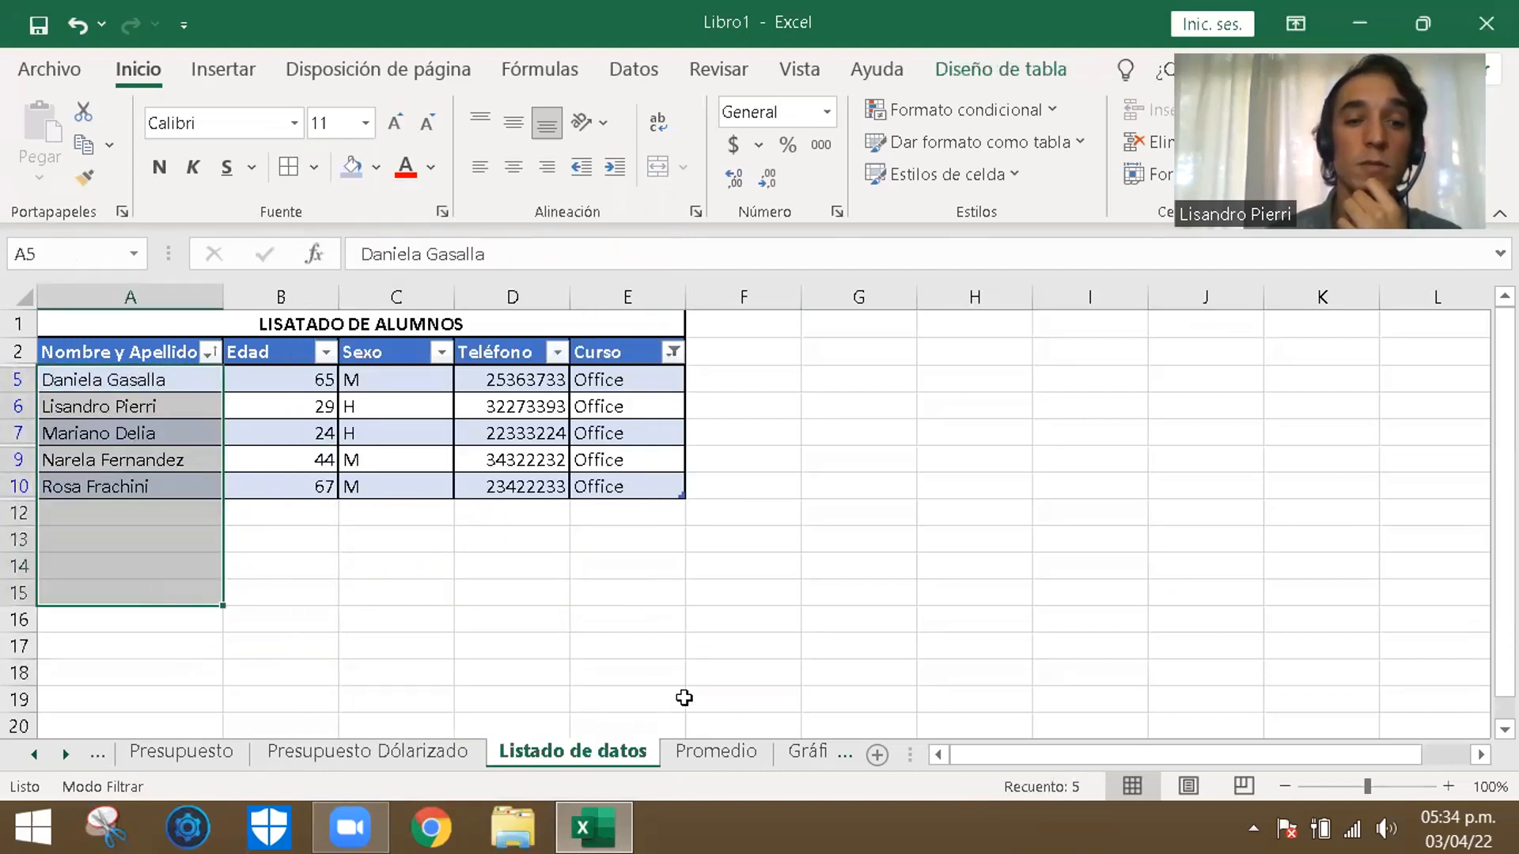
click(413, 624)
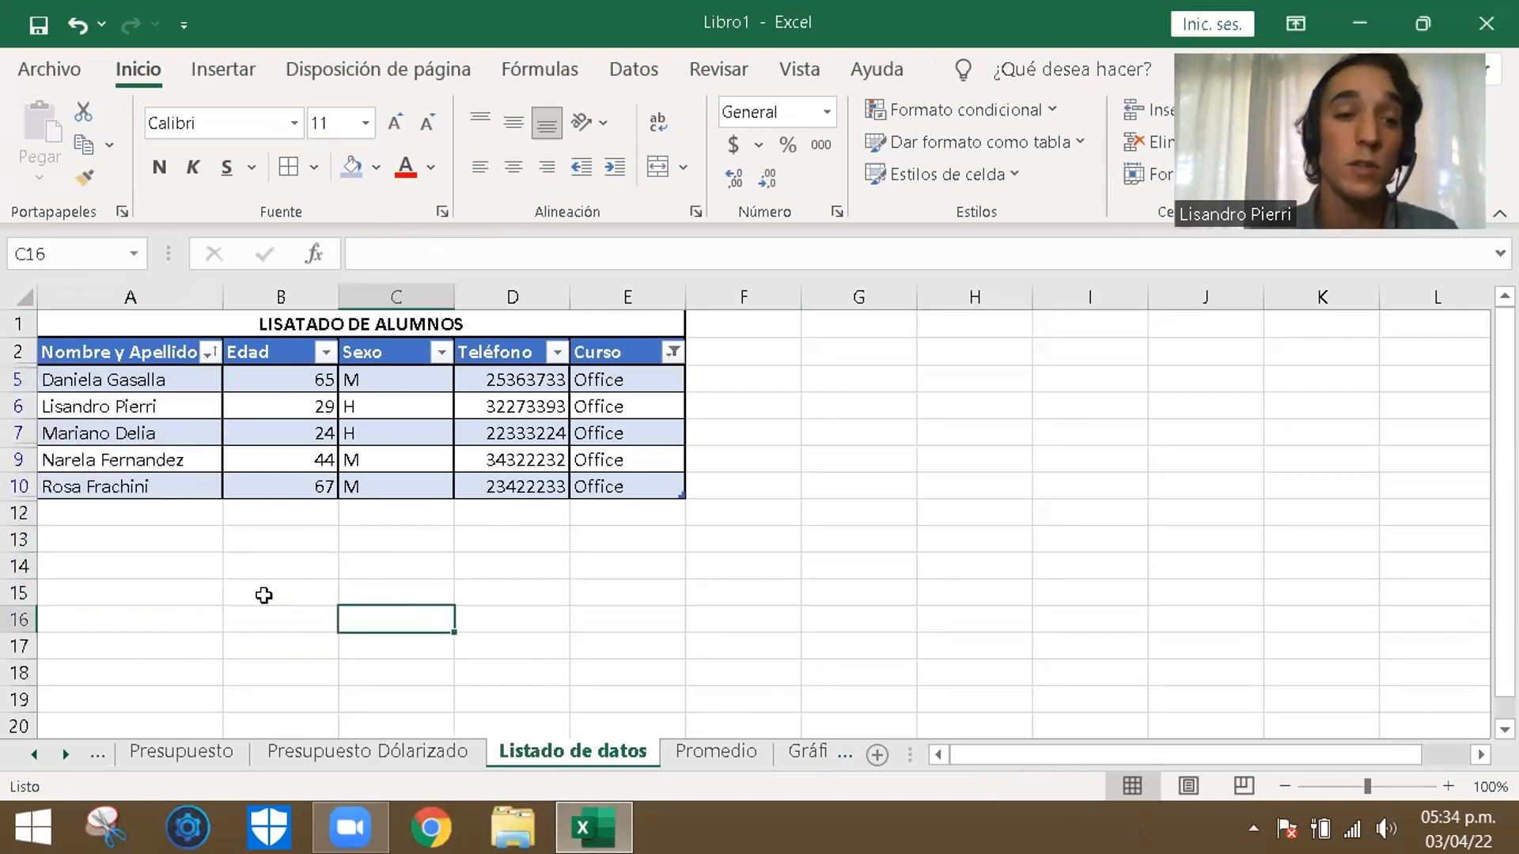
click(737, 540)
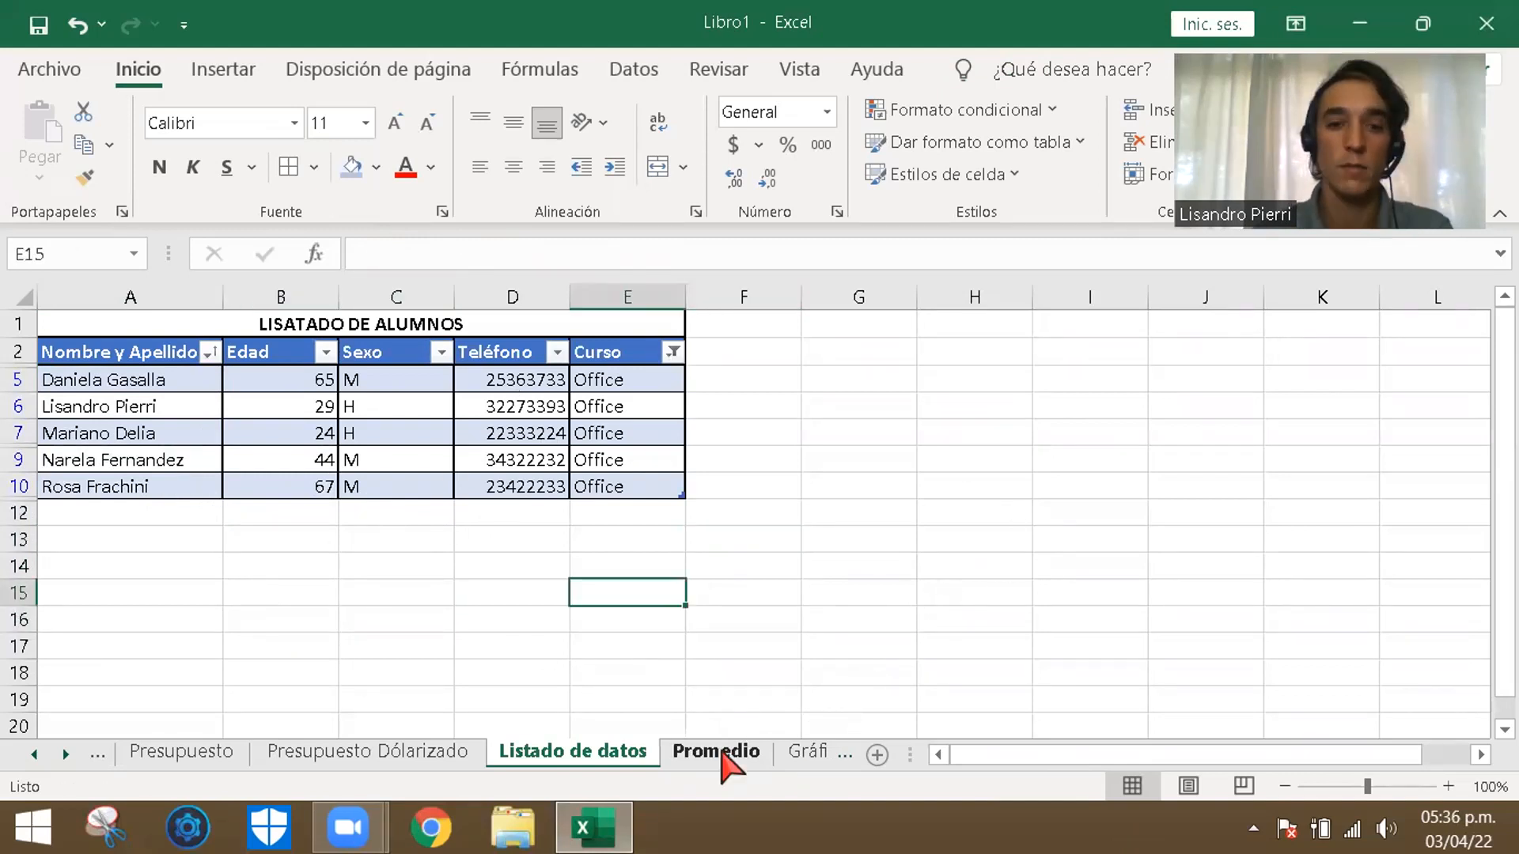
- Open the Promedio sheet and examine the NOTA 1 to NOTA 3 columns, the grades in row 4 and the formula in E4
click(716, 751)
click(375, 584)
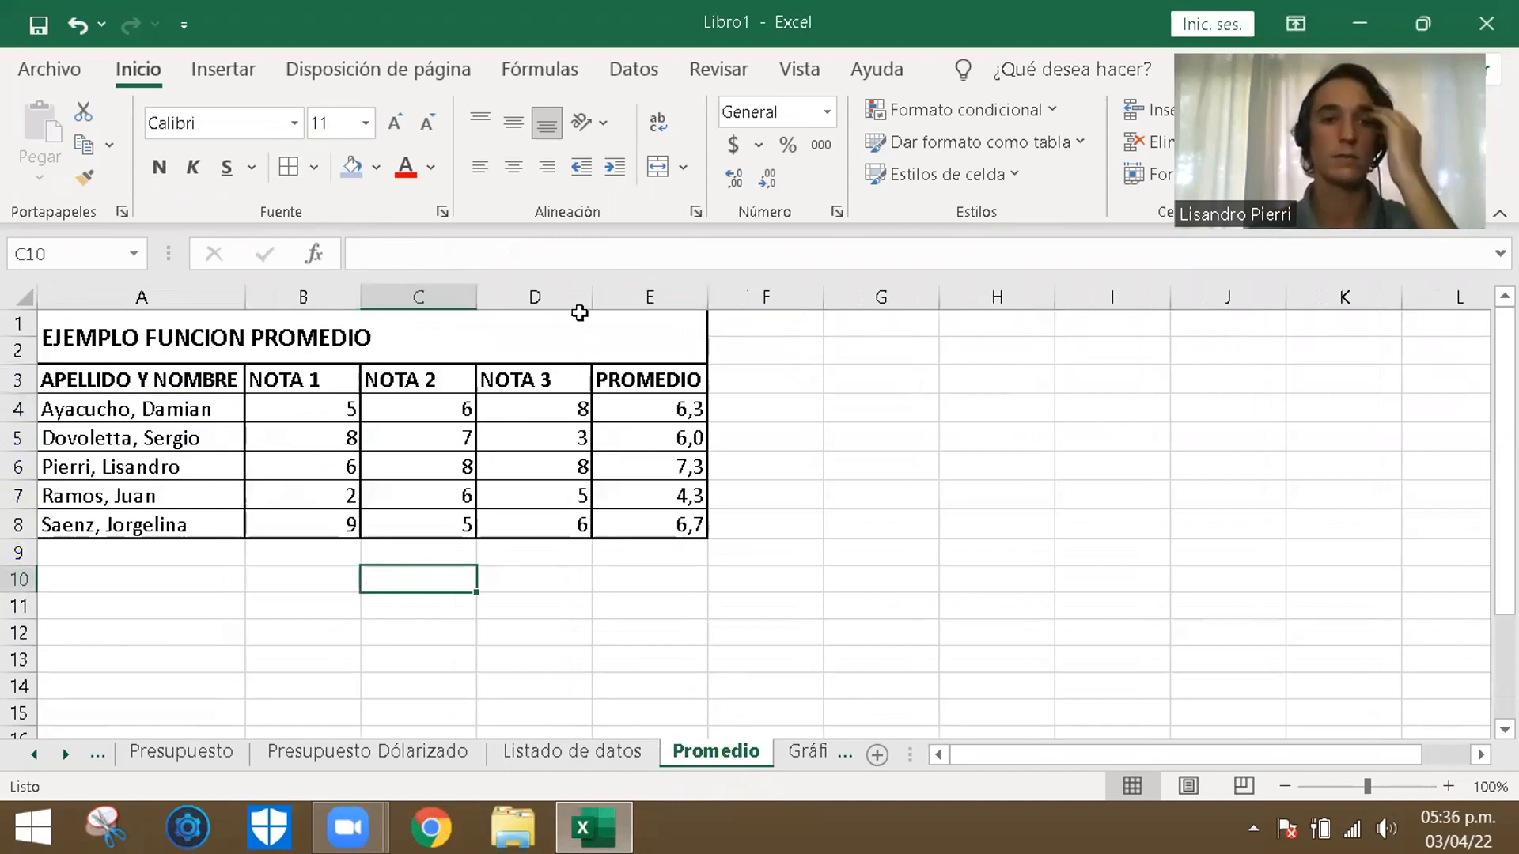
click(843, 532)
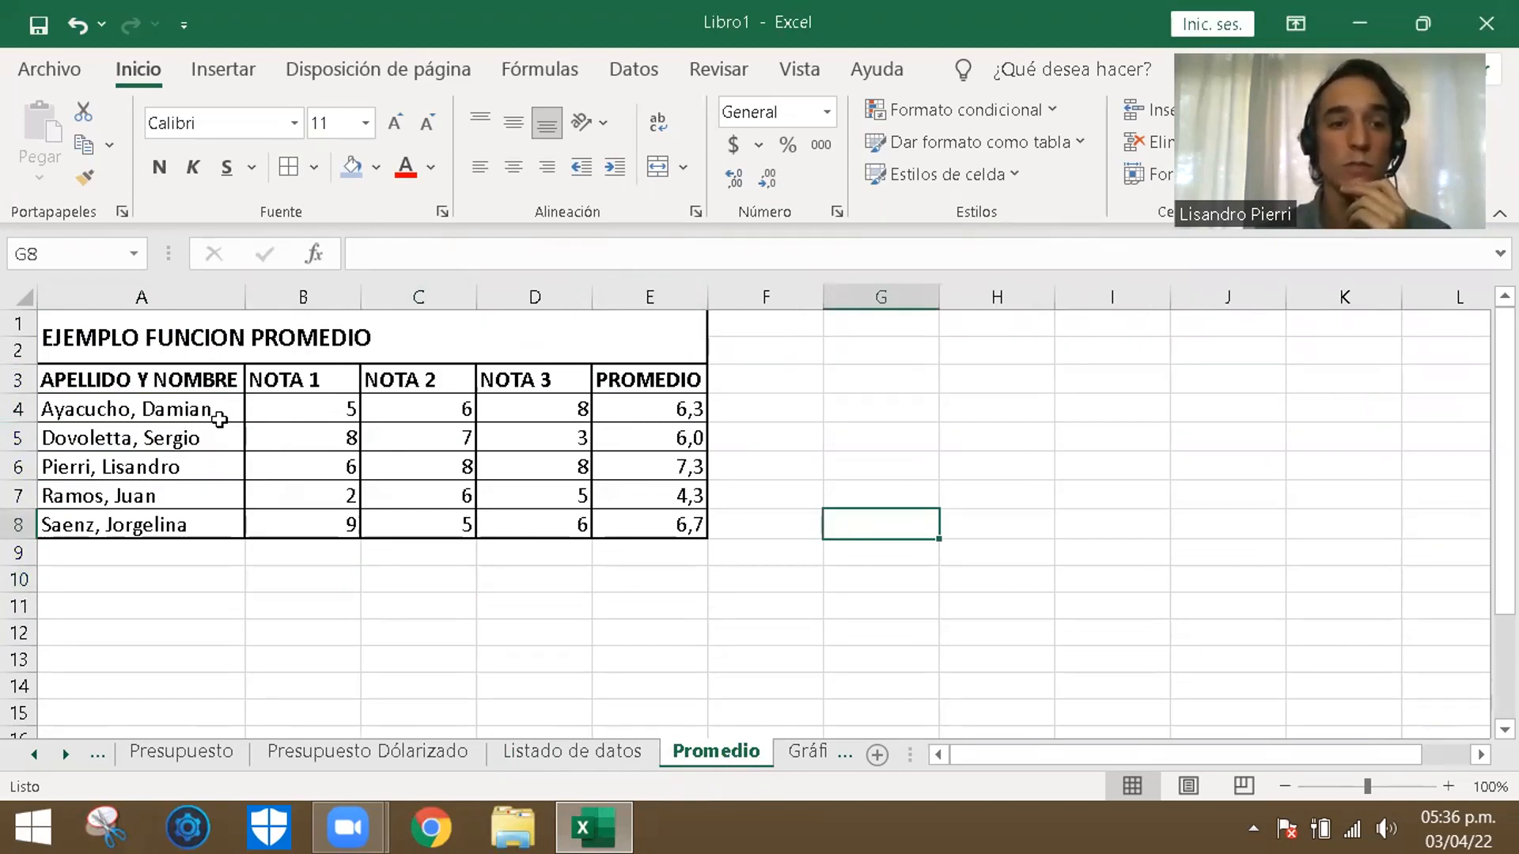
click(315, 409)
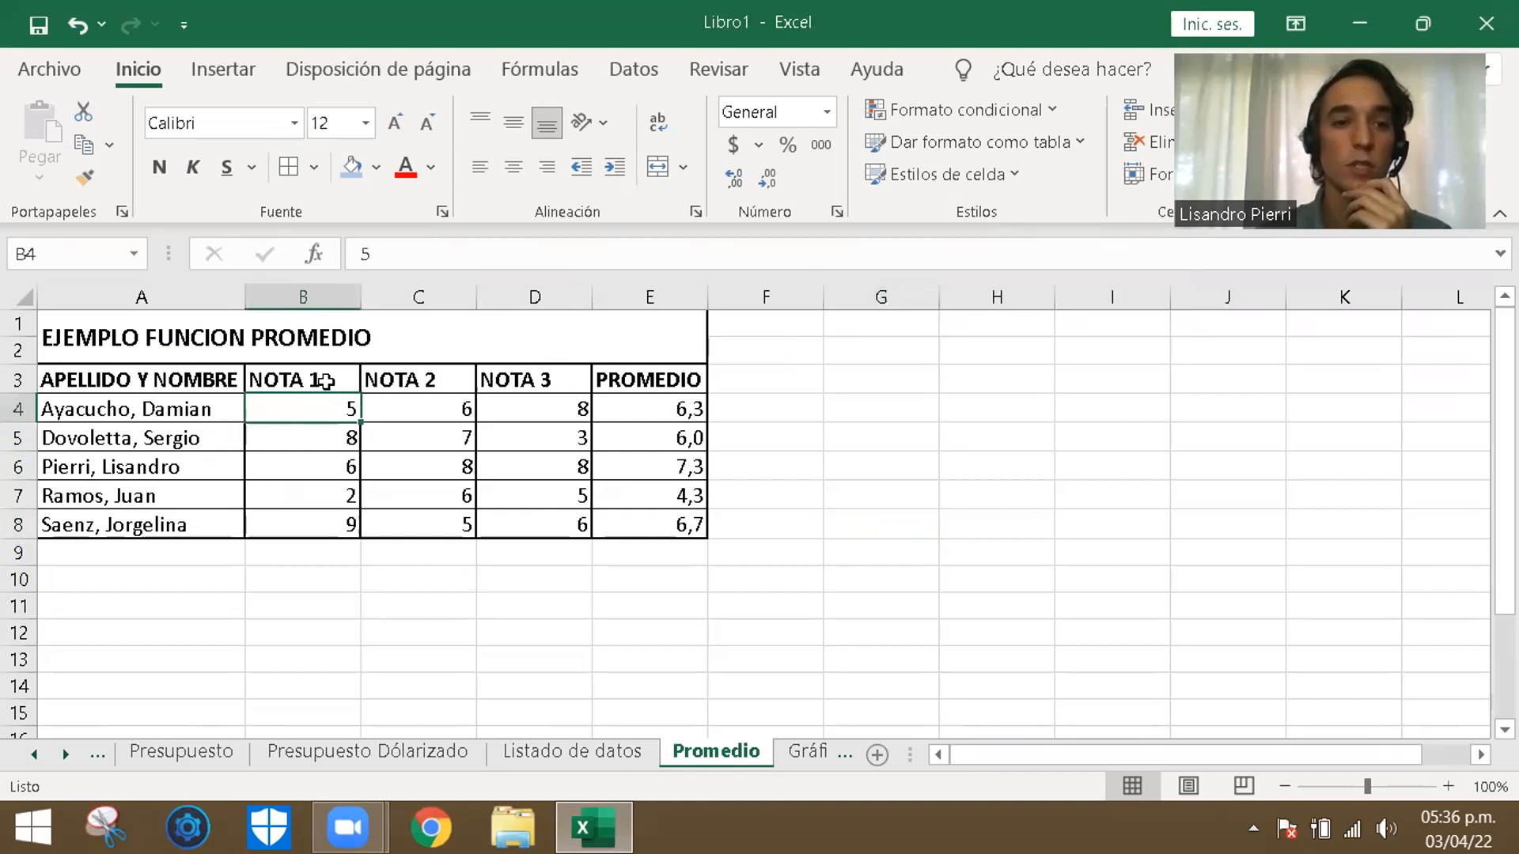
click(326, 381)
click(446, 381)
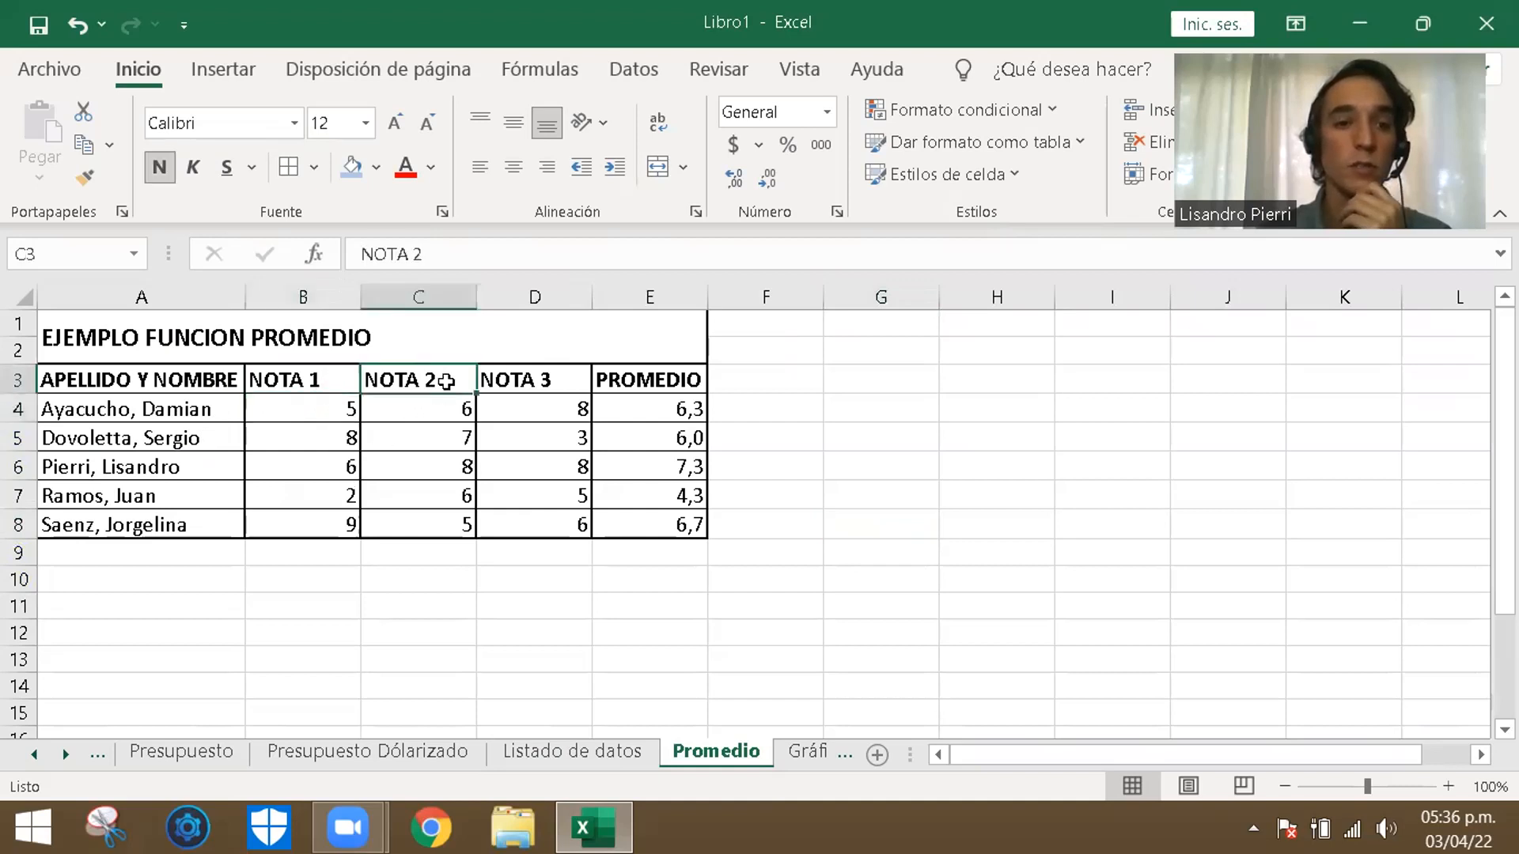
click(548, 381)
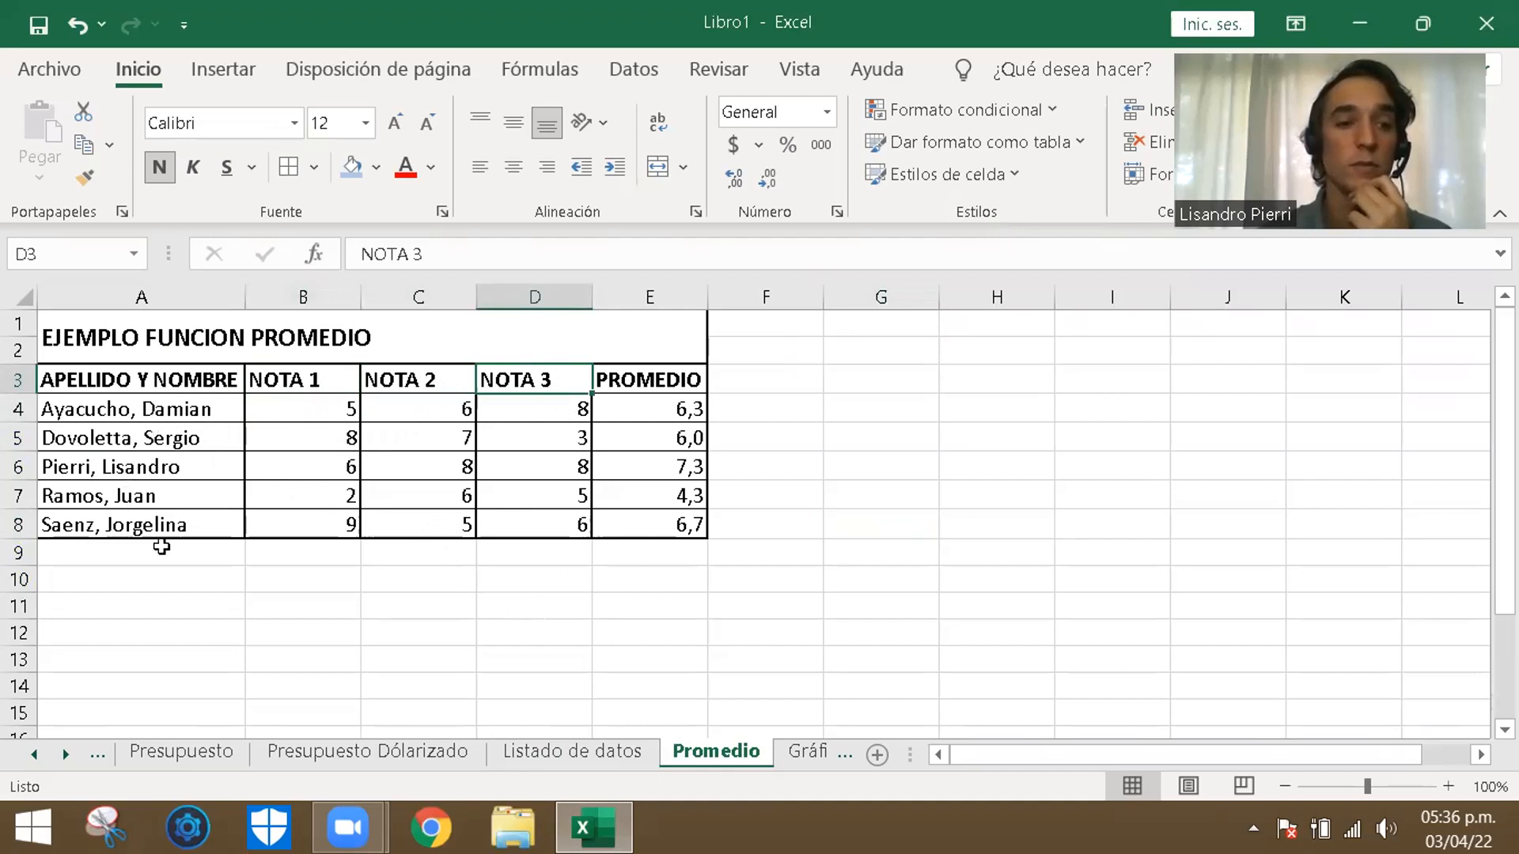
click(339, 414)
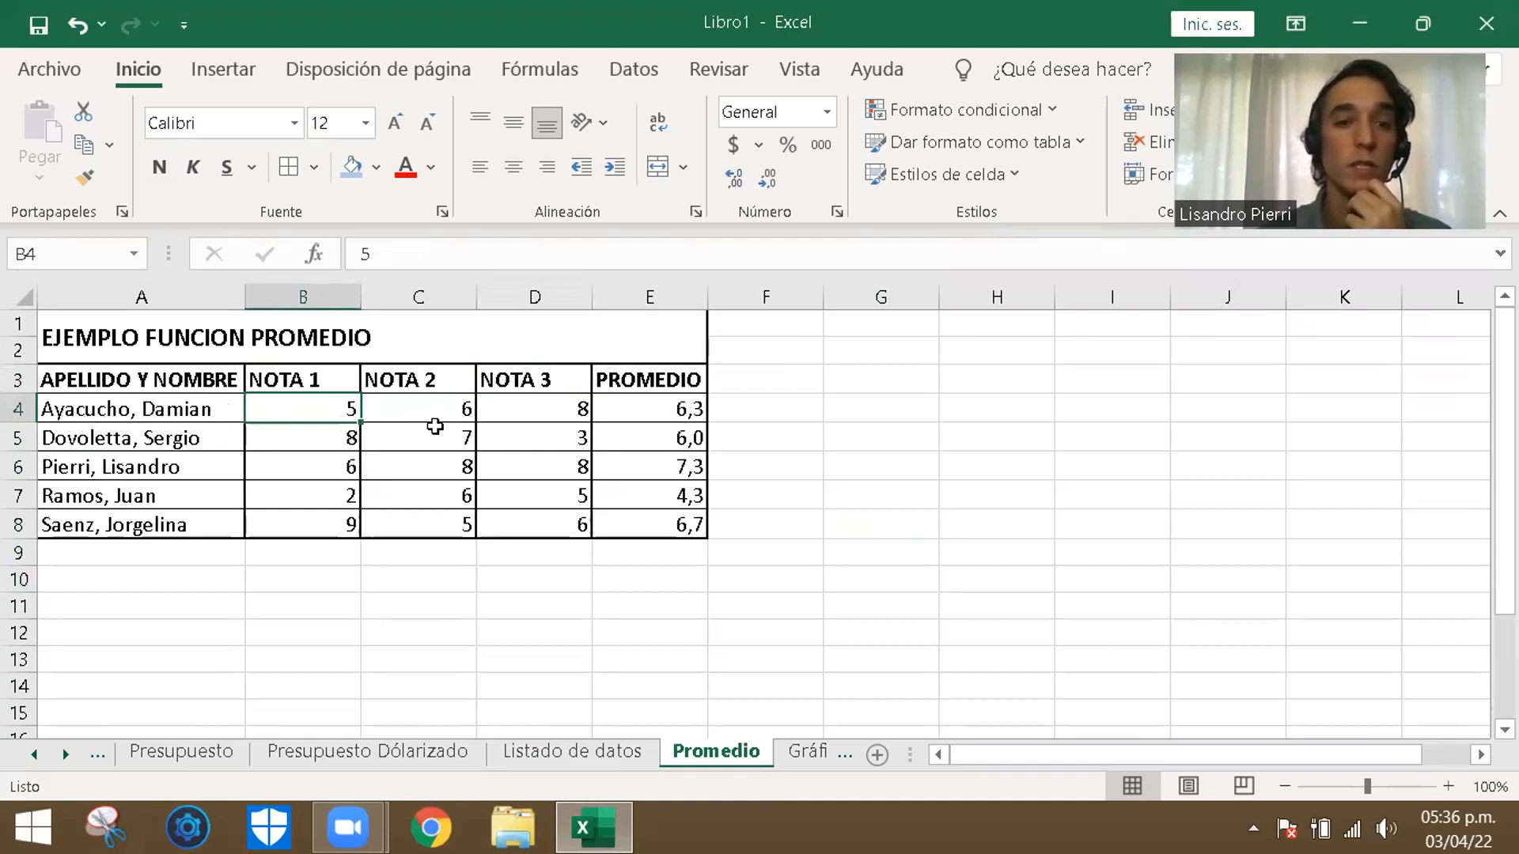
click(452, 417)
click(555, 408)
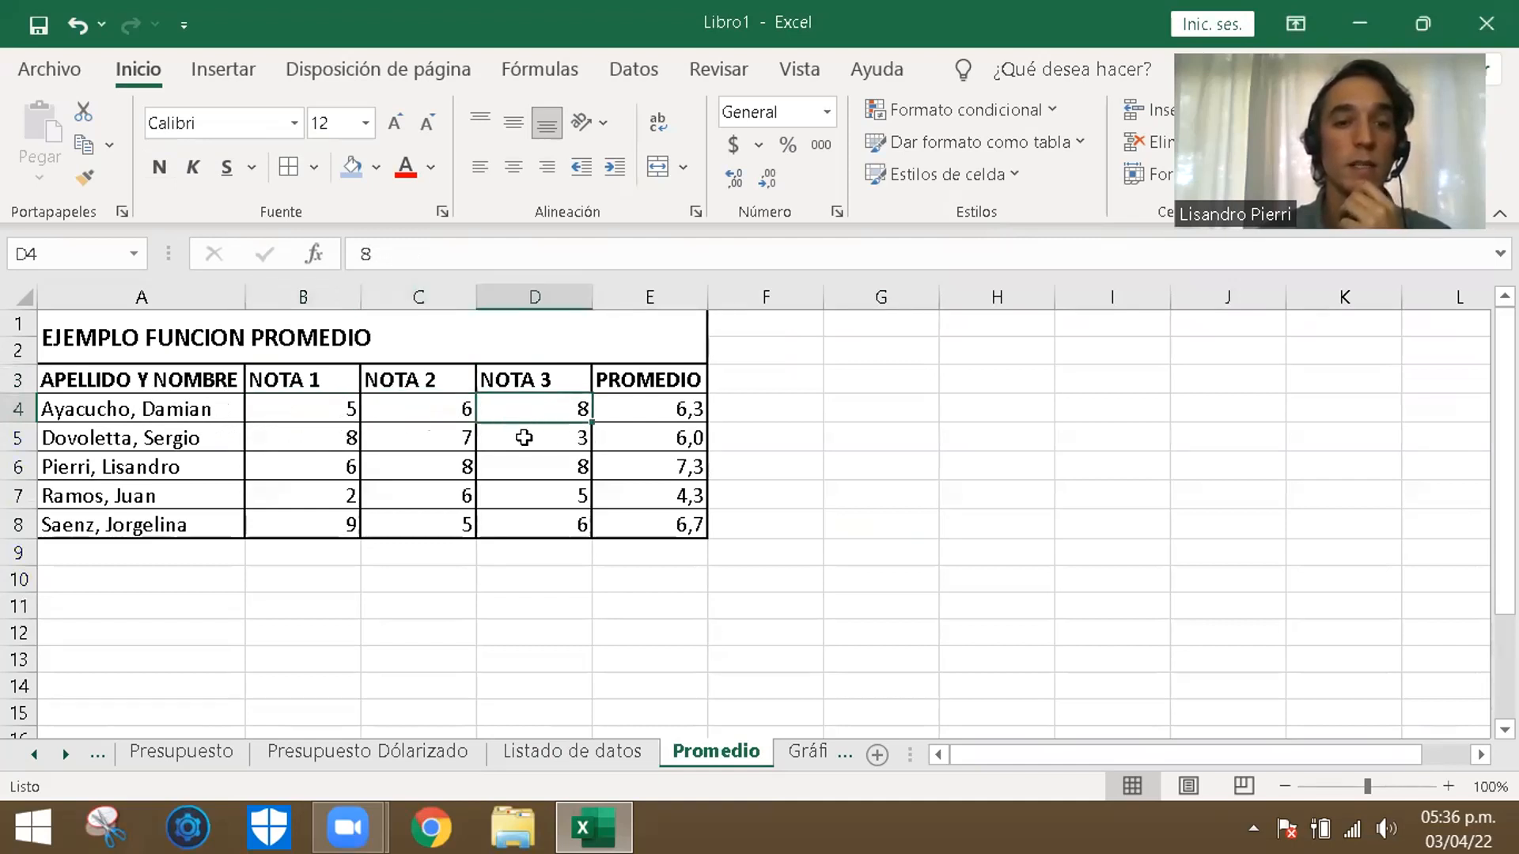
click(687, 410)
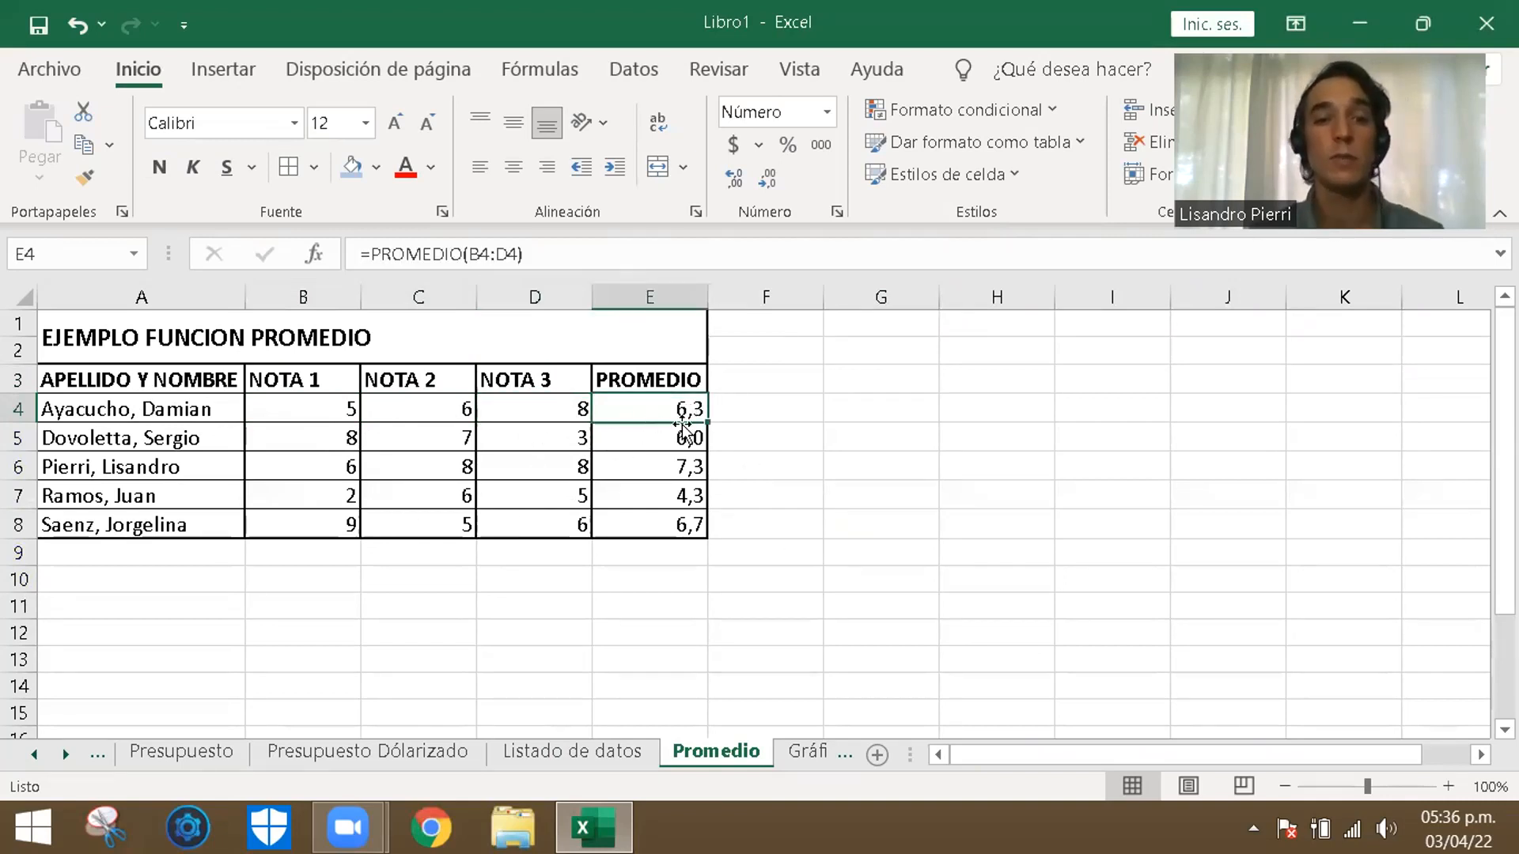
- Delete the existing averages in E4:E8 of the PROMEDIO column
click(870, 486)
drag(659, 398, 699, 528)
key(Delete)
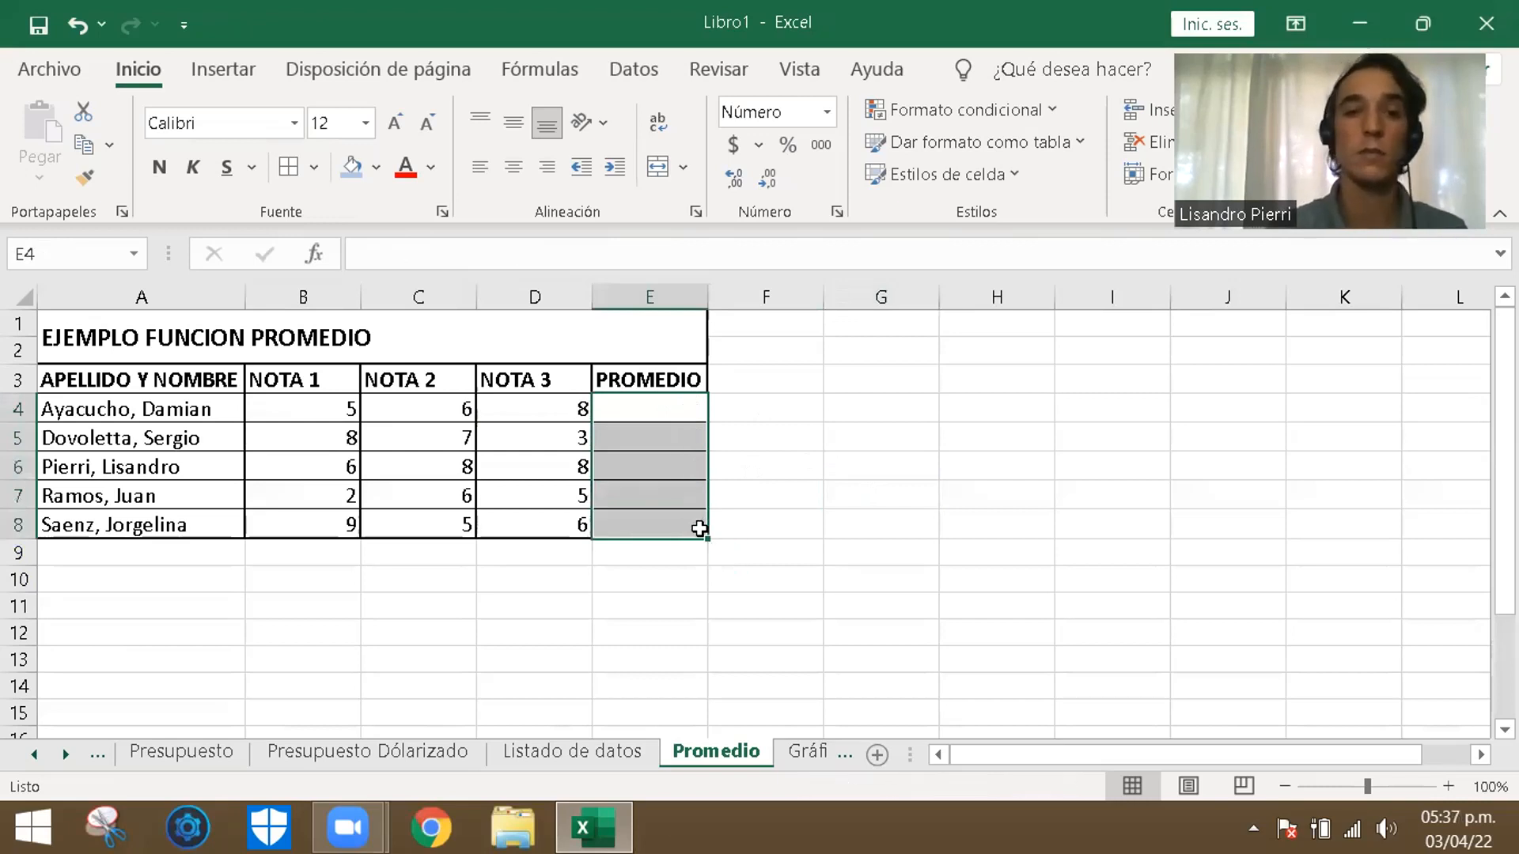
click(880, 437)
- Calculate the first student's average in E4 with the formula =promedio(B4:D4)
click(566, 407)
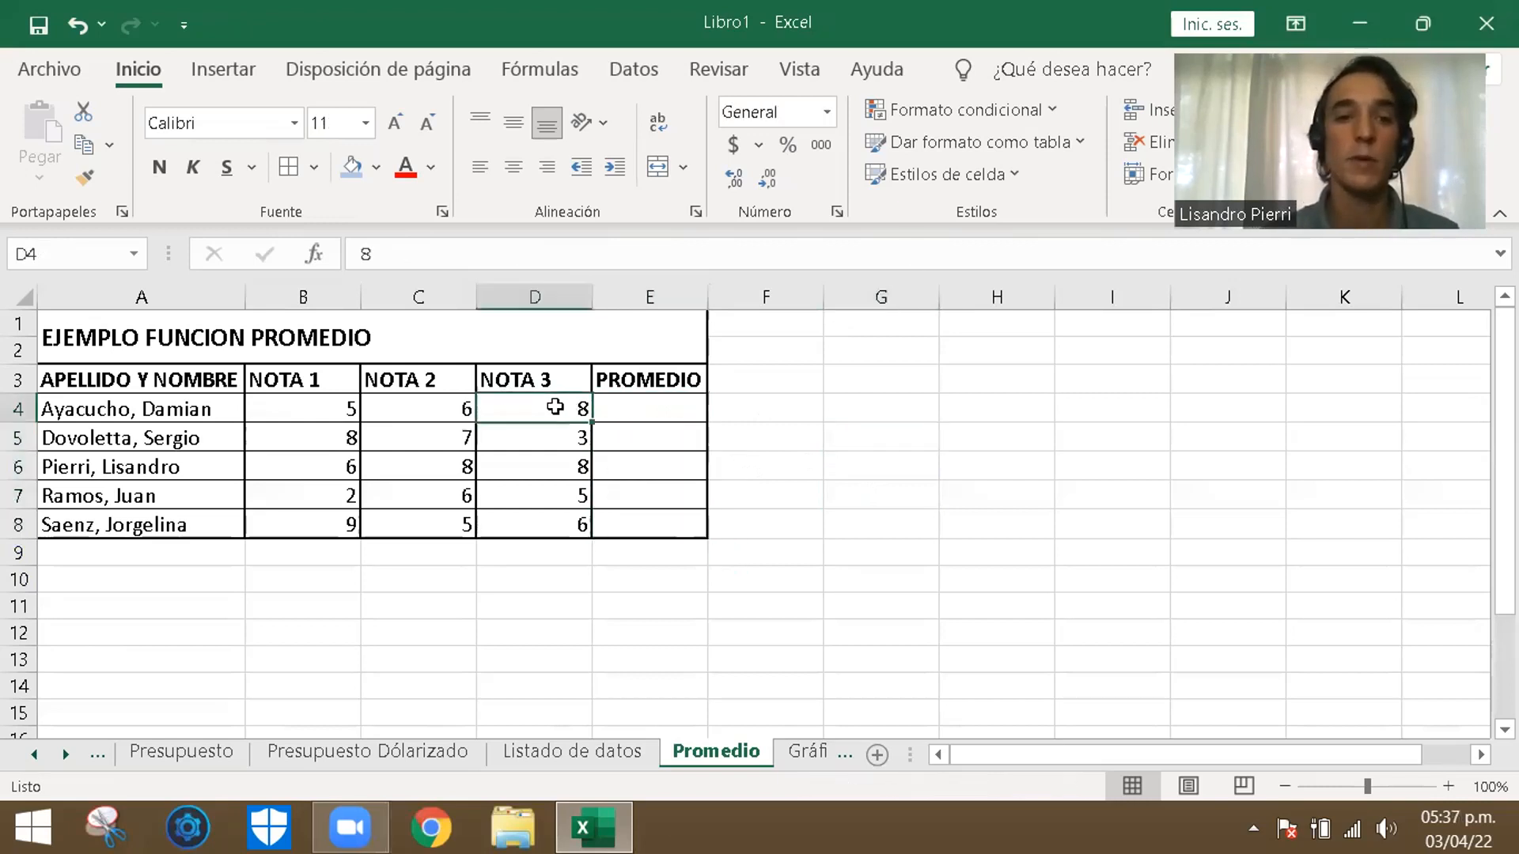
drag(471, 401, 320, 405)
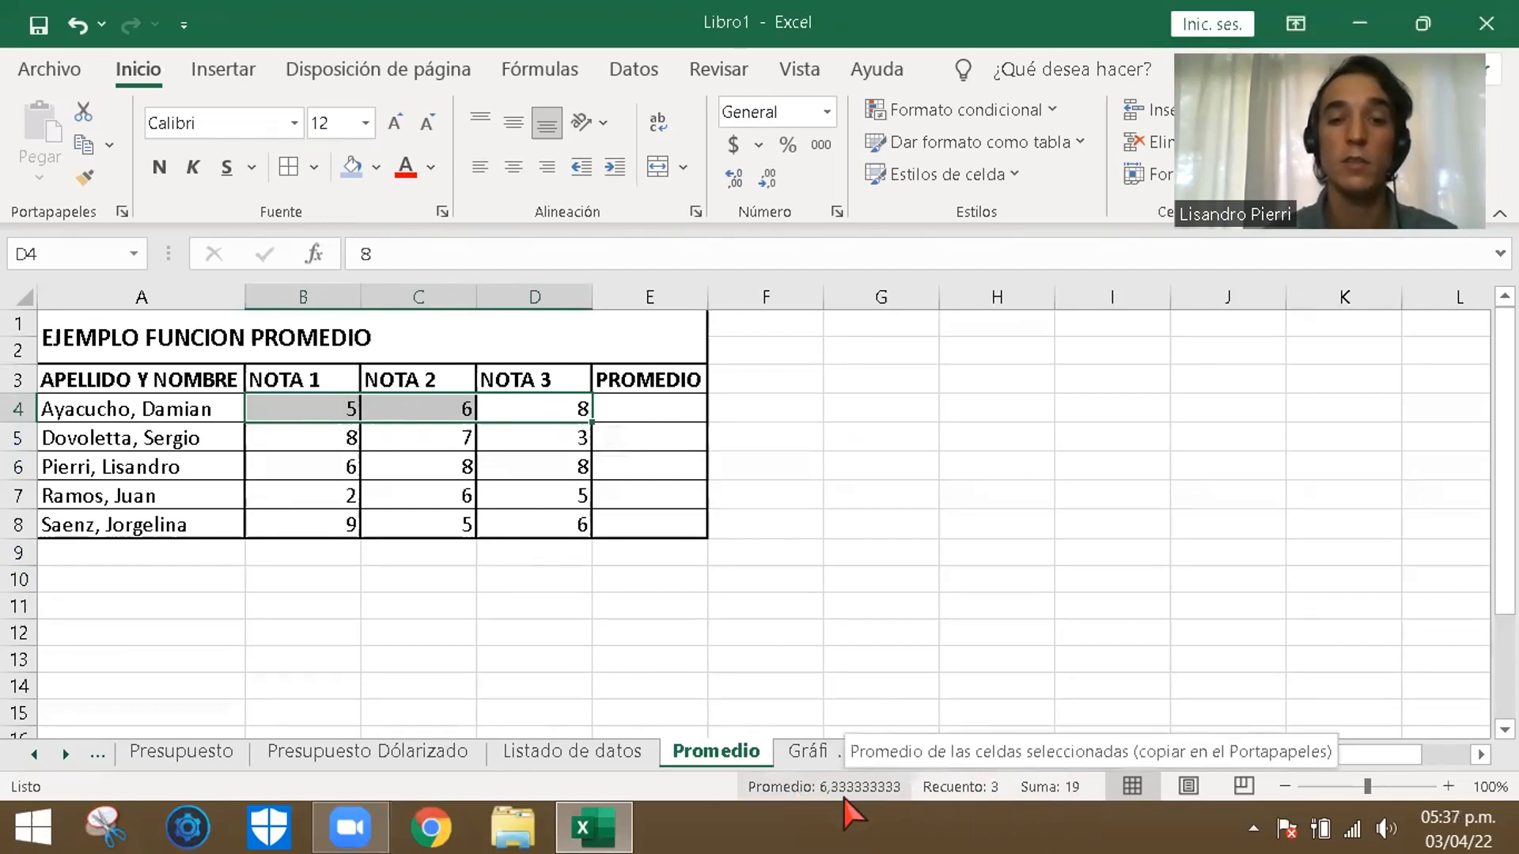
click(967, 463)
click(675, 408)
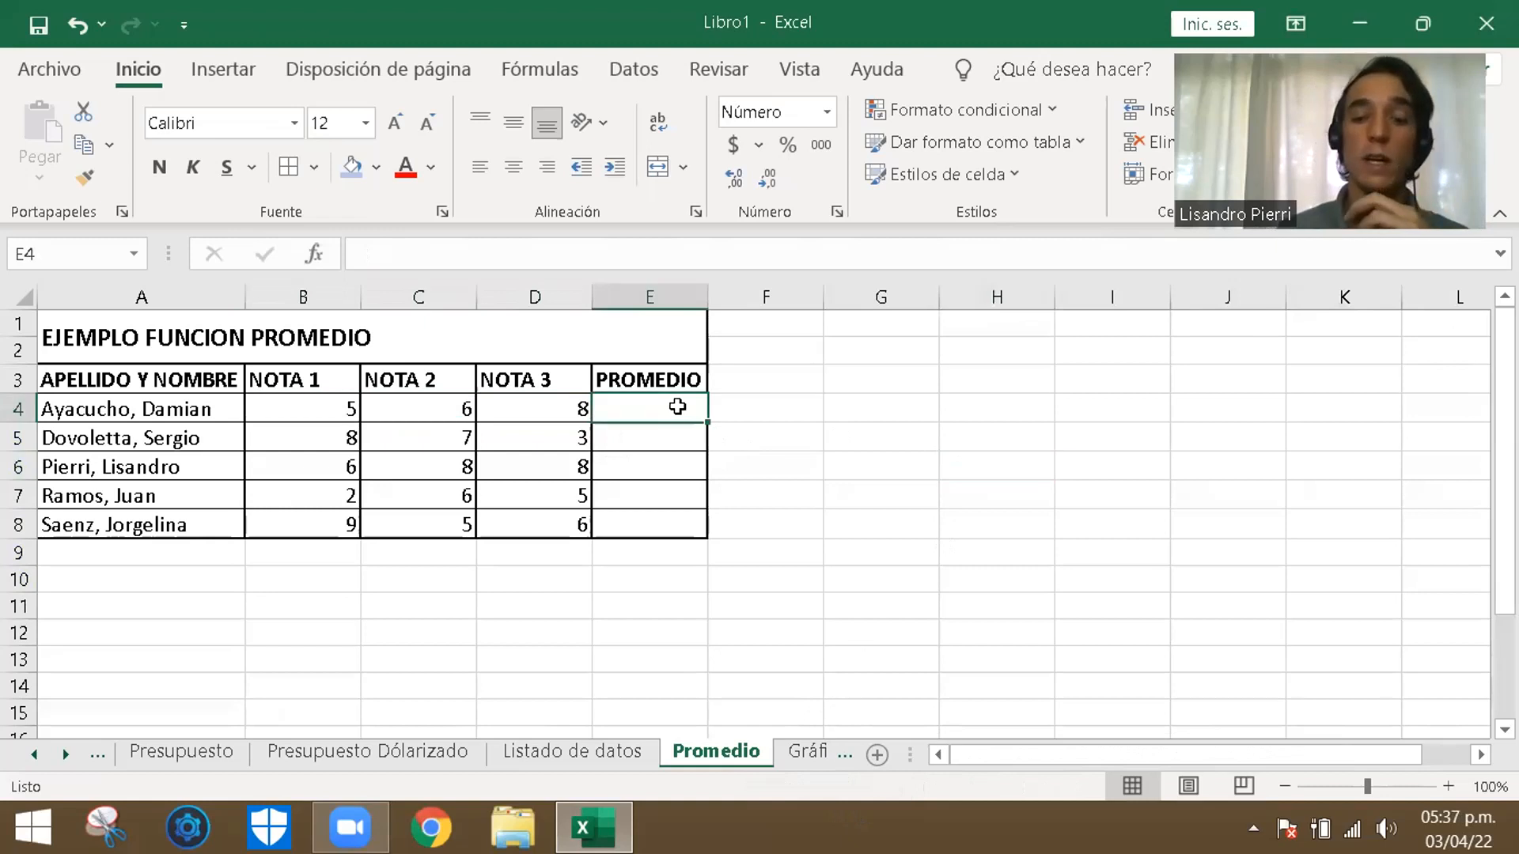
text(=)
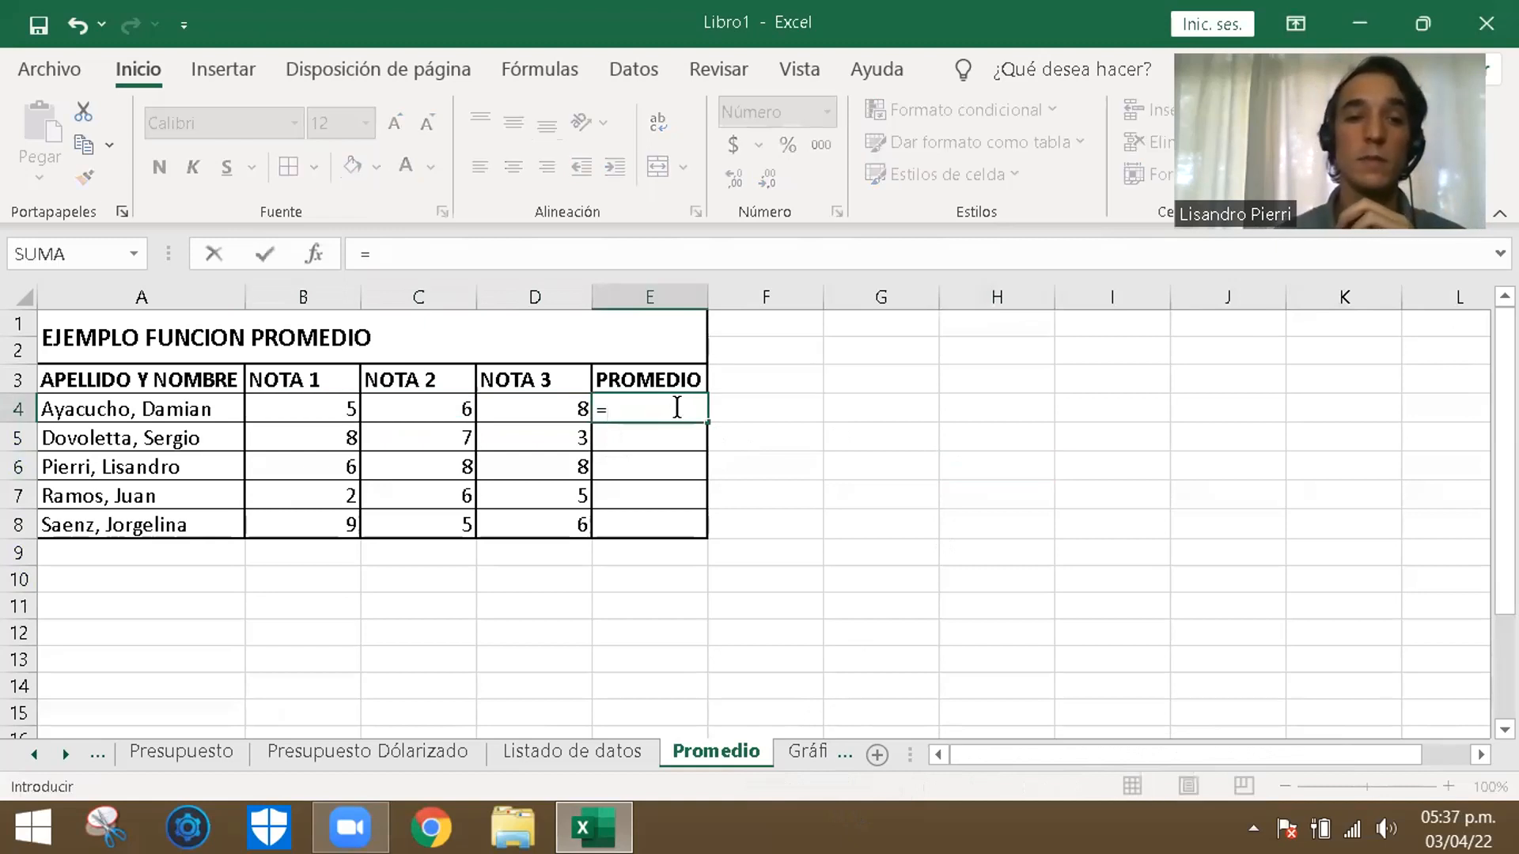
text(pr)
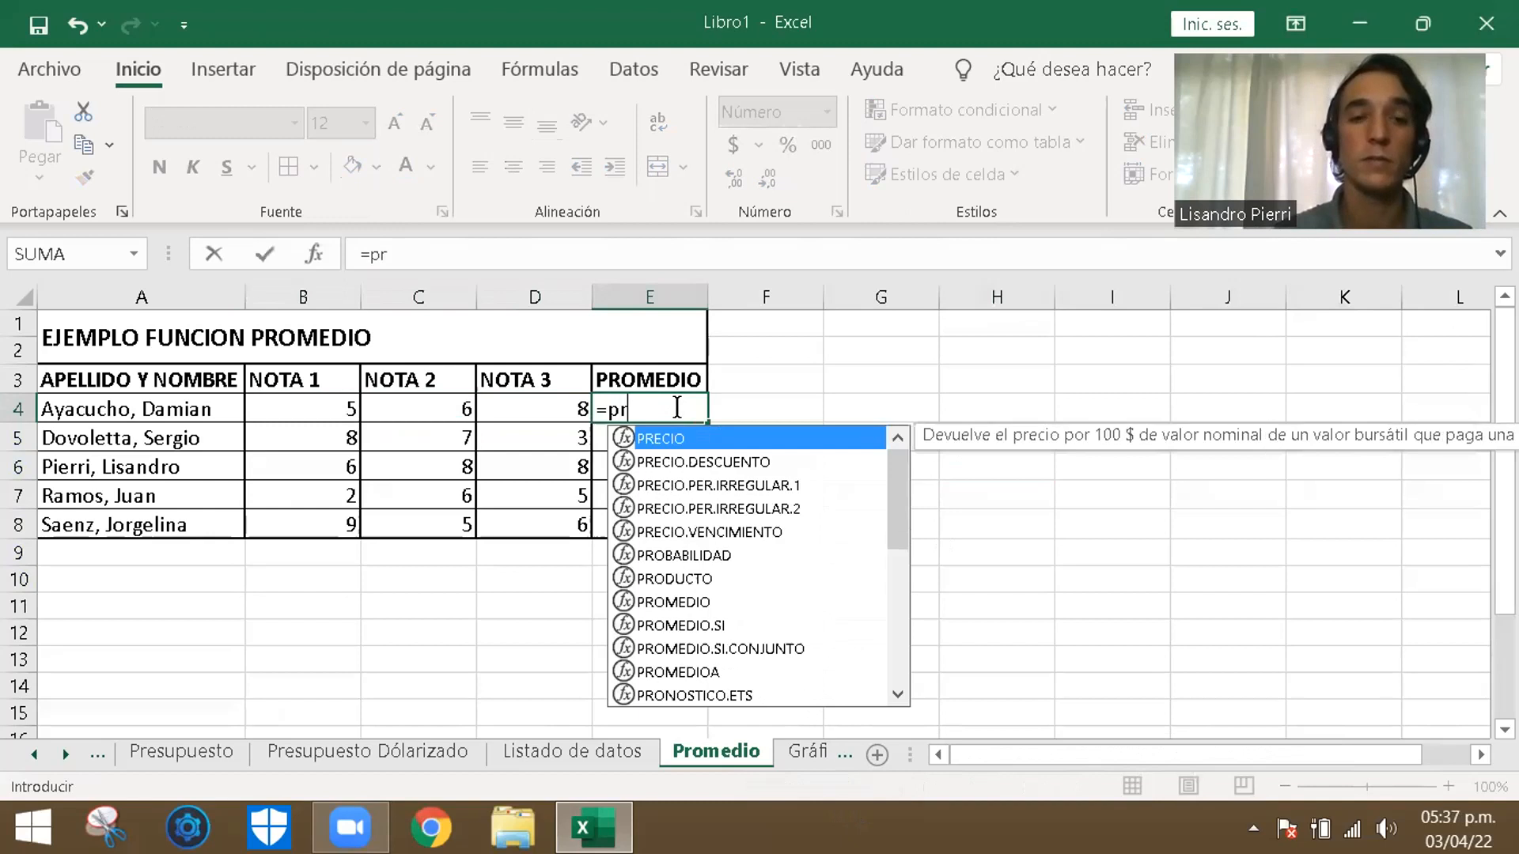
text(omedio)
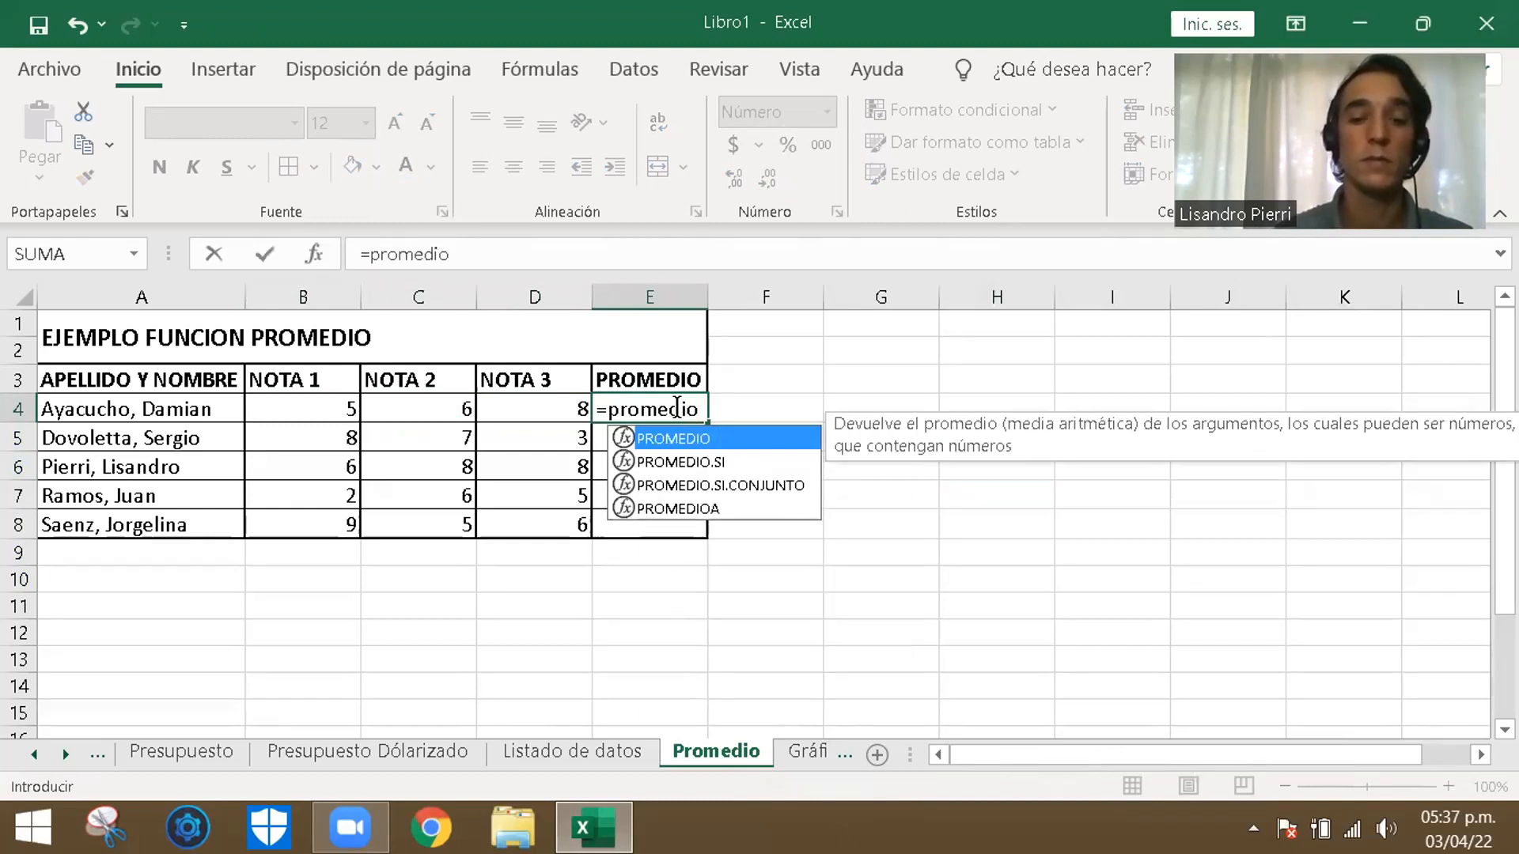
text(()
drag(318, 405, 559, 409)
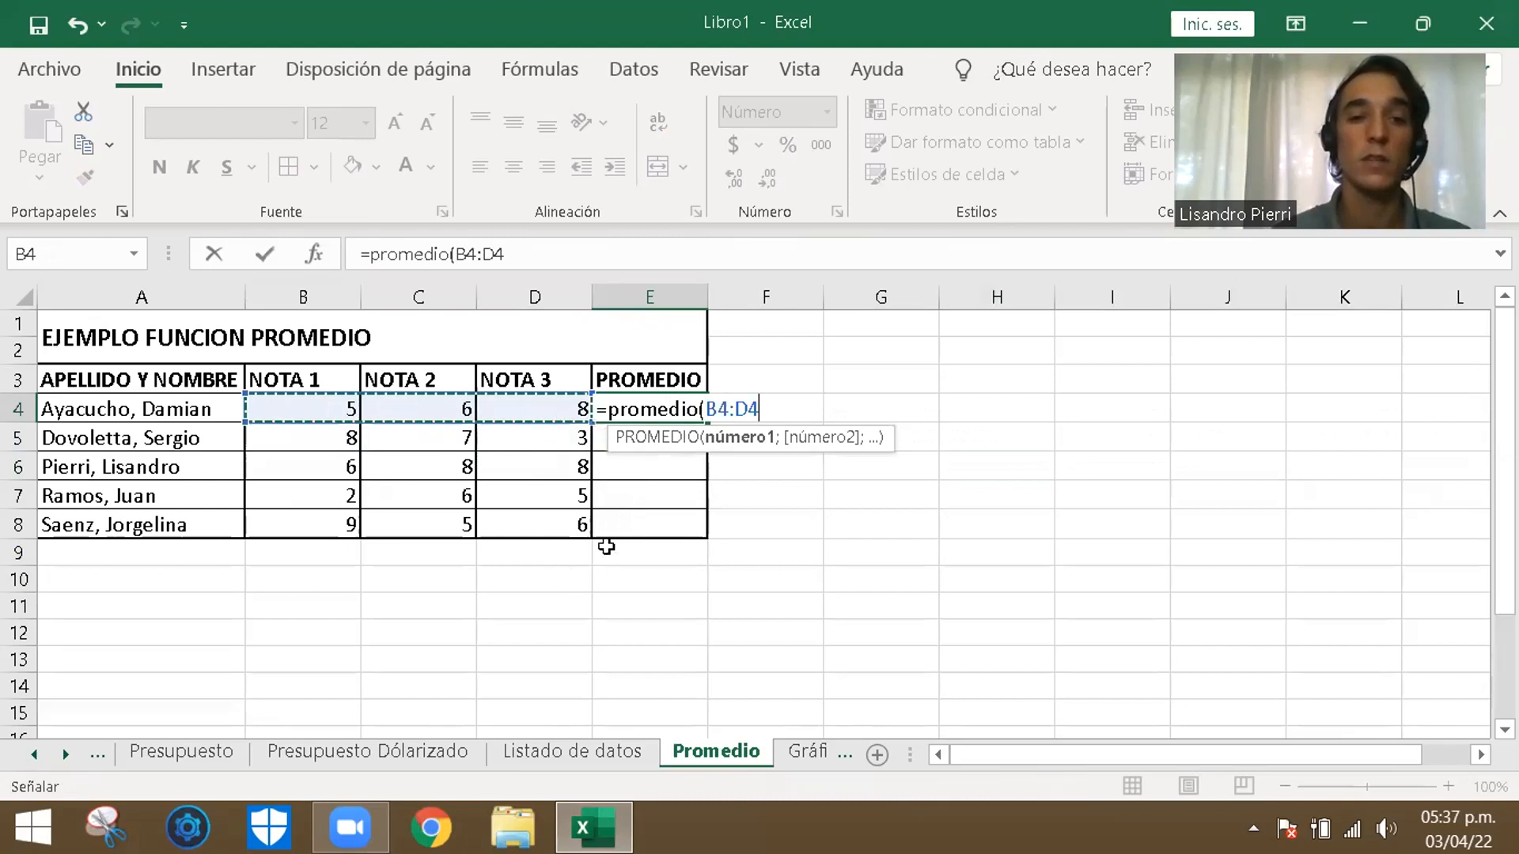
text())
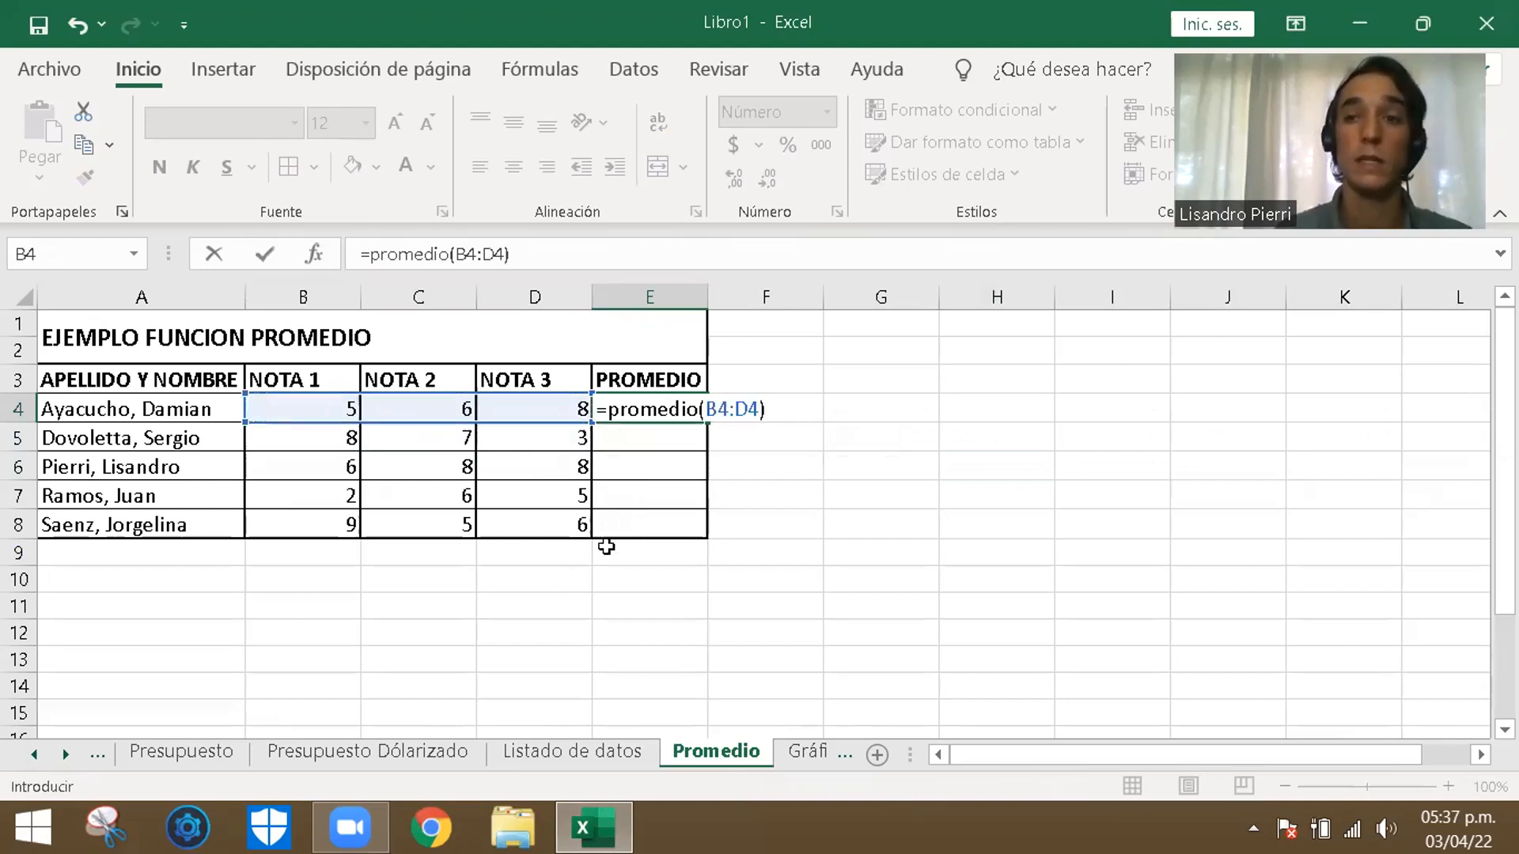
key(Return)
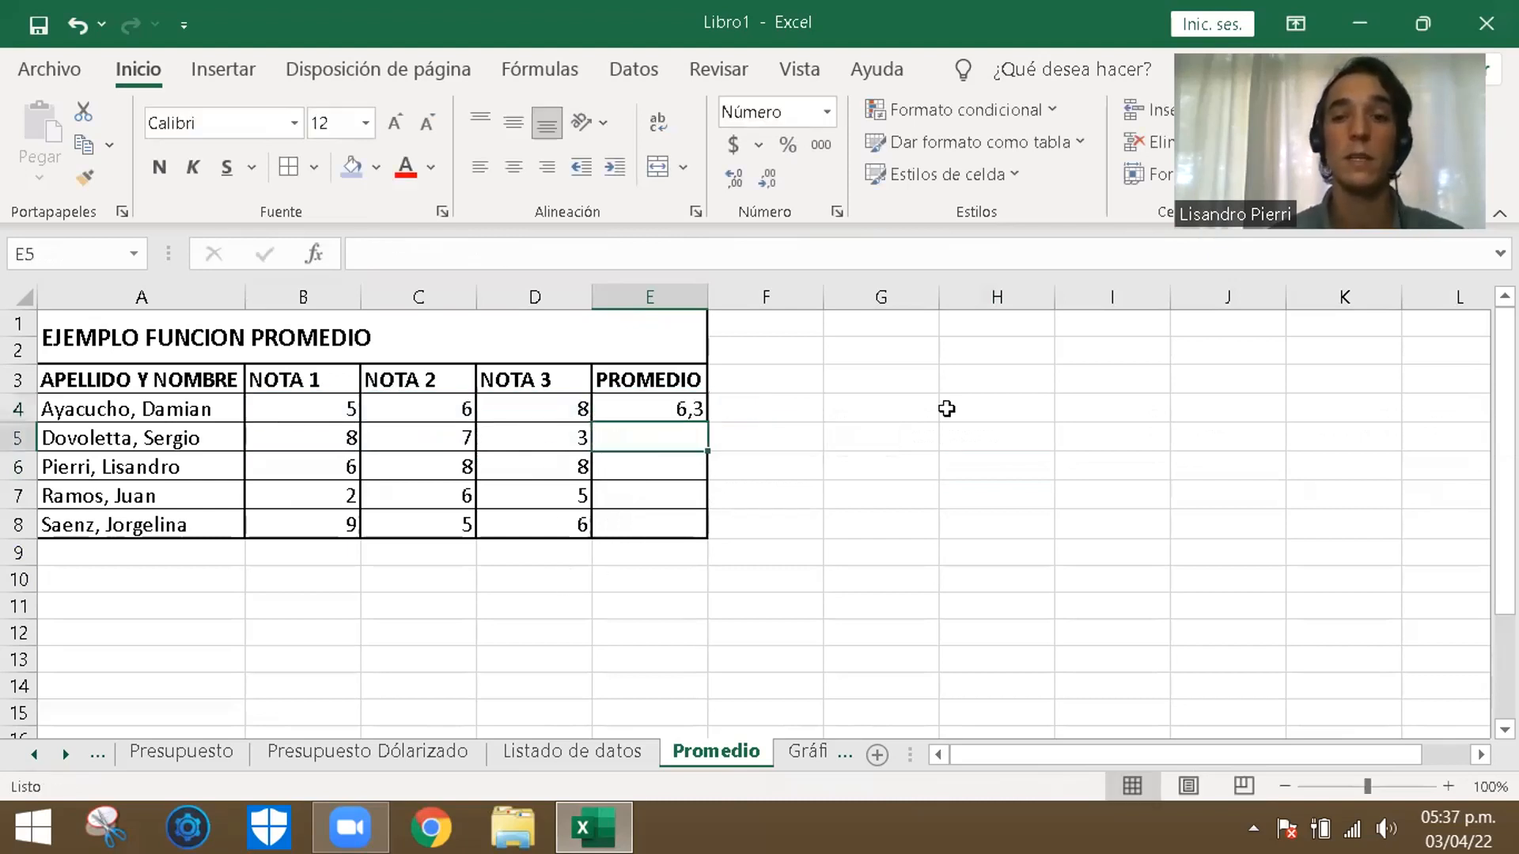
- Fill the average formula from E4 down through E8 and check the formula copied into E5
click(912, 467)
click(695, 408)
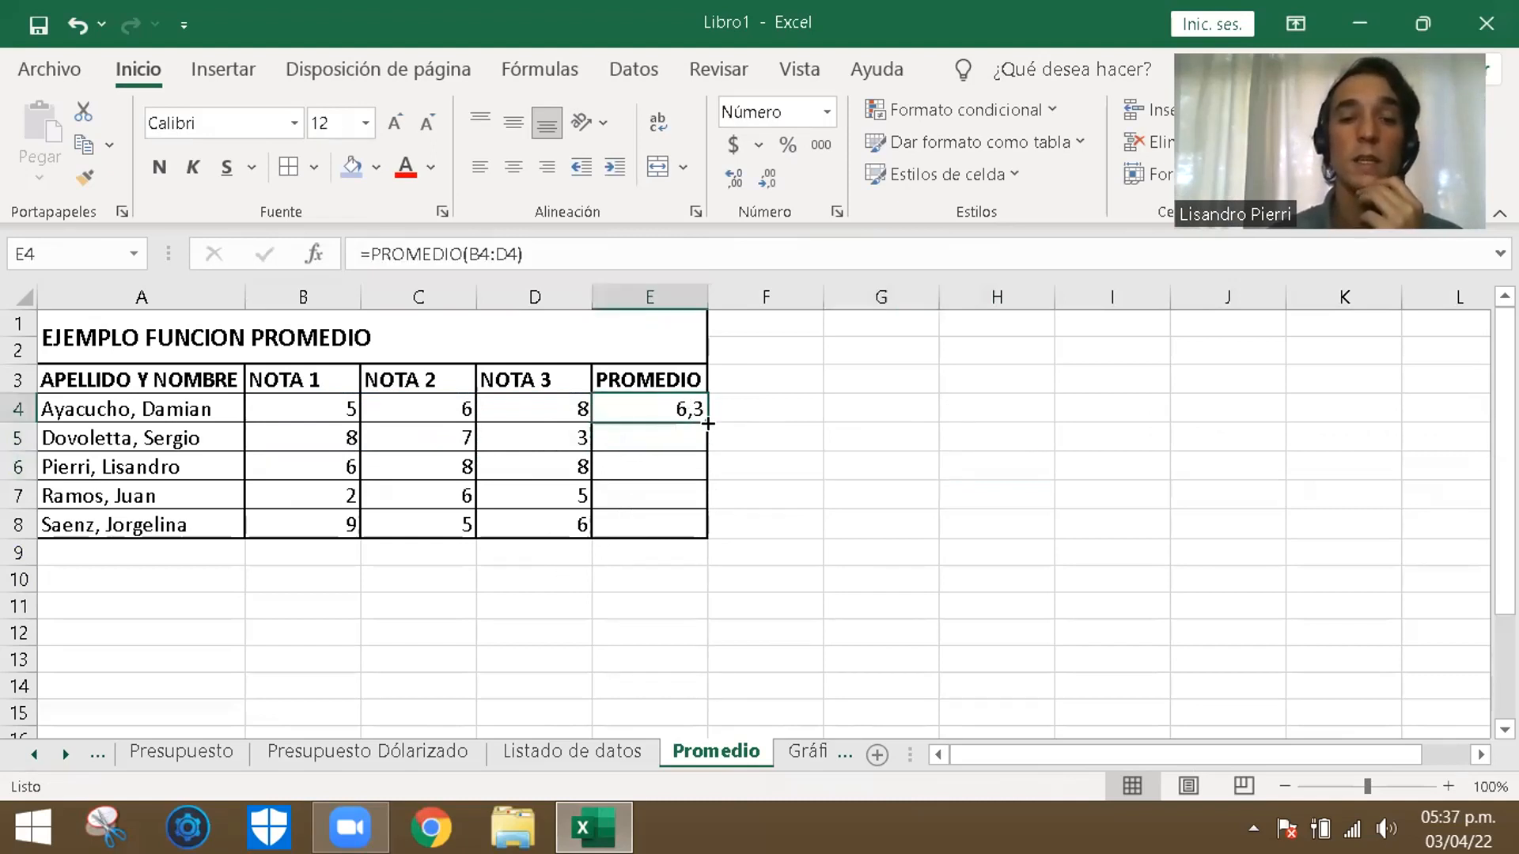
drag(710, 419, 704, 536)
click(814, 500)
click(693, 432)
double_click(693, 432)
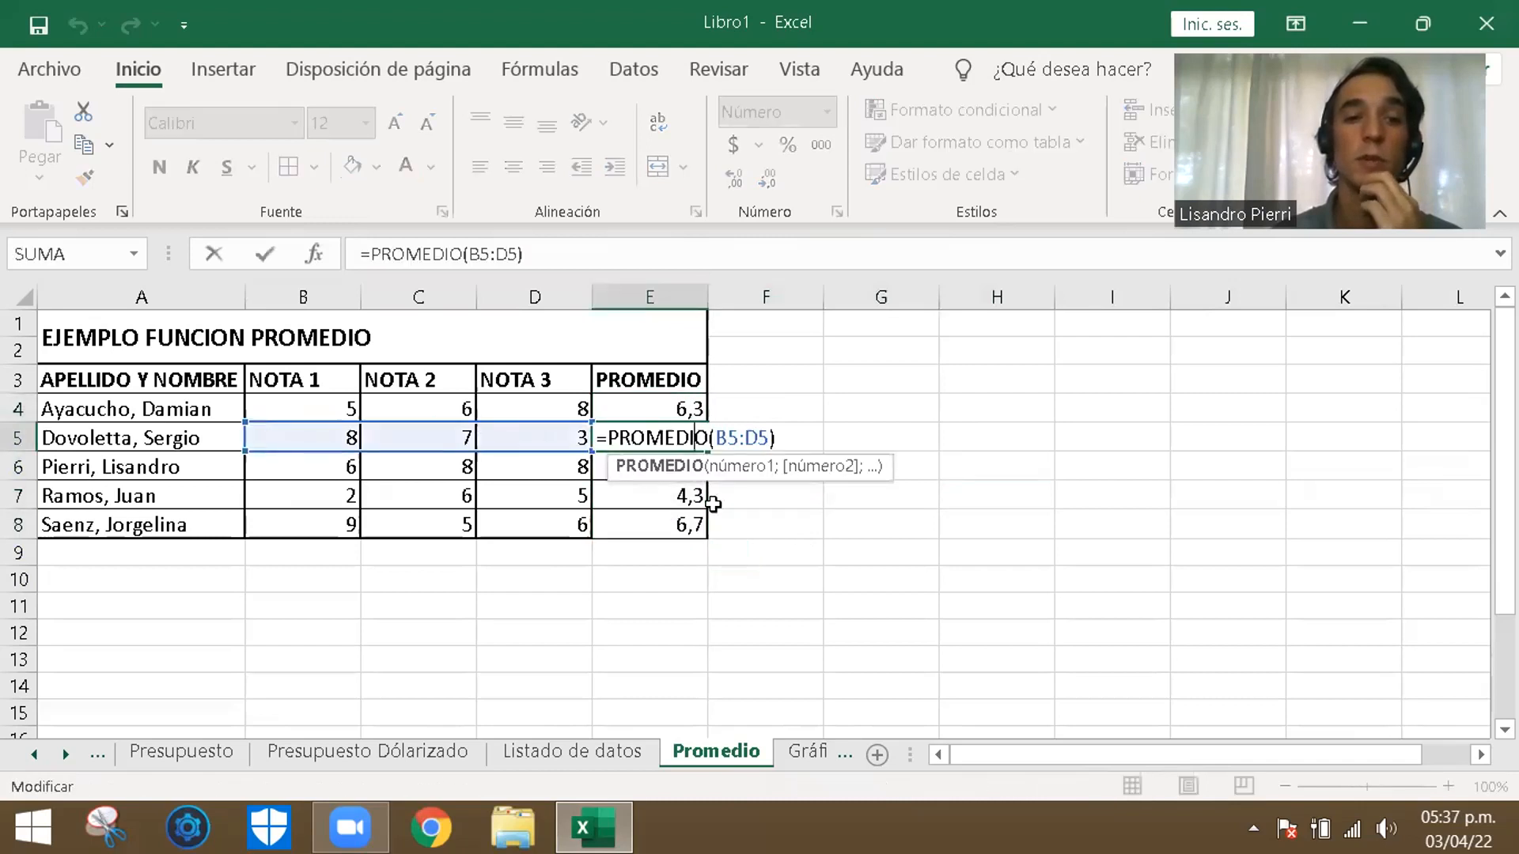
click(826, 534)
click(1320, 348)
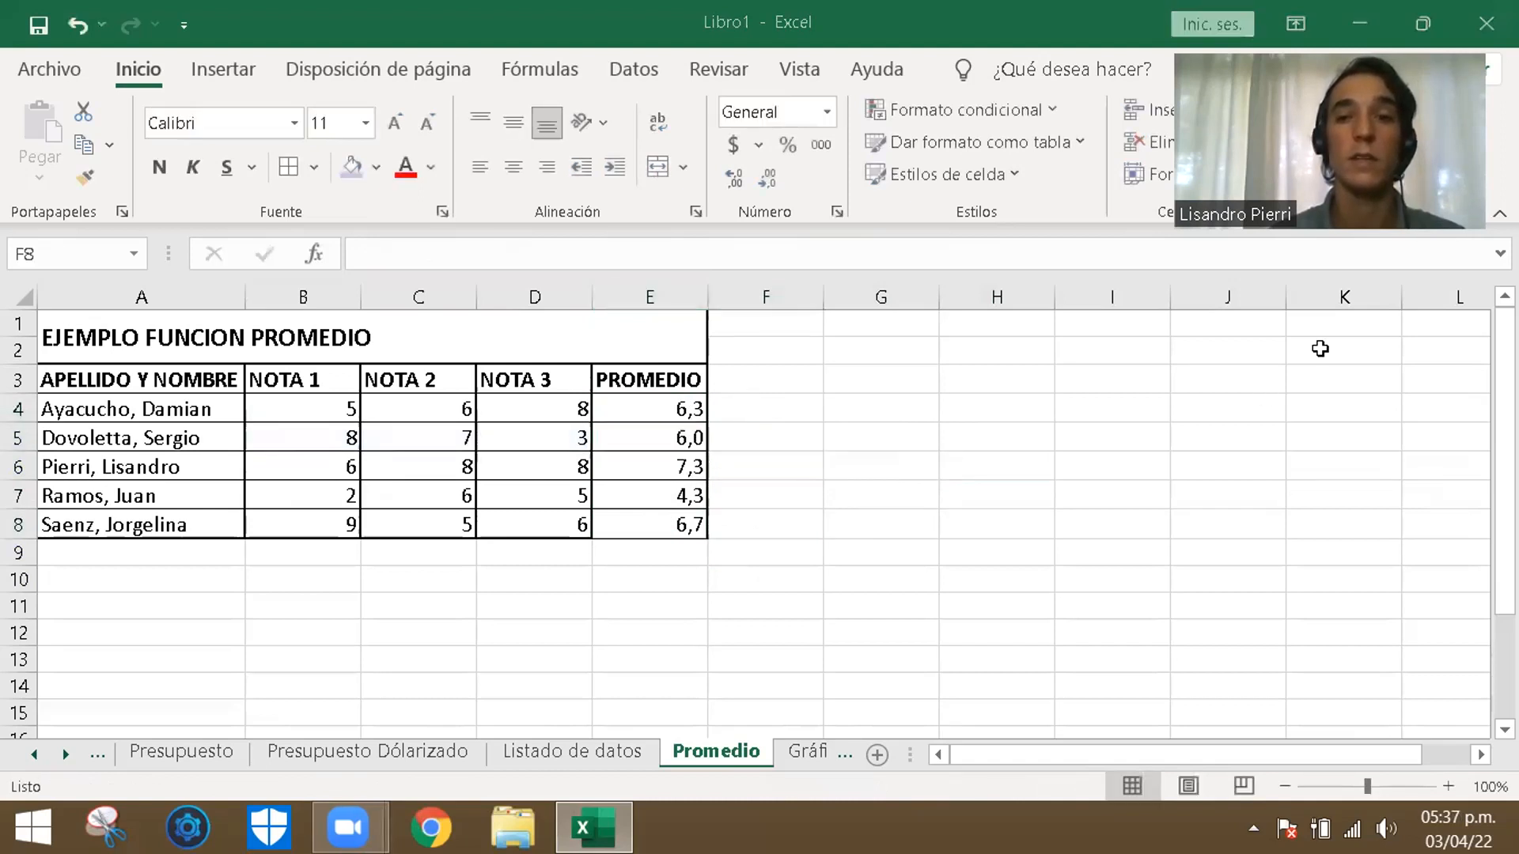
click(791, 439)
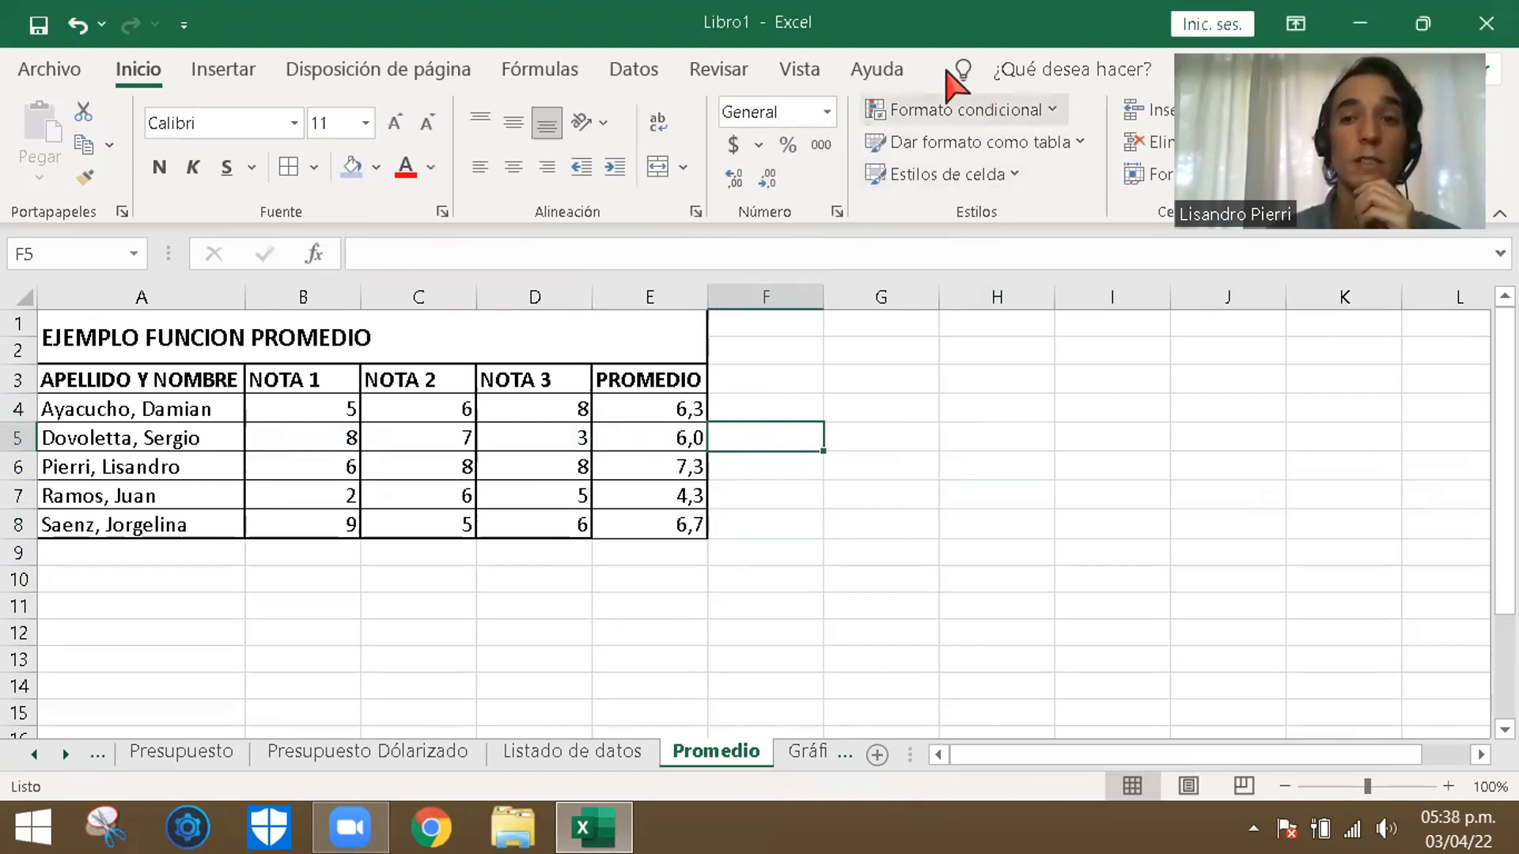
click(870, 496)
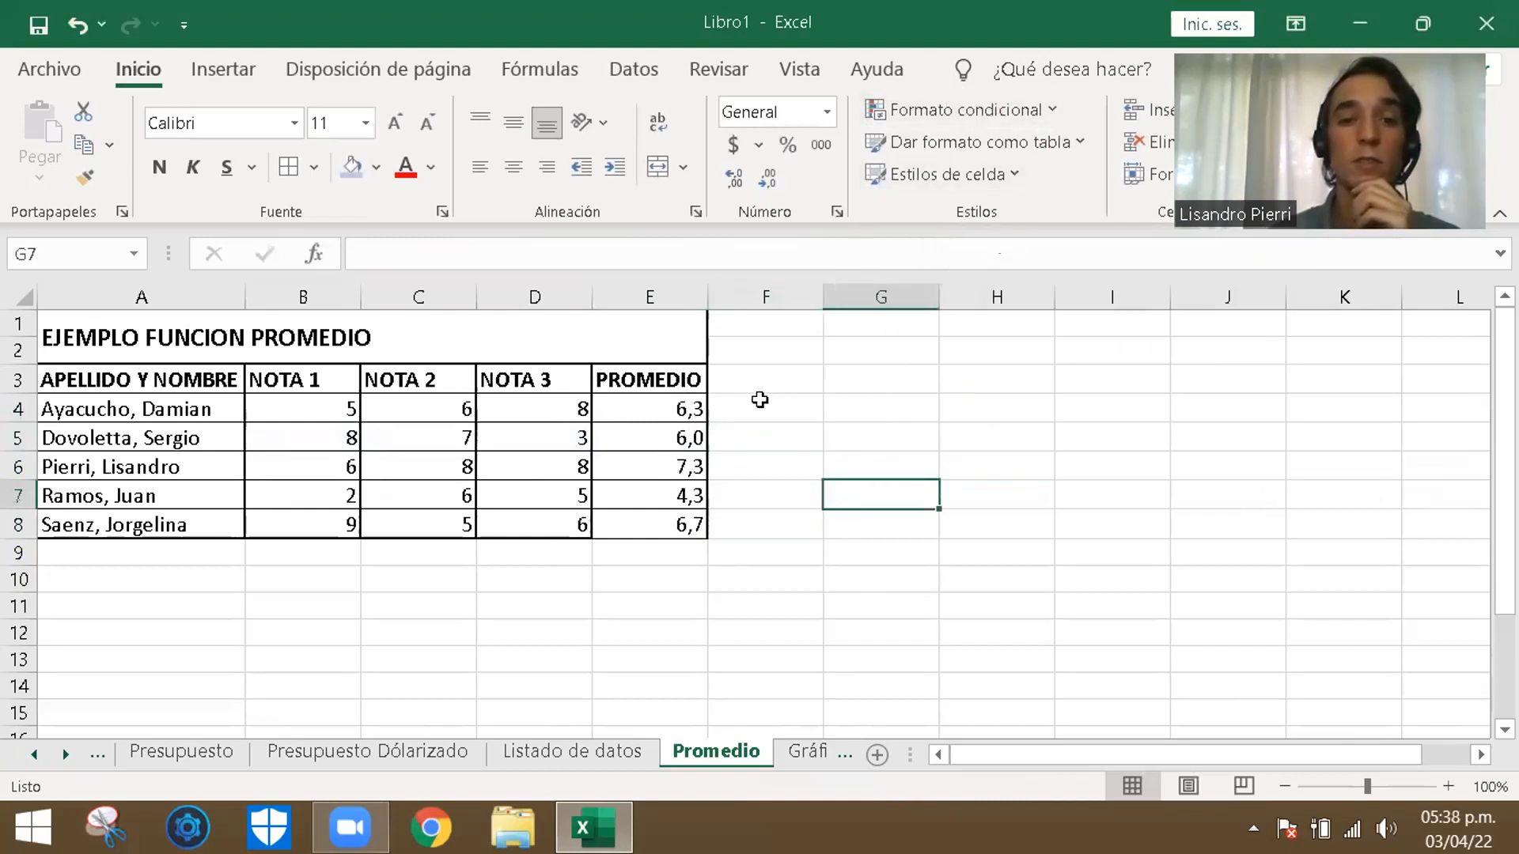
- Highlight averages in E4:E8 greater than 6 with conditional formatting, using green fill with dark green text
drag(673, 405, 674, 528)
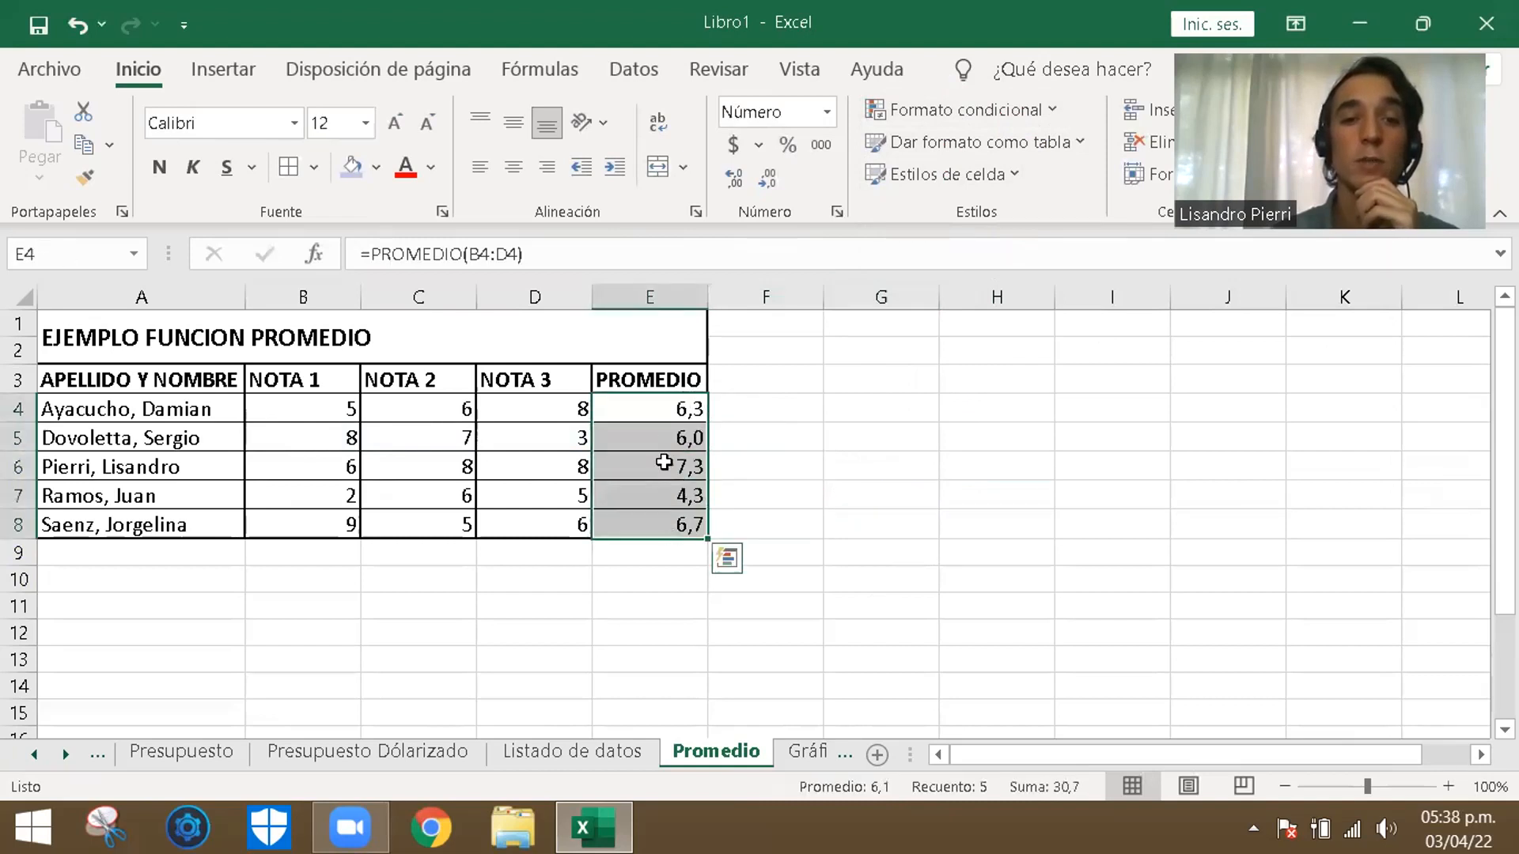
click(1035, 111)
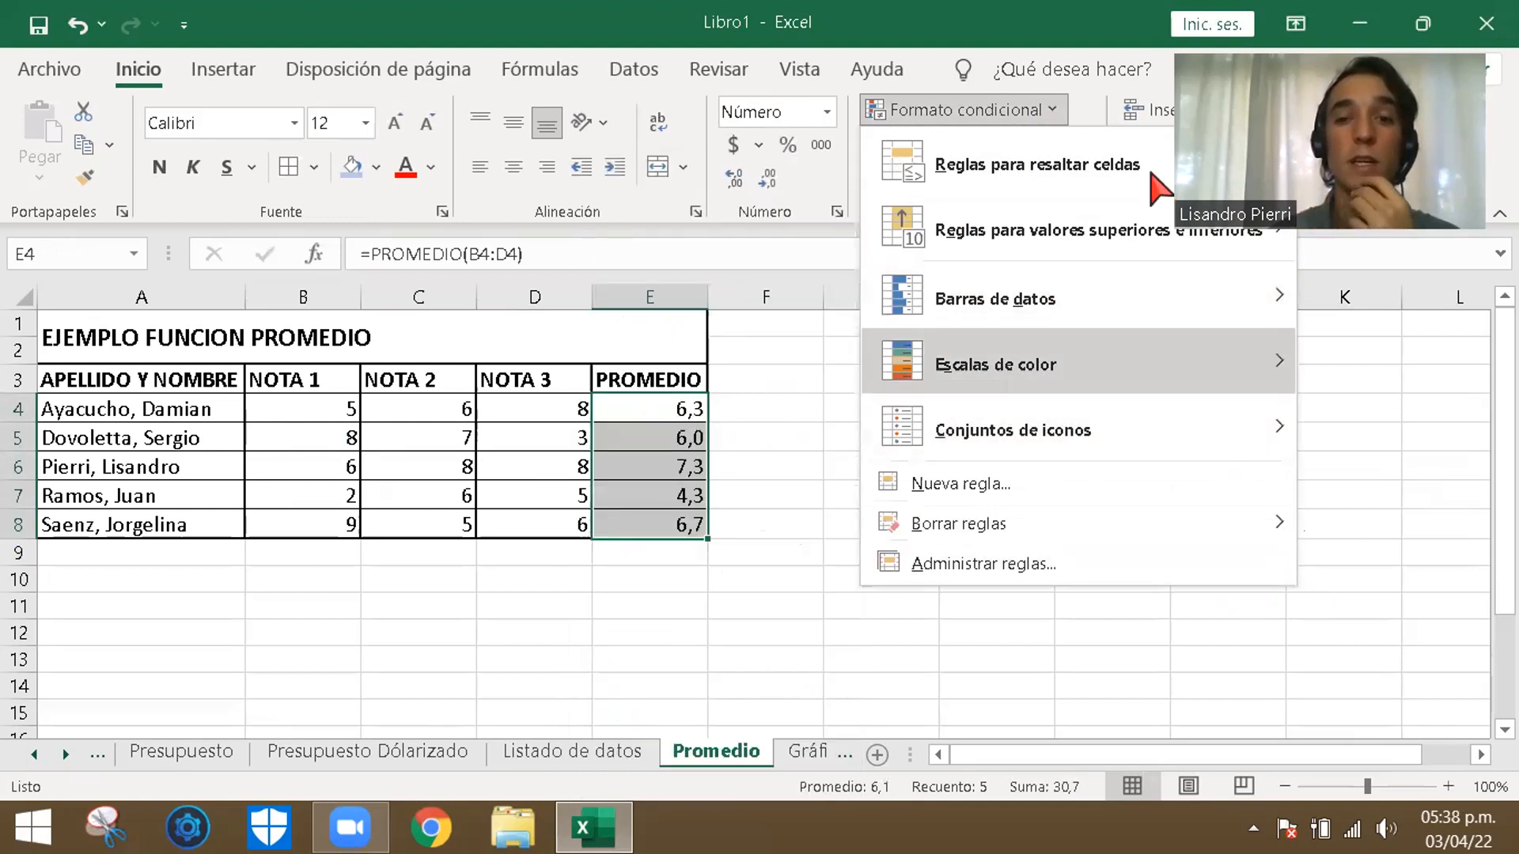
mouse_move(1052, 176)
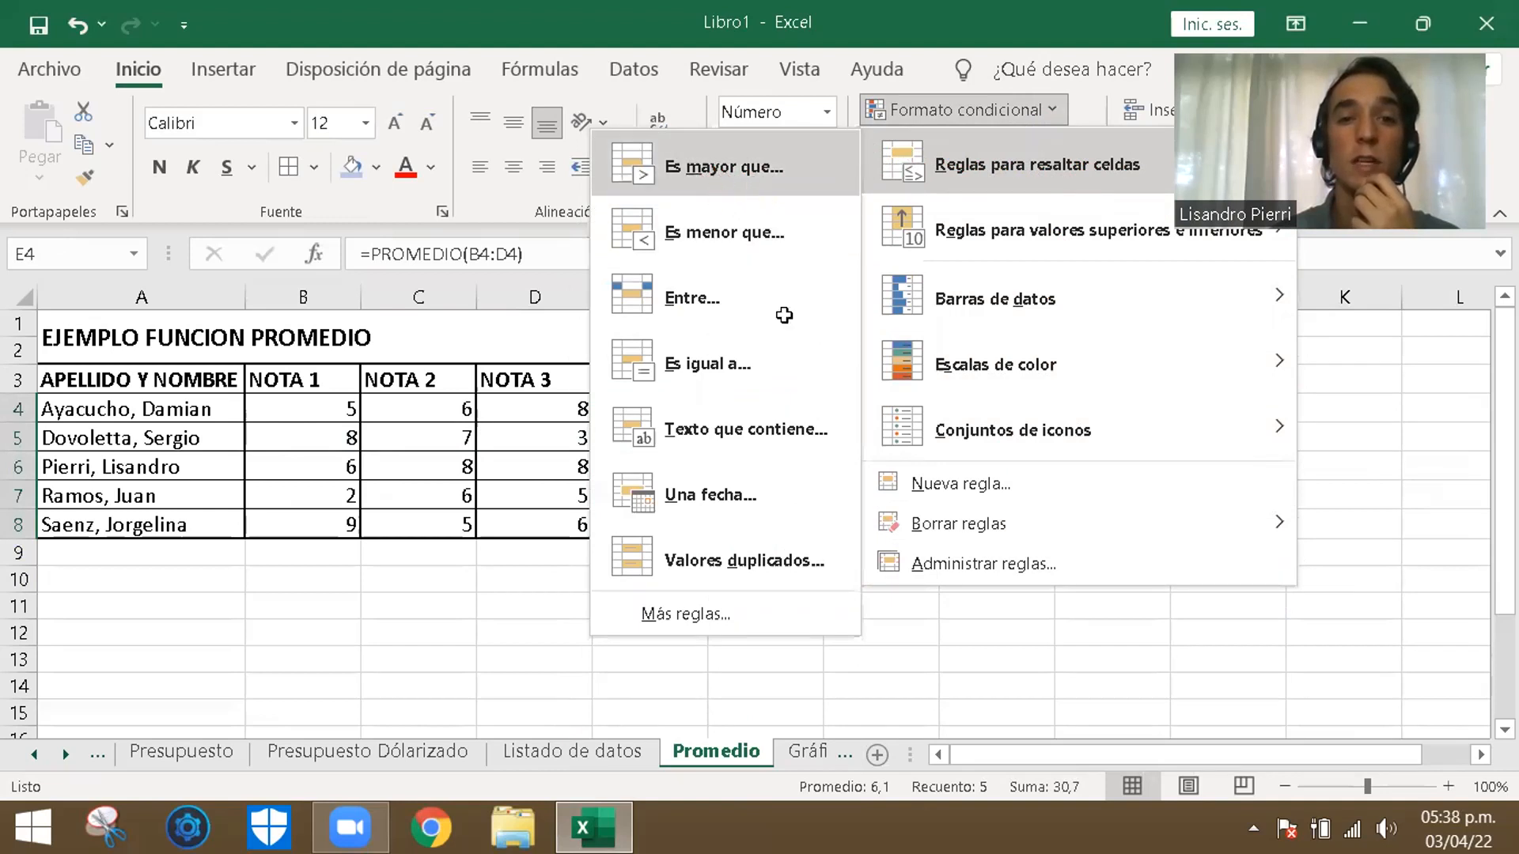
click(756, 186)
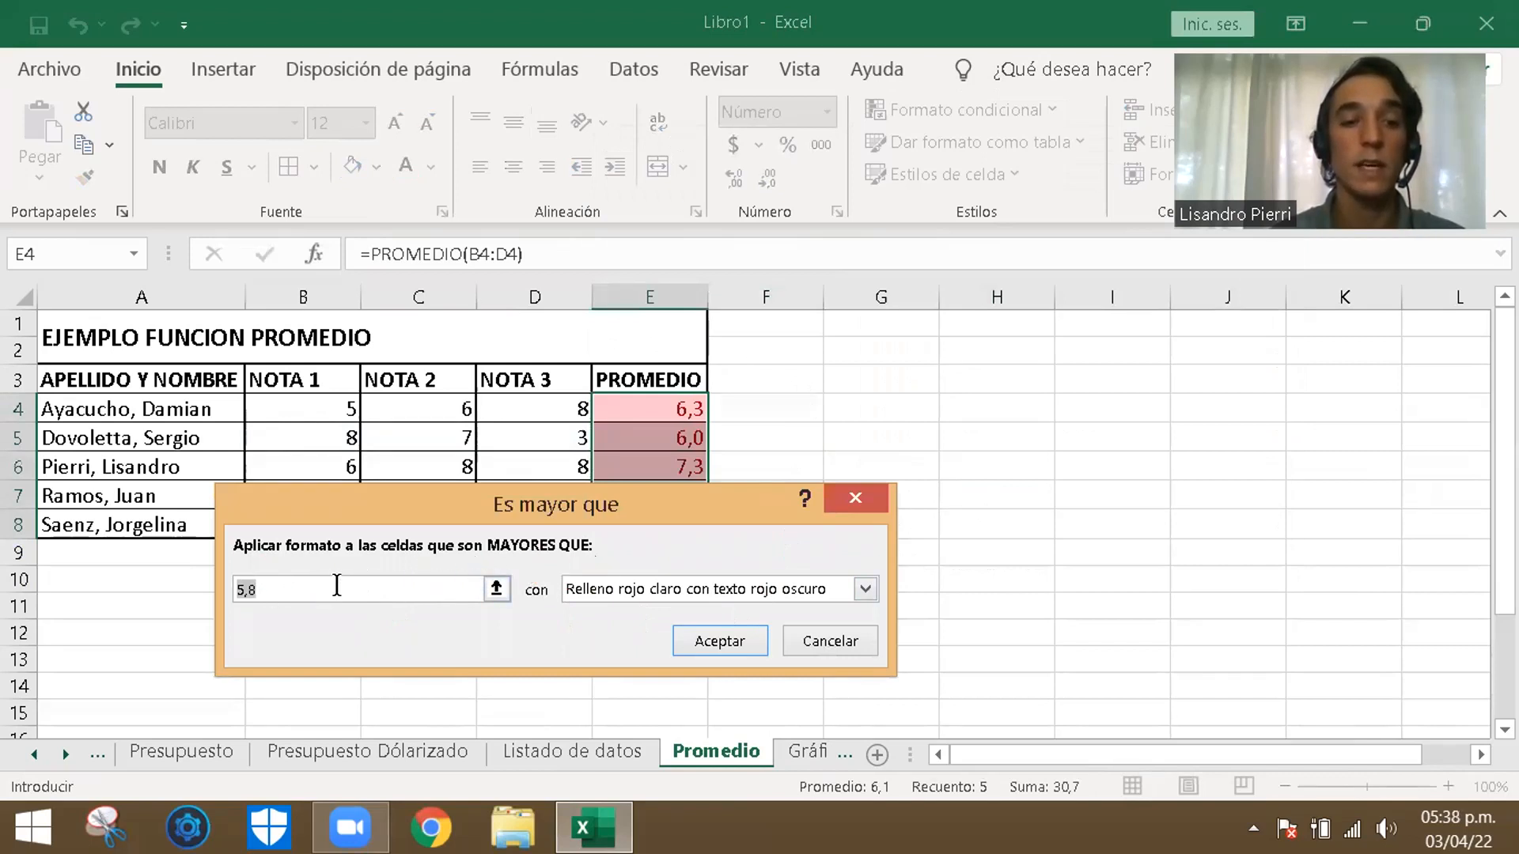
text(6)
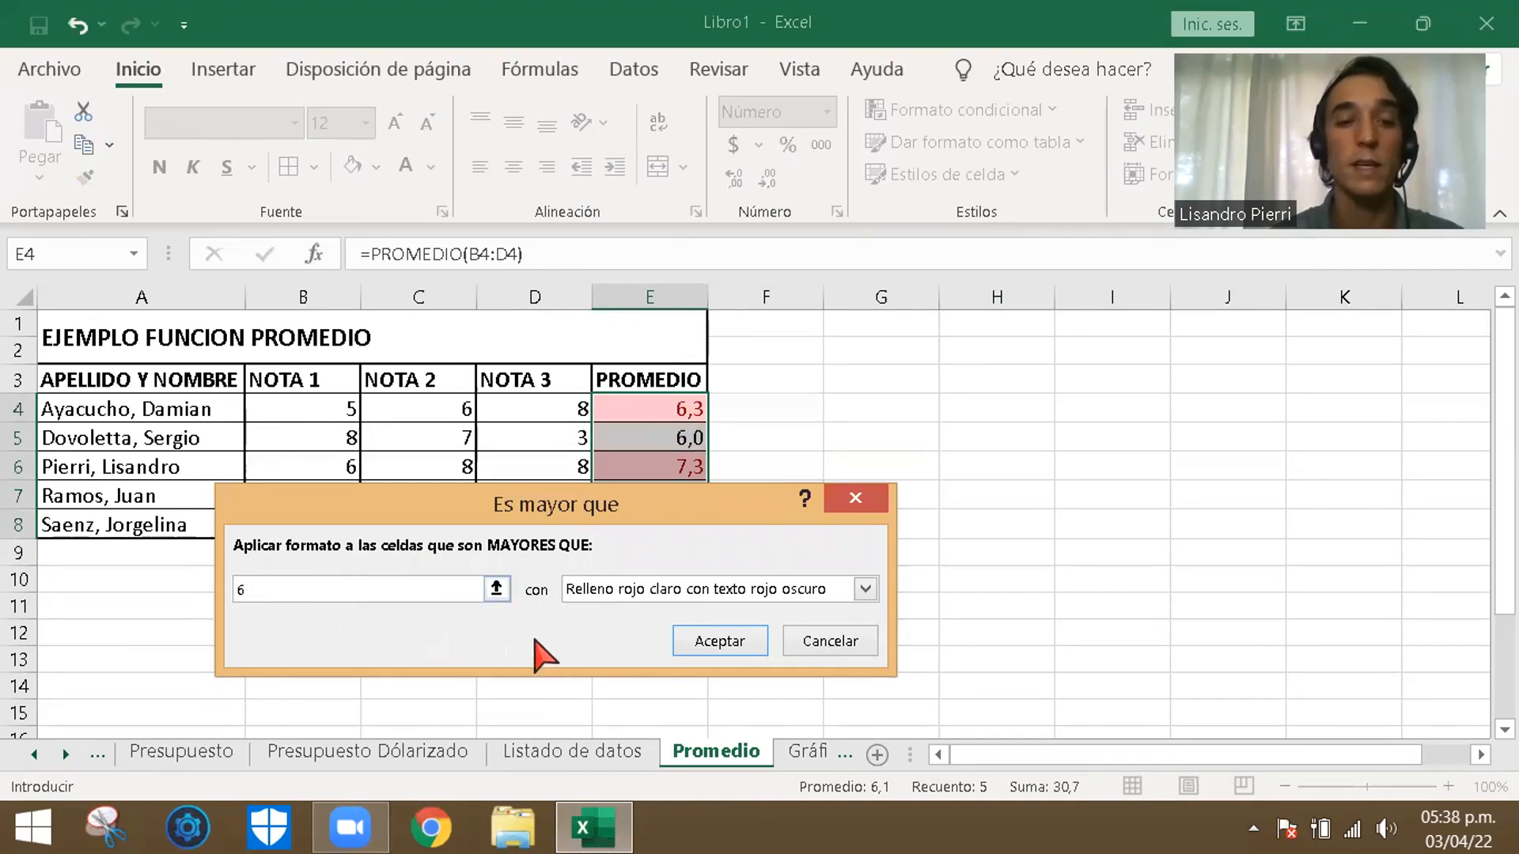
click(779, 595)
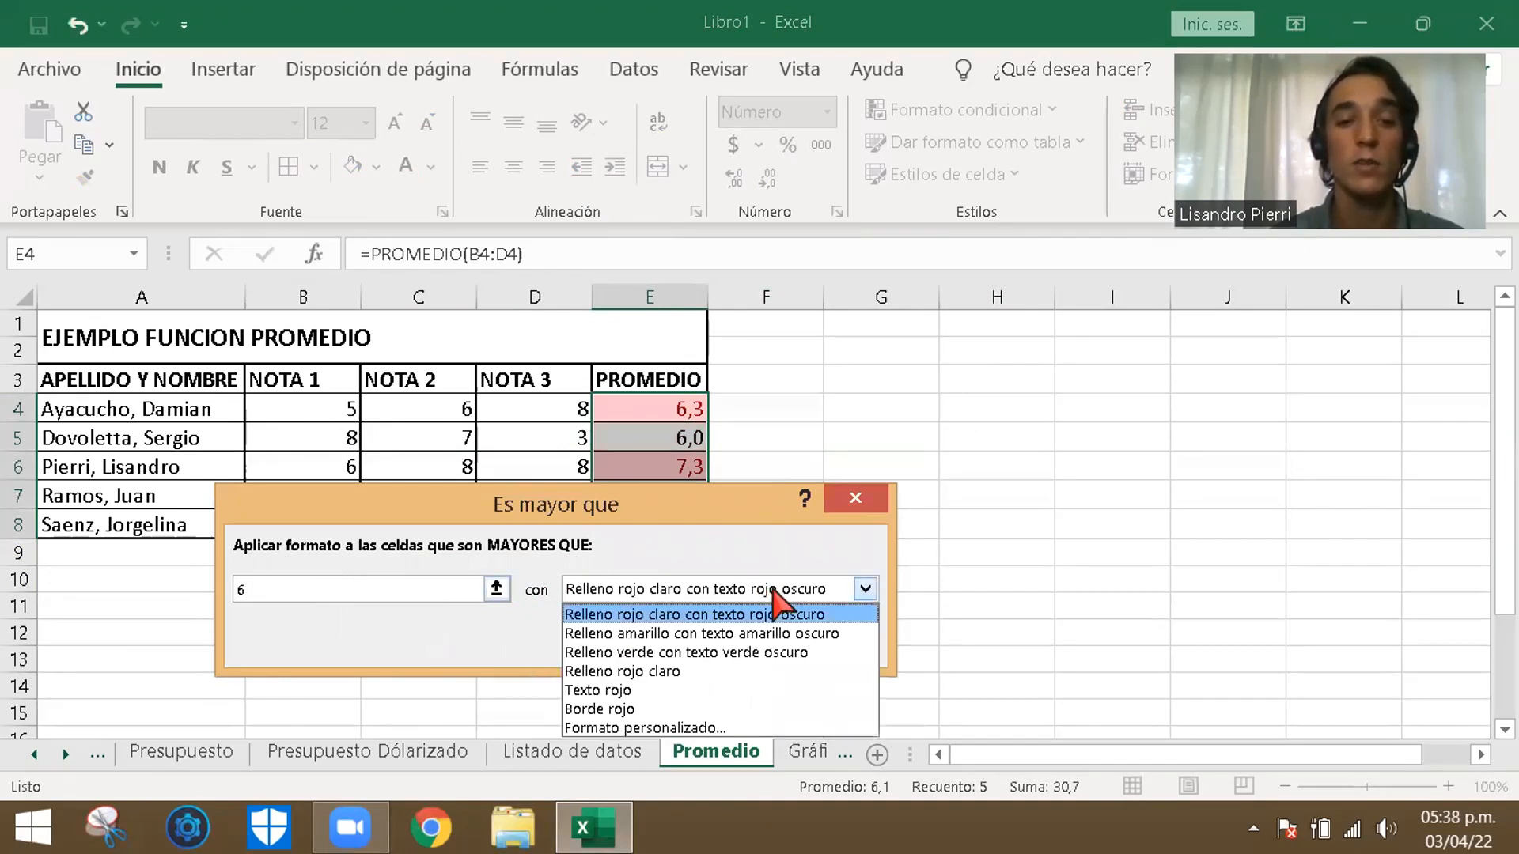
click(696, 652)
click(719, 641)
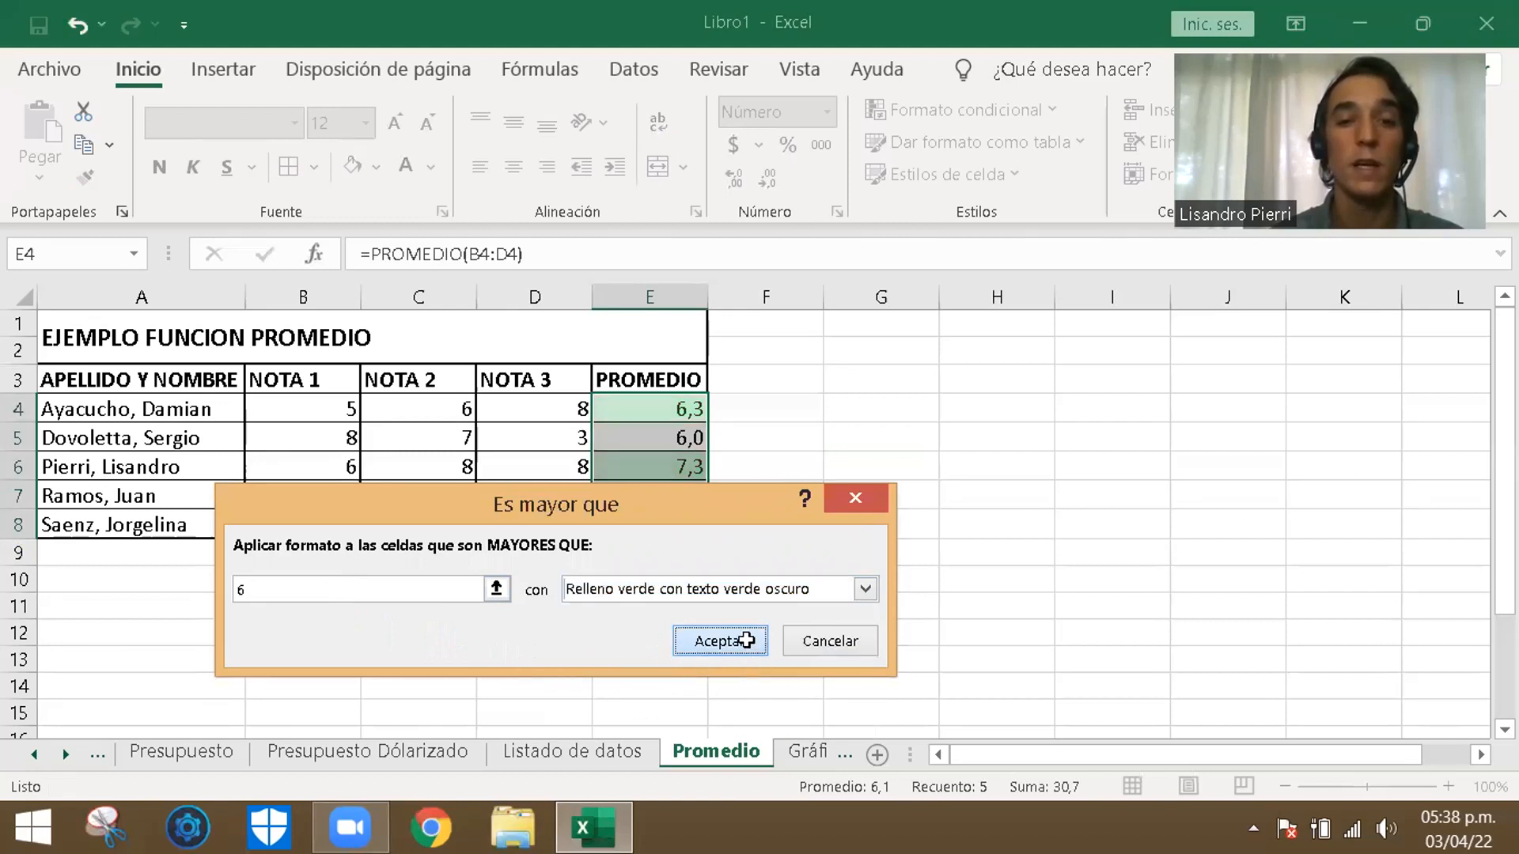
click(897, 488)
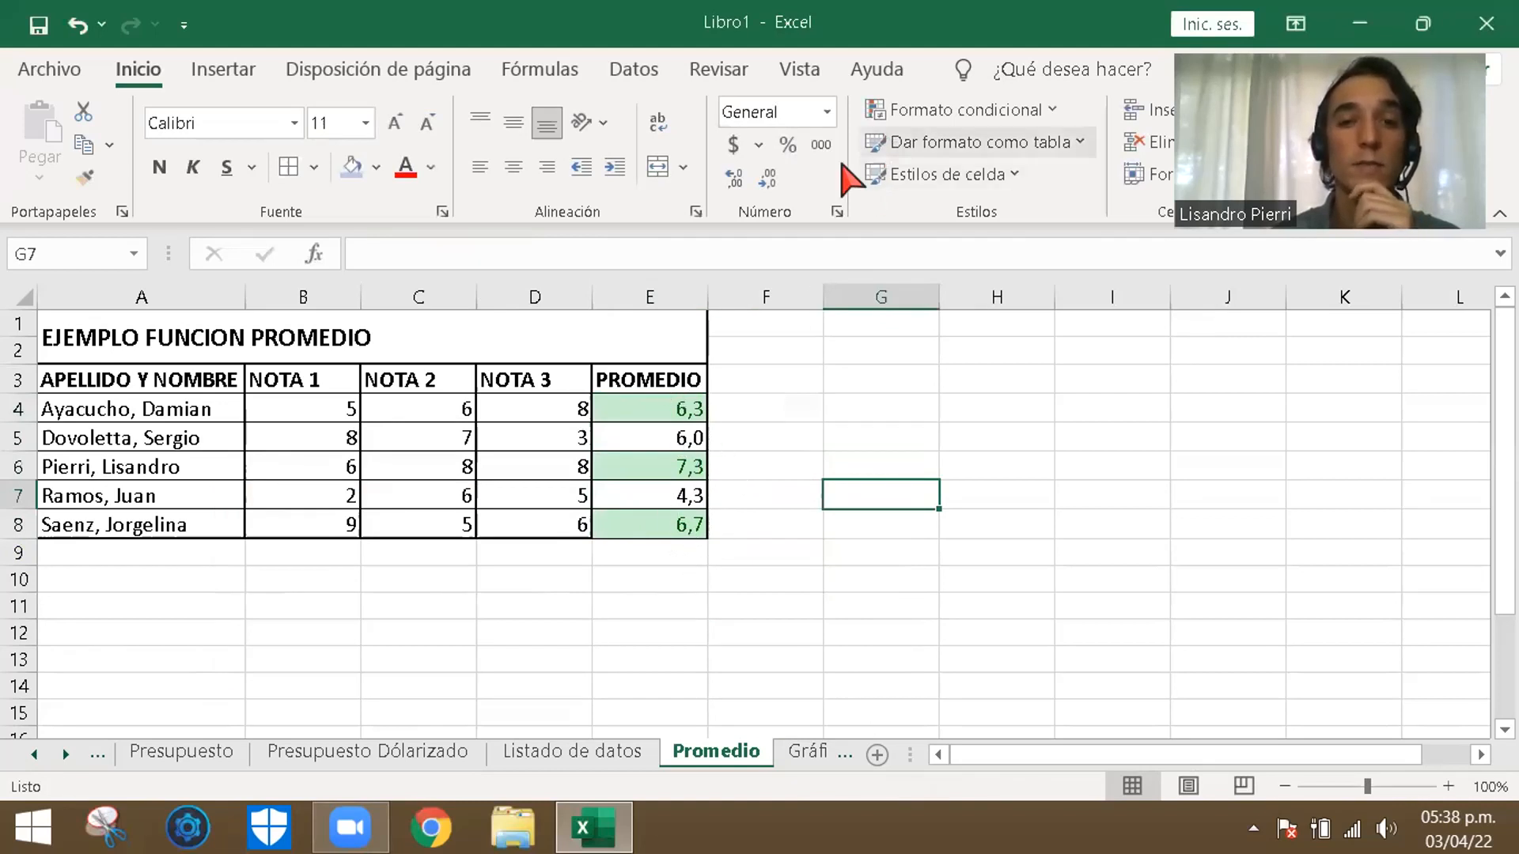
- Try to add a conditional formatting rule for values greater than 5,99 with light red fill and dark red text
click(984, 115)
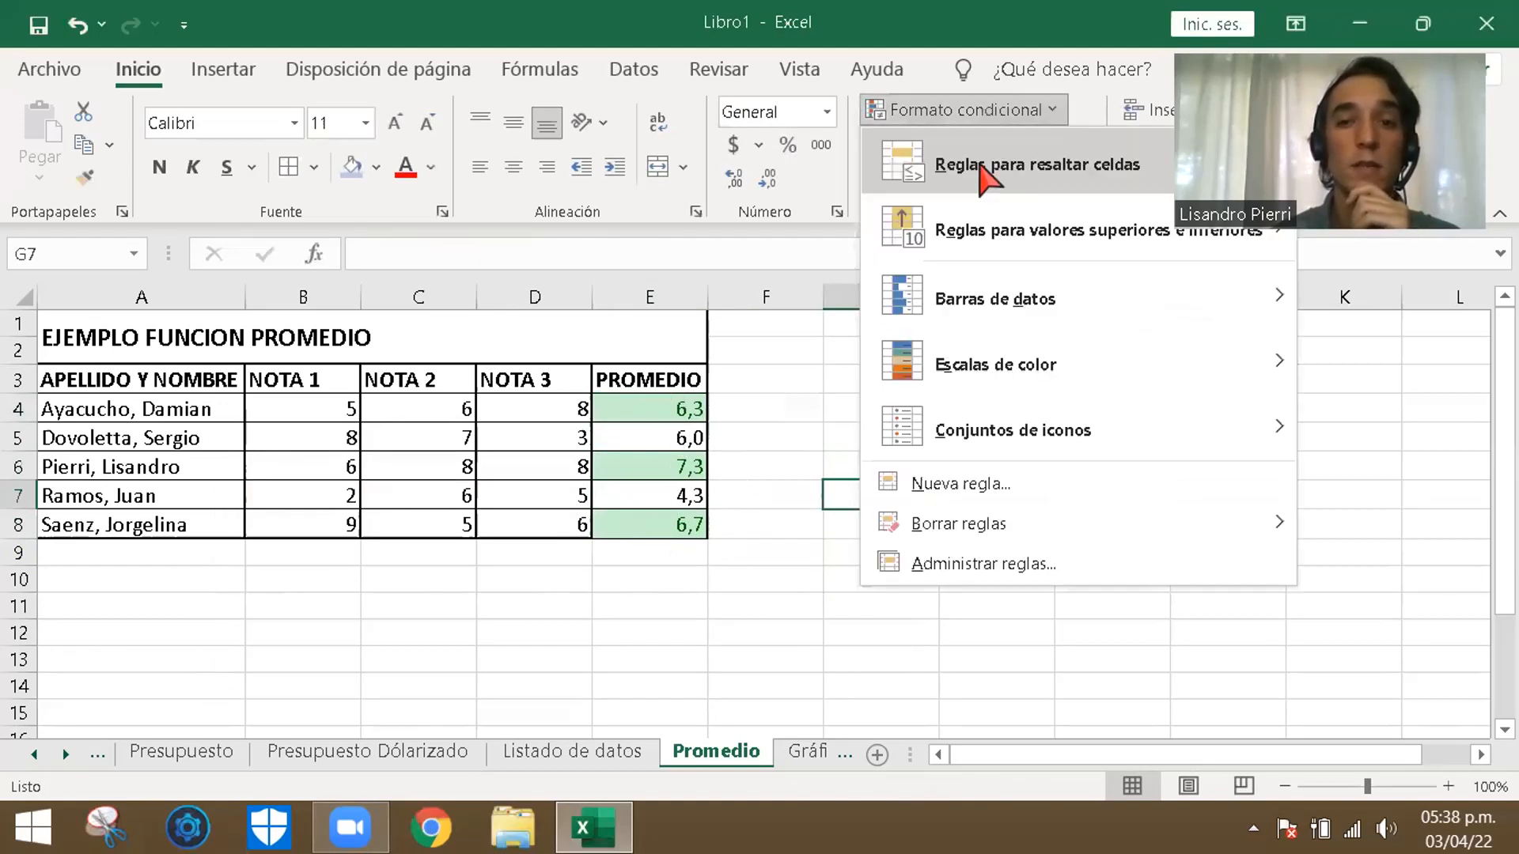
mouse_move(999, 176)
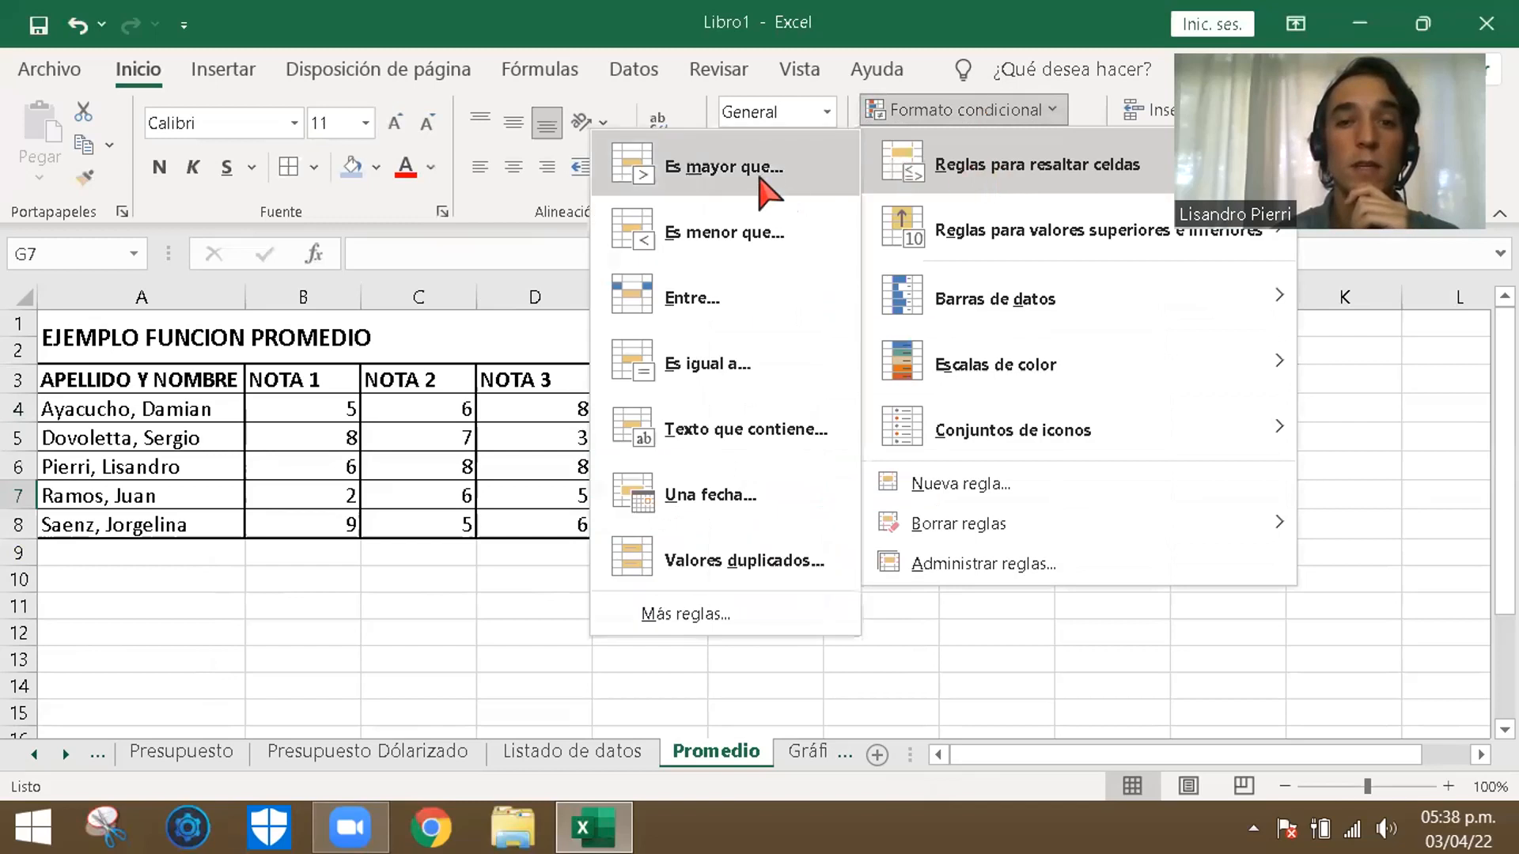
click(768, 186)
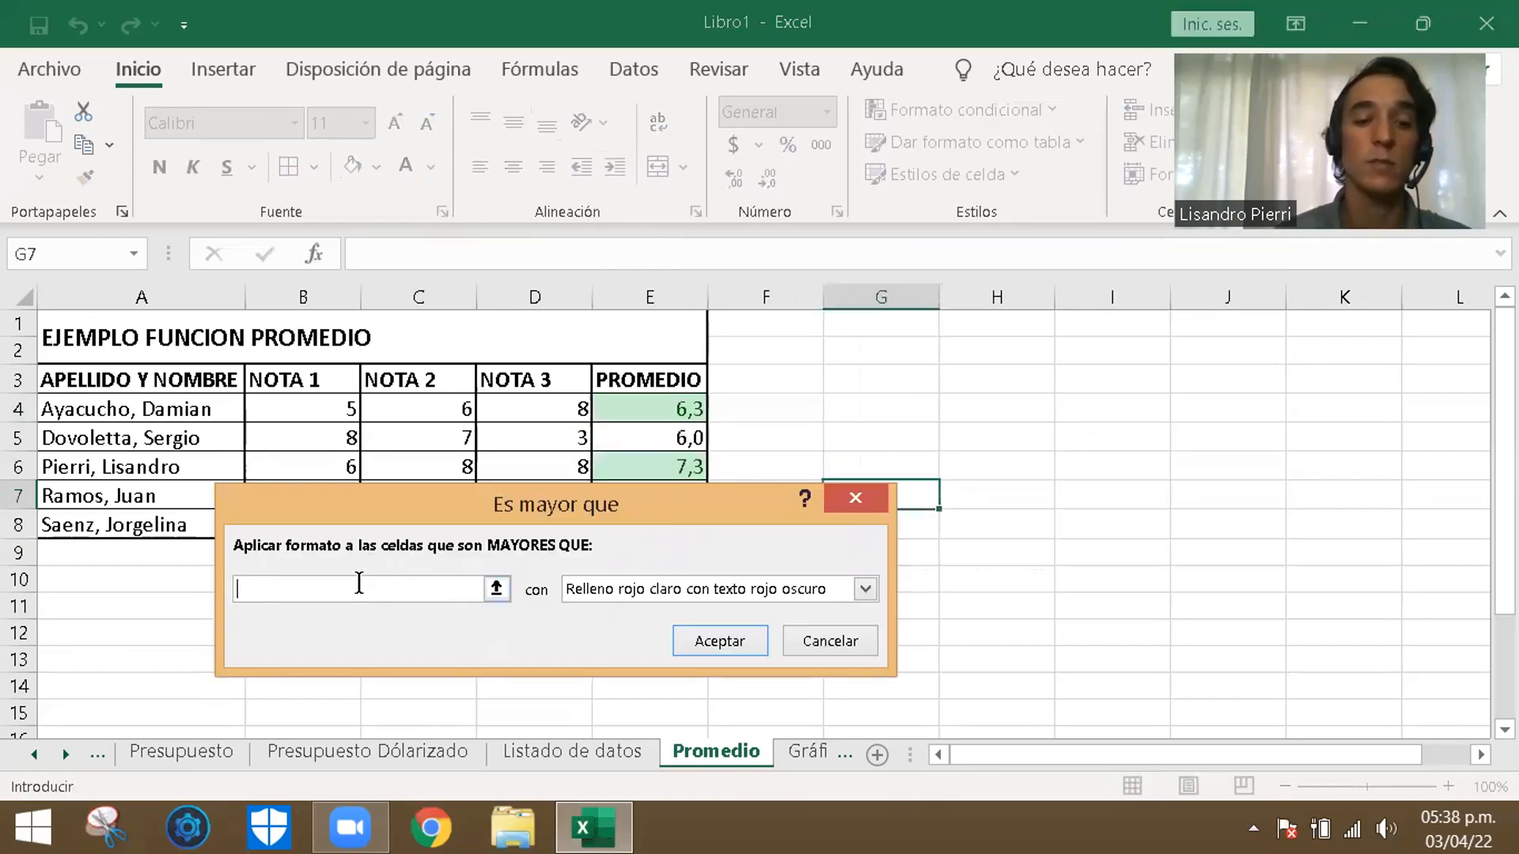
text(5,99)
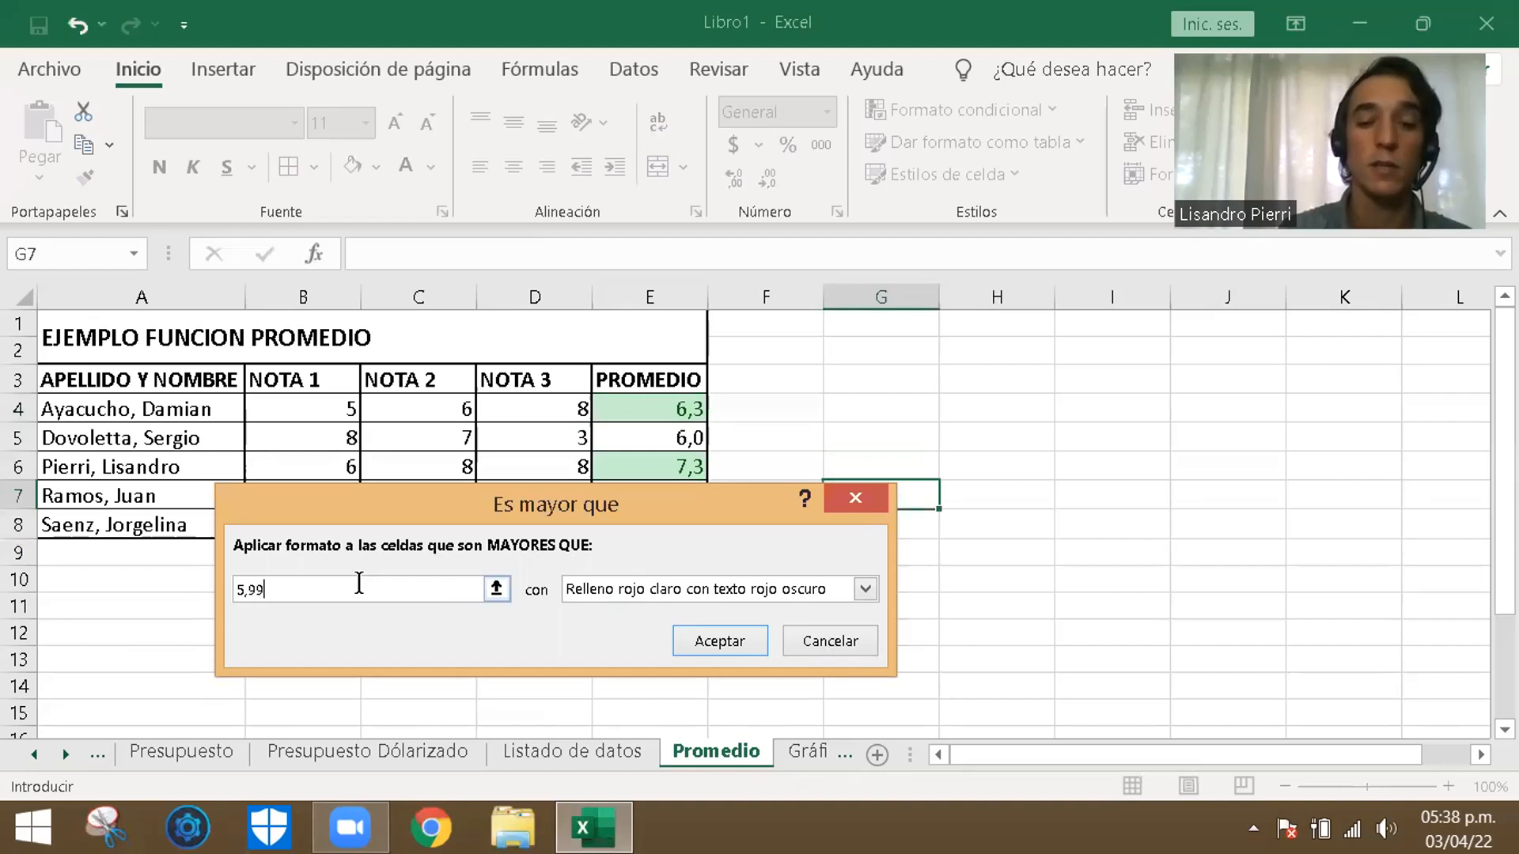
key(Return)
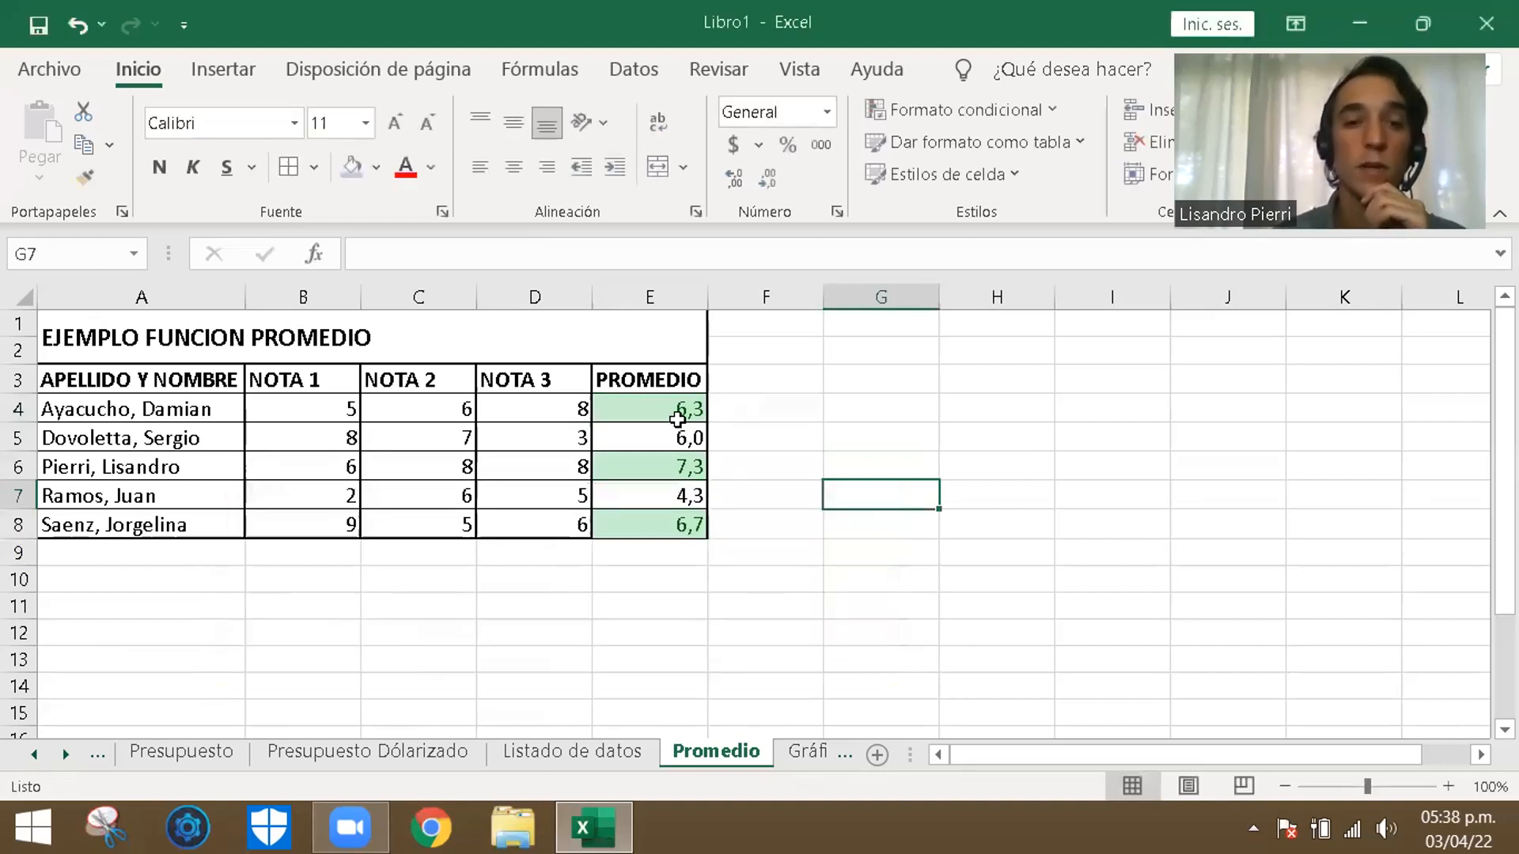
- Highlight averages in E4:E8 greater than 5,9 with light red fill and dark red text
drag(680, 416, 695, 513)
click(918, 110)
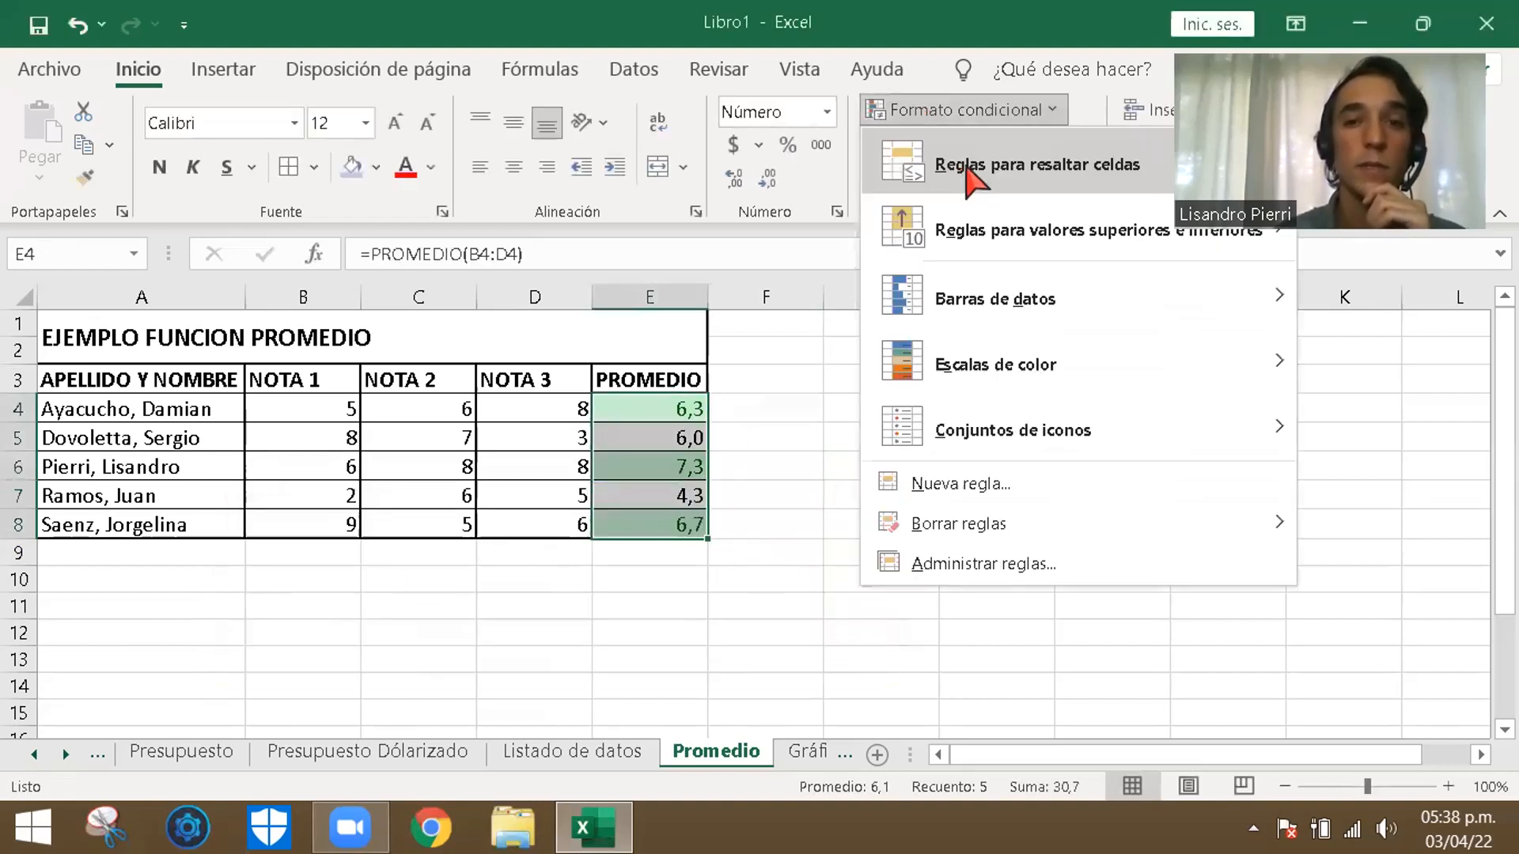
mouse_move(973, 164)
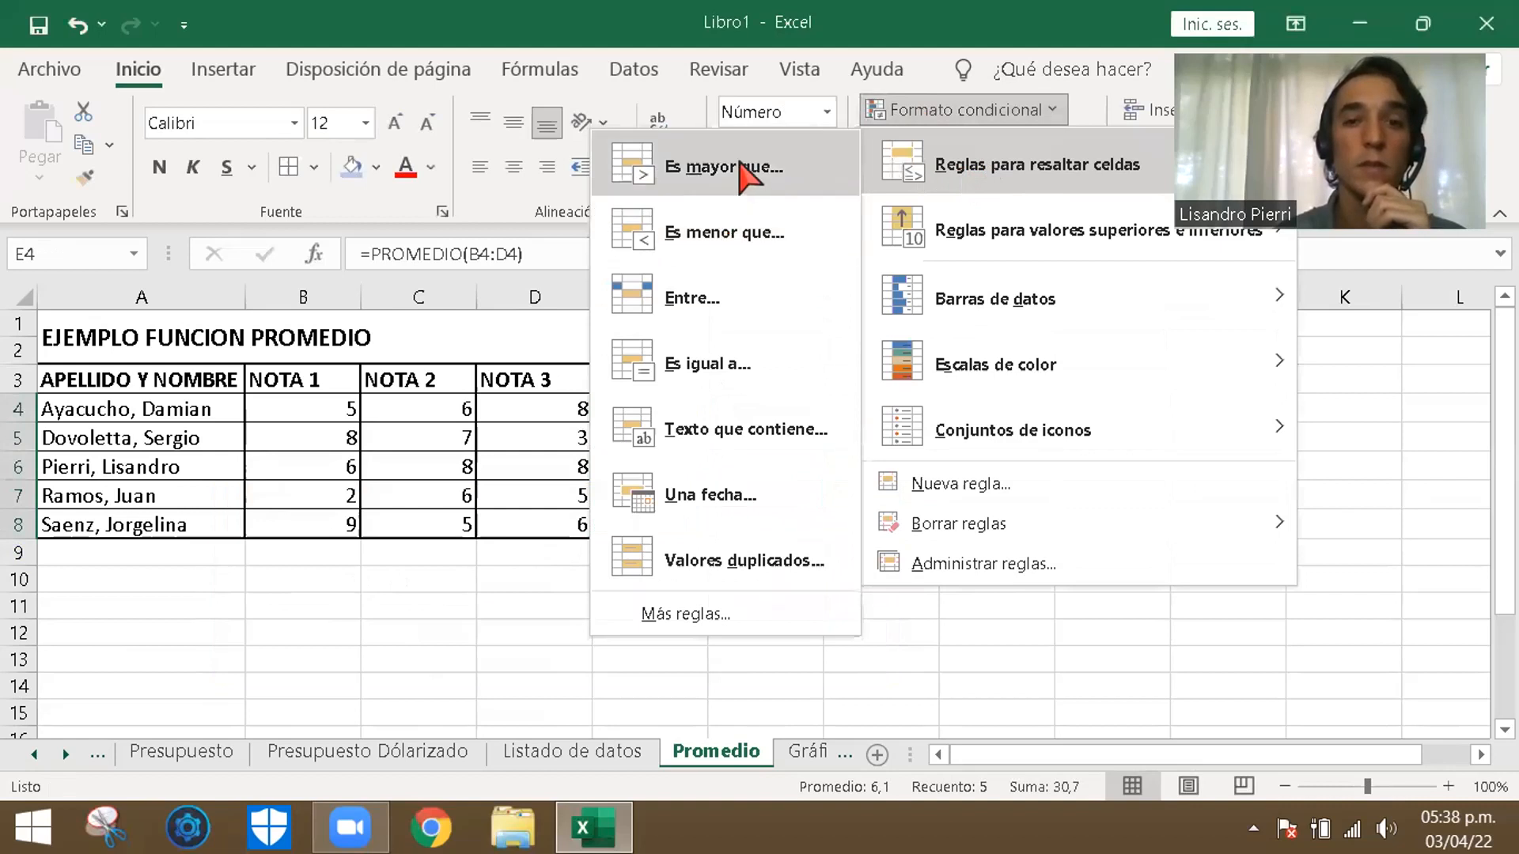
click(739, 168)
text(5,8)
key(BackSpace)
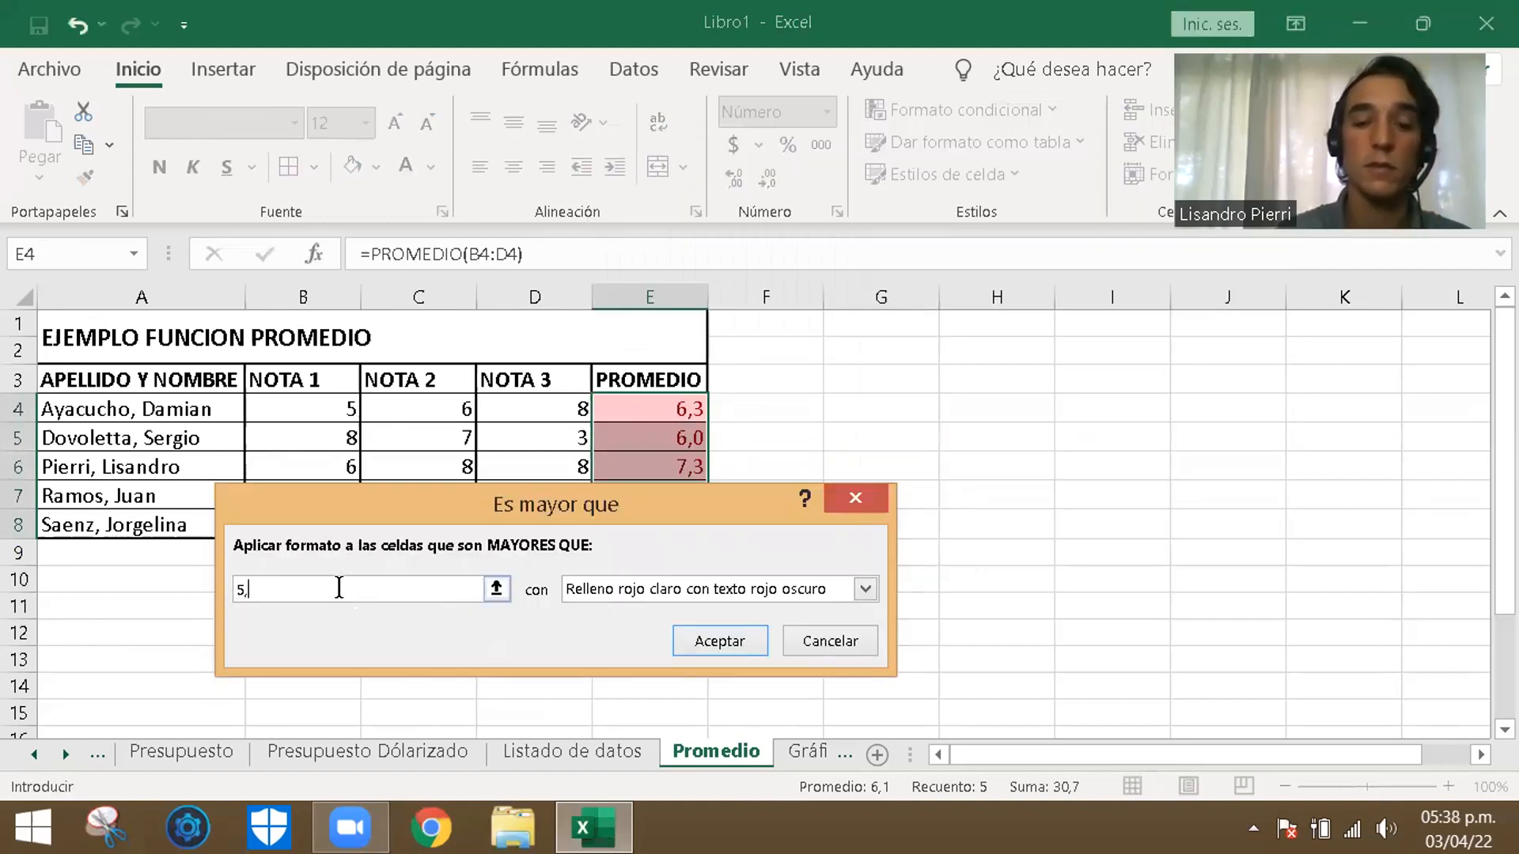
text(9)
key(Return)
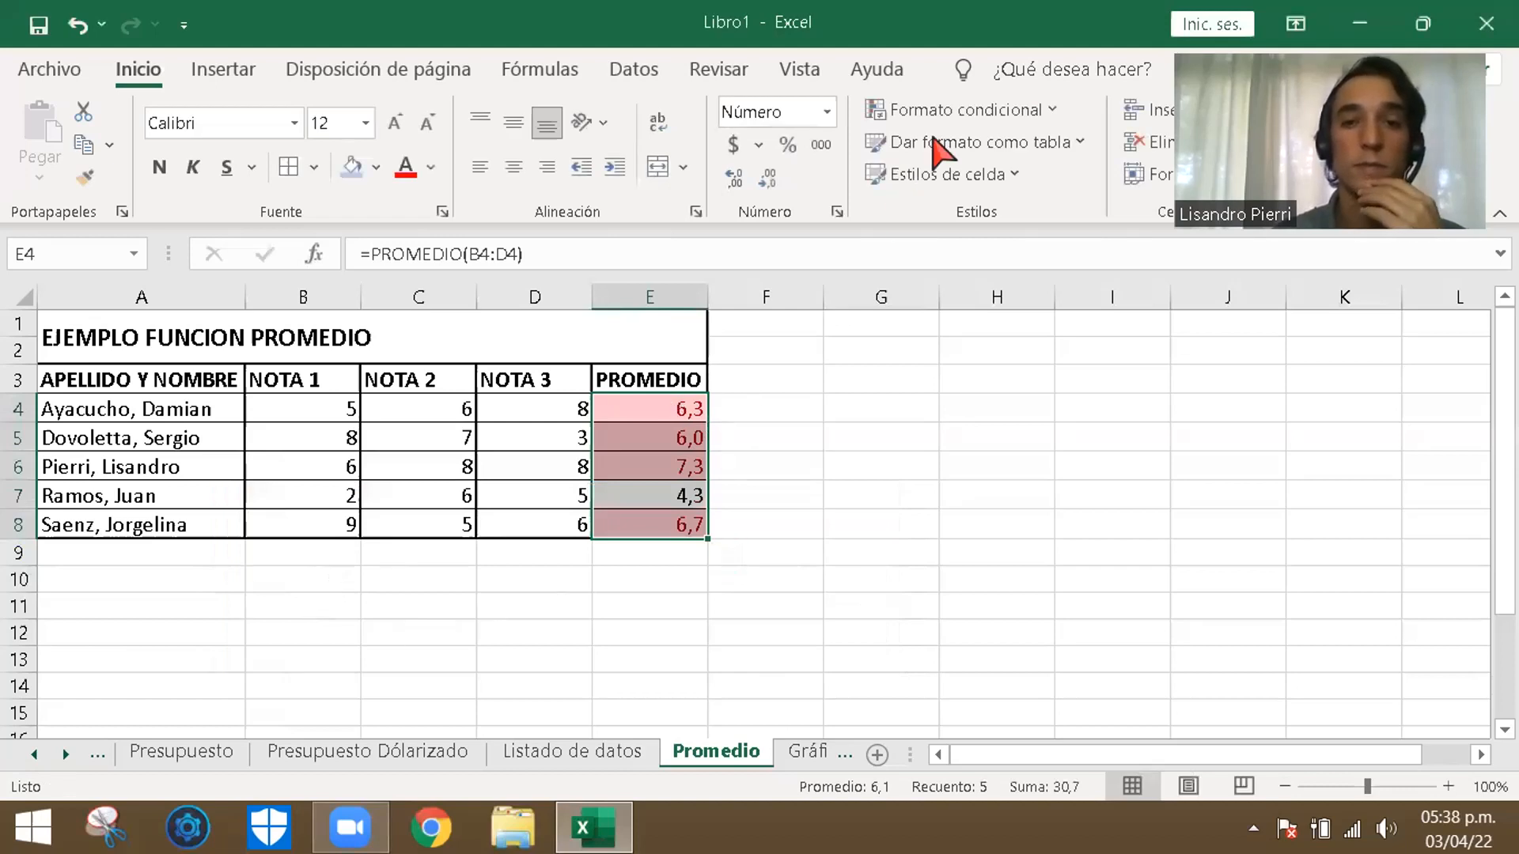
- Apply a conditional rule to E4:E8 giving averages greater than 5,9 a green fill with dark green text
click(969, 110)
mouse_move(989, 165)
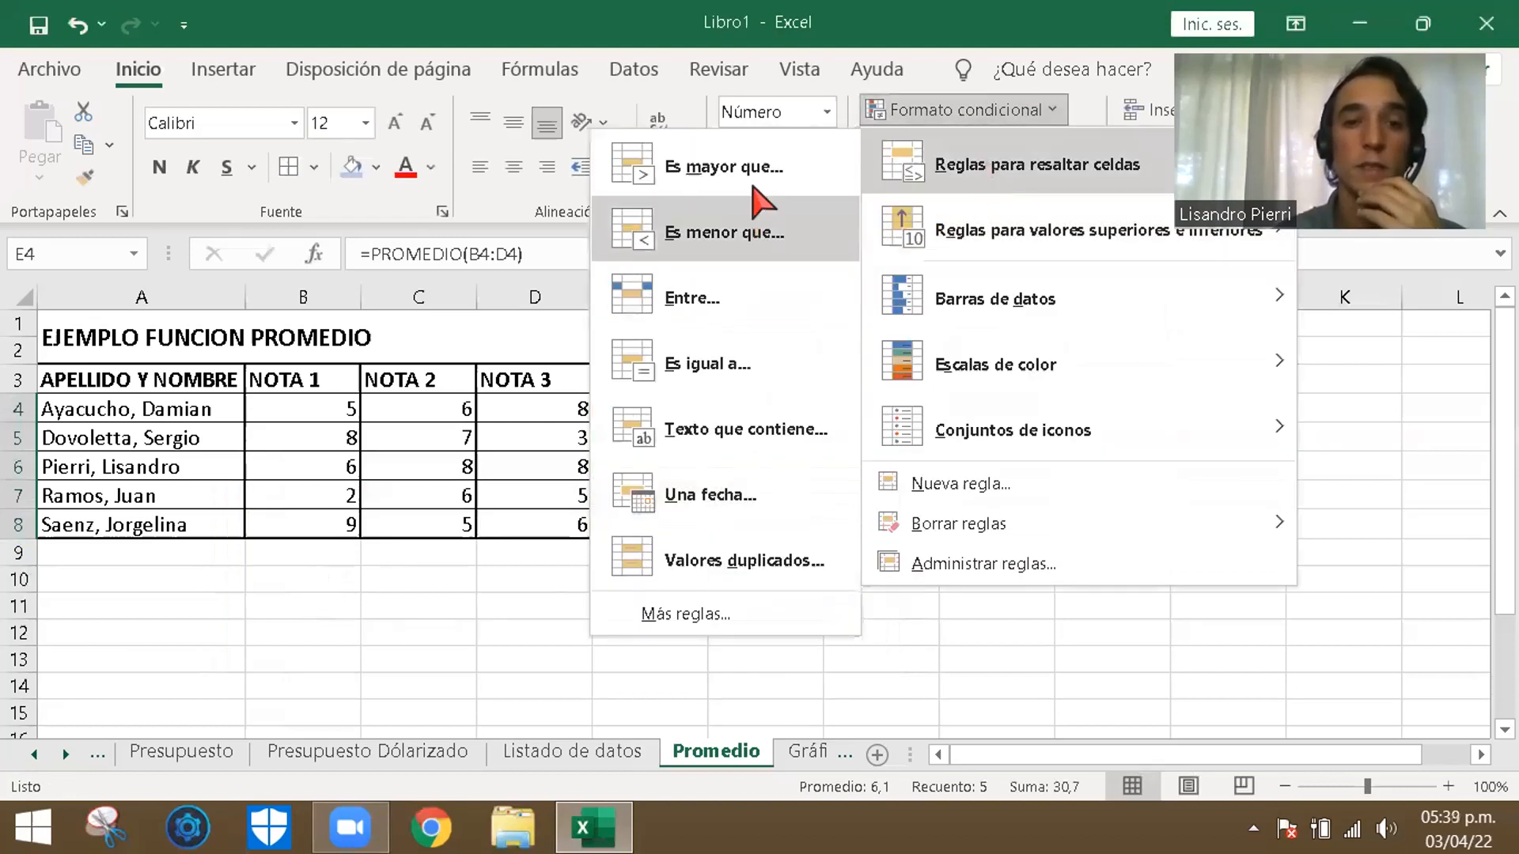
click(748, 170)
click(281, 589)
key(BackSpace)
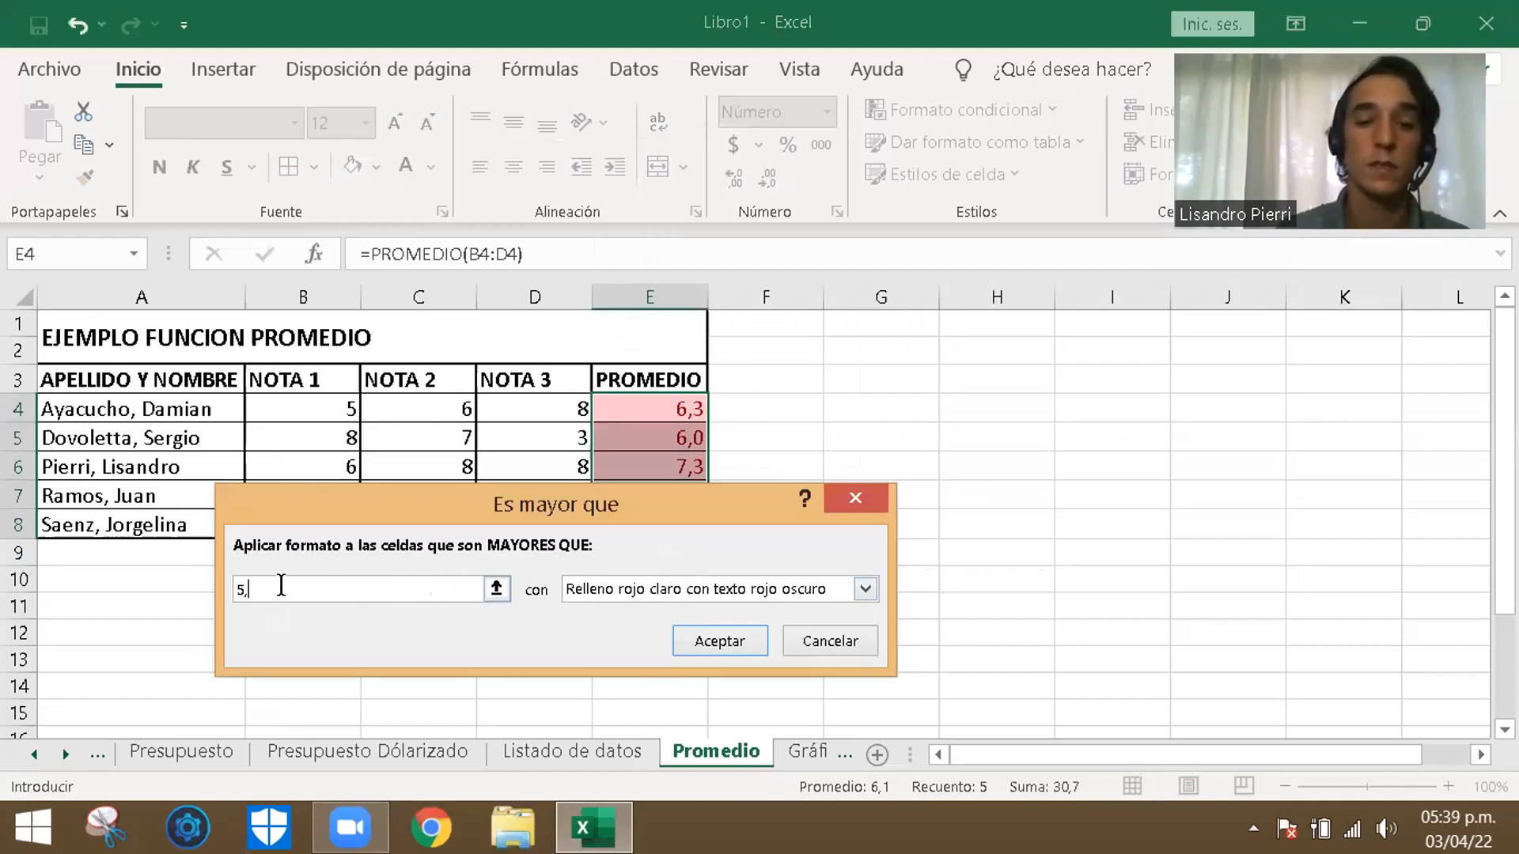
text(9)
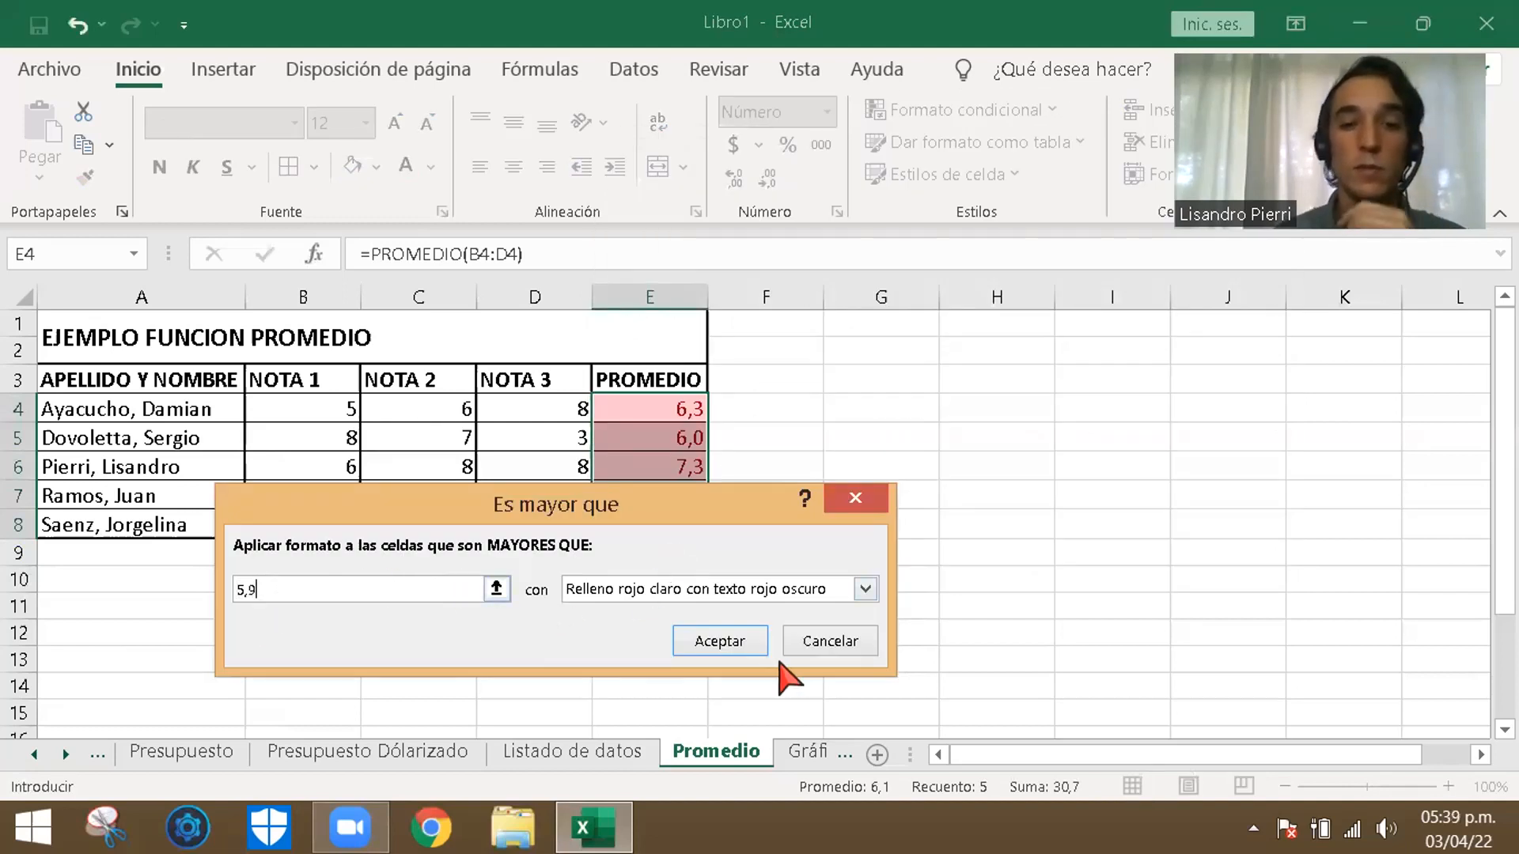
click(787, 589)
click(679, 652)
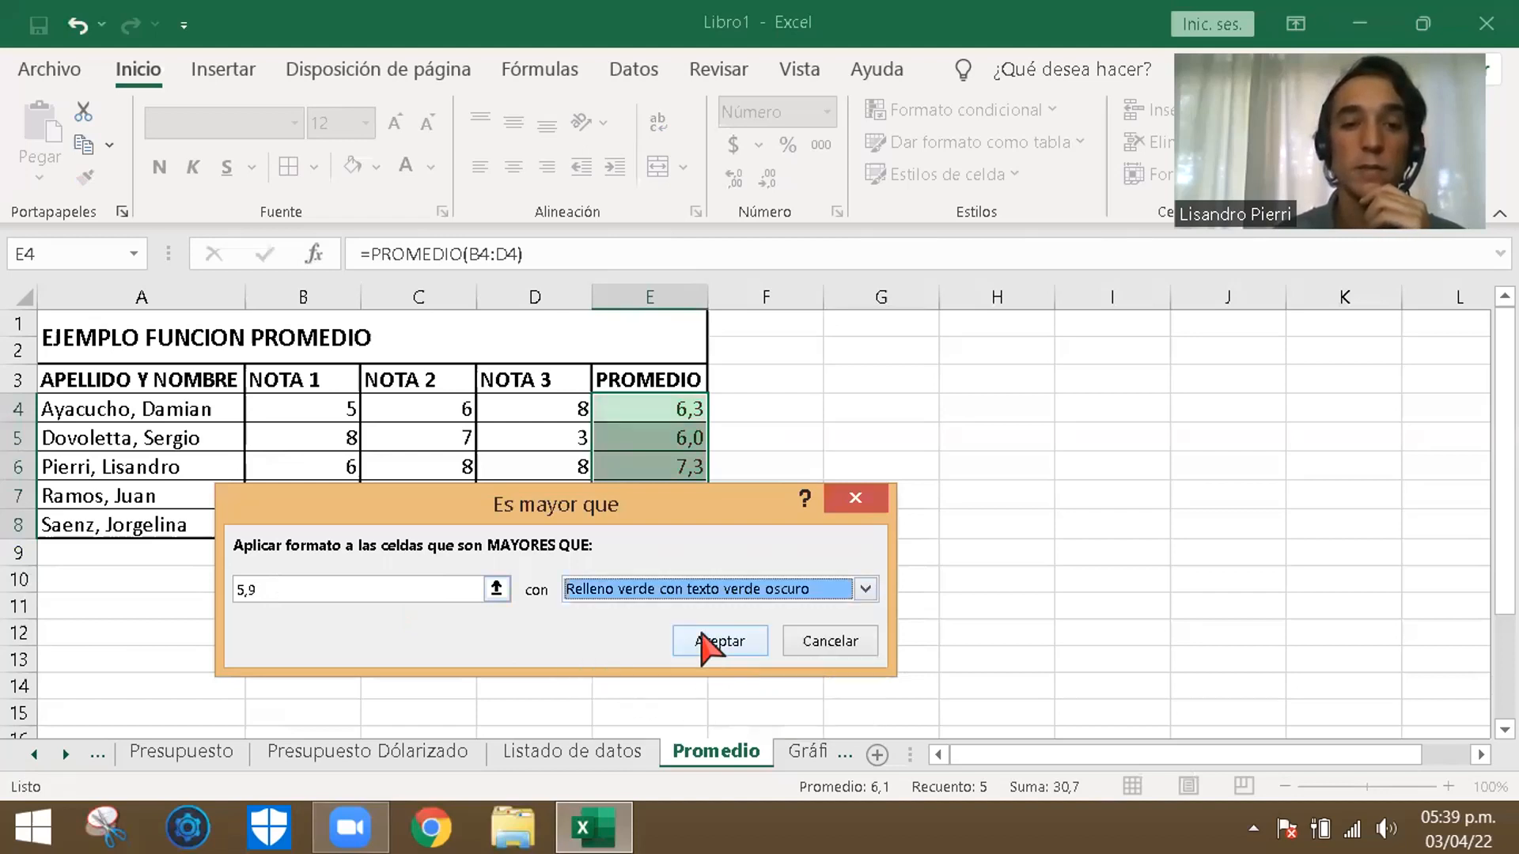
click(716, 641)
click(909, 526)
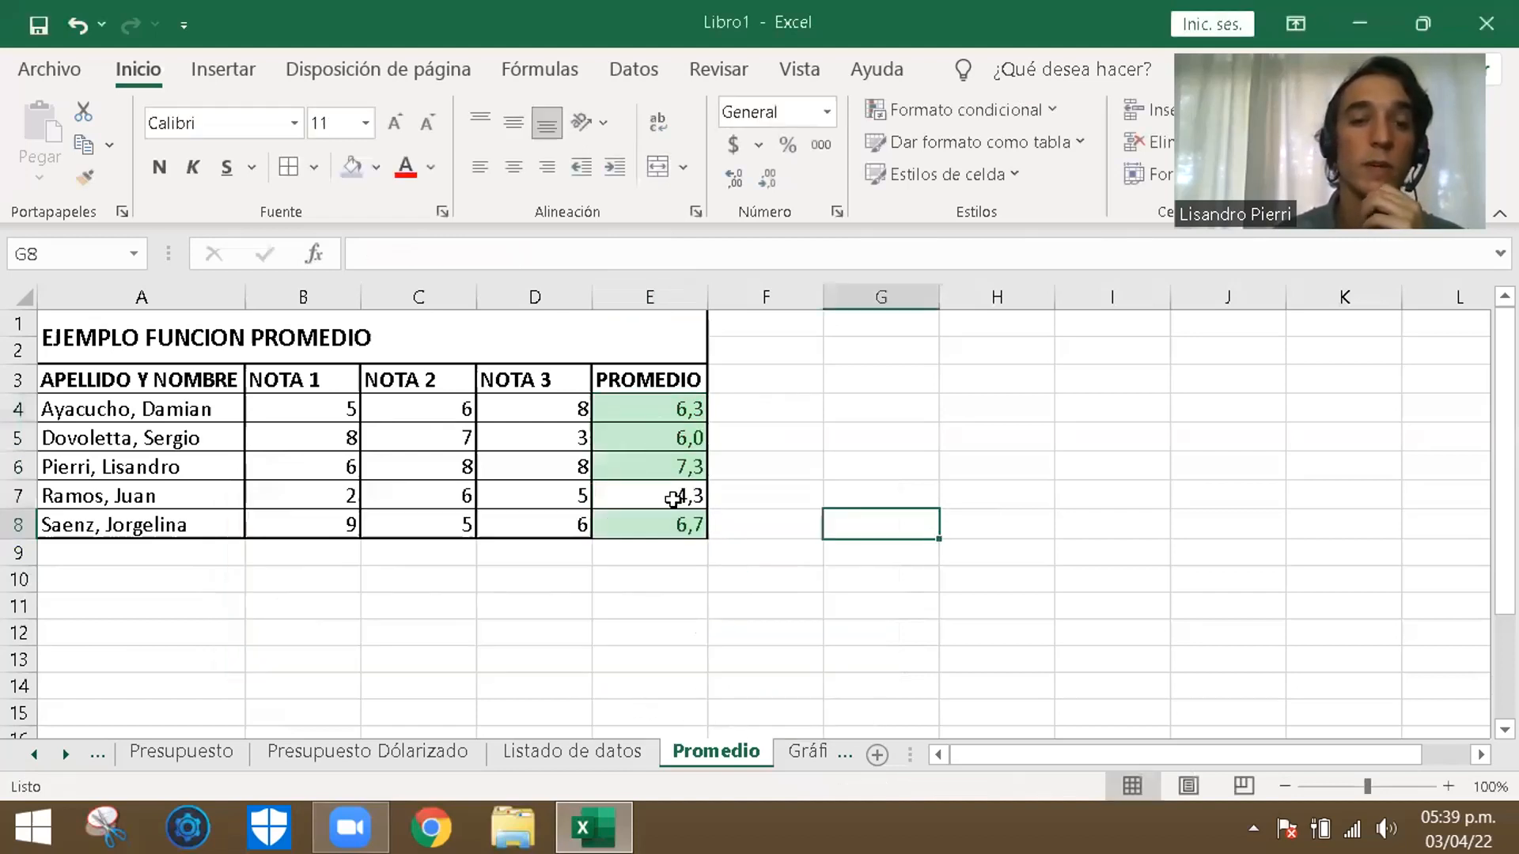
- Highlight averages in E4:E8 less than 6 with light red fill and dark red text
drag(678, 405, 684, 523)
click(1009, 111)
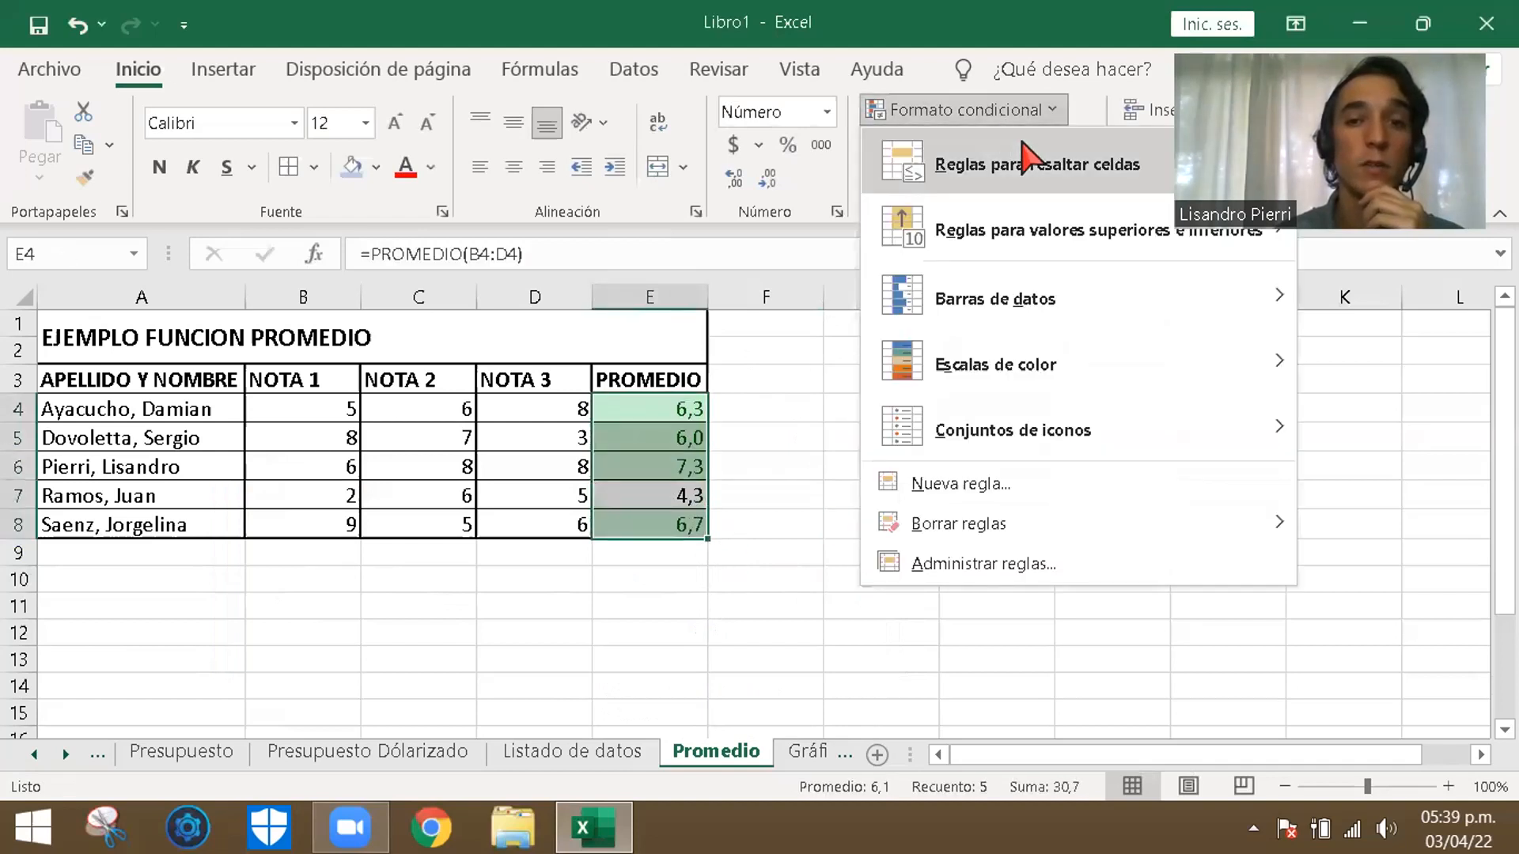
mouse_move(1023, 144)
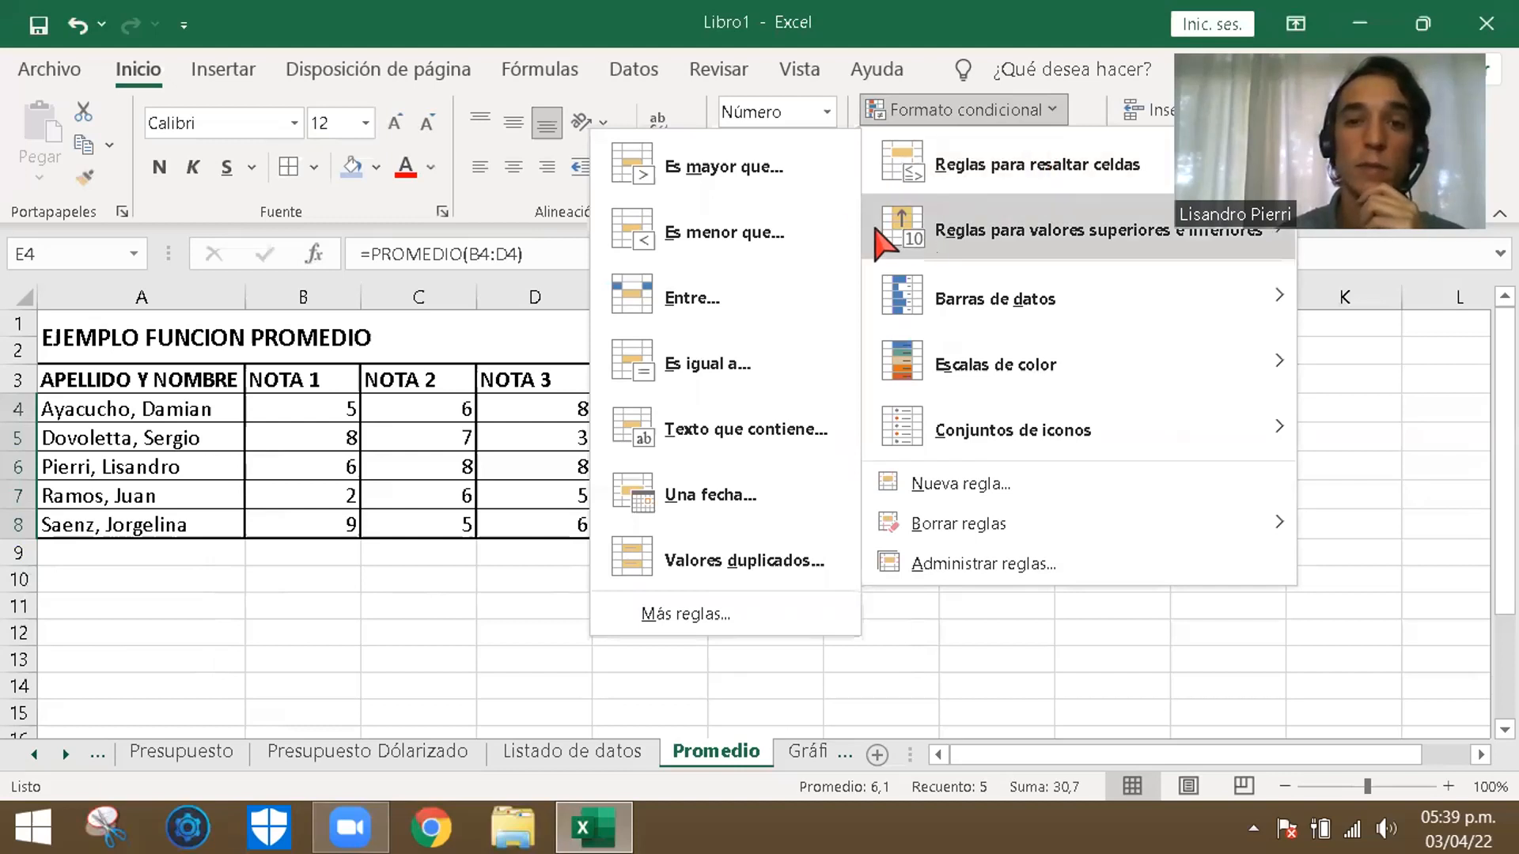
click(743, 235)
text(5,8)
text(6)
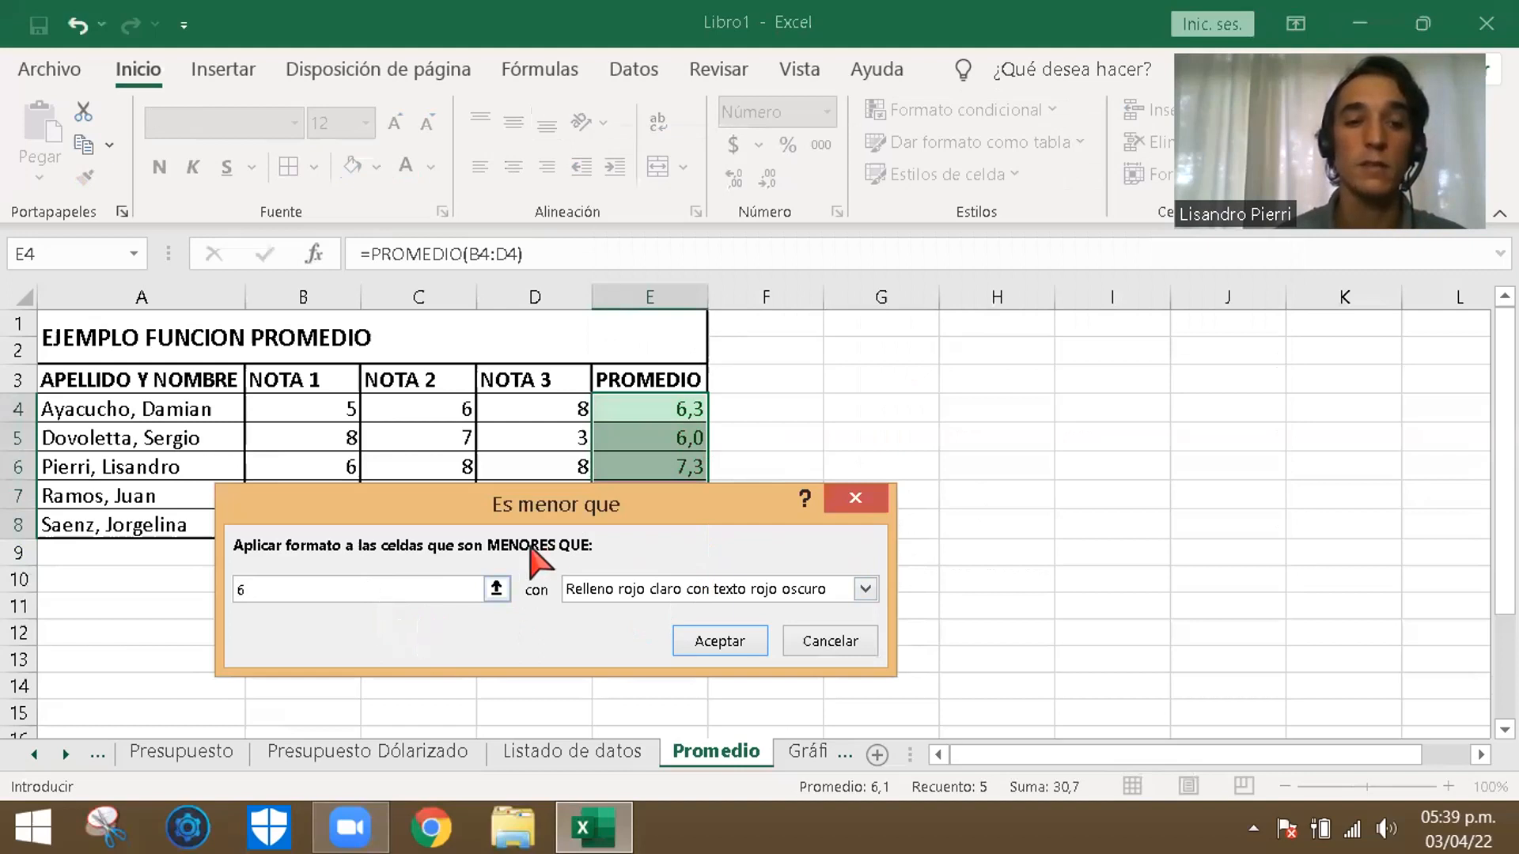
click(715, 640)
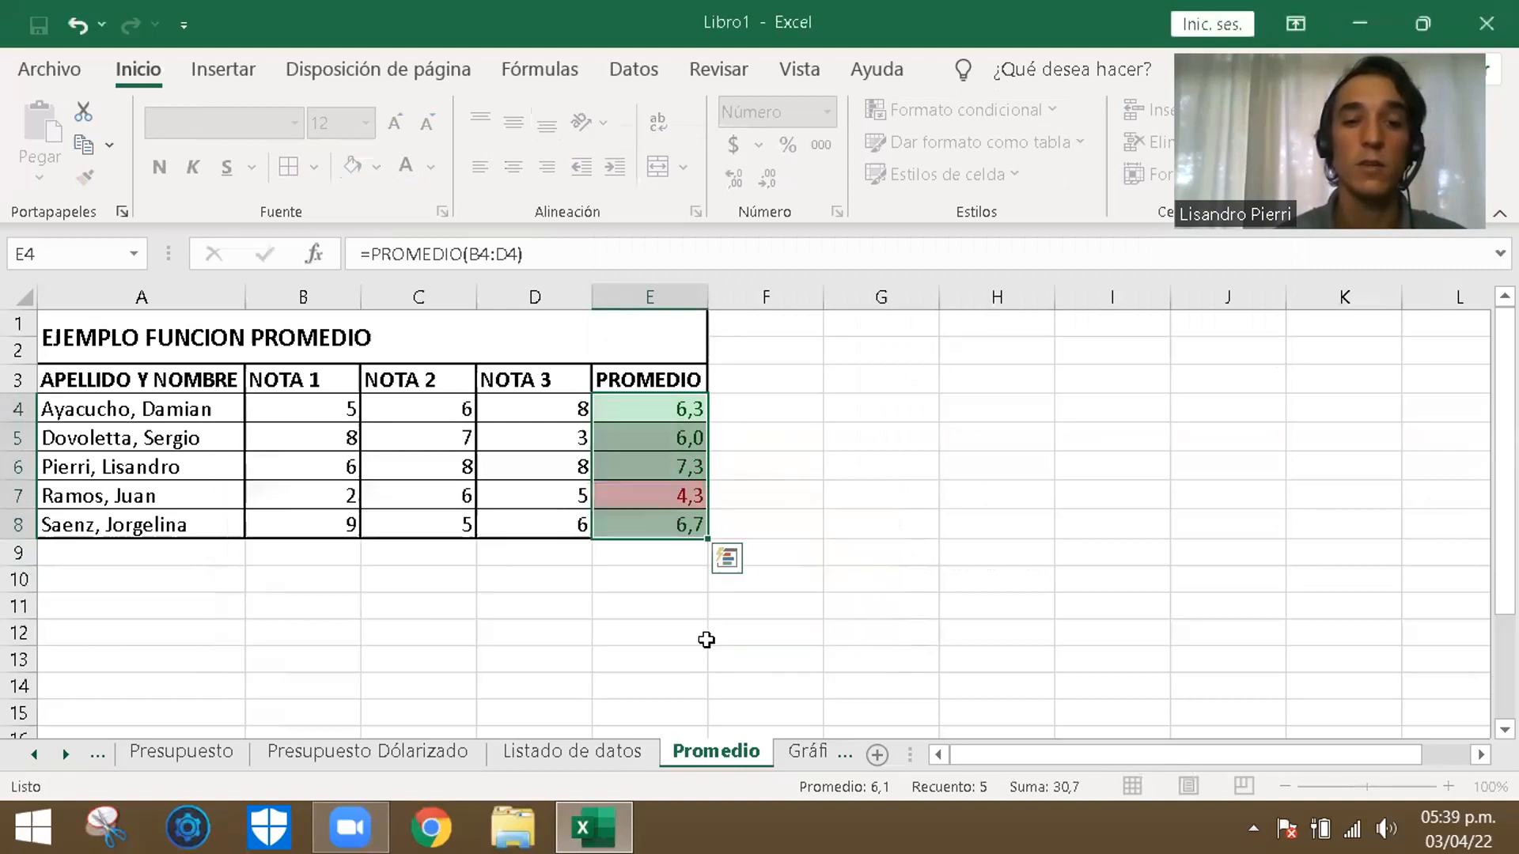
click(872, 558)
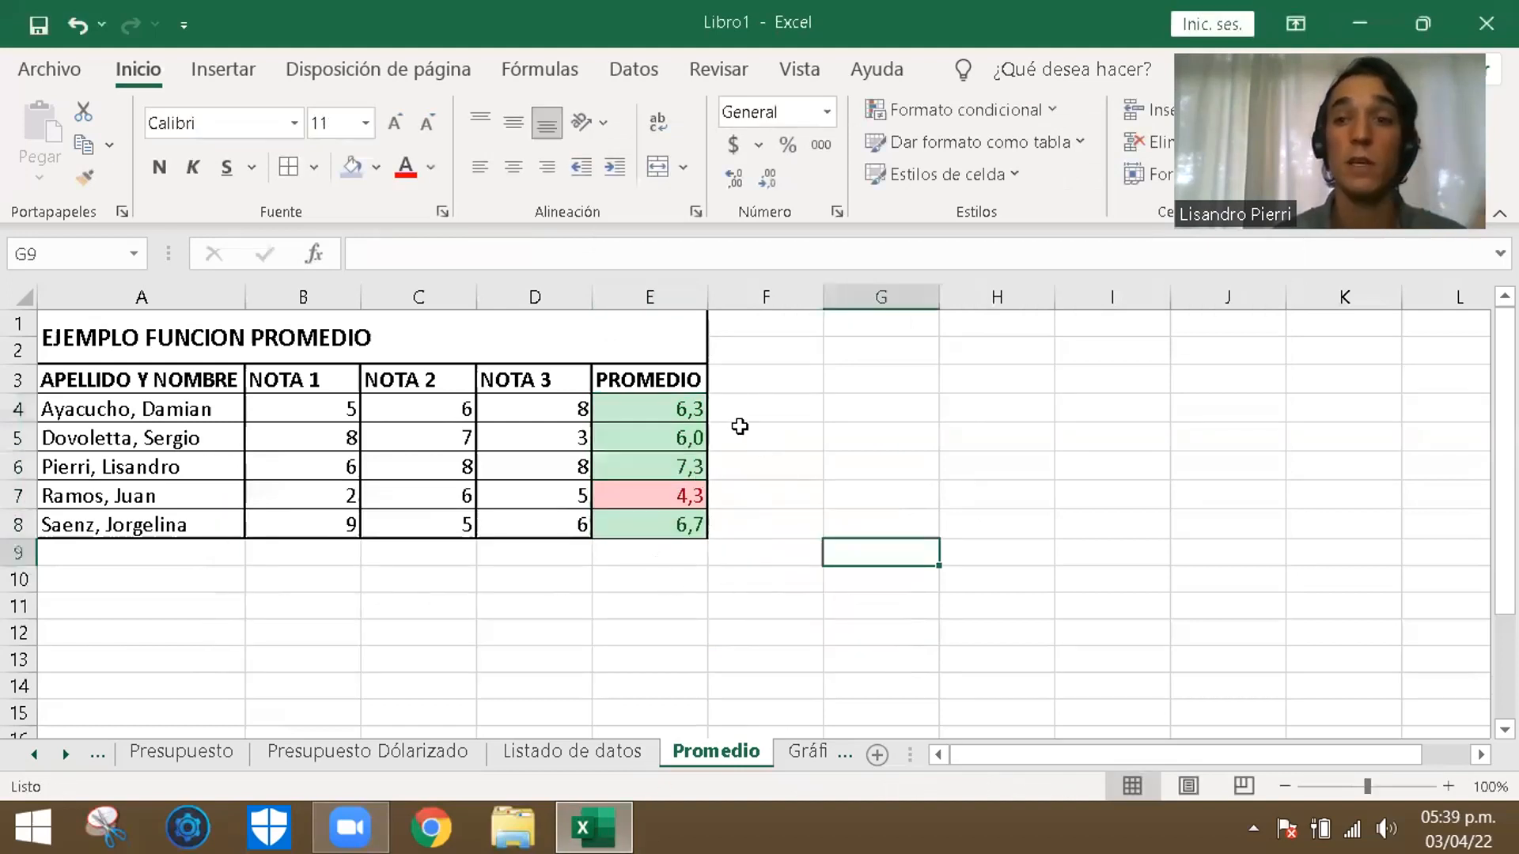
click(791, 493)
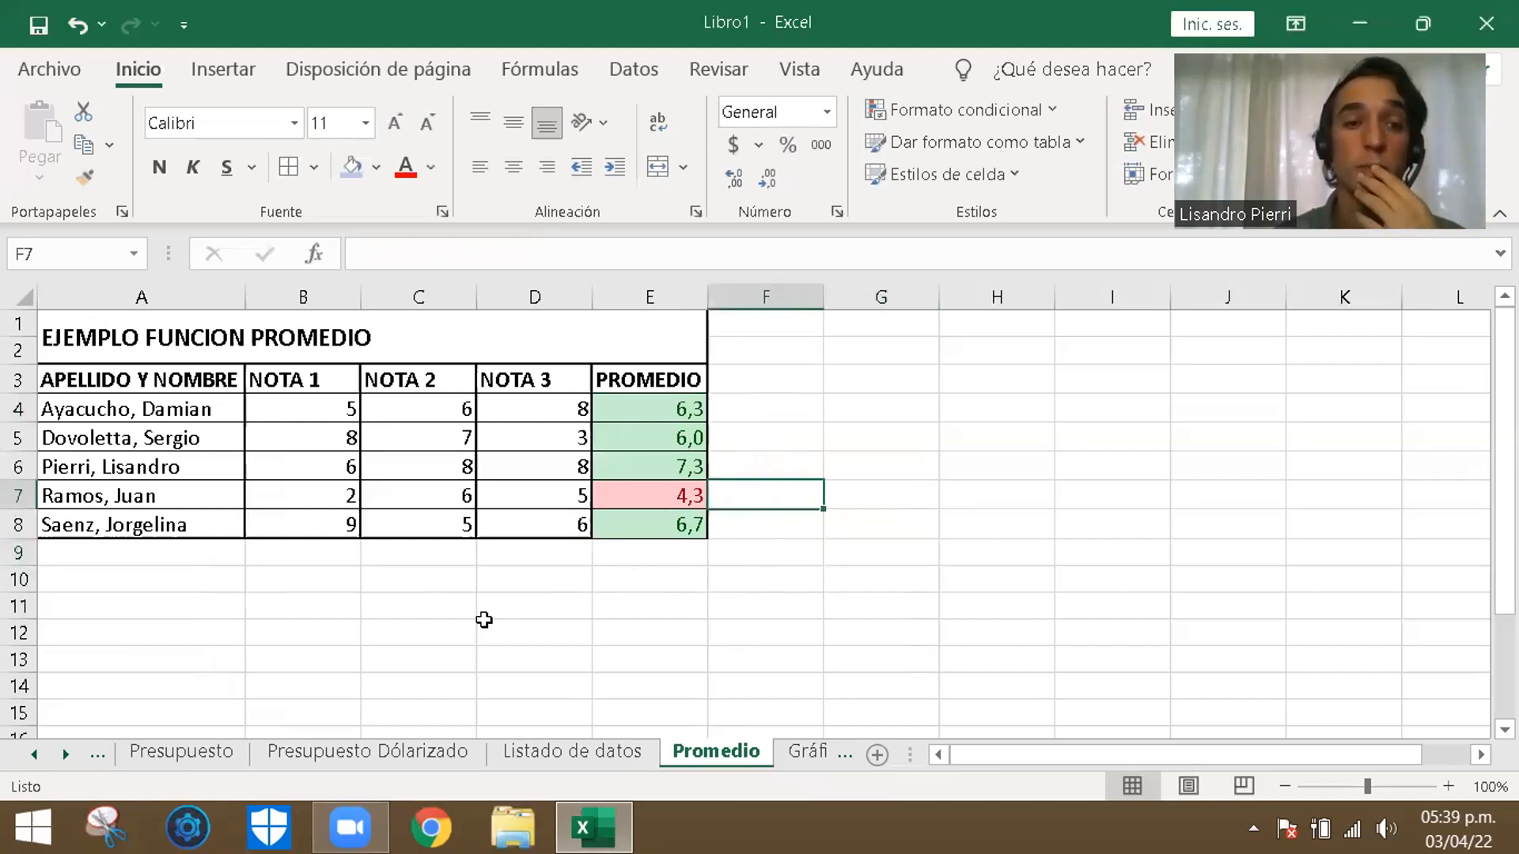
- Open the Gráficos sheet and examine the first-quarter sales table, going through each seller's ENERO amount in B3:B7
click(206, 582)
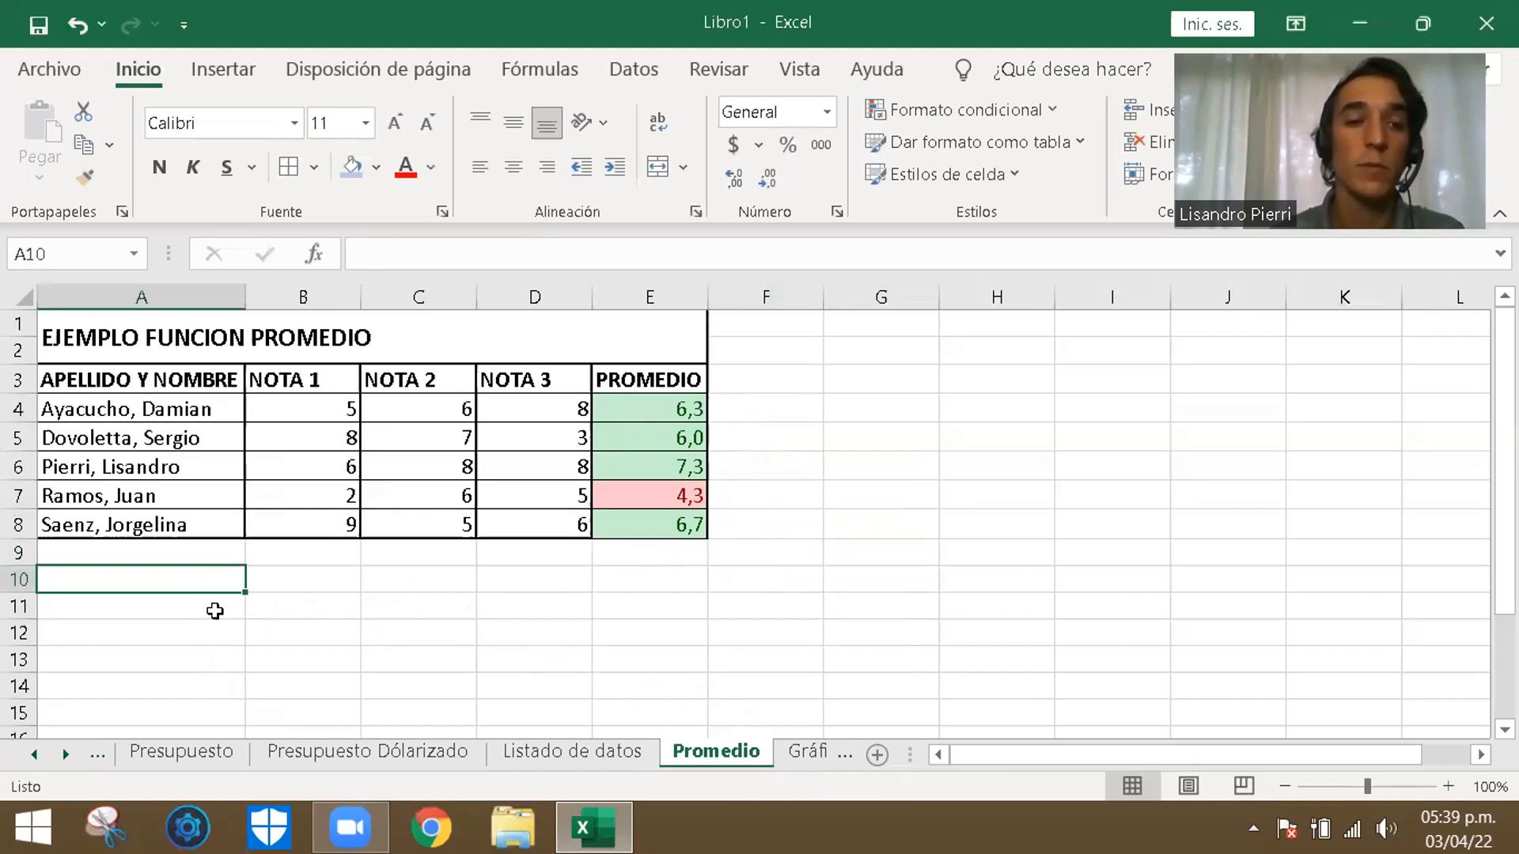
click(803, 751)
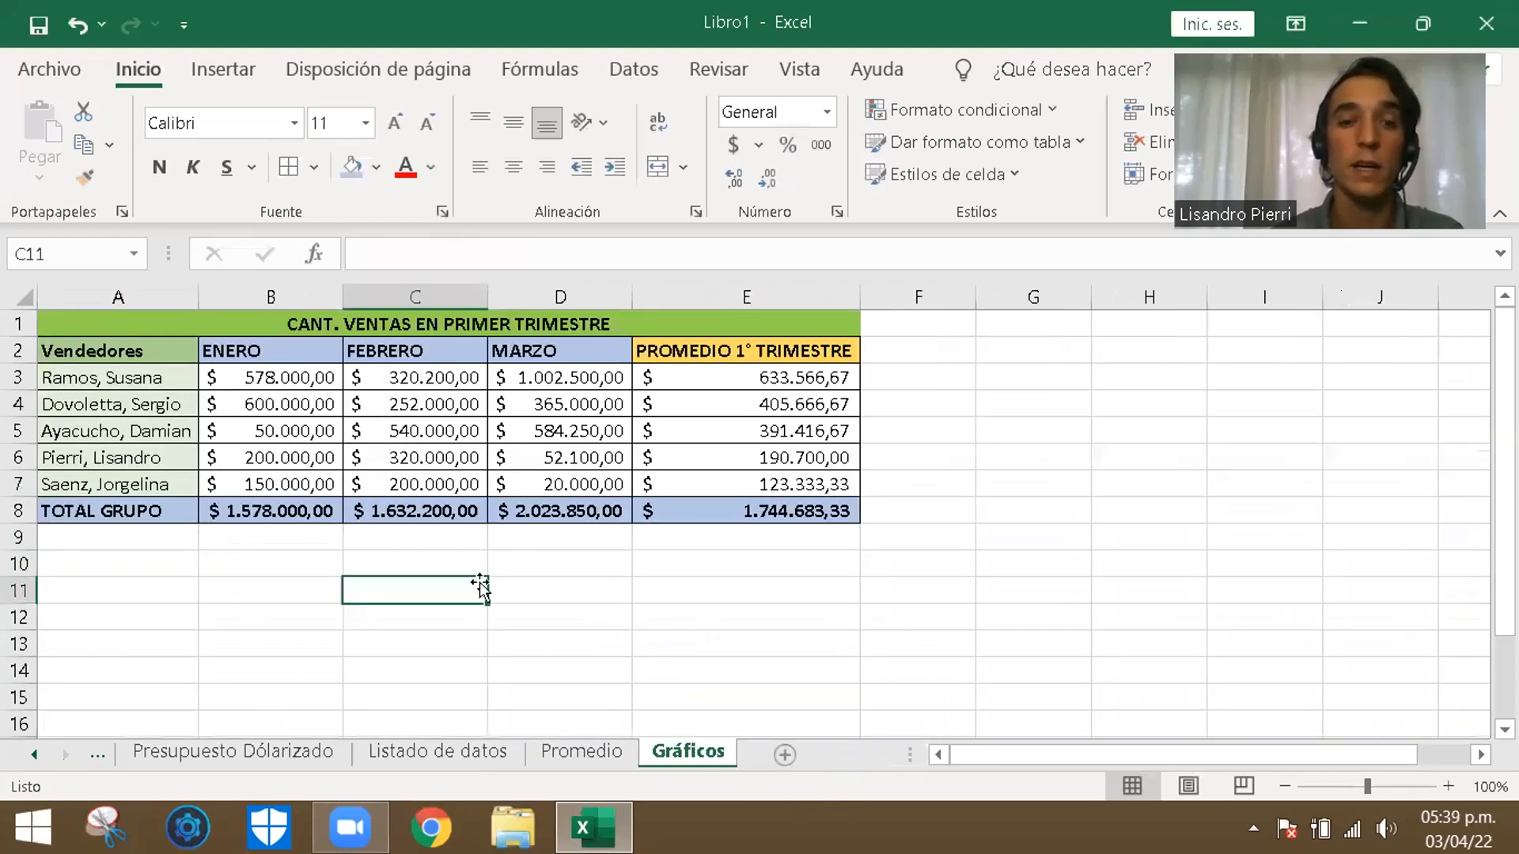
click(611, 613)
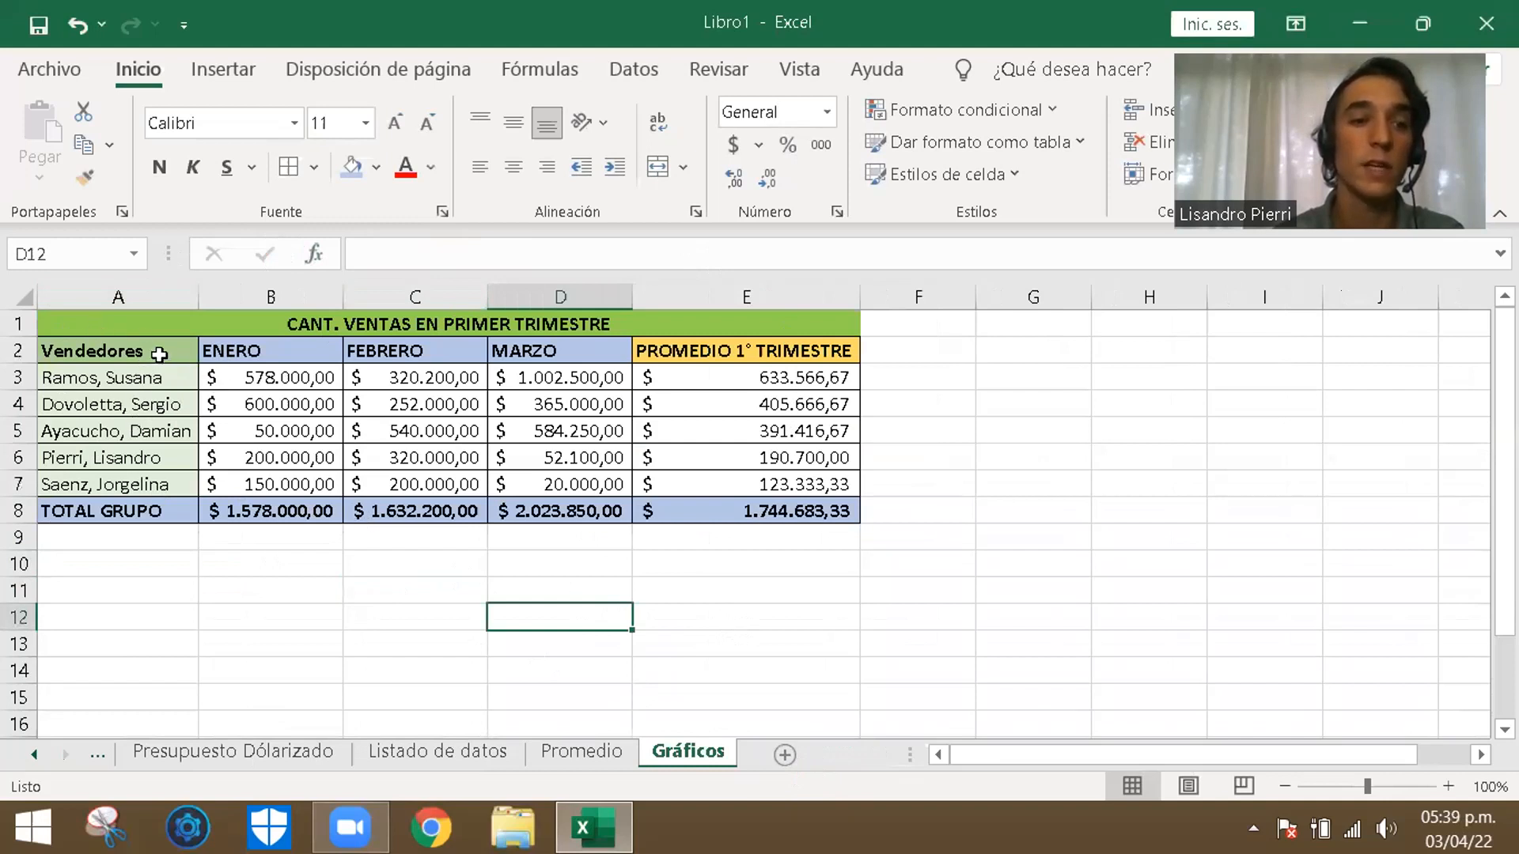
click(276, 375)
click(300, 411)
click(299, 432)
click(308, 460)
click(313, 486)
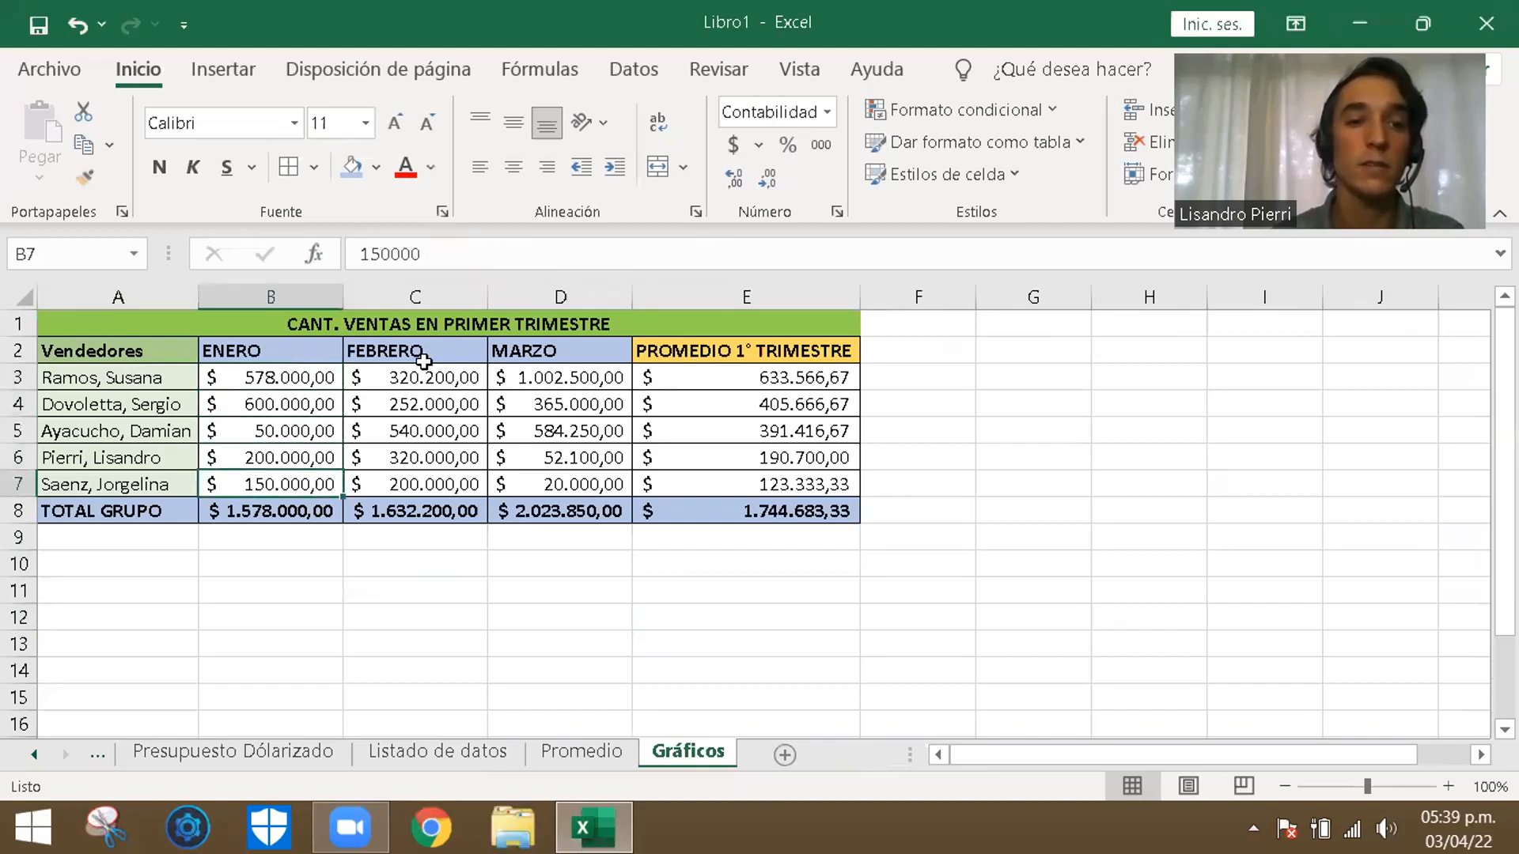
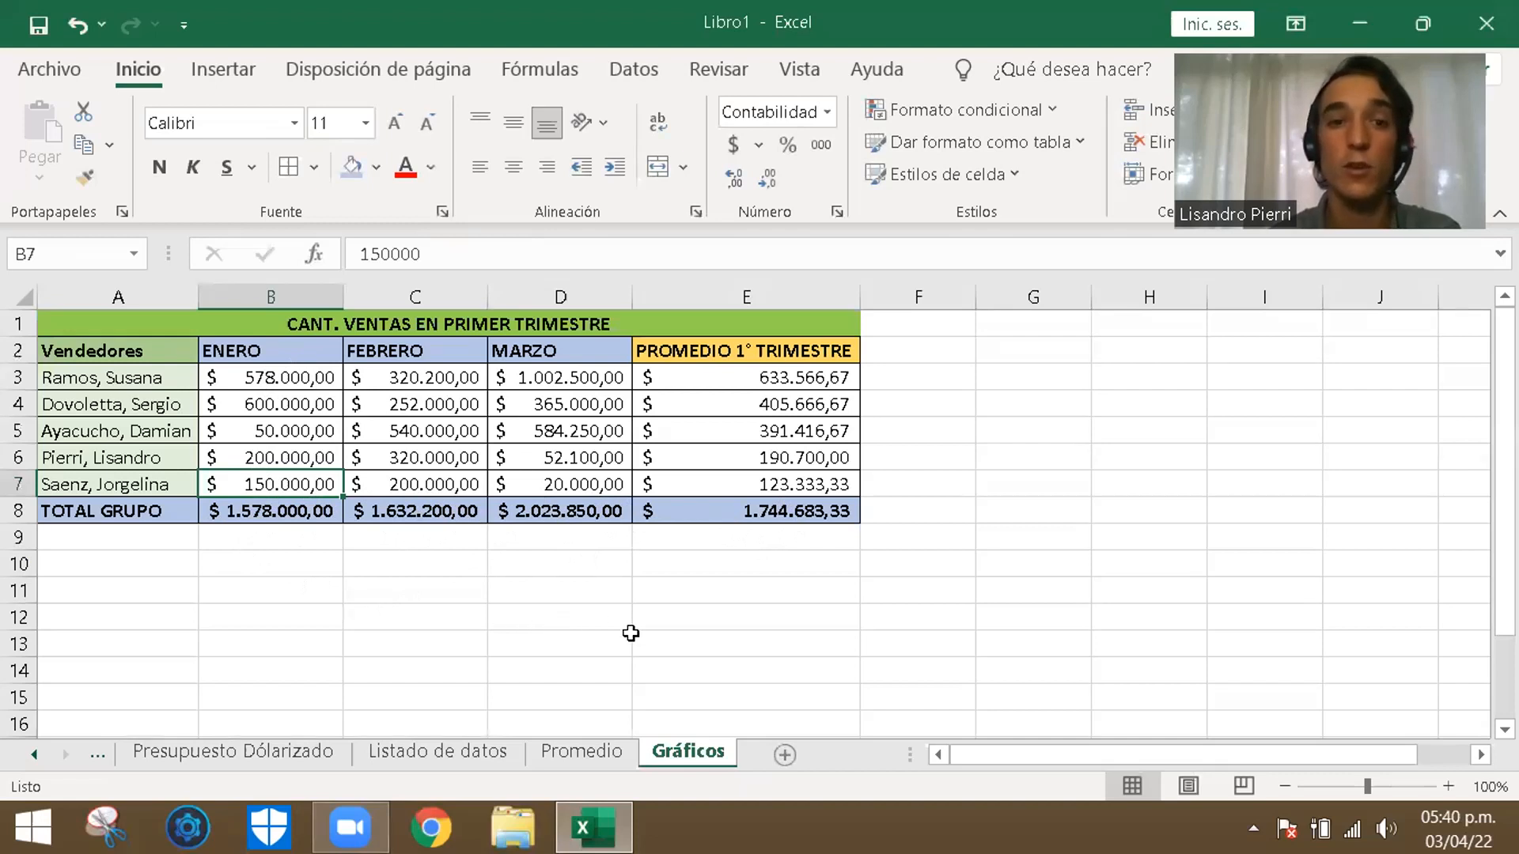
click(546, 568)
click(212, 562)
click(125, 564)
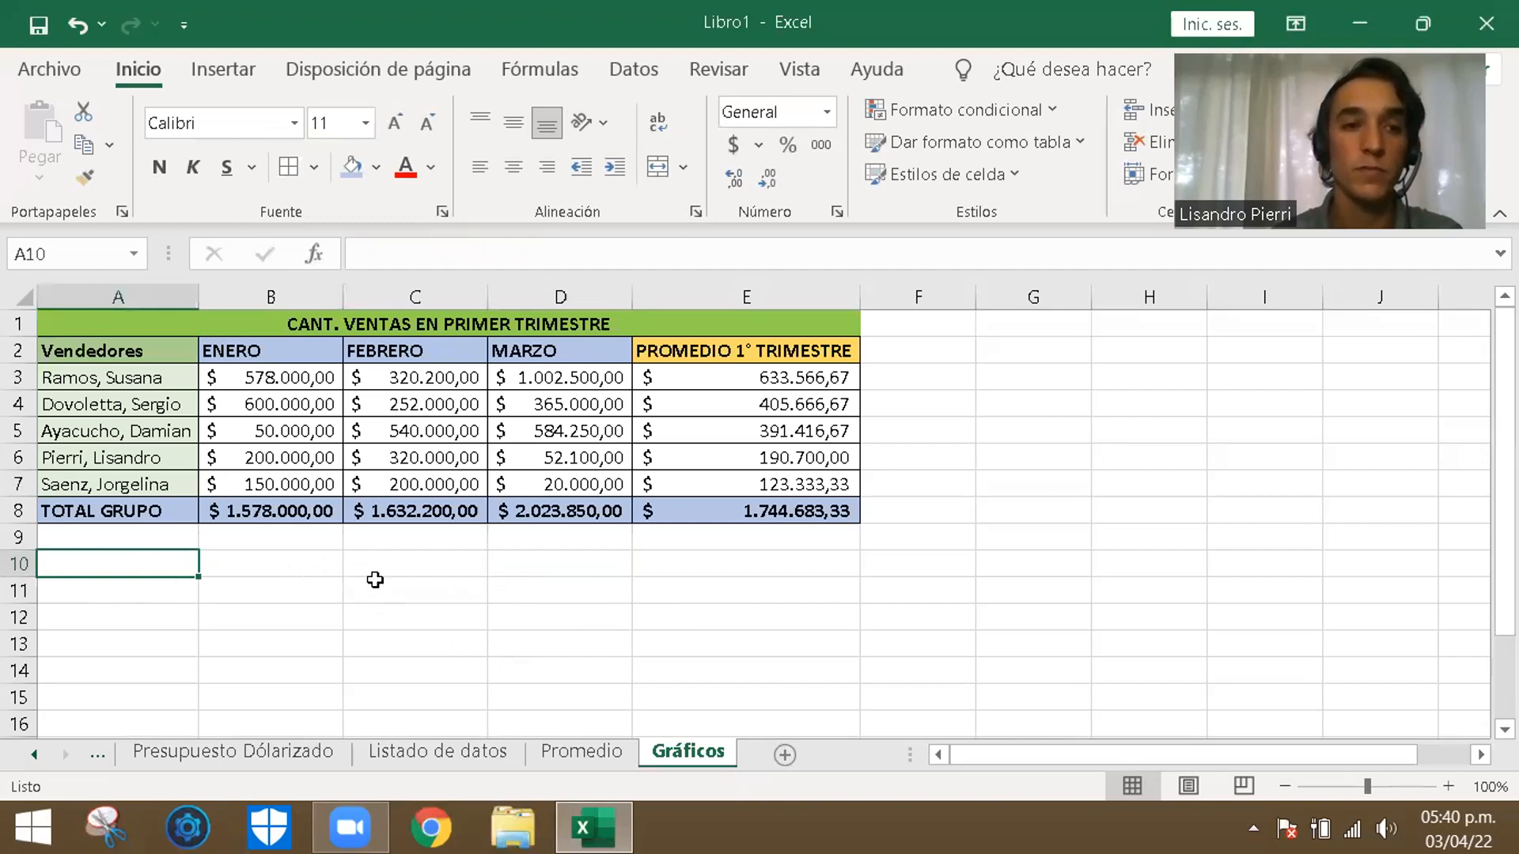
click(304, 562)
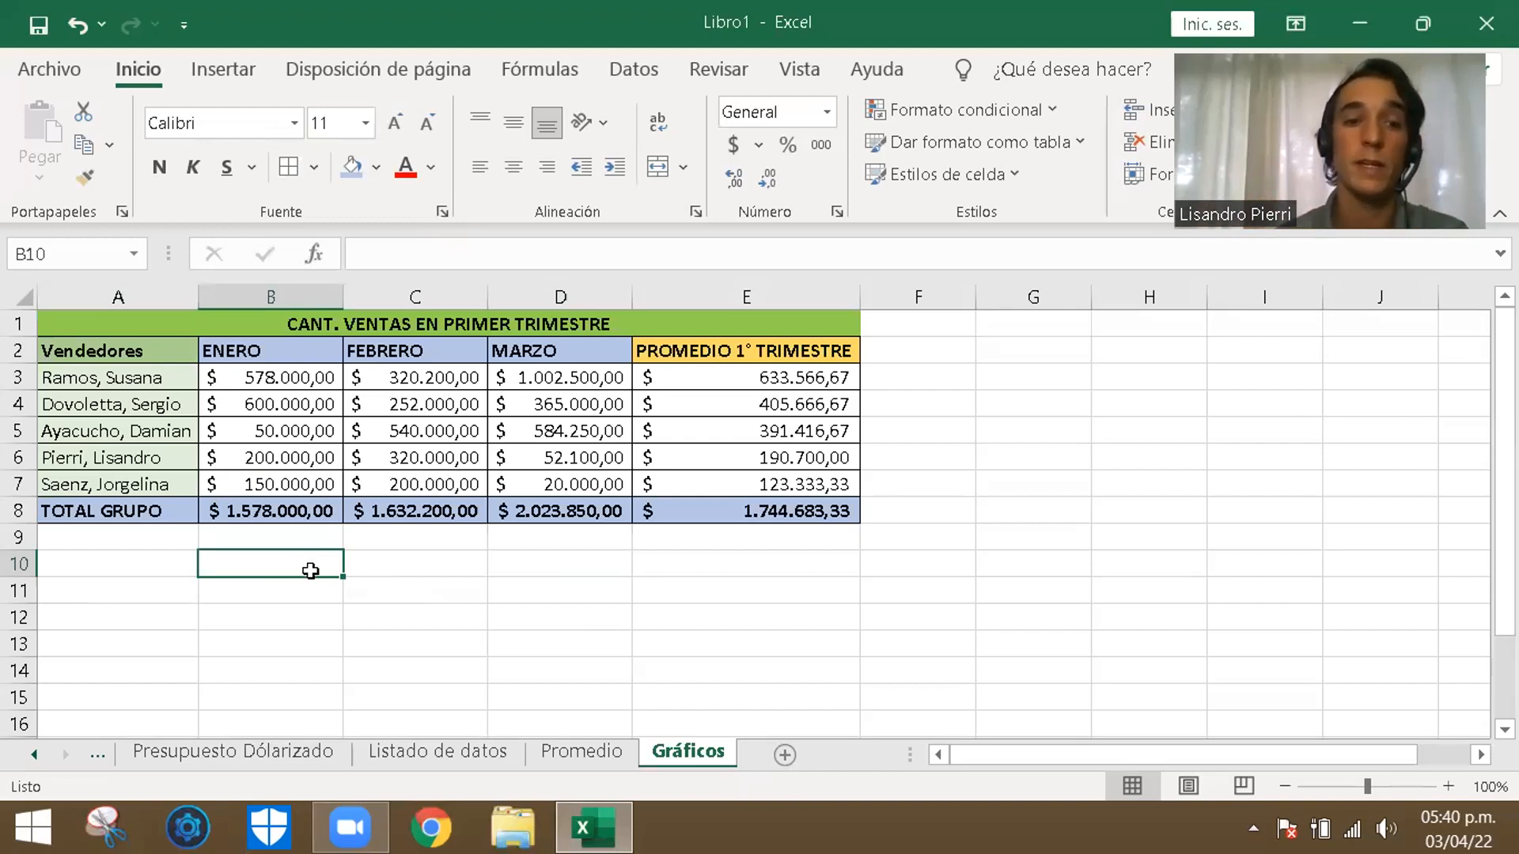
click(529, 622)
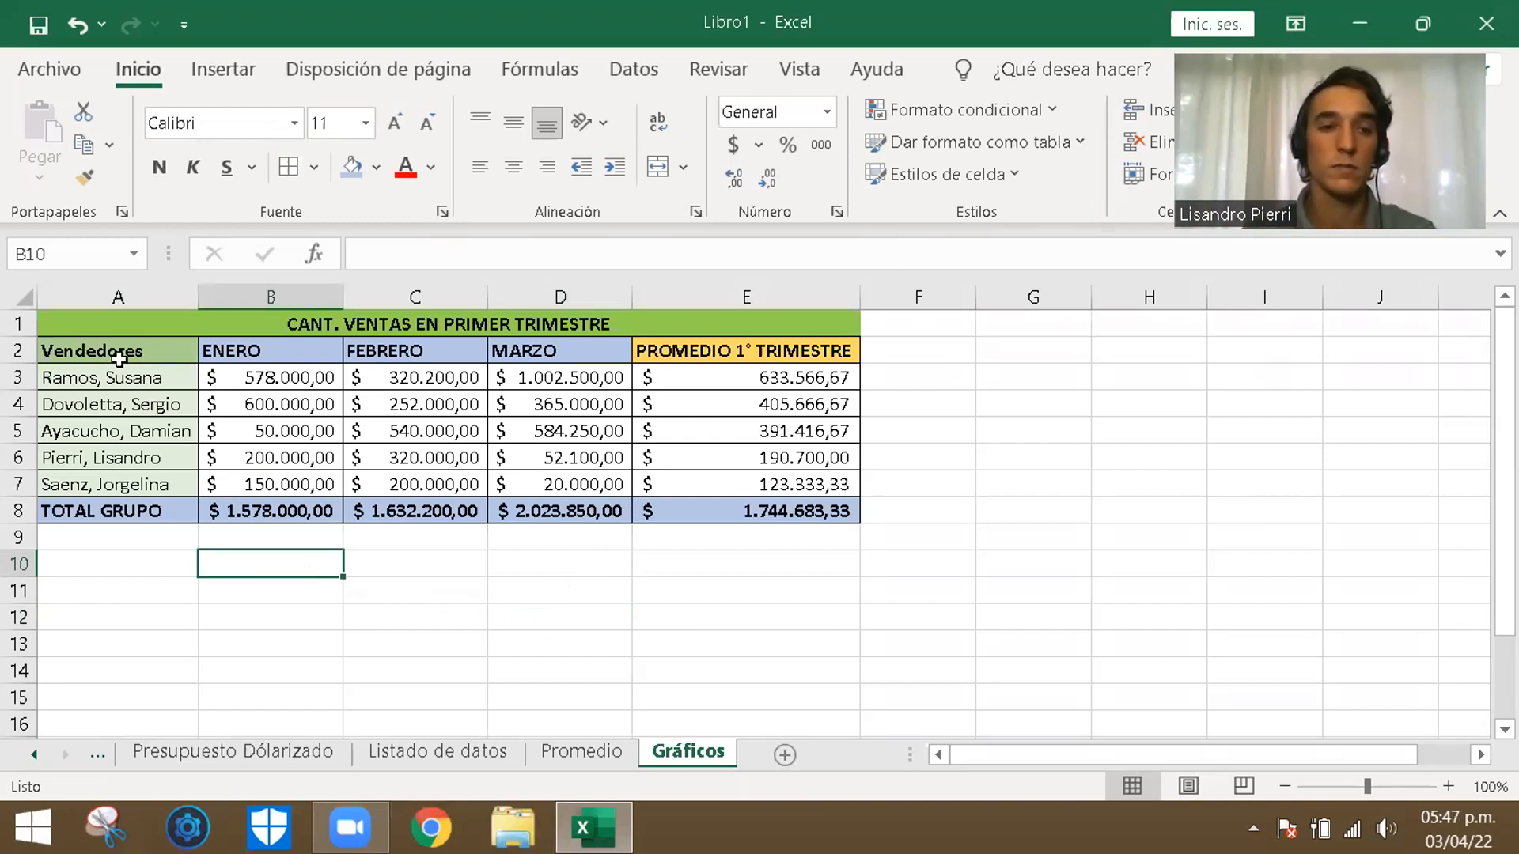
- Open the full list of chart types for the sellers' monthly sales in A2:D7
drag(118, 360, 543, 479)
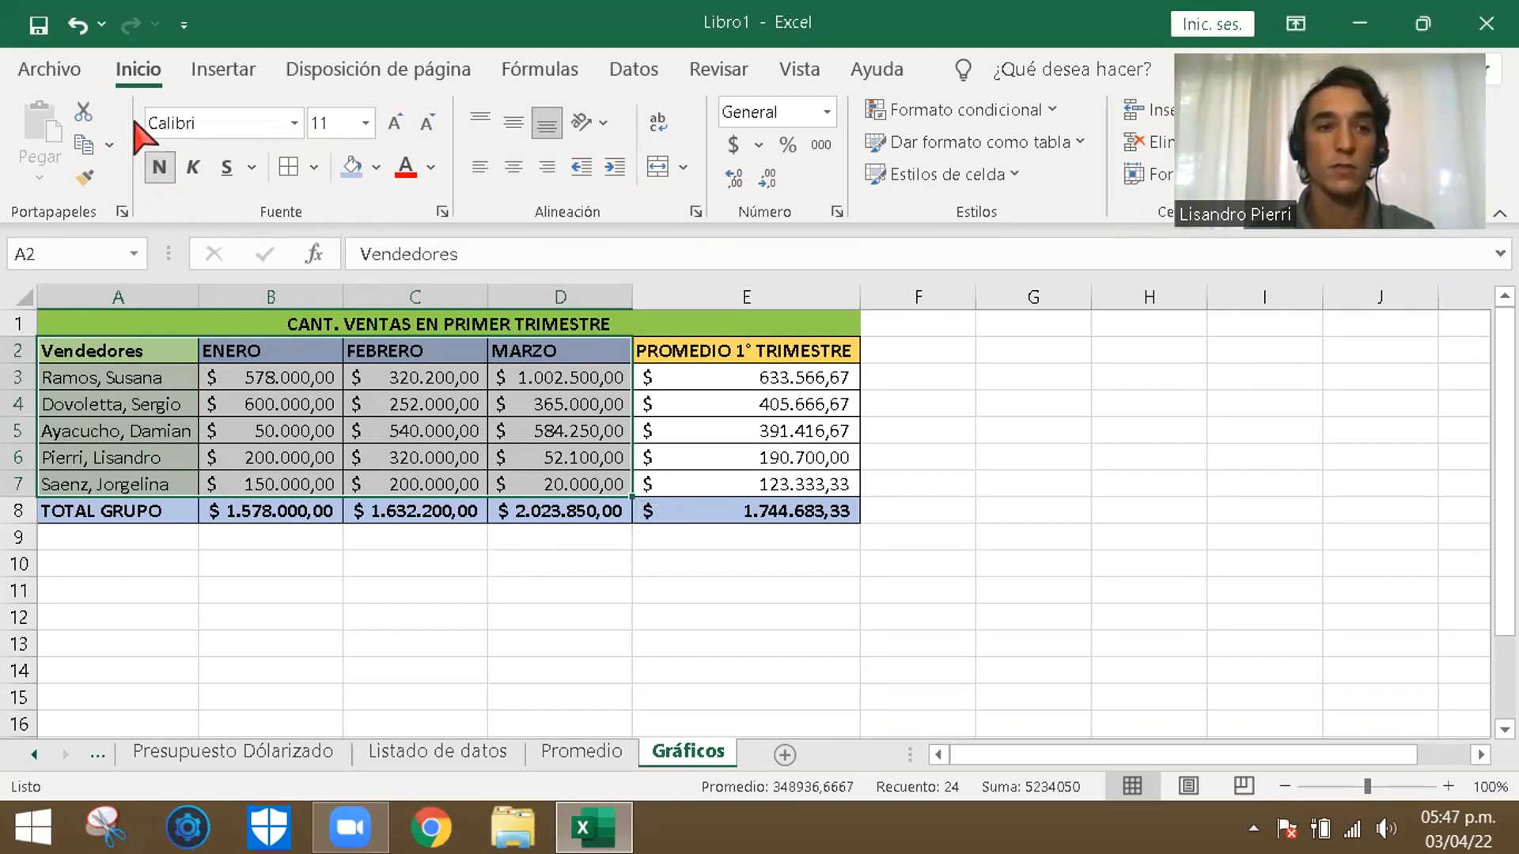
click(214, 71)
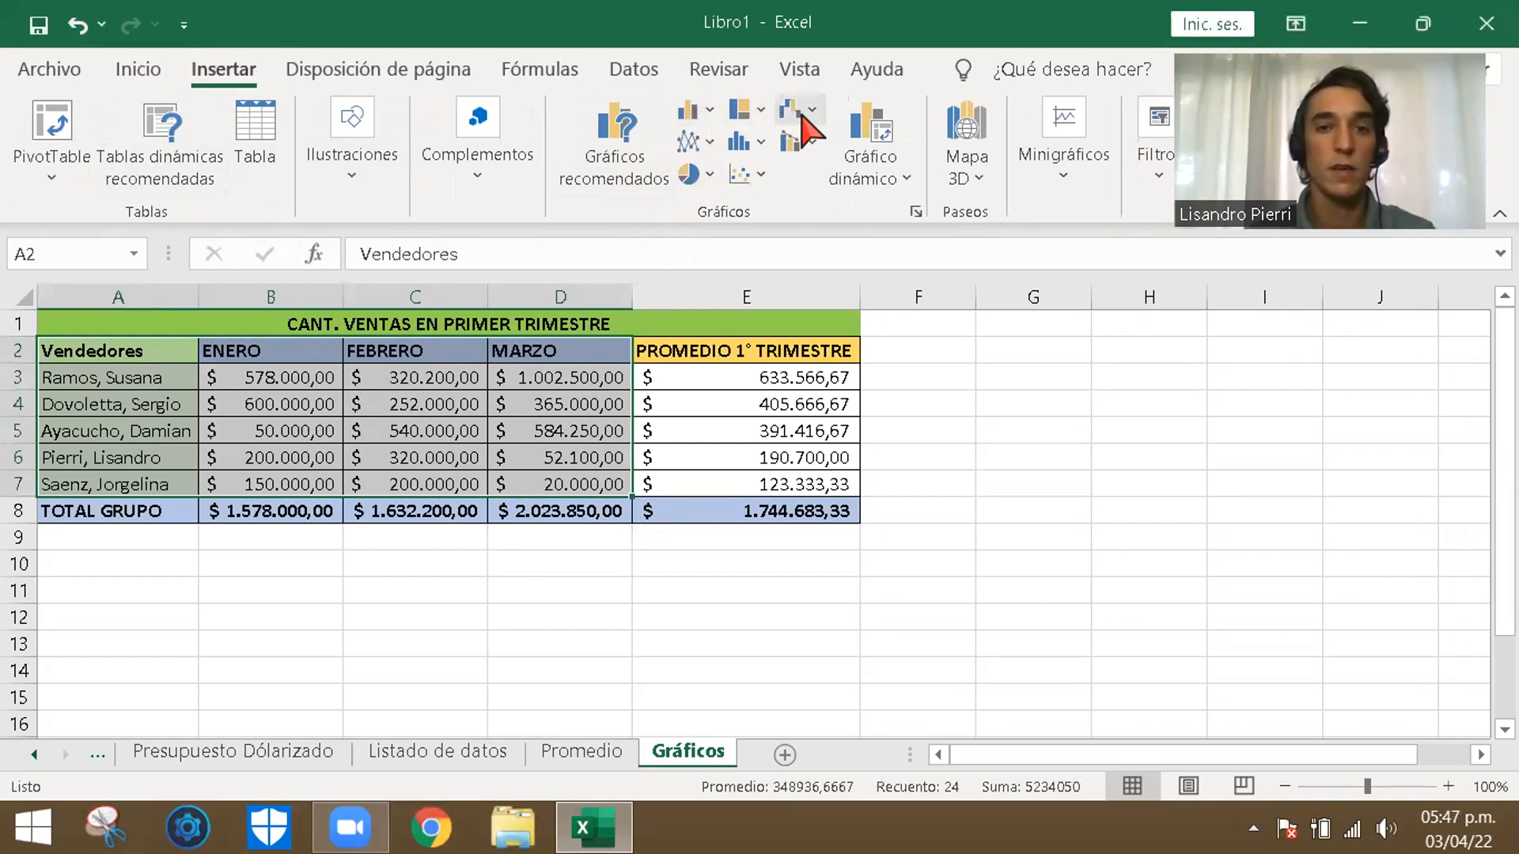
click(701, 118)
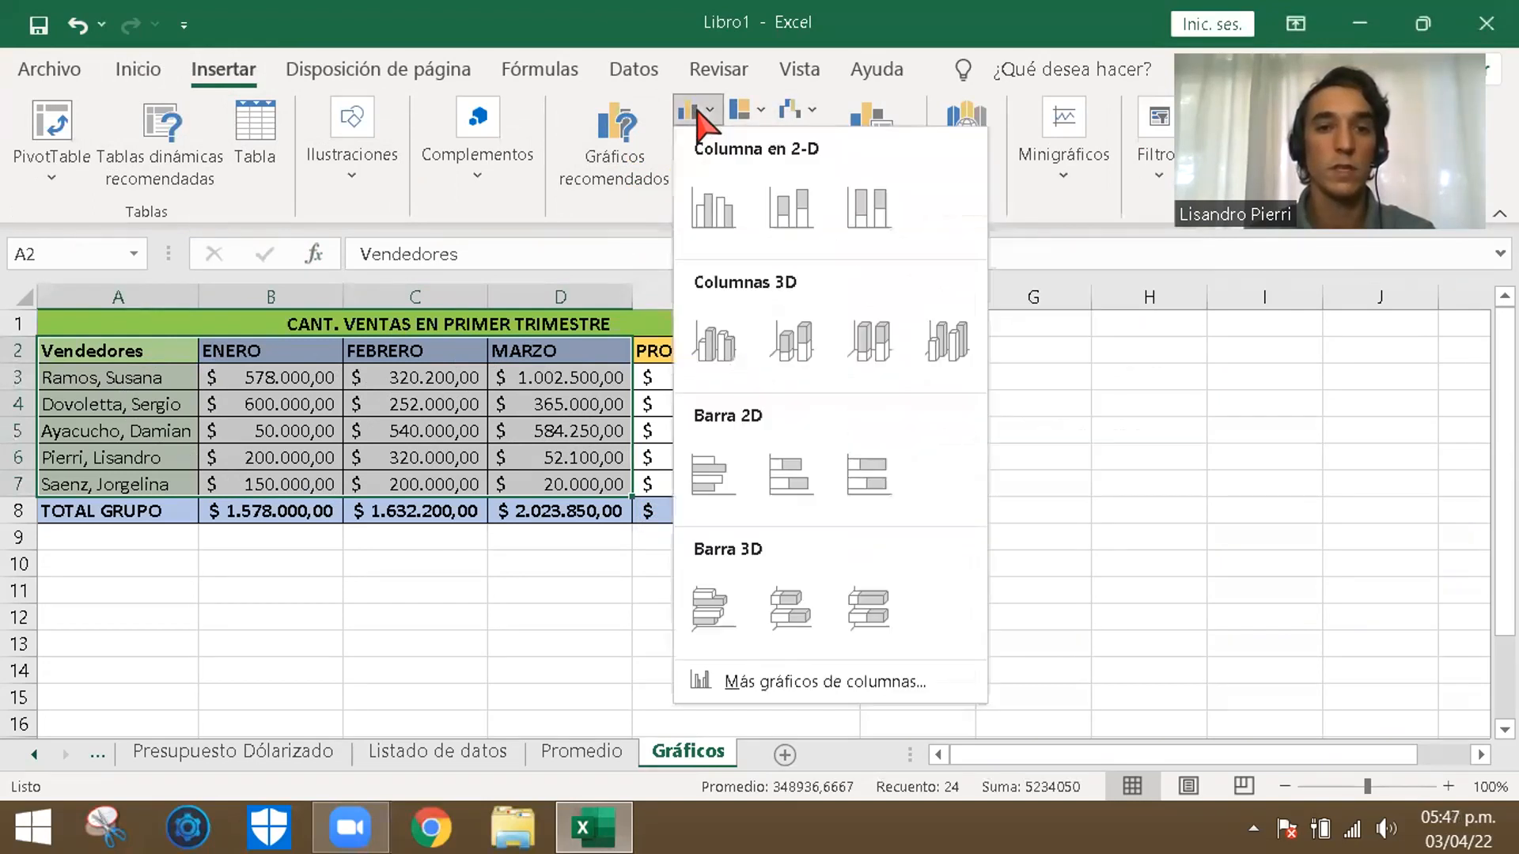
click(698, 112)
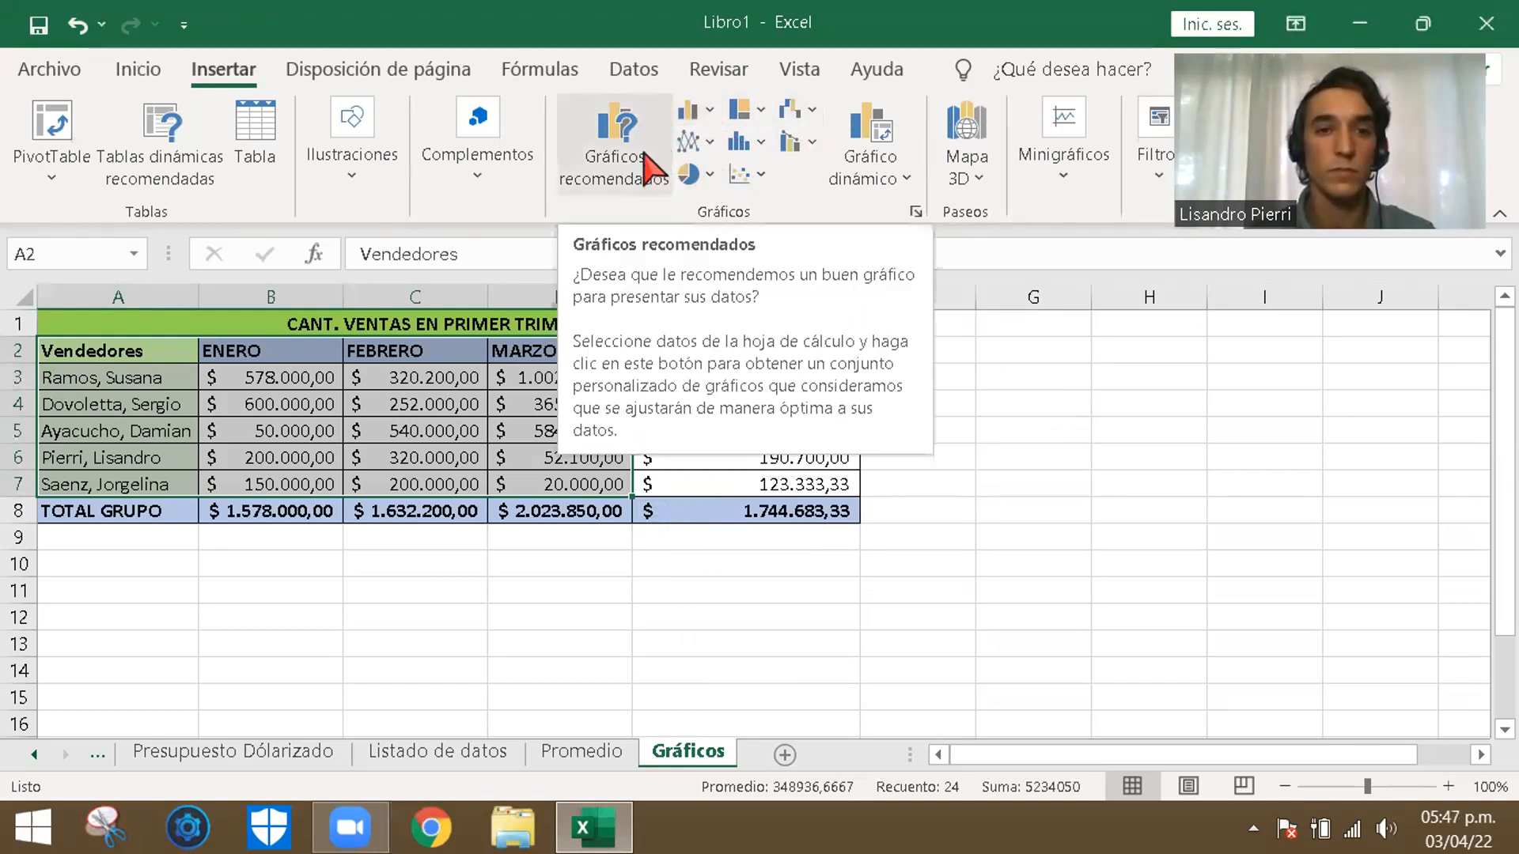
click(651, 180)
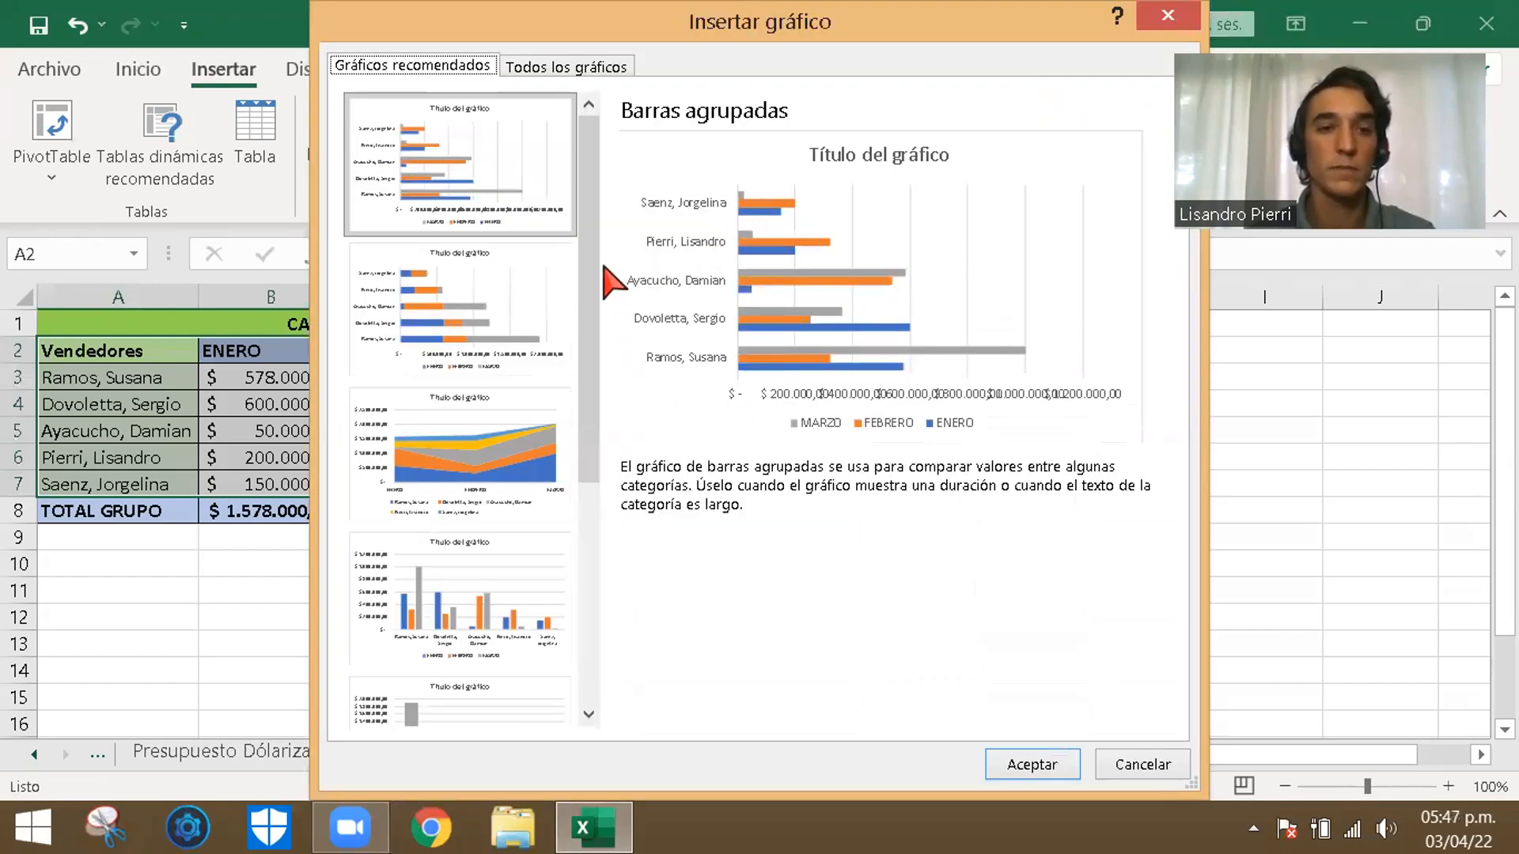
drag(588, 328, 590, 490)
click(584, 77)
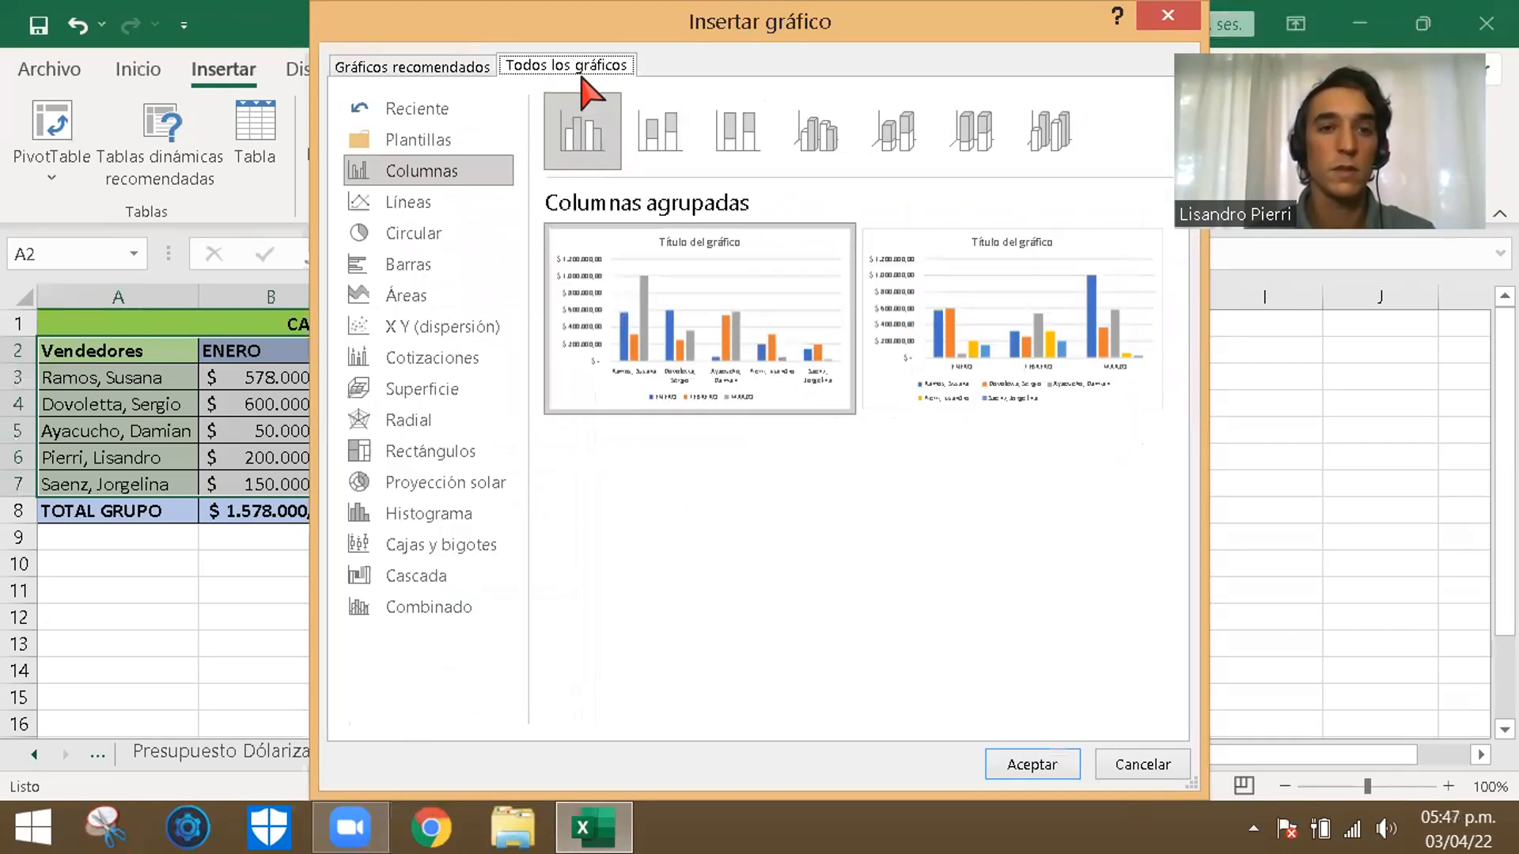
- Preview the other chart categories for the sales data, such as Líneas, Circular, Barras, Áreas, Cotizaciones and Rectángulos
click(451, 202)
click(431, 233)
click(432, 268)
click(433, 297)
click(435, 327)
click(437, 359)
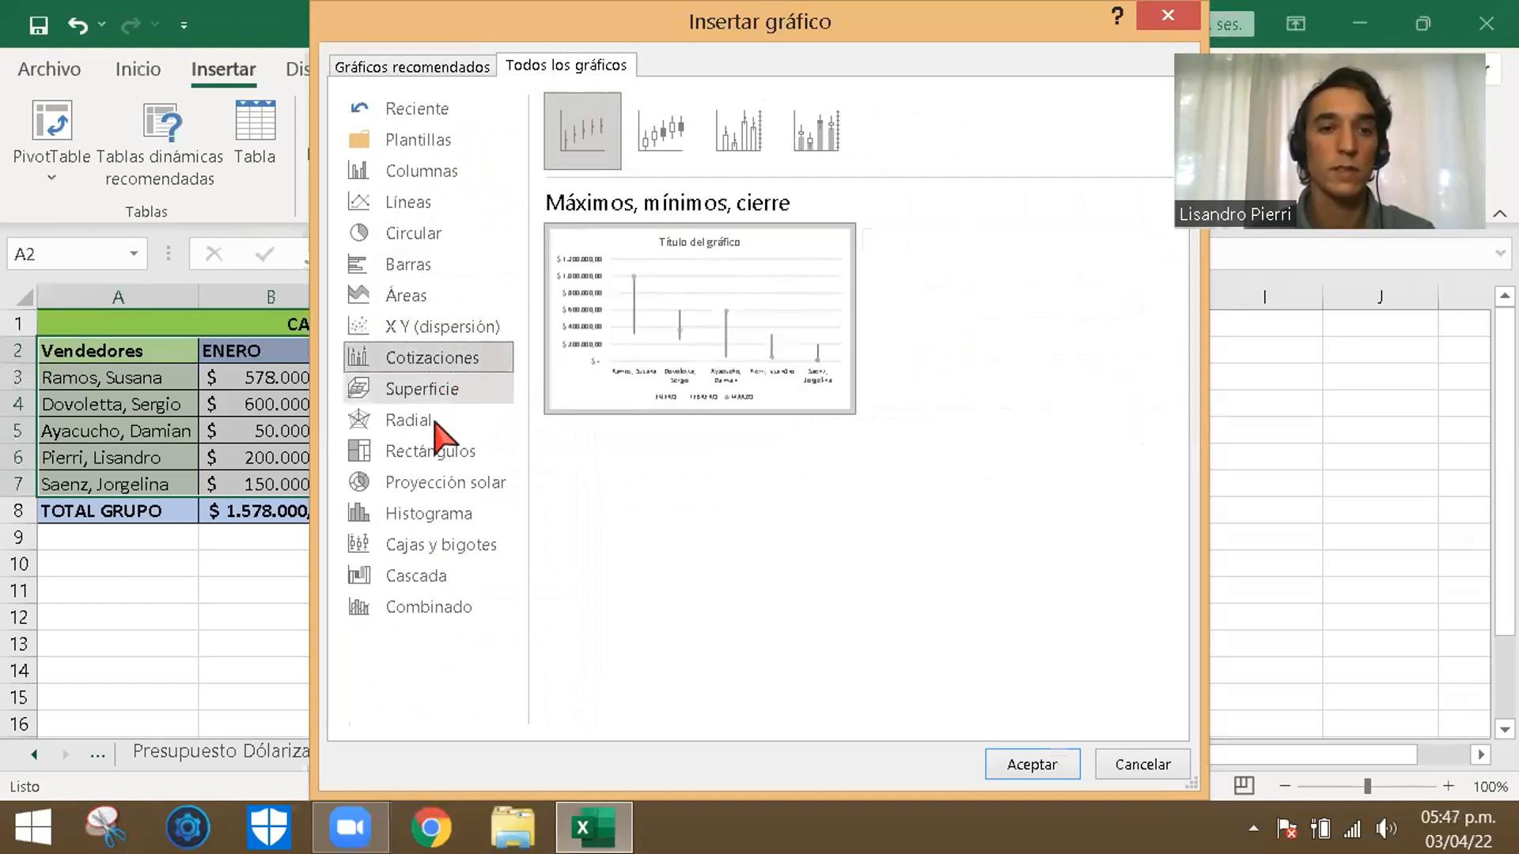
click(434, 389)
click(439, 451)
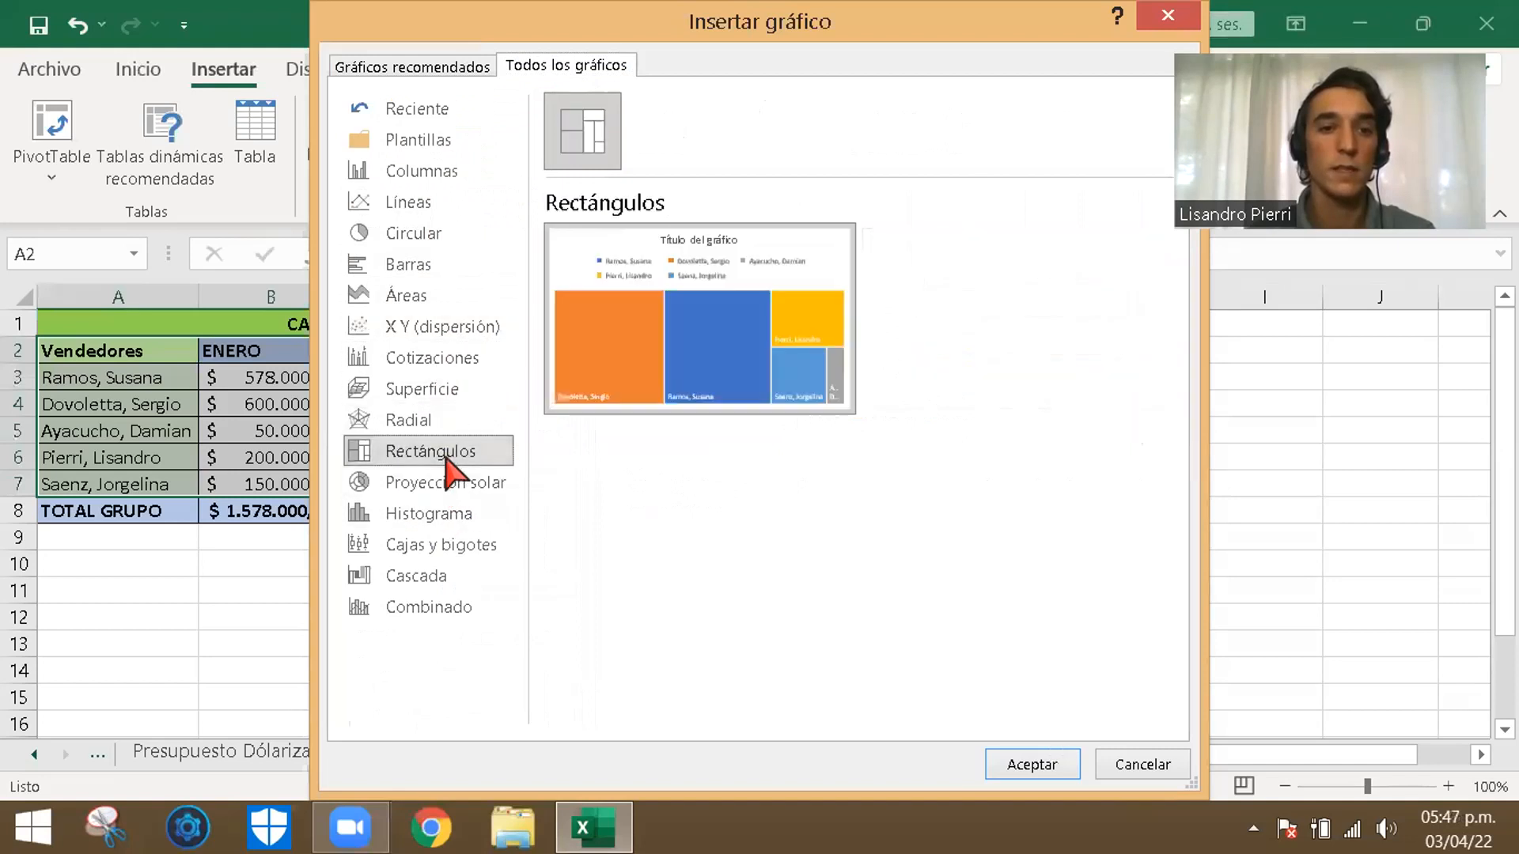
click(434, 203)
- Compare the Columnas variants for the sales data, including stacked, 100% stacked and 3D columns
click(475, 171)
click(655, 131)
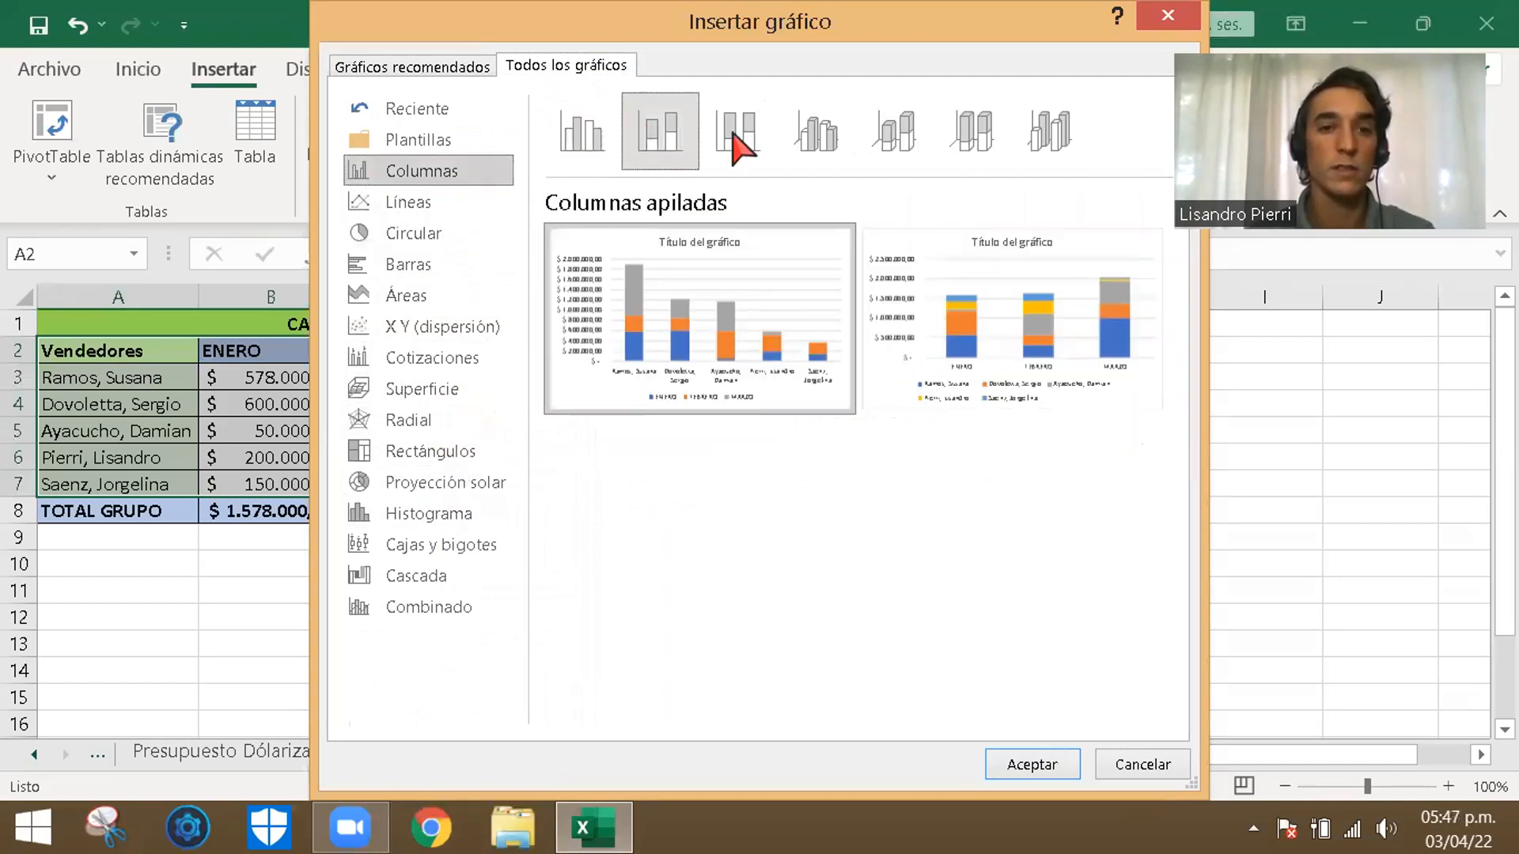
click(738, 139)
click(815, 141)
click(897, 138)
click(975, 146)
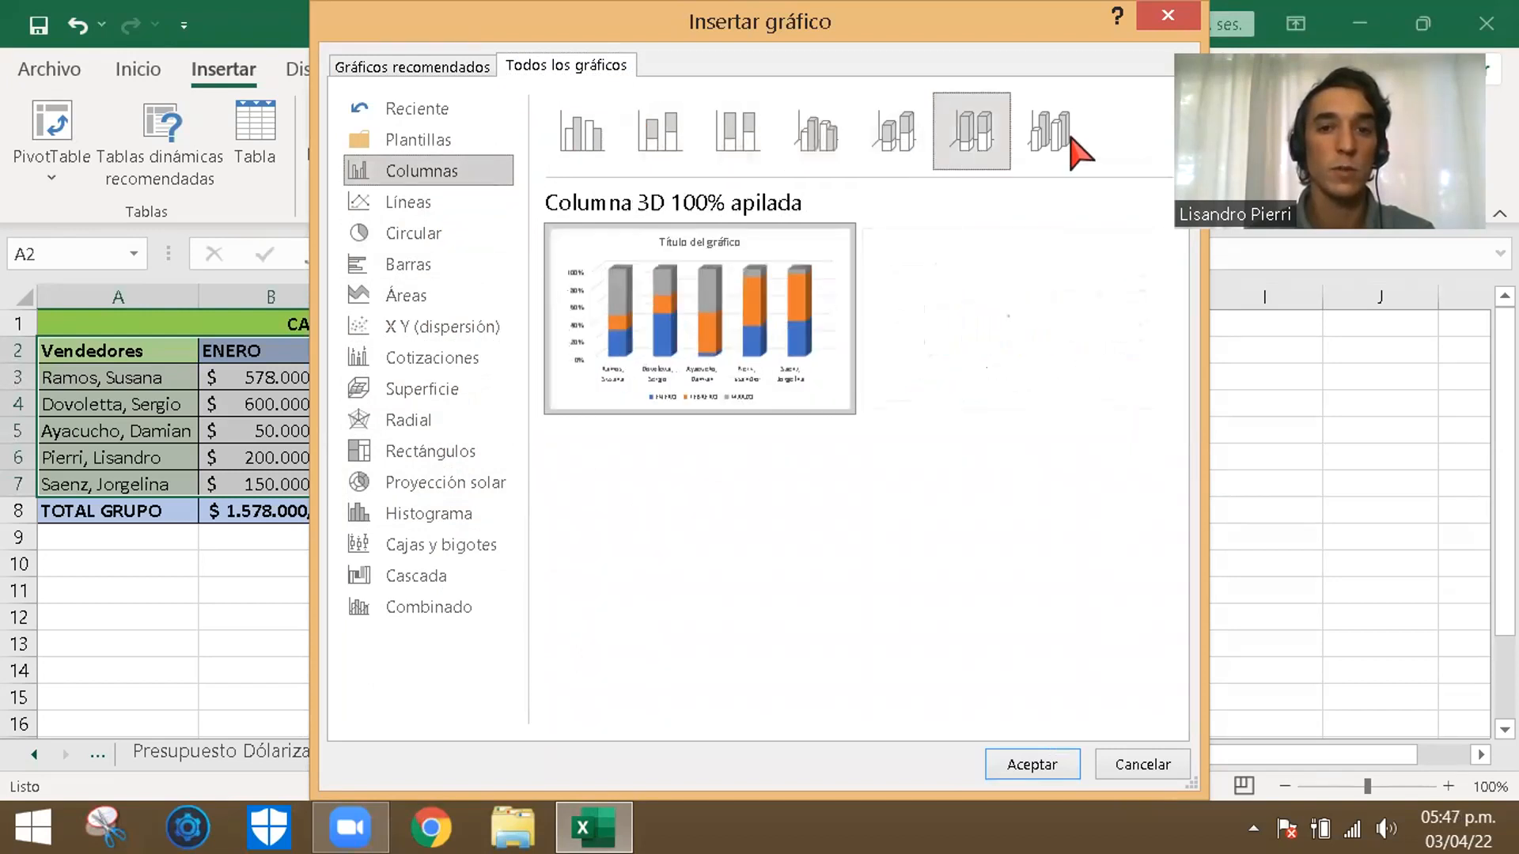
click(1064, 136)
click(665, 131)
- Insert a Columnas agrupadas chart with the sellers as categories and ENERO, FEBRERO and MARZO as series
click(595, 135)
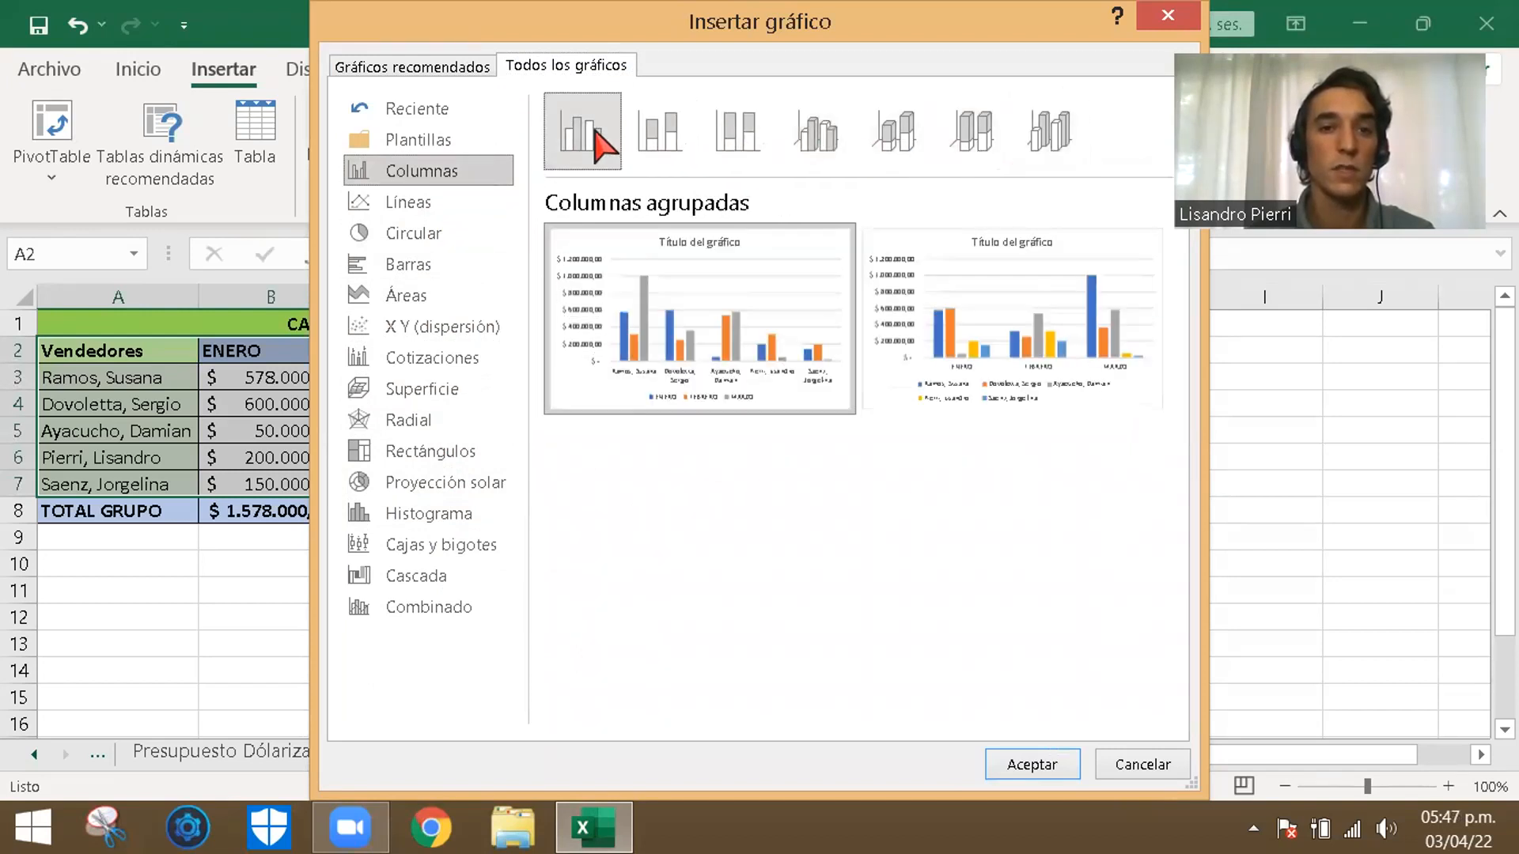
mouse_move(748, 378)
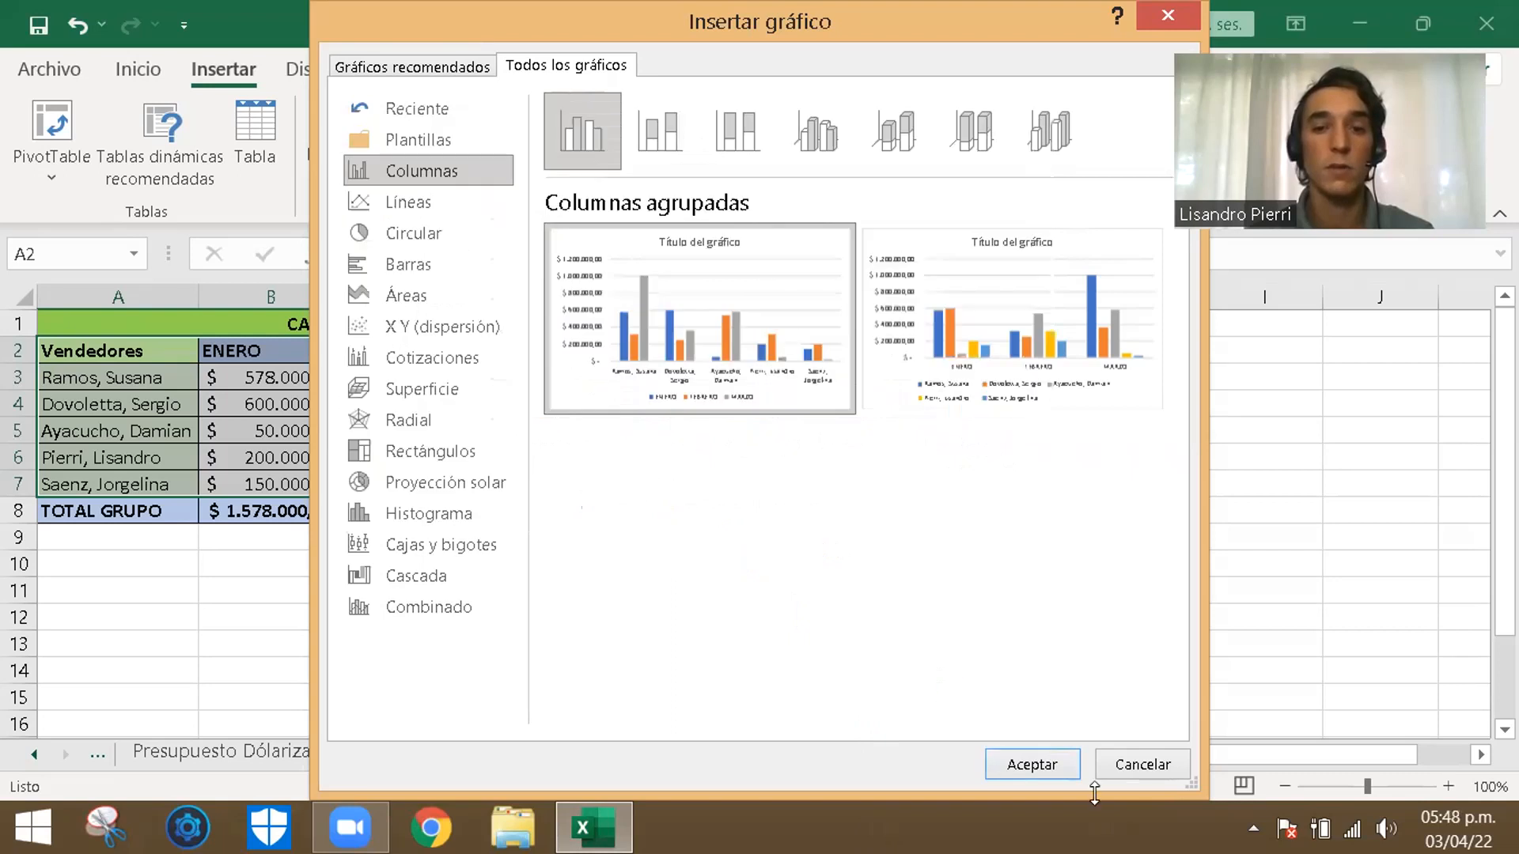
mouse_move(1018, 349)
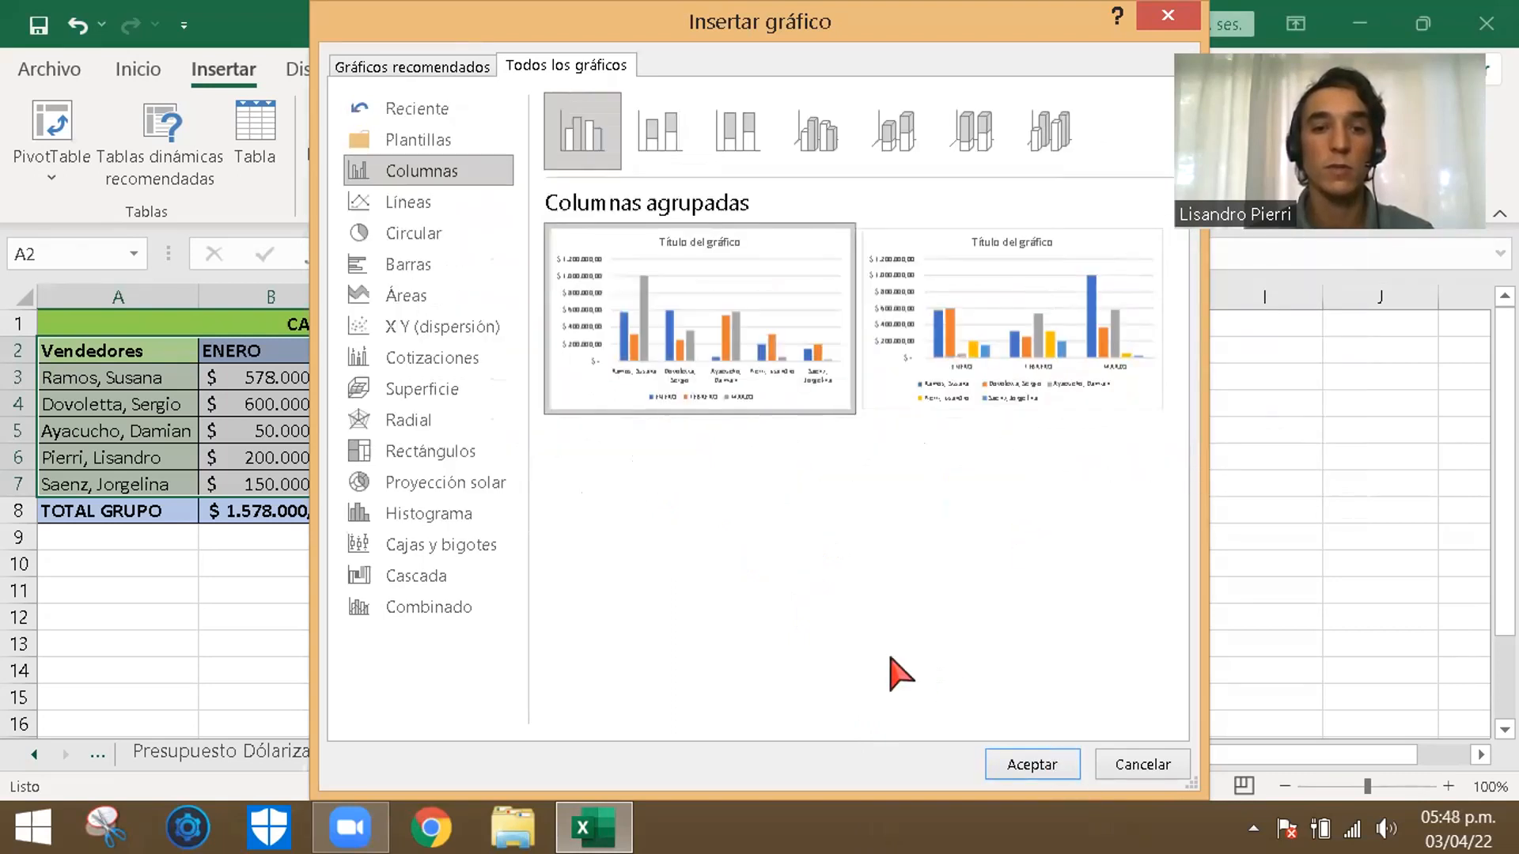
click(1045, 757)
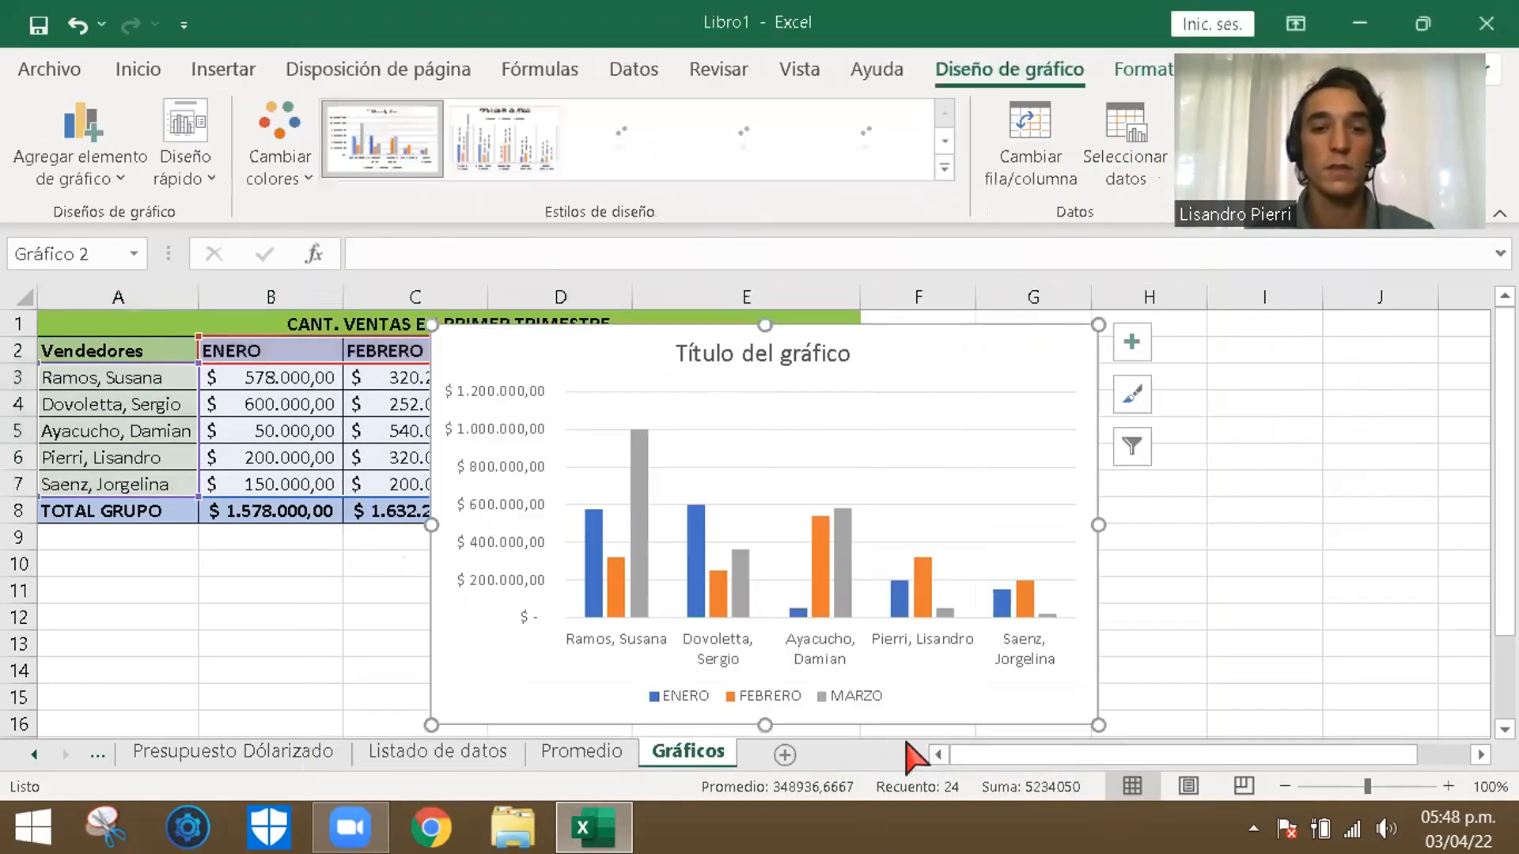
- Move the column chart to the empty rows below the sales table
drag(1504, 483, 1476, 538)
click(965, 465)
drag(922, 612, 583, 669)
scroll(886, 569, up, 3)
scroll(886, 569, down, 5)
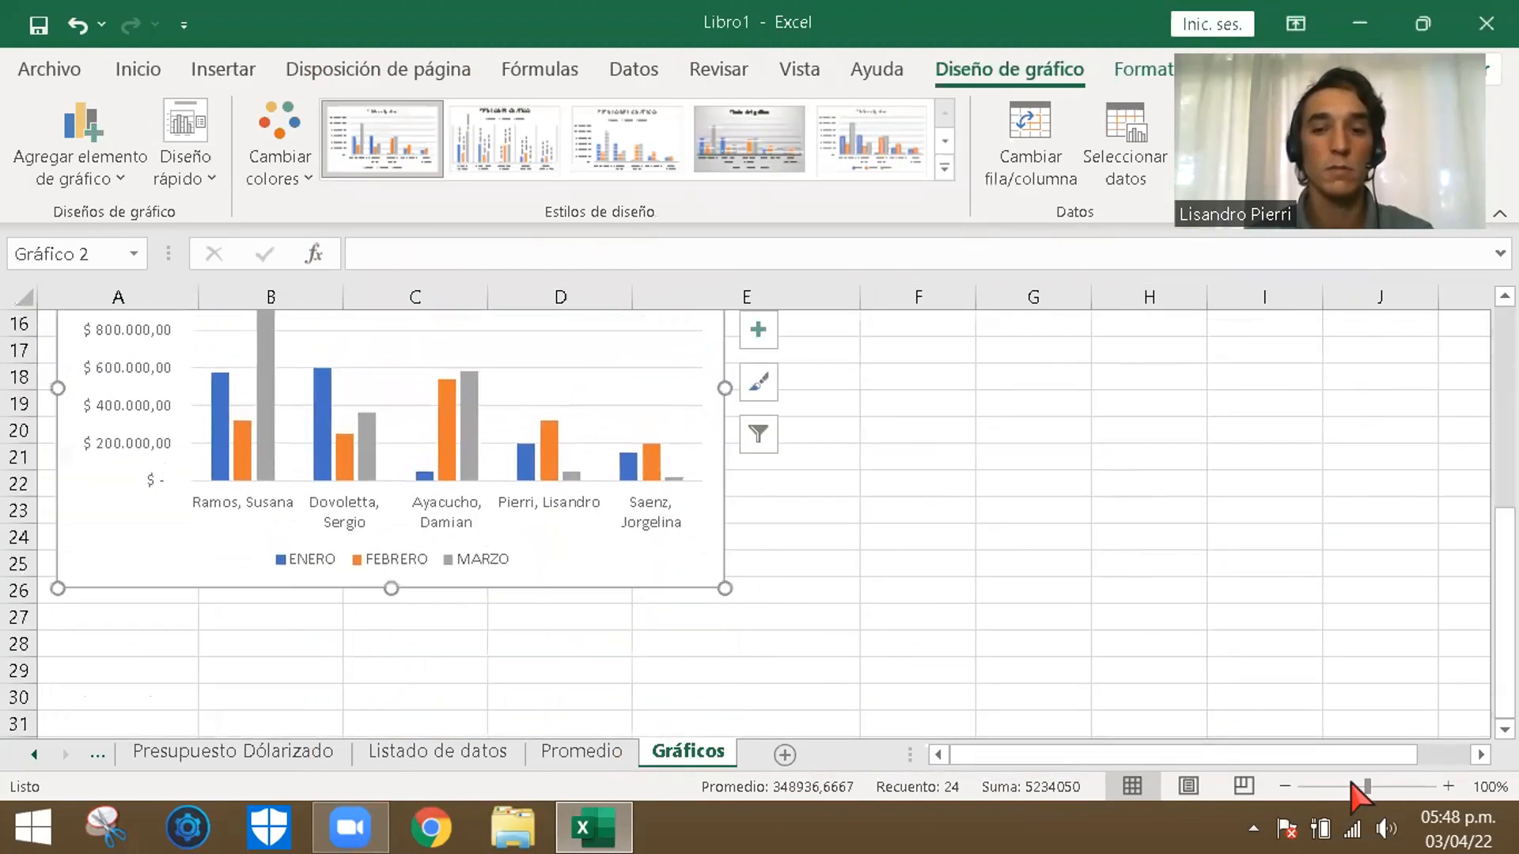
- Widen the ENERO, FEBRERO and MARZO columns (B to D) so that every amount fits
click(1284, 786)
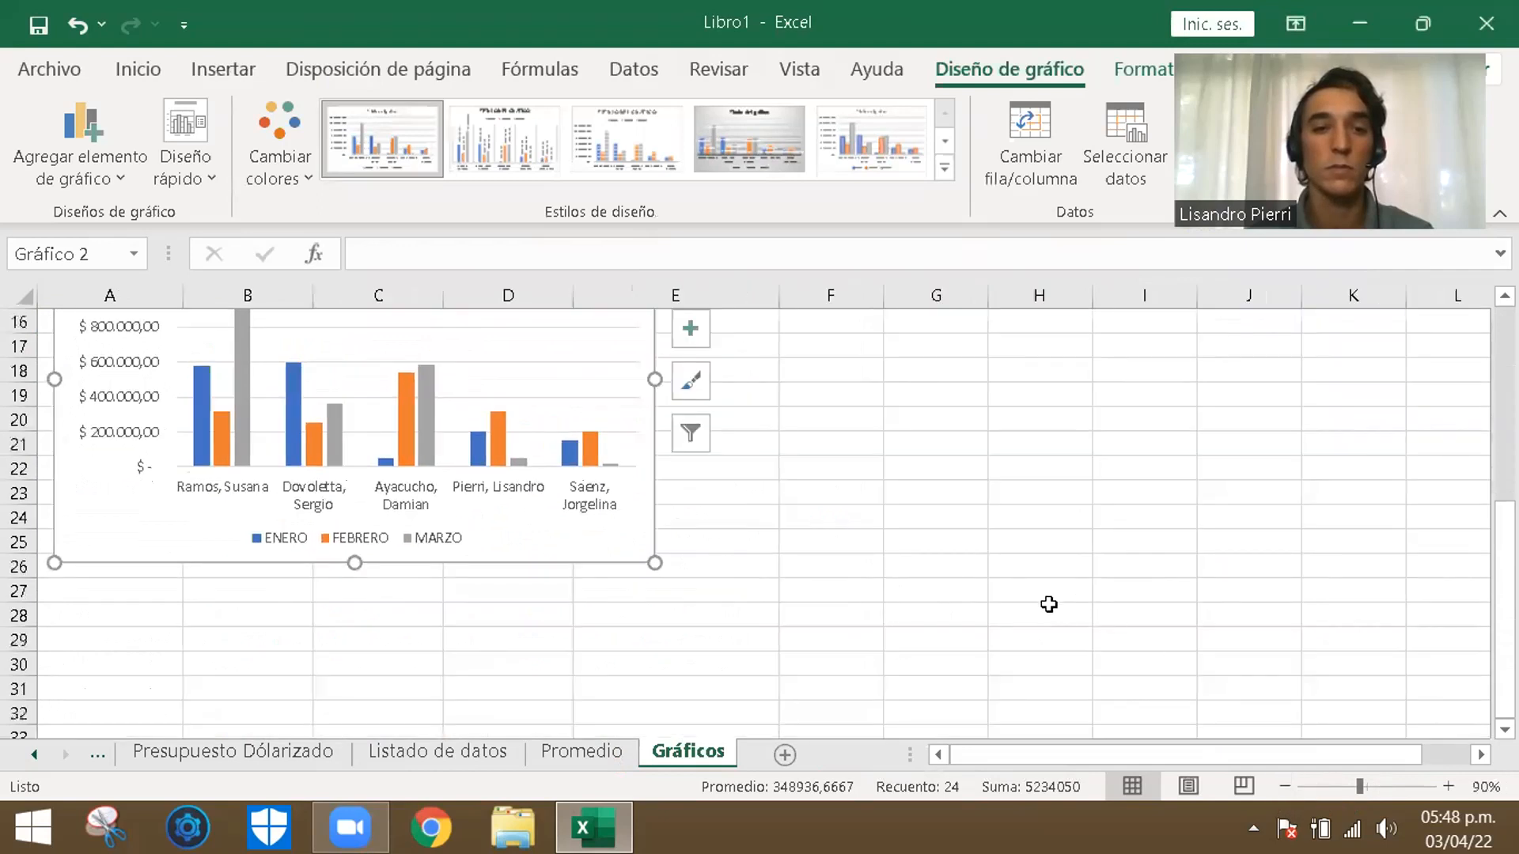
scroll(1046, 605, up, 4)
scroll(1044, 610, up, 1)
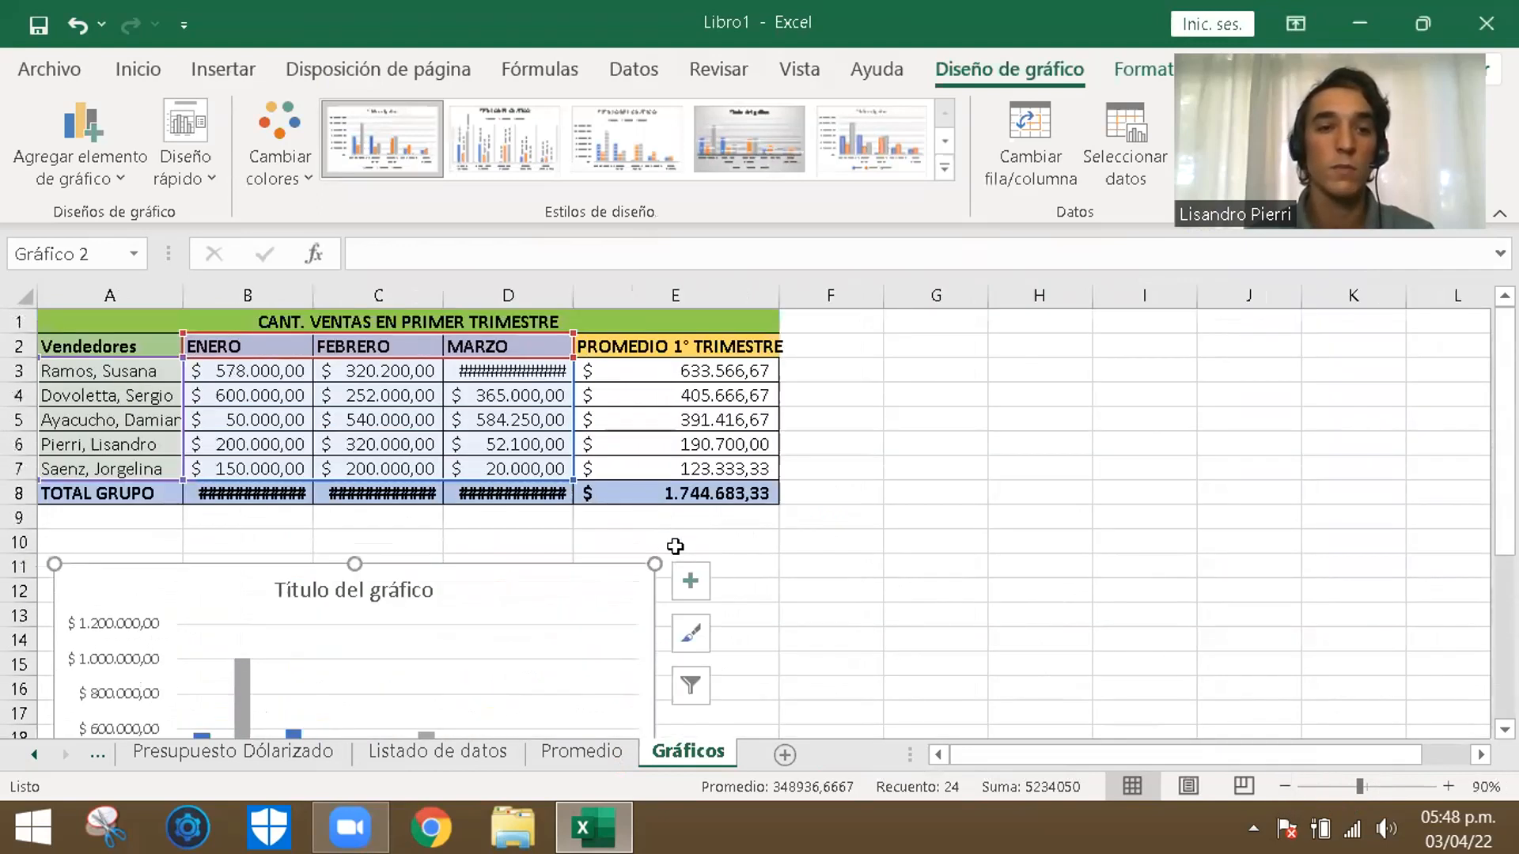
click(902, 502)
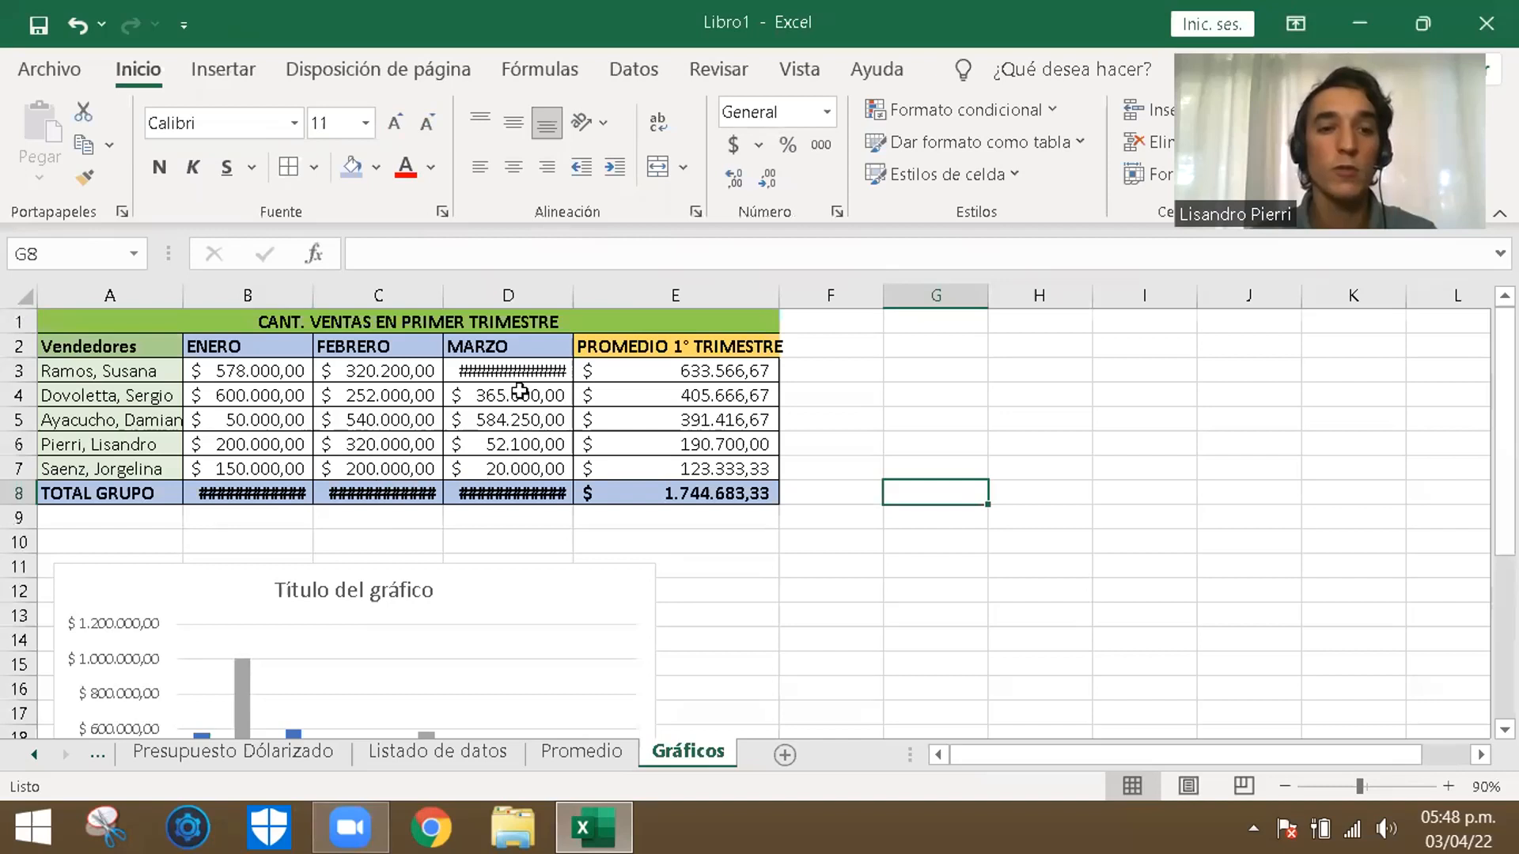
double_click(576, 294)
double_click(441, 296)
drag(314, 297, 333, 305)
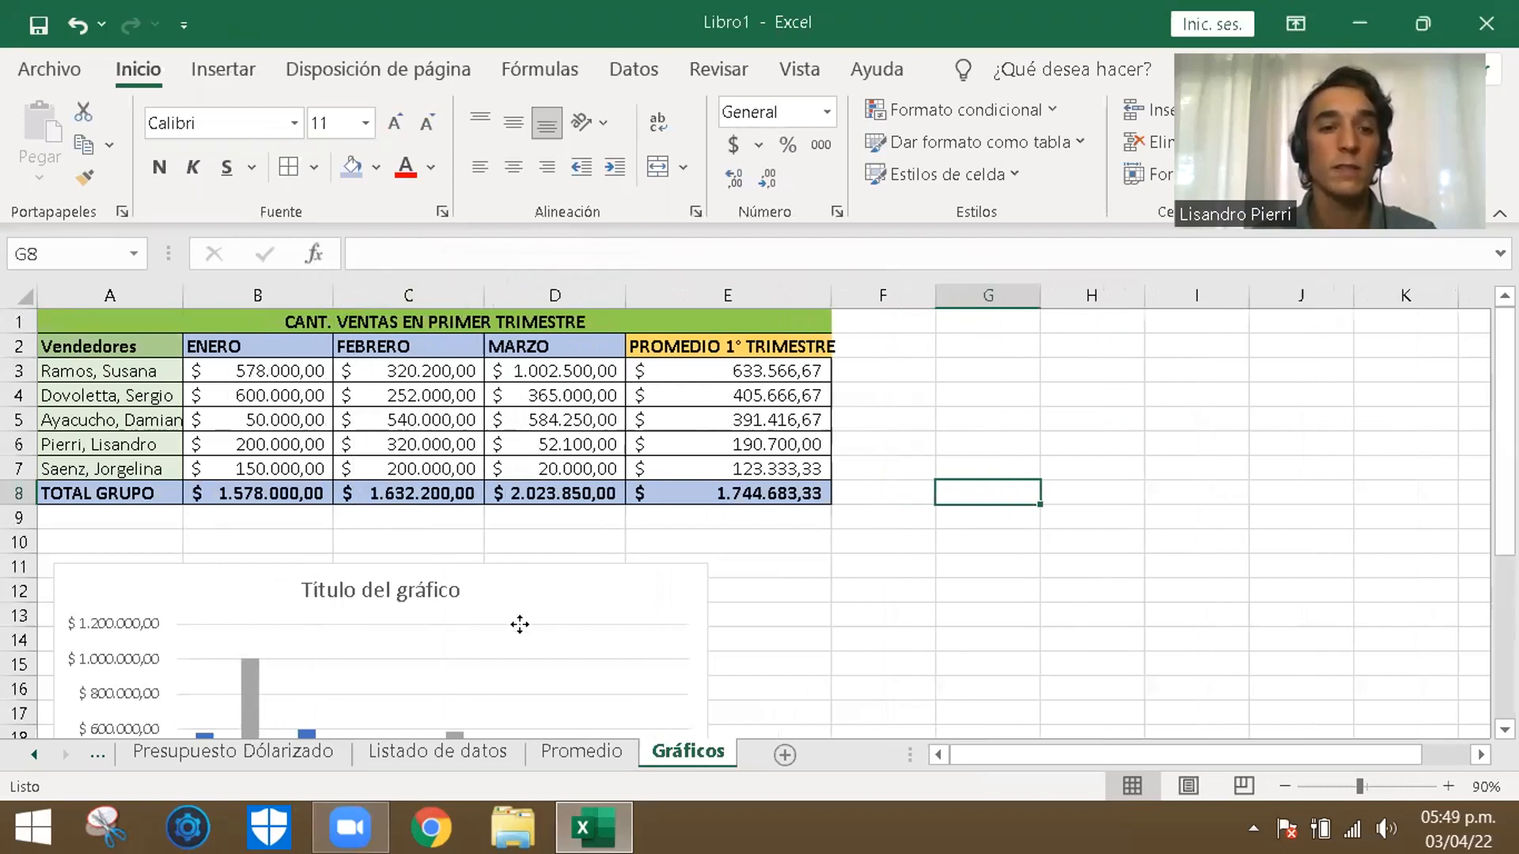
- Move the chart beside the sales table, over columns F to K, and stretch its height down to row 16
click(677, 587)
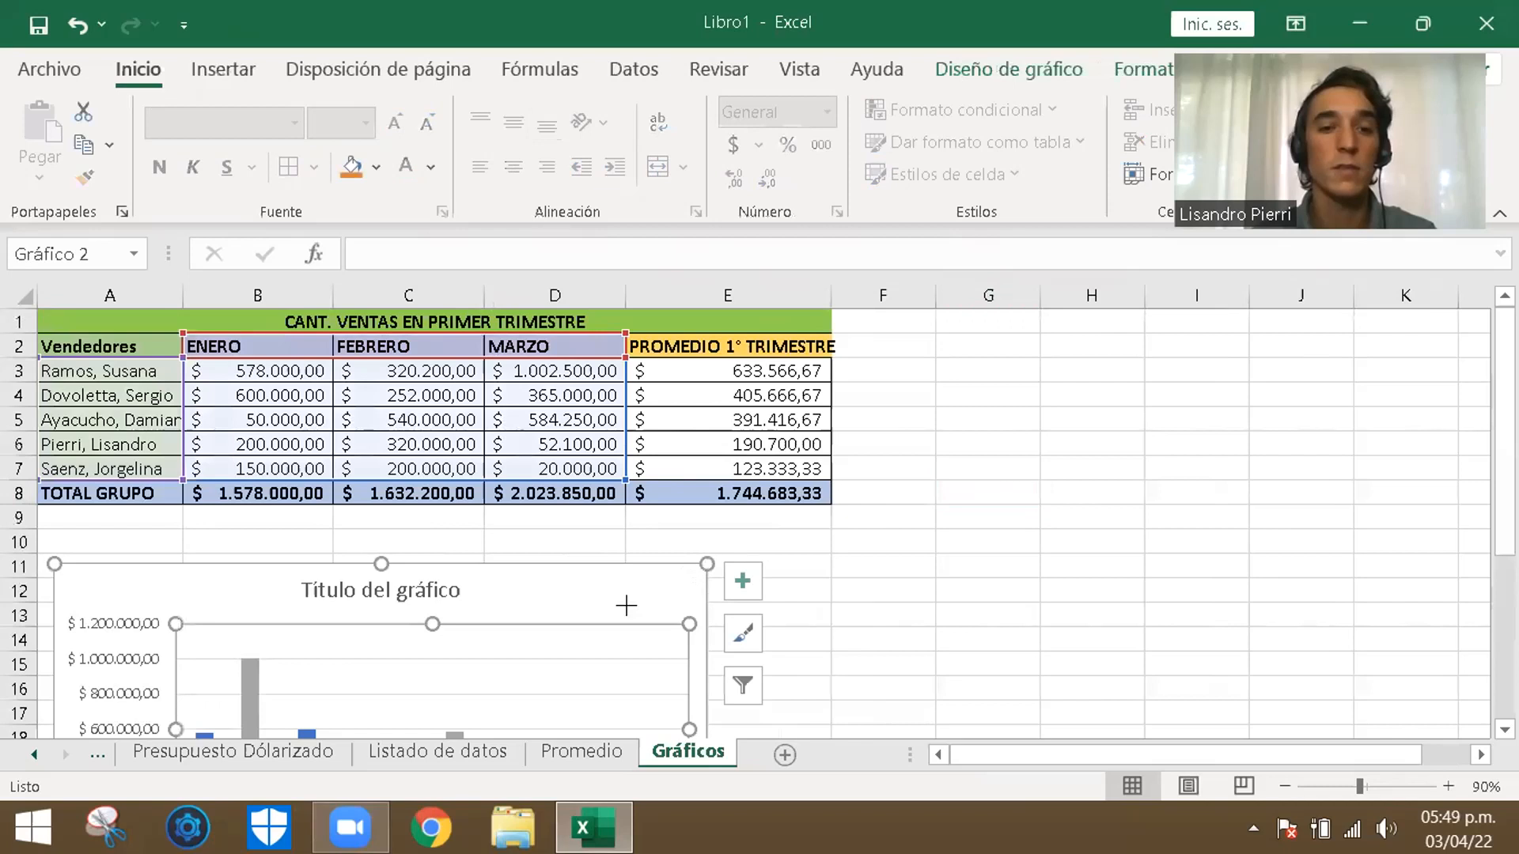
drag(626, 606, 557, 625)
drag(1202, 487, 1253, 406)
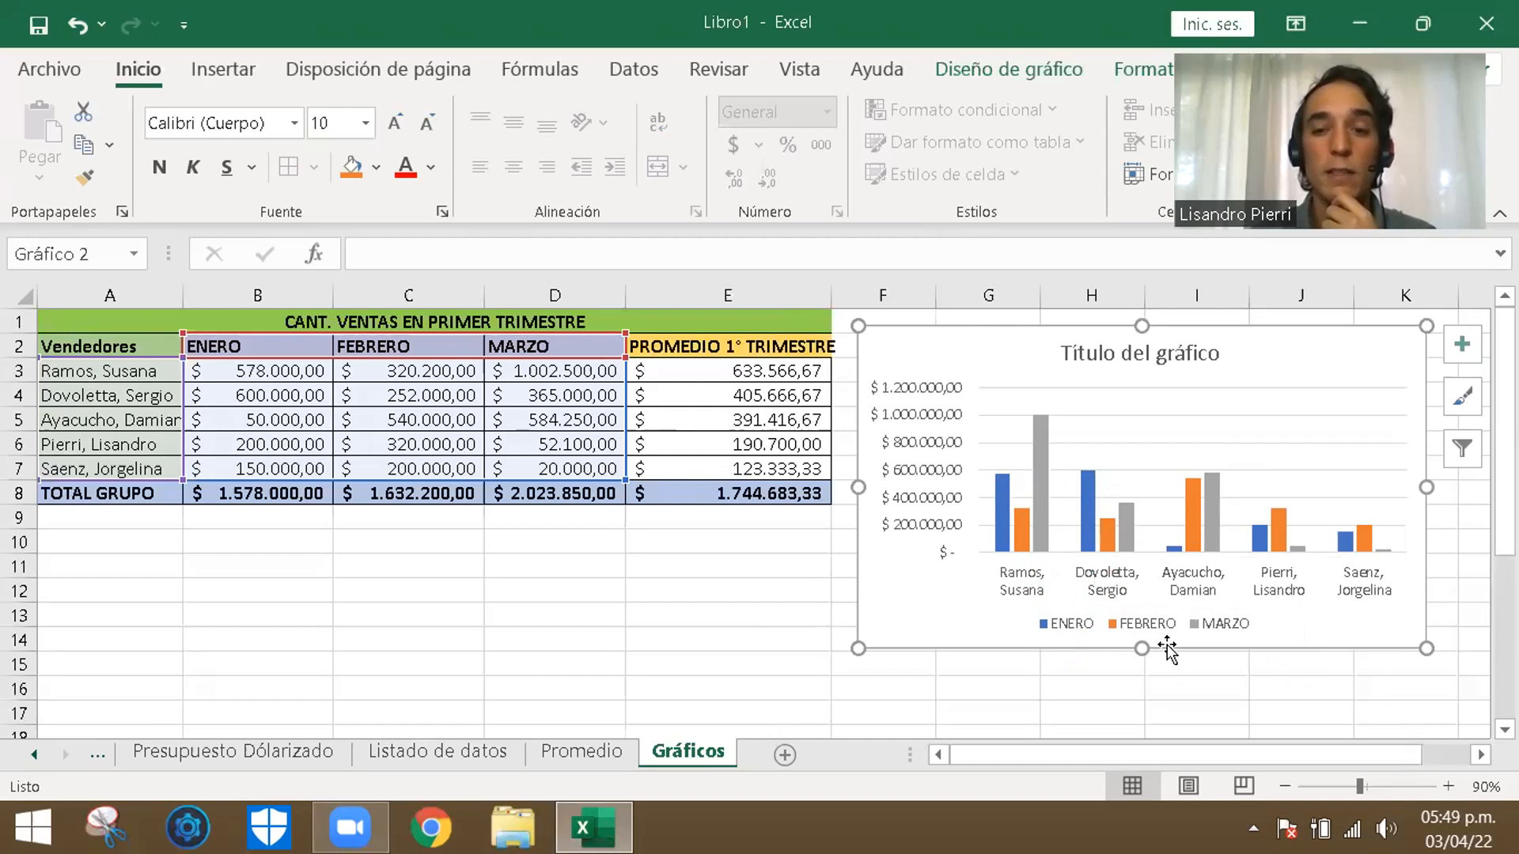
drag(1141, 648, 1141, 696)
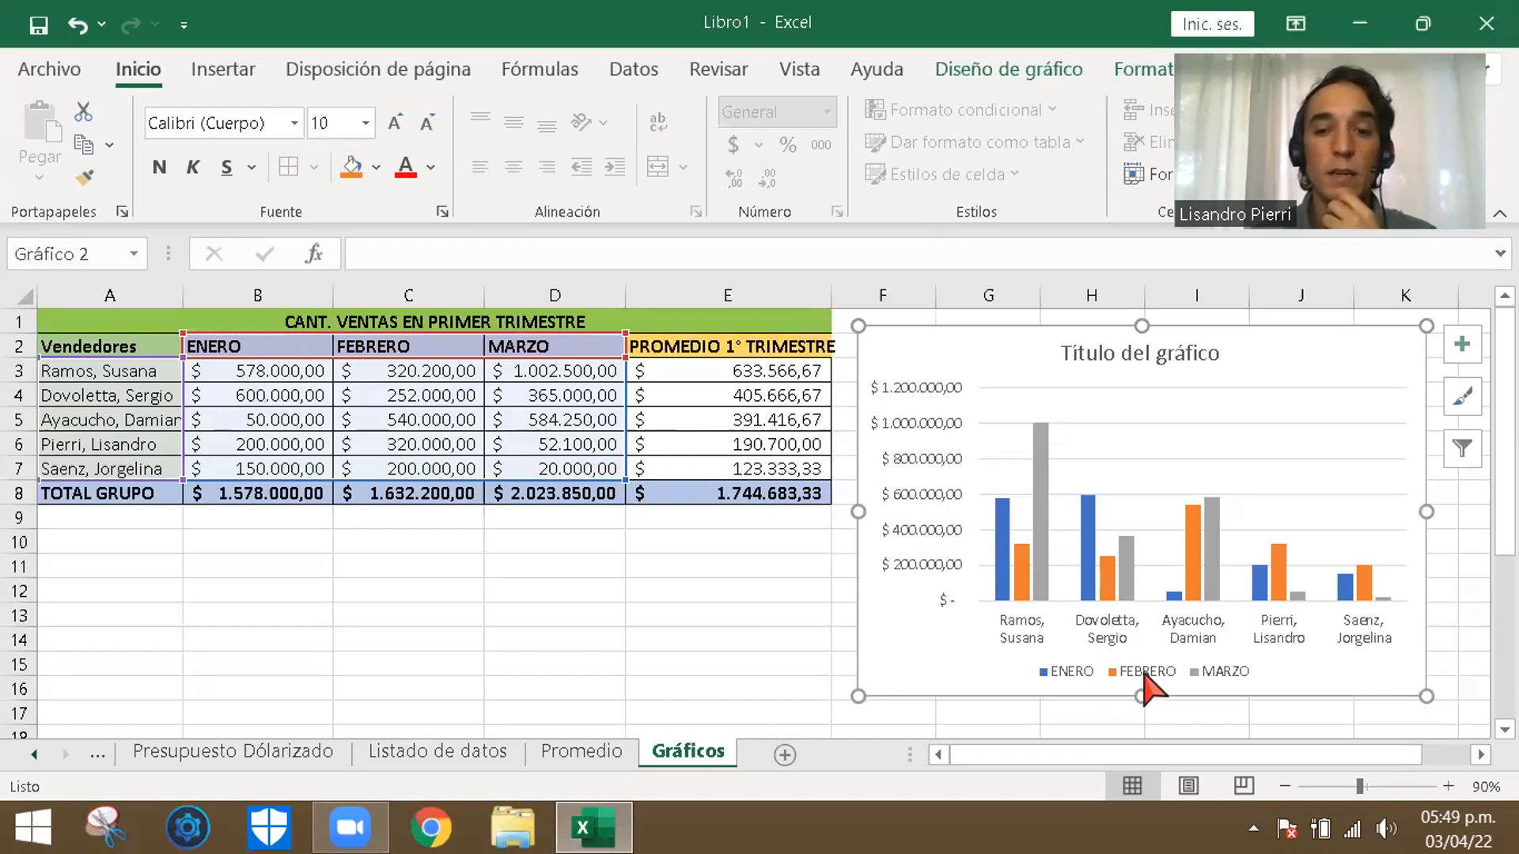
- Apply the chart style with a dark grey background to the sales chart and close the chart area formatting options
mouse_move(1203, 544)
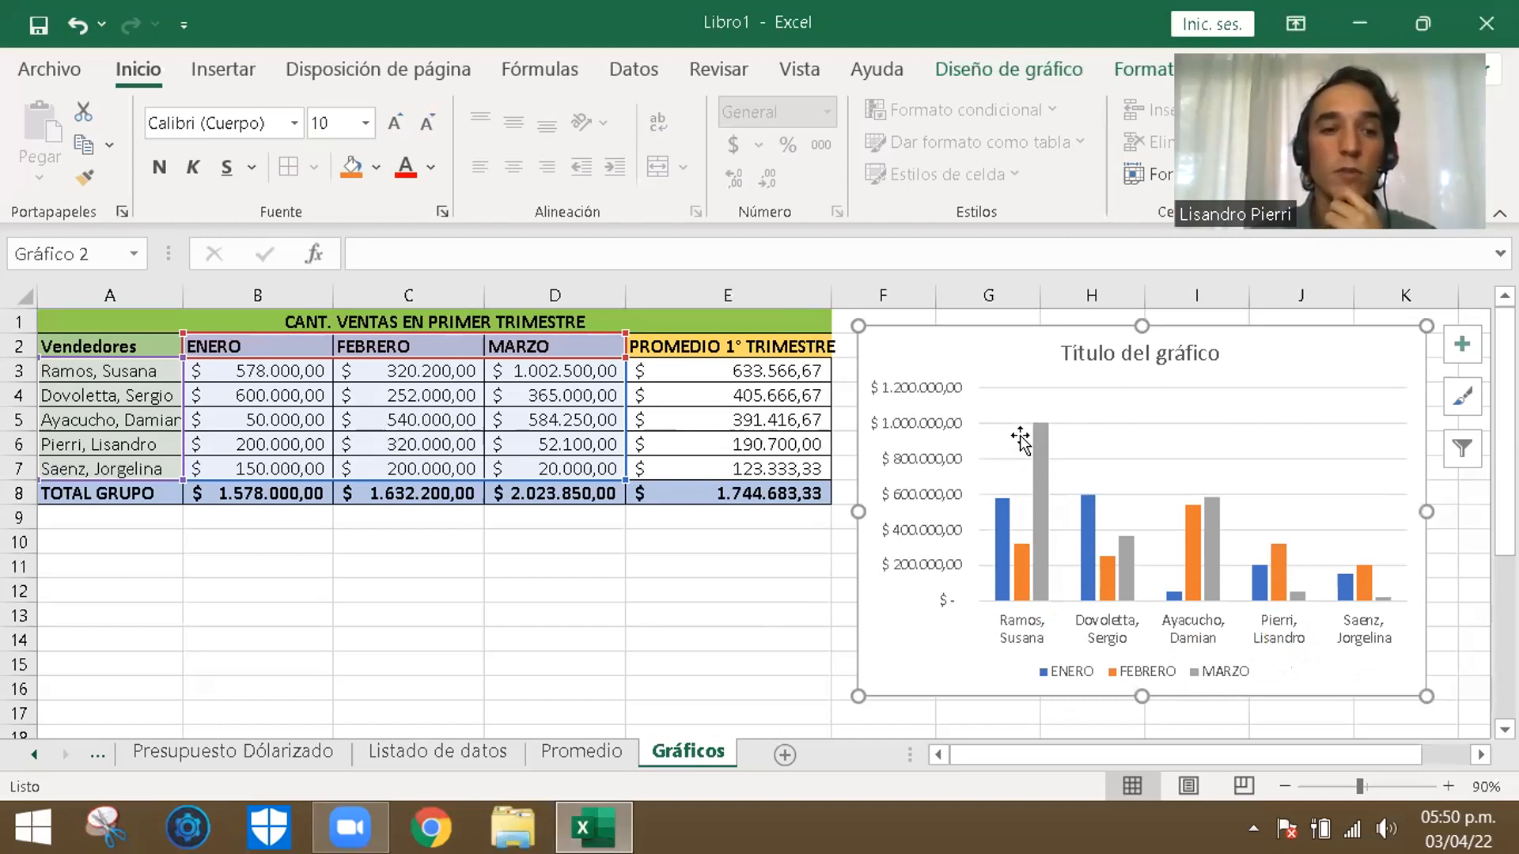
mouse_move(1040, 441)
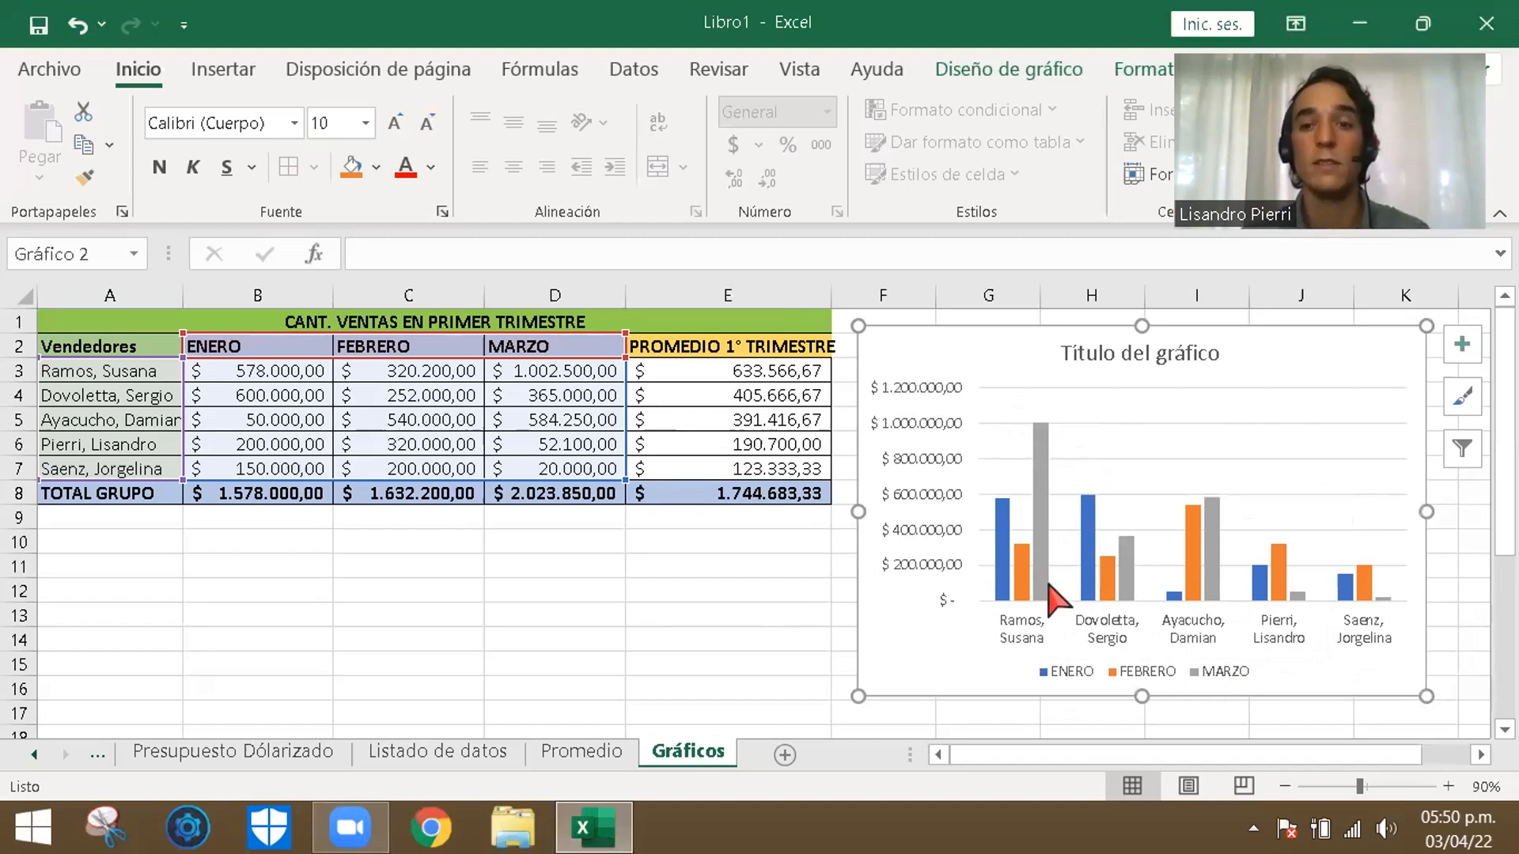
click(1175, 368)
click(1298, 388)
click(1299, 369)
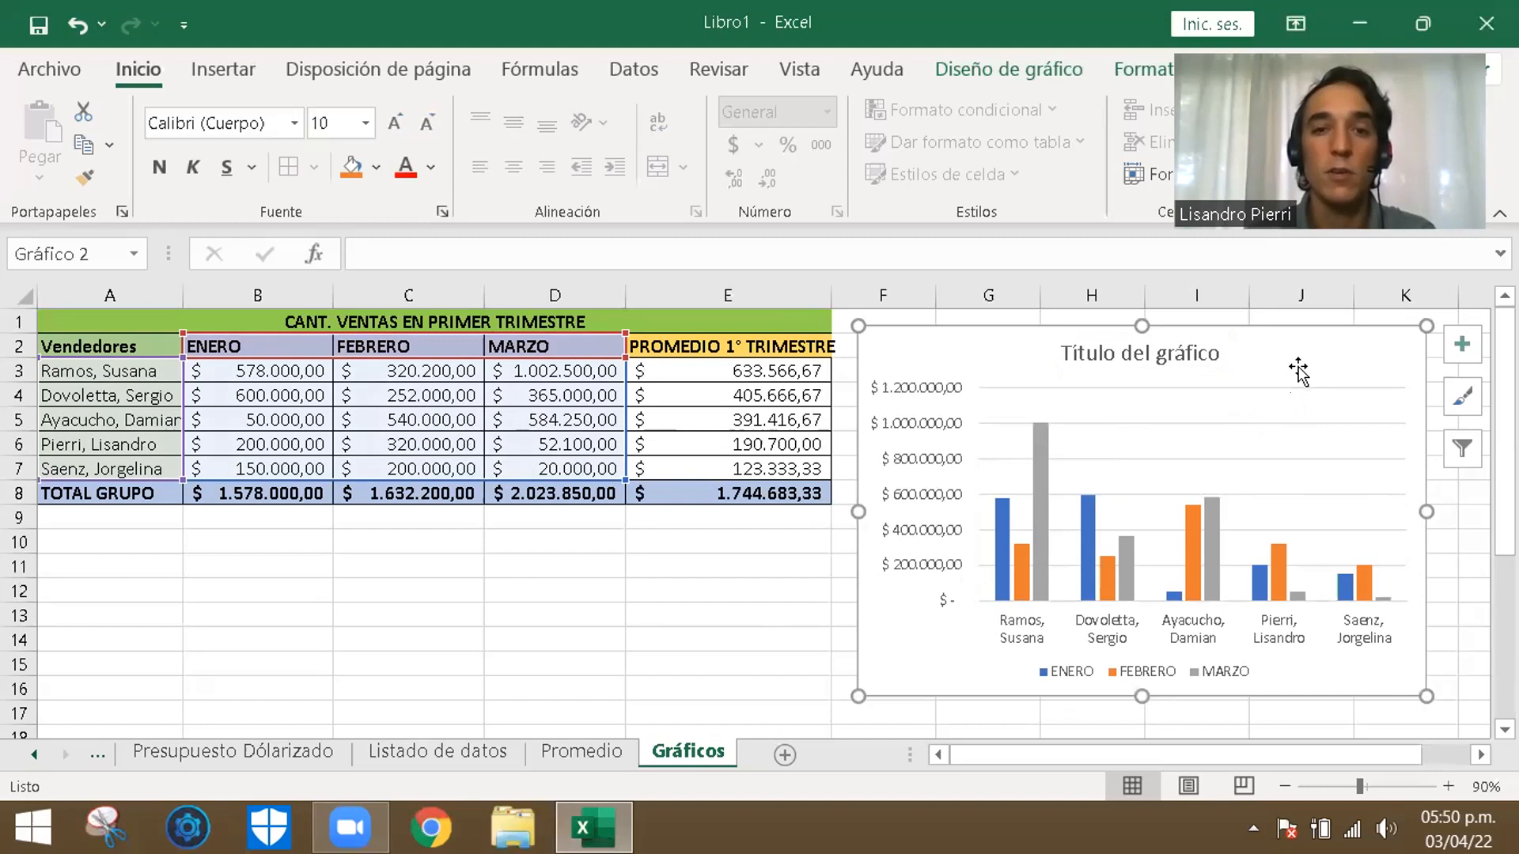
double_click(1298, 369)
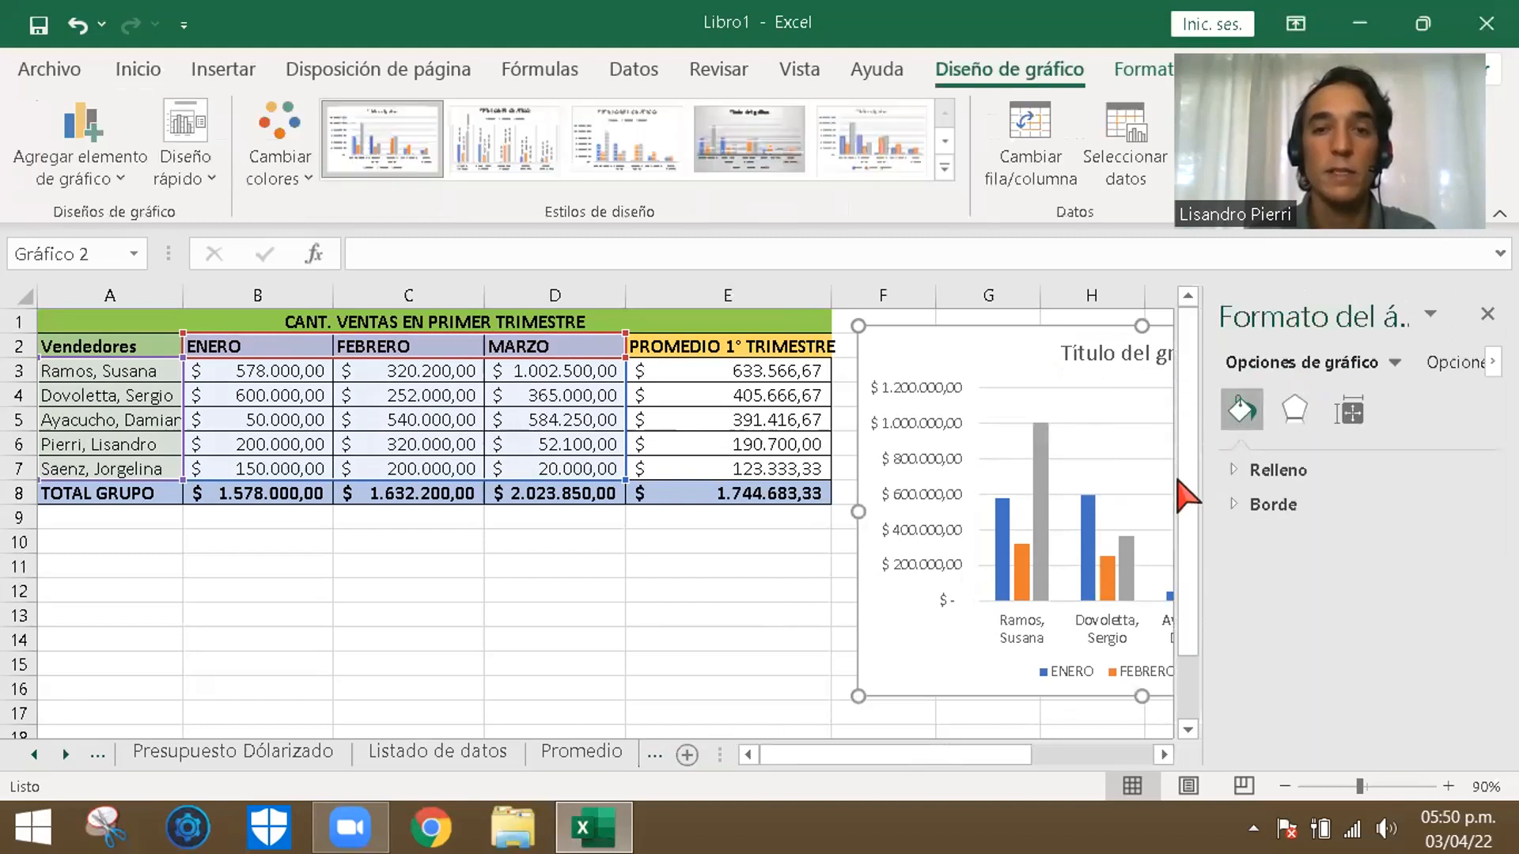
click(946, 142)
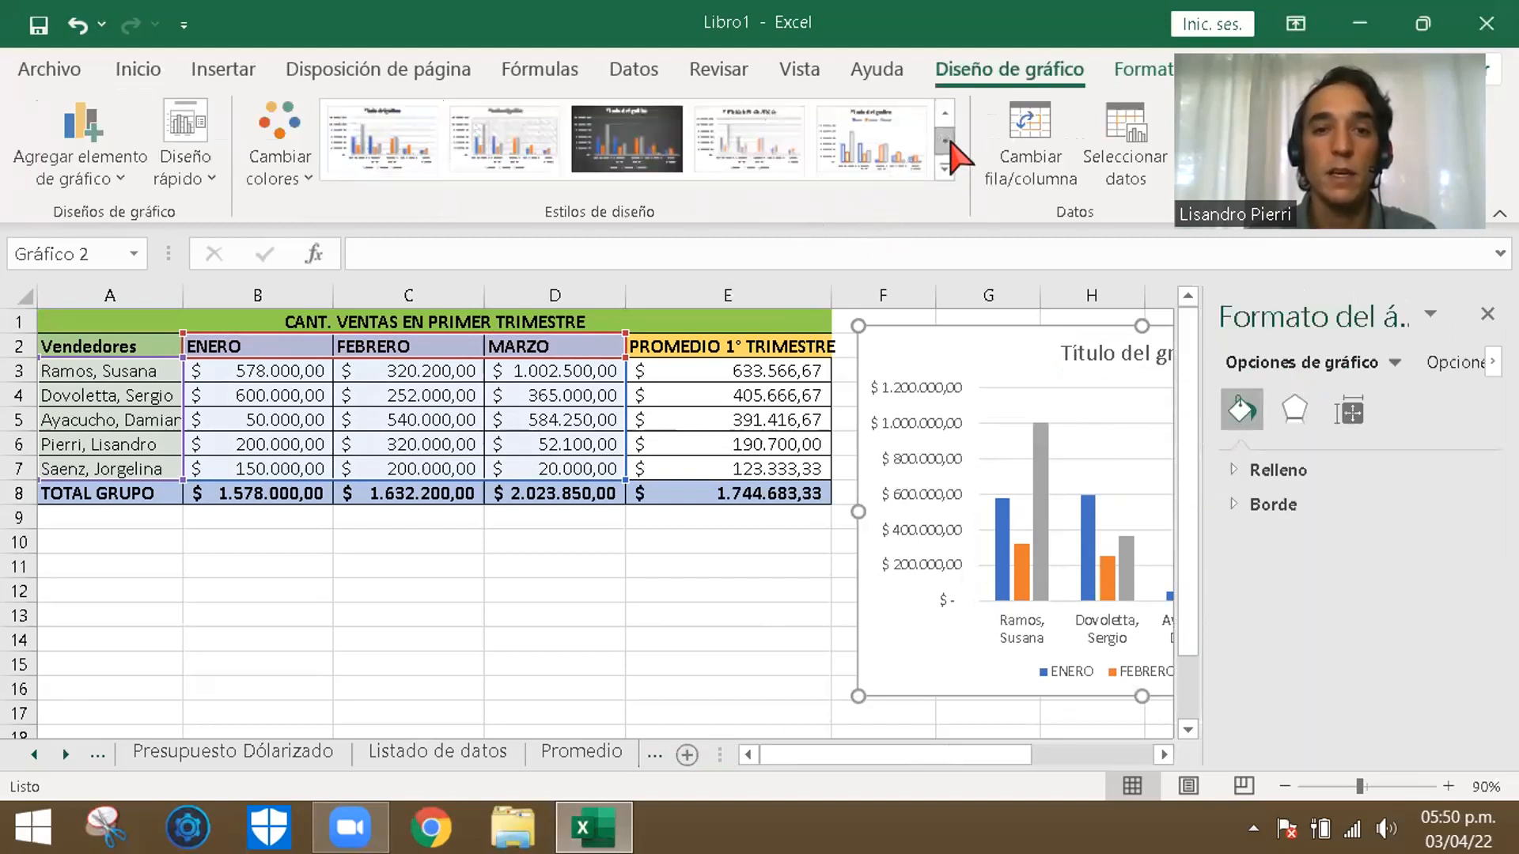
click(649, 154)
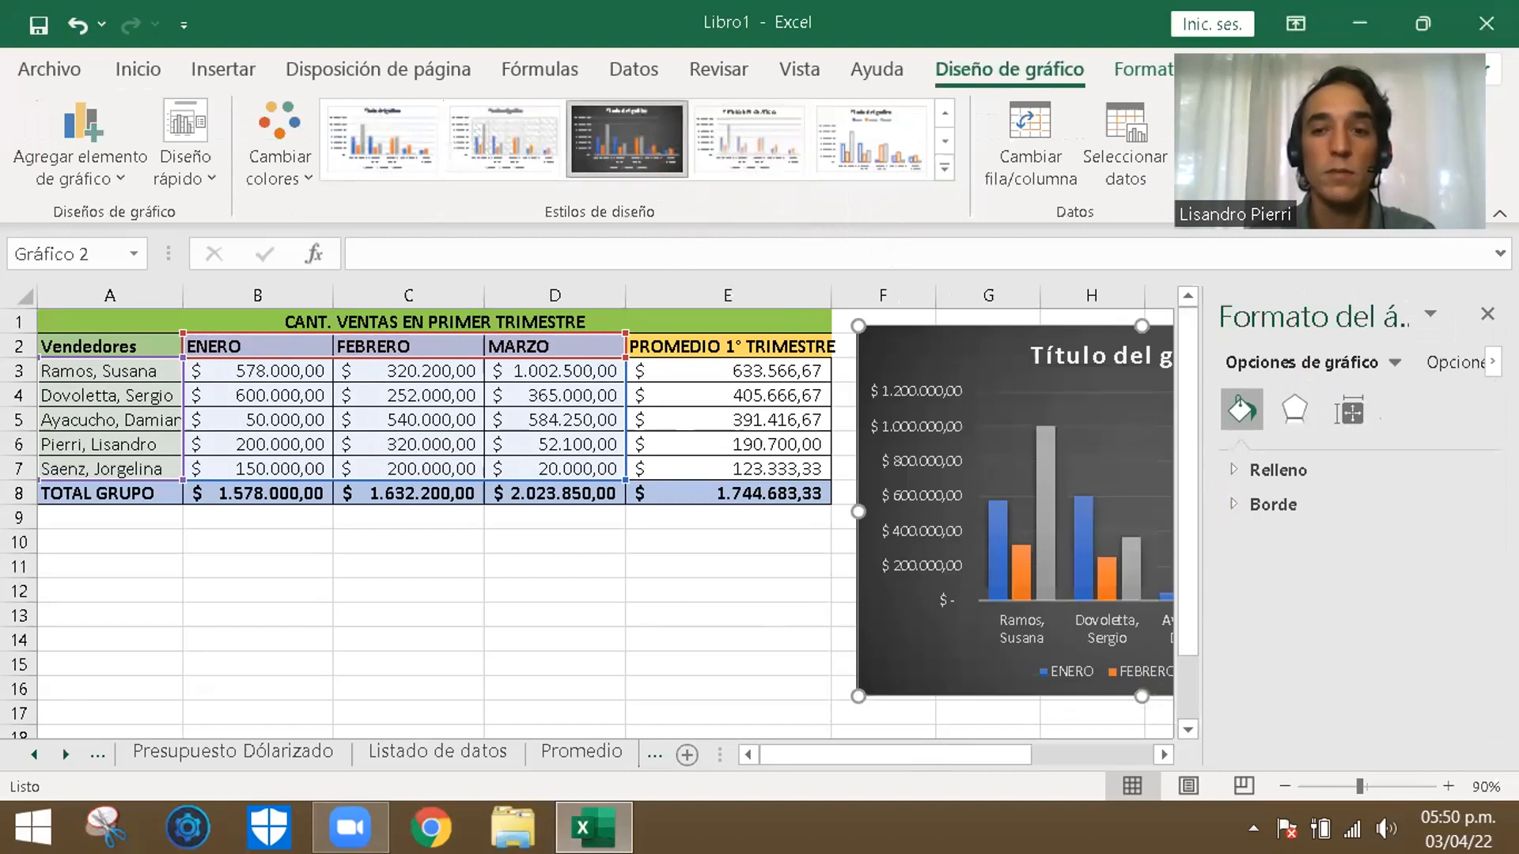
click(1488, 314)
- Replace the chart's placeholder title with "Ventas"
click(1191, 356)
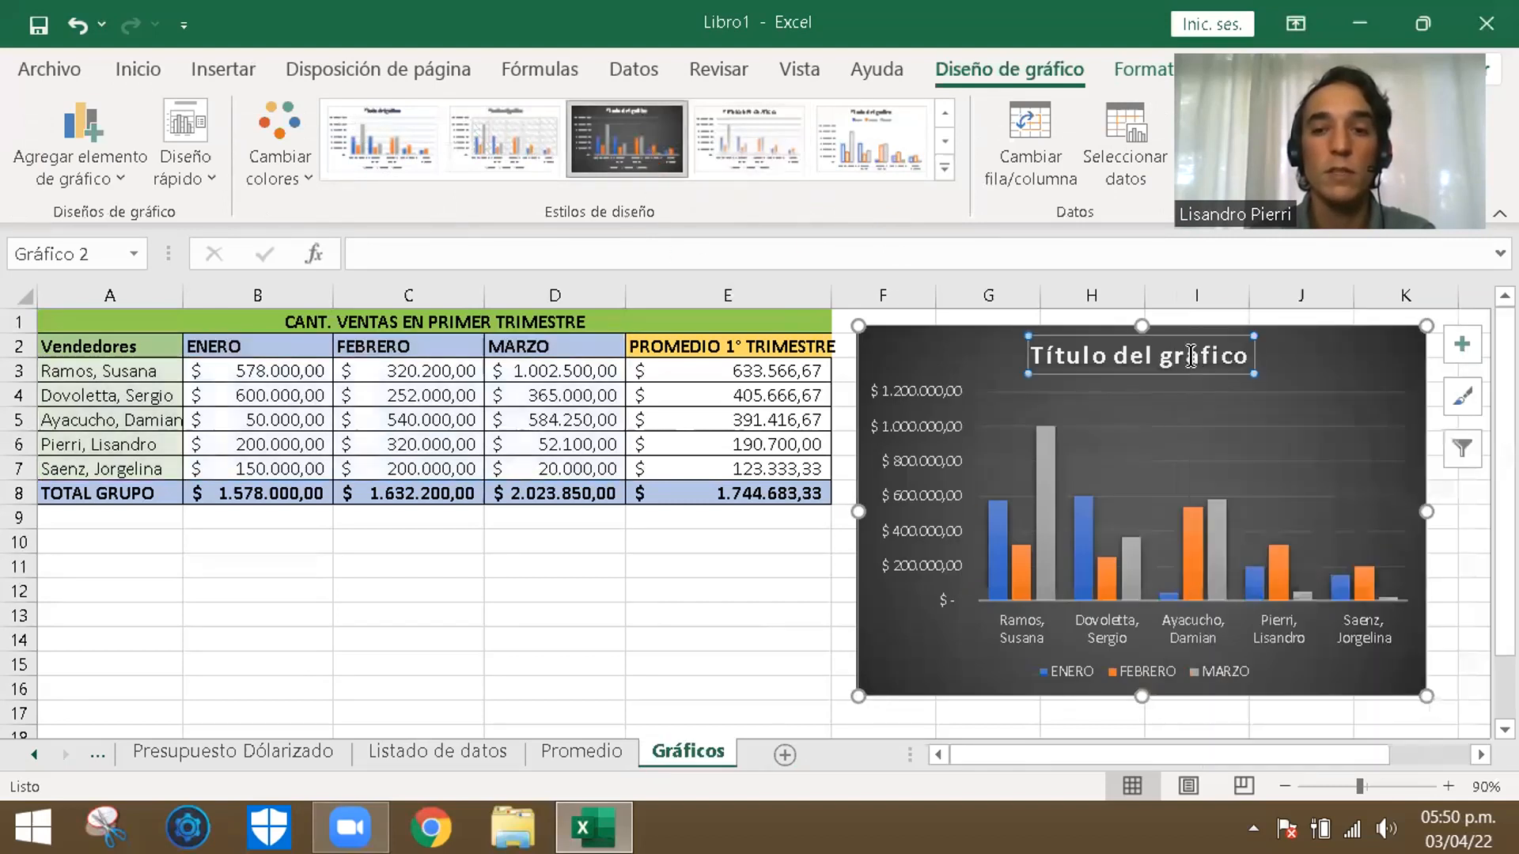
click(1237, 355)
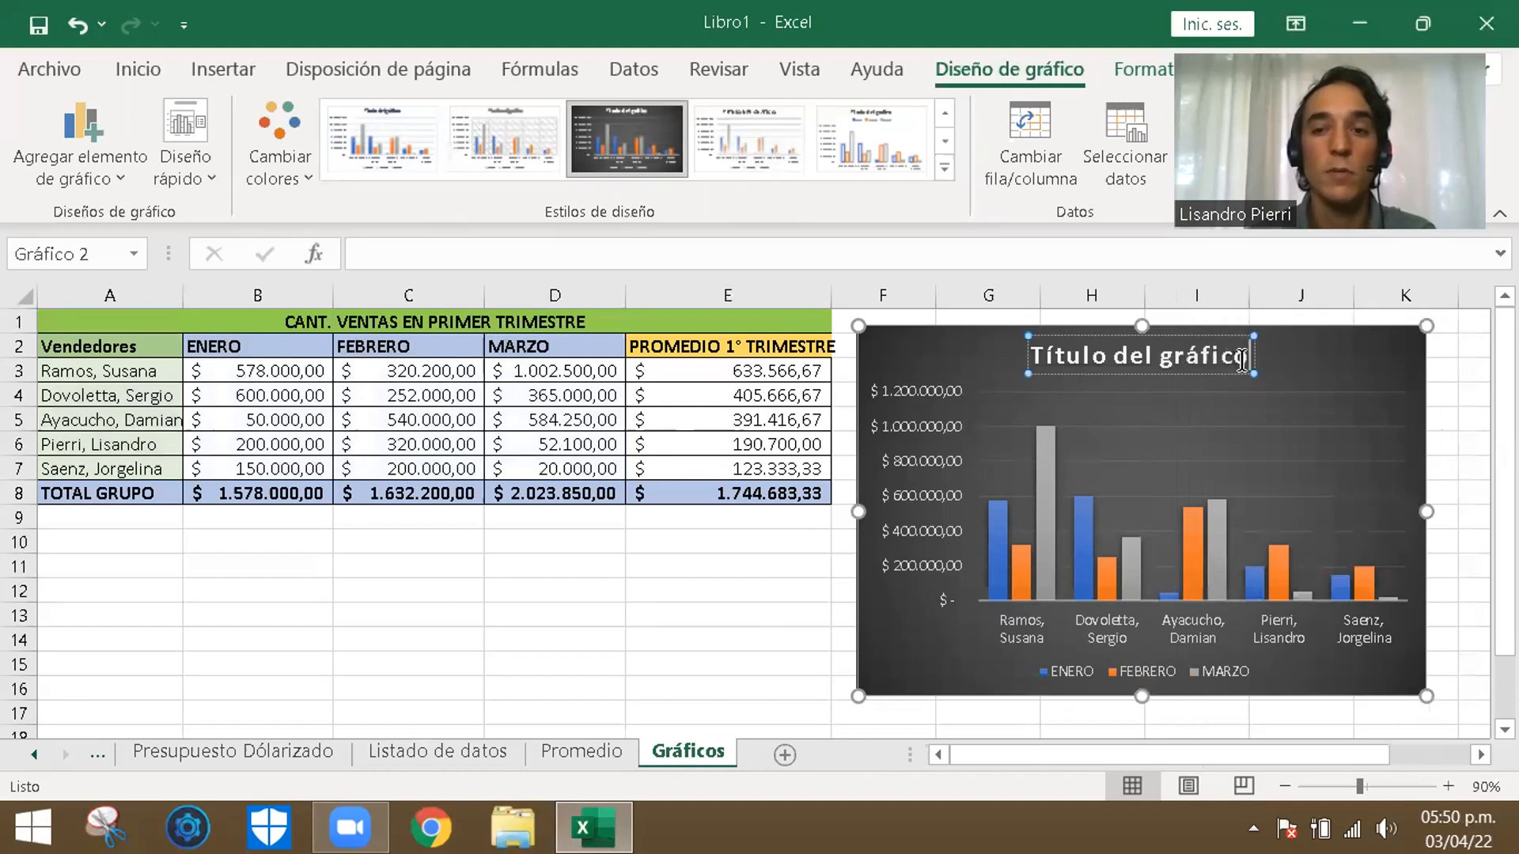
drag(1246, 358, 1032, 360)
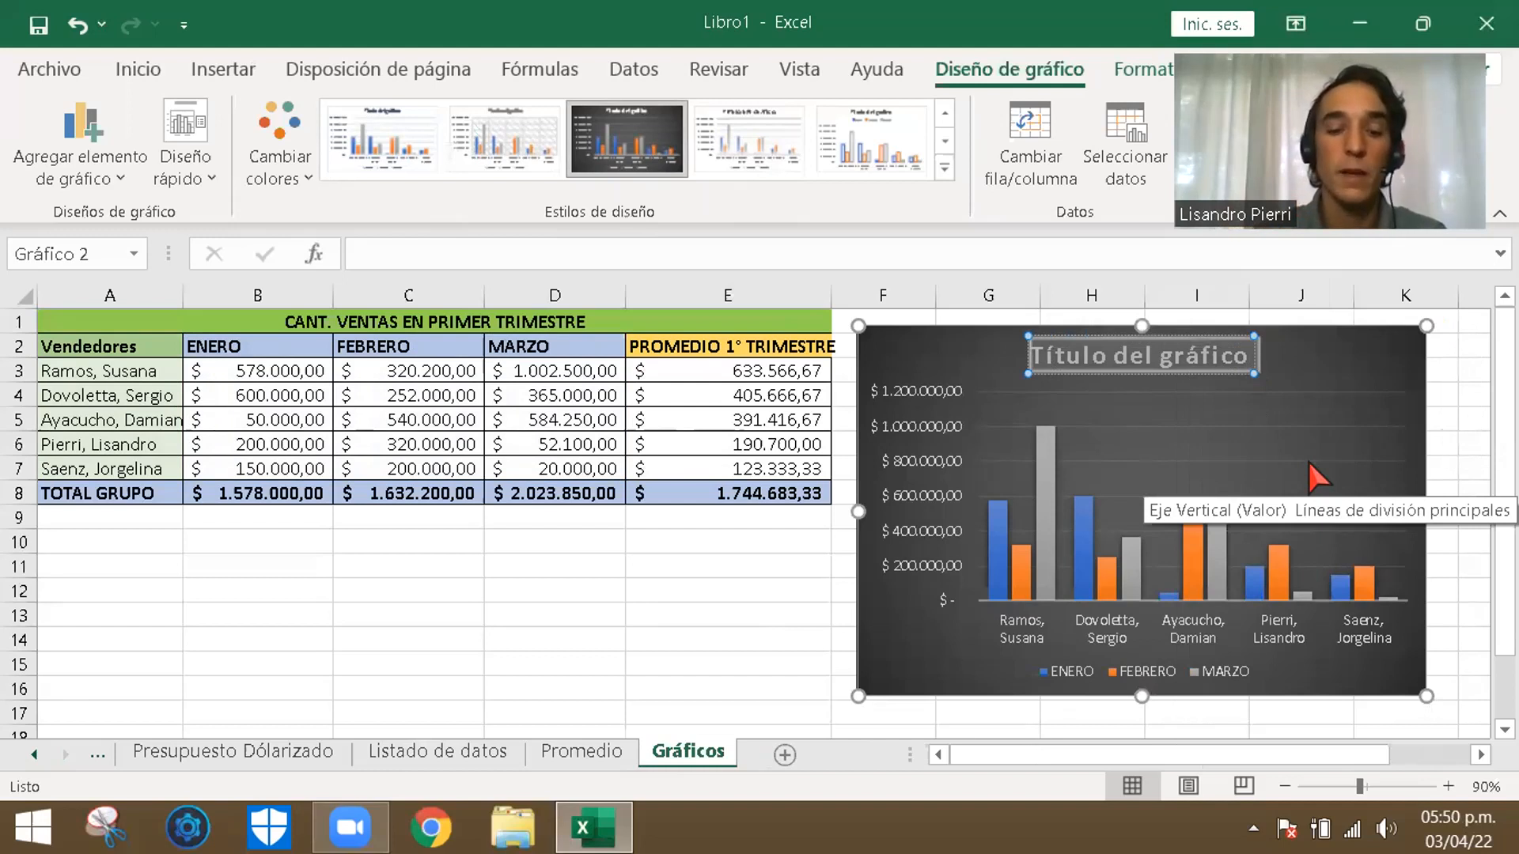
text(V)
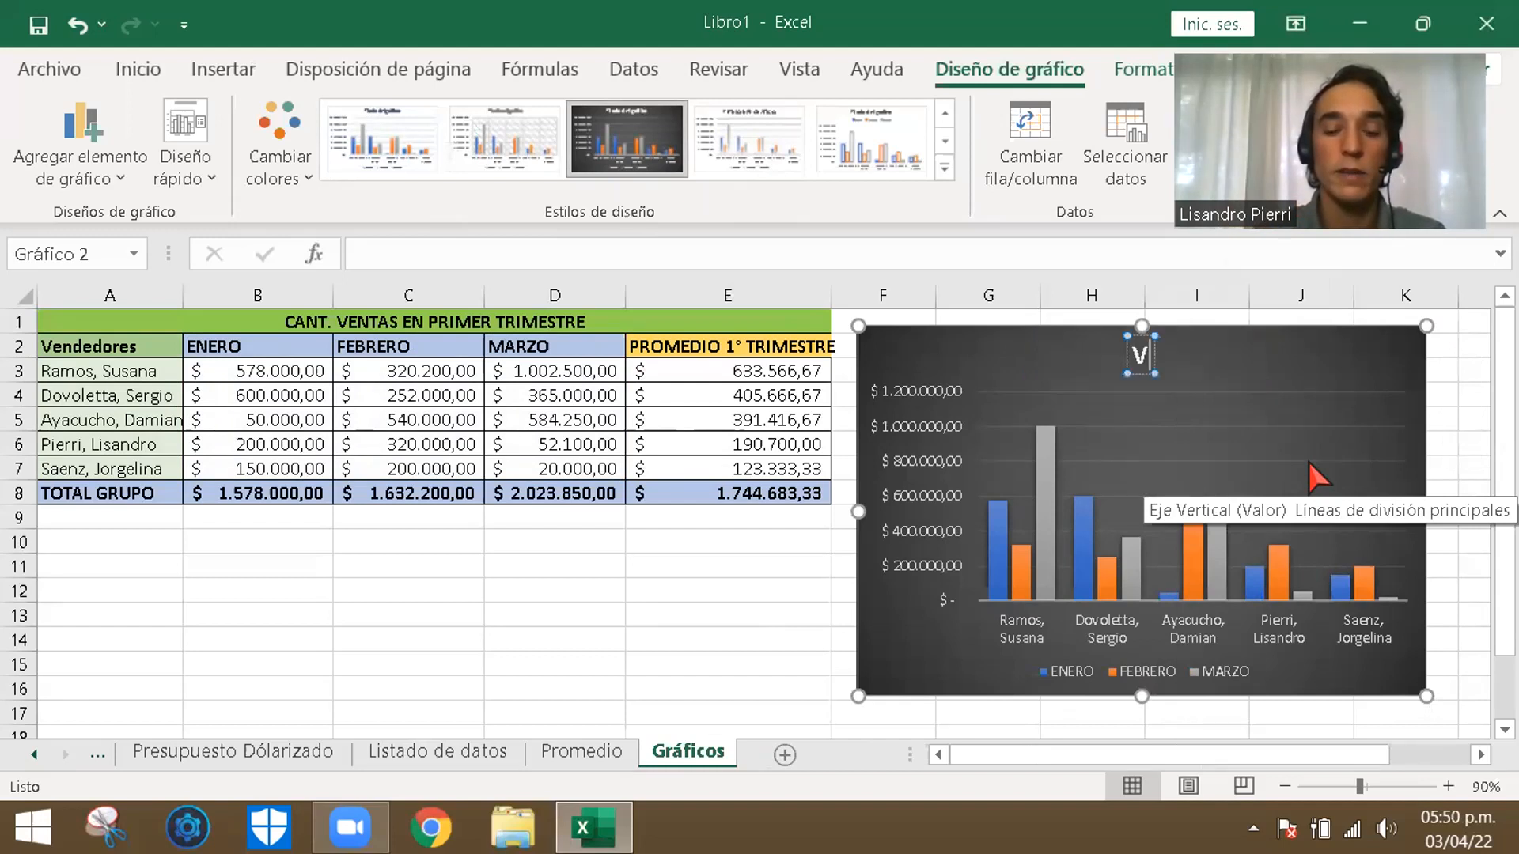
text(entas)
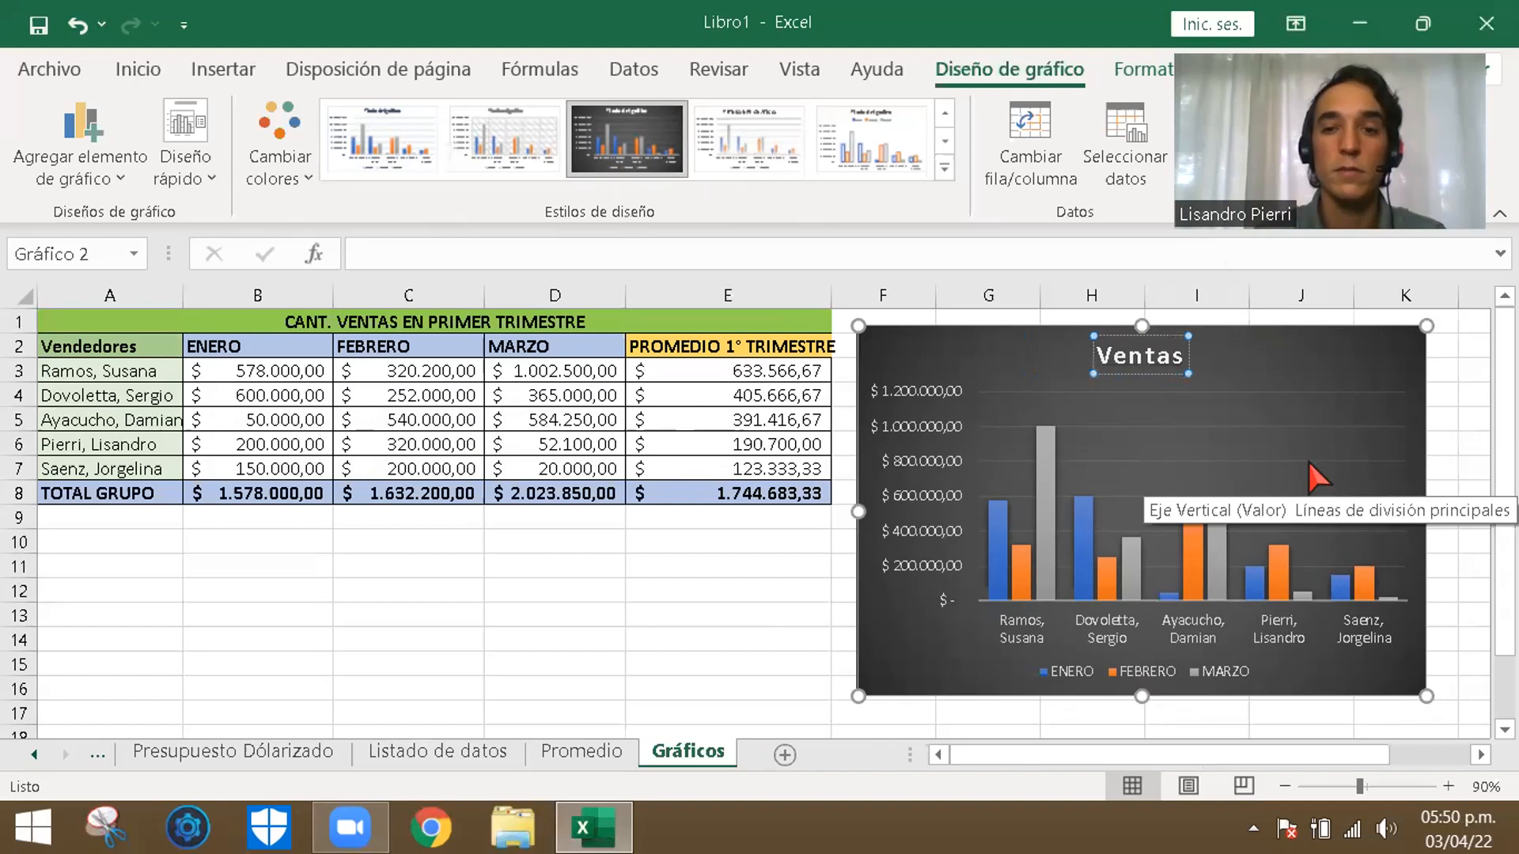
text( en 1)
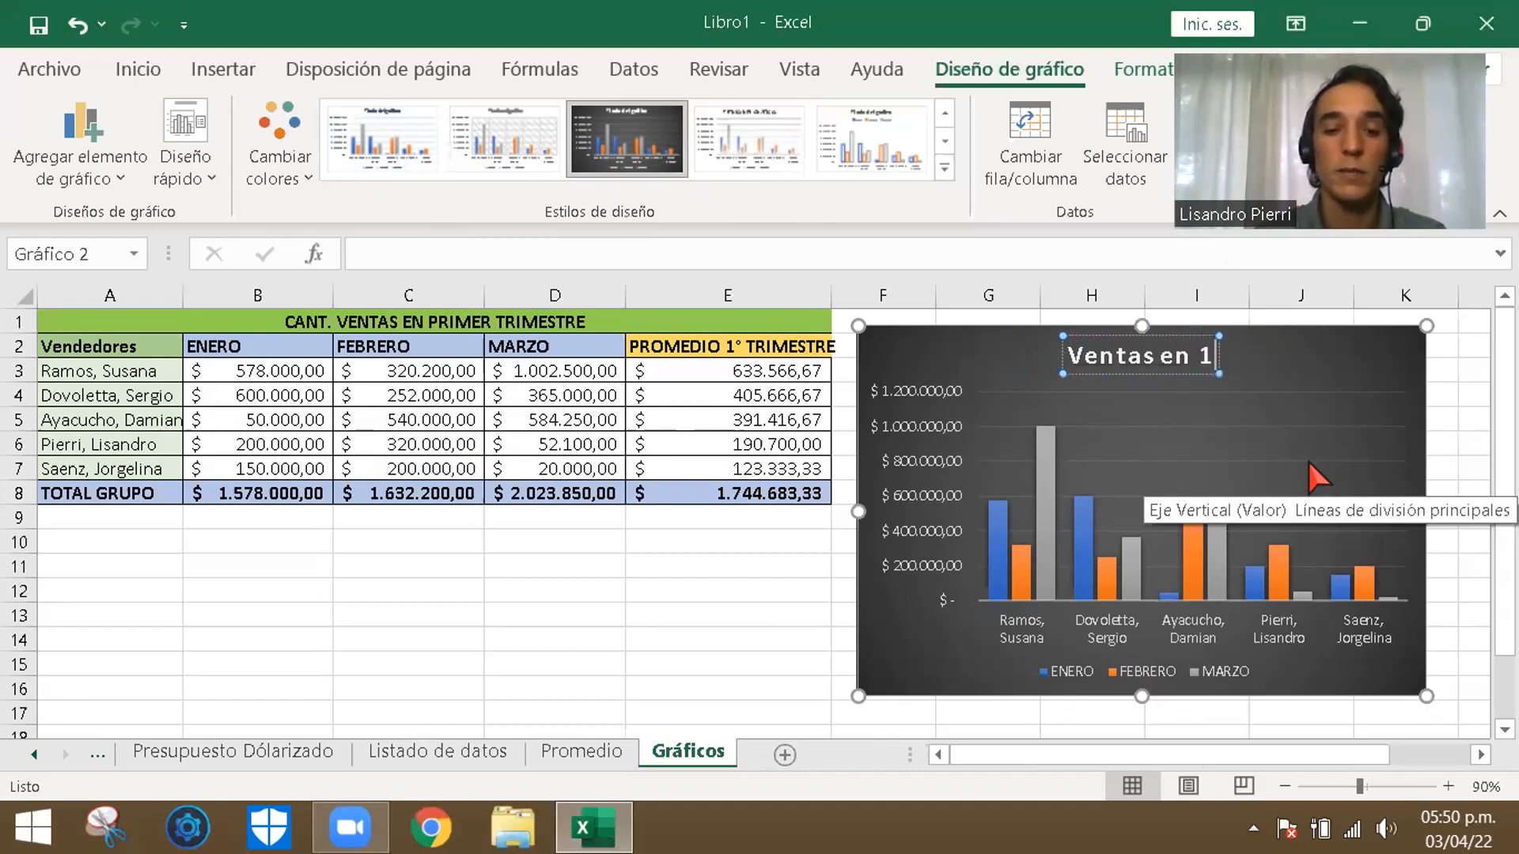
text(er tri)
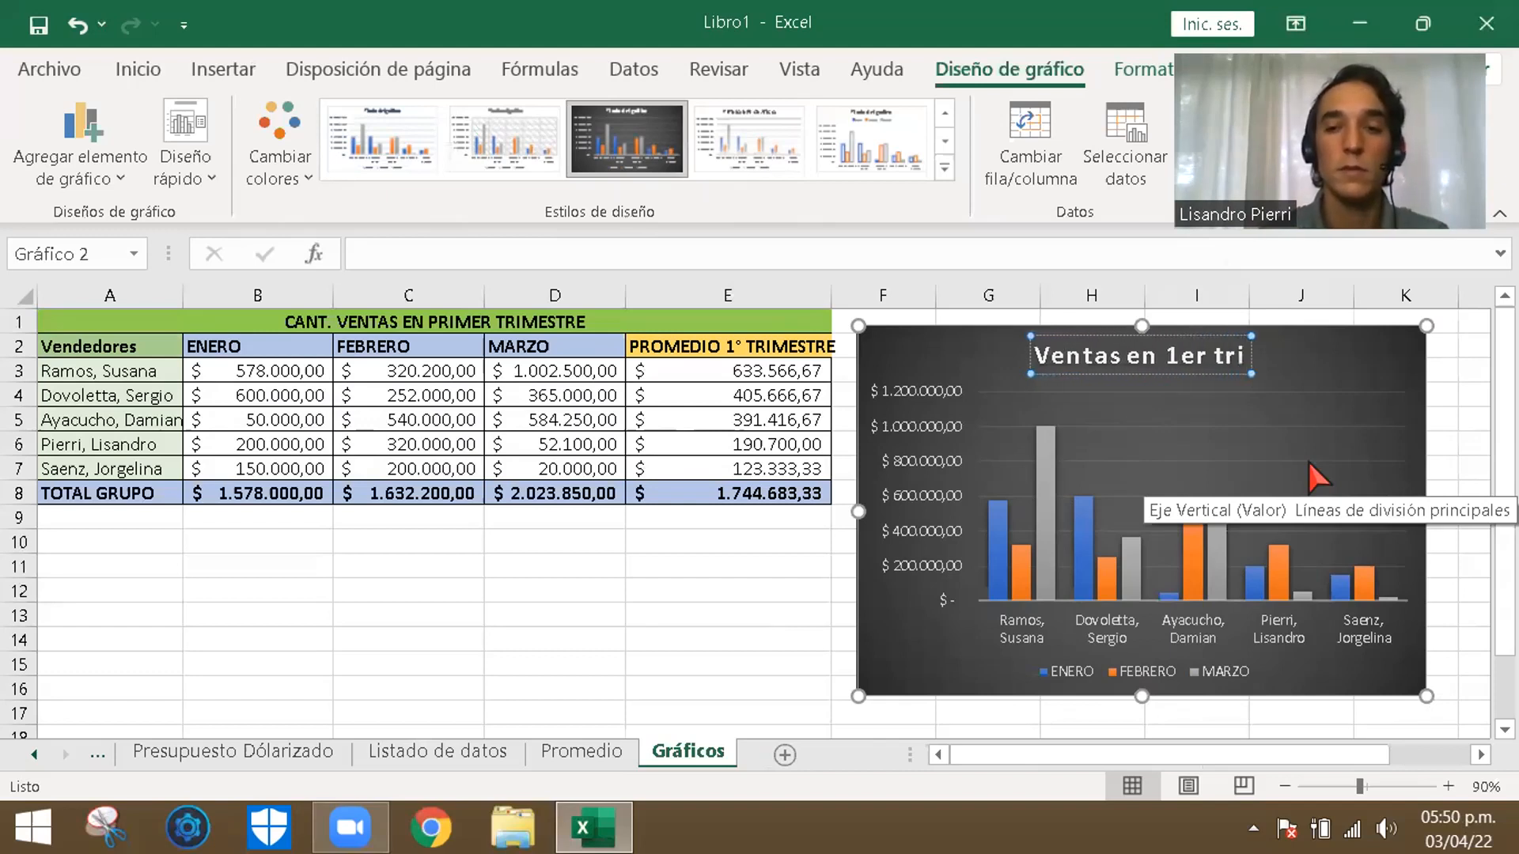
text(mestre)
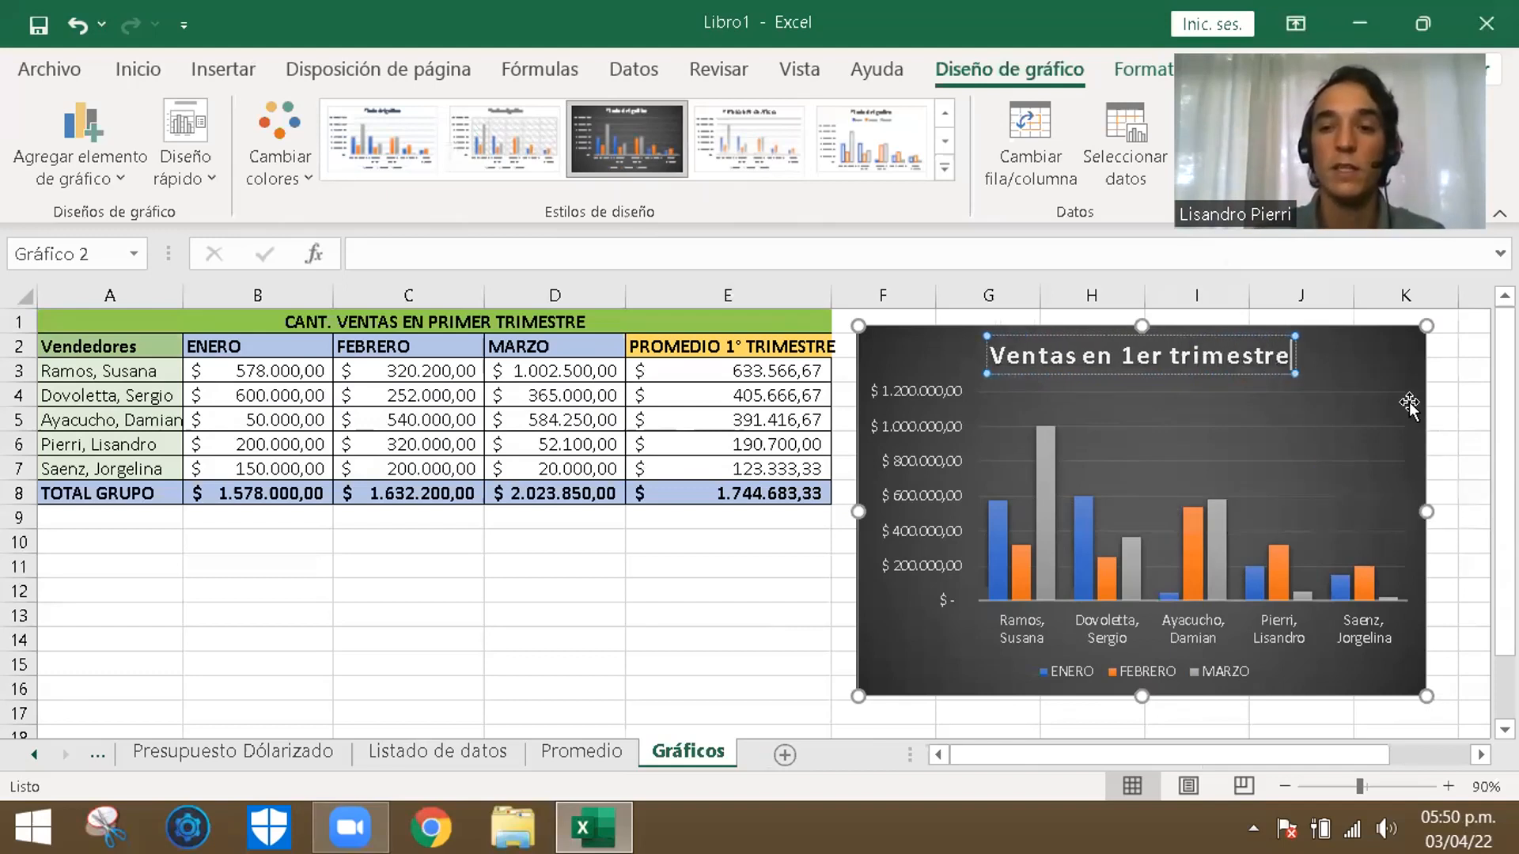
- Extend the column chart's title to "Ventas en 1er trimestre"
key(Escape)
key(Escape)
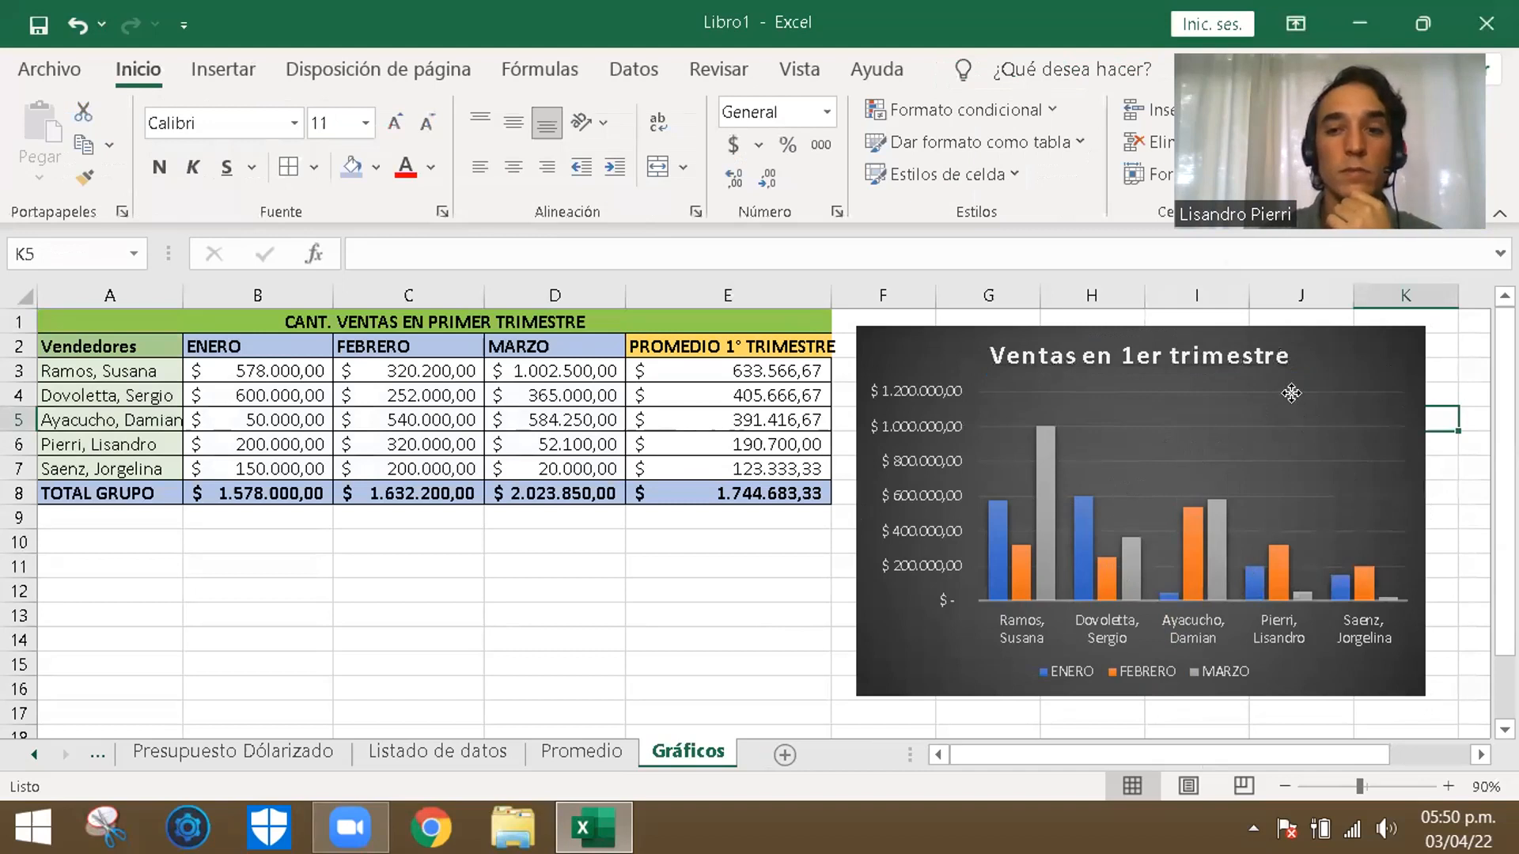
- Move the column chart below the sales table, starting at row 10 and spanning columns A to E
click(1353, 374)
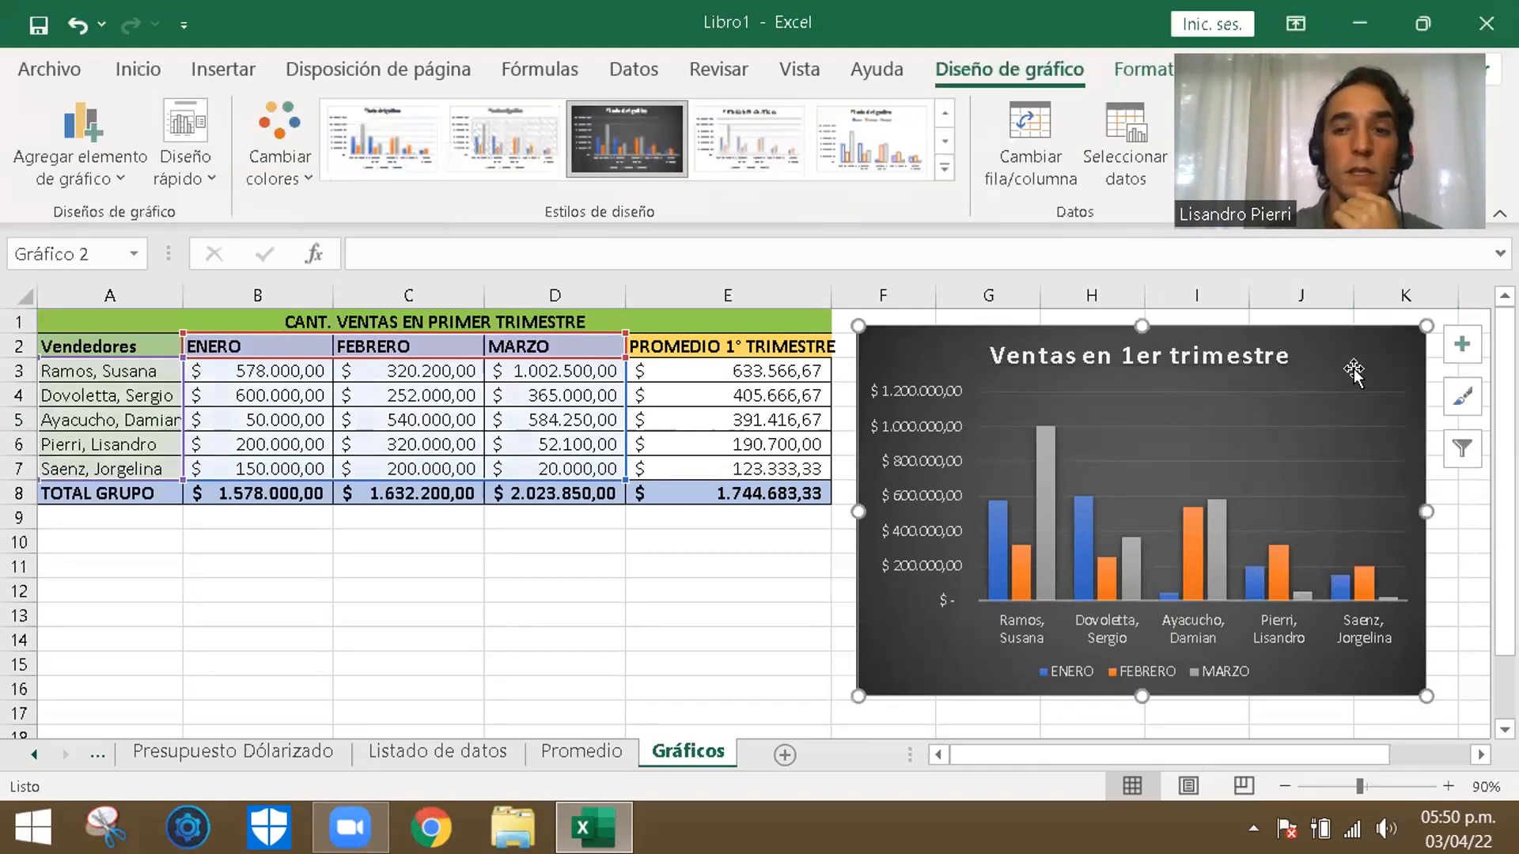
drag(1216, 435, 625, 564)
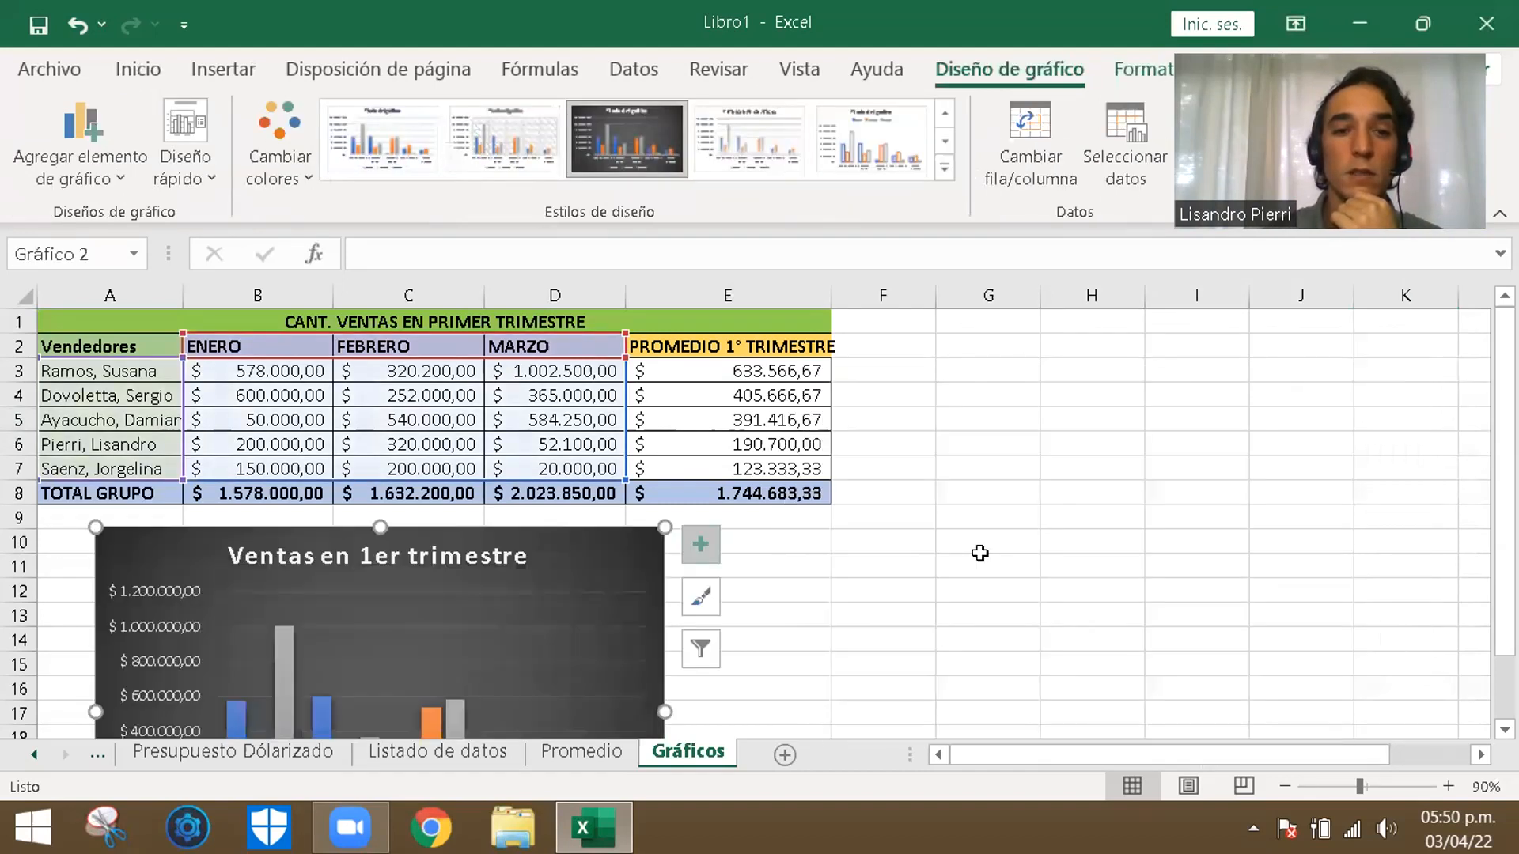
click(981, 566)
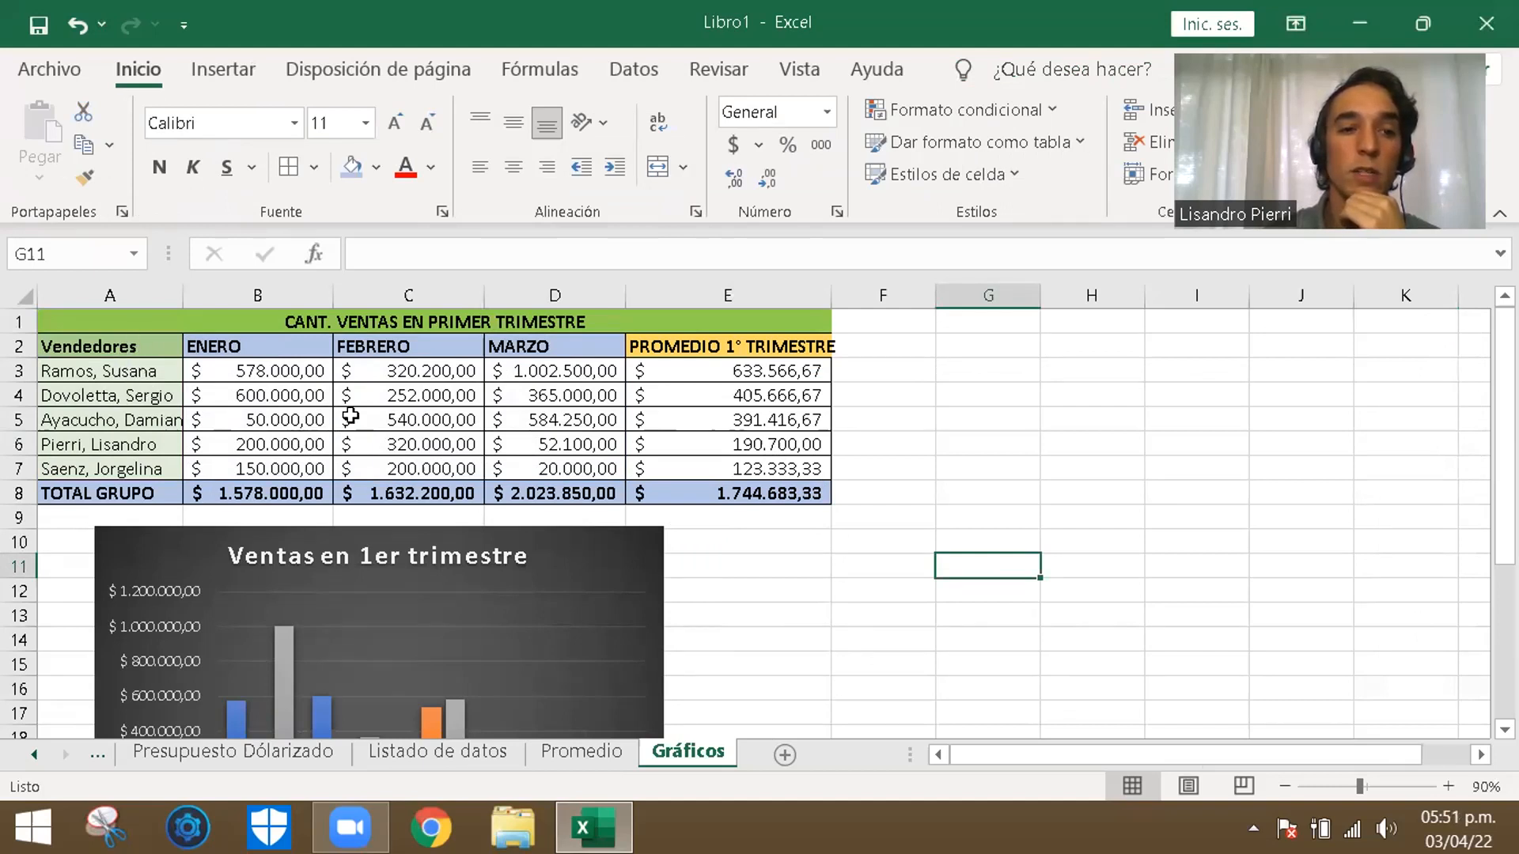
click(128, 346)
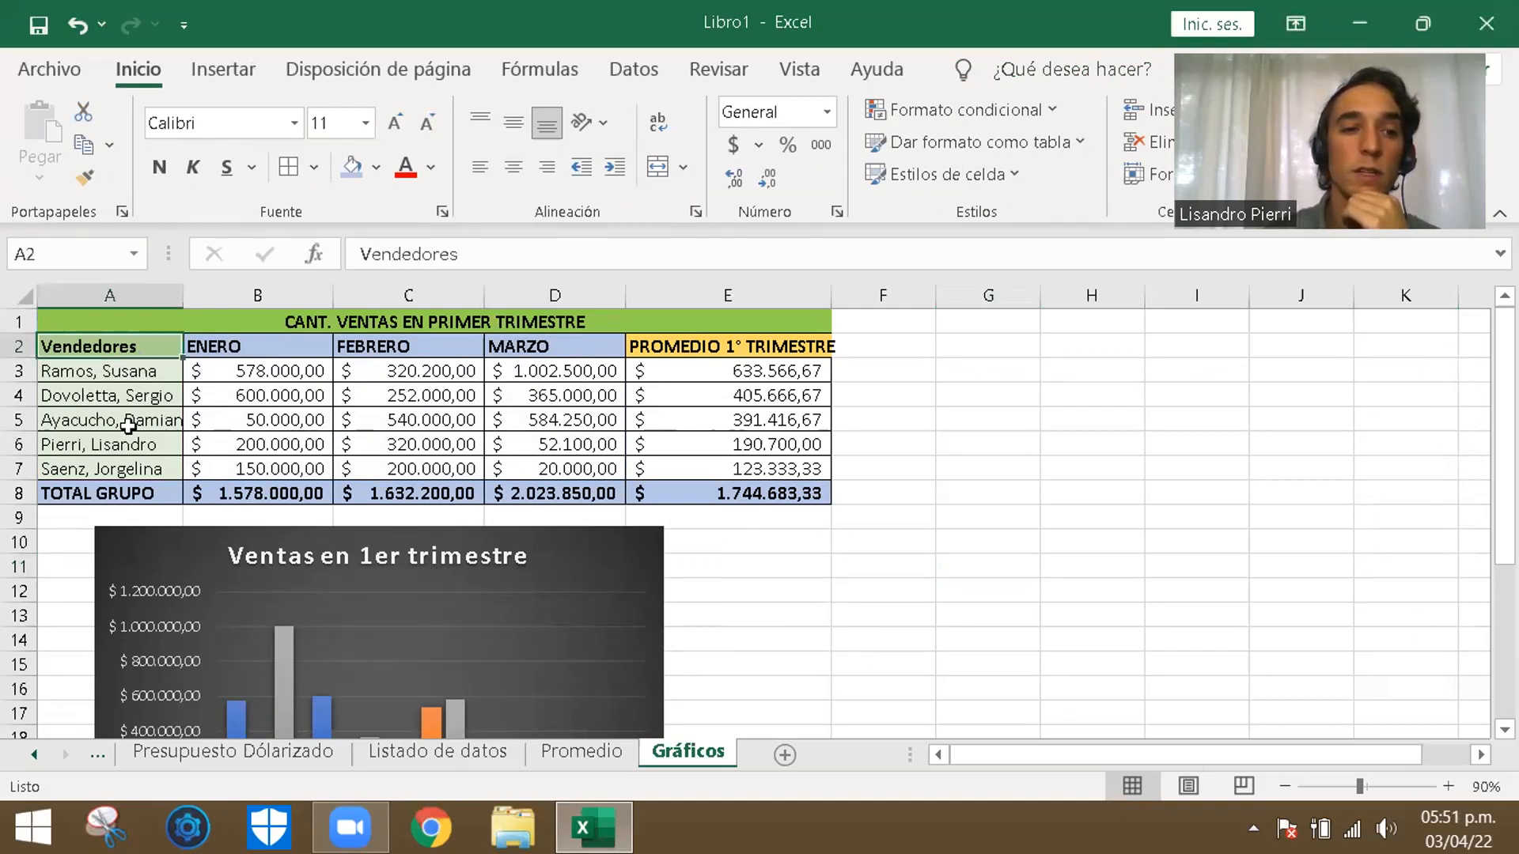
drag(128, 455, 128, 473)
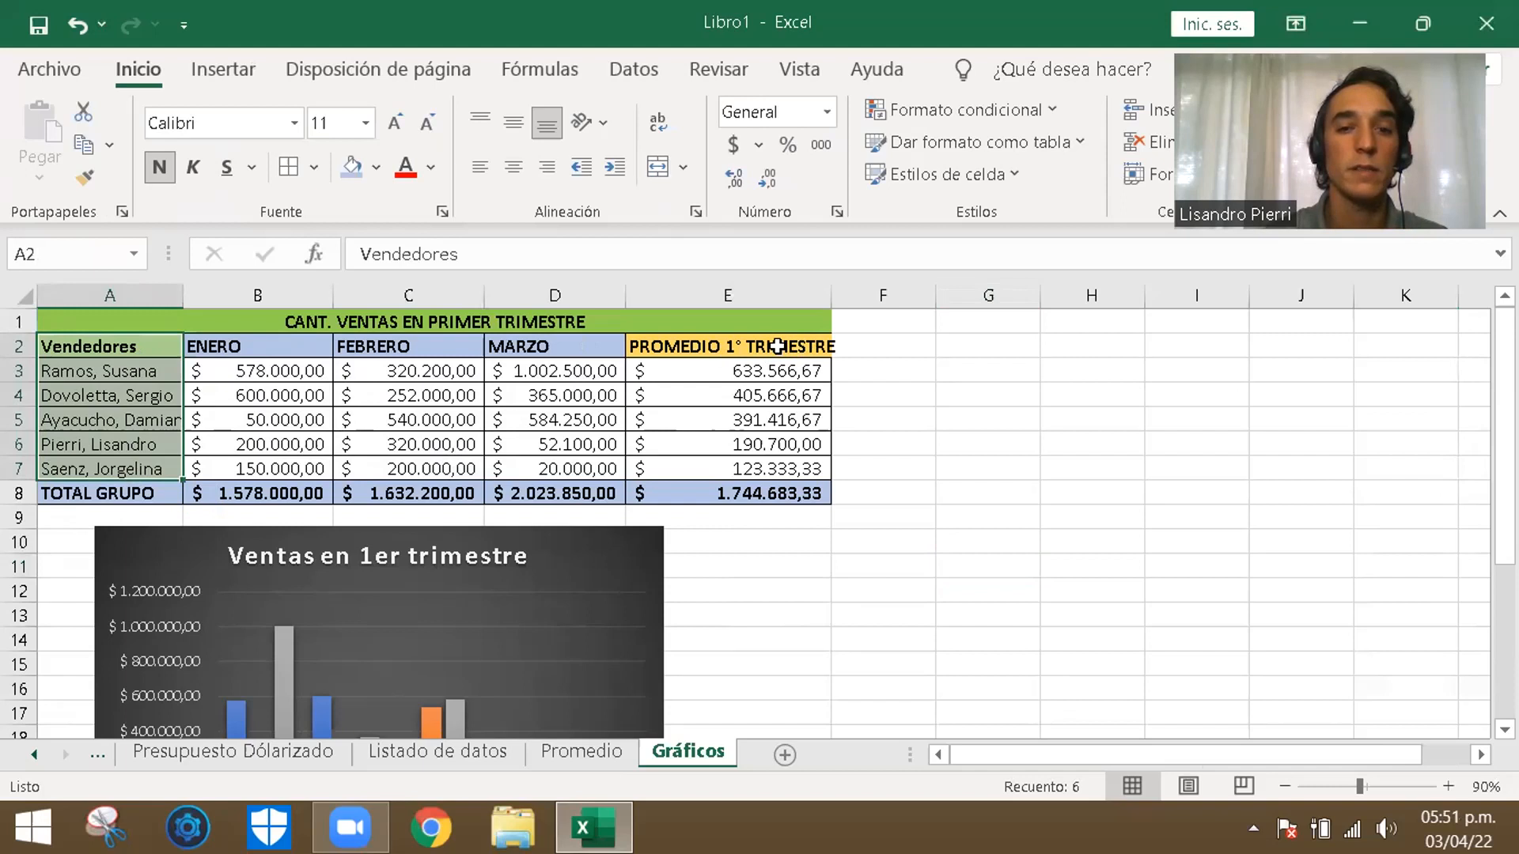
key(ctrl+q)
click(1083, 444)
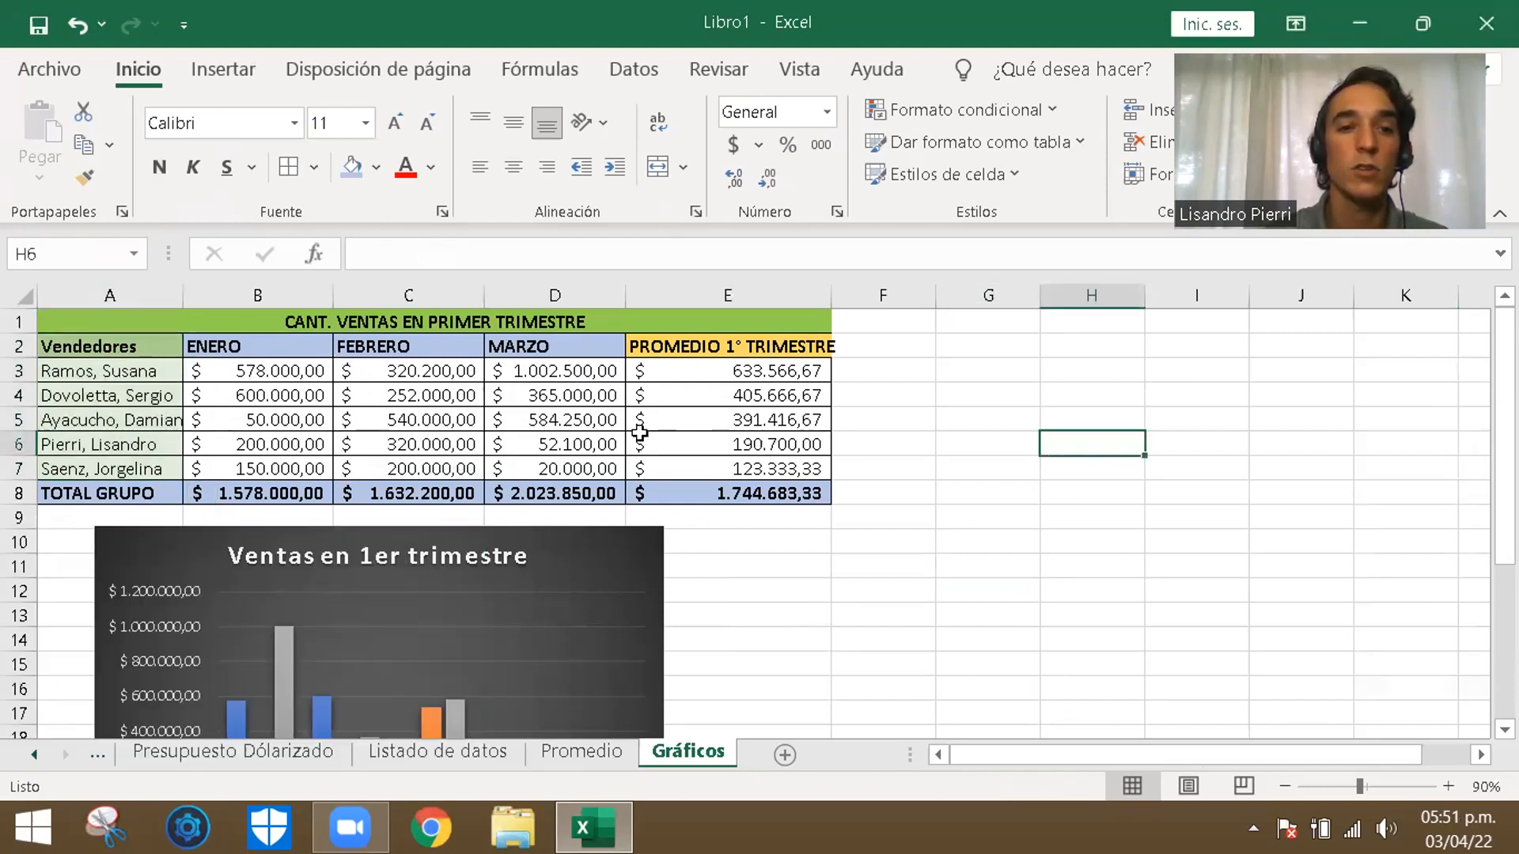
- Insert a 3D pie chart from A2:A7 and E2:E7 (sellers and first-quarter average) and place it beside the sales table over columns F to K
drag(118, 346, 103, 469)
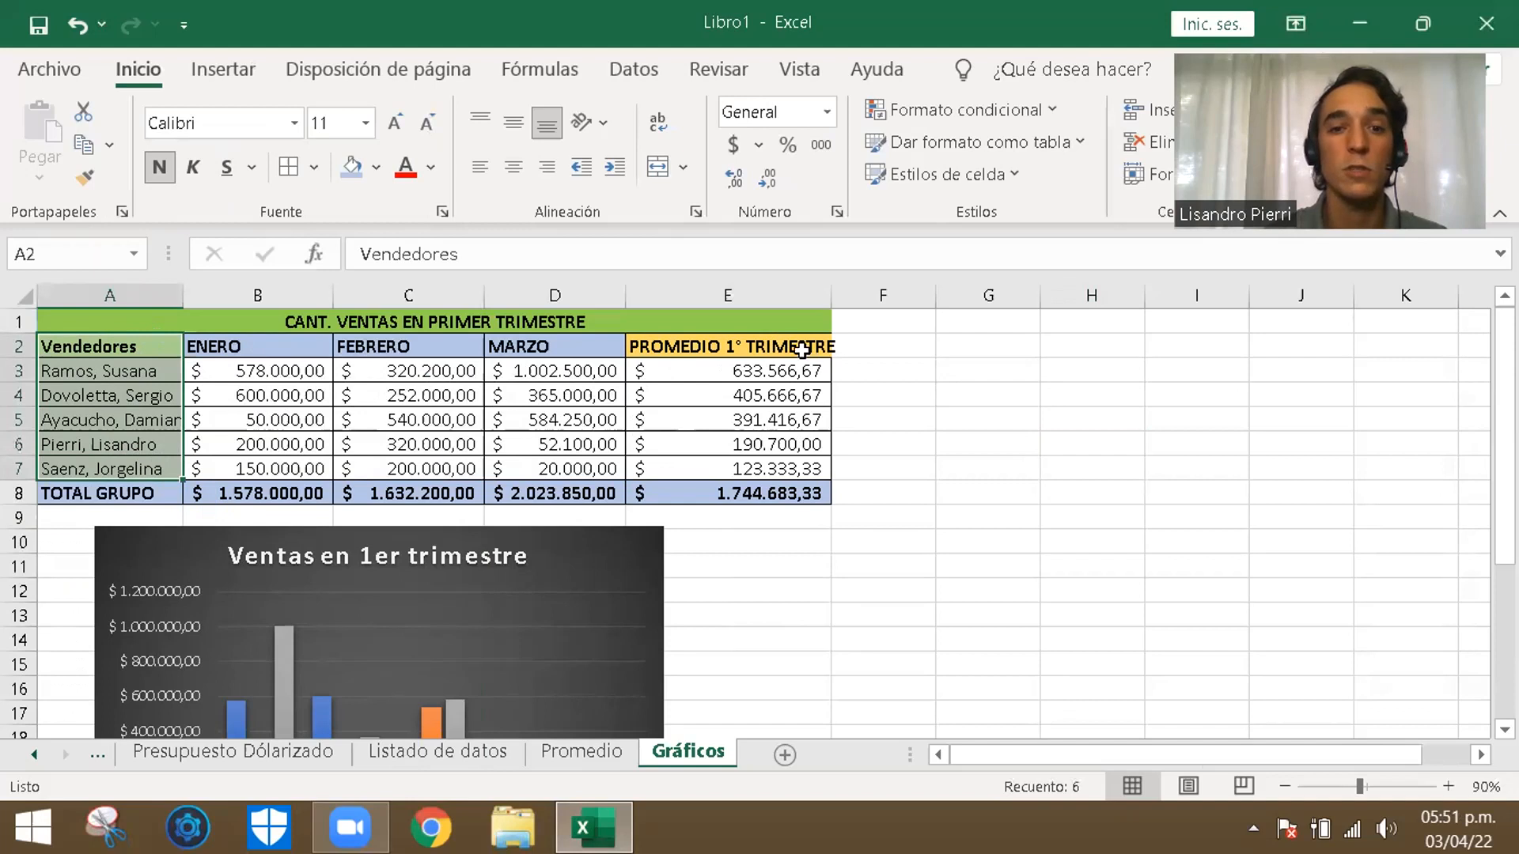
drag(791, 345, 791, 469)
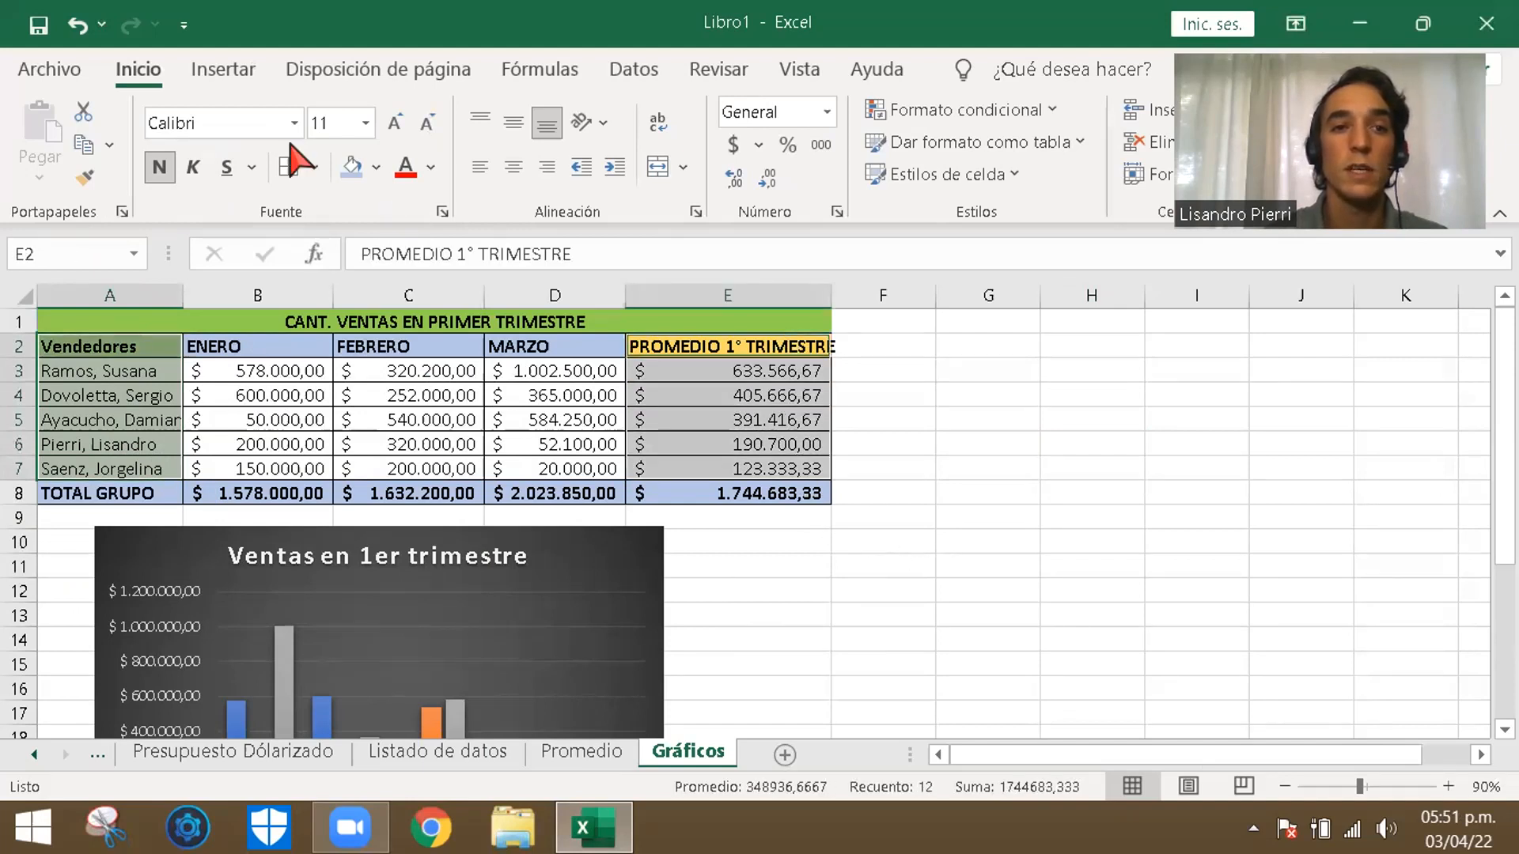
click(226, 72)
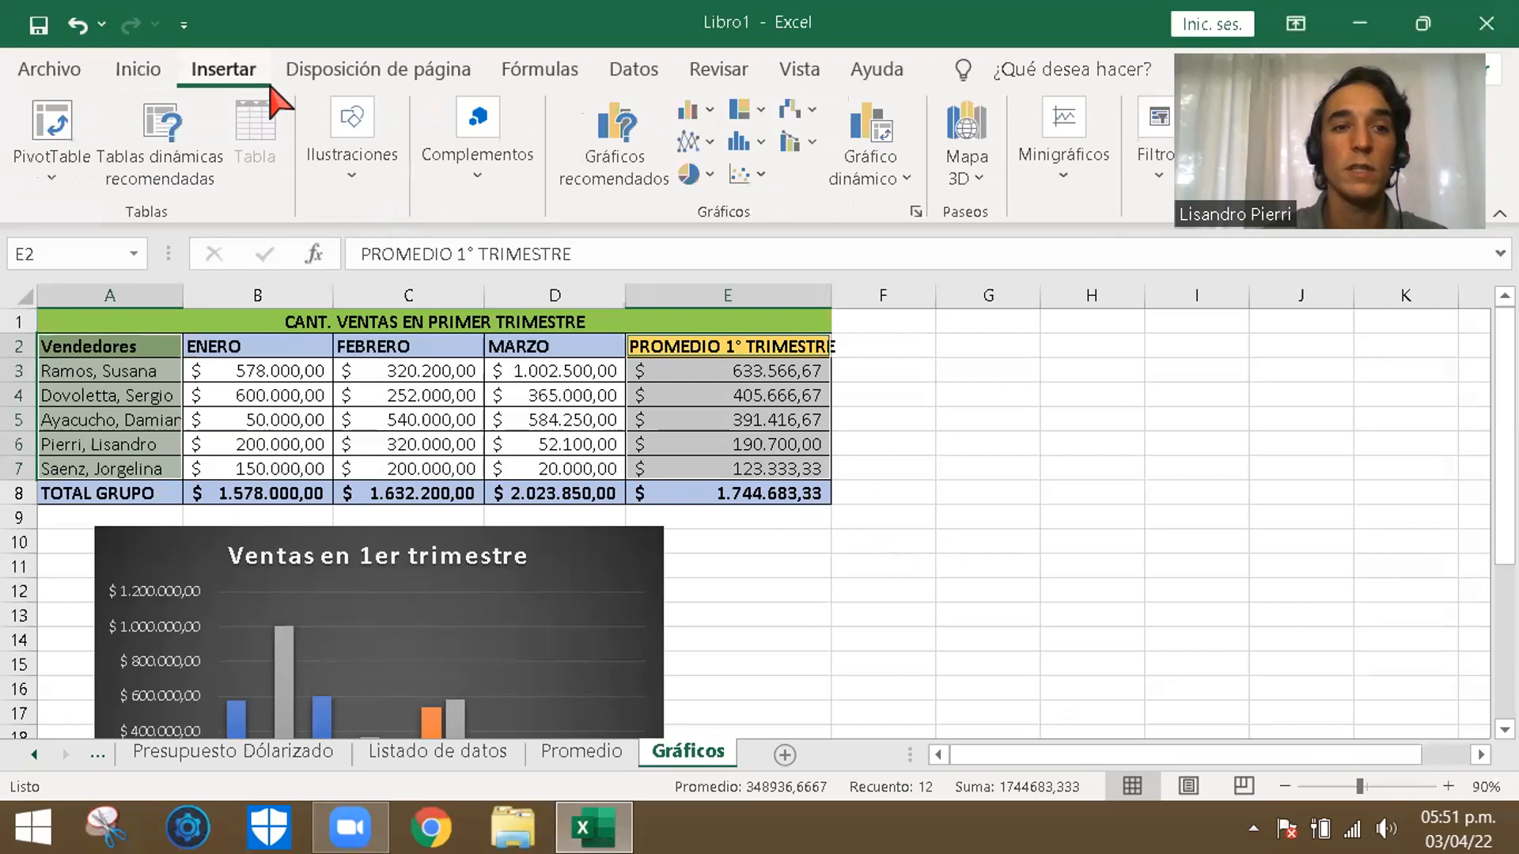
click(695, 182)
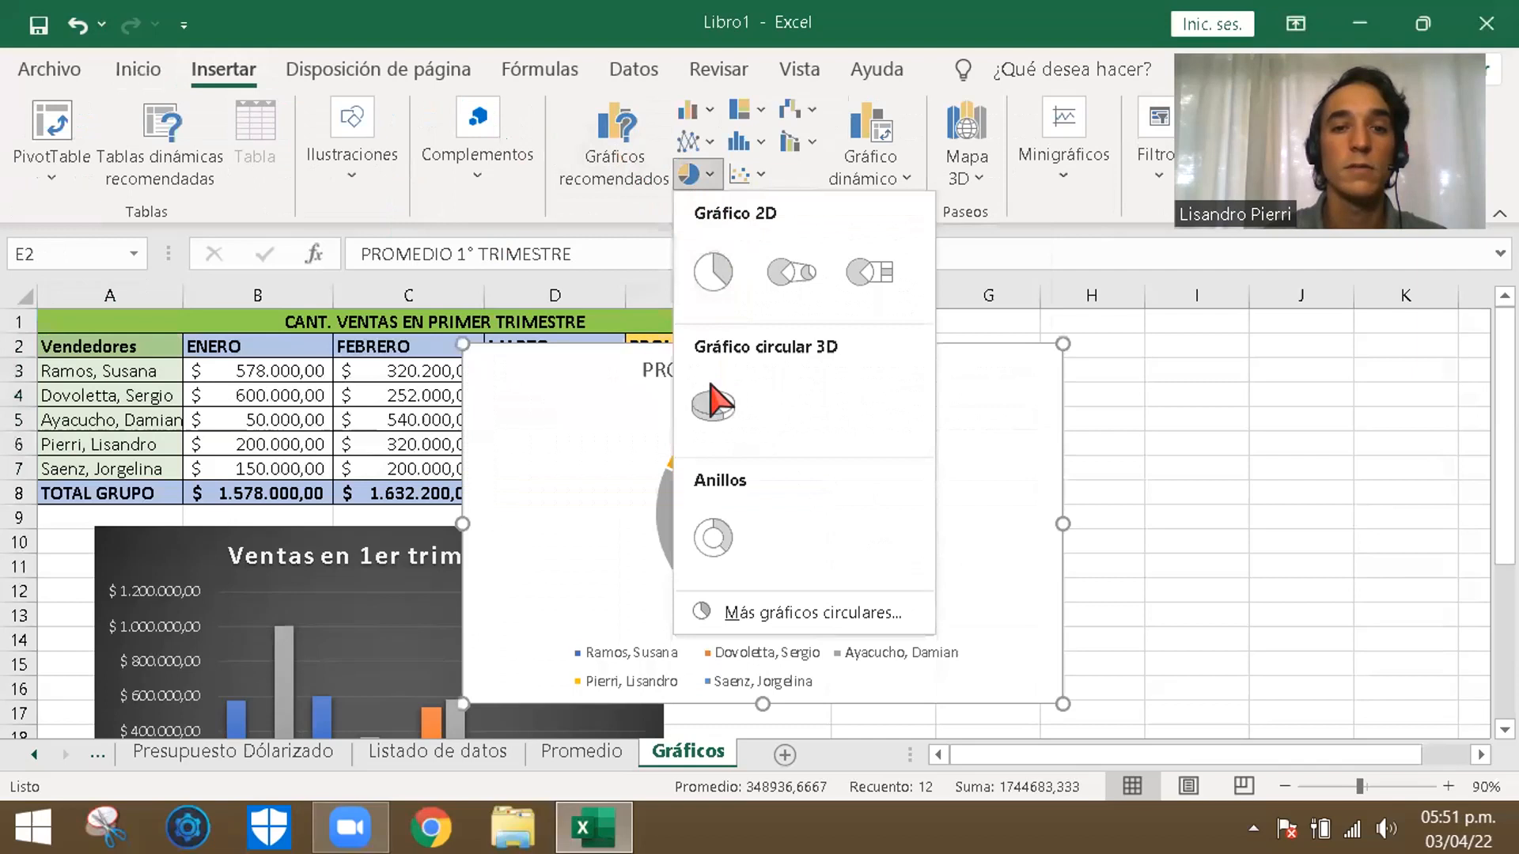
click(714, 406)
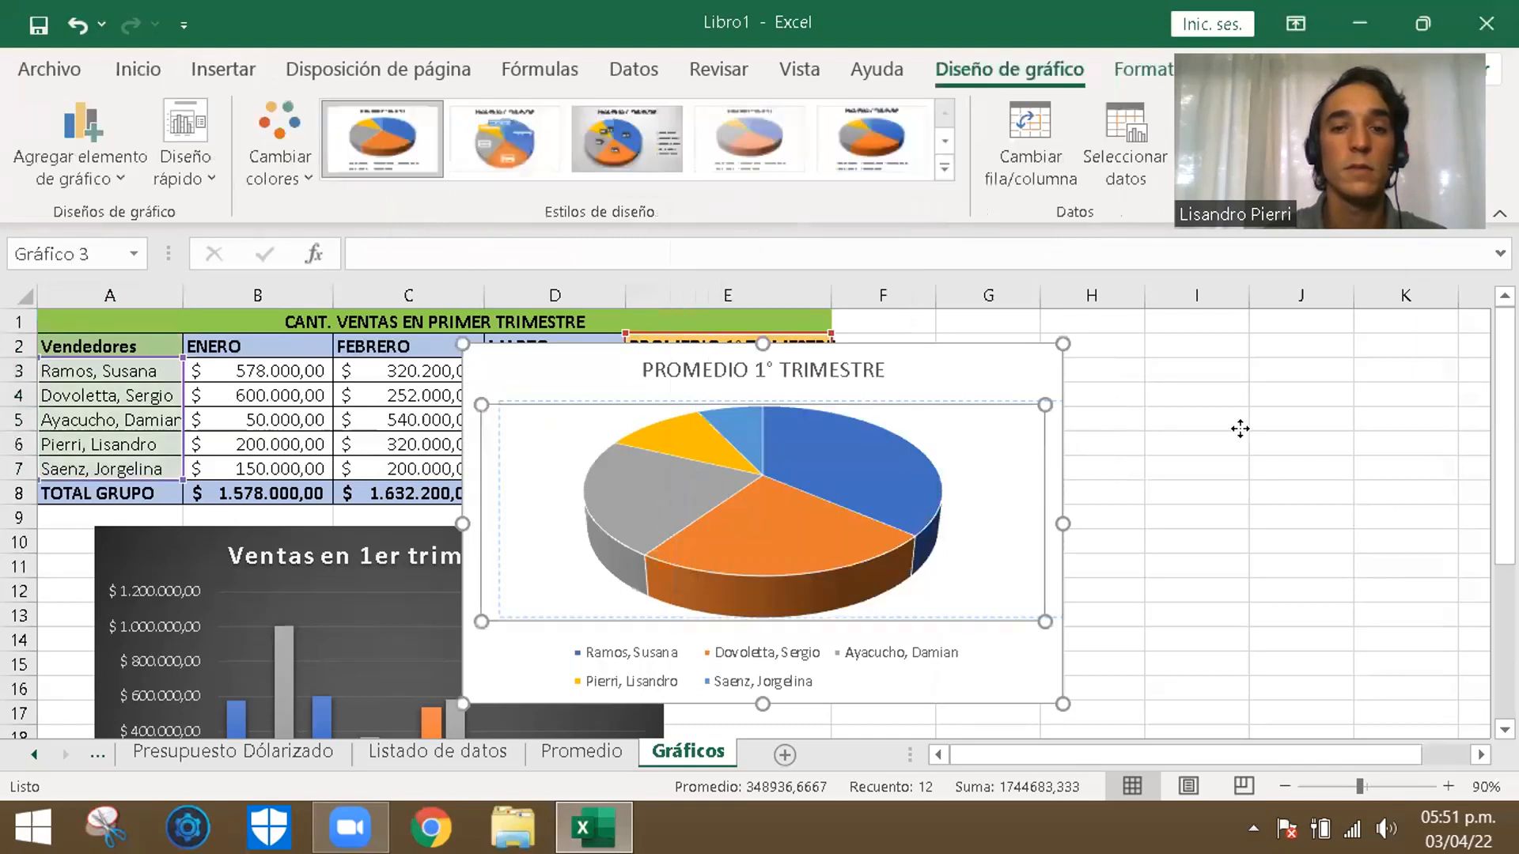
drag(983, 366, 1351, 378)
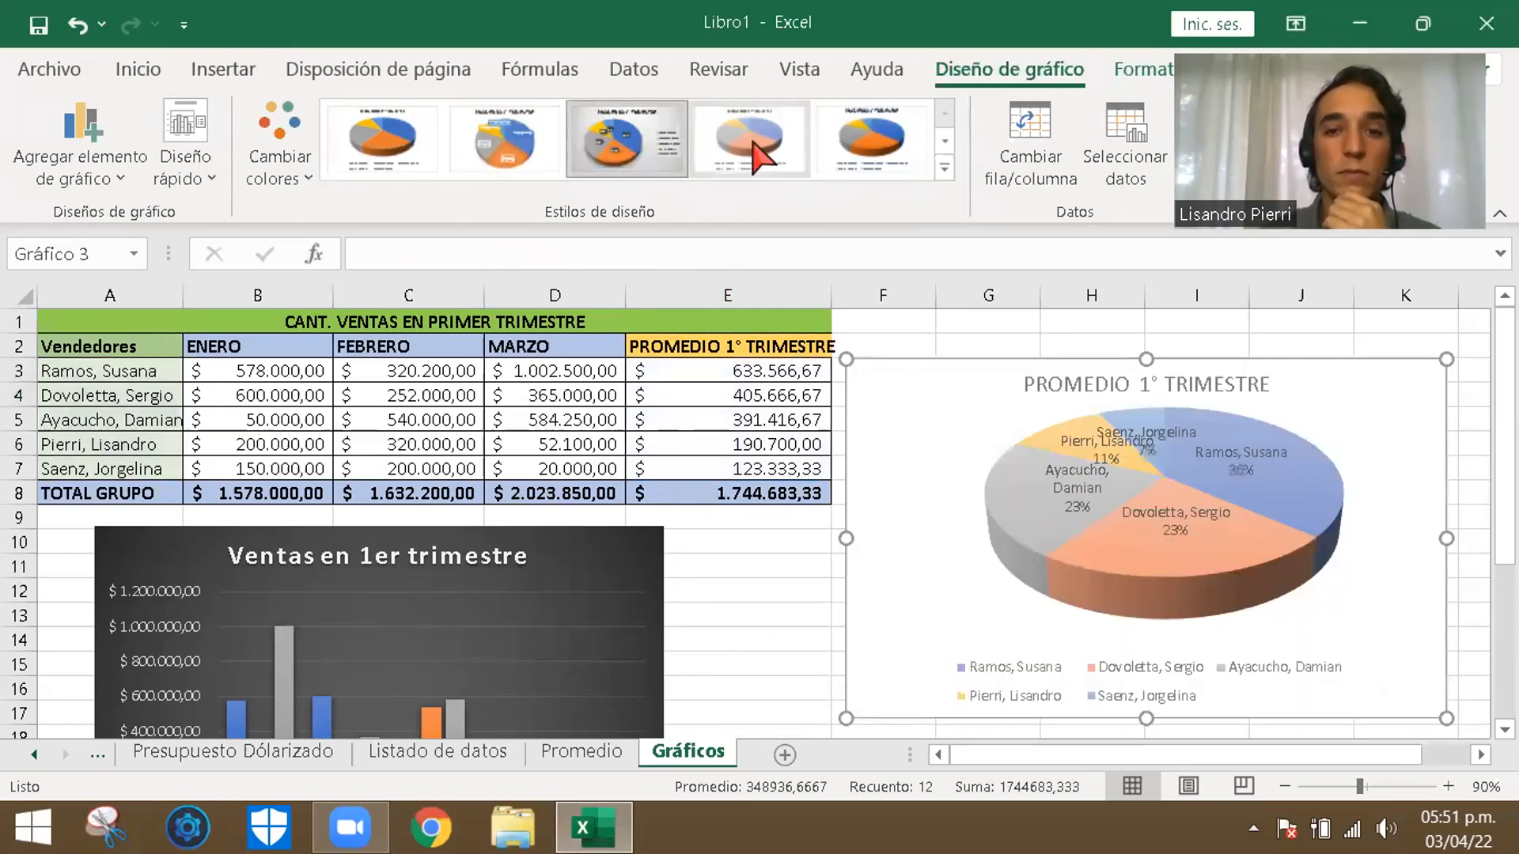
- Try several chart styles on the pie chart and apply the white one with coloured name and percentage labels outside the slices
click(870, 141)
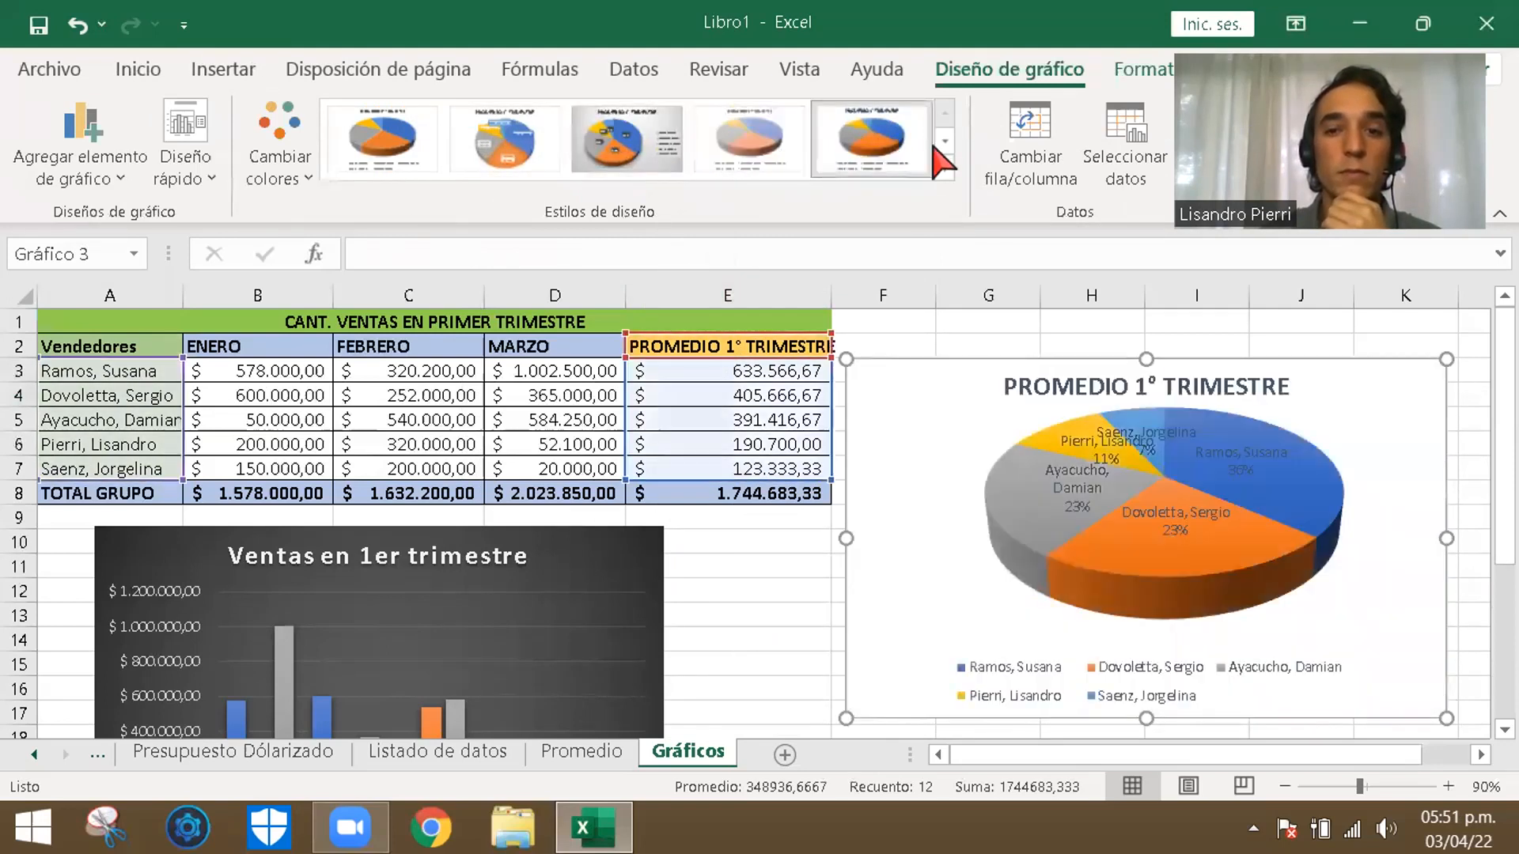
click(945, 142)
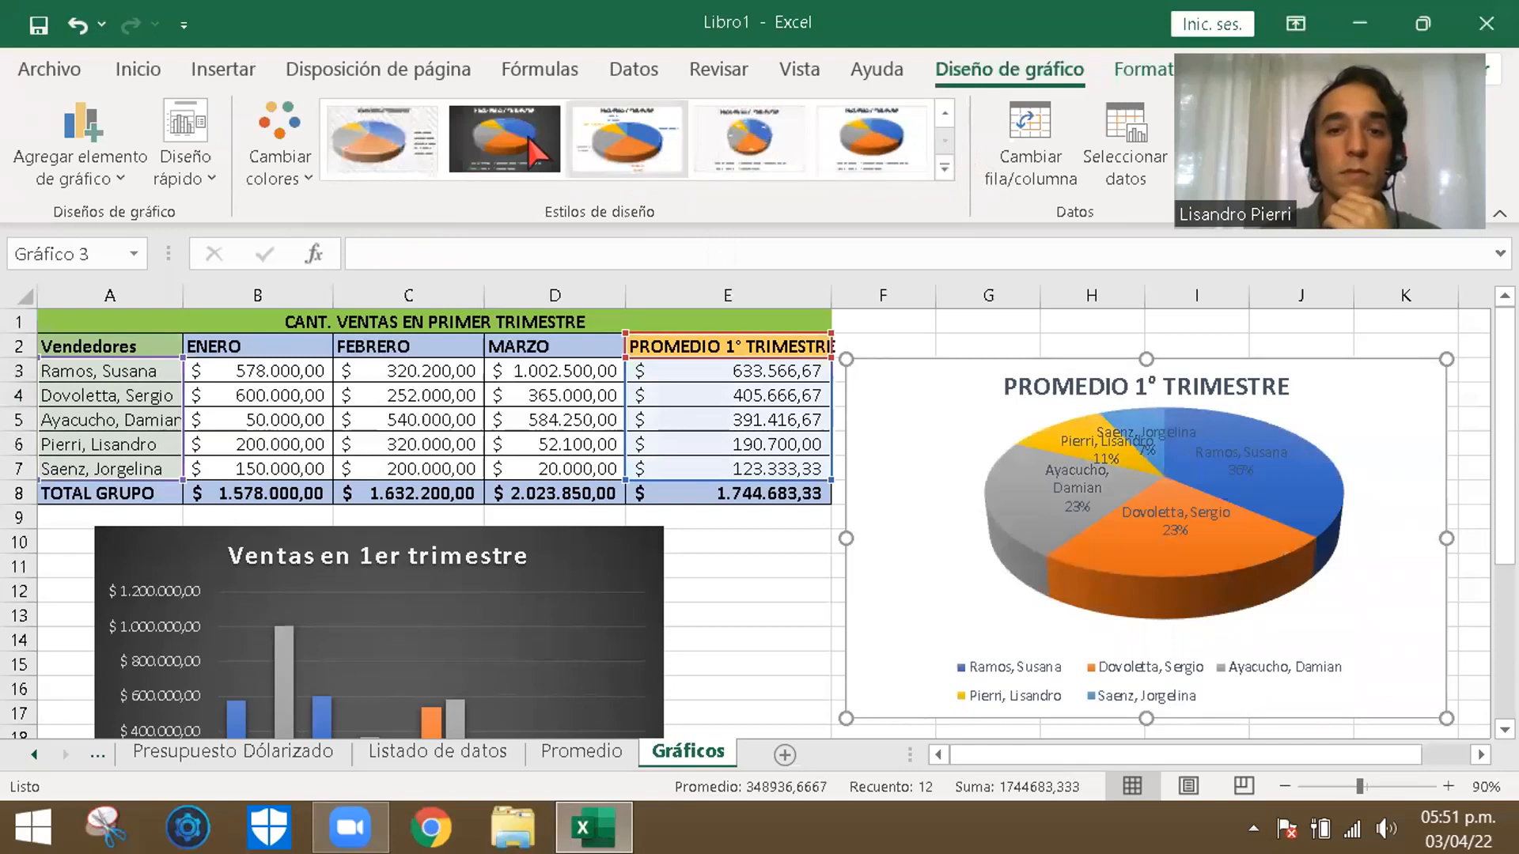
click(627, 139)
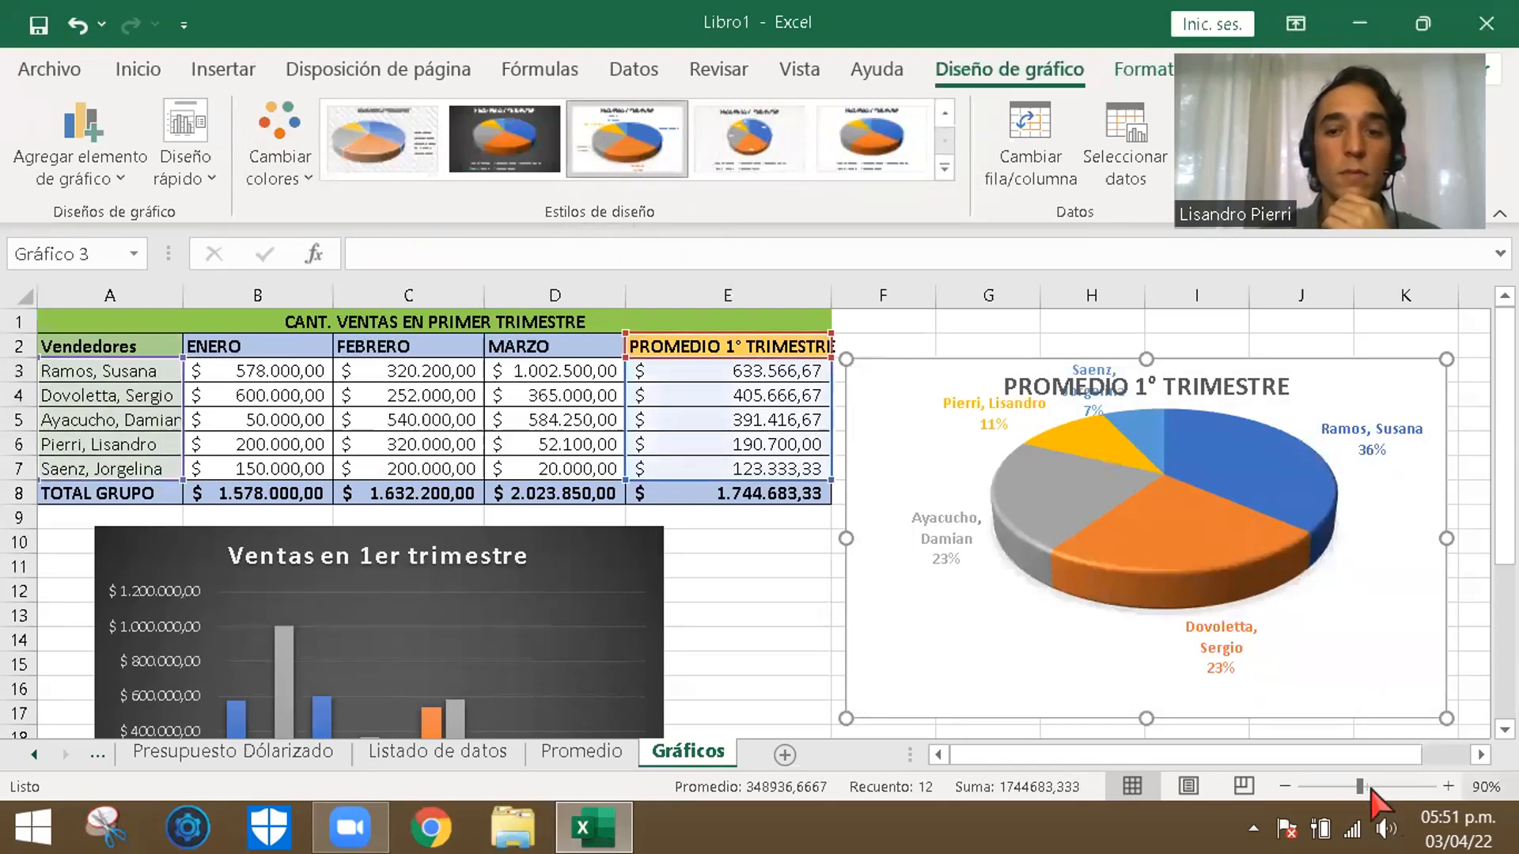
- Stretch the pie chart downward and move its title to the chart's upper-right corner, clear of the data labels
scroll(1149, 750, down, 1)
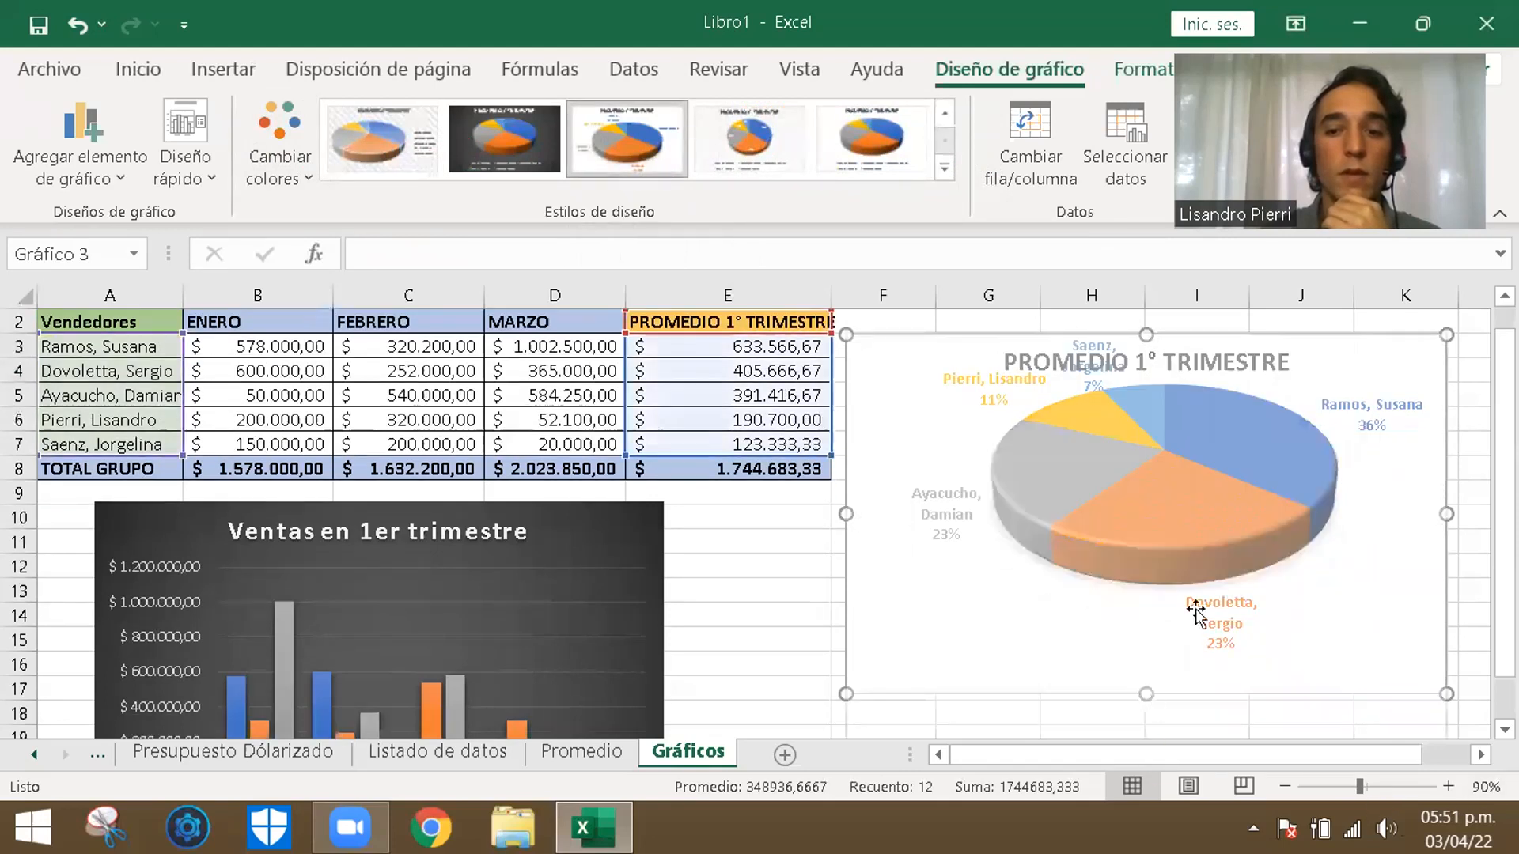
click(1191, 546)
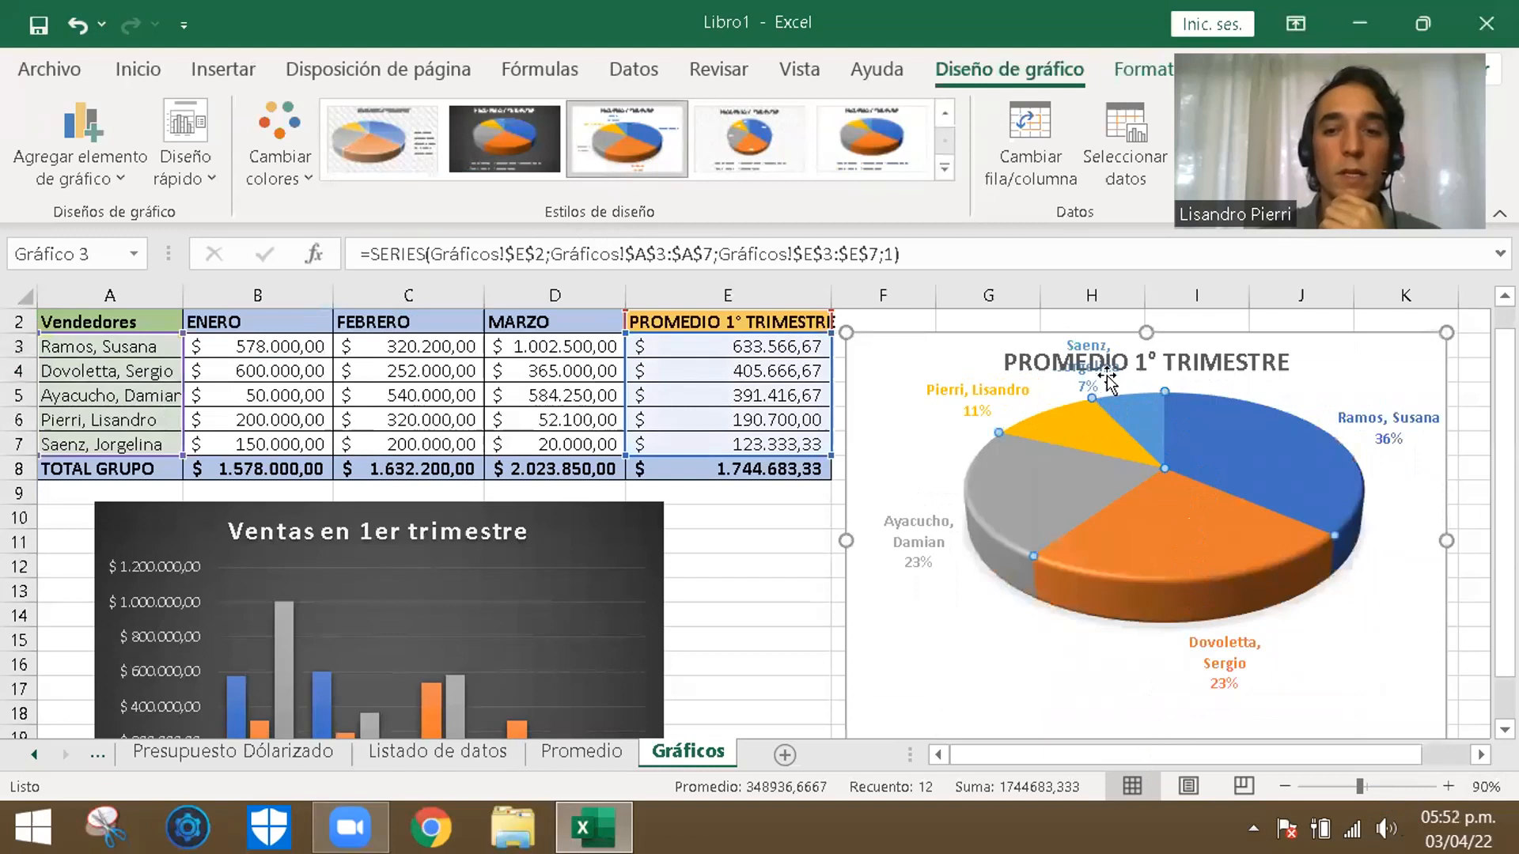
click(1248, 370)
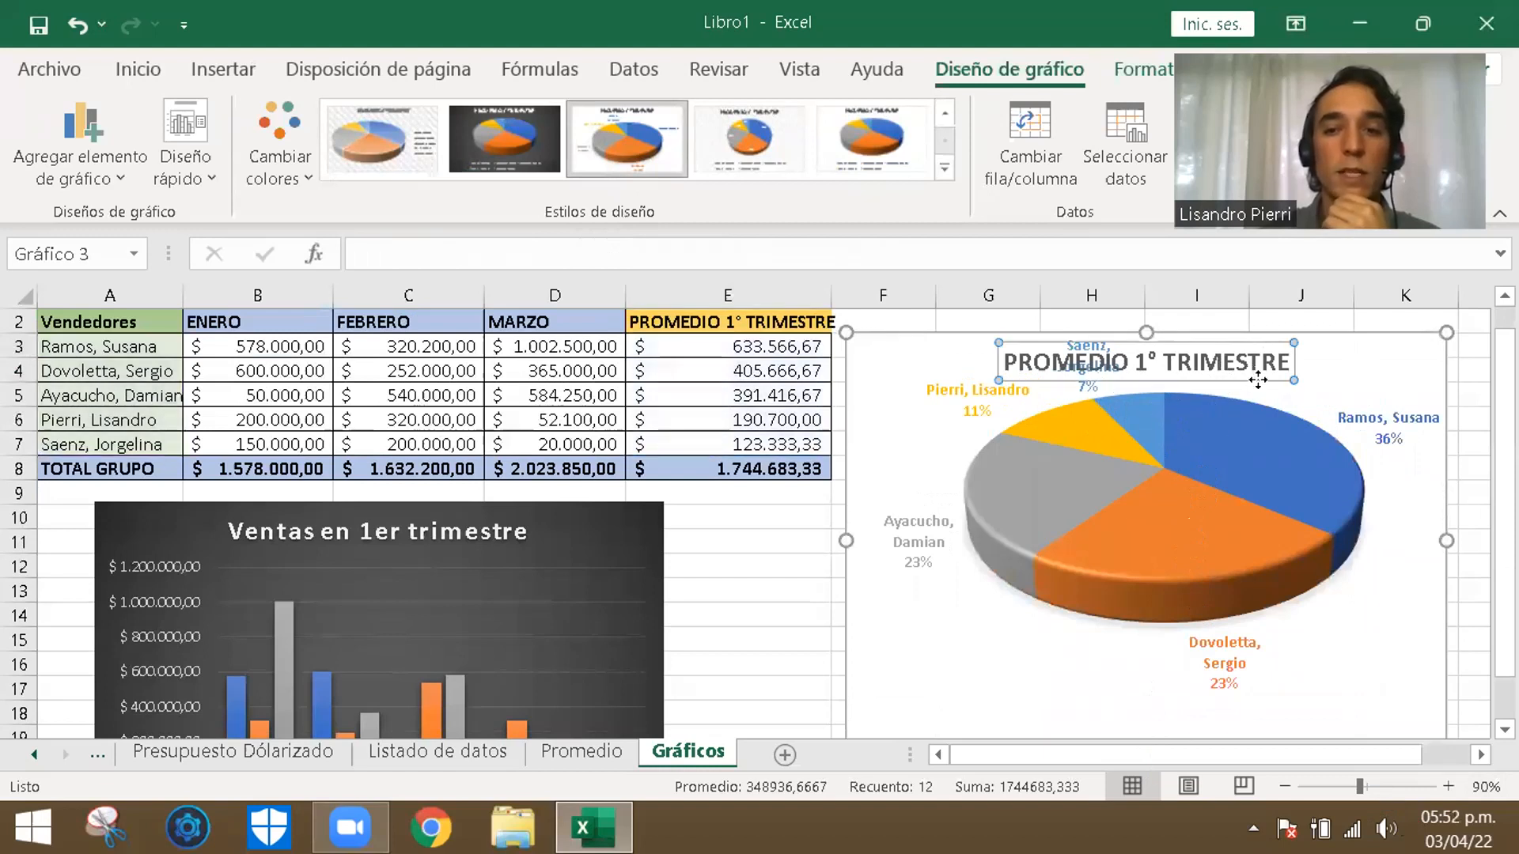
drag(1291, 372, 1404, 382)
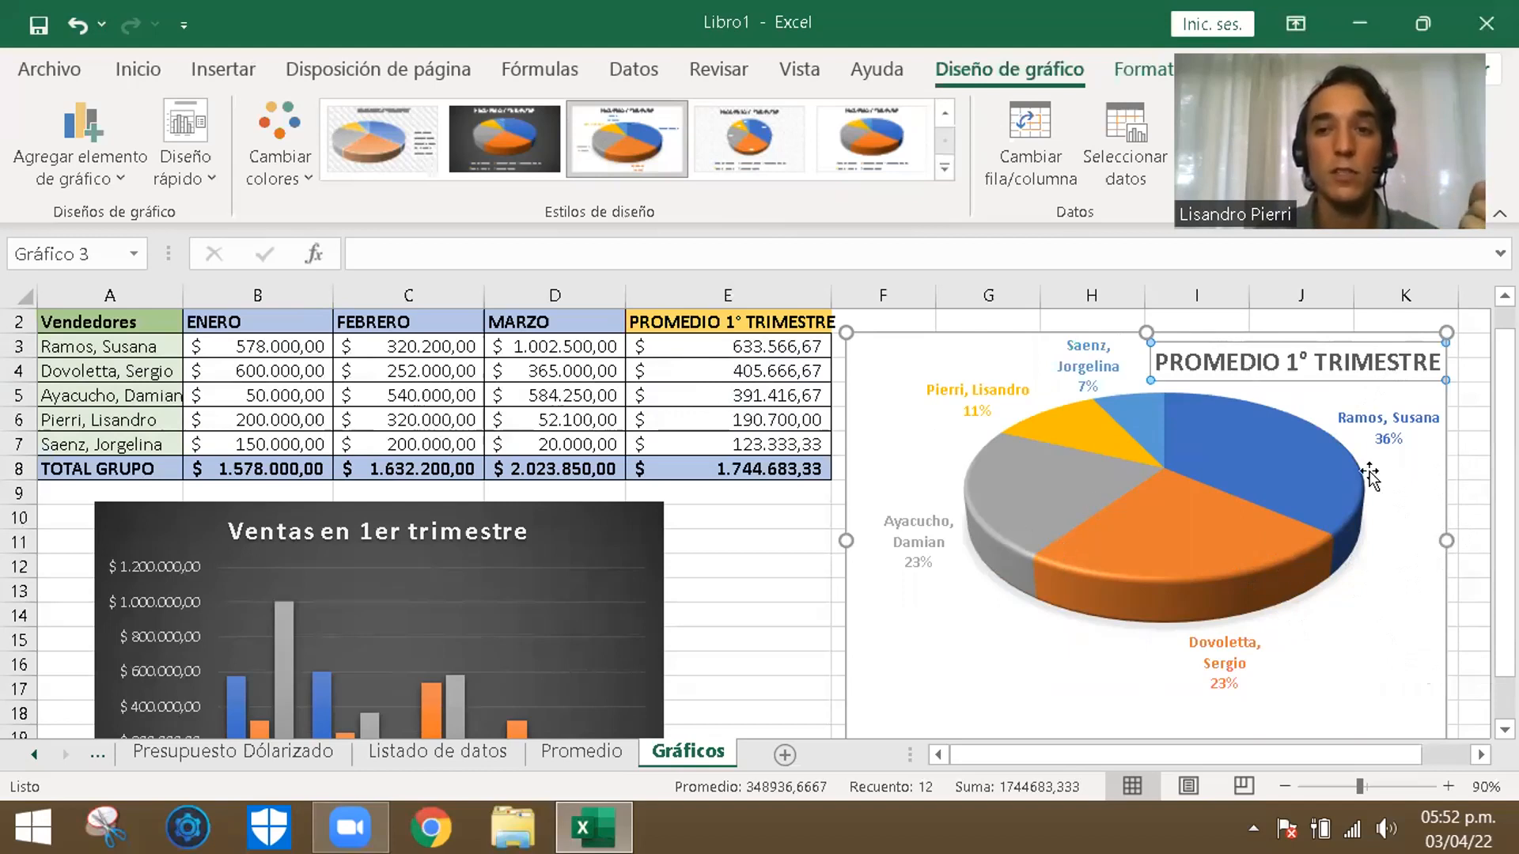
click(1401, 533)
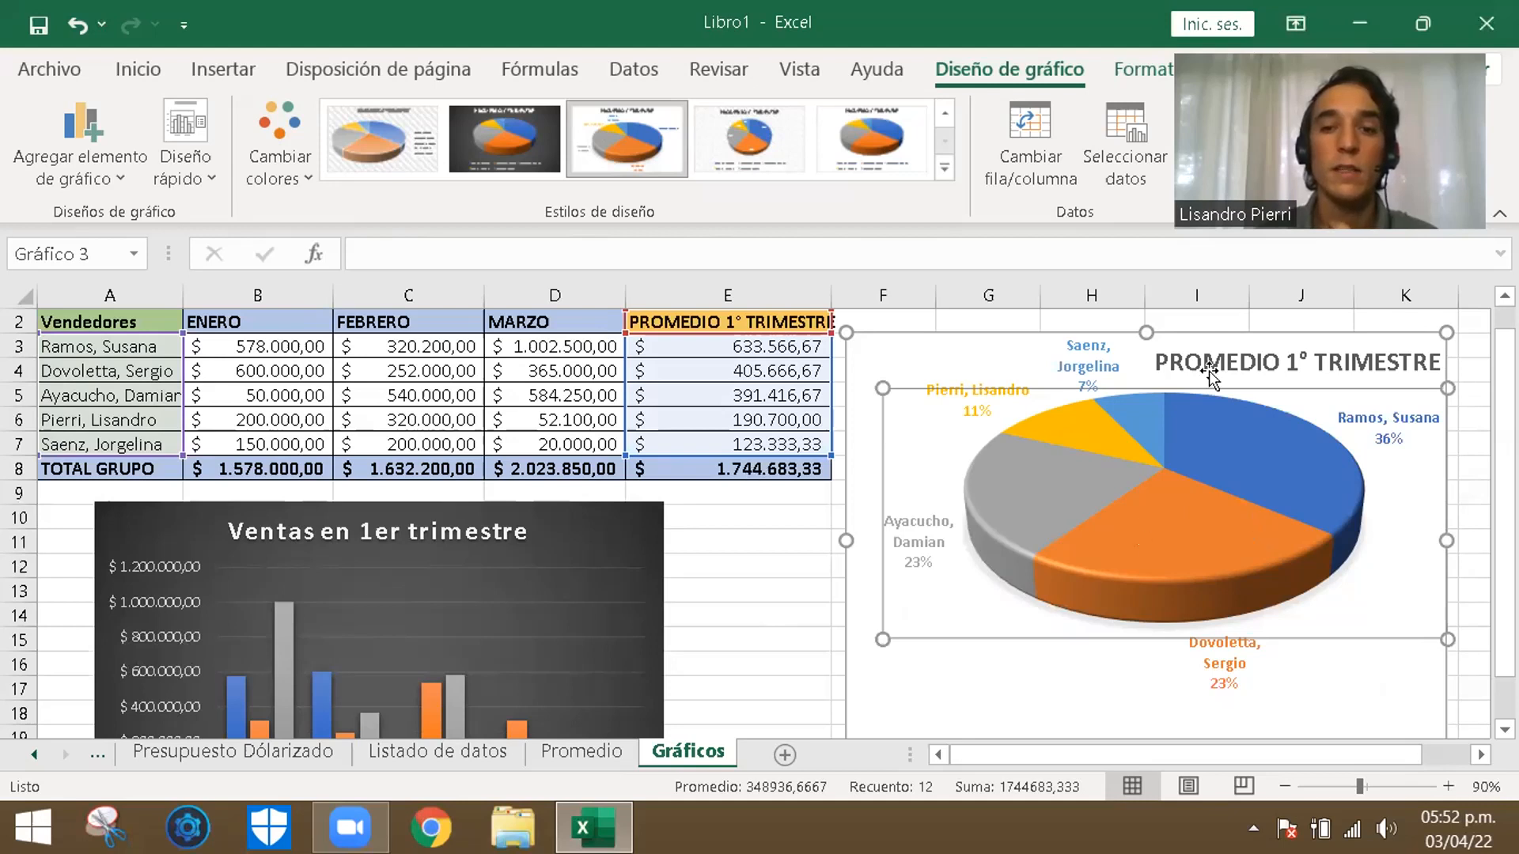
key(Escape)
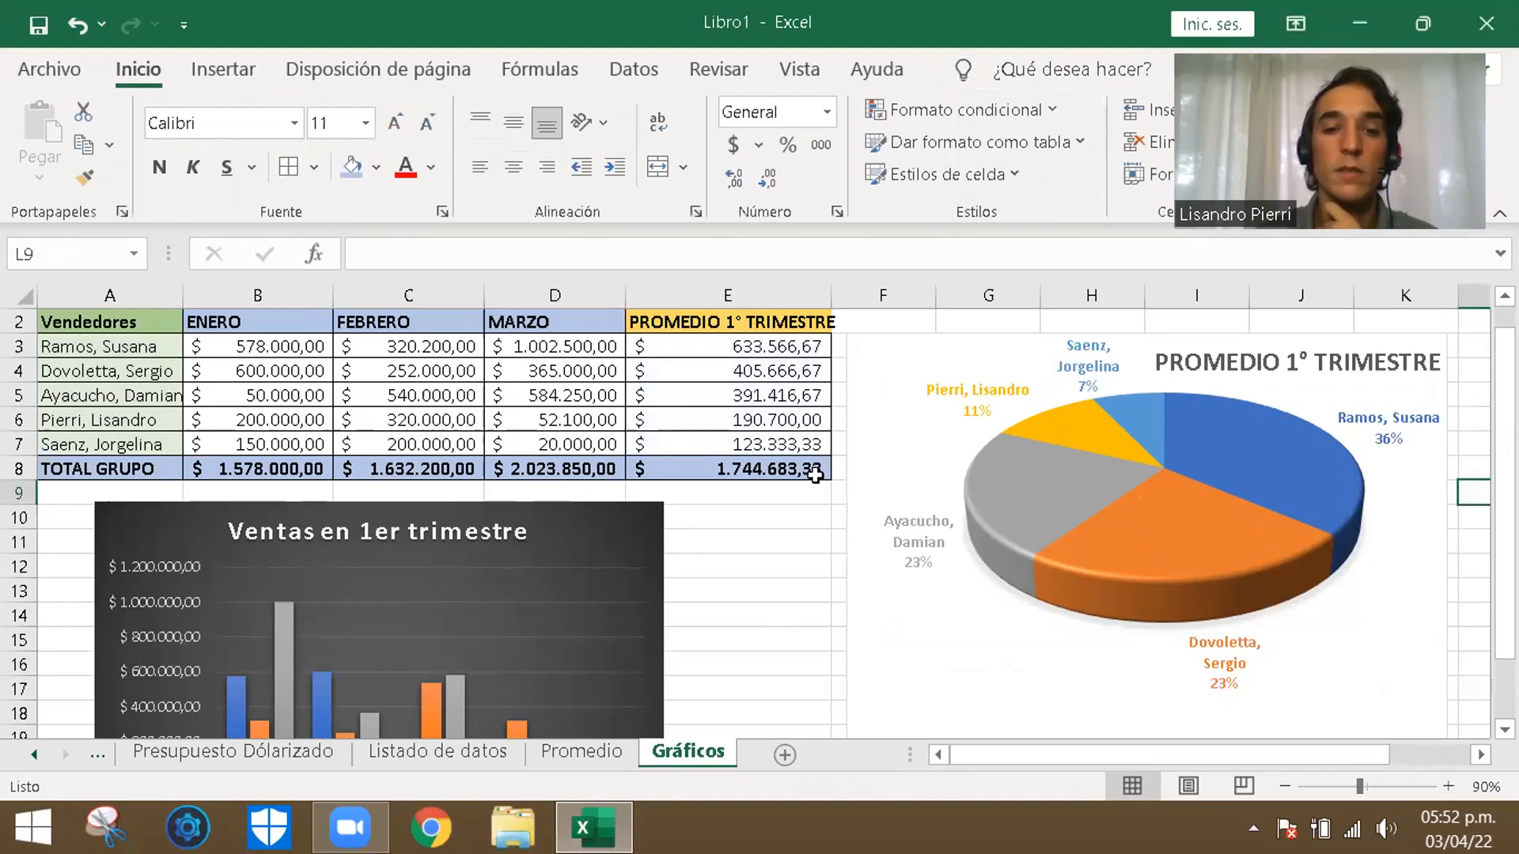
click(839, 531)
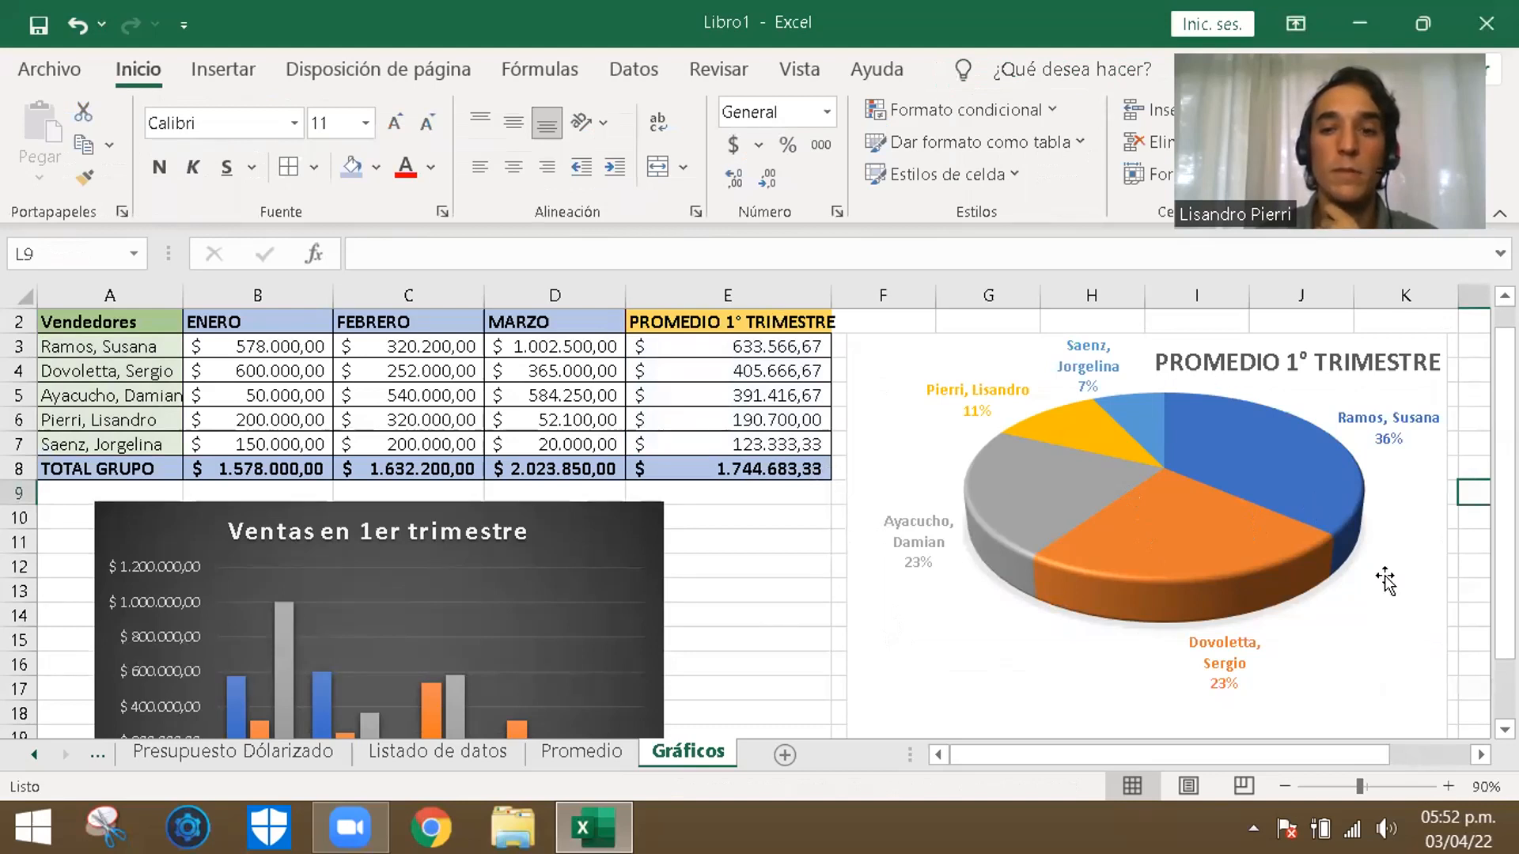
- View the colour palettes available for the pie chart and close the chart area formatting options
click(1381, 689)
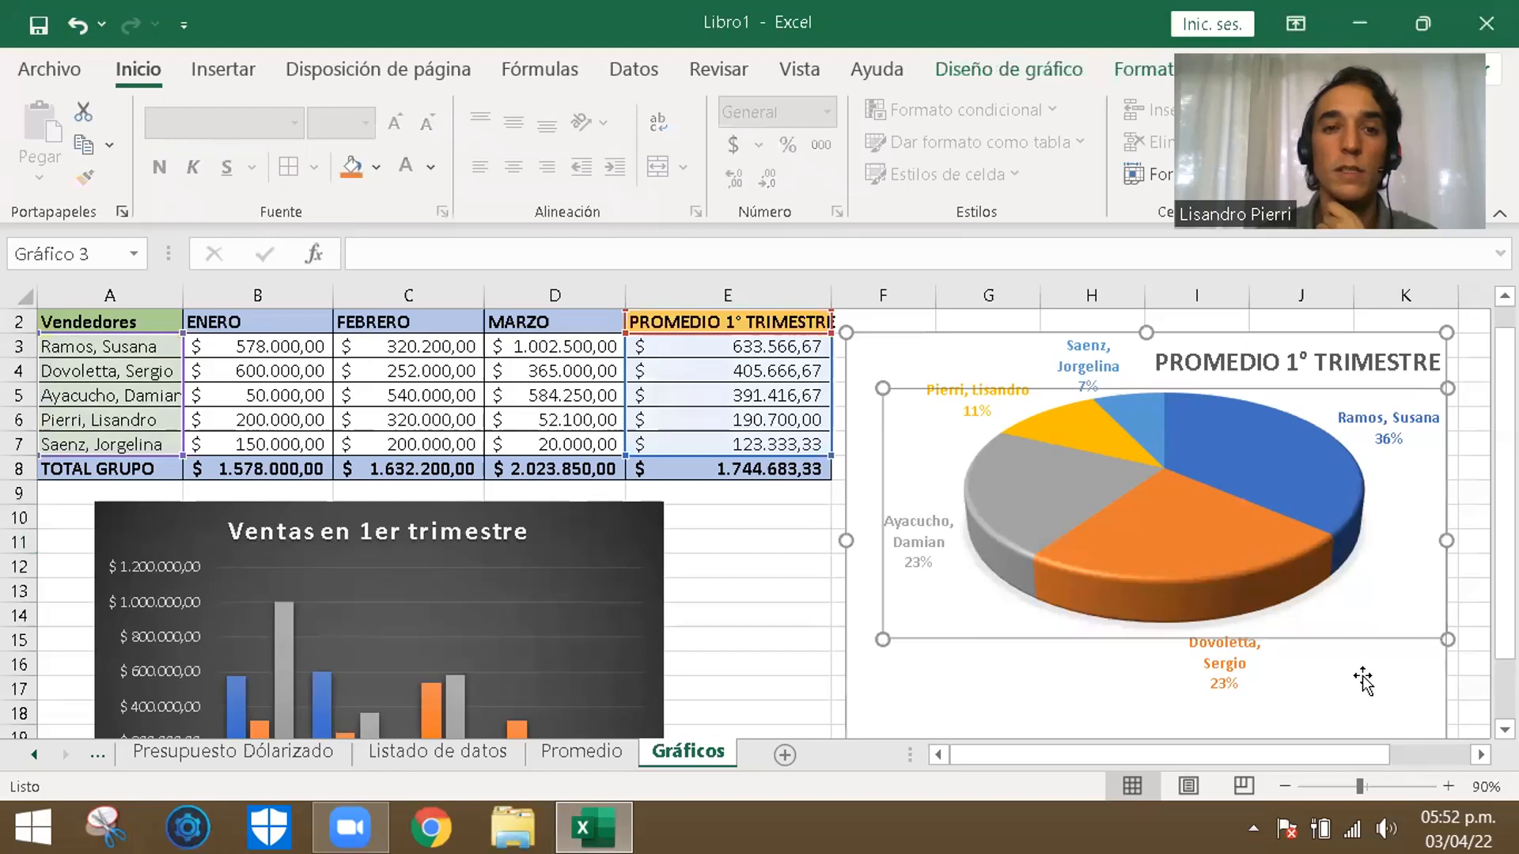
double_click(1363, 680)
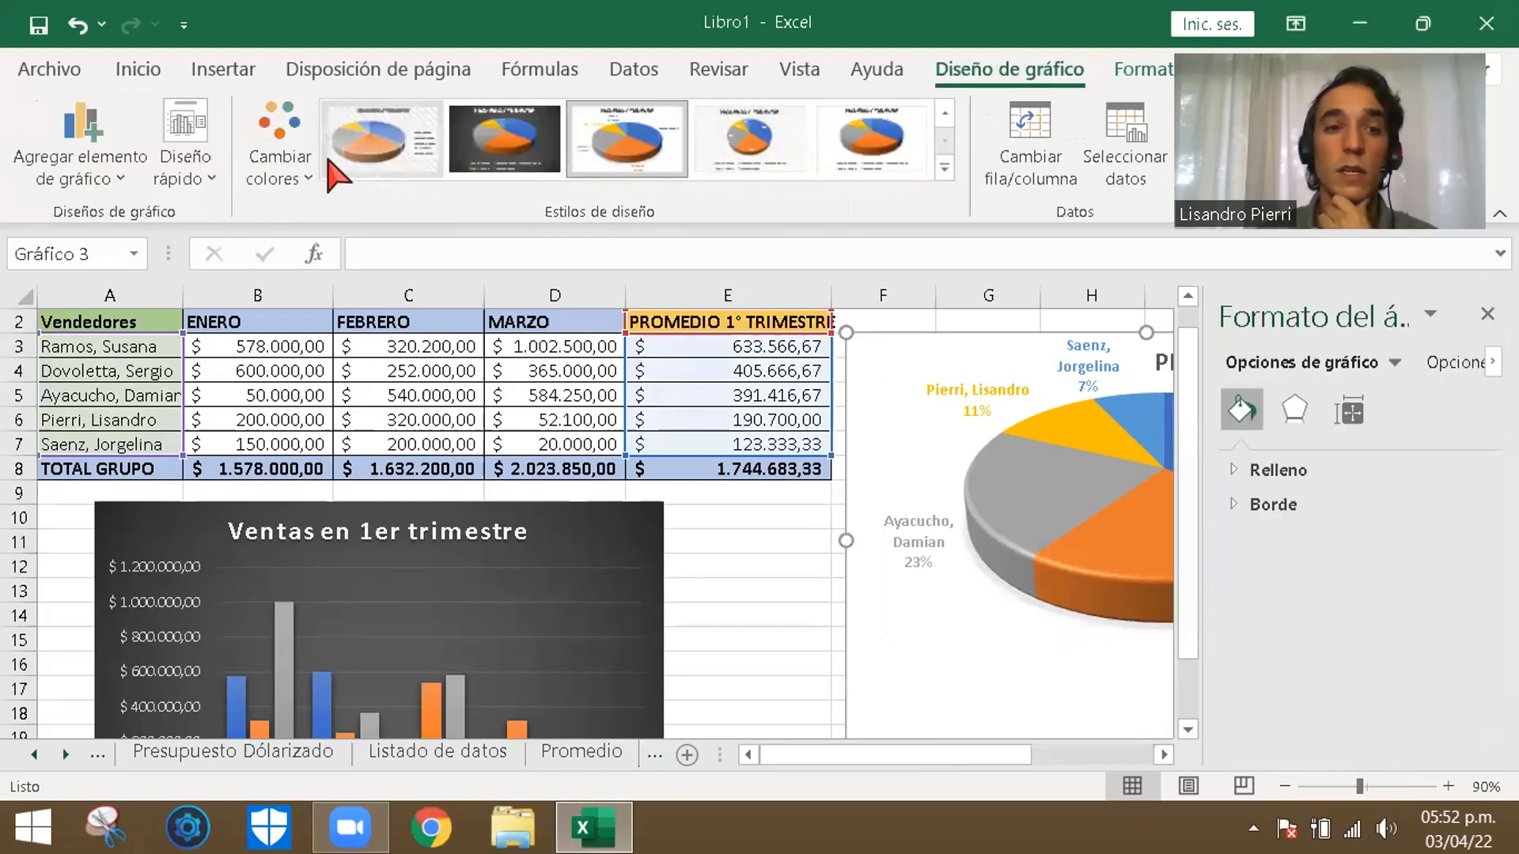
click(281, 163)
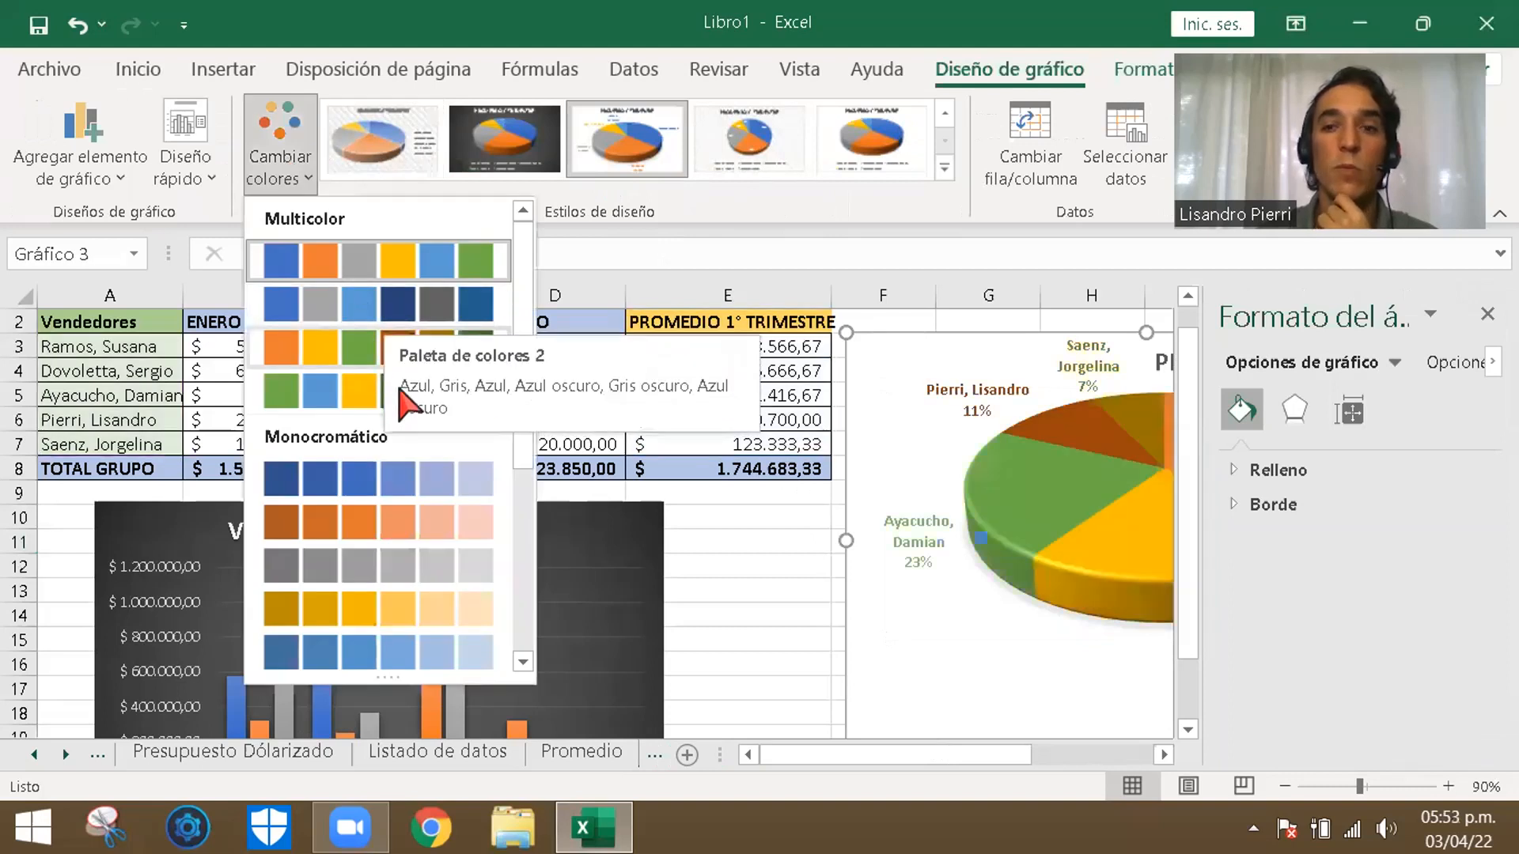
click(1480, 312)
click(1488, 314)
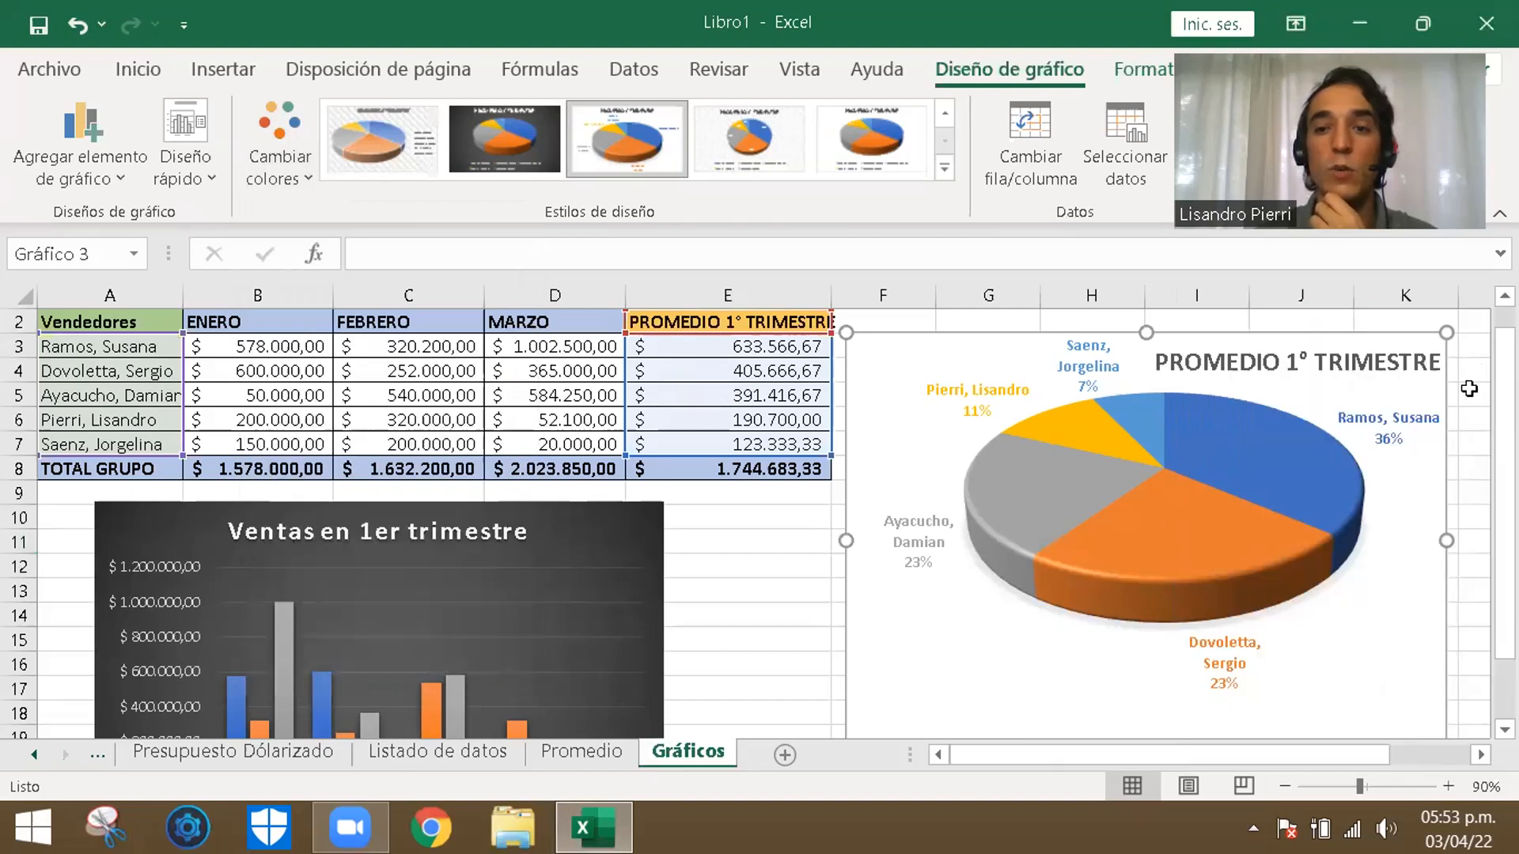
click(1469, 388)
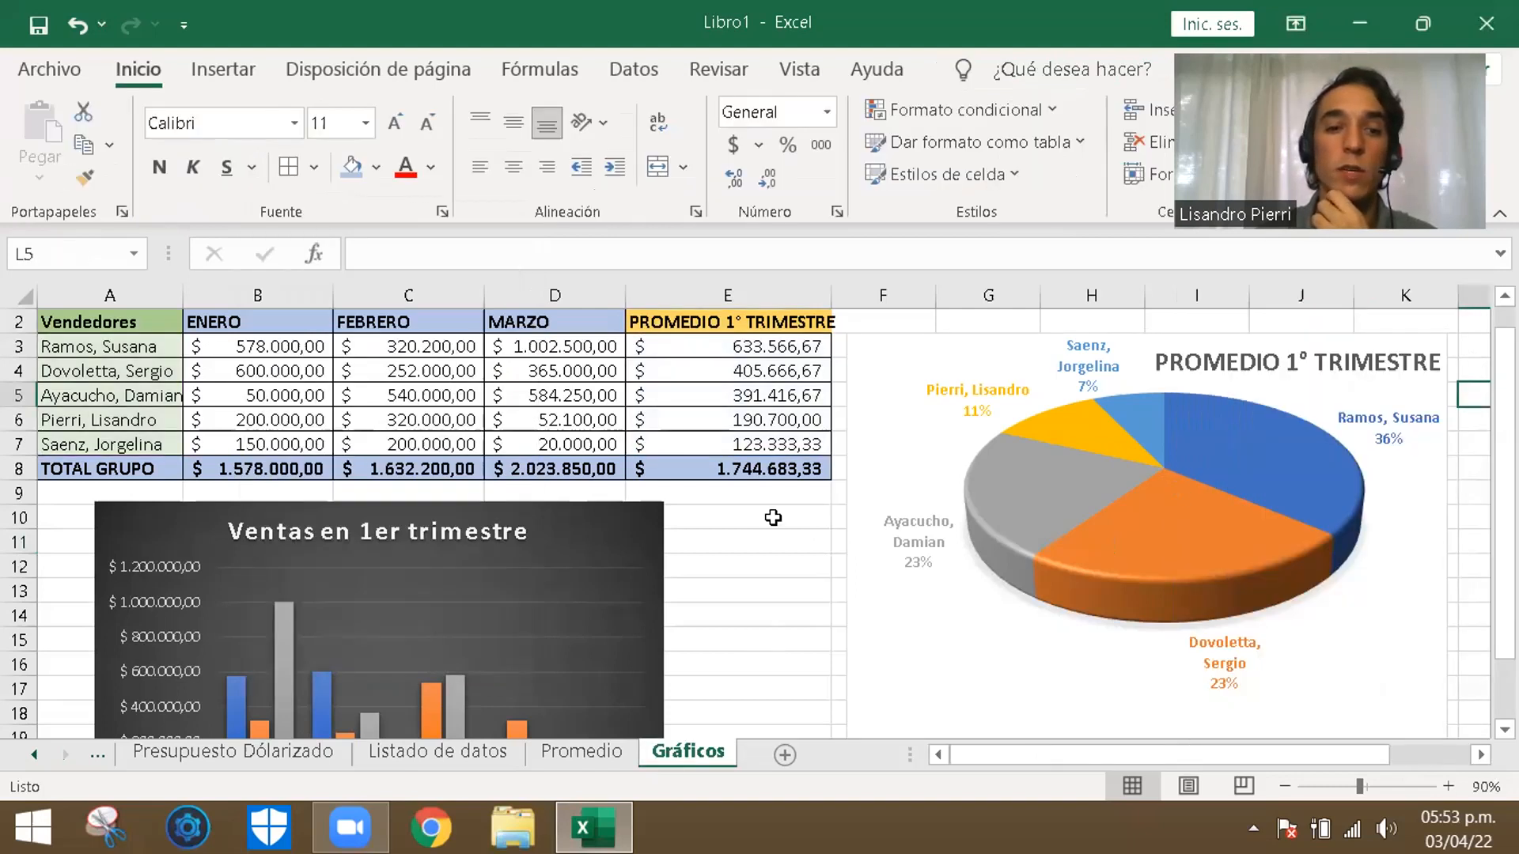
- Set the second seller's January sales in B4 to 100000
scroll(773, 514, down, 3)
scroll(617, 542, up, 2)
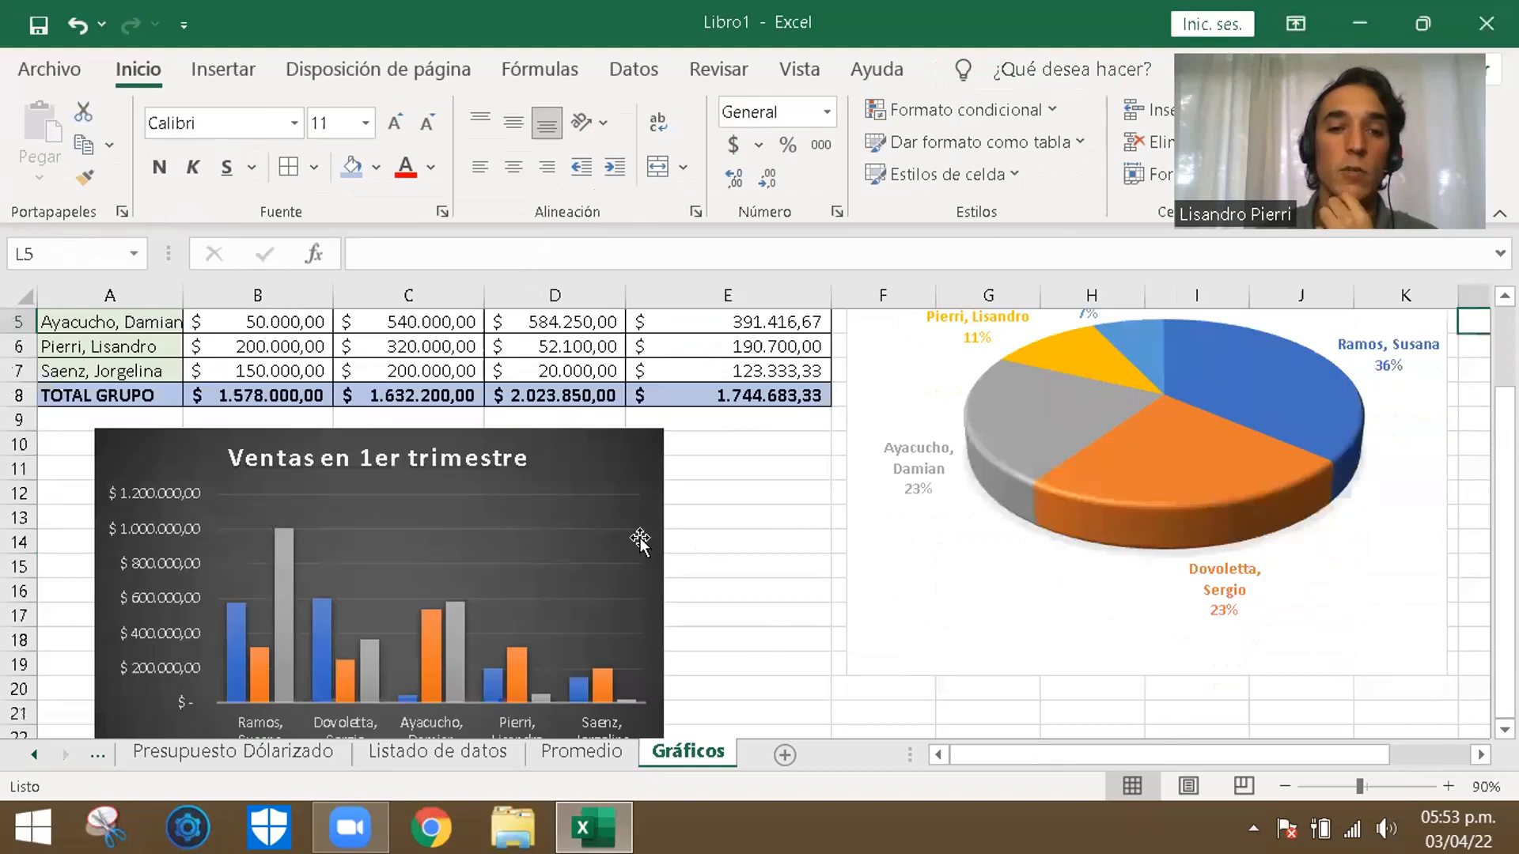
scroll(640, 542, up, 1)
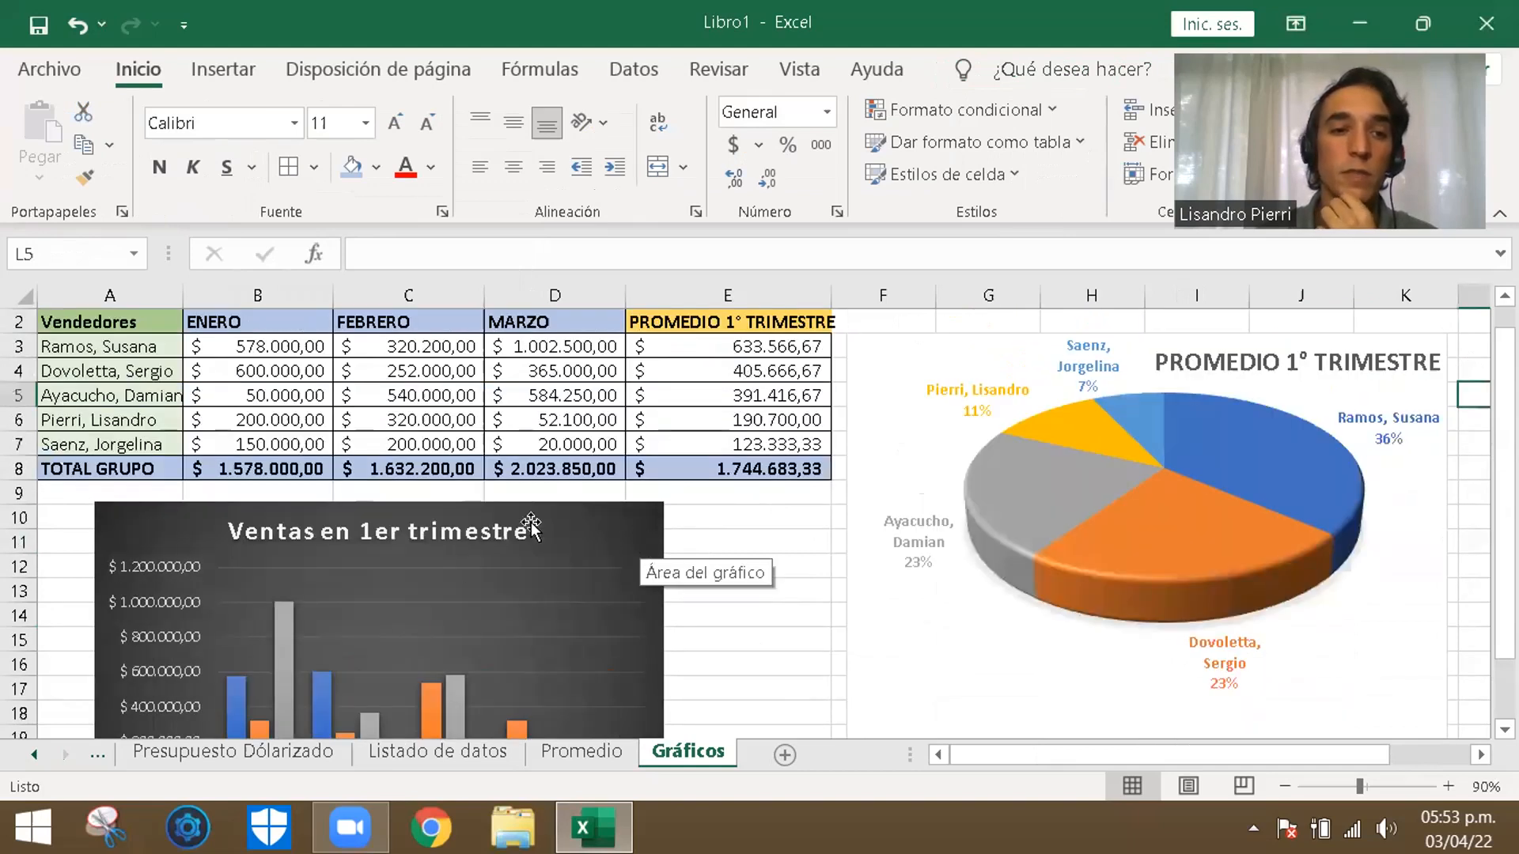
click(308, 374)
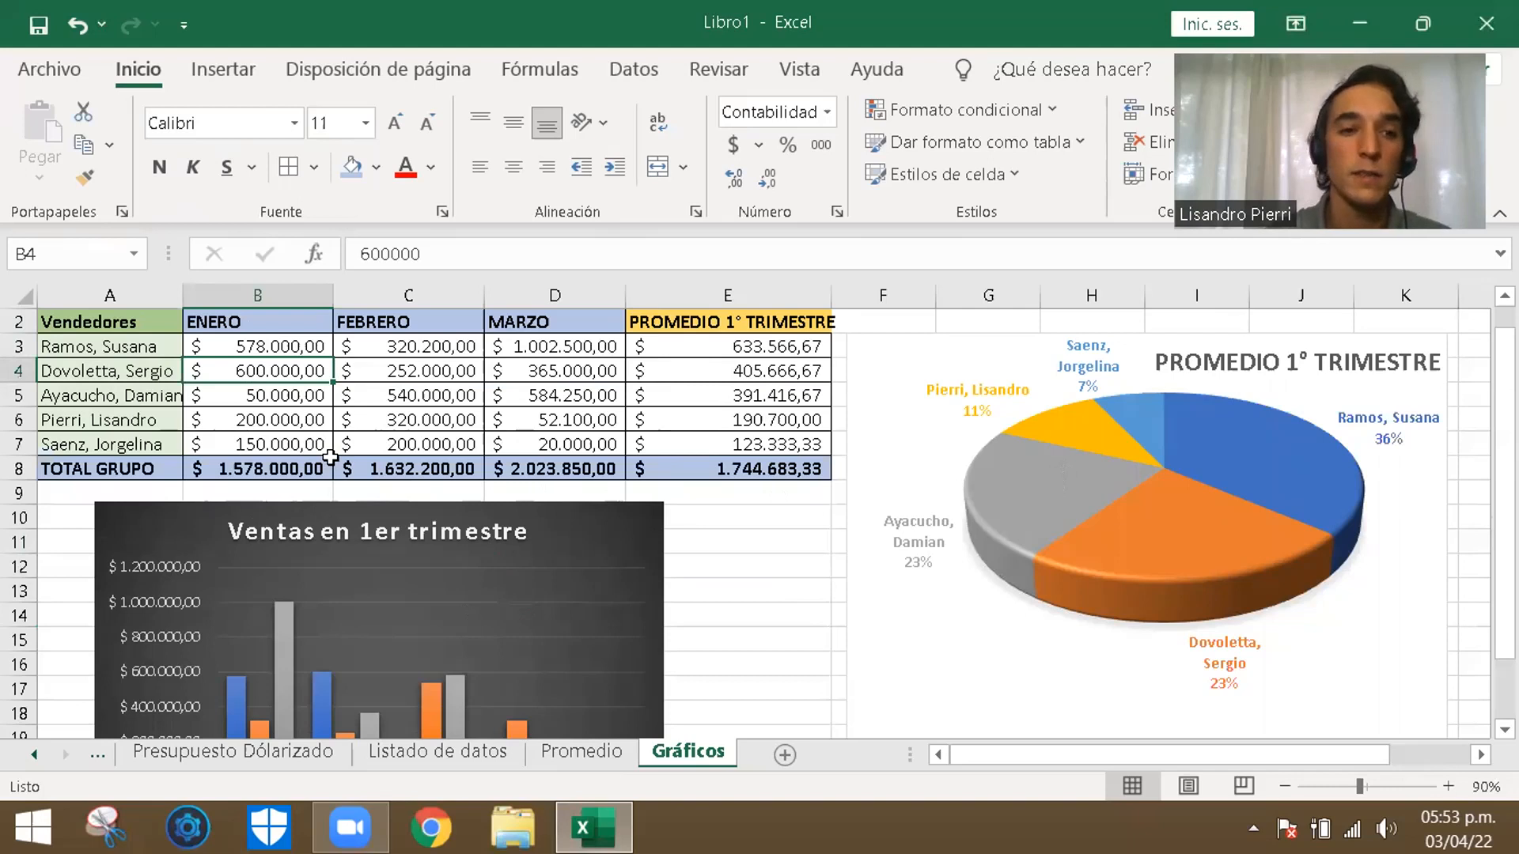
text(10000)
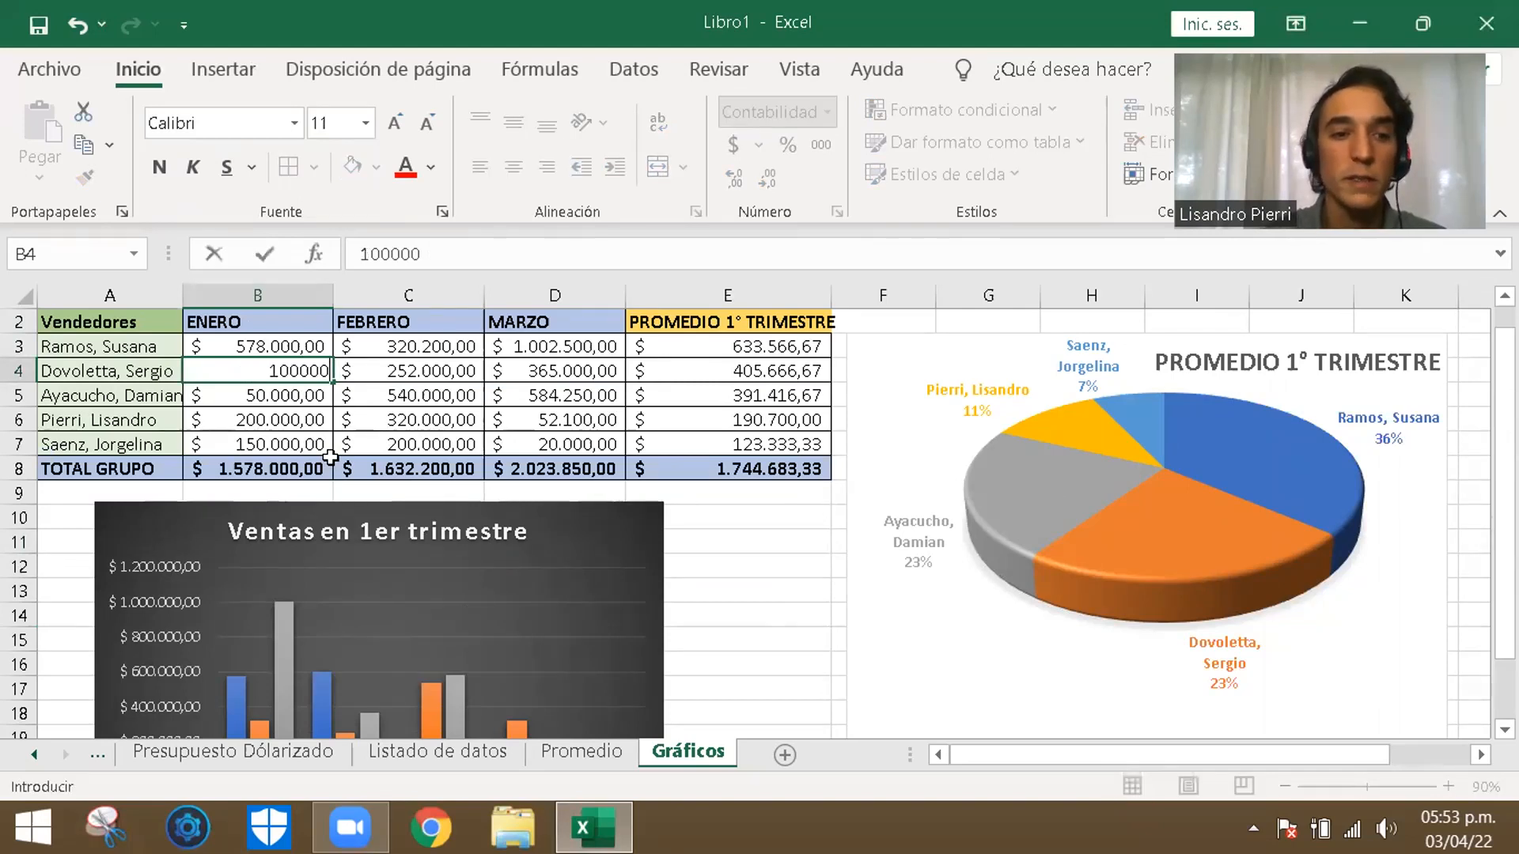
key(Return)
click(761, 563)
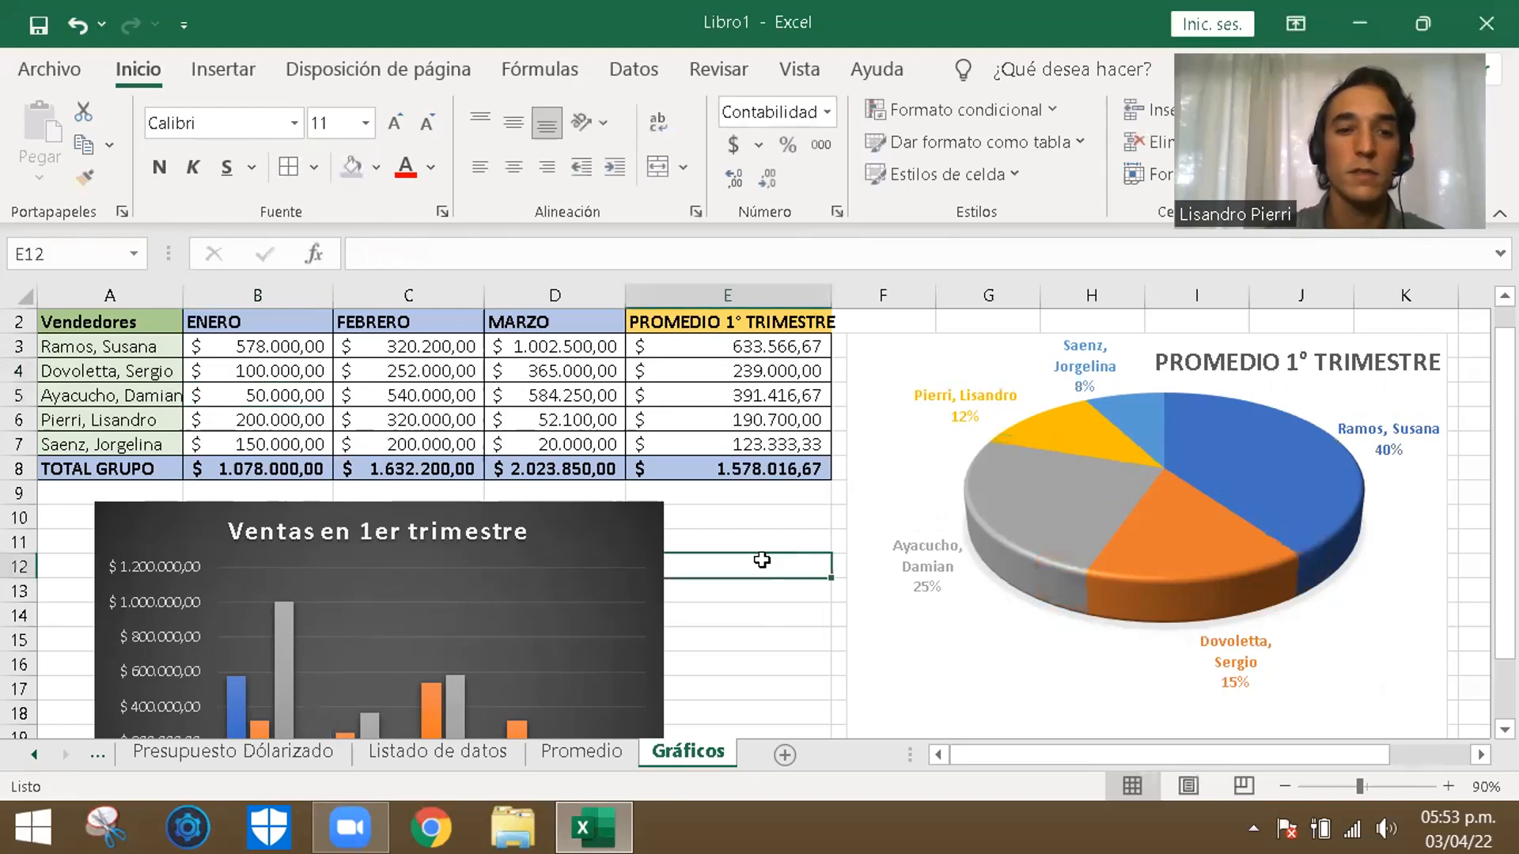
- Nudge the "Ventas en 1er trimestre" column chart slightly up and to the left below the sales table
scroll(735, 617, down, 1)
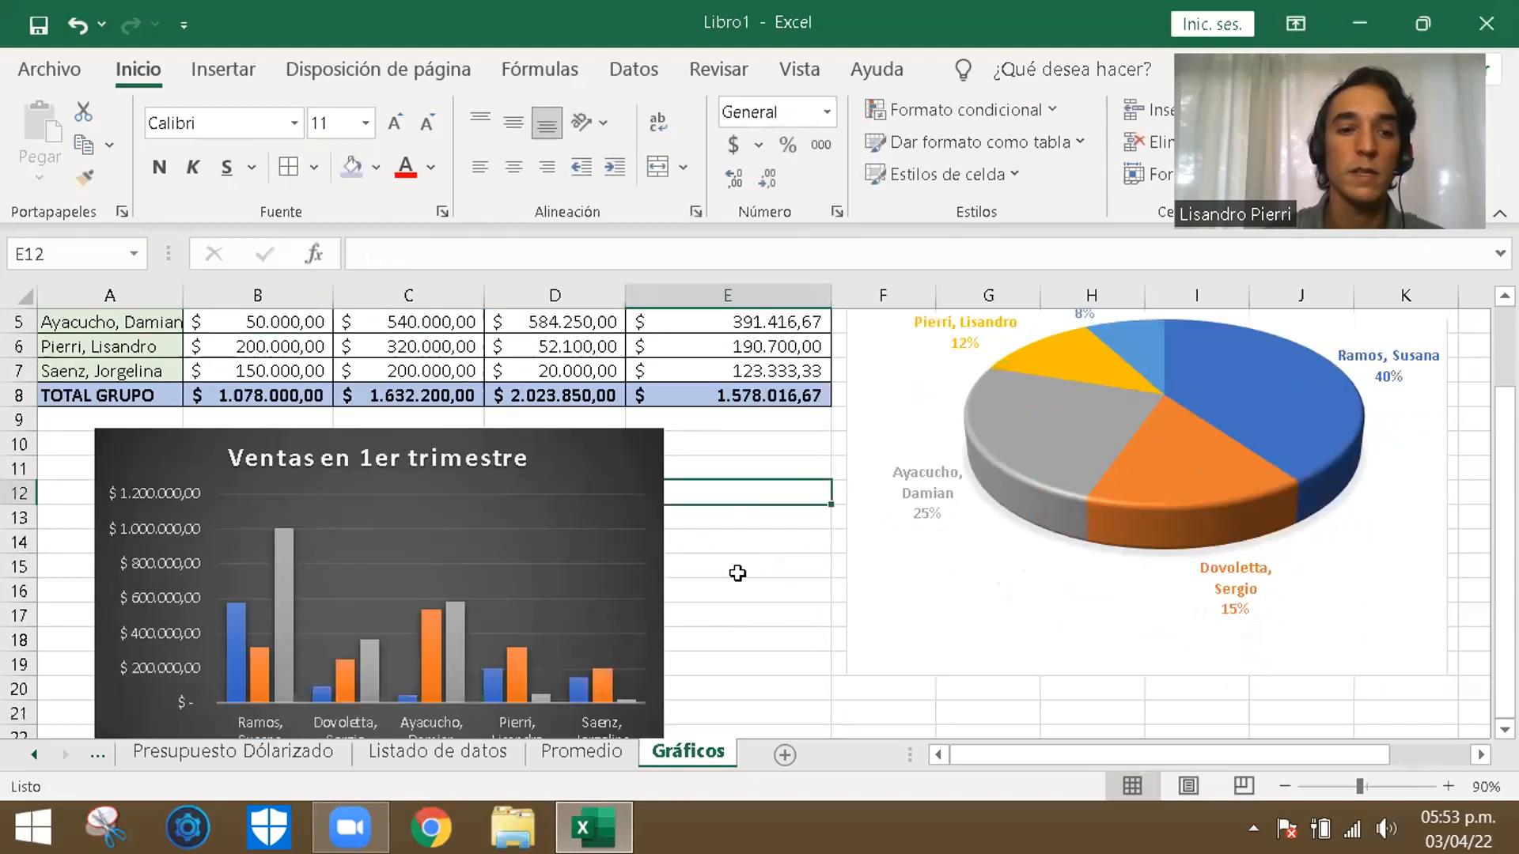
scroll(533, 527, up, 1)
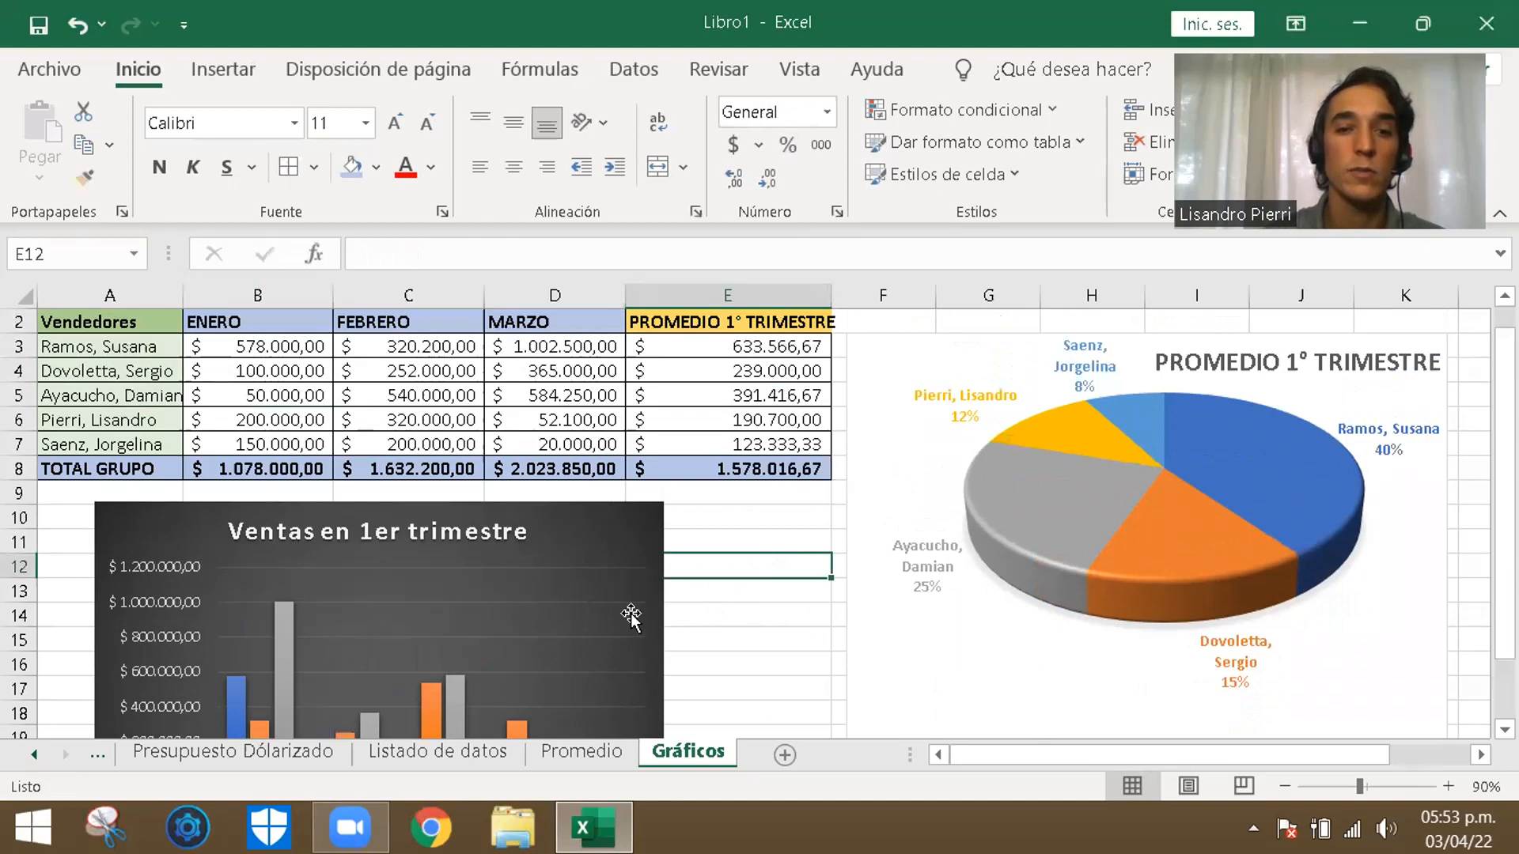
scroll(788, 604, down, 1)
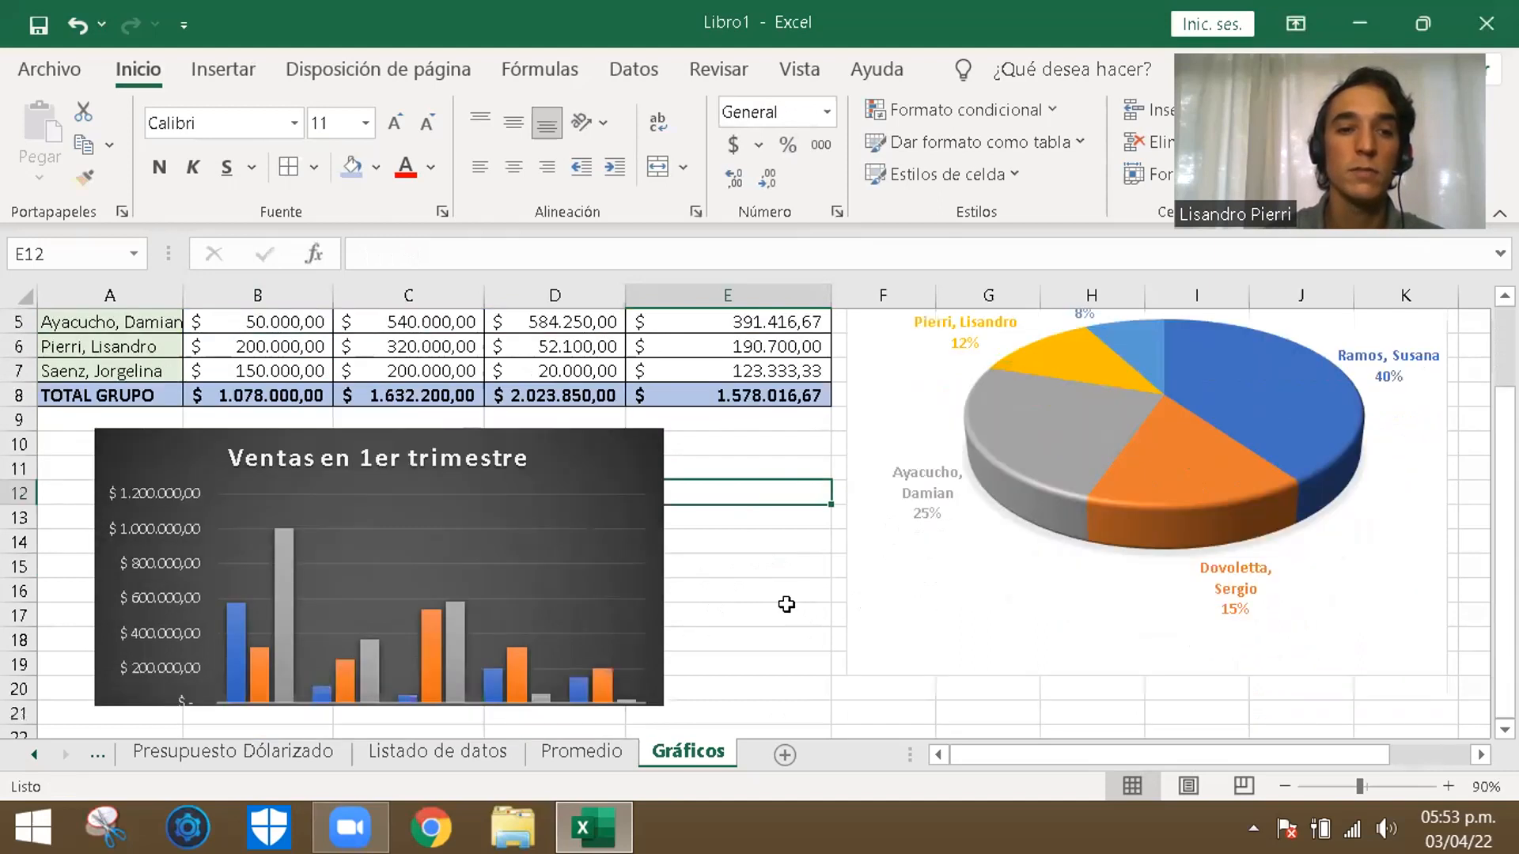
click(578, 553)
drag(636, 465, 634, 458)
click(772, 487)
scroll(729, 515, up, 1)
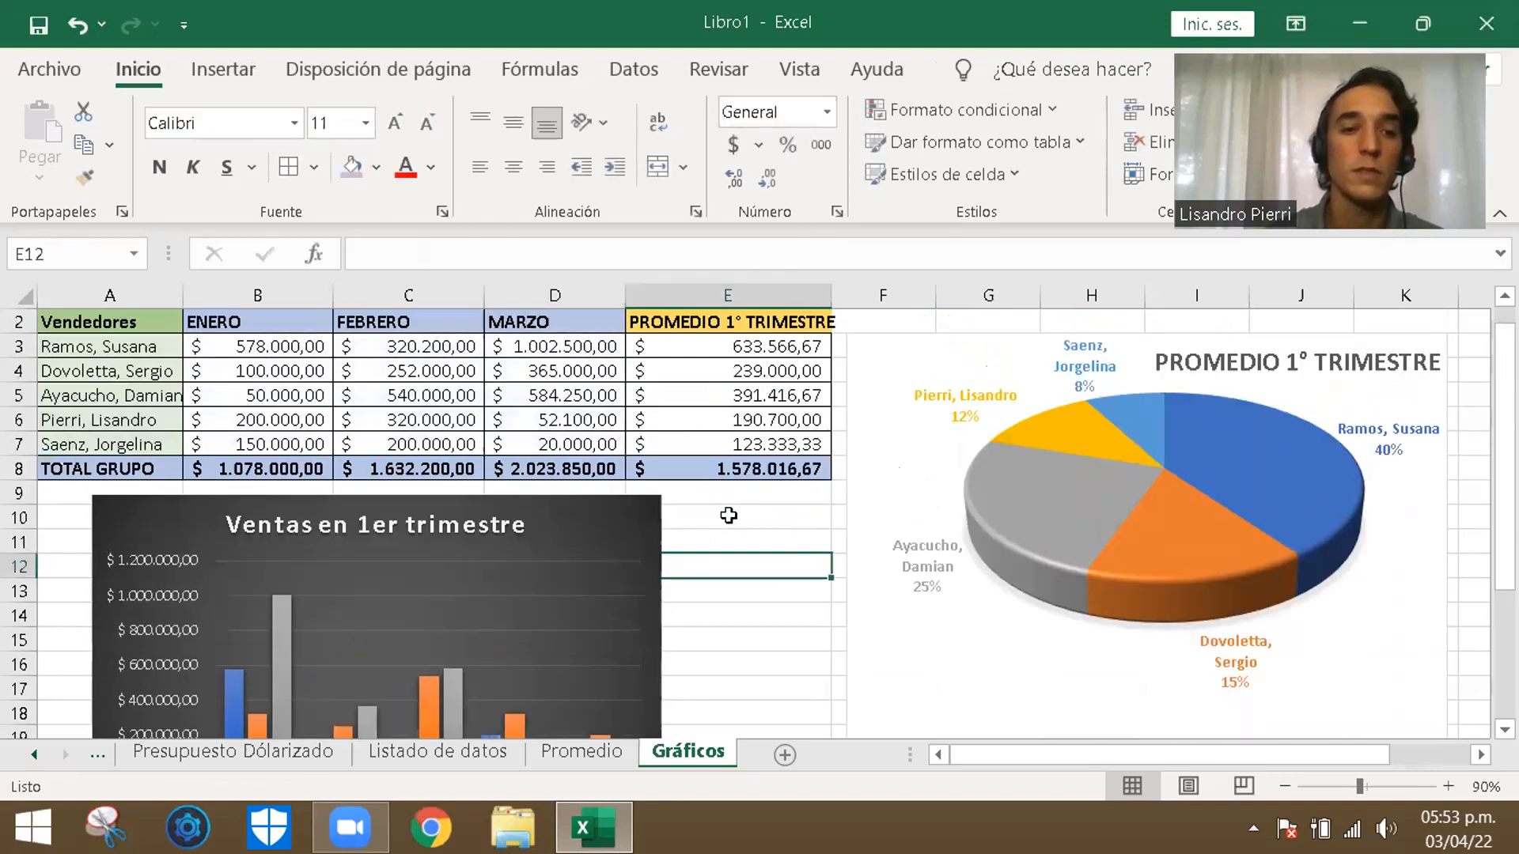
- Set the first seller's March sales in D3 to 50000
scroll(773, 604, down, 1)
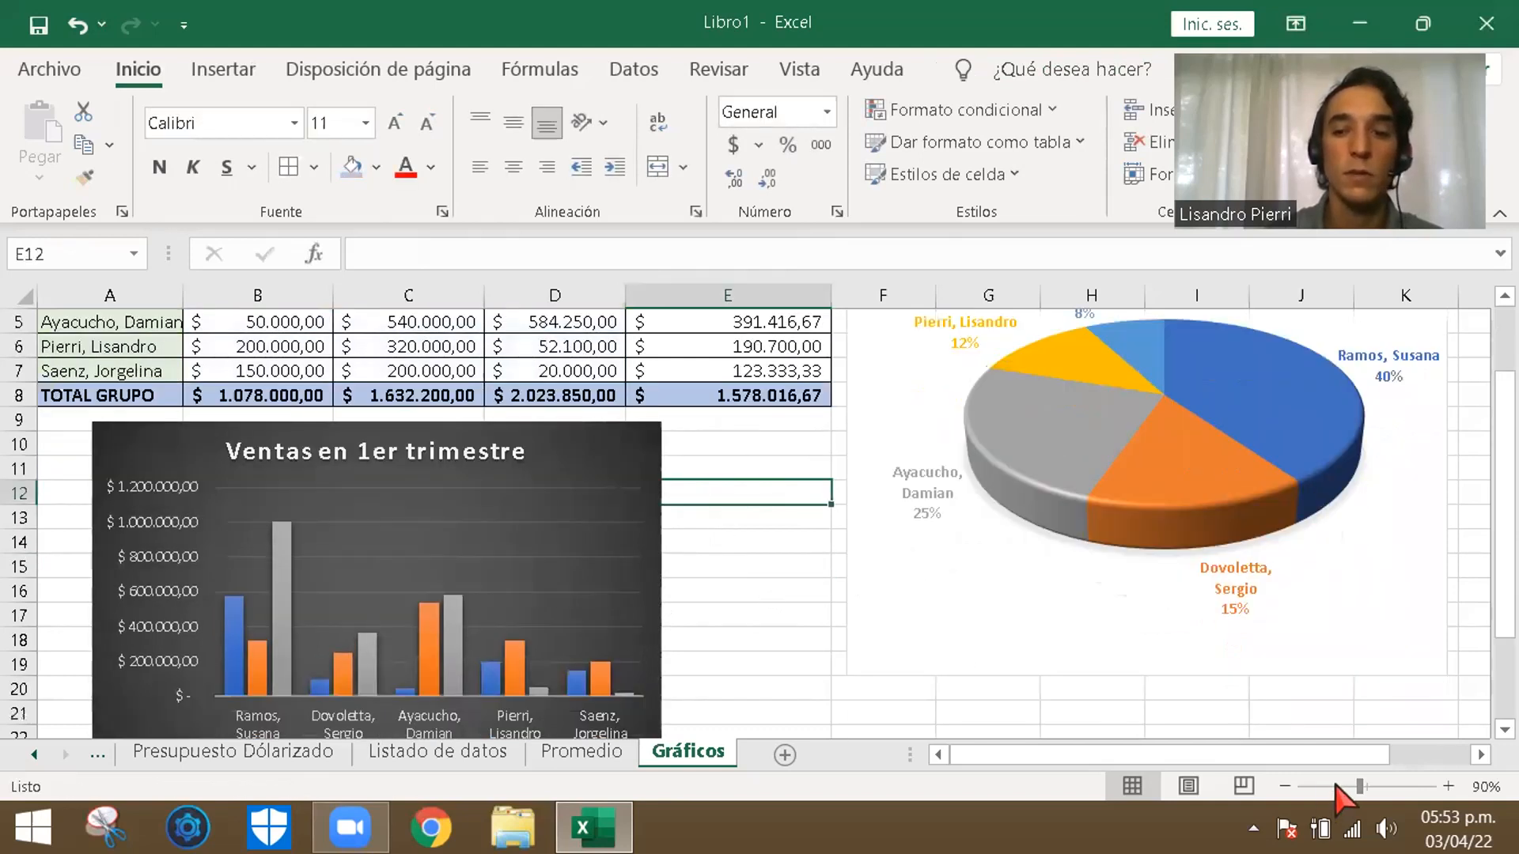
drag(1359, 787, 1349, 786)
click(593, 590)
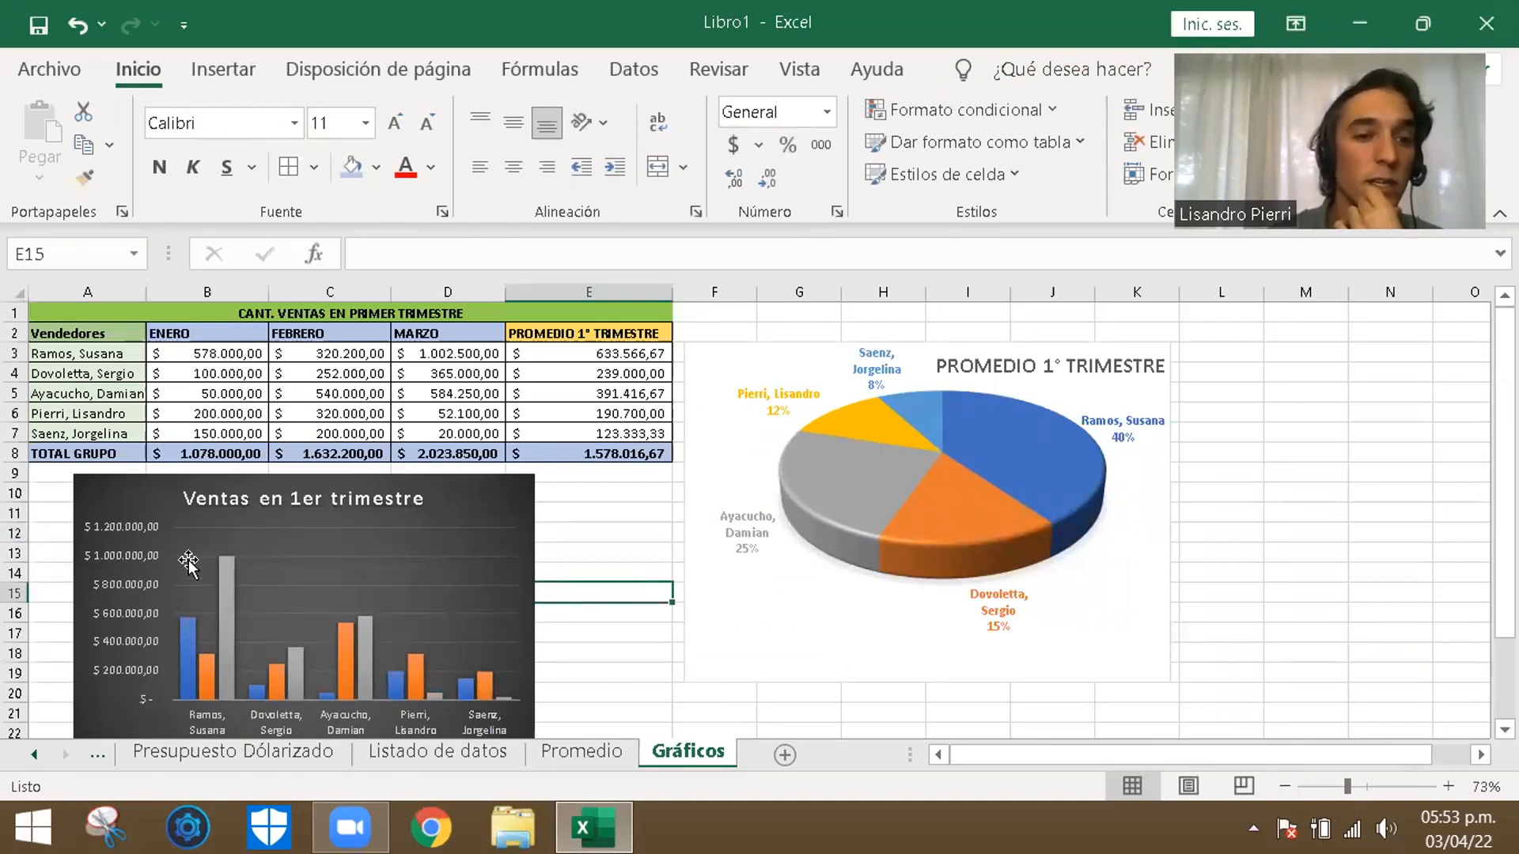
mouse_move(224, 675)
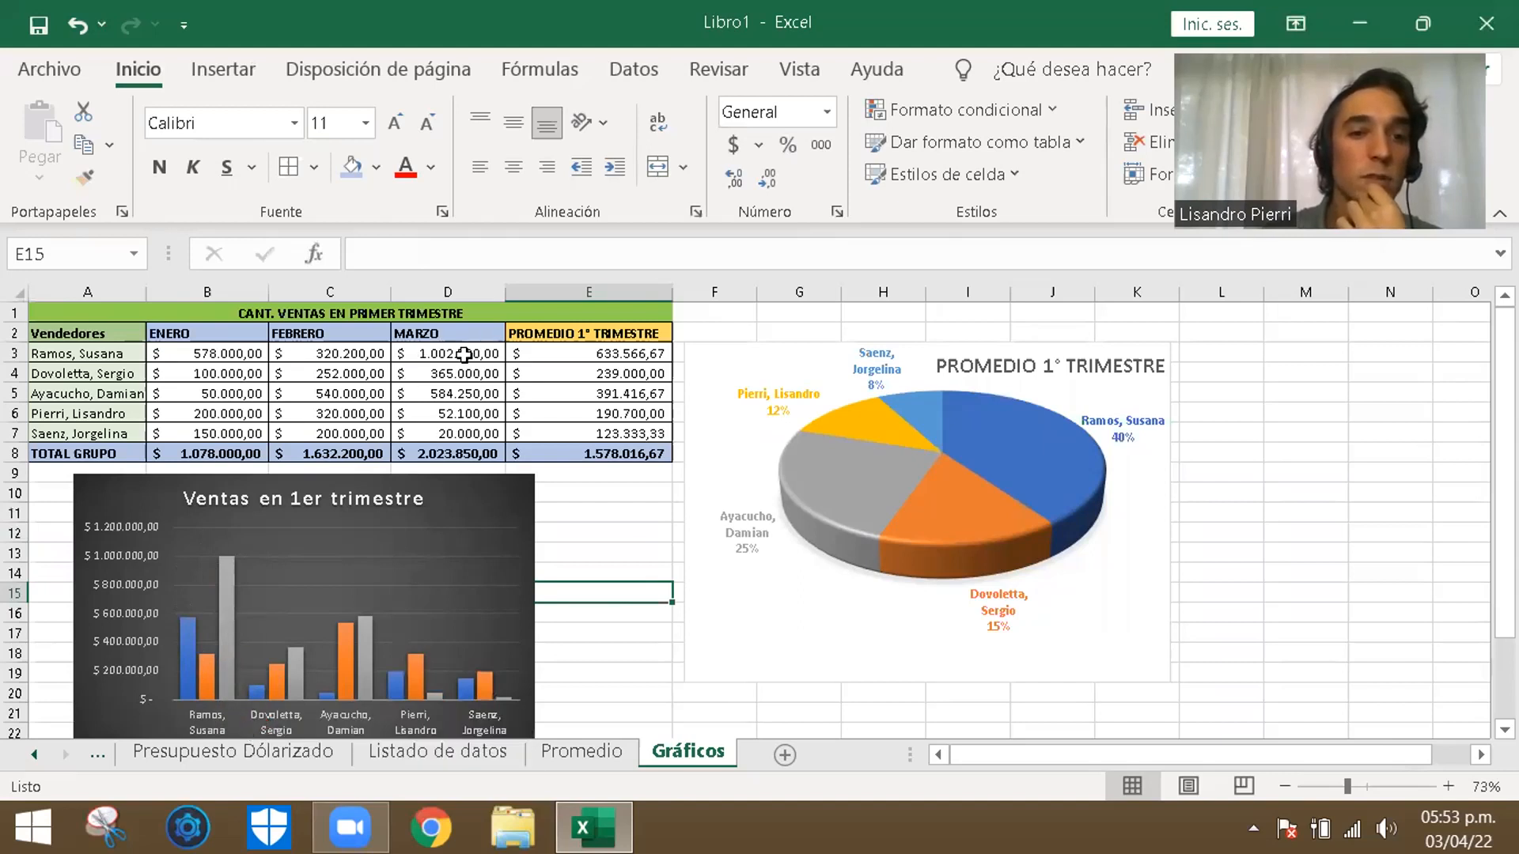
click(465, 353)
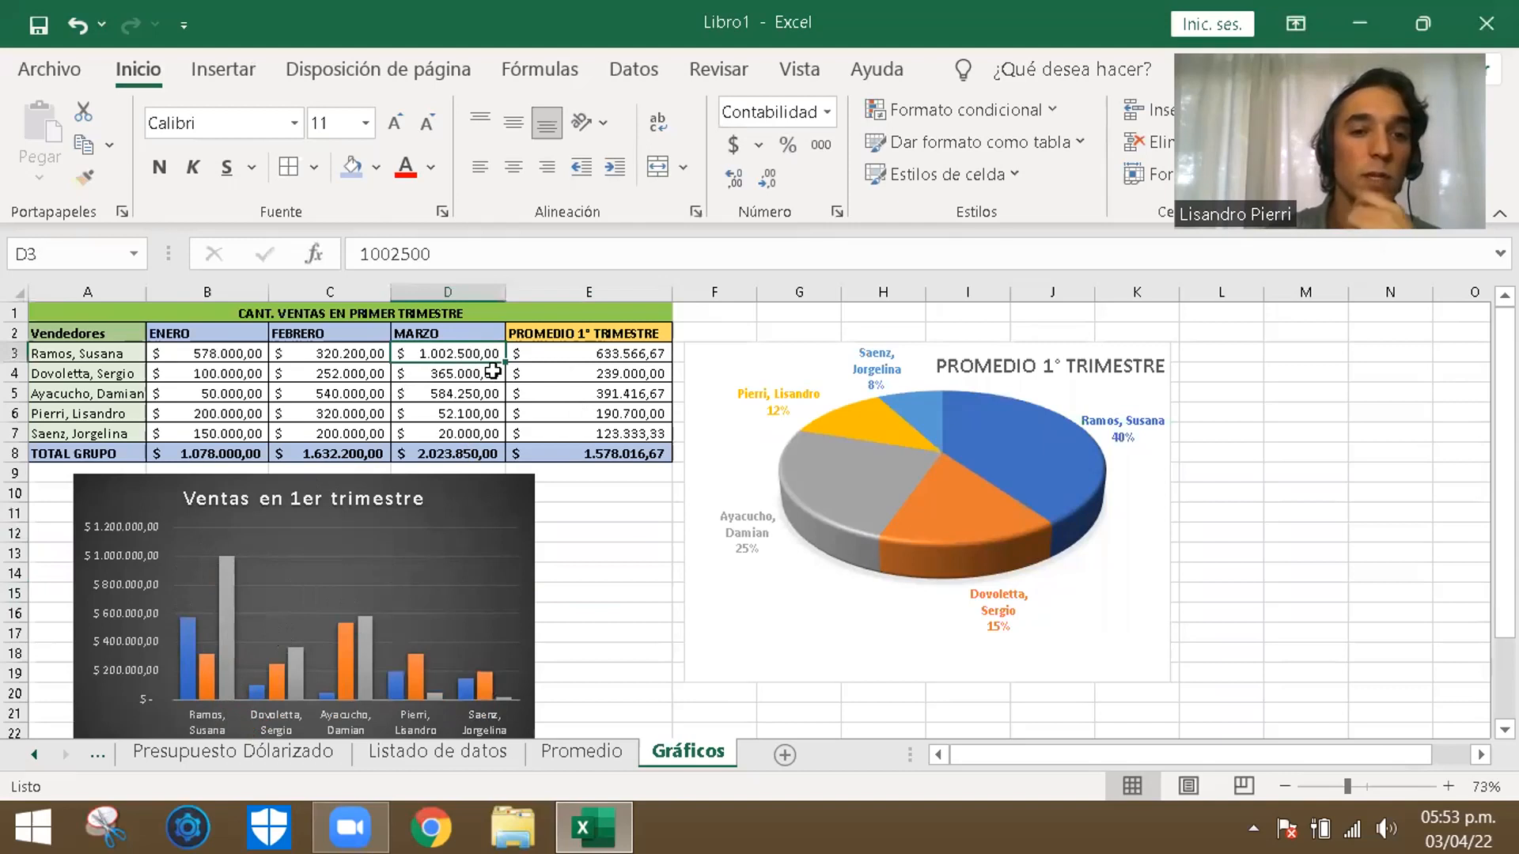
text(50000)
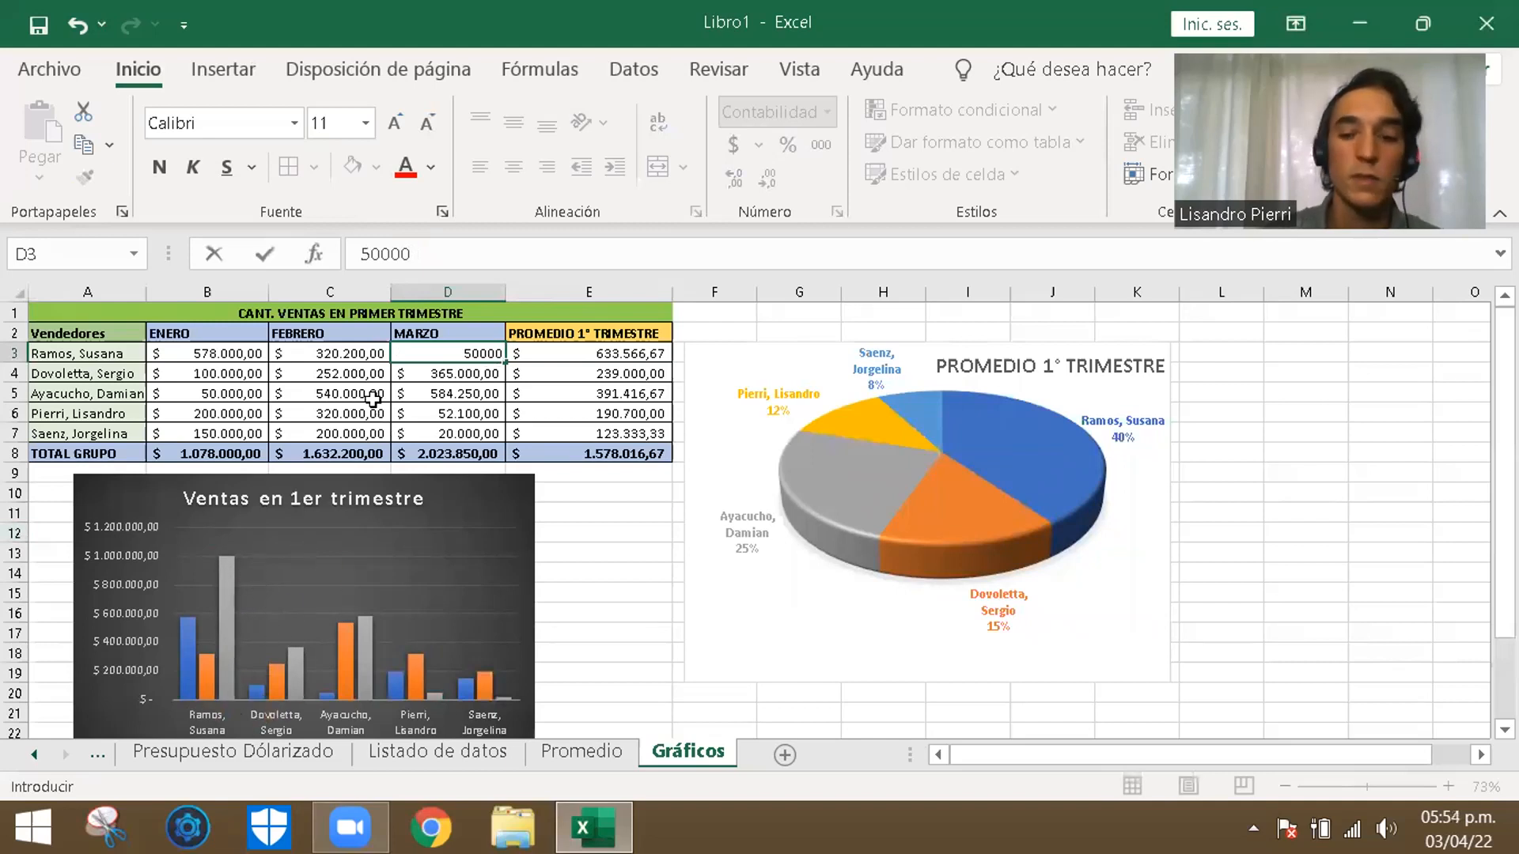
key(Return)
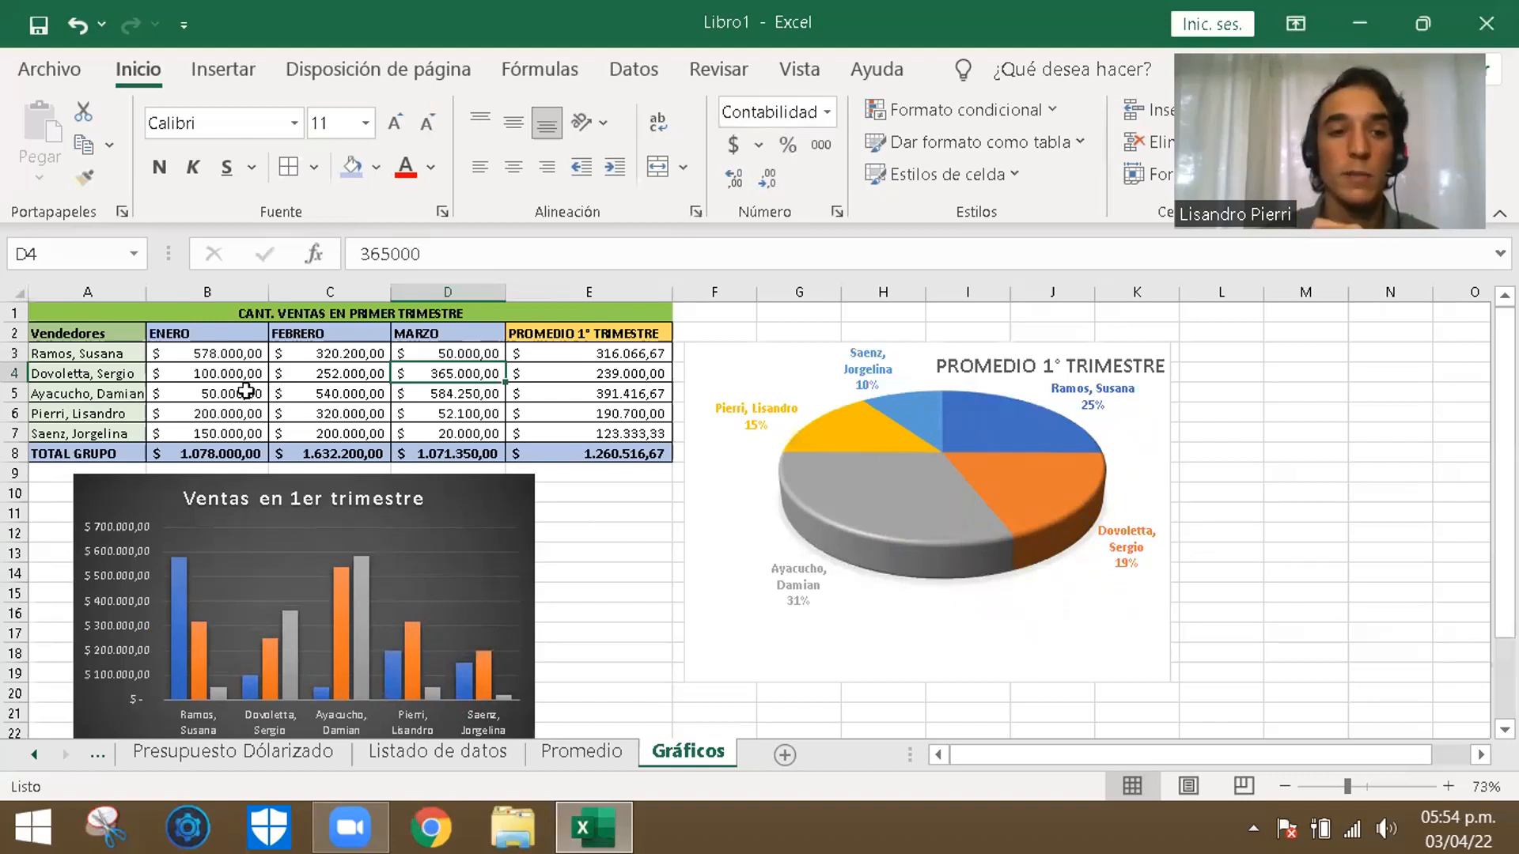
key(Left)
key(Left)
key(Down)
key(Down)
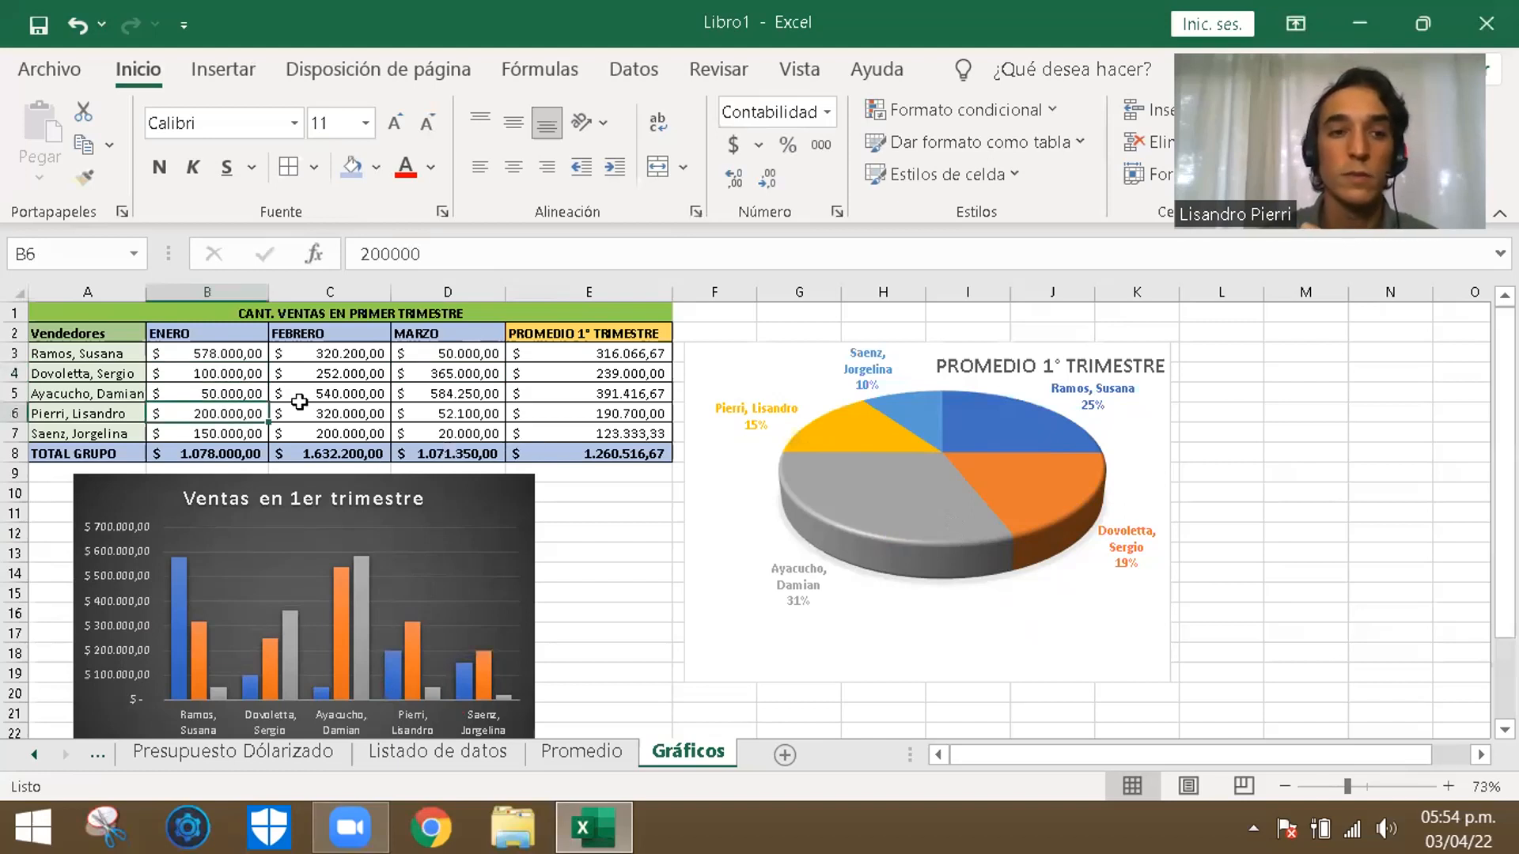
click(635, 545)
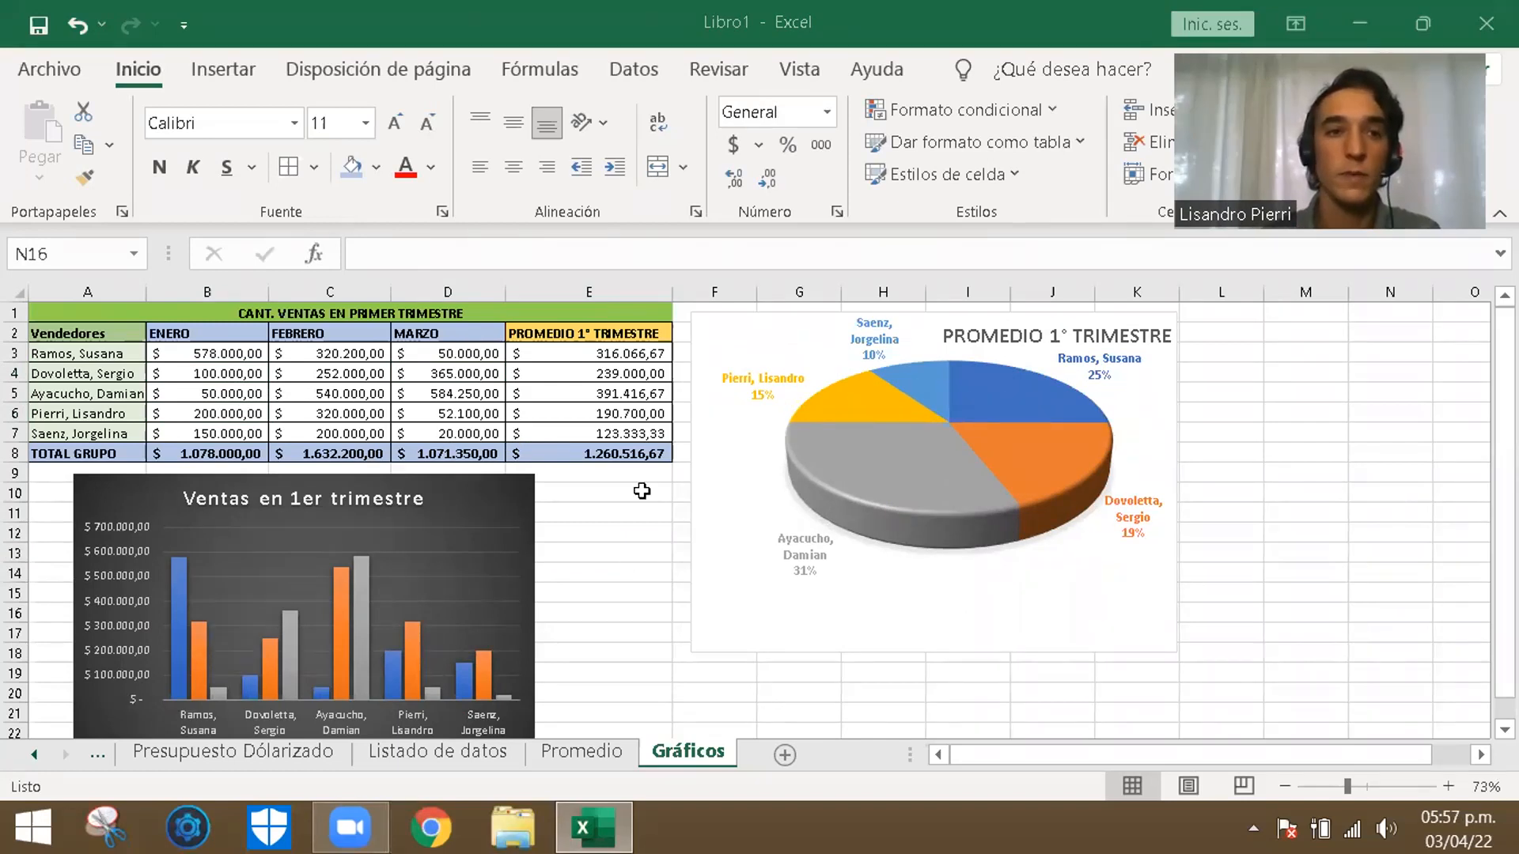
- Draw a trial text box between the two charts with the text "fsdfsdf" and delete it
click(224, 69)
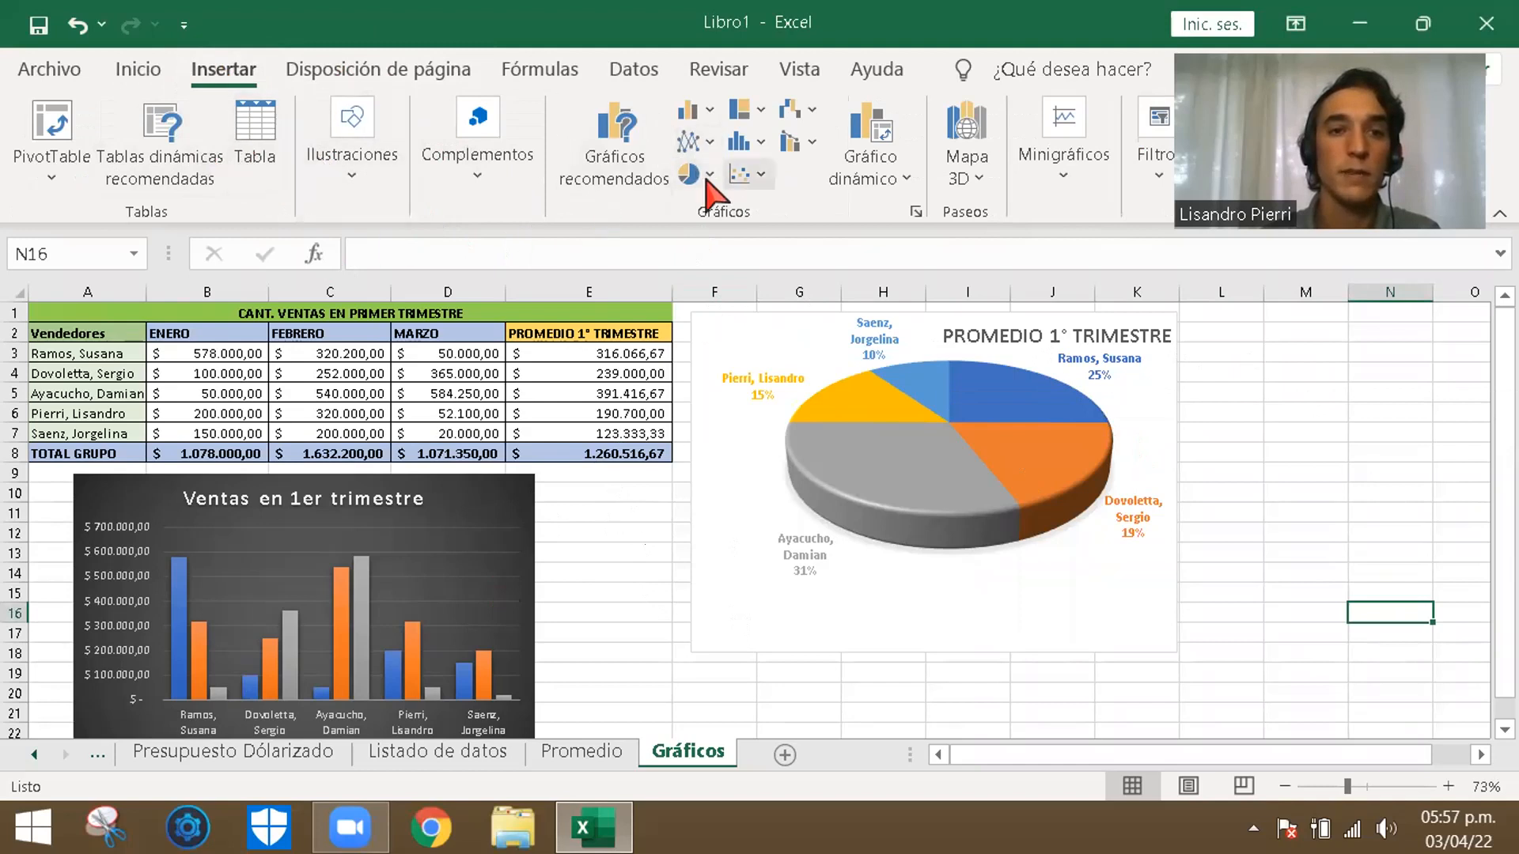
click(597, 602)
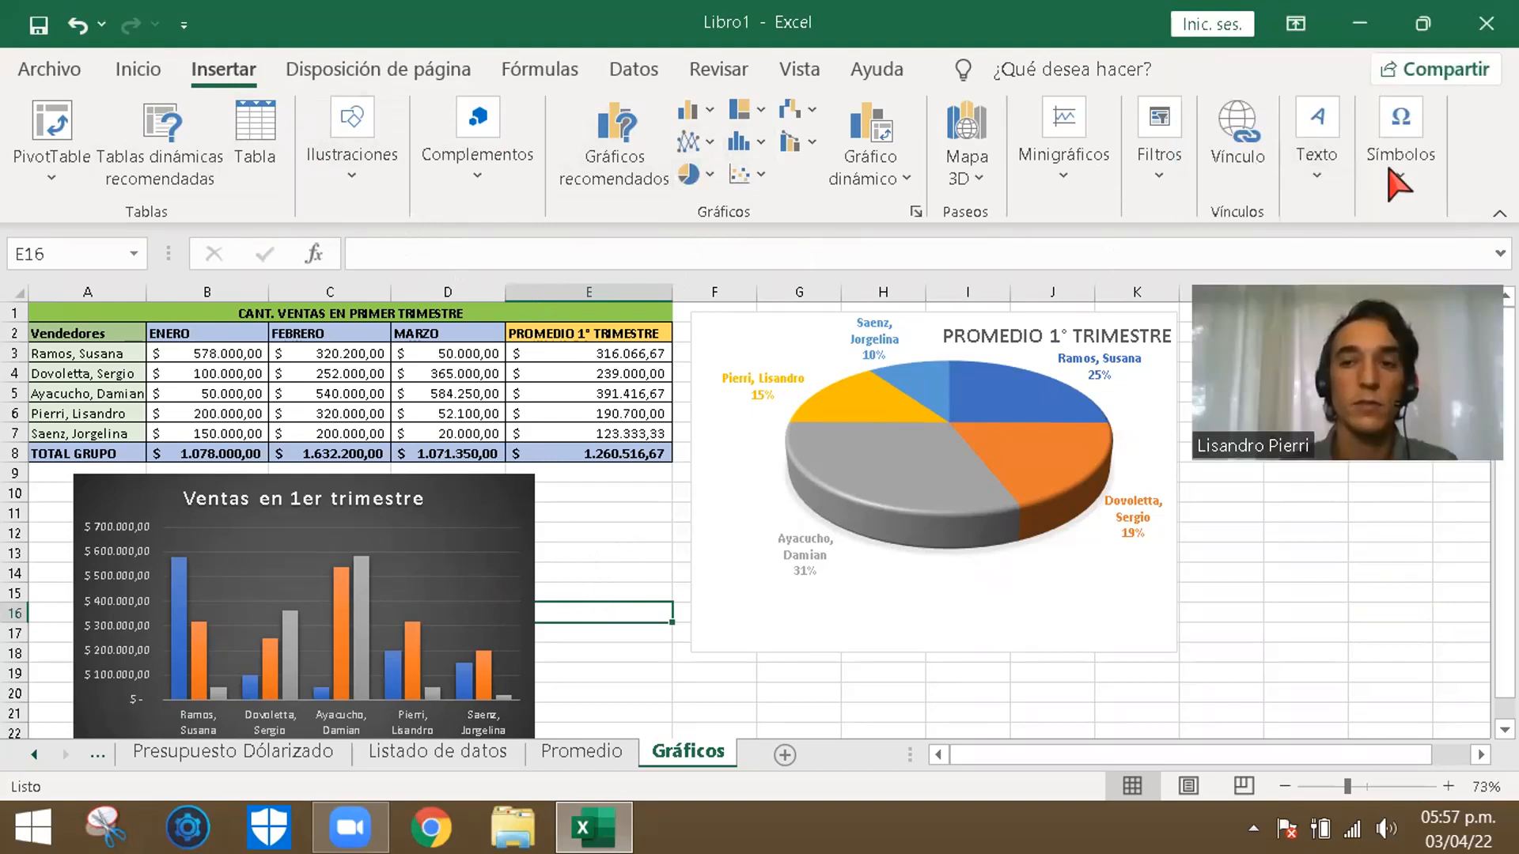
click(1316, 184)
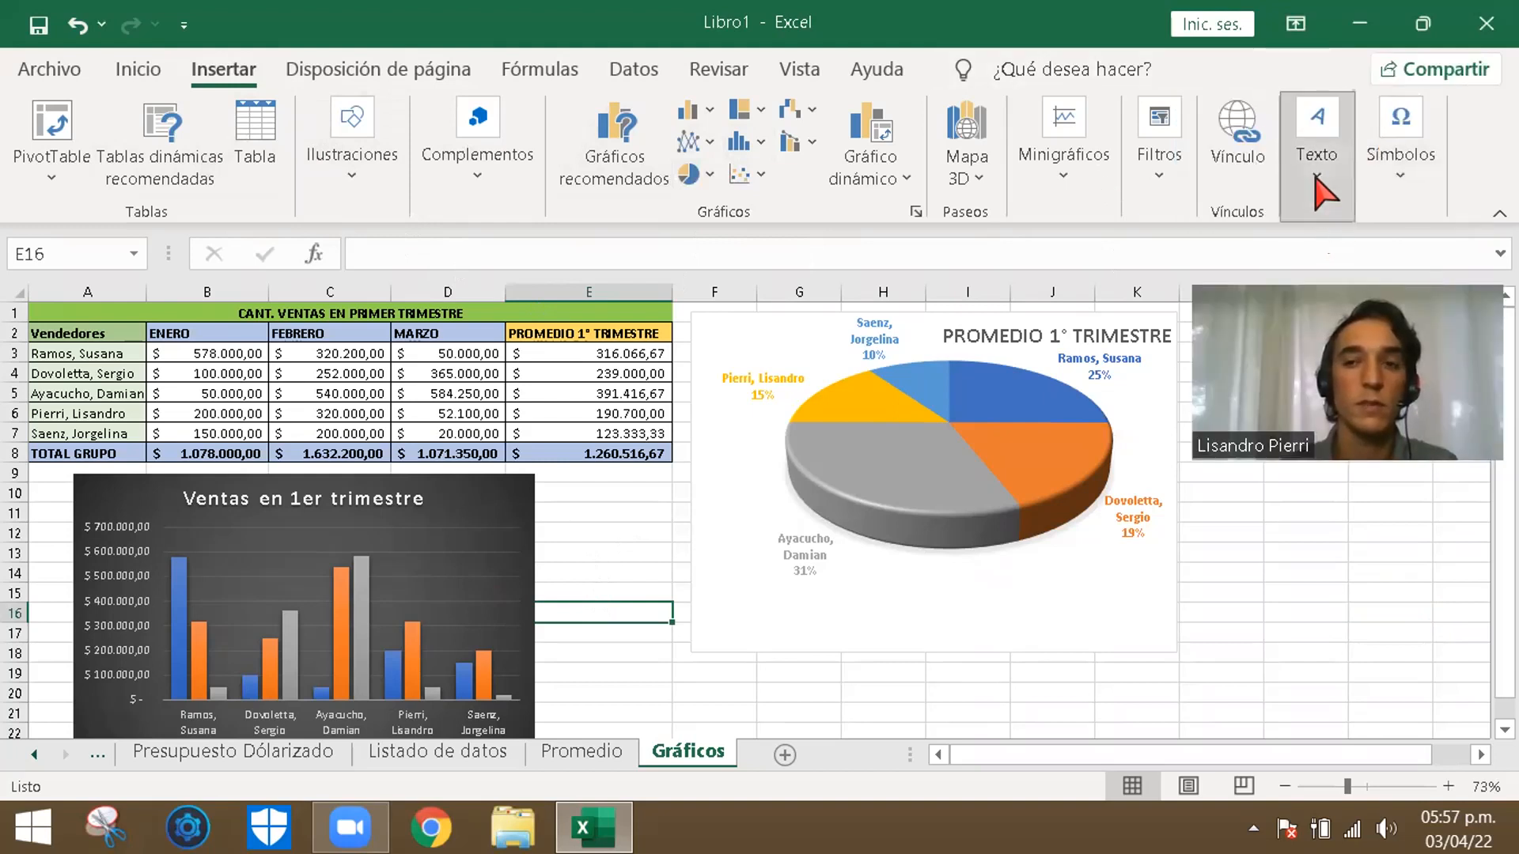
drag(593, 519, 817, 592)
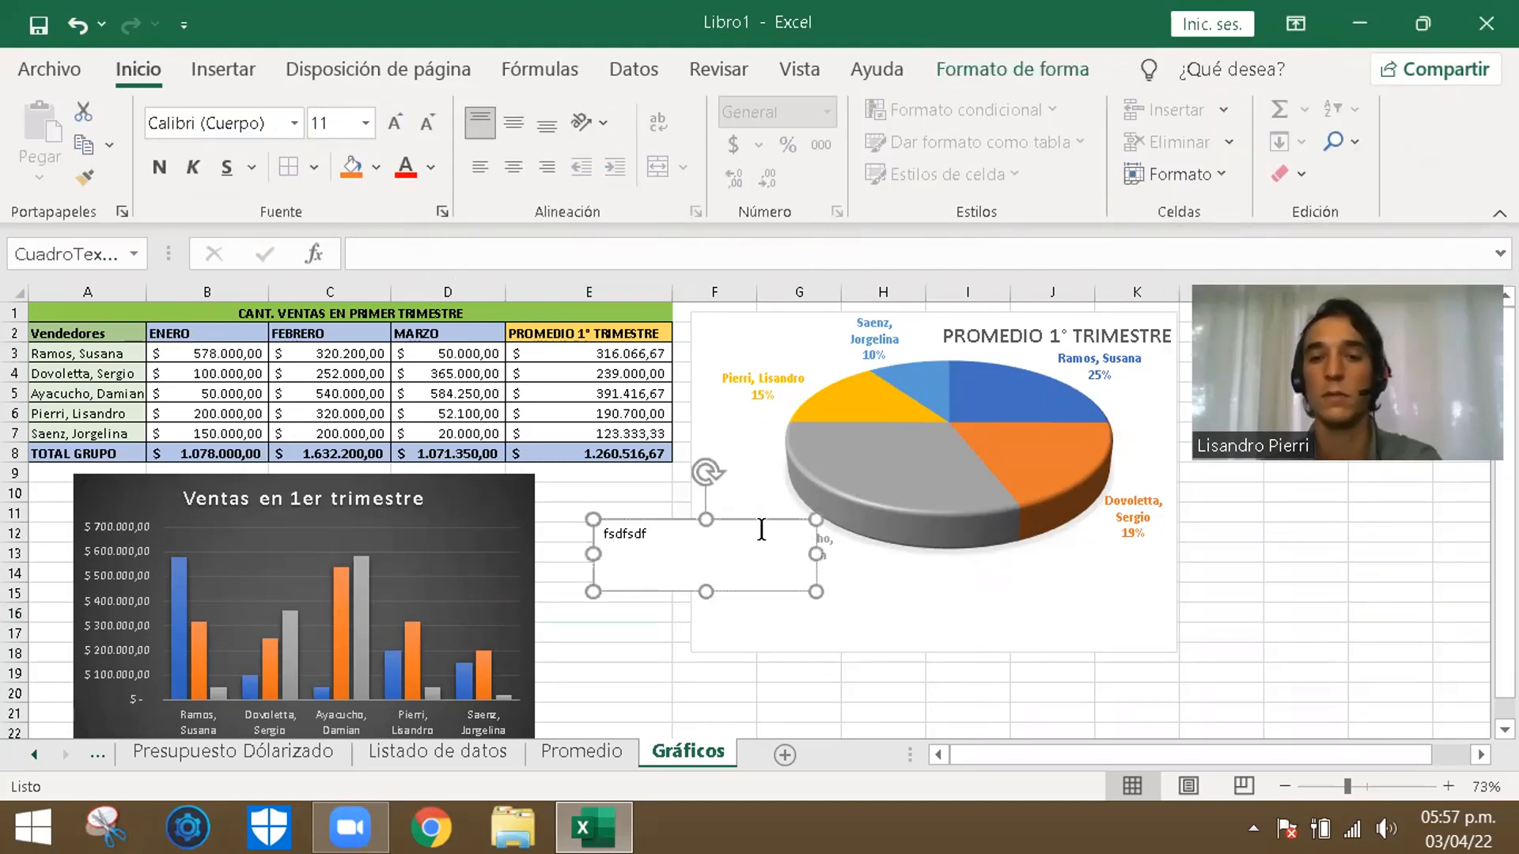
key(Delete)
click(622, 656)
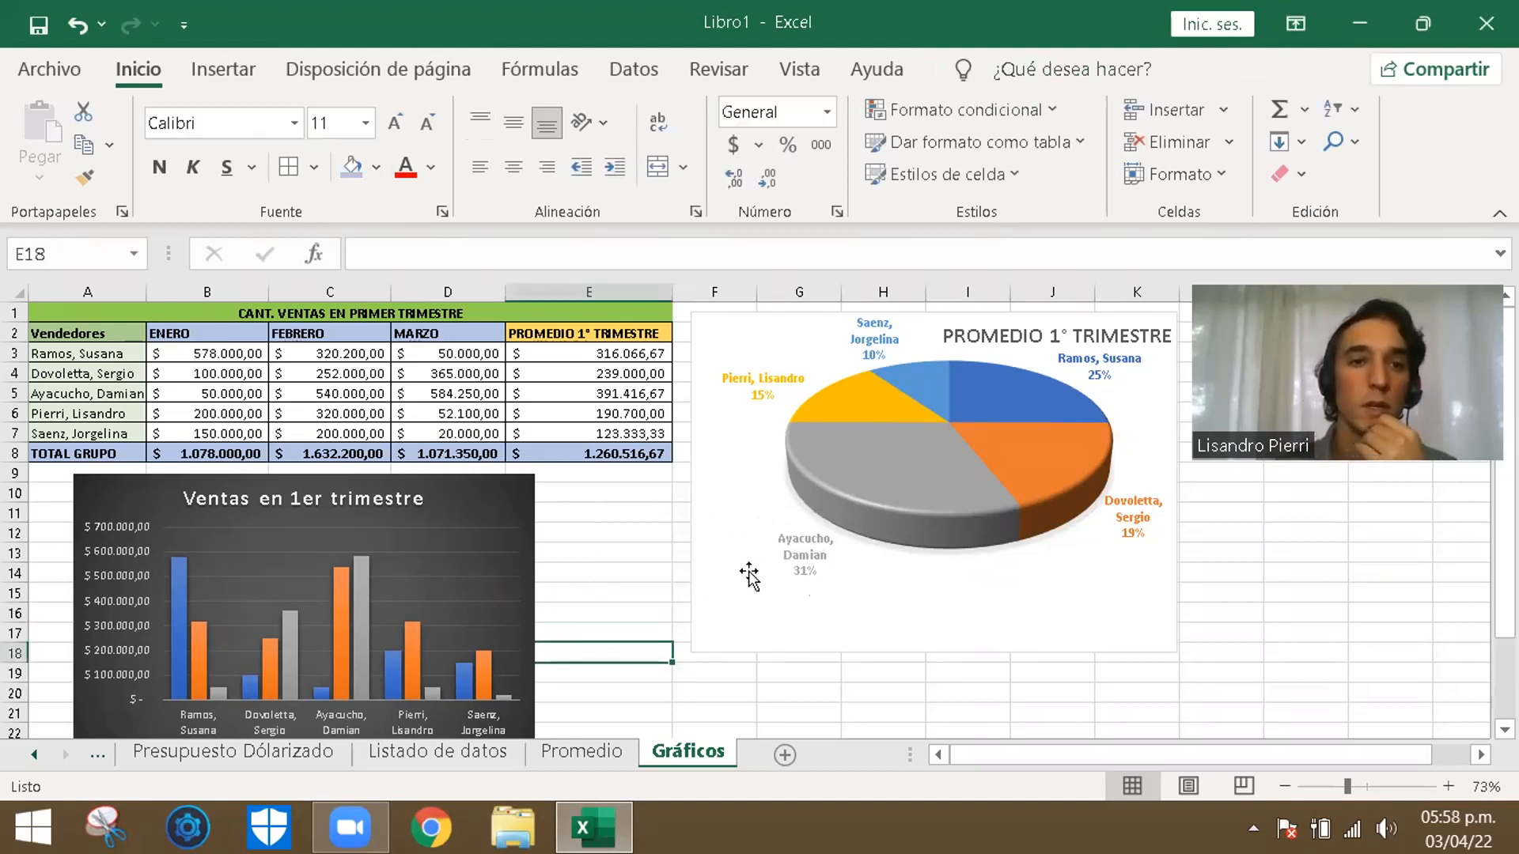
- Look over the page margin, orientation and paper size options and the available formula commands
click(650, 546)
click(237, 69)
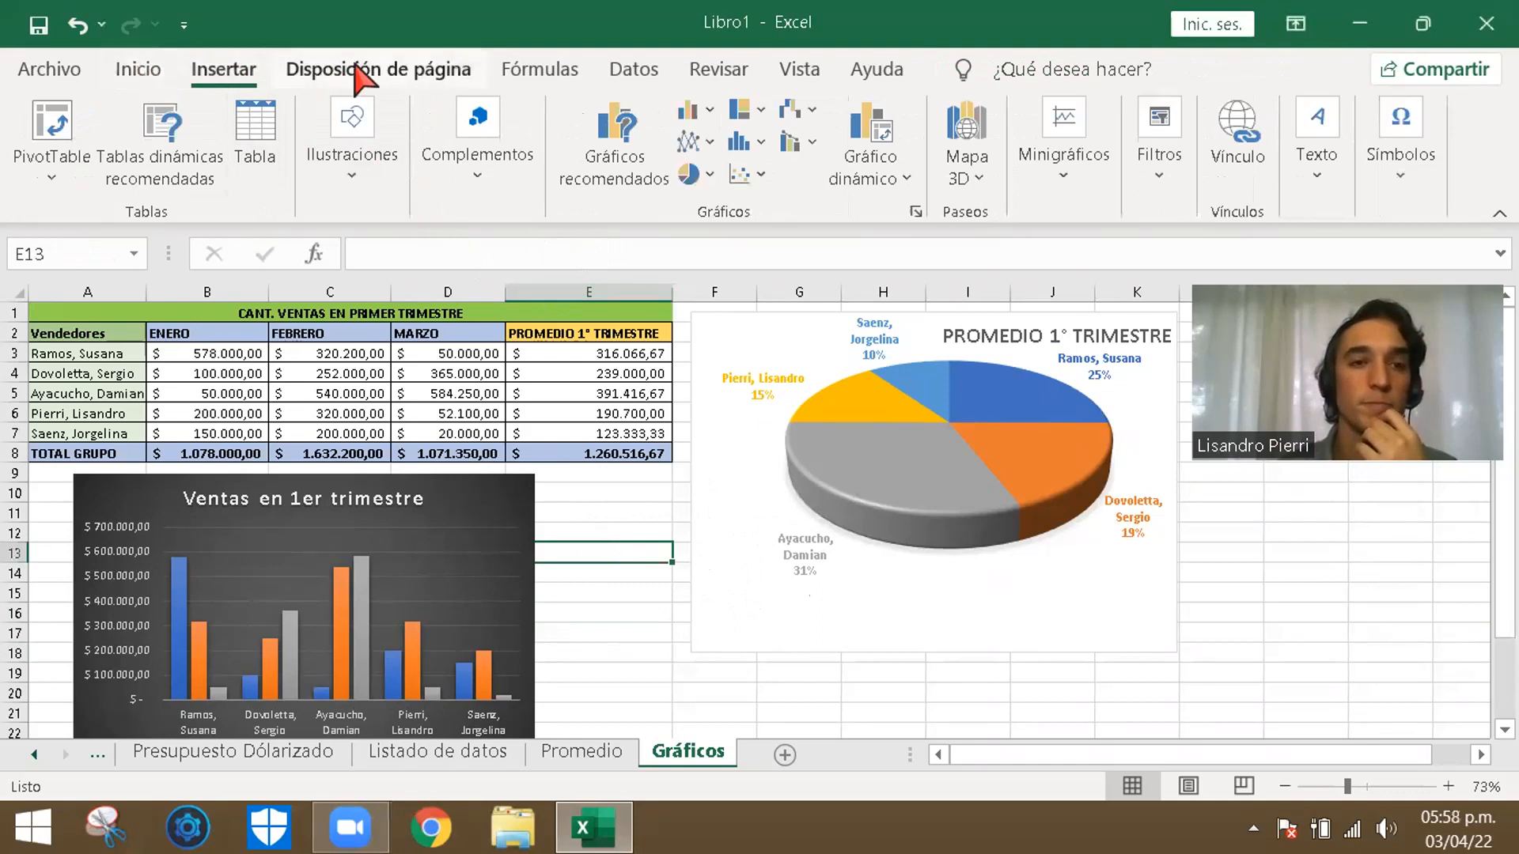
click(358, 75)
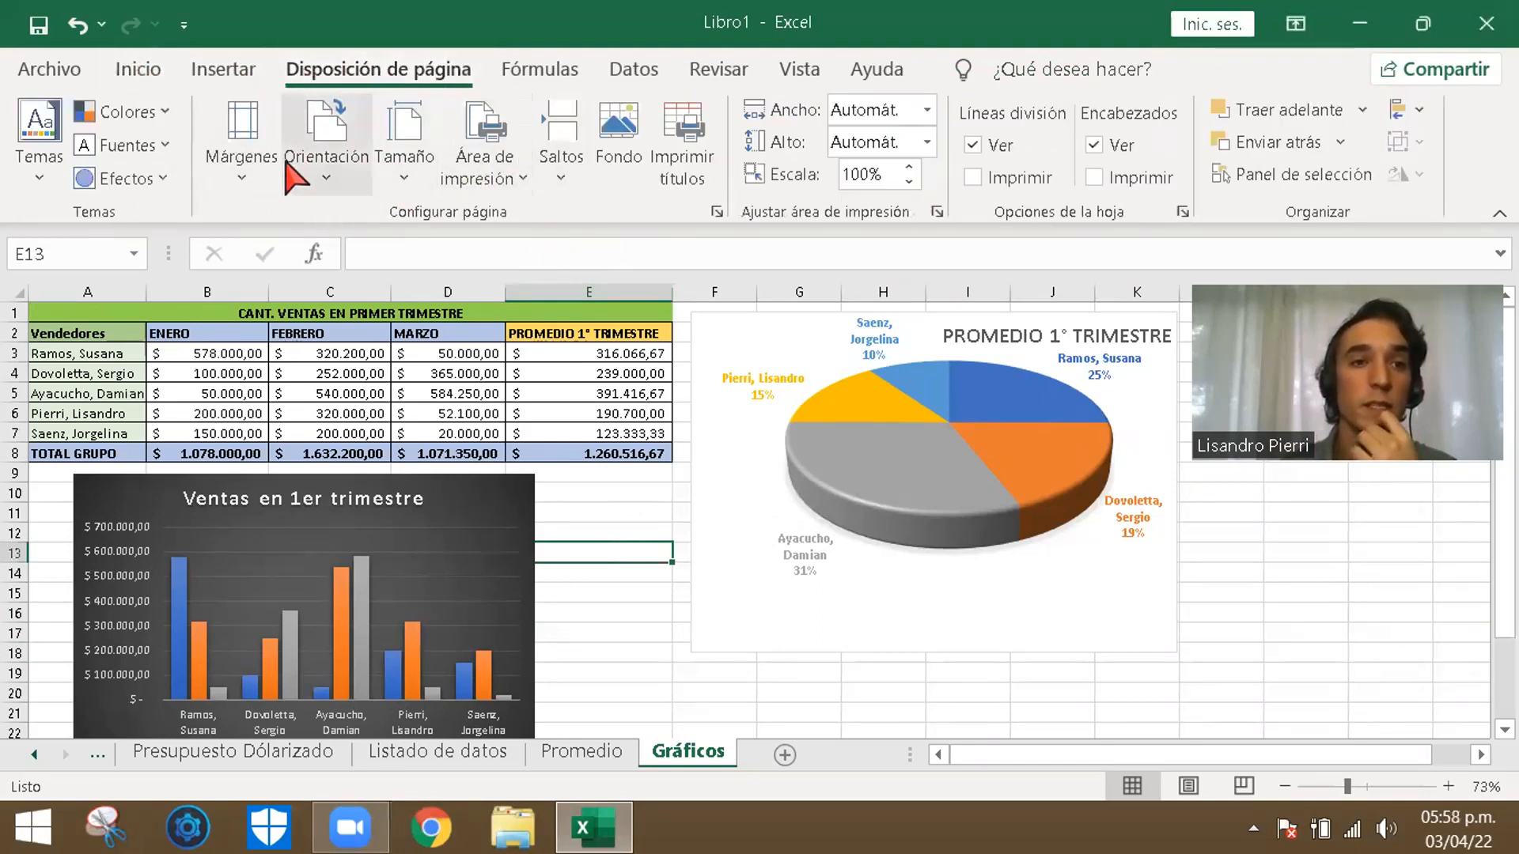
click(248, 180)
click(334, 160)
click(346, 177)
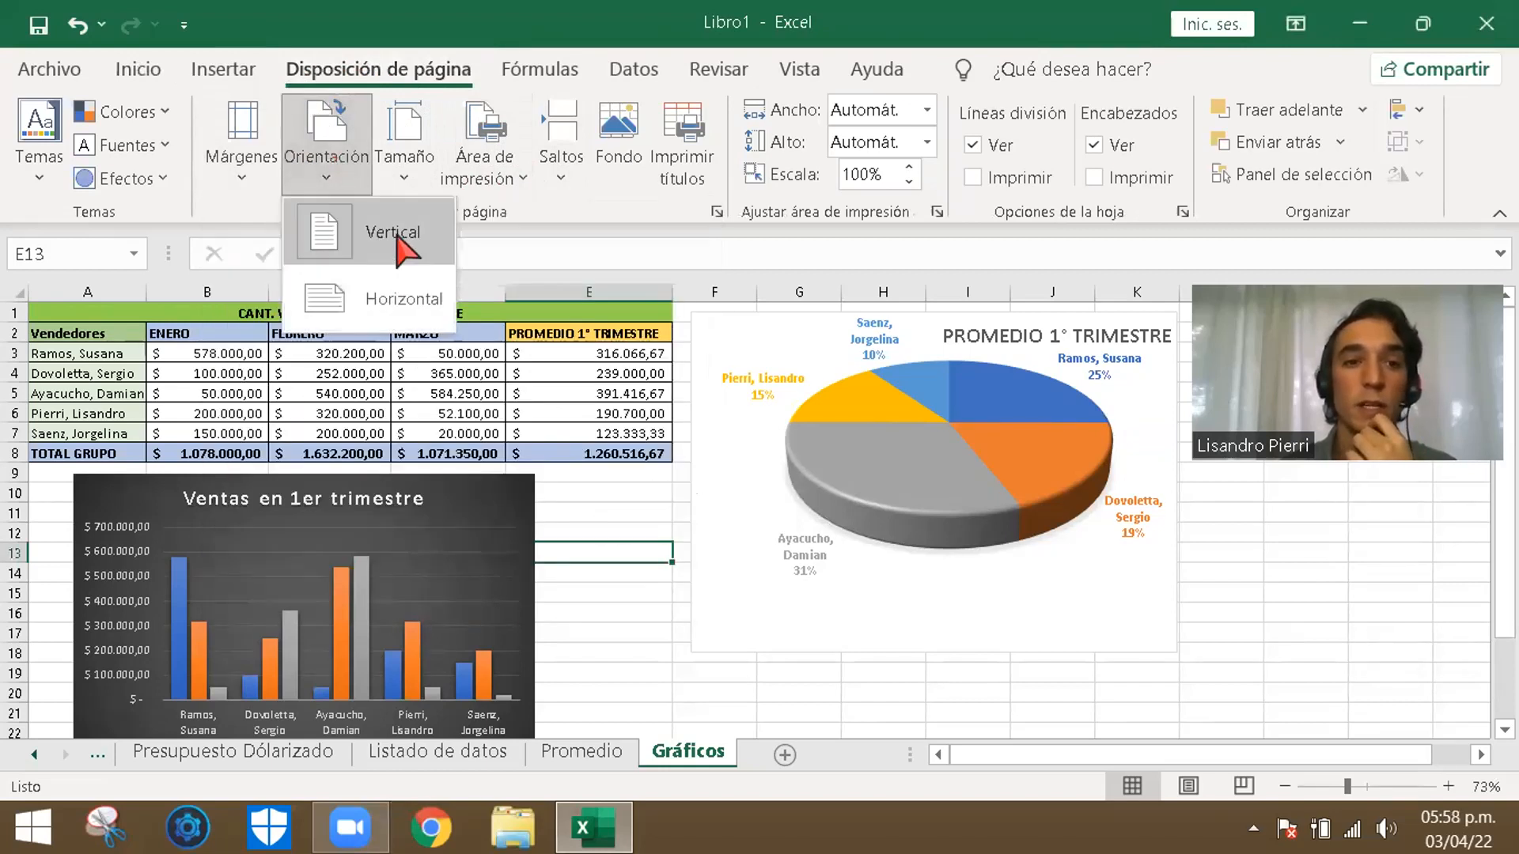
click(402, 157)
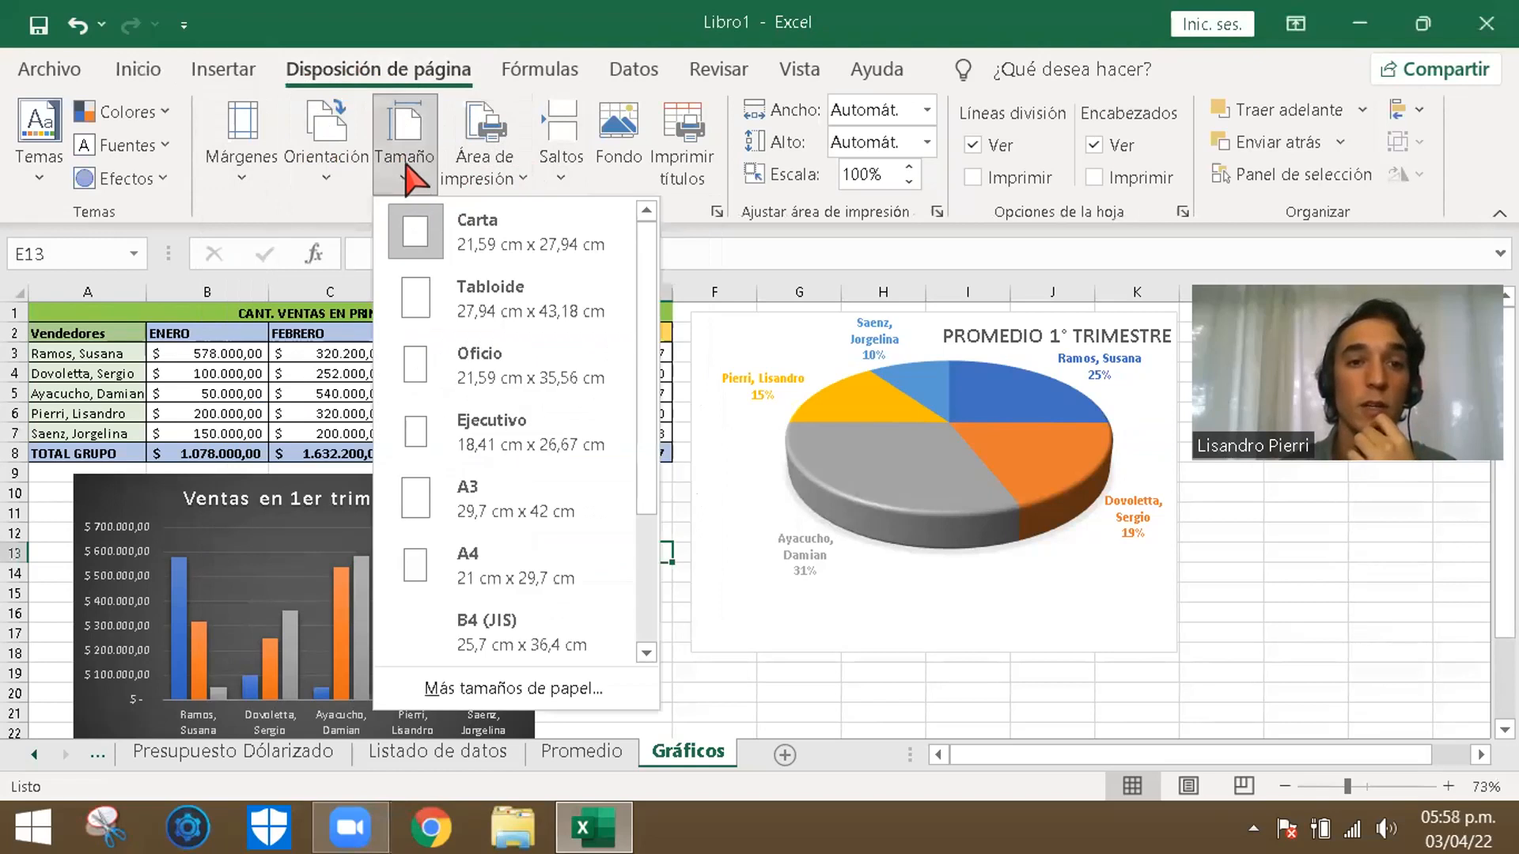
click(406, 156)
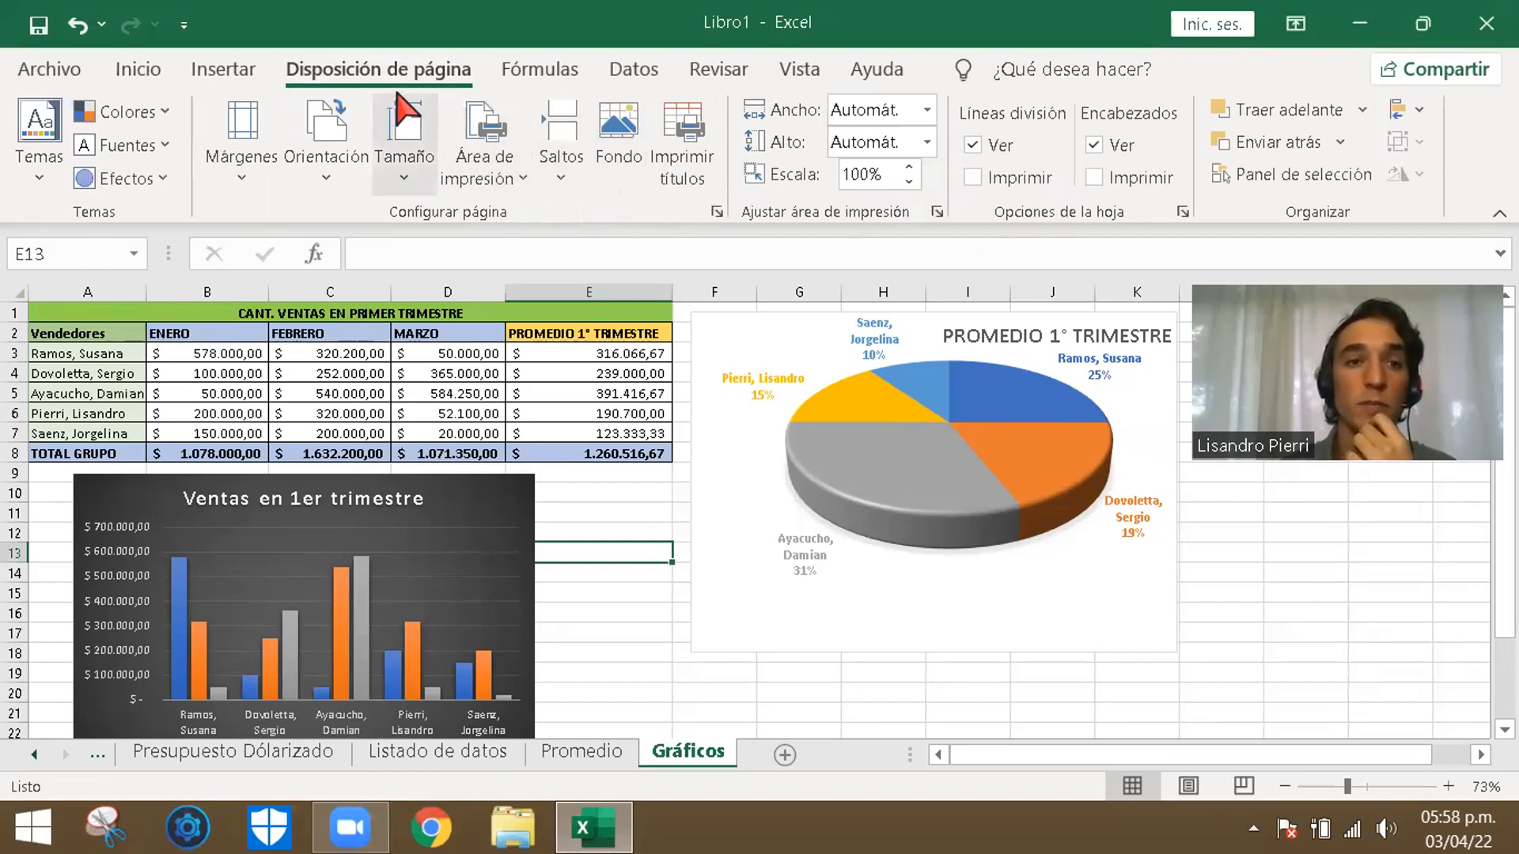
click(553, 71)
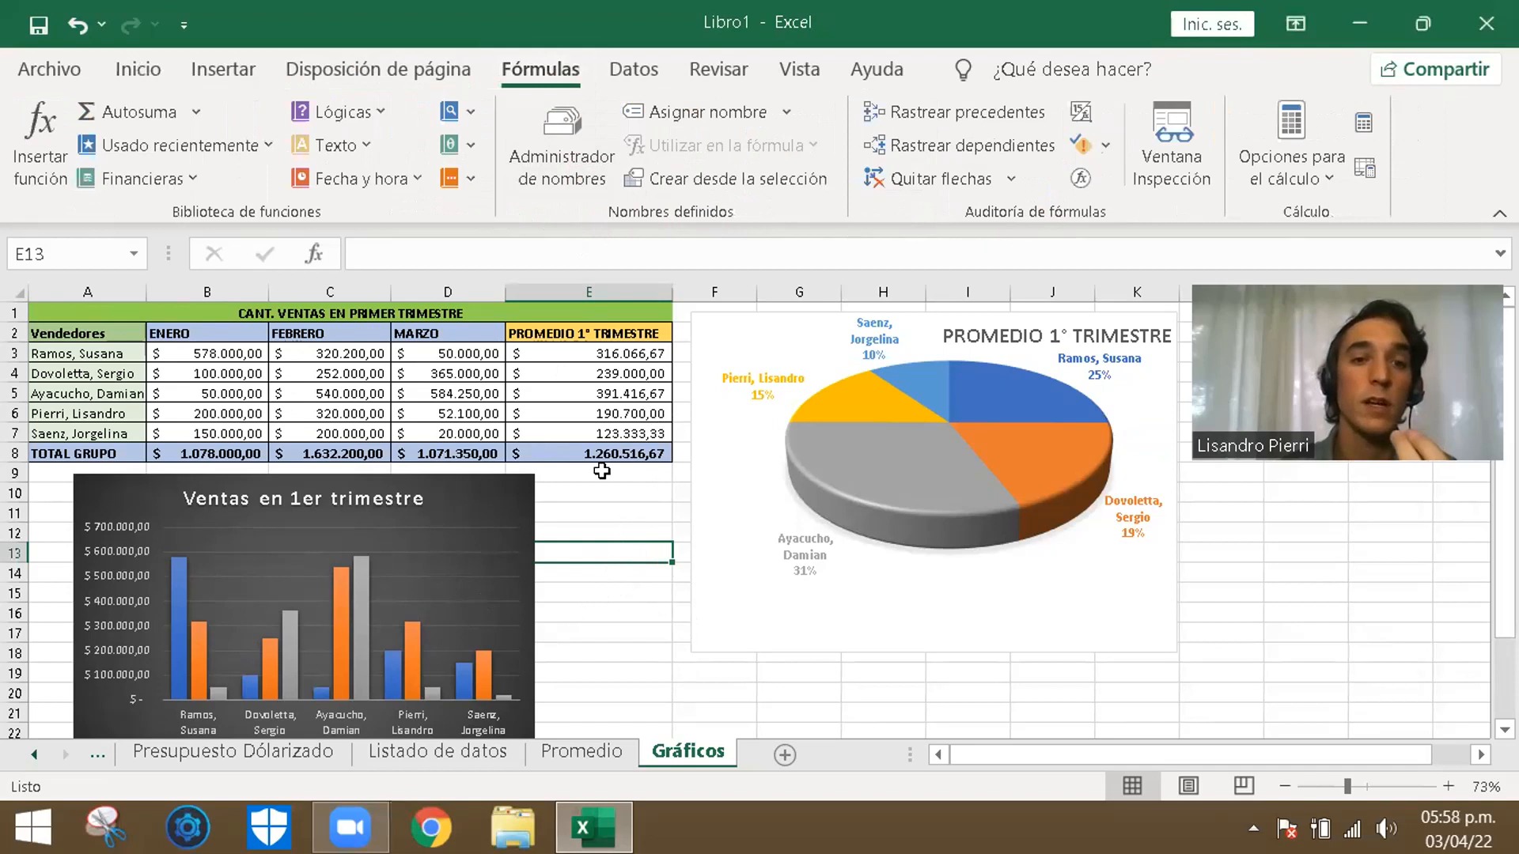
- Start inserting a function in cell A26 and look through the full list of available functions
click(598, 662)
scroll(621, 613, down, 2)
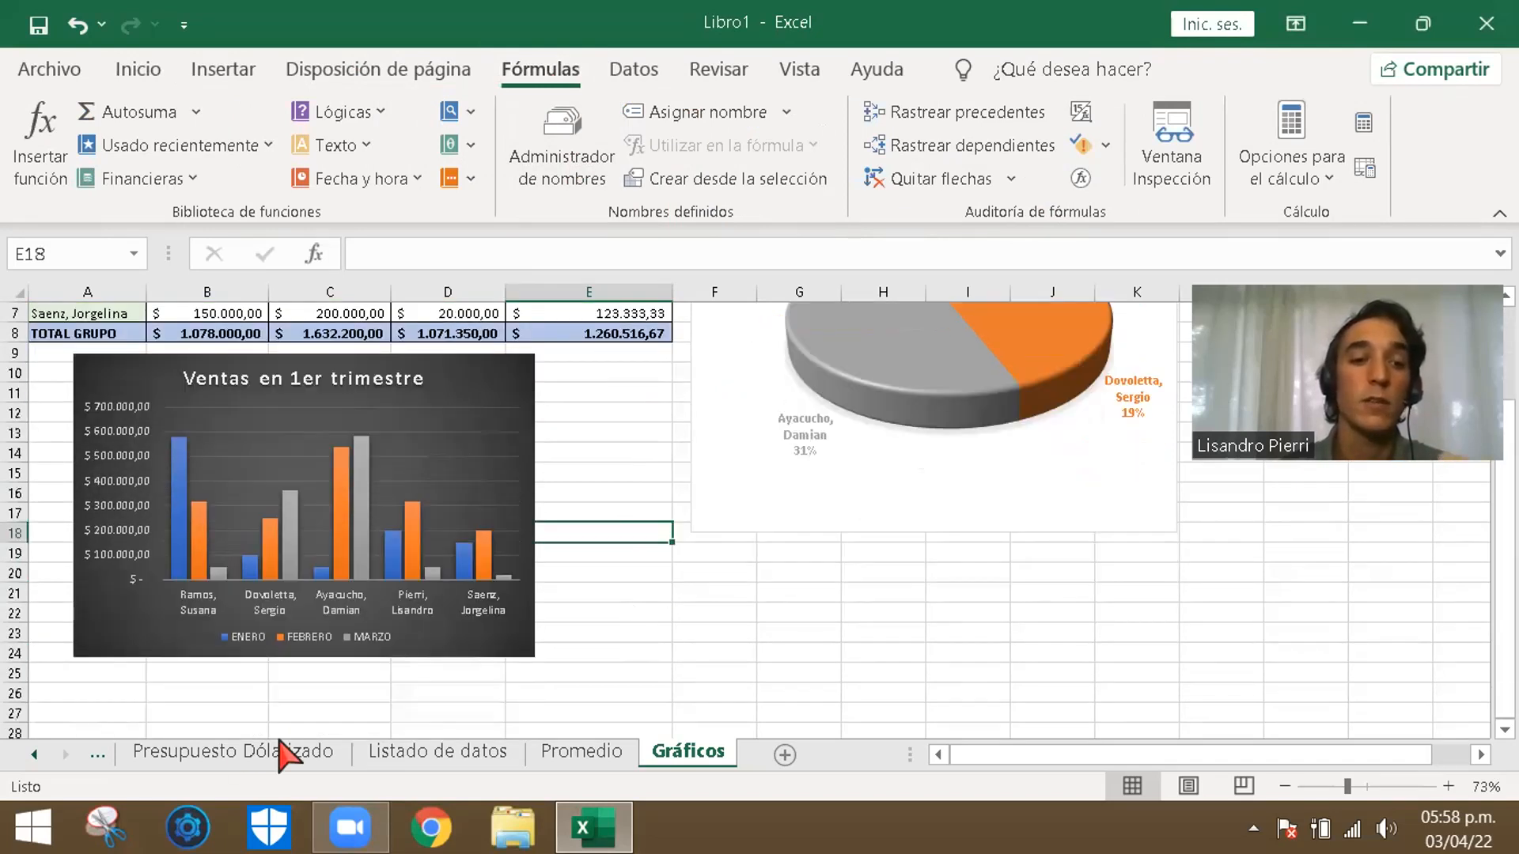
click(128, 690)
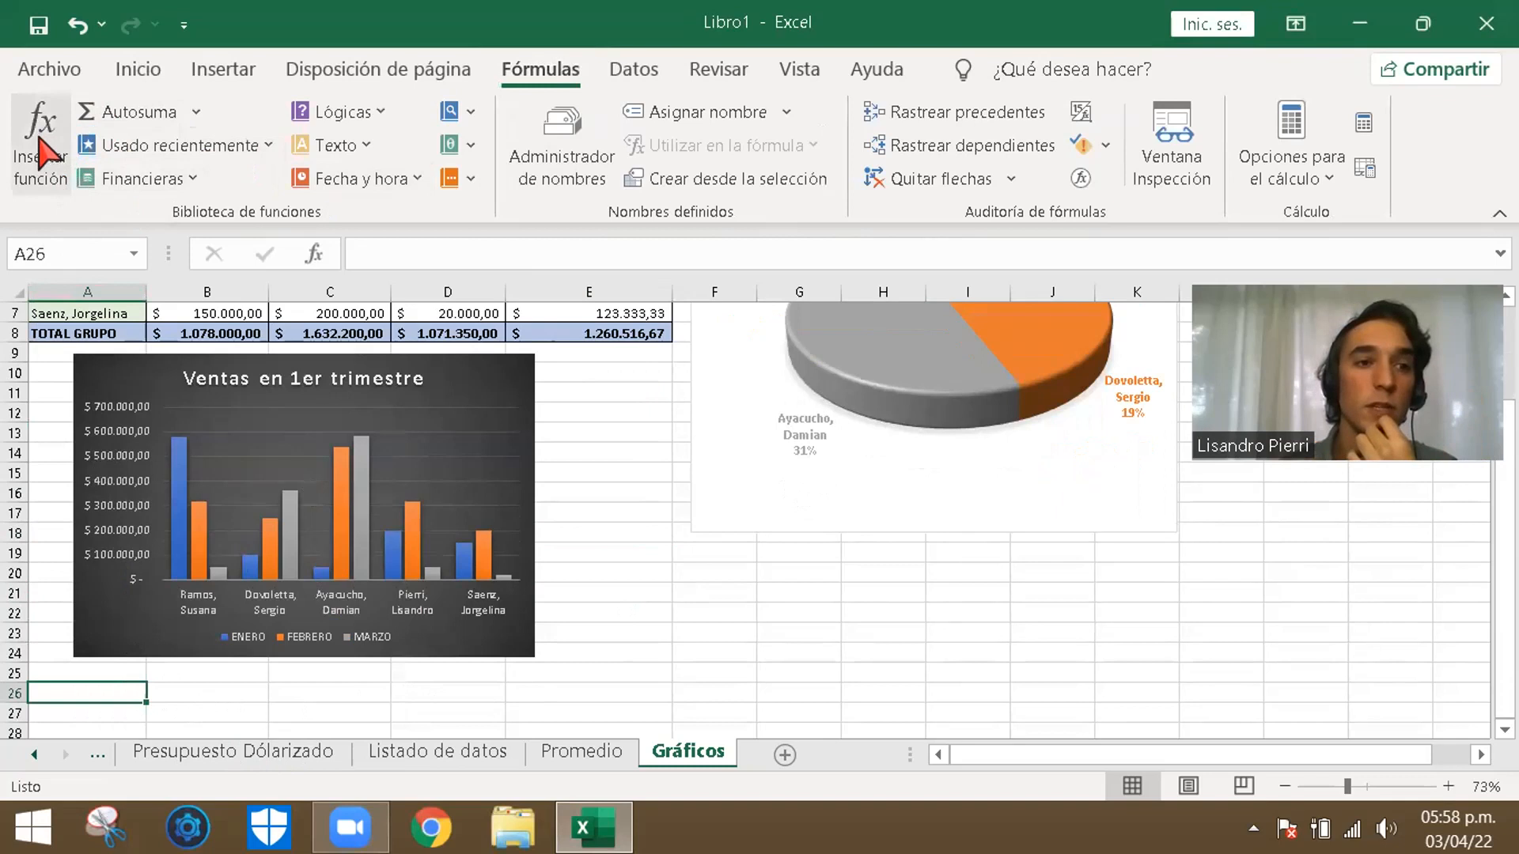
click(41, 138)
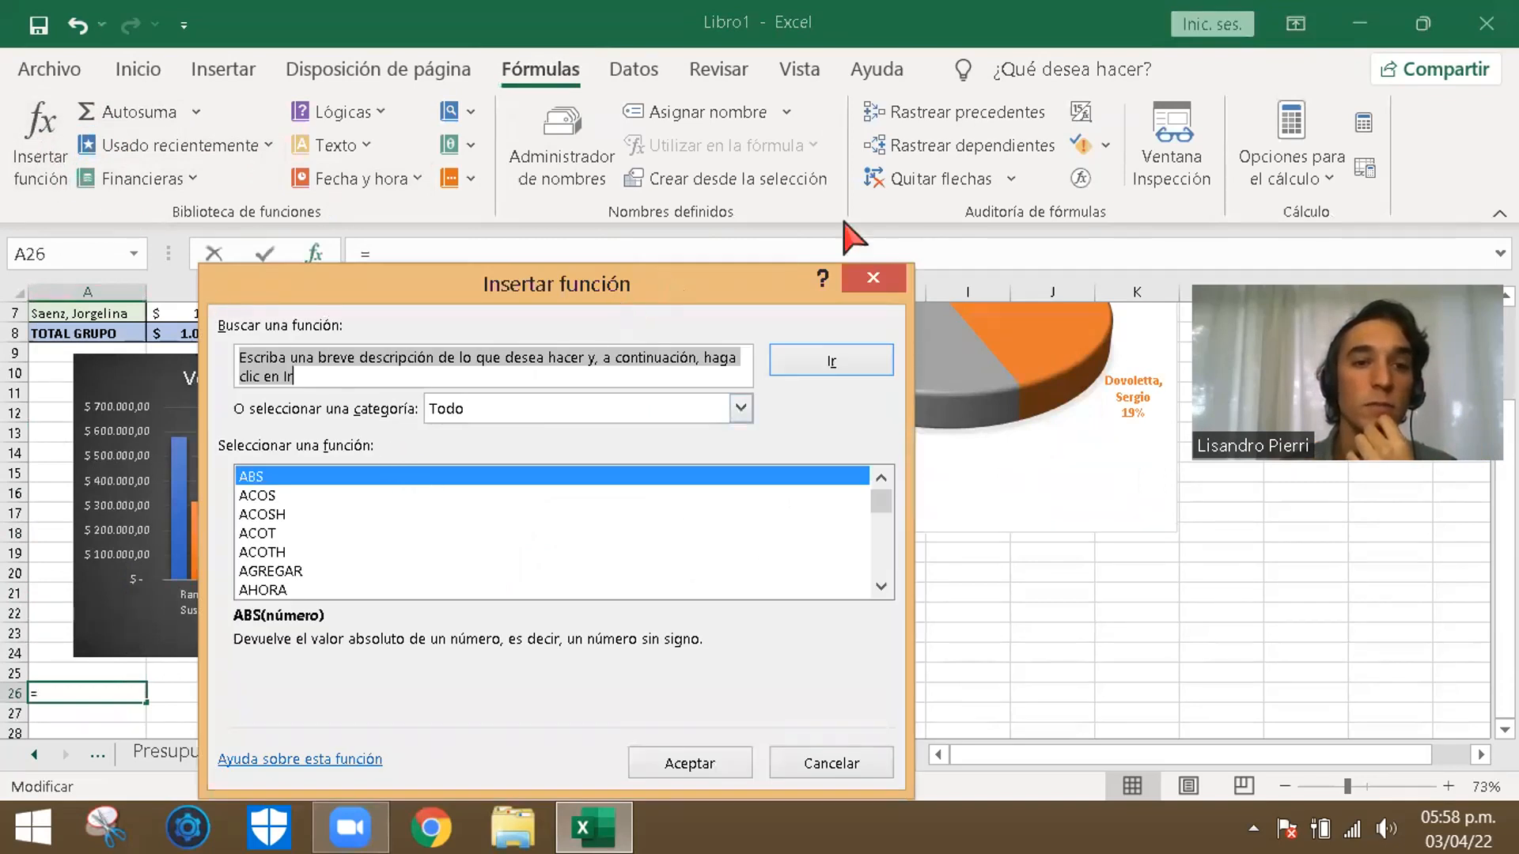
drag(671, 292, 889, 223)
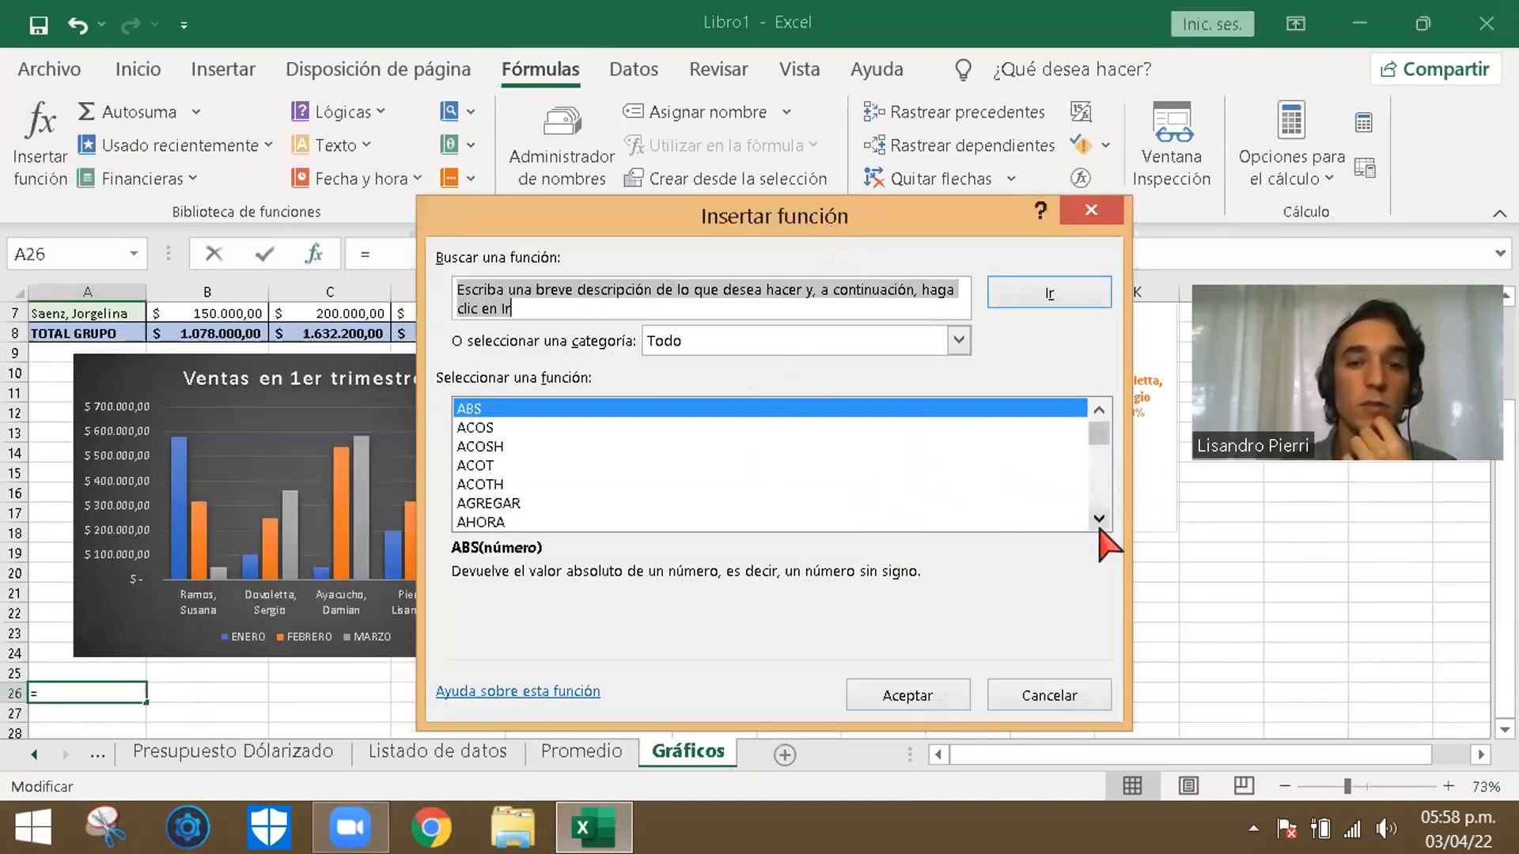
click(1098, 521)
drag(1098, 434, 1118, 514)
- Browse the Financiera, Fecha y hora and Base de datos function categories, and leave without inserting a function
click(959, 341)
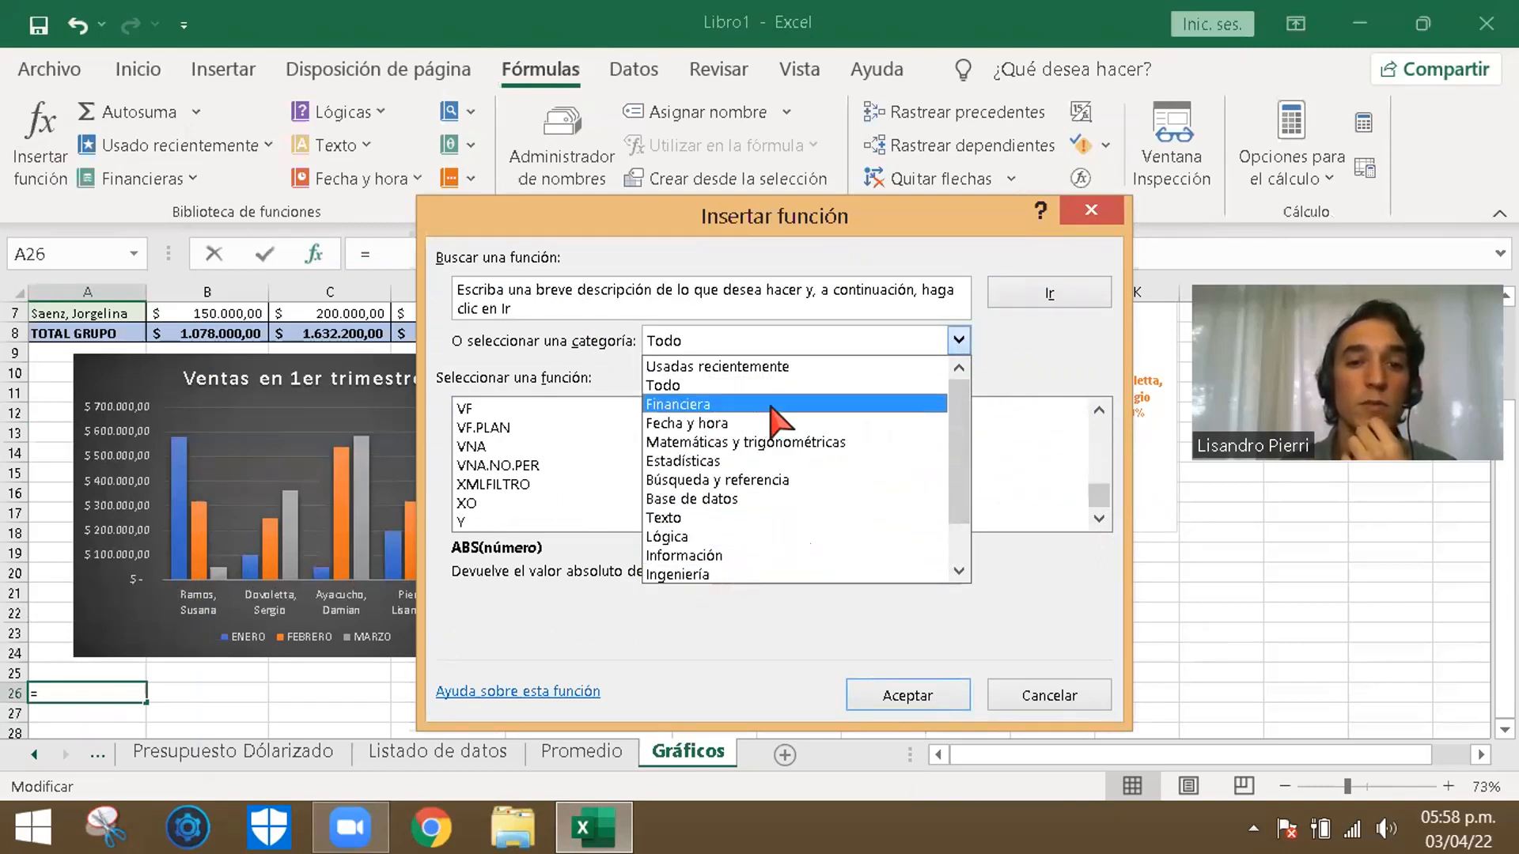
click(772, 405)
click(959, 340)
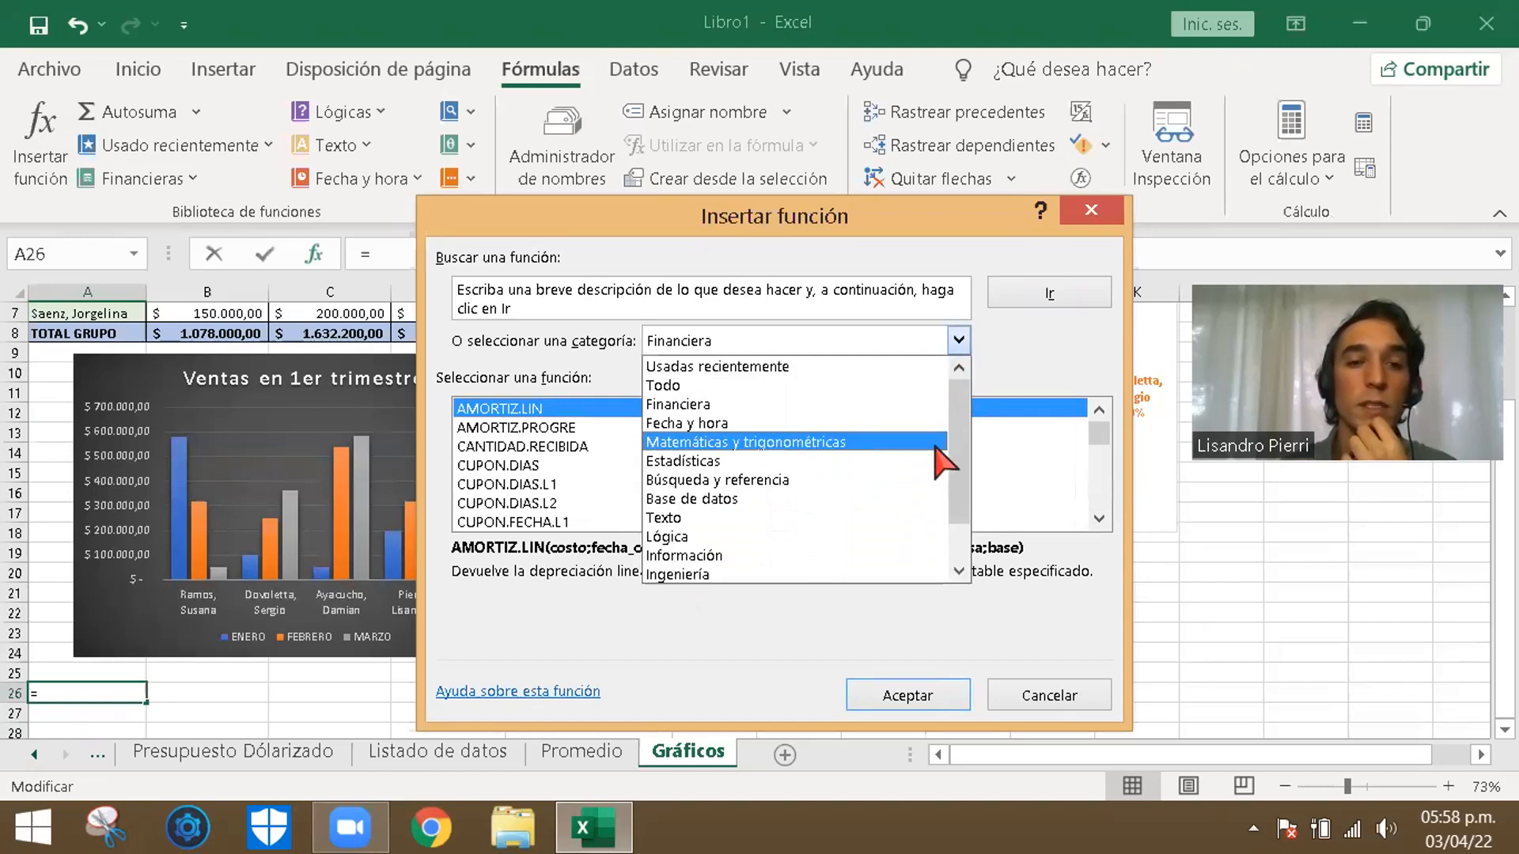
click(896, 424)
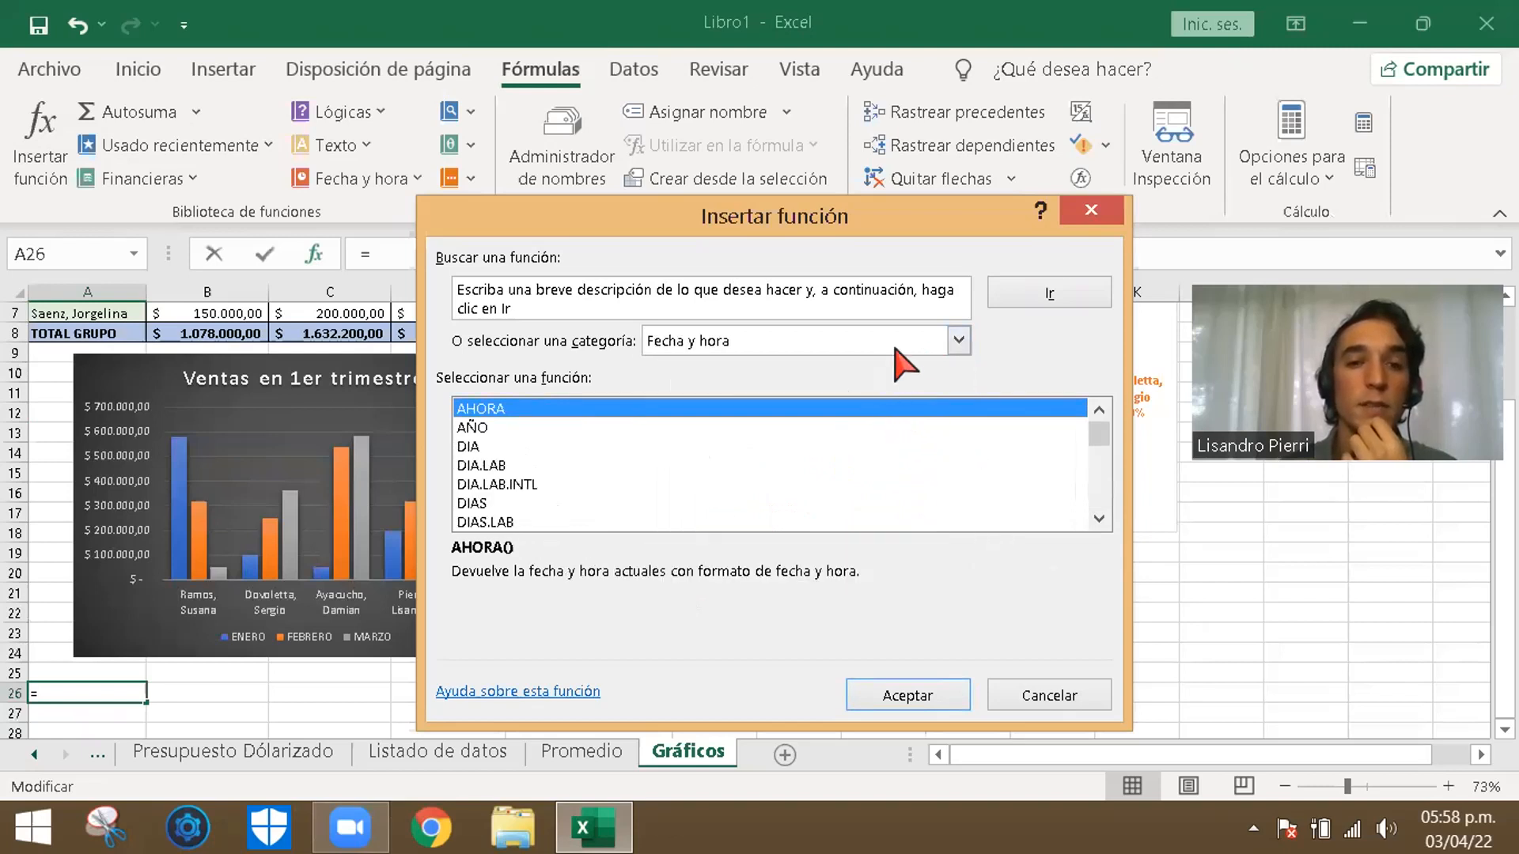
click(937, 341)
drag(966, 420, 928, 477)
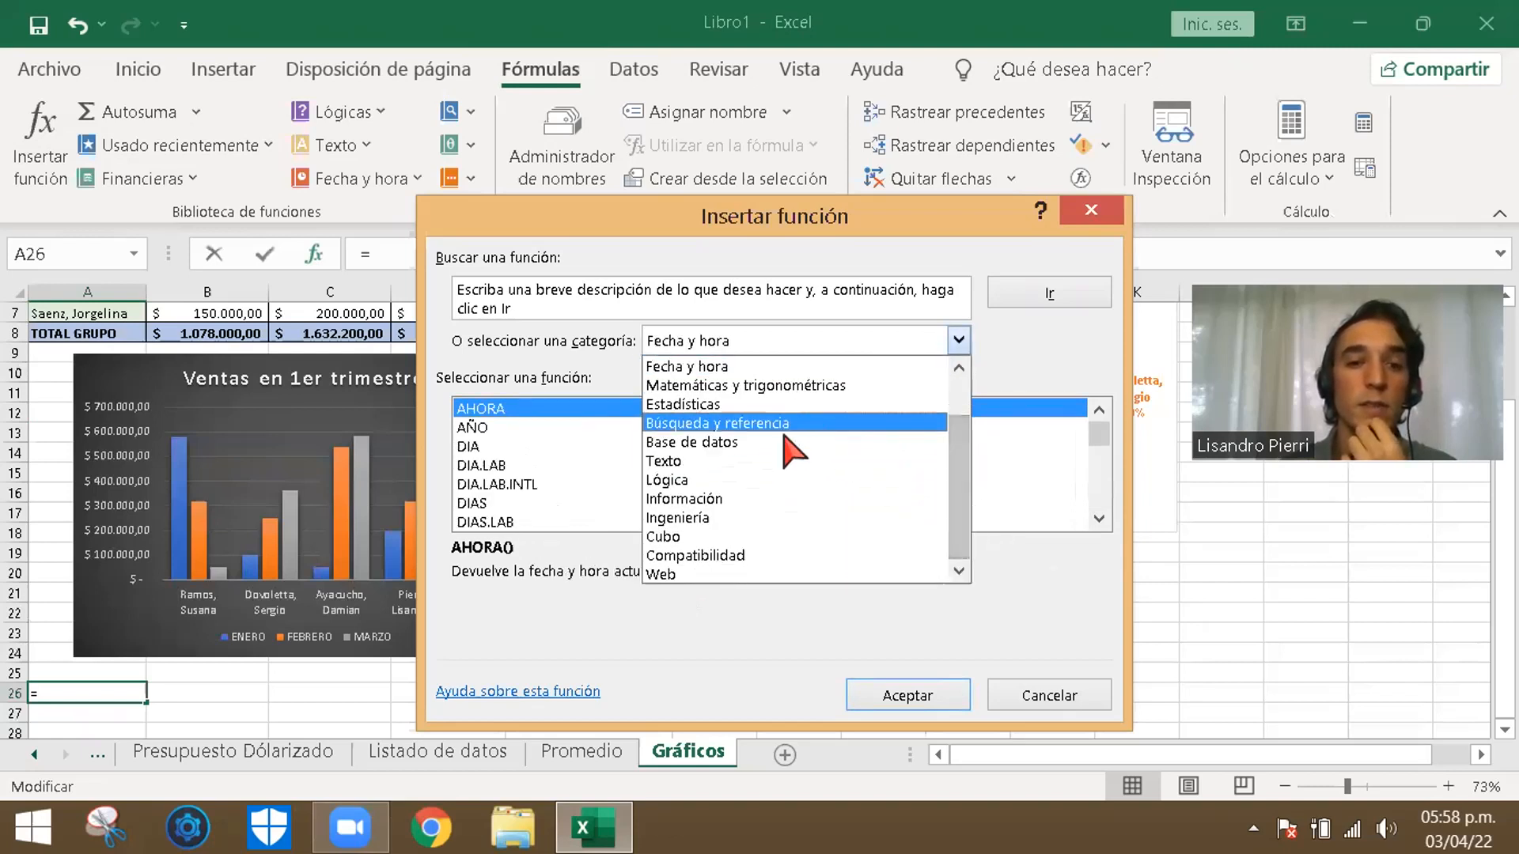
click(788, 442)
click(959, 340)
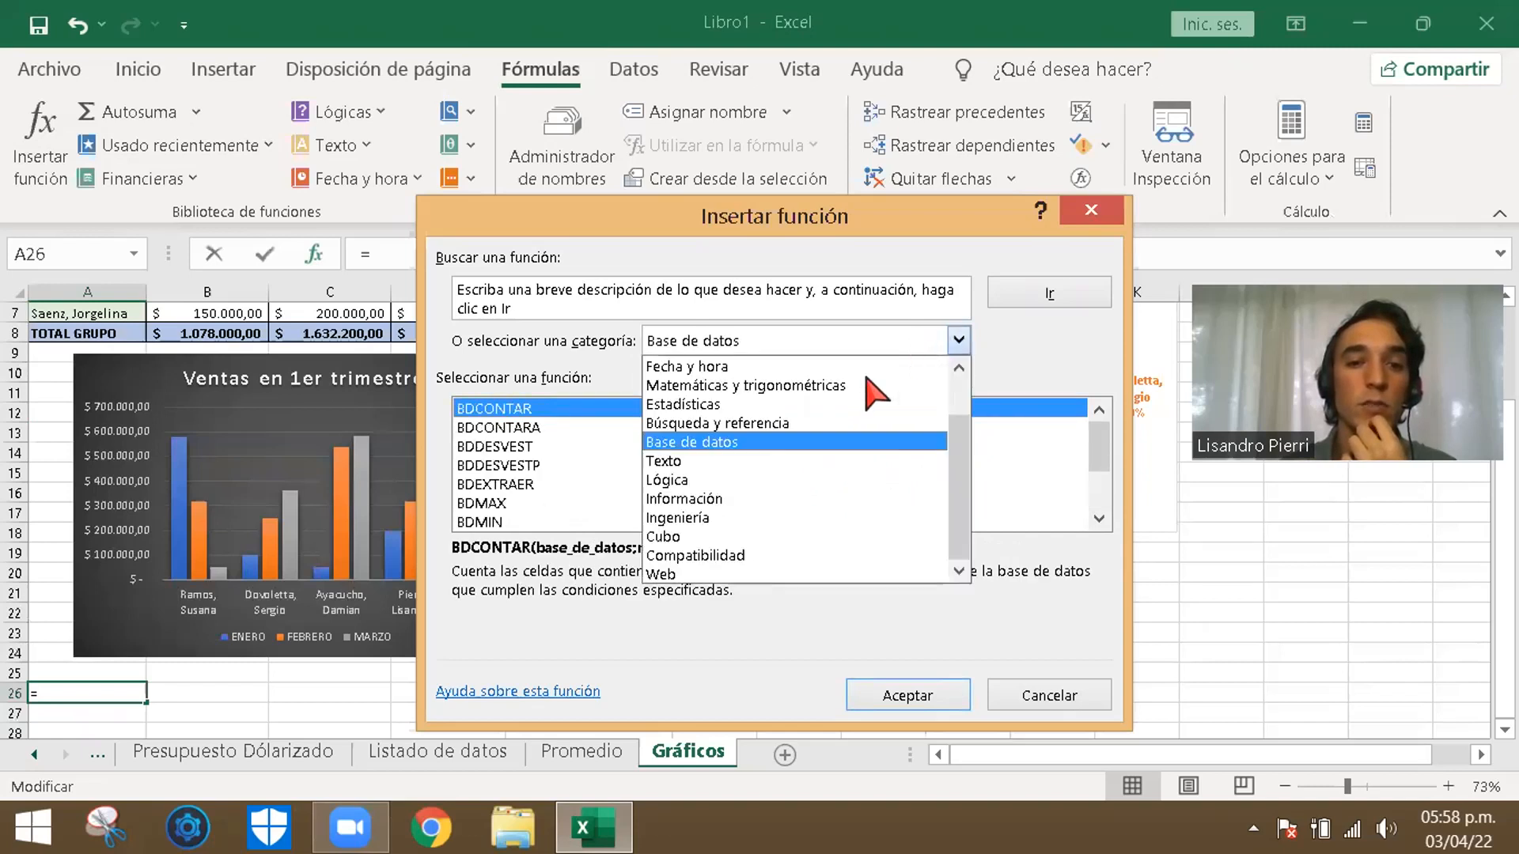
click(981, 400)
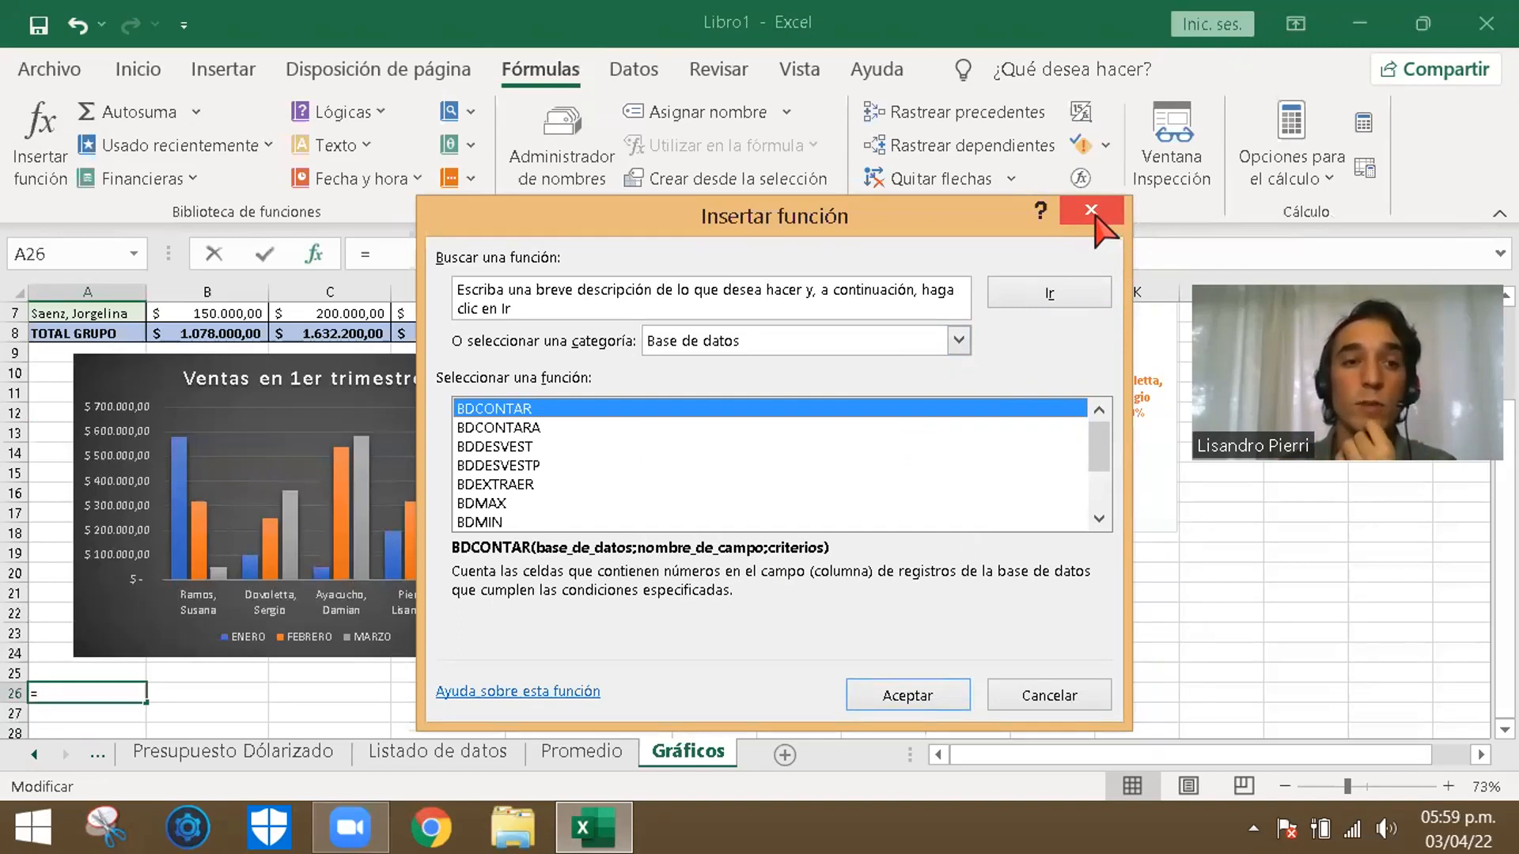
click(1091, 210)
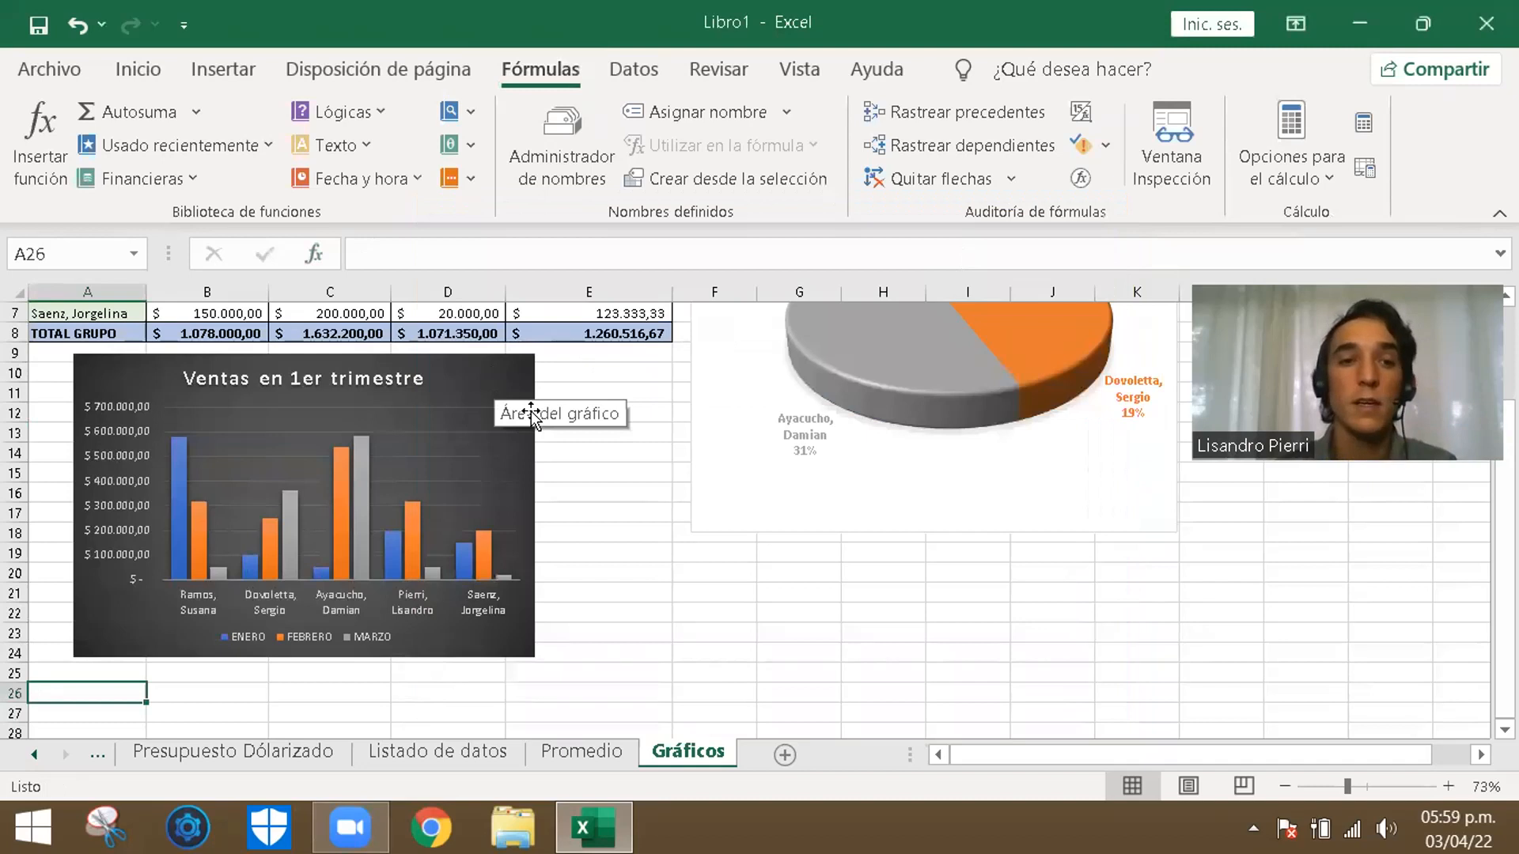
- Look over the data commands and the filter options of the Nombre y Apellido column on Listado de datos
click(633, 573)
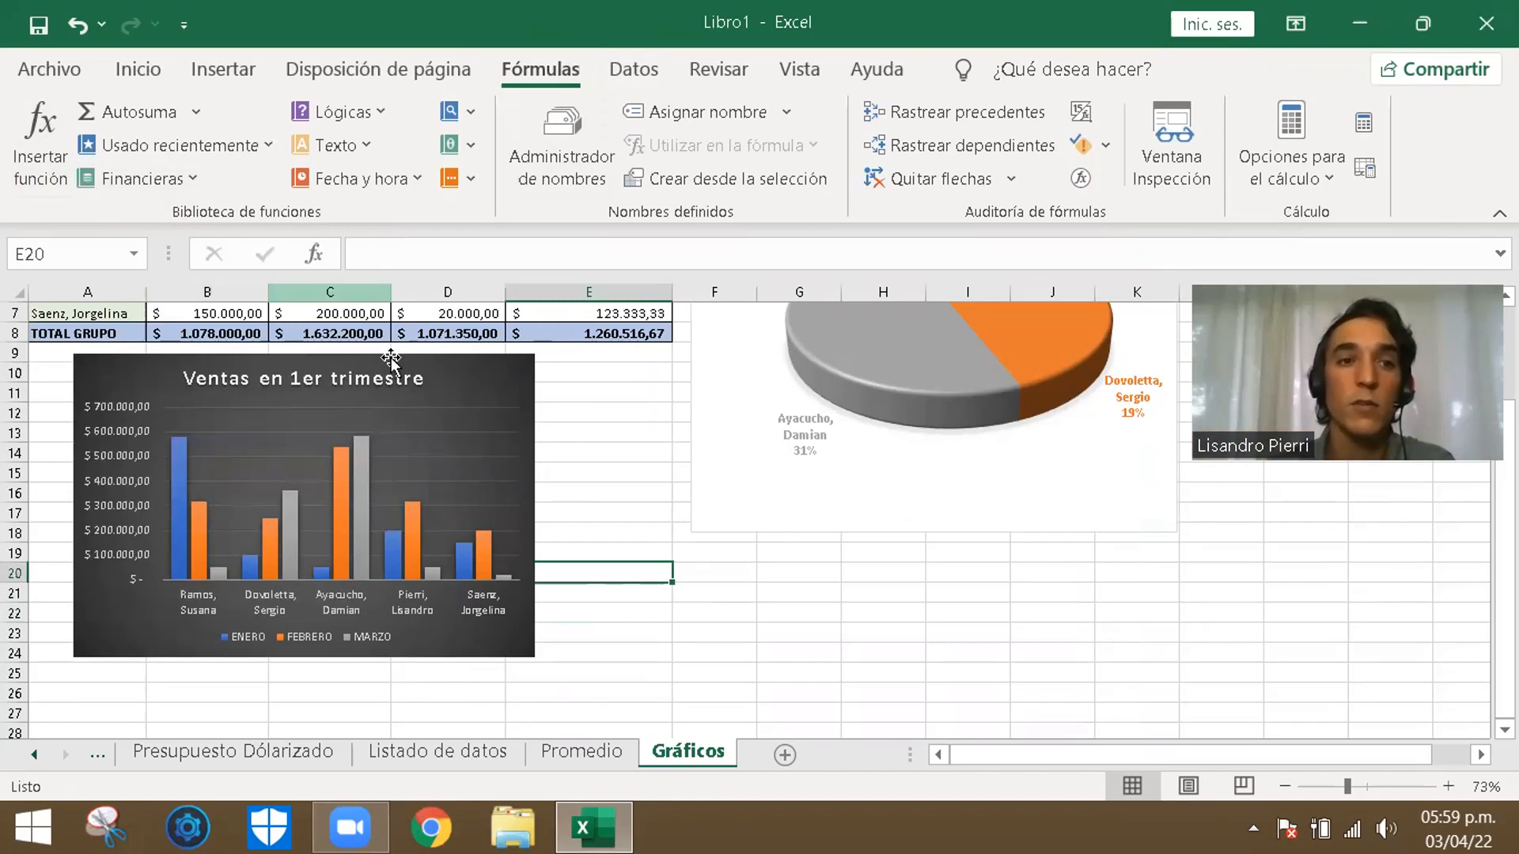
click(819, 615)
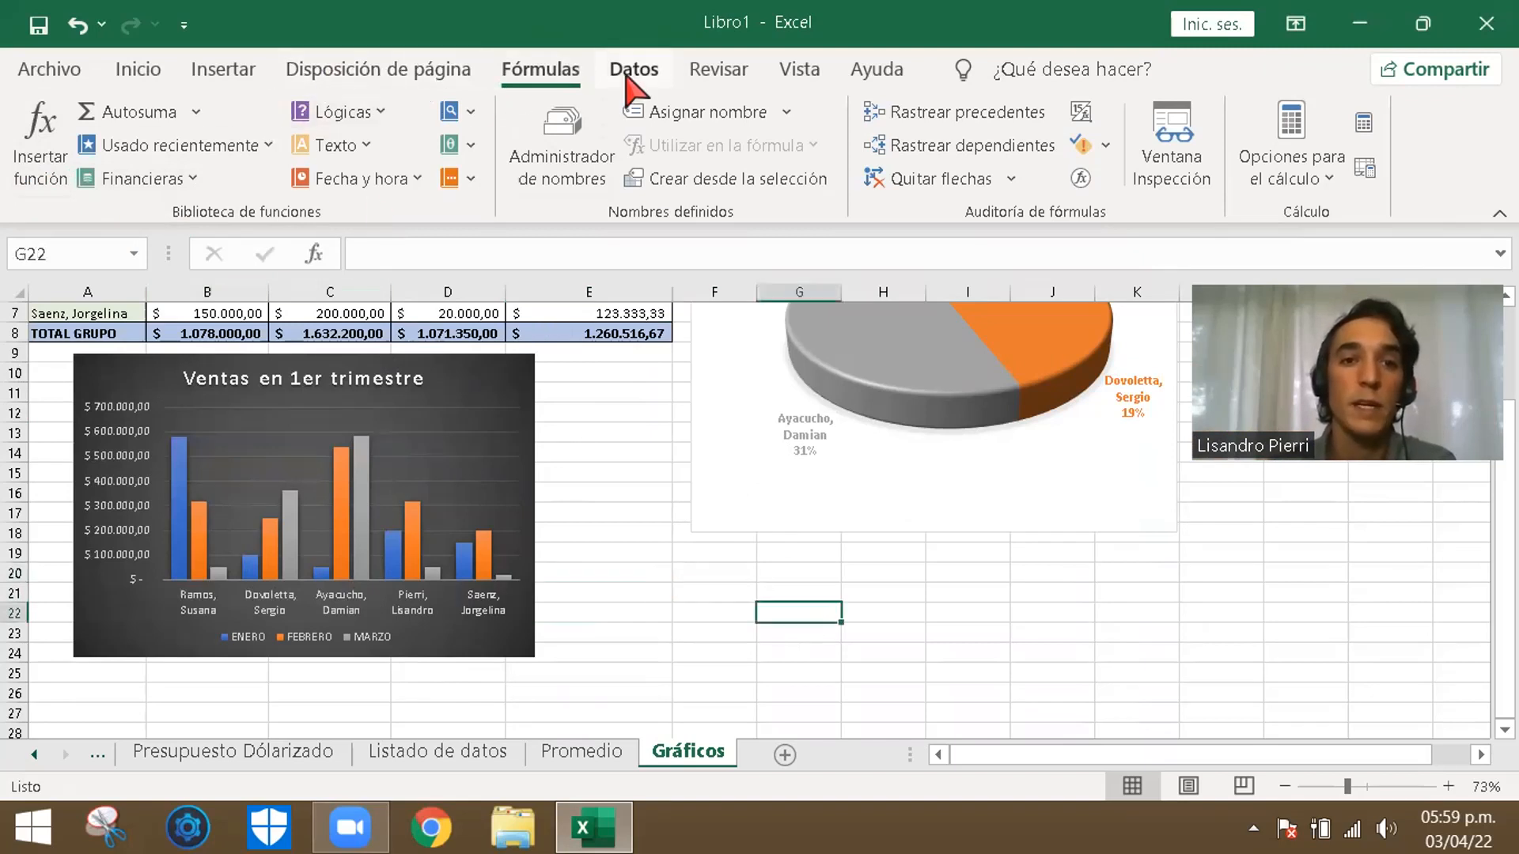
click(632, 78)
click(677, 554)
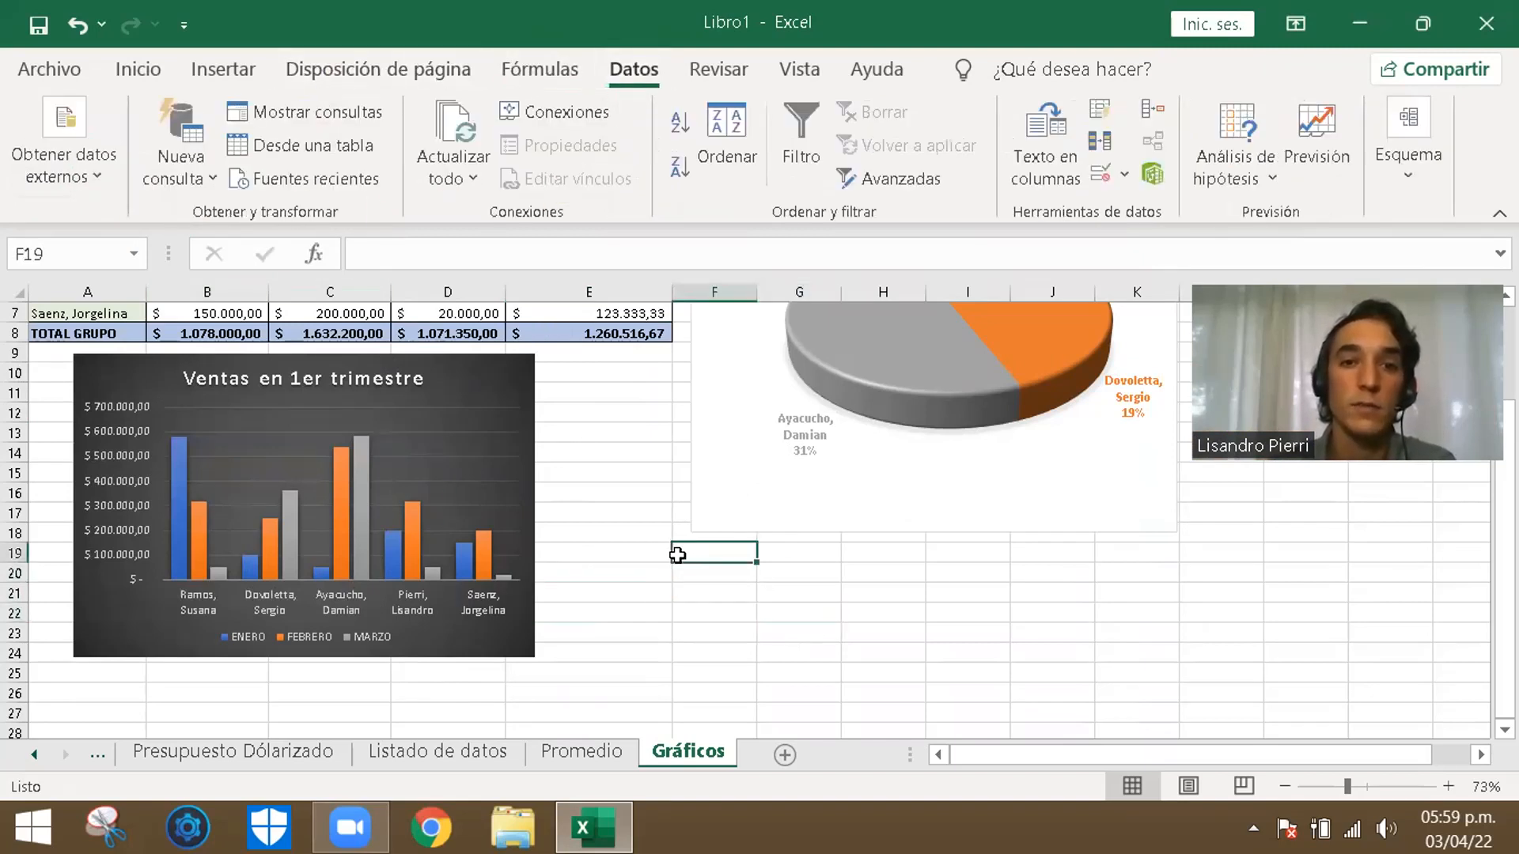
click(847, 625)
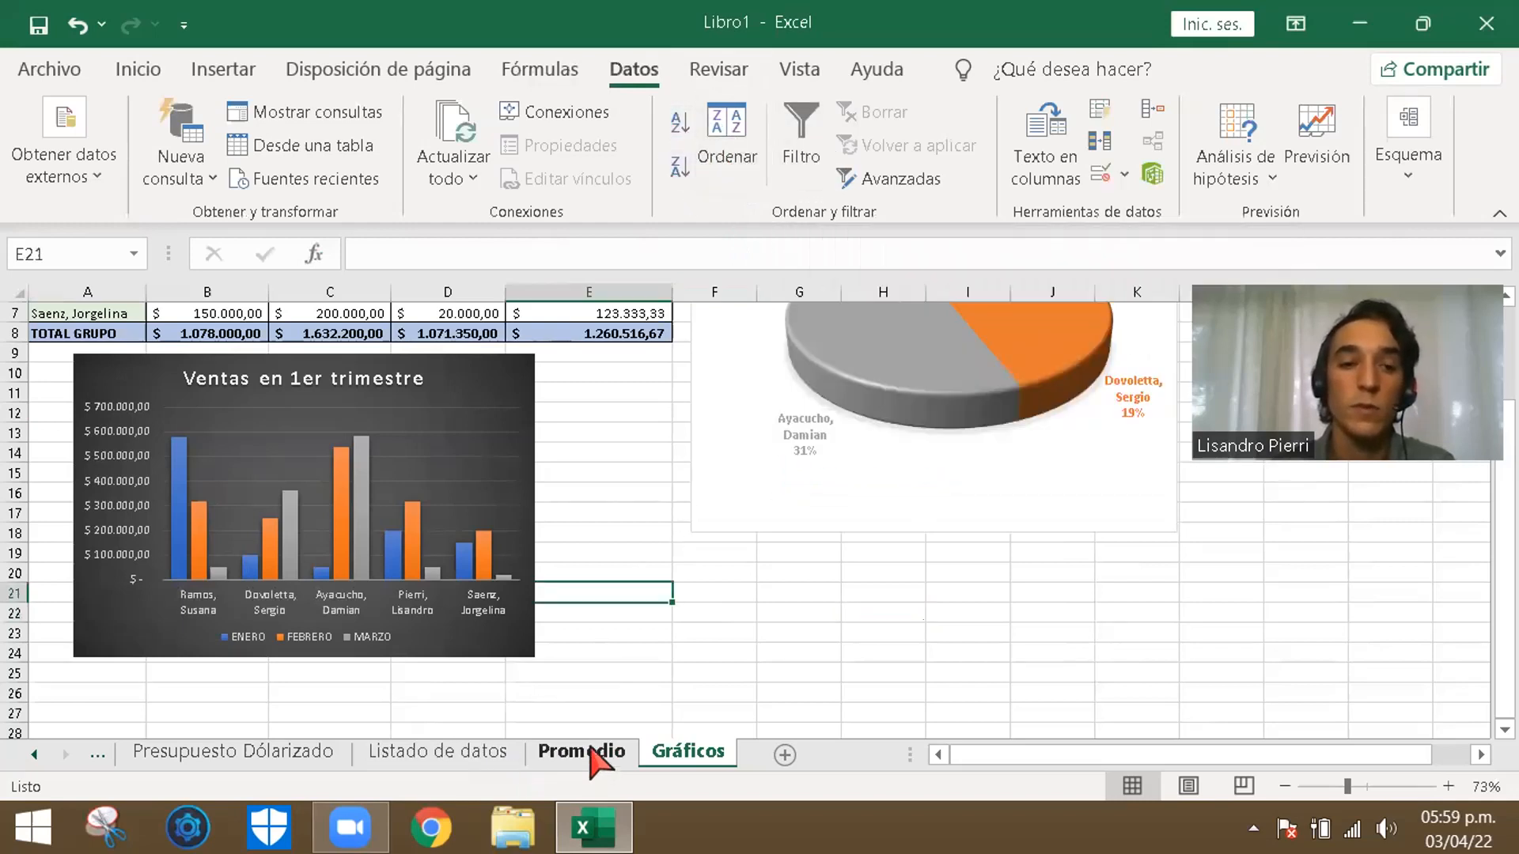
click(474, 751)
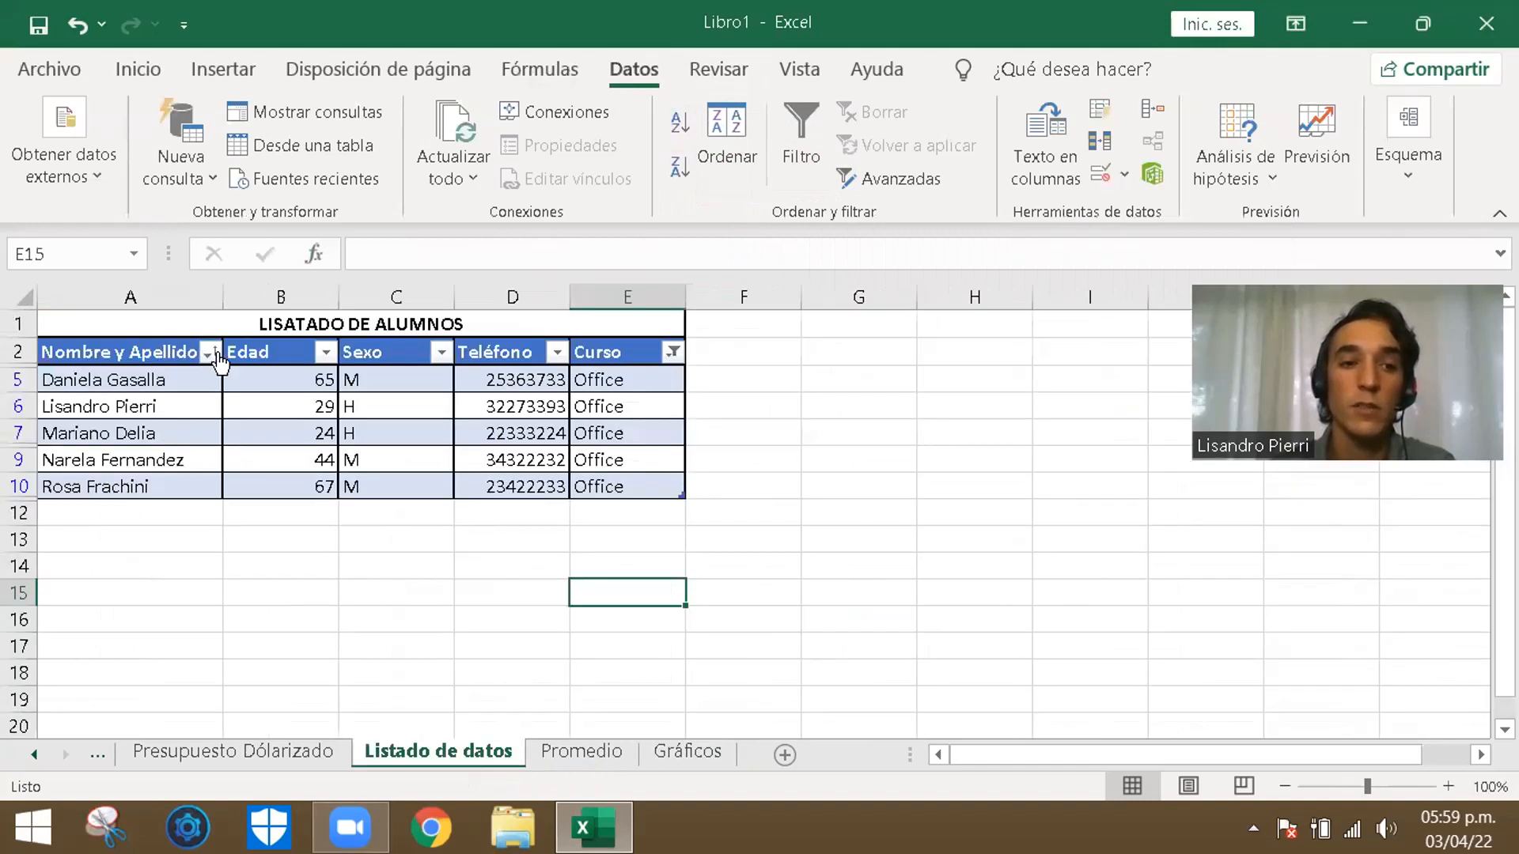
click(215, 353)
click(973, 459)
- Look over the review and view commands, hide the gridlines of Listado de datos and show them again
click(706, 73)
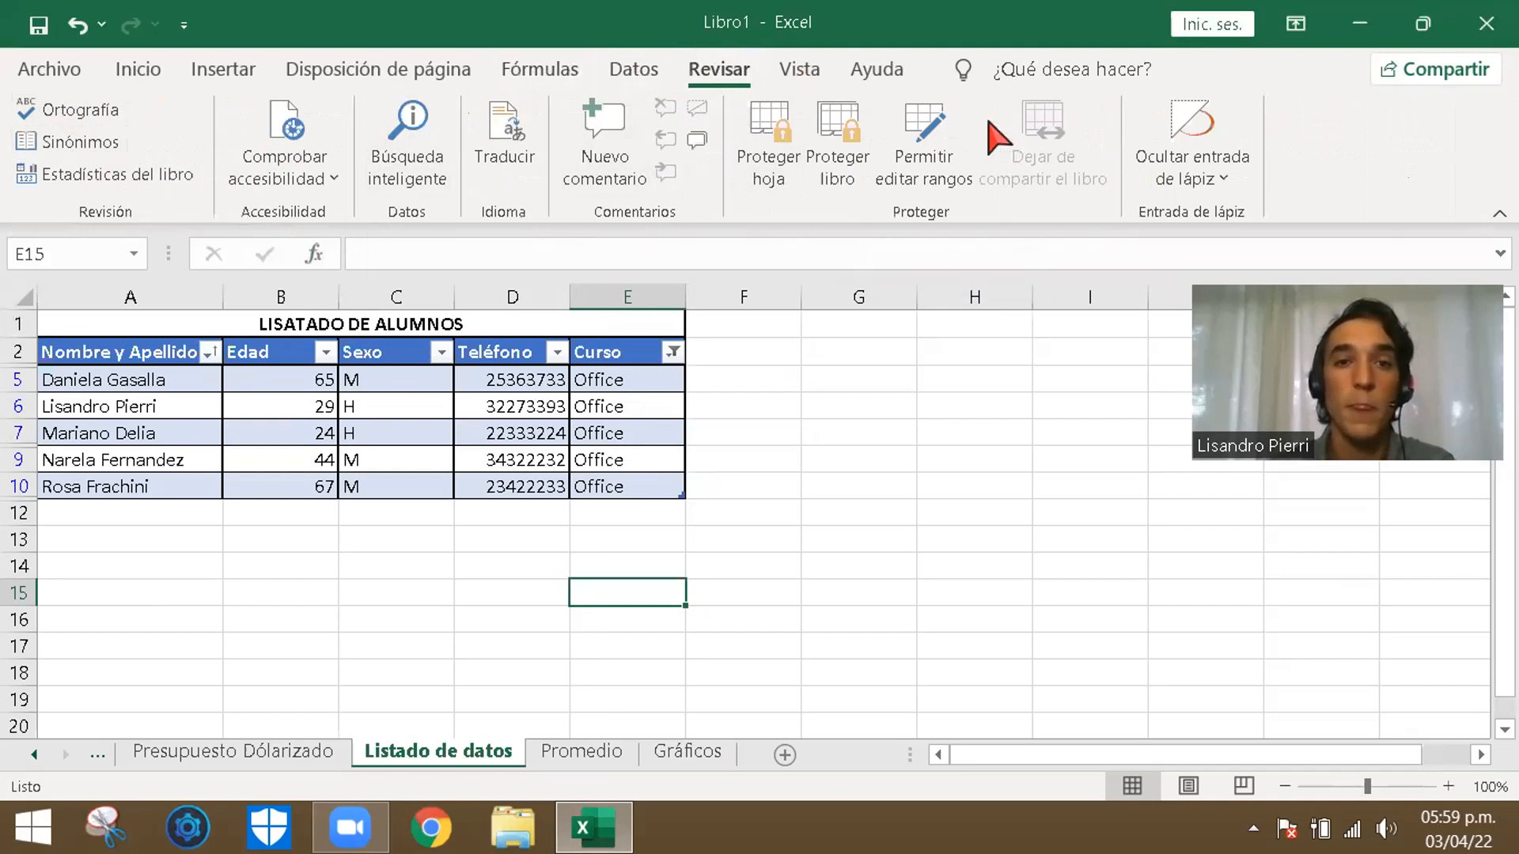
click(800, 70)
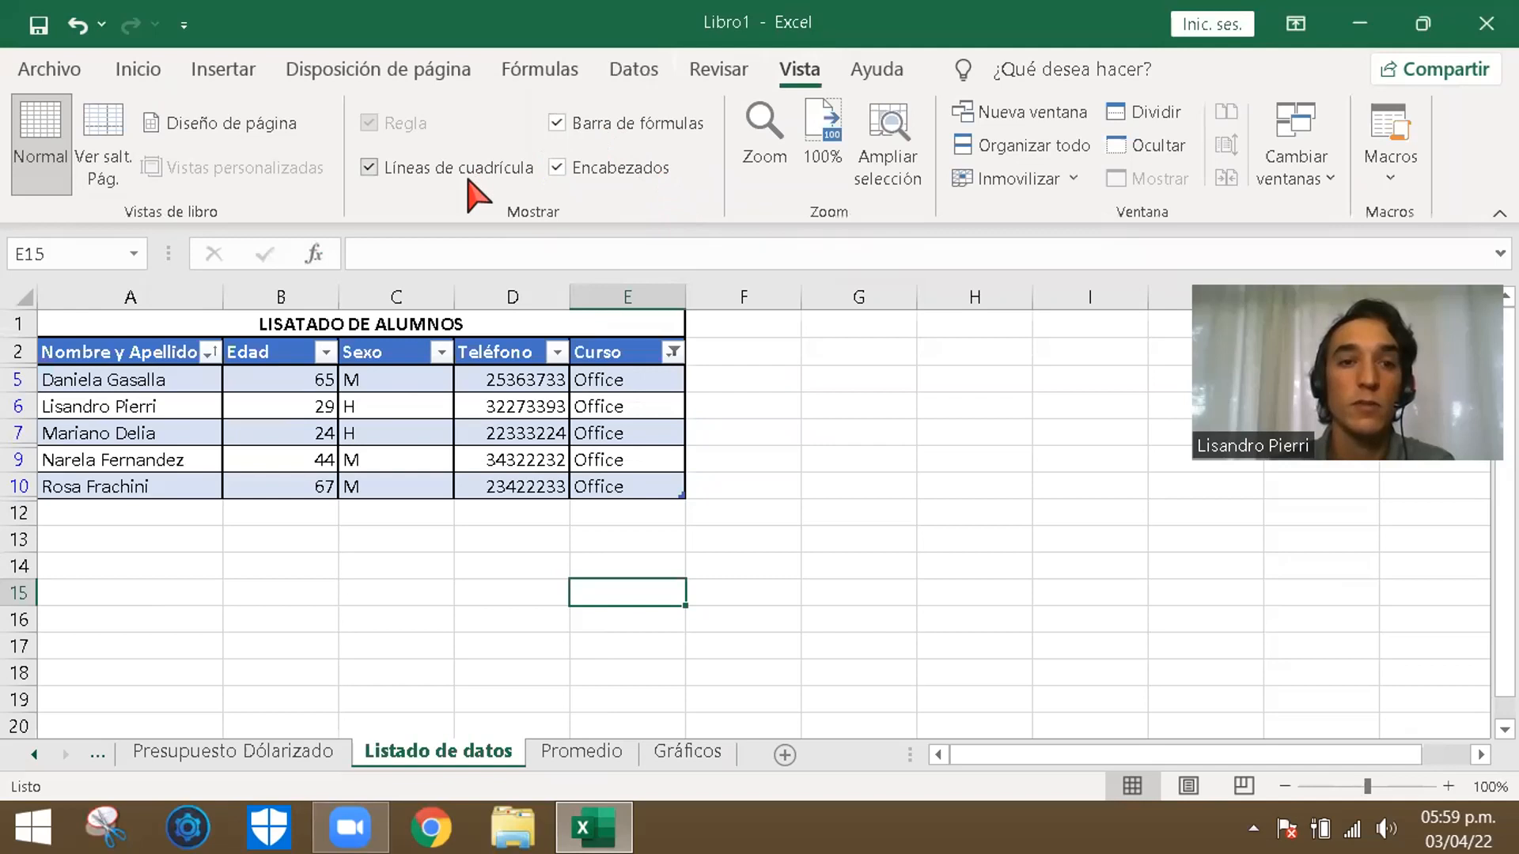
click(471, 170)
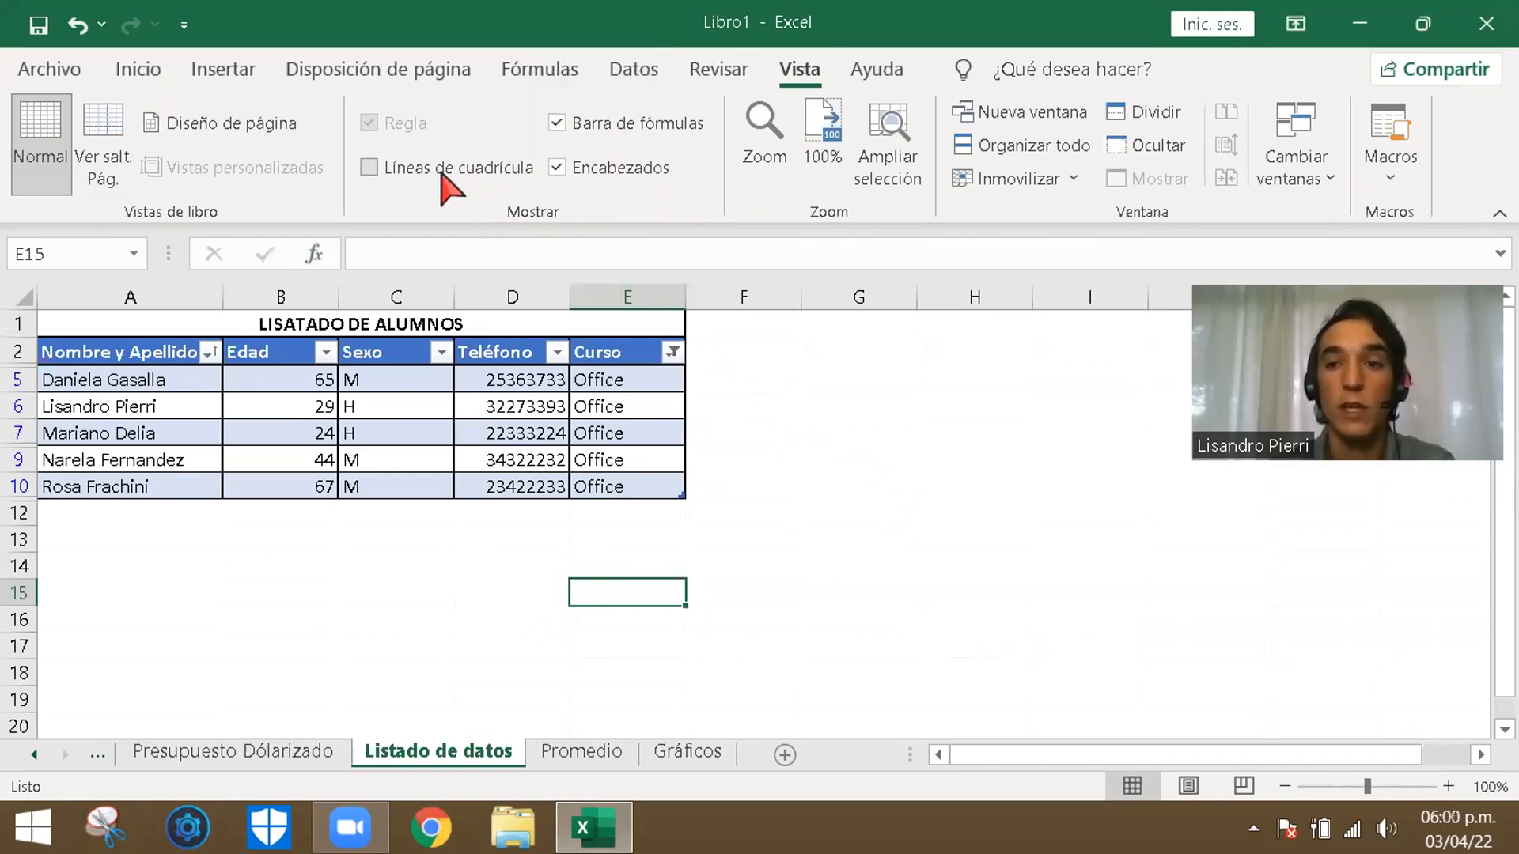
click(462, 175)
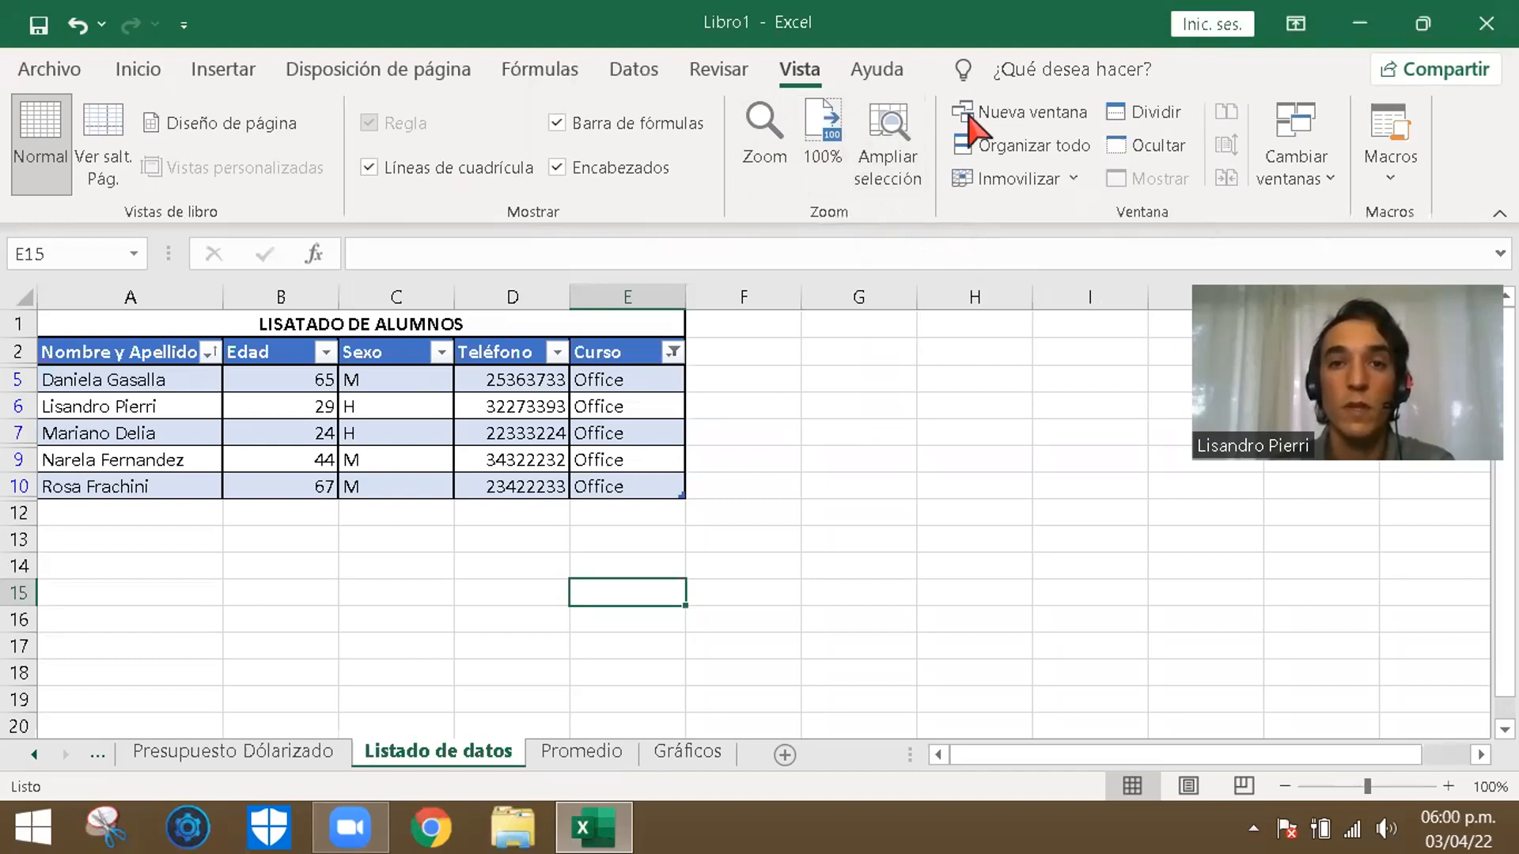
click(147, 73)
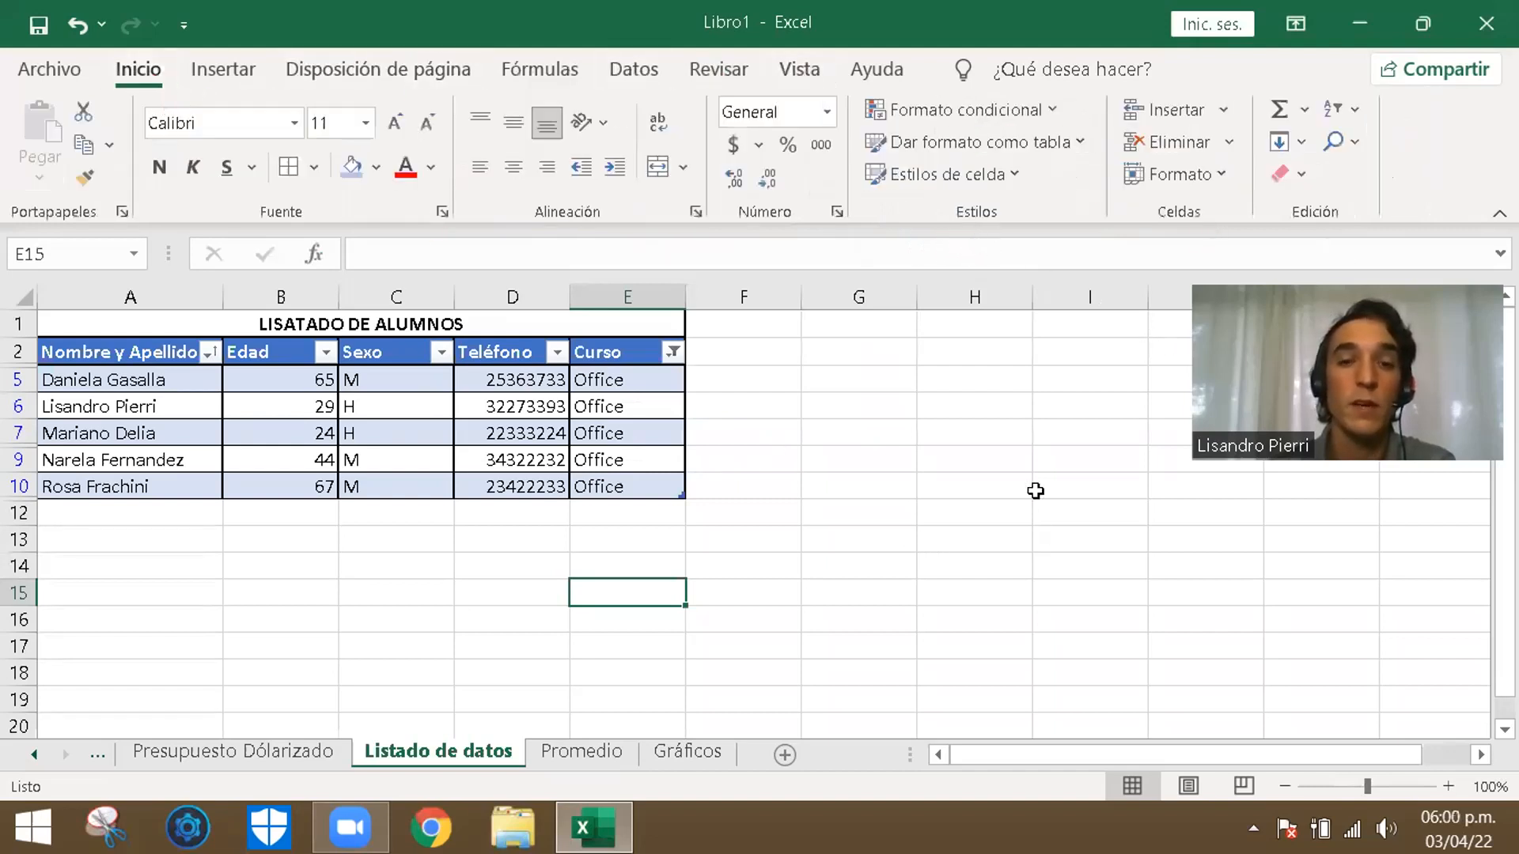
click(941, 463)
click(253, 548)
click(150, 545)
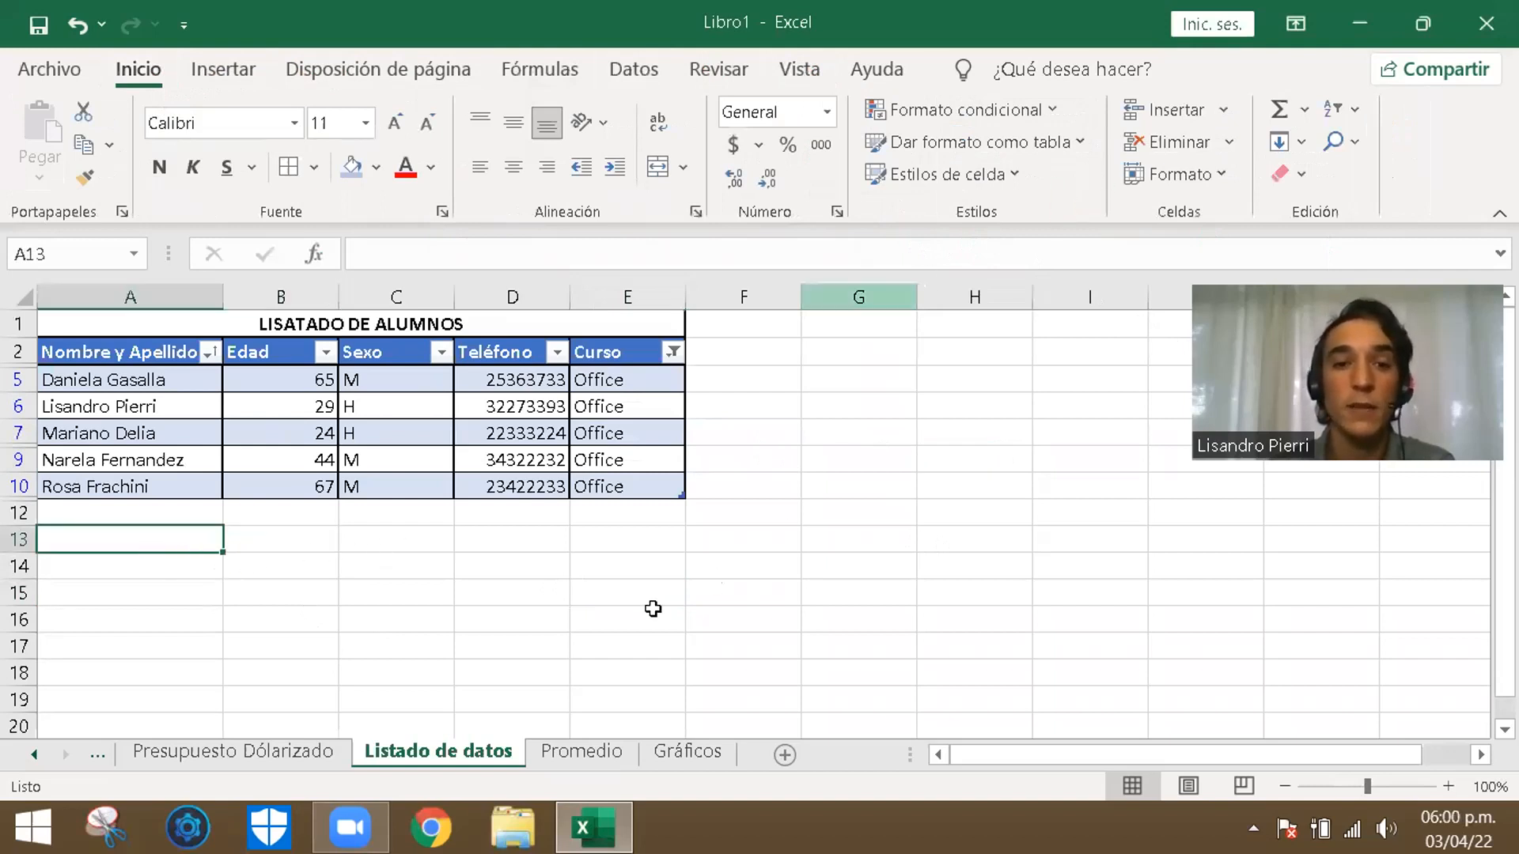
click(273, 542)
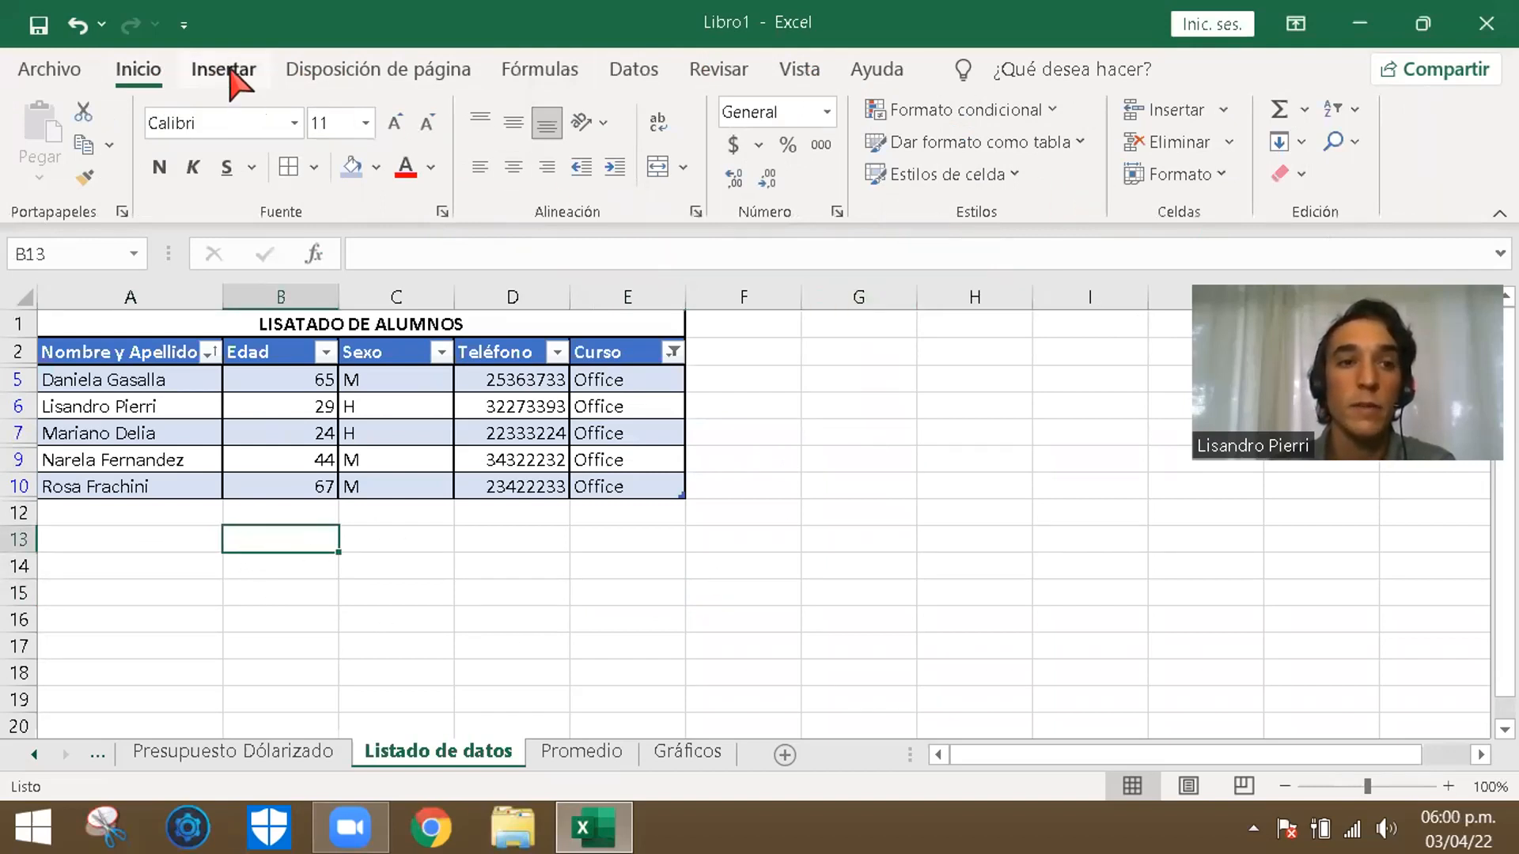
click(224, 71)
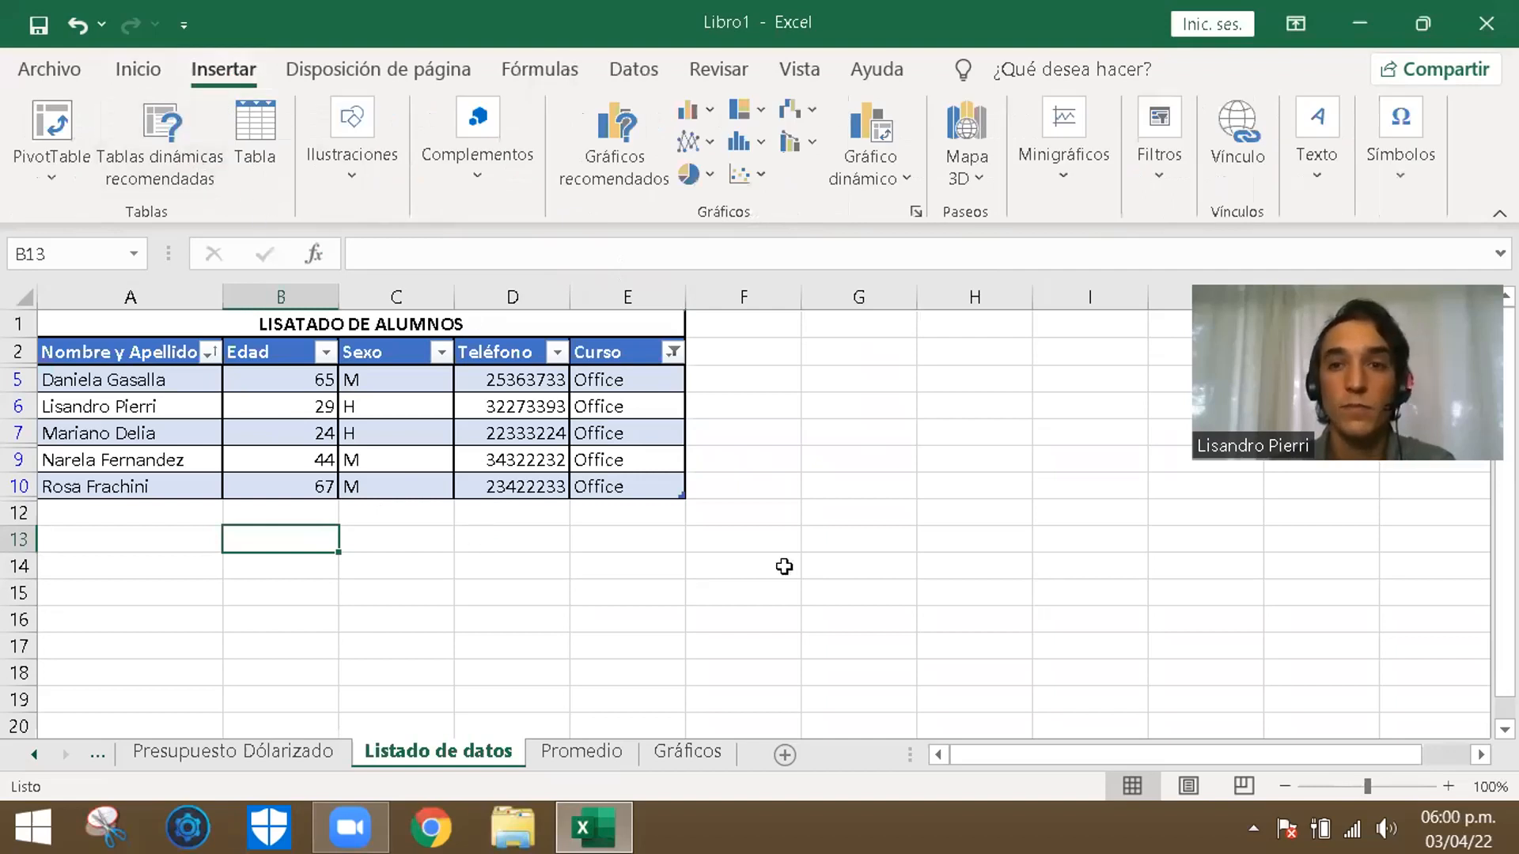
click(562, 542)
click(158, 72)
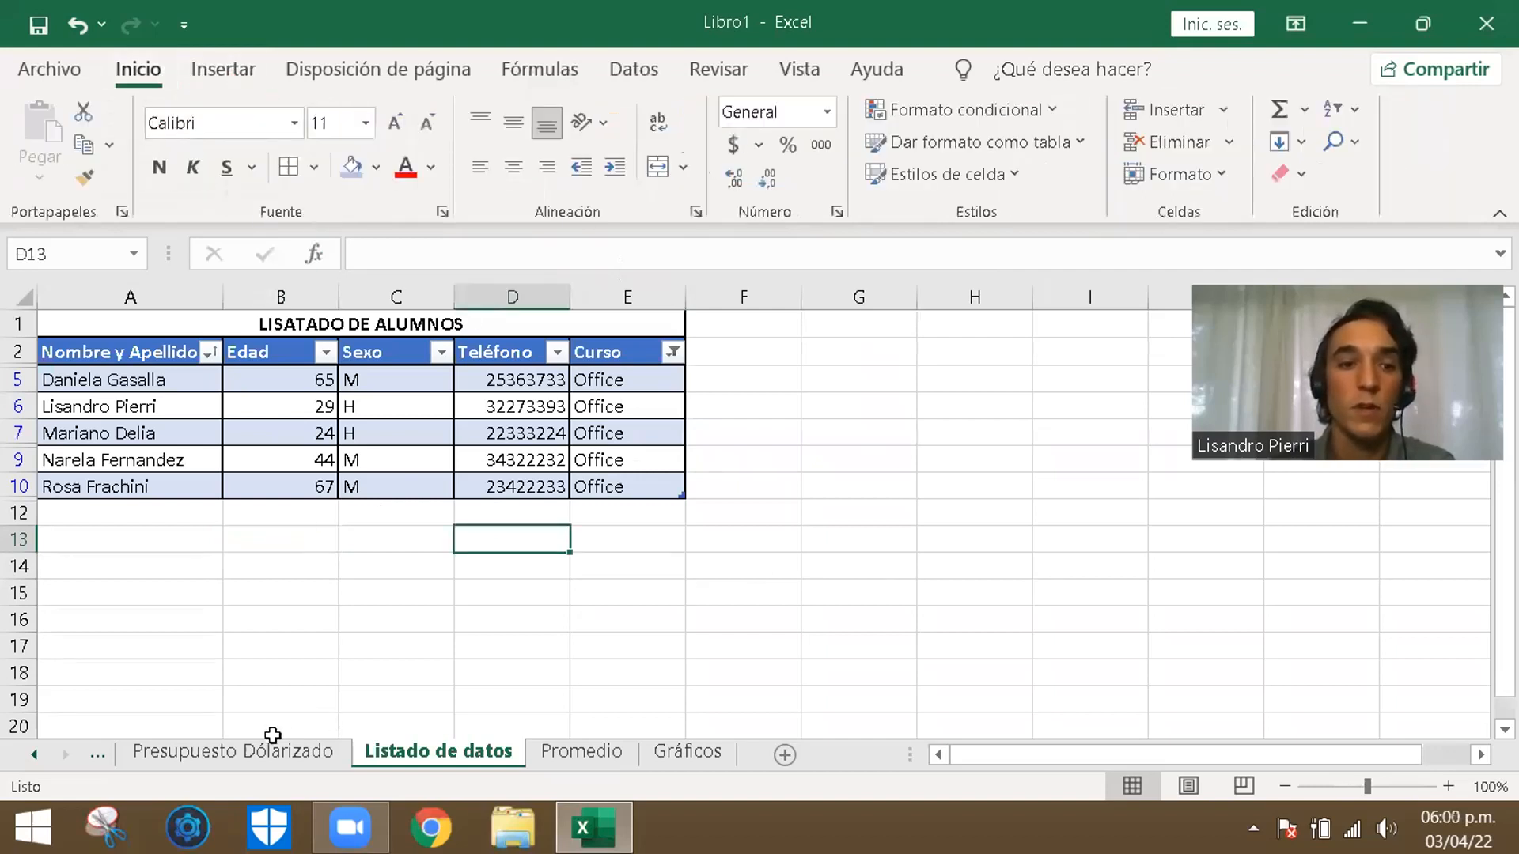
- Look through the Presupuesto Dólarizado, Presupuesto and Operaciones básicas sheets
click(34, 754)
click(34, 755)
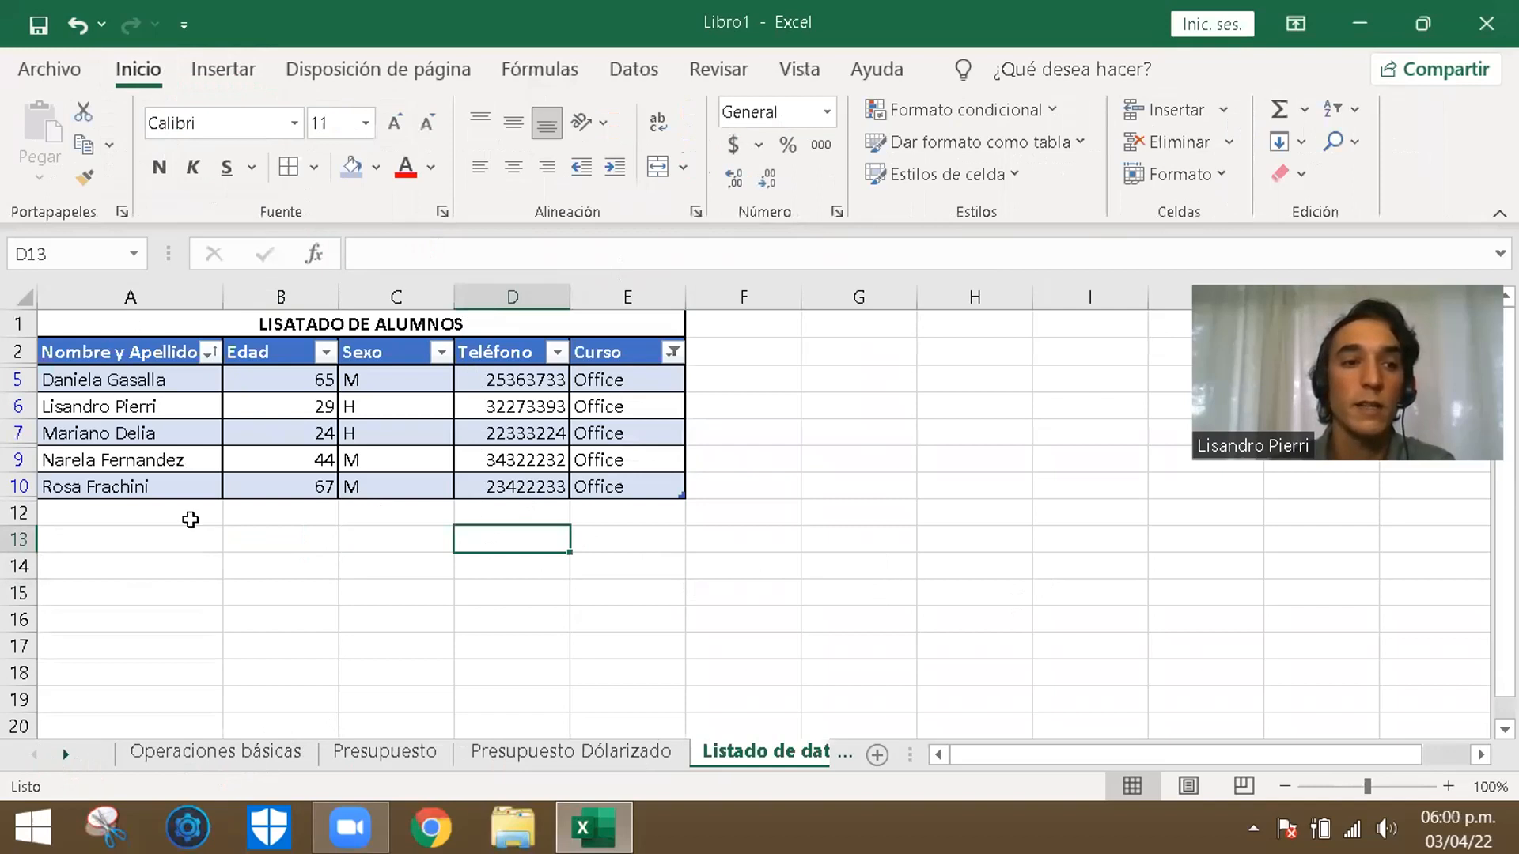
click(199, 569)
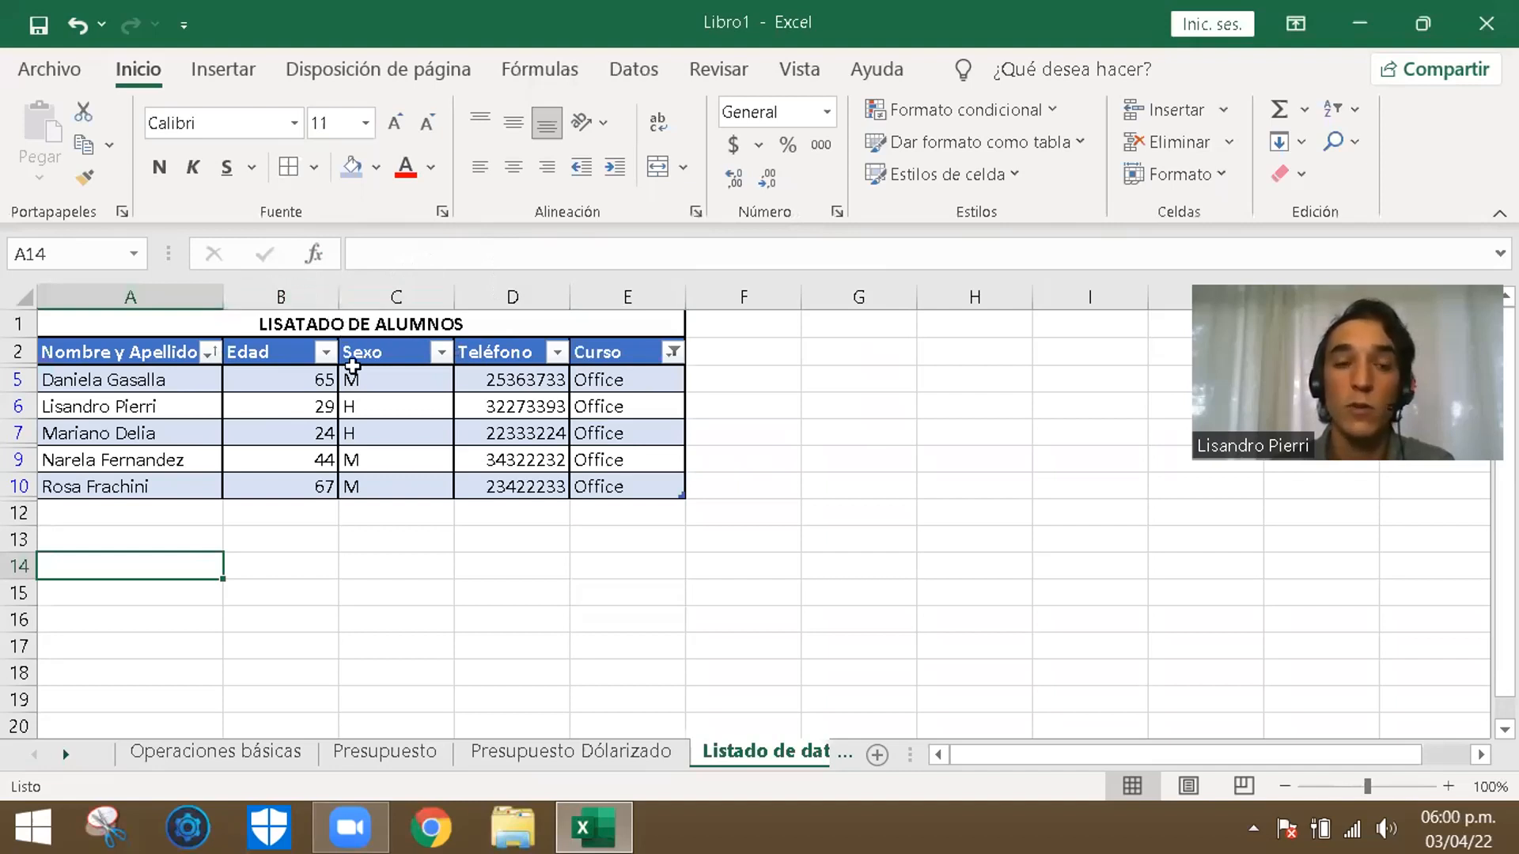
click(443, 616)
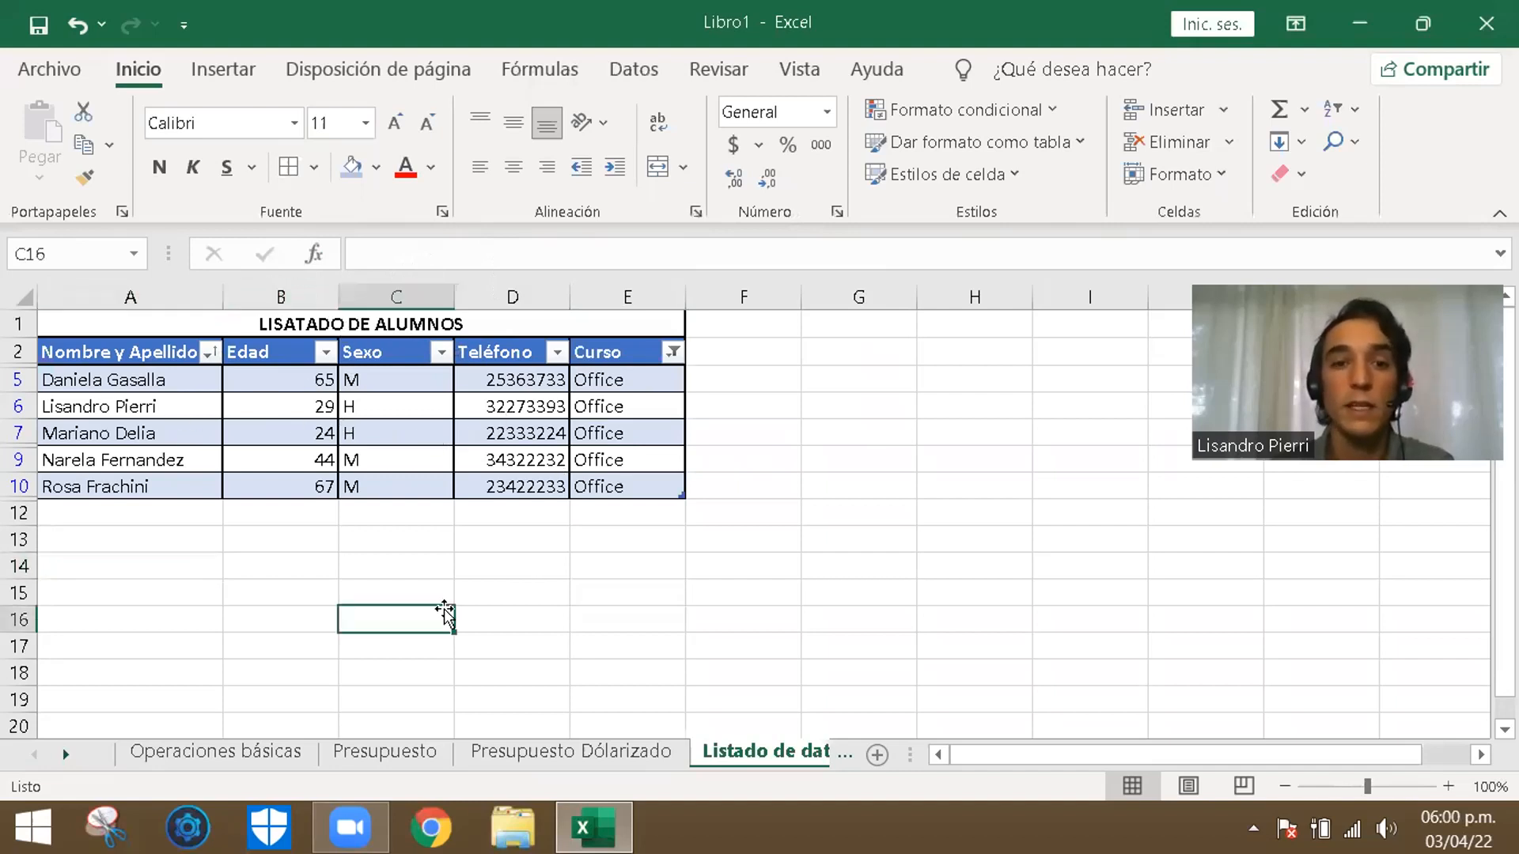
click(581, 753)
click(385, 753)
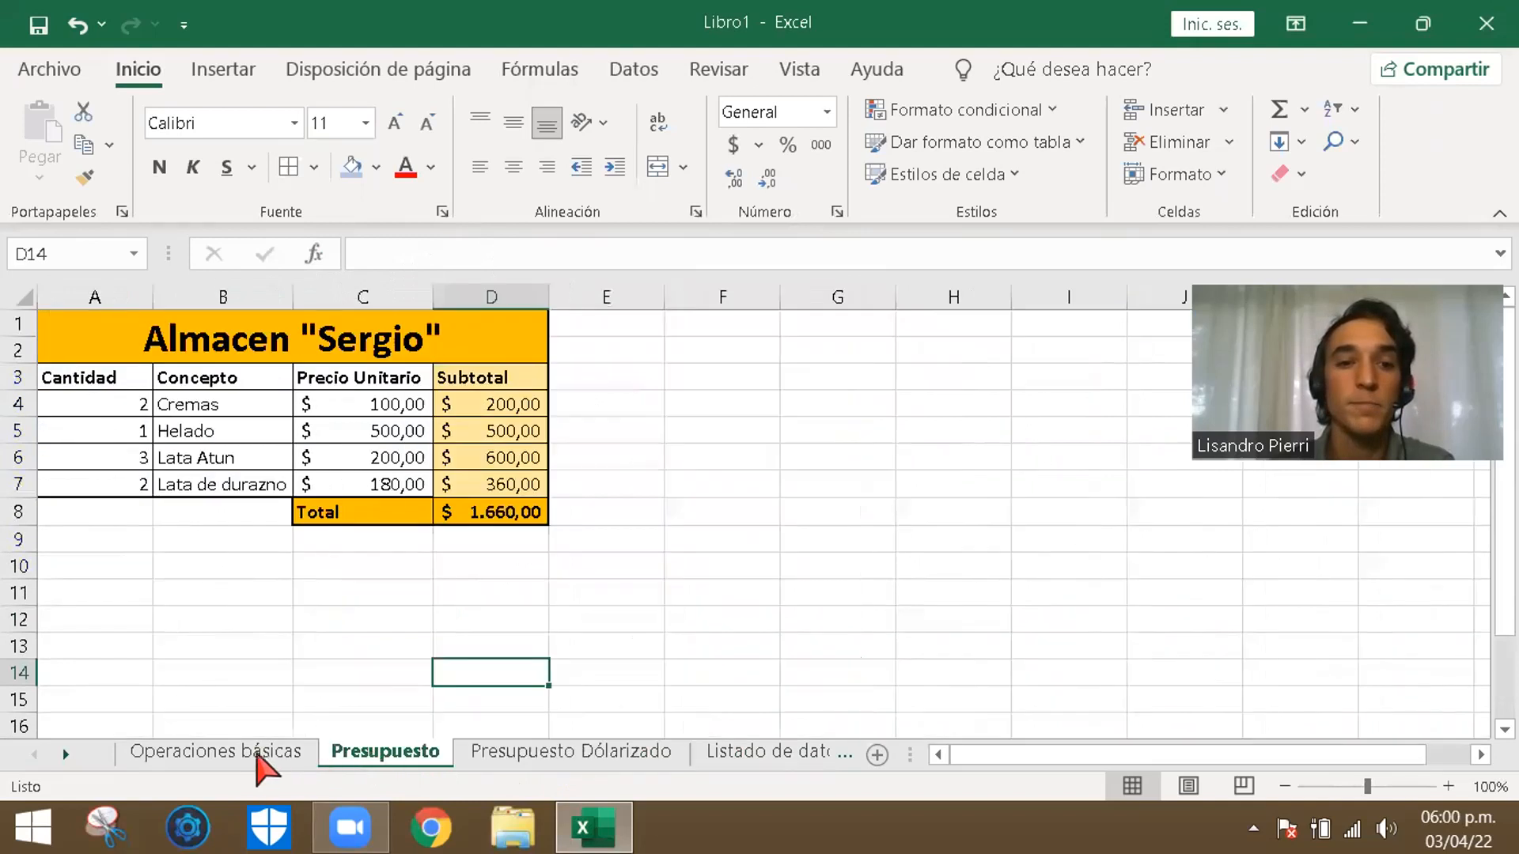
click(232, 753)
click(65, 756)
click(66, 755)
click(34, 754)
click(34, 754)
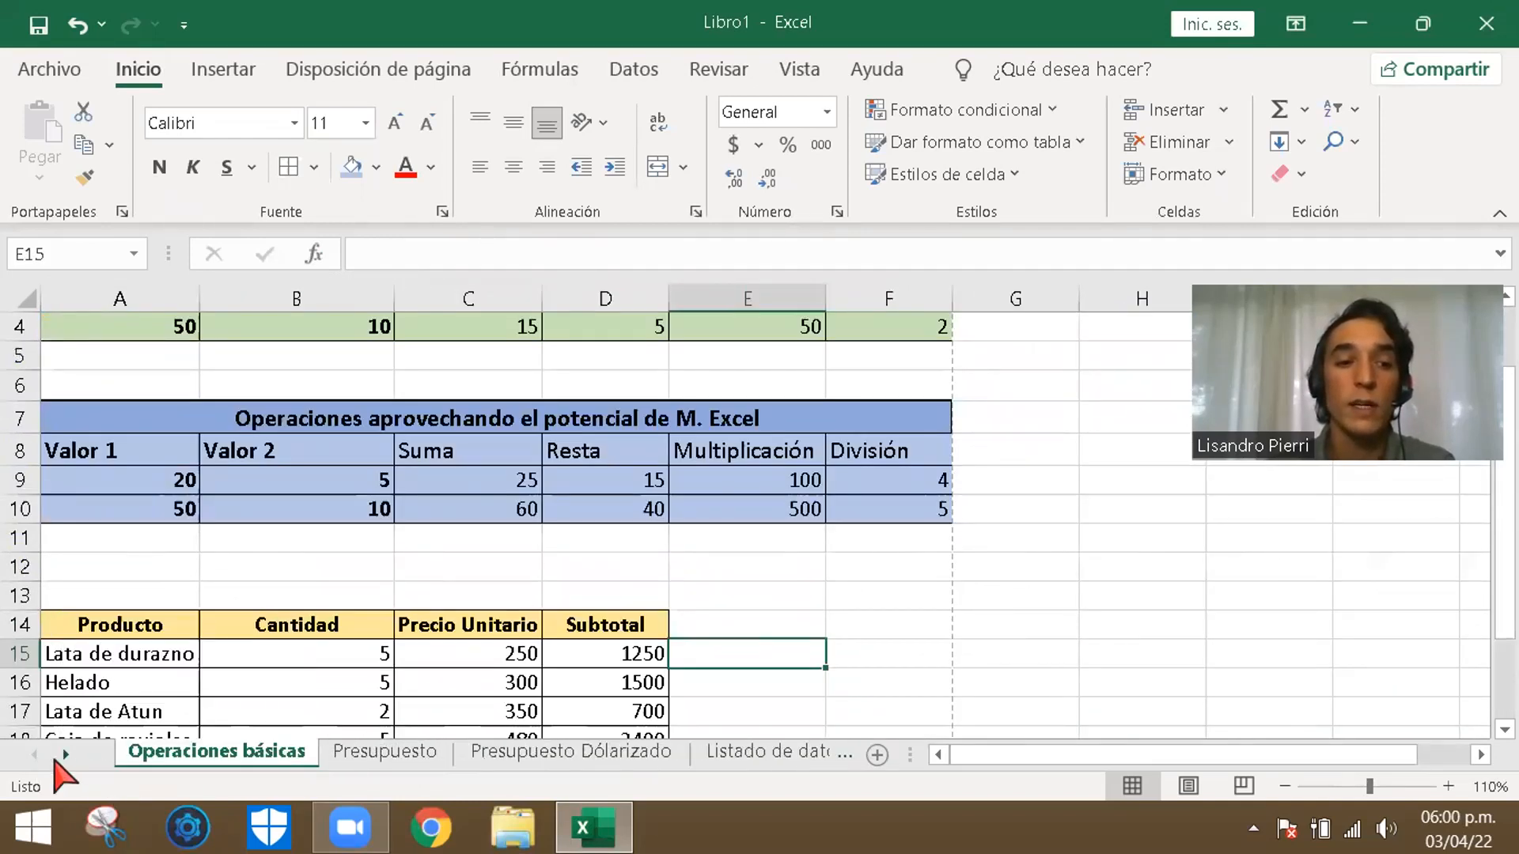
click(947, 579)
click(829, 627)
click(900, 589)
click(870, 644)
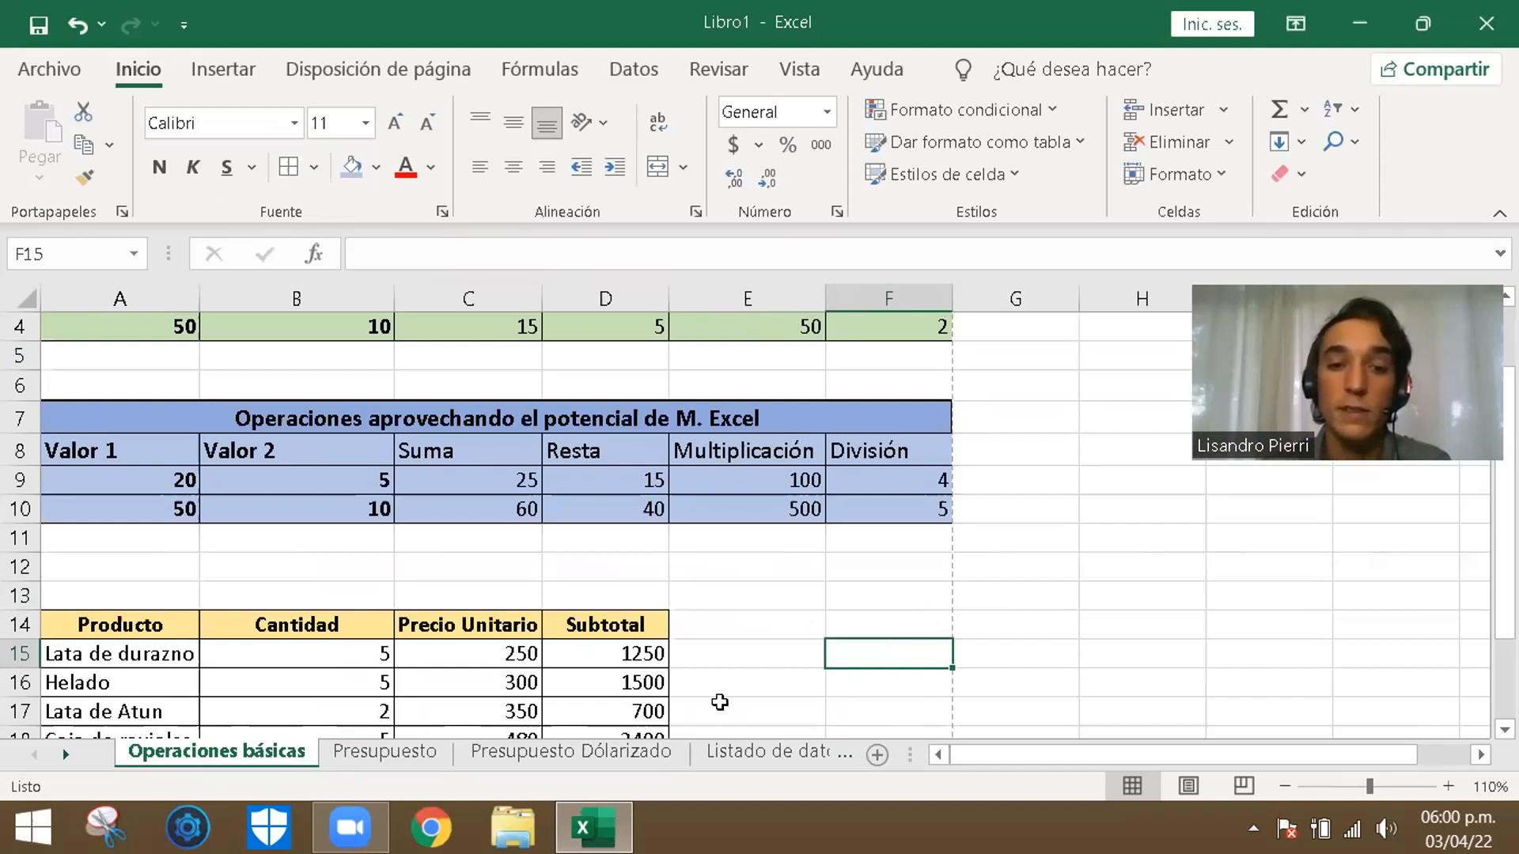
- Return to the Gráficos sheet
click(677, 756)
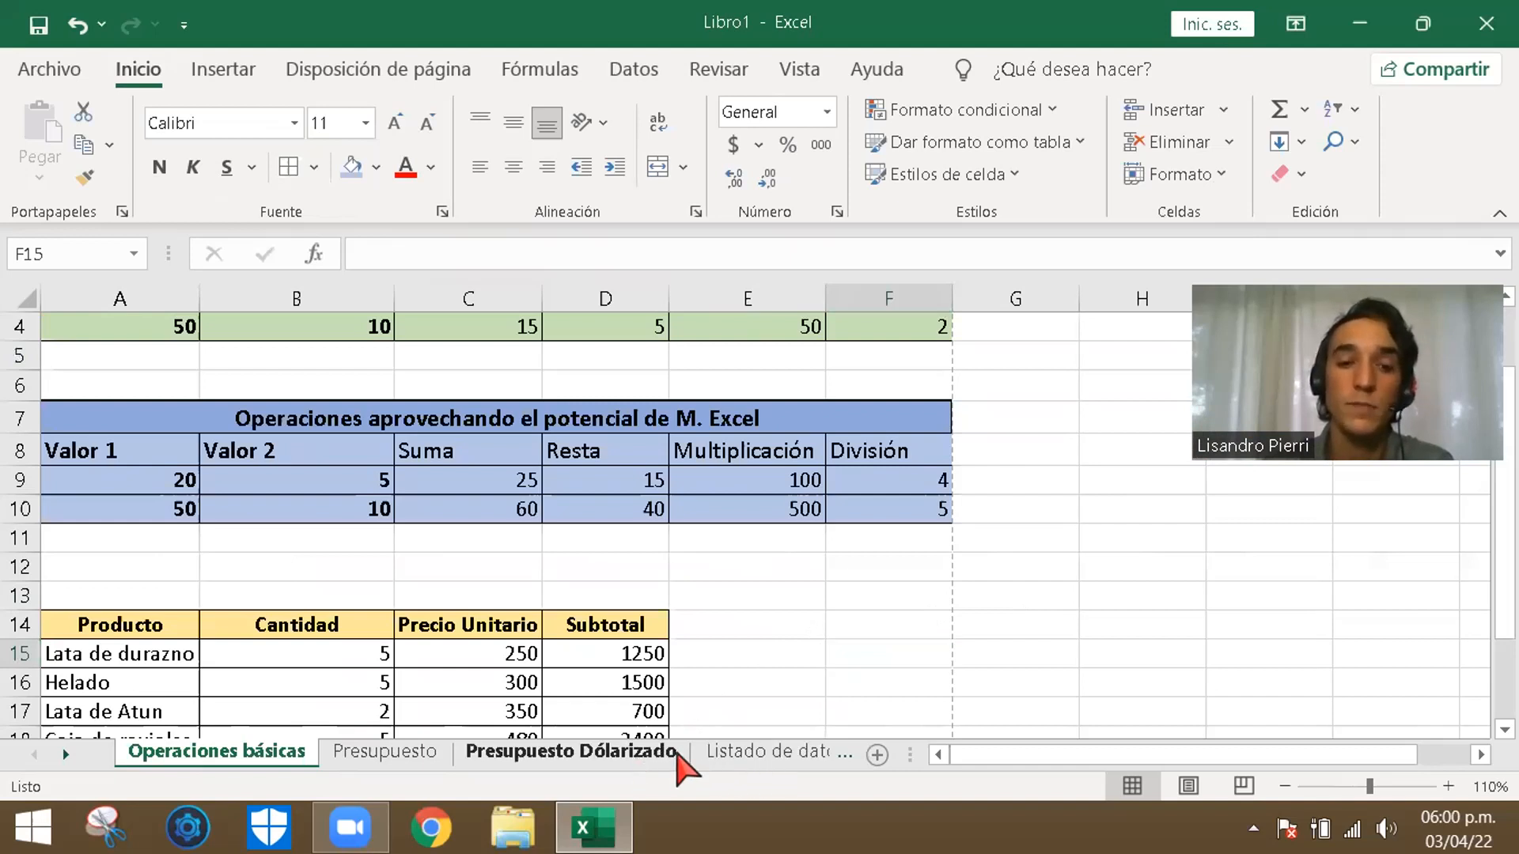
click(755, 757)
click(801, 757)
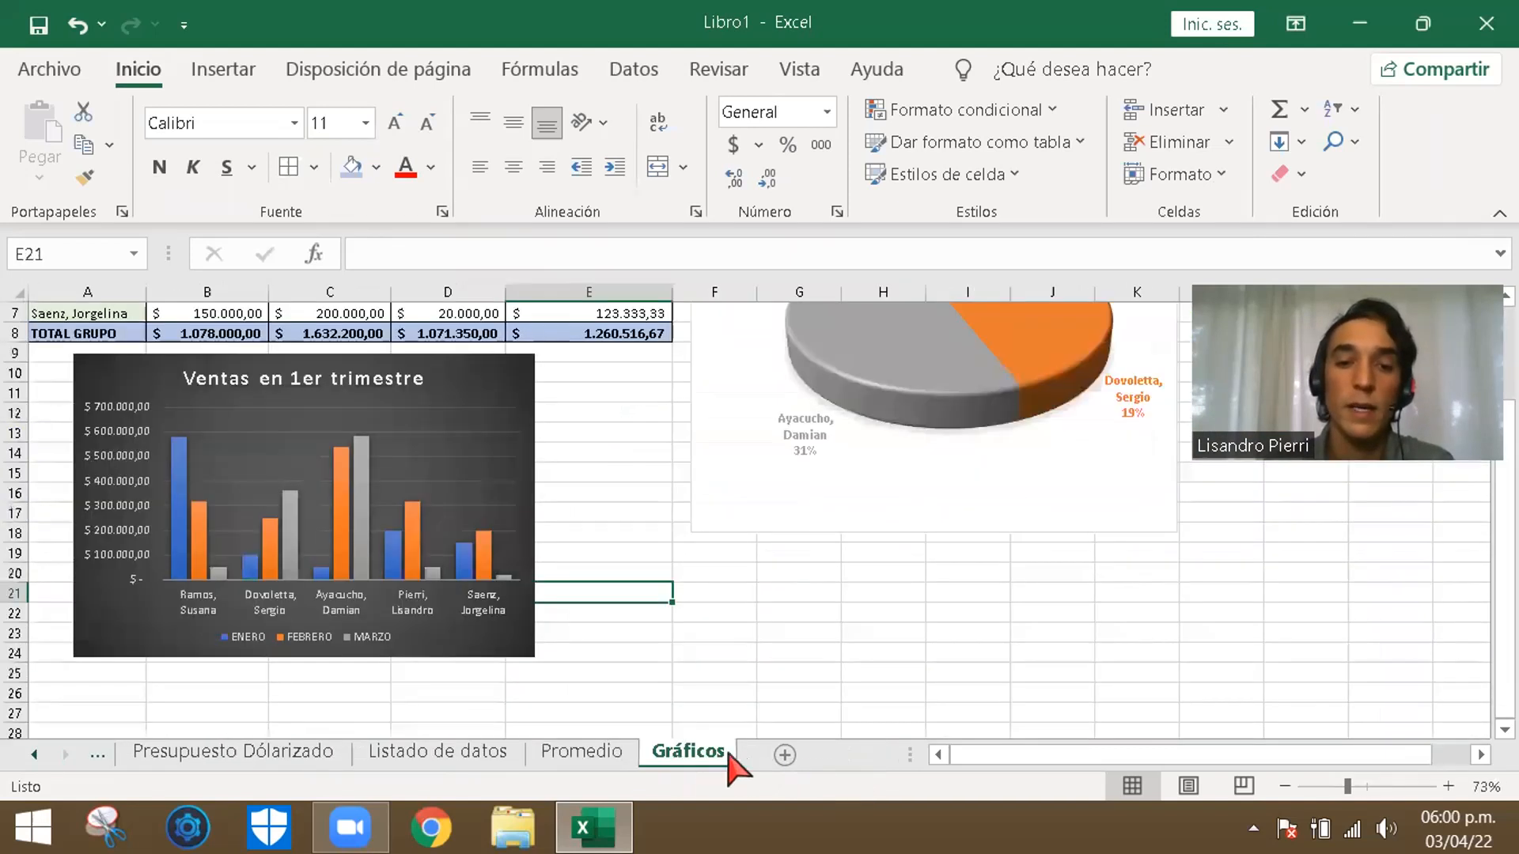
click(893, 602)
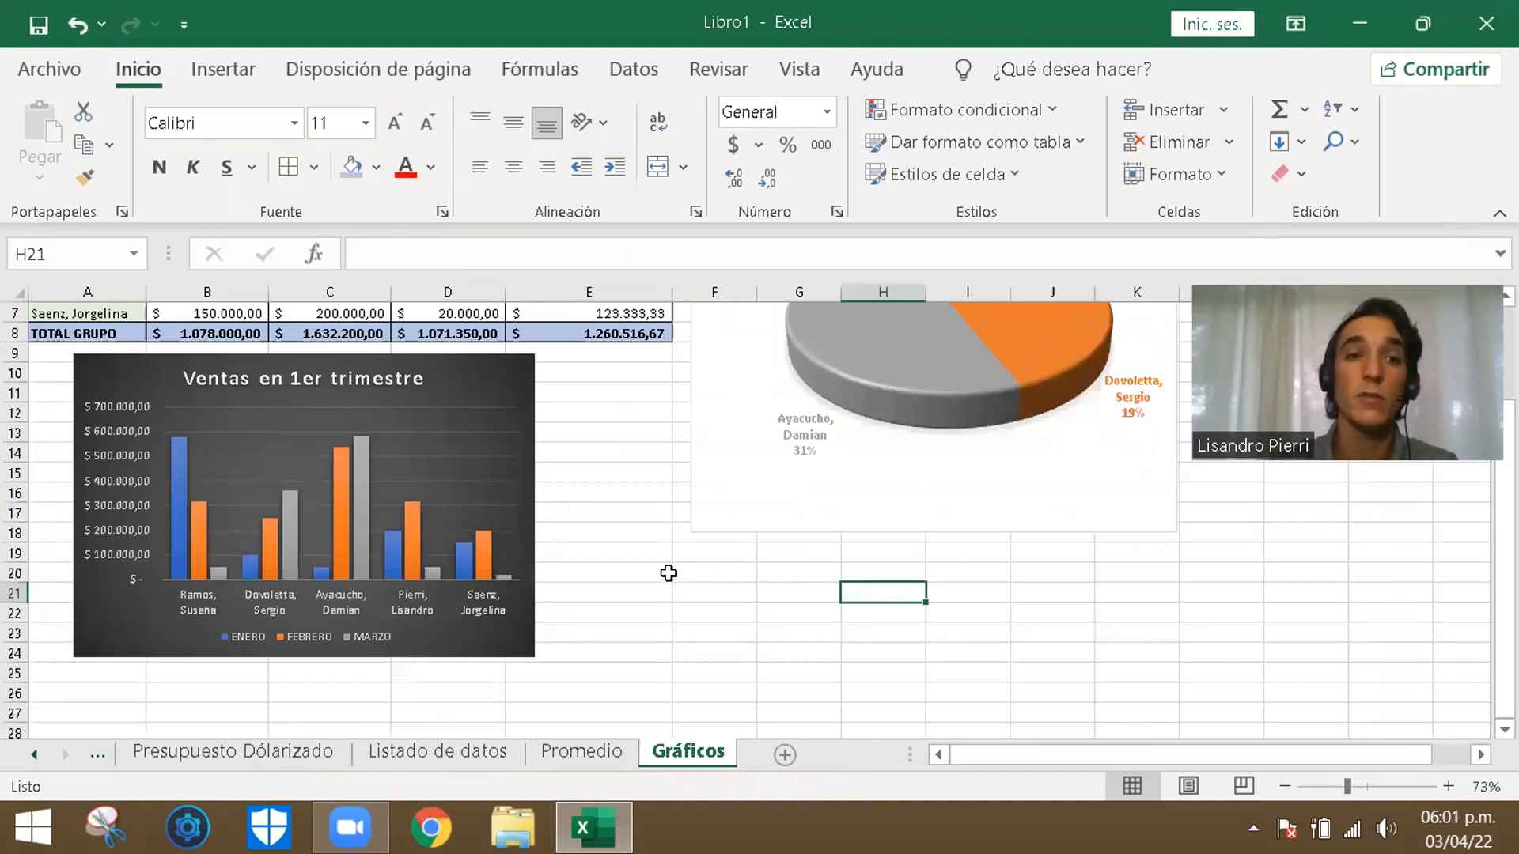
click(708, 575)
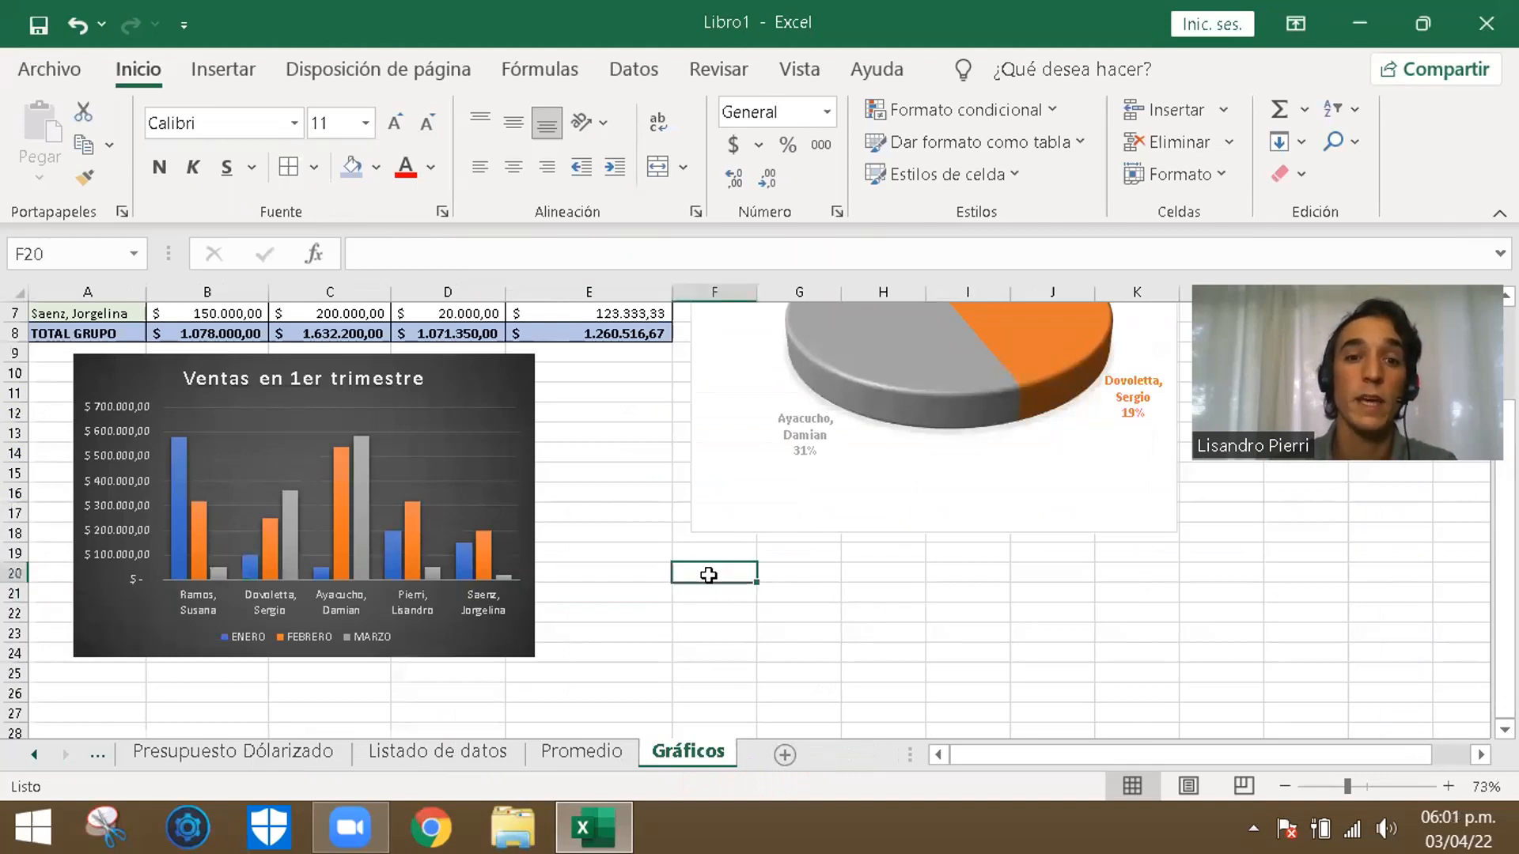
click(734, 625)
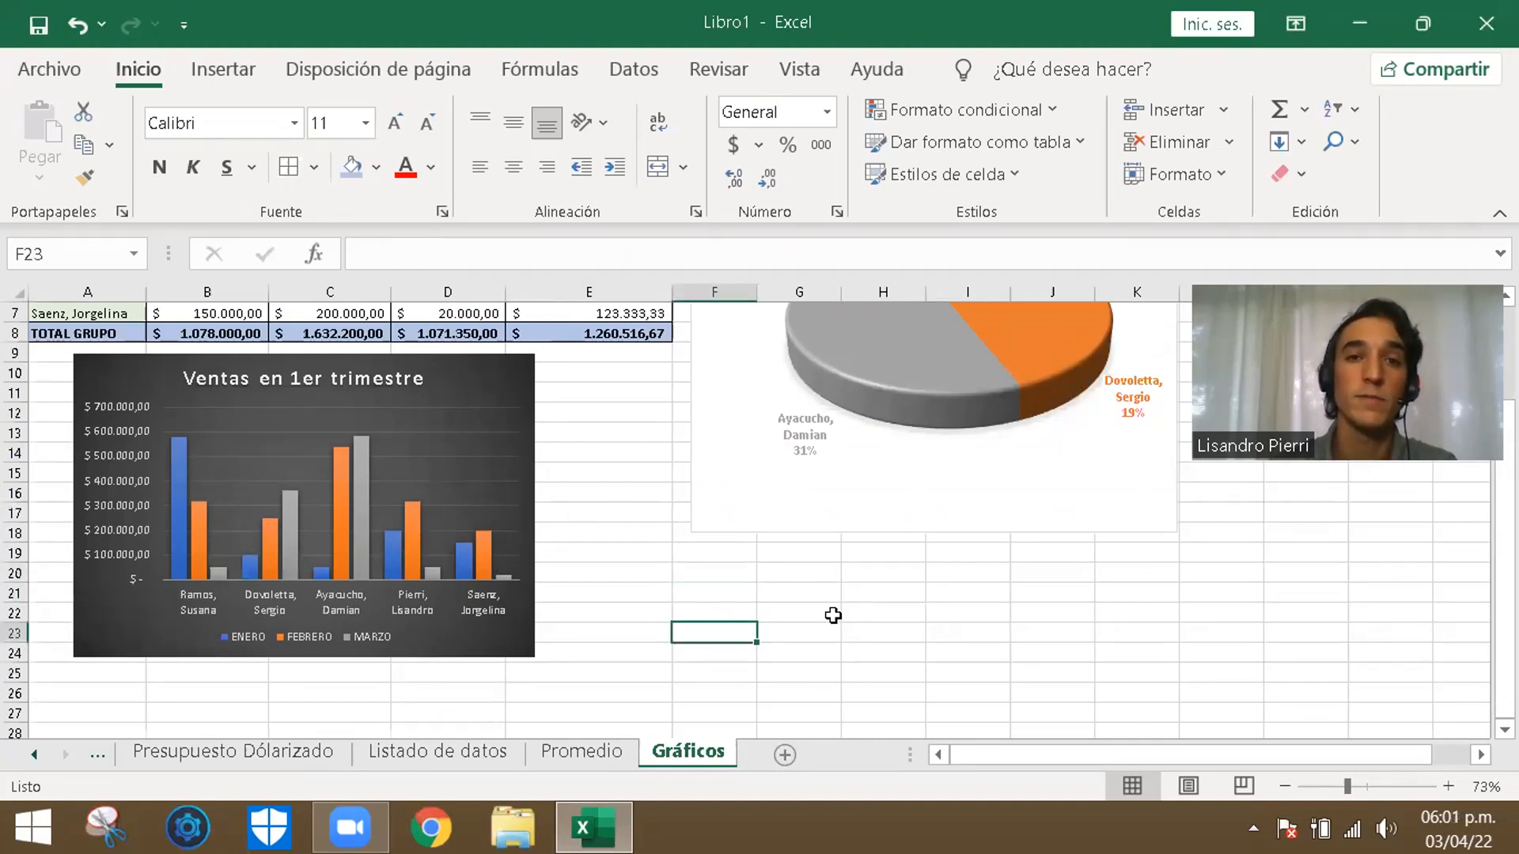